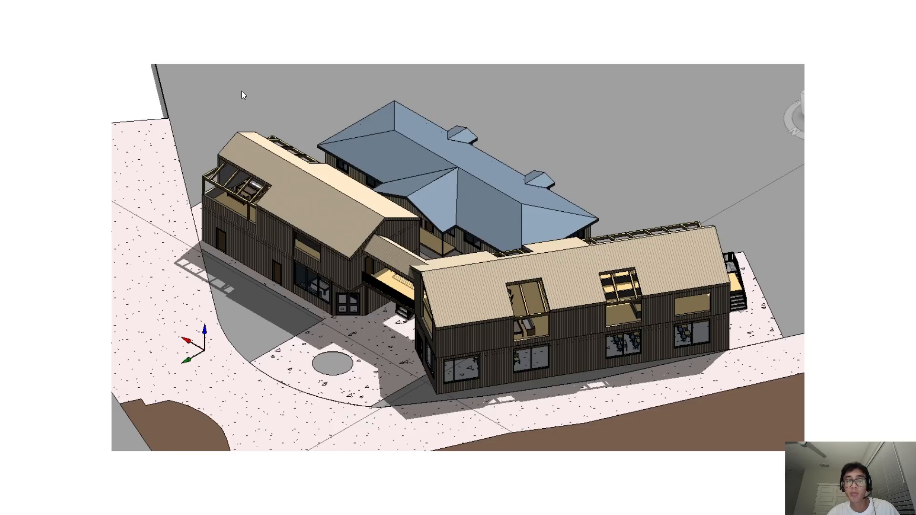
click(515, 218)
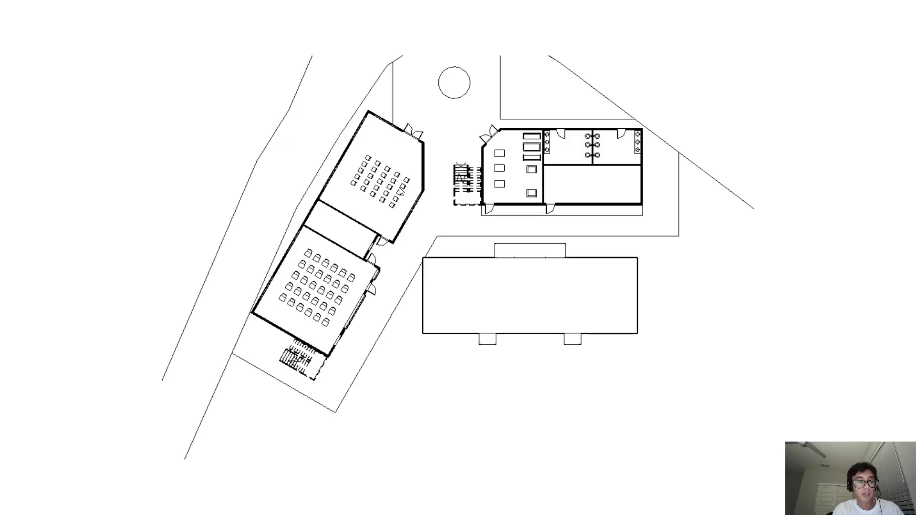
key(Escape)
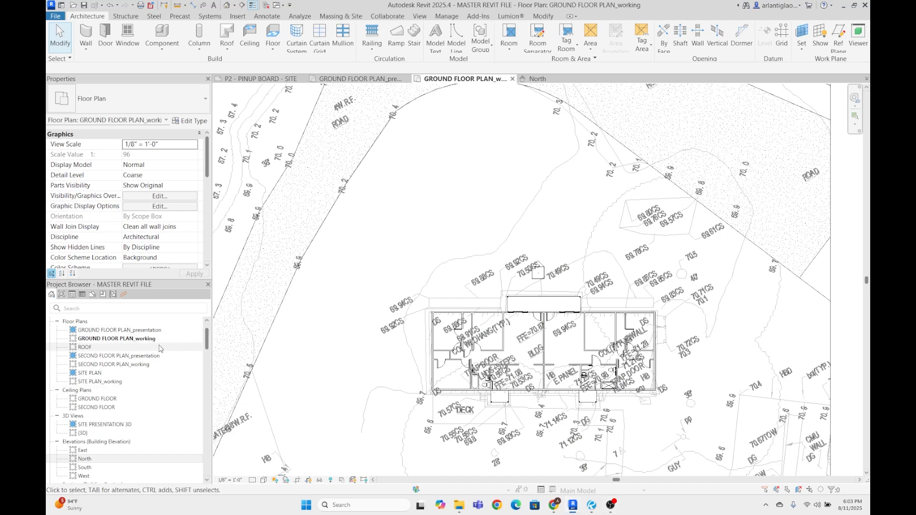
- Hide the imported survey drawing X17-083 ST.dwg in the GROUND FLOOR PLAN_working view, hiding only that element
middle_drag(510, 258, 513, 277)
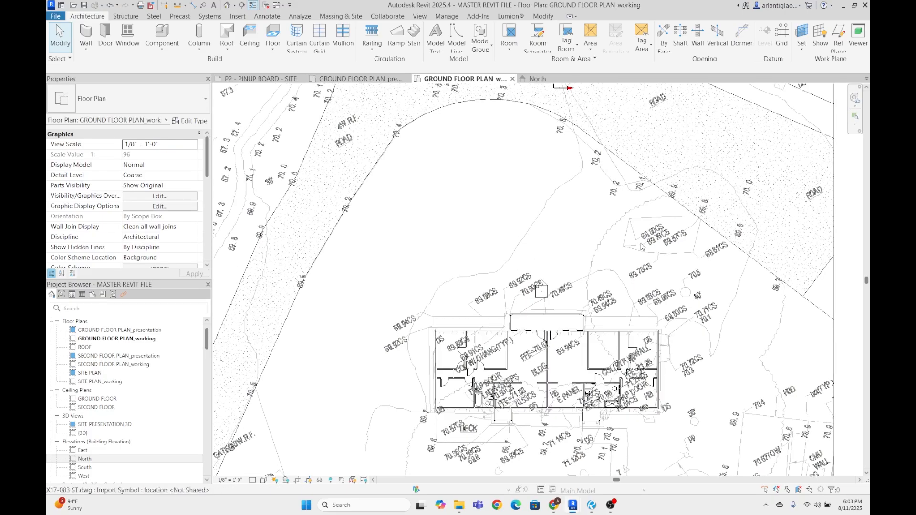
click(612, 276)
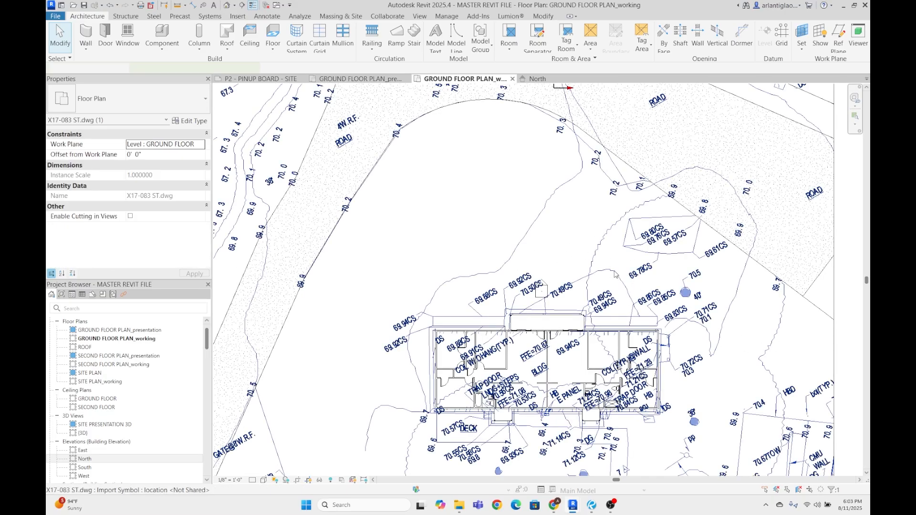
right_click(612, 272)
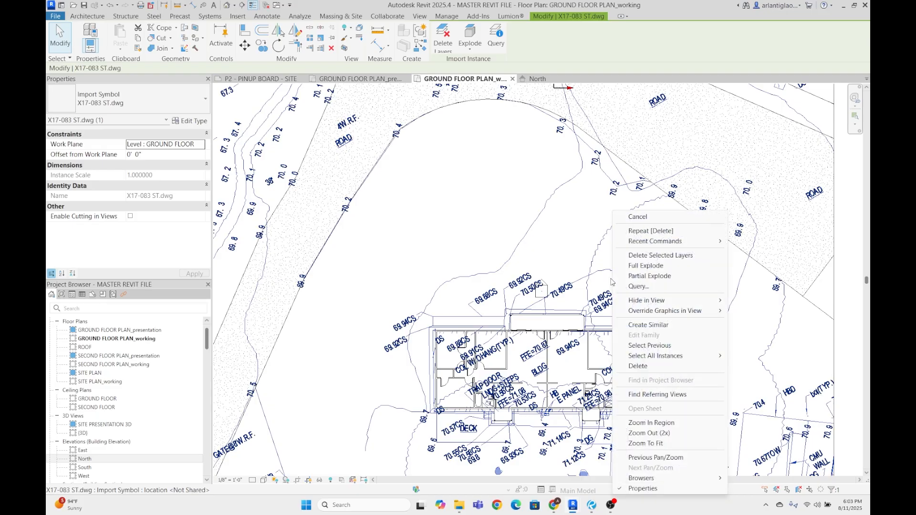
mouse_move(696, 301)
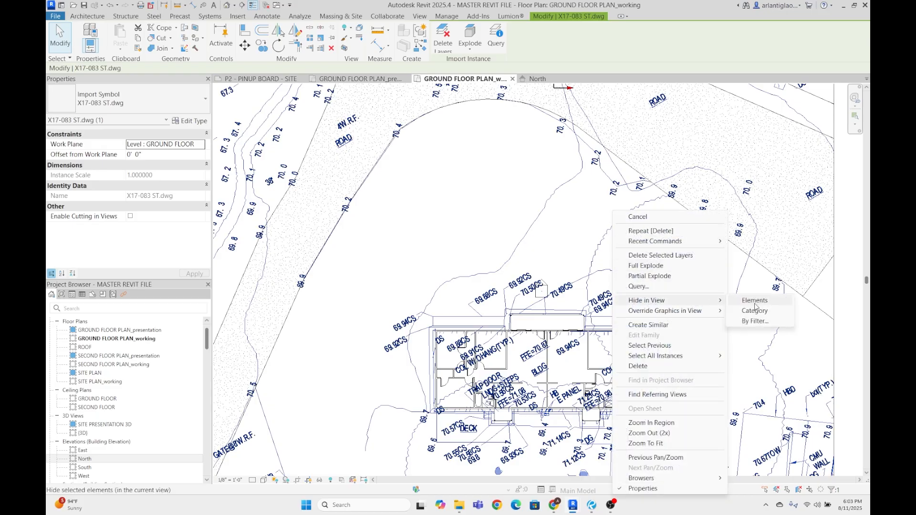
click(754, 300)
scroll(533, 261, down, 2)
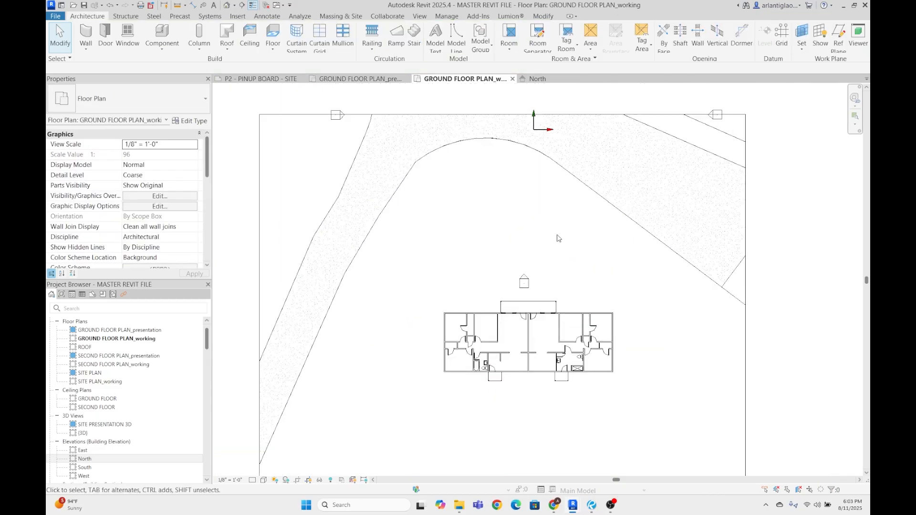
scroll(558, 238, up, 2)
- Set the working floor plan's scope box to OVERALL BUILDING and check the cropped extent
scroll(95, 215, down, 5)
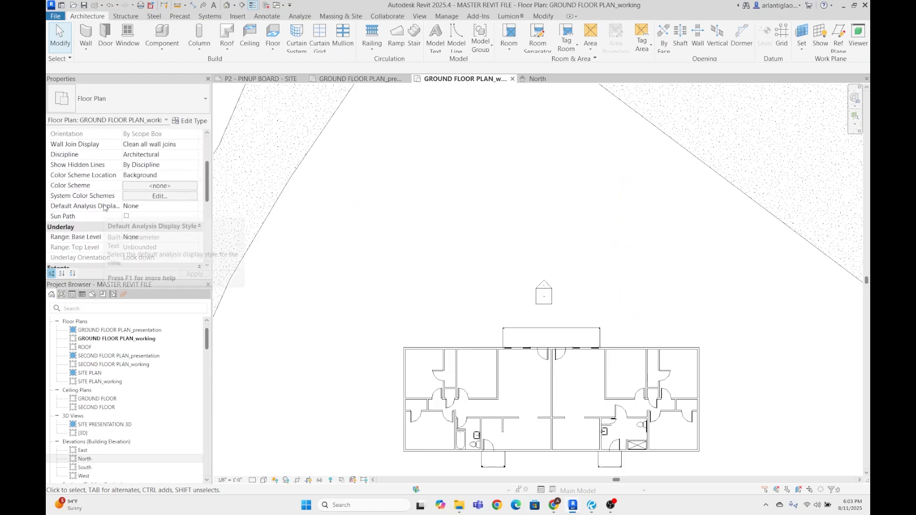
scroll(159, 183, down, 2)
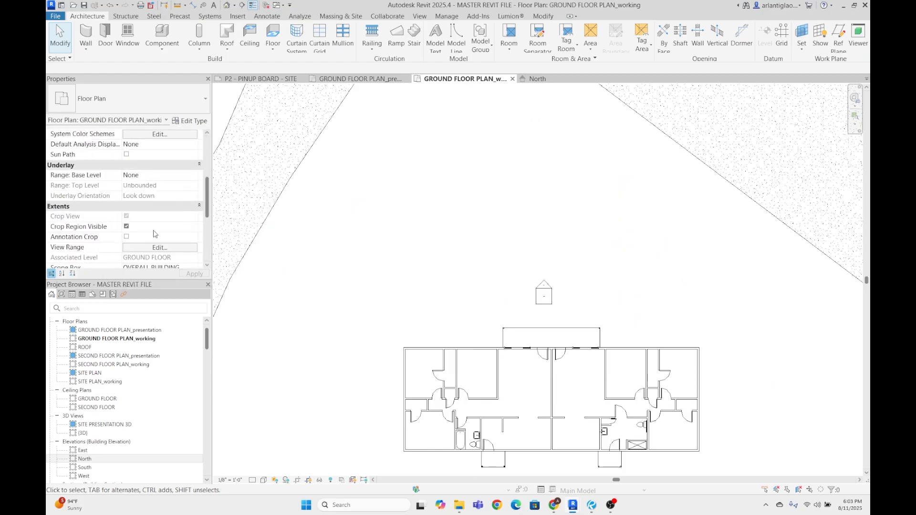
scroll(156, 234, down, 2)
click(196, 216)
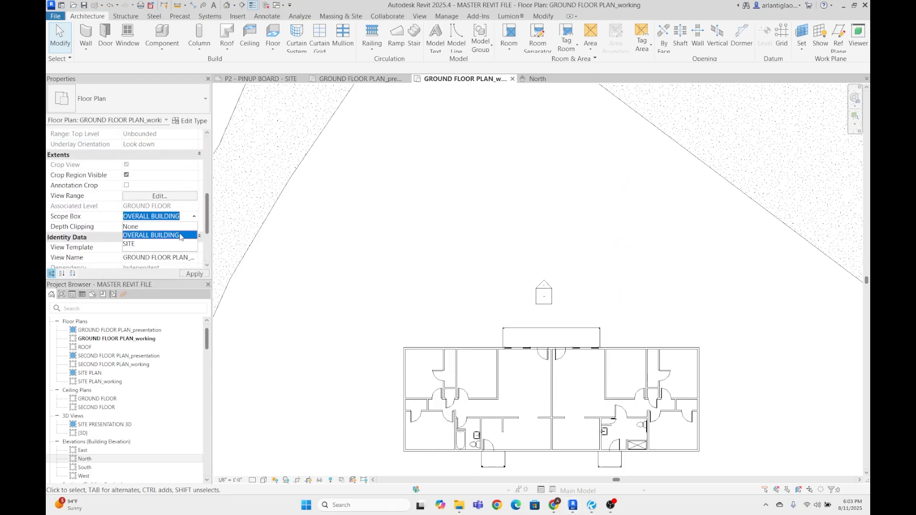
click(182, 237)
scroll(448, 270, down, 3)
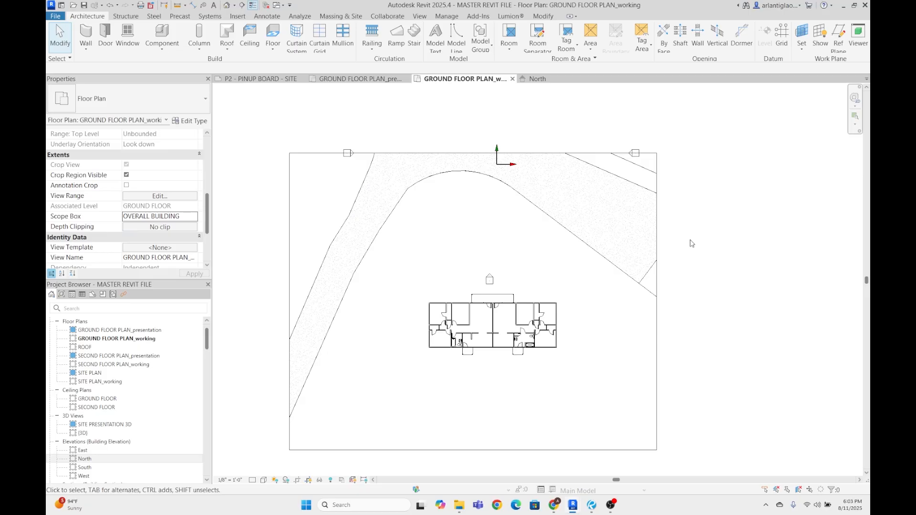
scroll(484, 291, up, 3)
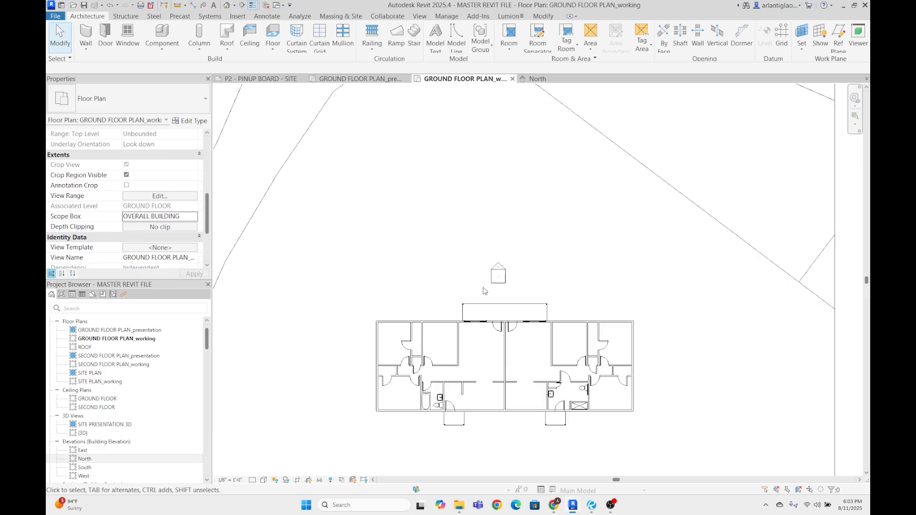
- Draw a closed rectangle of Generic - 8" walls above the existing building in plan, about 54' 9 1/2" long and aligned with its east wall
click(86, 31)
click(93, 17)
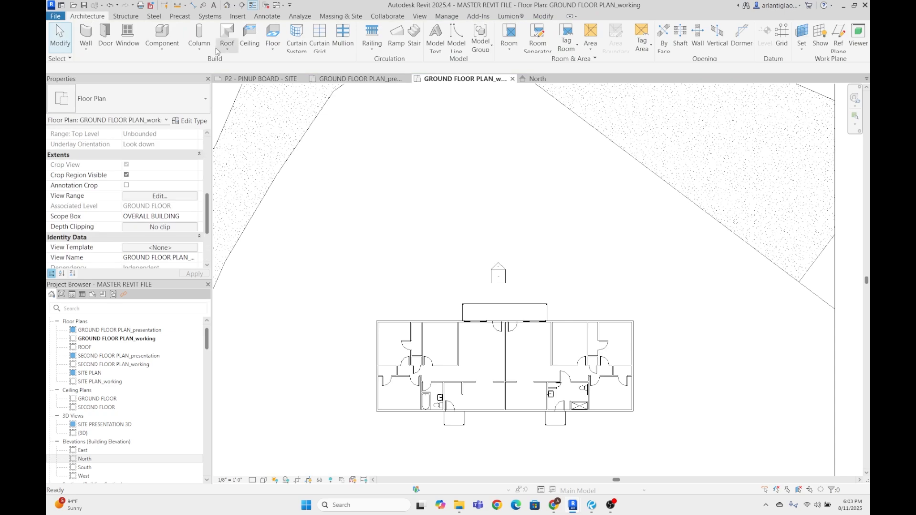
scroll(424, 203, up, 1)
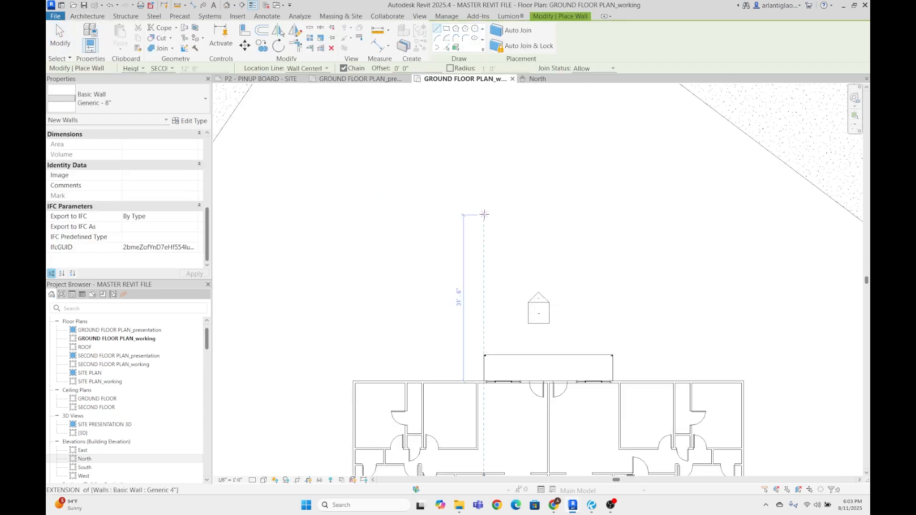
scroll(482, 212, down, 1)
click(140, 99)
scroll(133, 173, down, 5)
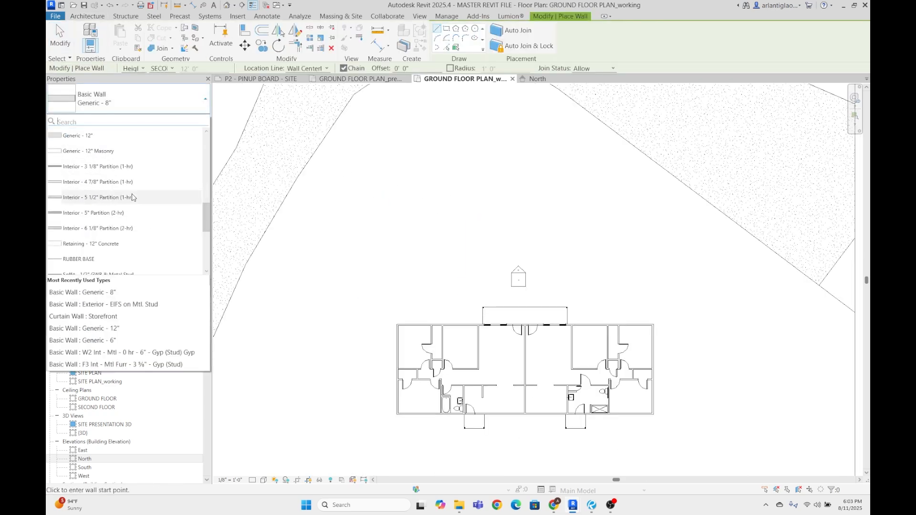
scroll(204, 220, up, 4)
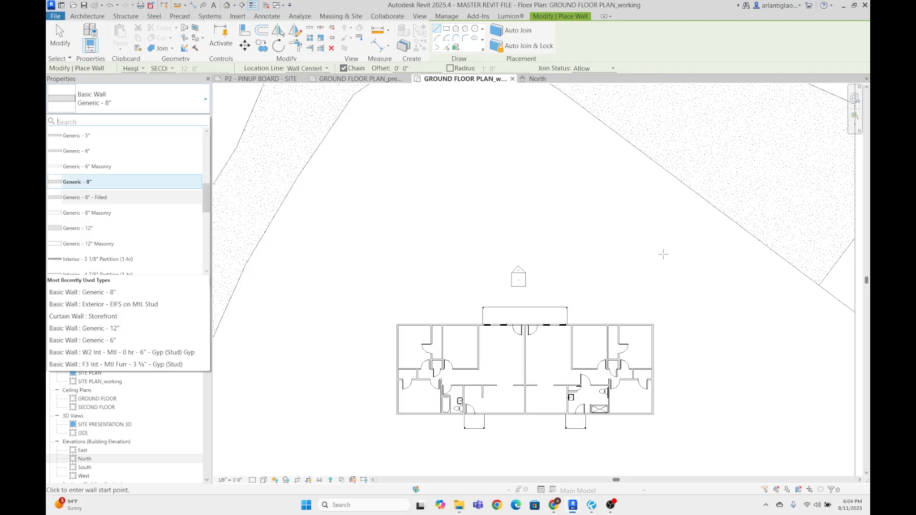
click(662, 253)
middle_drag(657, 238, 587, 236)
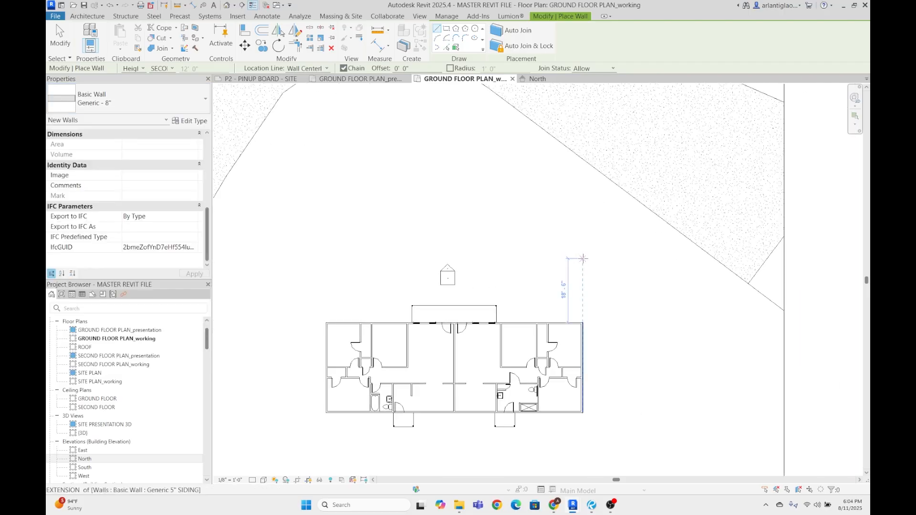
click(582, 258)
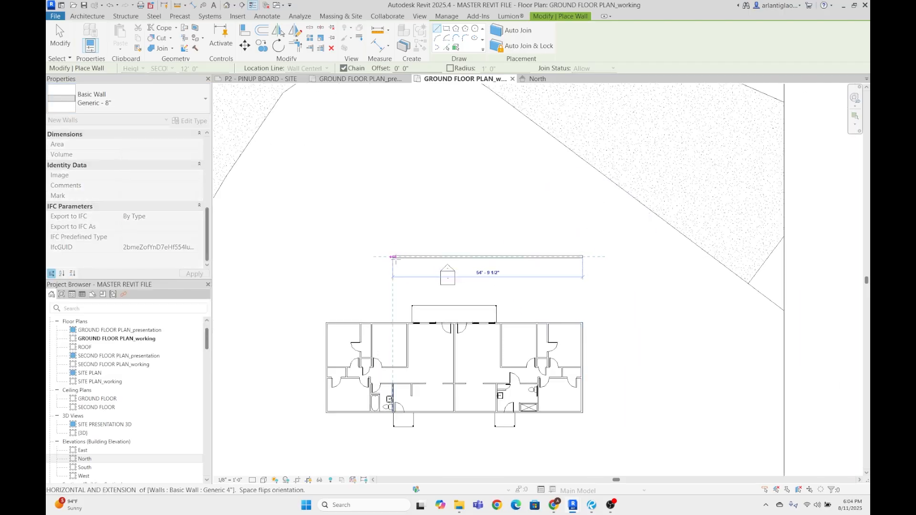
click(393, 257)
click(392, 168)
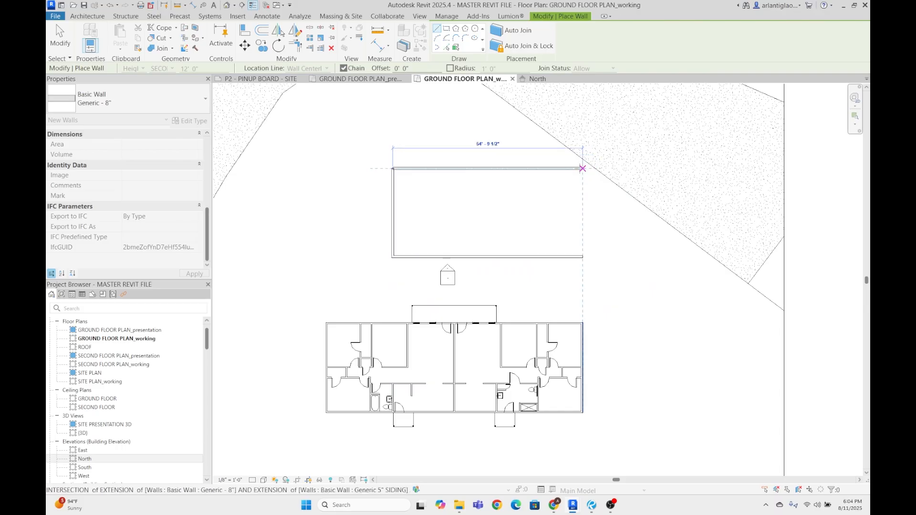
click(582, 169)
key(Escape)
key(Escape)
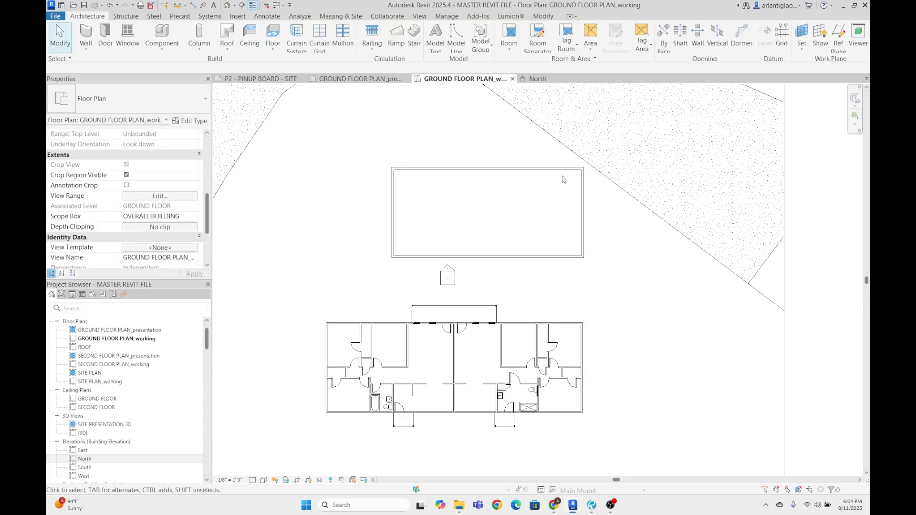
- Select the new rectangle's west wall and examine its base and top constraints
click(391, 189)
key(Escape)
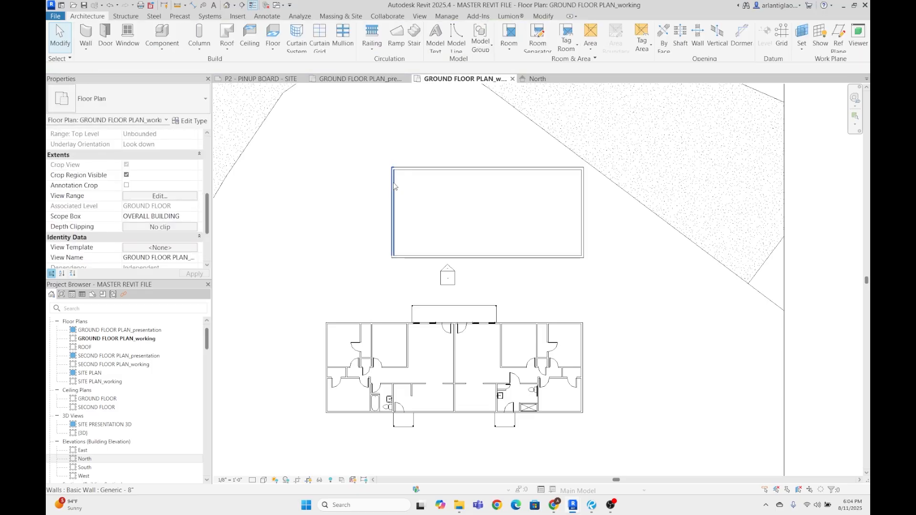
click(393, 183)
scroll(208, 185, up, 5)
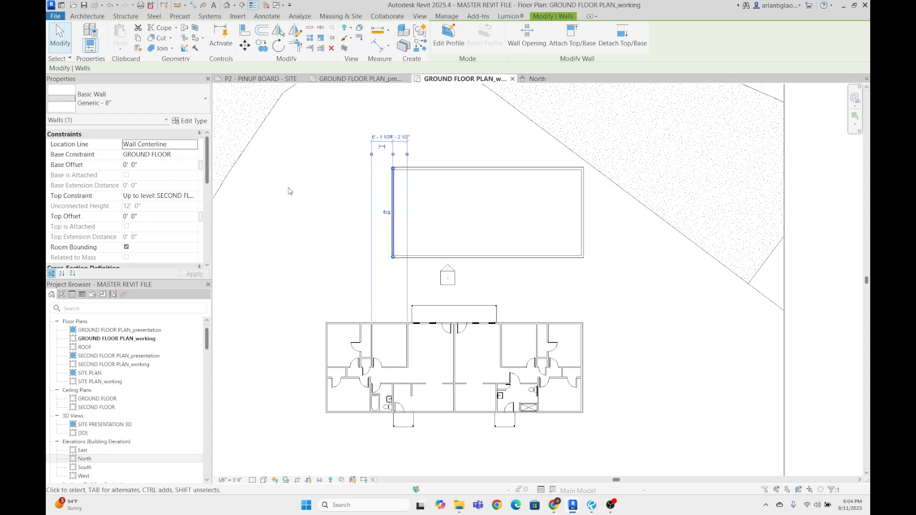
scroll(288, 191, up, 2)
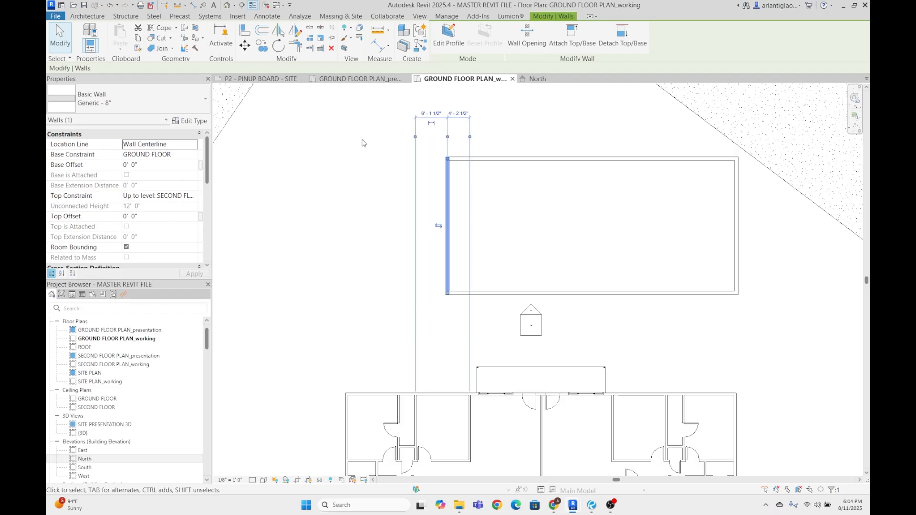
- Open the {3D} view and examine the new walls beside the existing building
click(359, 79)
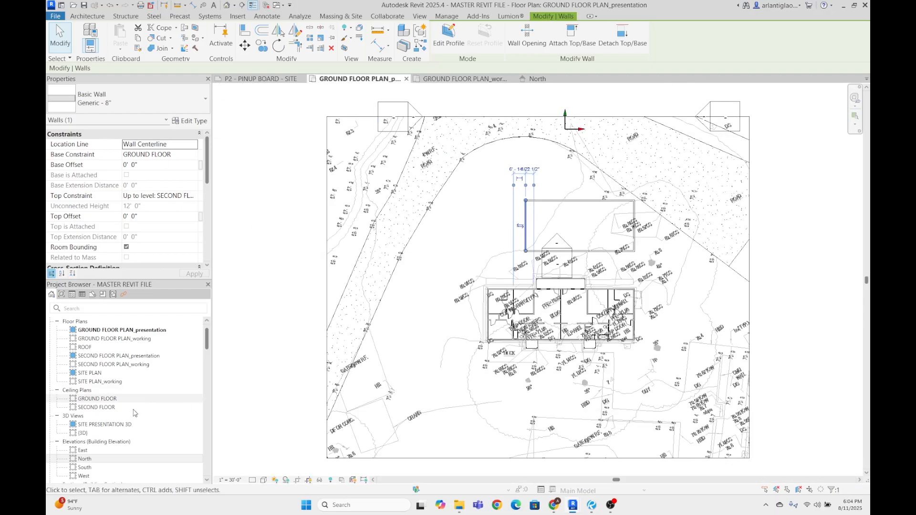
double_click(82, 432)
scroll(551, 323, up, 10)
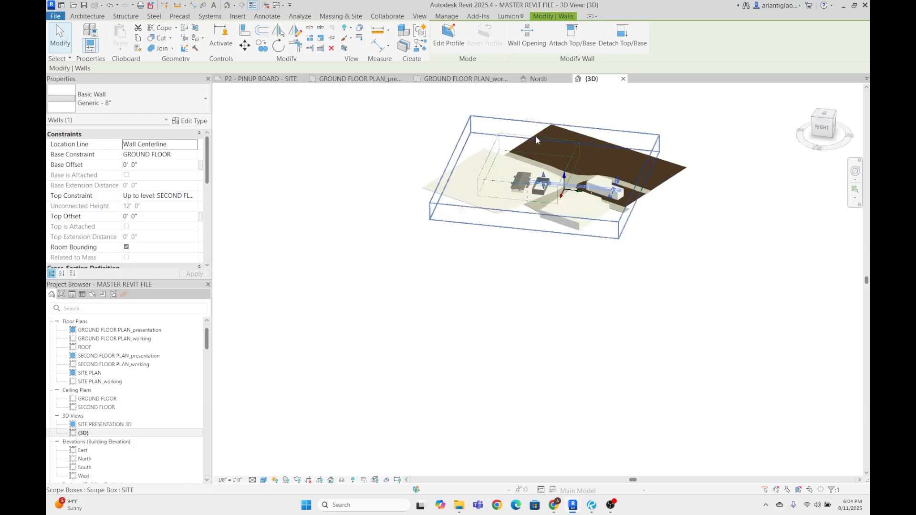
key(Escape)
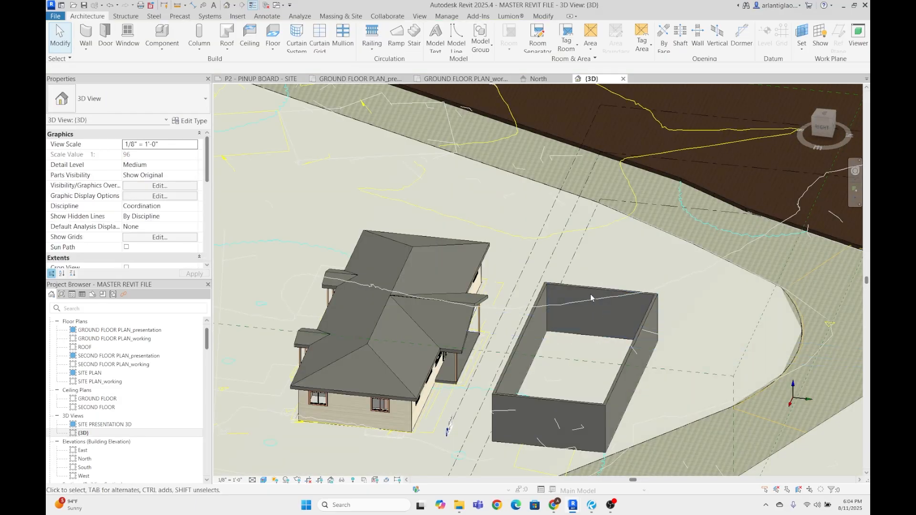
middle_drag(584, 352, 501, 346)
scroll(500, 345, up, 2)
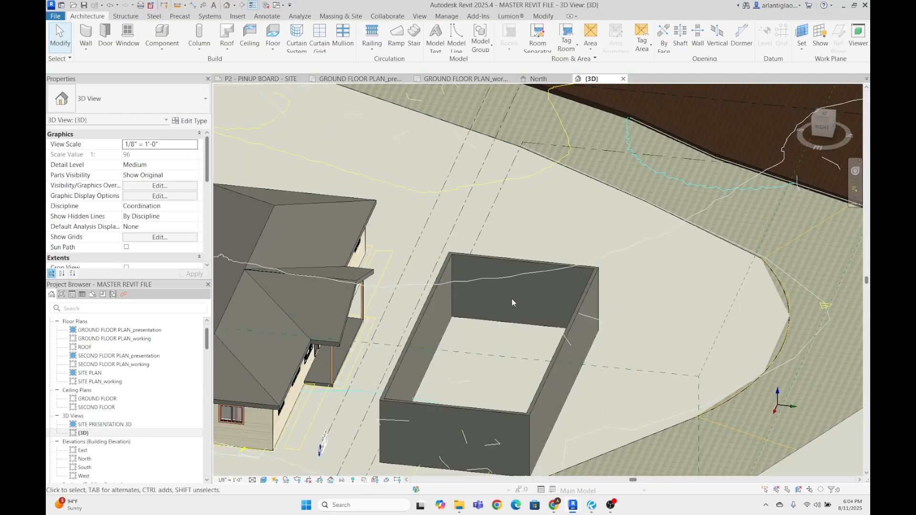
- Set the new west wall's top constraint to Up to level: ROOF
click(479, 257)
click(195, 197)
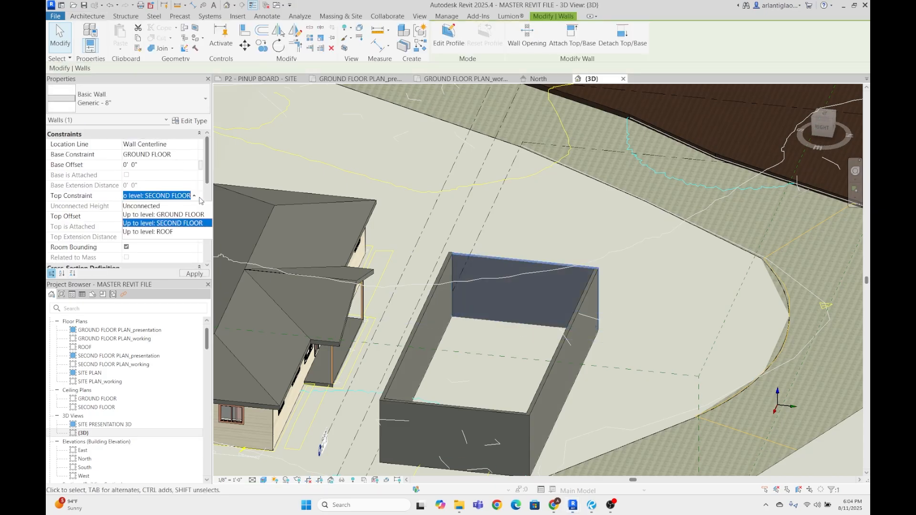
click(164, 231)
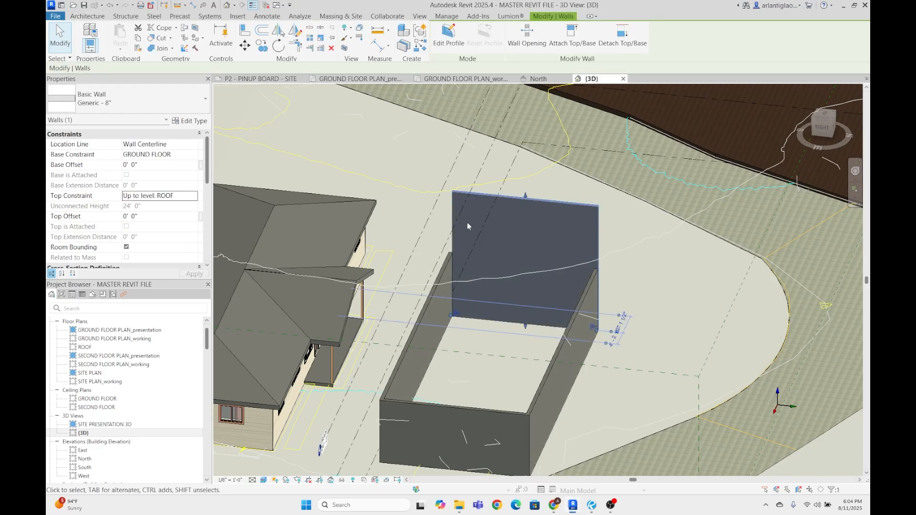
- Try to set the west wall's top constraint to Up to level: GROUND FLOOR
click(199, 197)
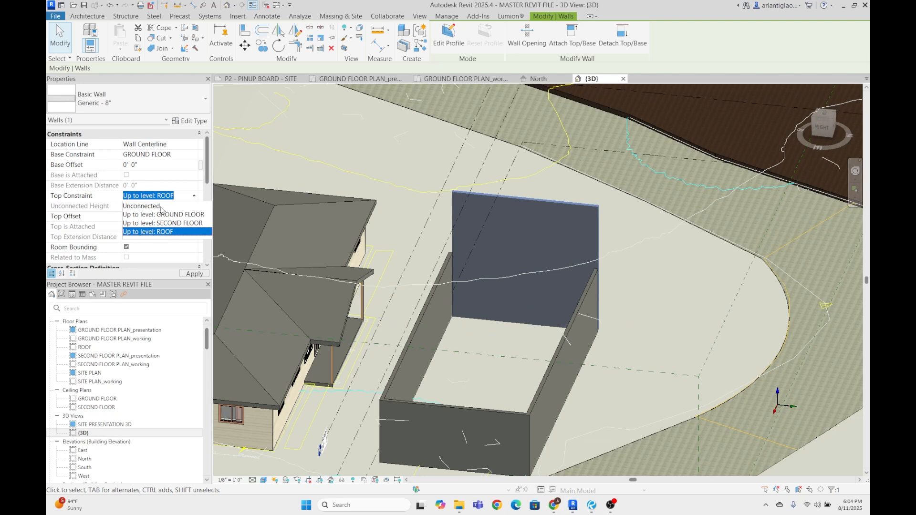
click(170, 223)
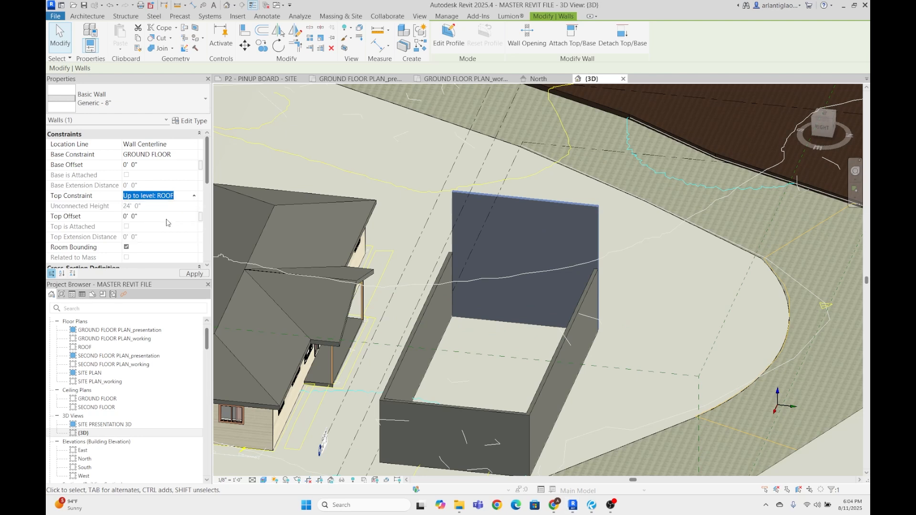
click(198, 198)
click(180, 216)
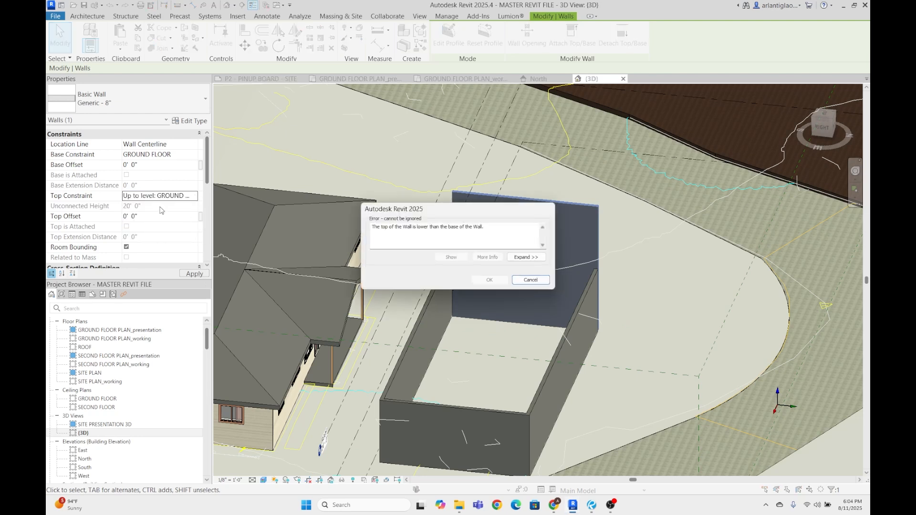
key(Escape)
- Set the west wall's top constraint to Up to level: SECOND FLOOR and return to the GROUND FLOOR PLAN_working view
click(192, 200)
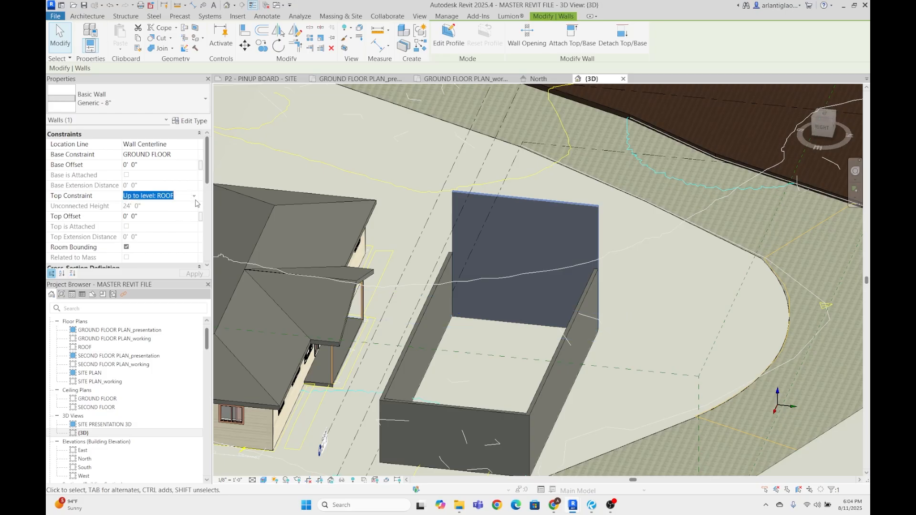
click(196, 198)
click(173, 226)
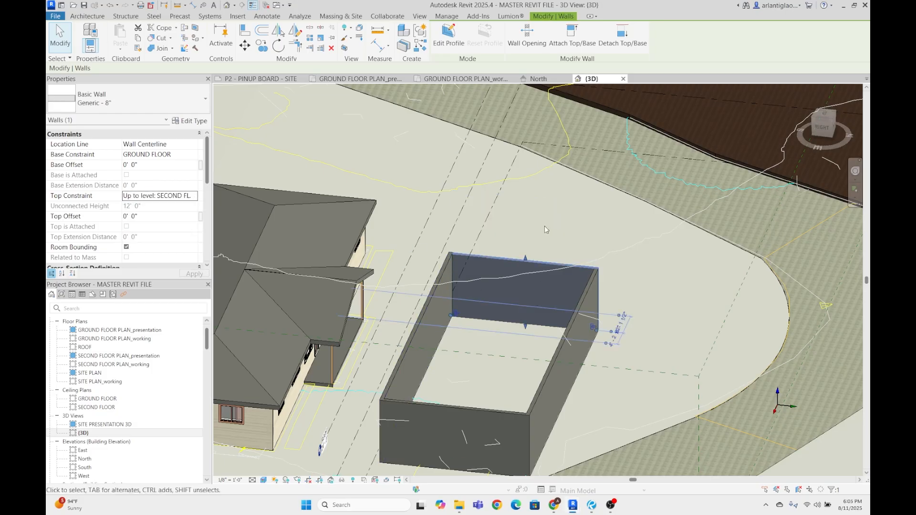
key(Escape)
click(435, 80)
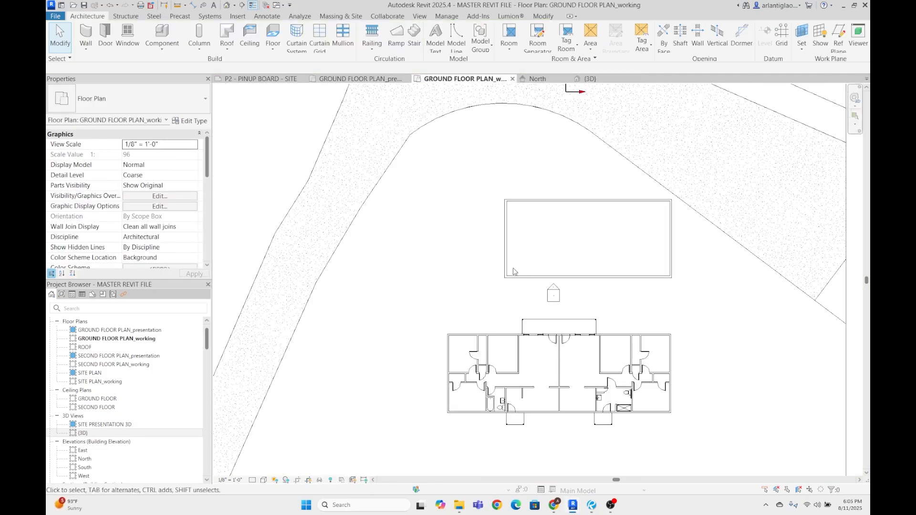
- Try a freehand angled Generic - 8" wall in the open area northwest of the existing building, and delete it
middle_drag(475, 264, 574, 217)
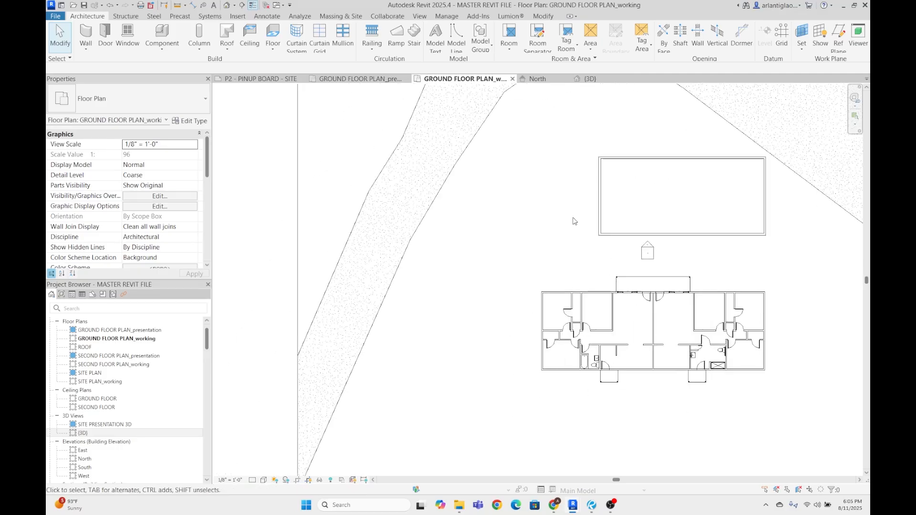
scroll(478, 272, up, 3)
key(w)
key(a)
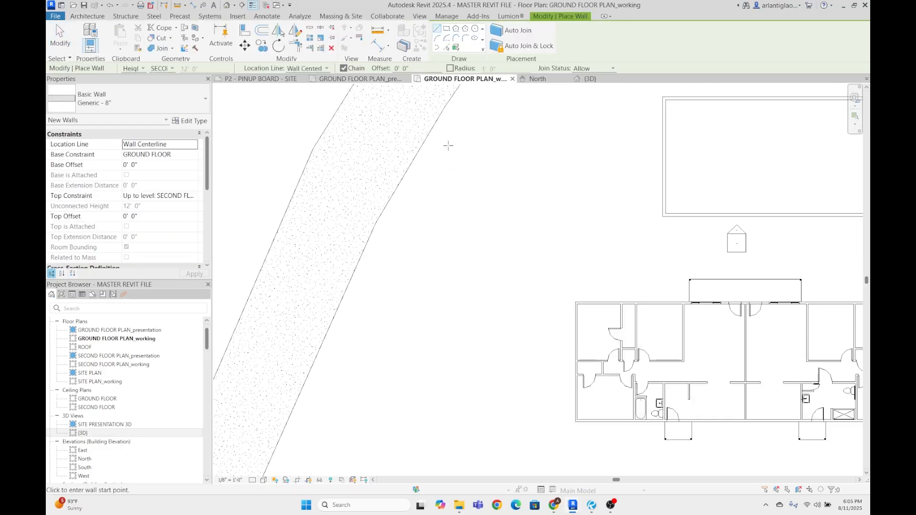
click(453, 144)
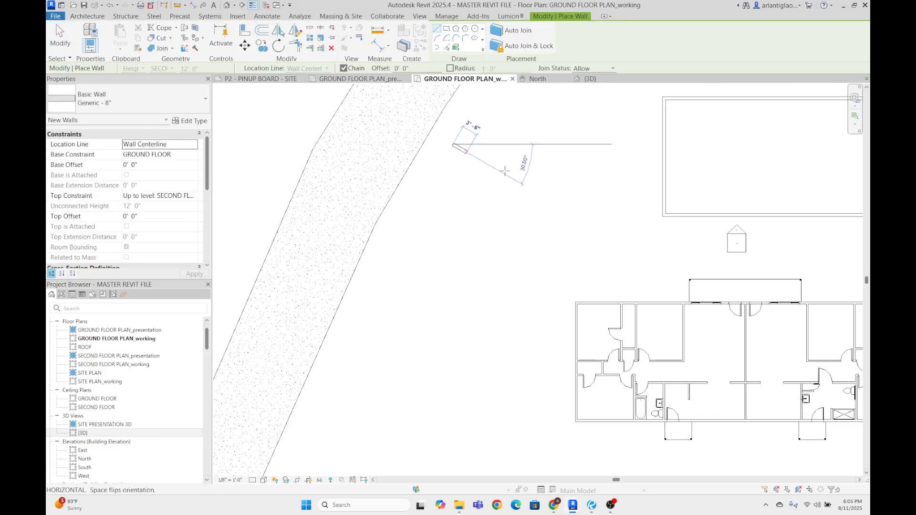
click(559, 227)
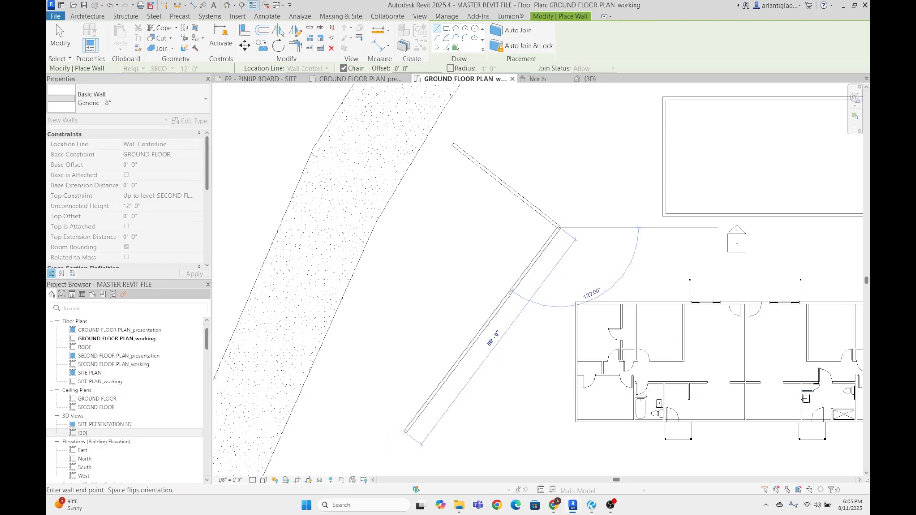
key(Escape)
key(Escape)
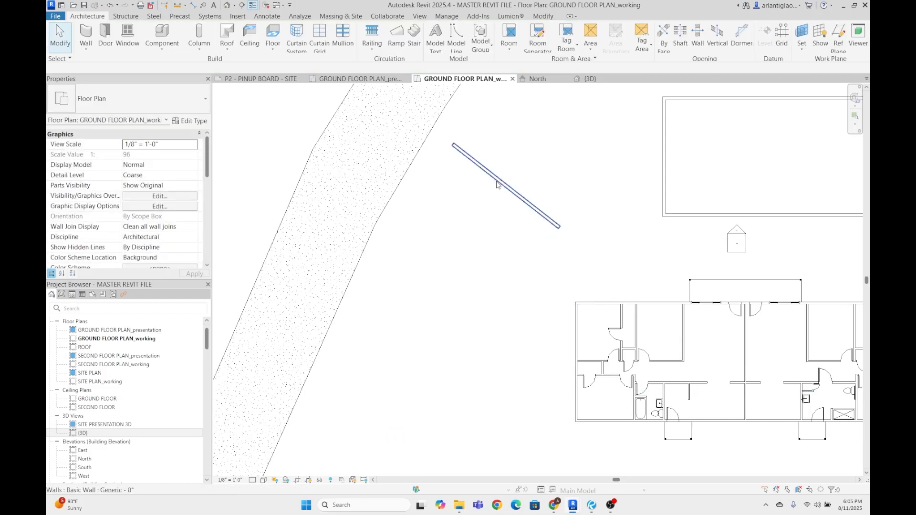
click(506, 186)
key(Delete)
- Draw a horizontal thin detail line about 14'-6" long, extending west from the existing building's northwest corner
middle_drag(570, 234, 508, 229)
key(d)
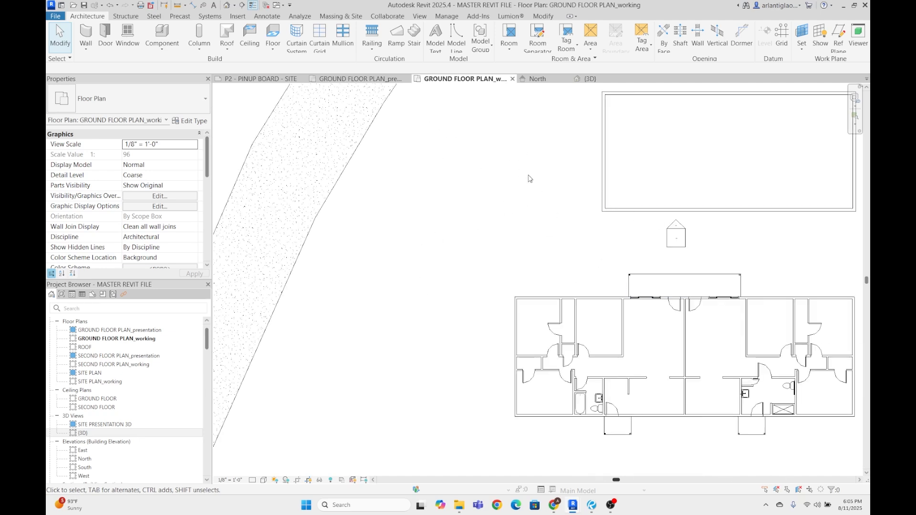
scroll(519, 258, up, 2)
key(d)
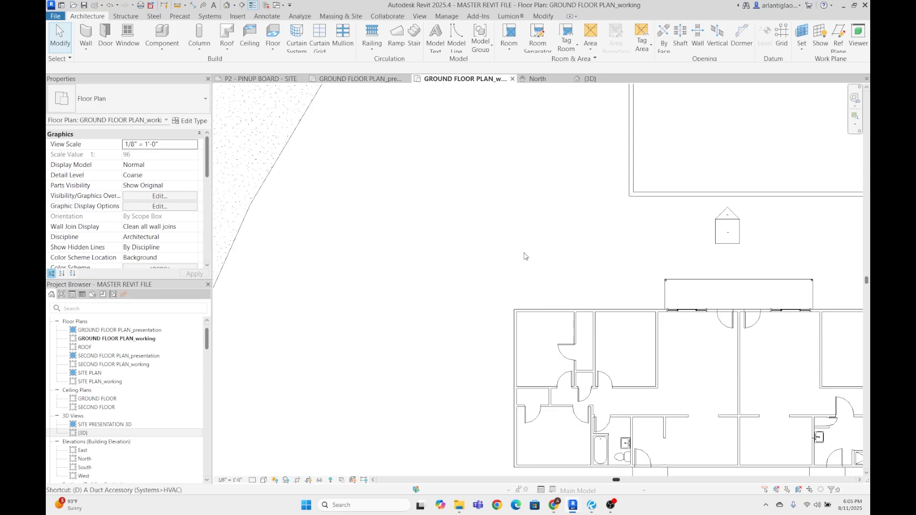
key(l)
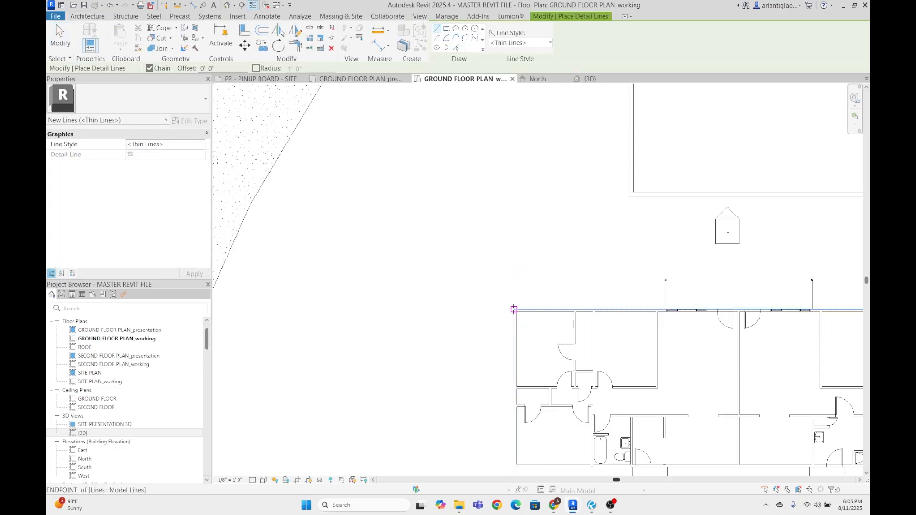
click(408, 309)
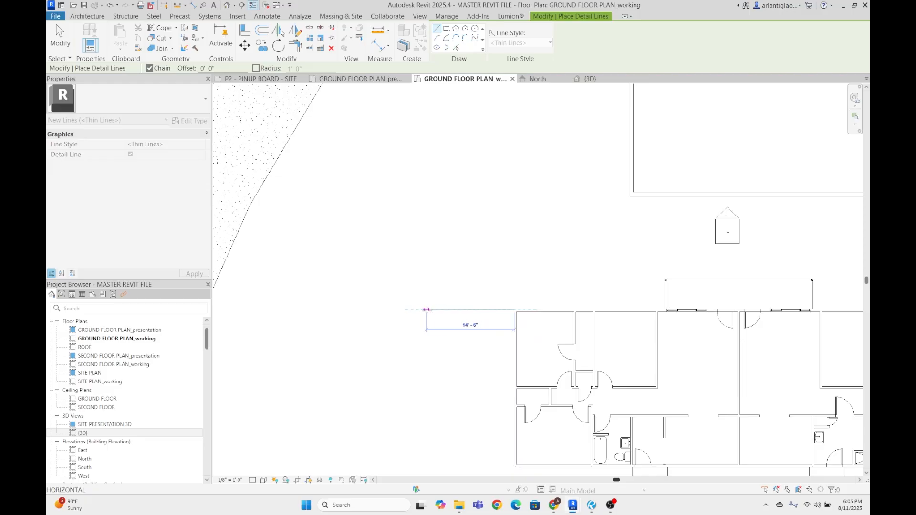
click(426, 309)
- Continue from the guide line's west end with an angled detail line about 17'-2" long, rising northeast at about 55°
scroll(421, 238, down, 2)
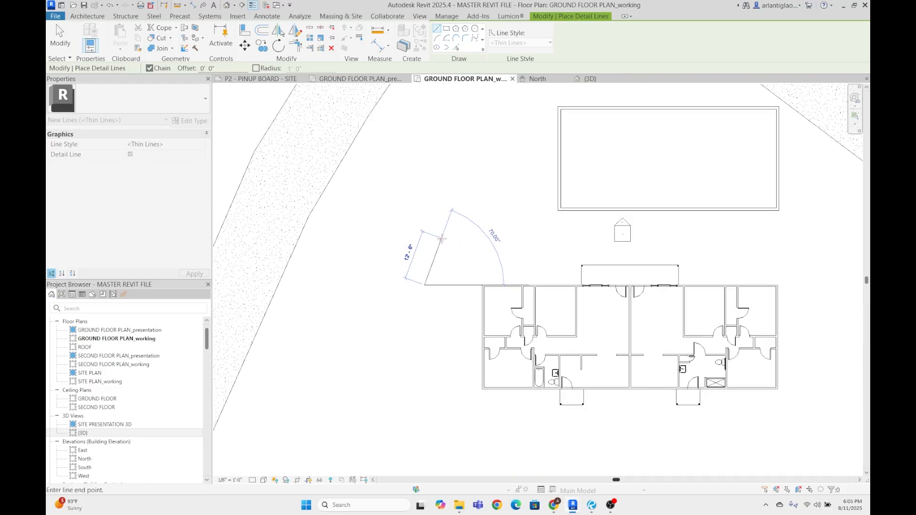
scroll(413, 219, up, 3)
scroll(487, 255, down, 2)
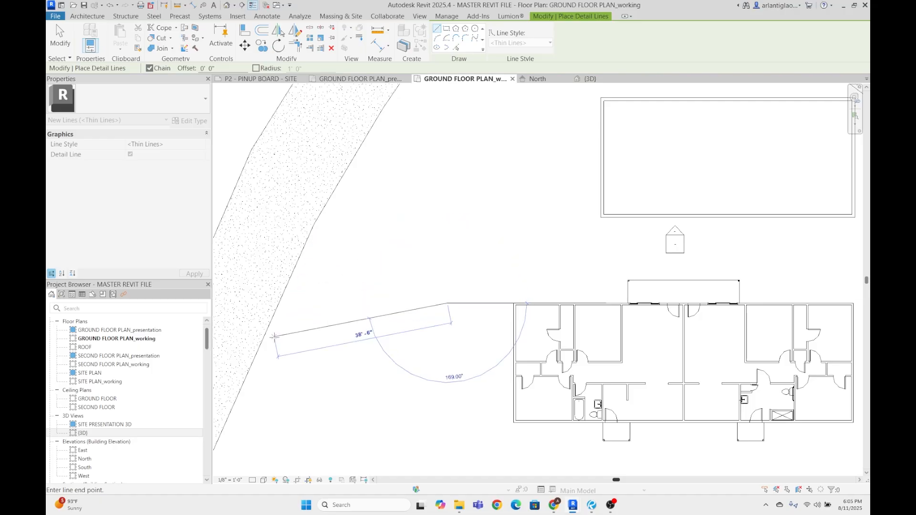
scroll(372, 215, down, 2)
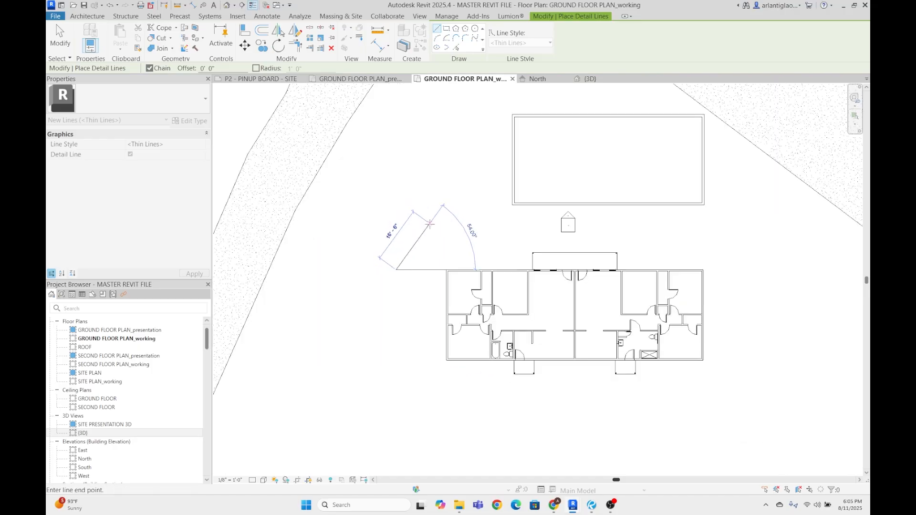
scroll(431, 224, up, 2)
scroll(433, 223, up, 2)
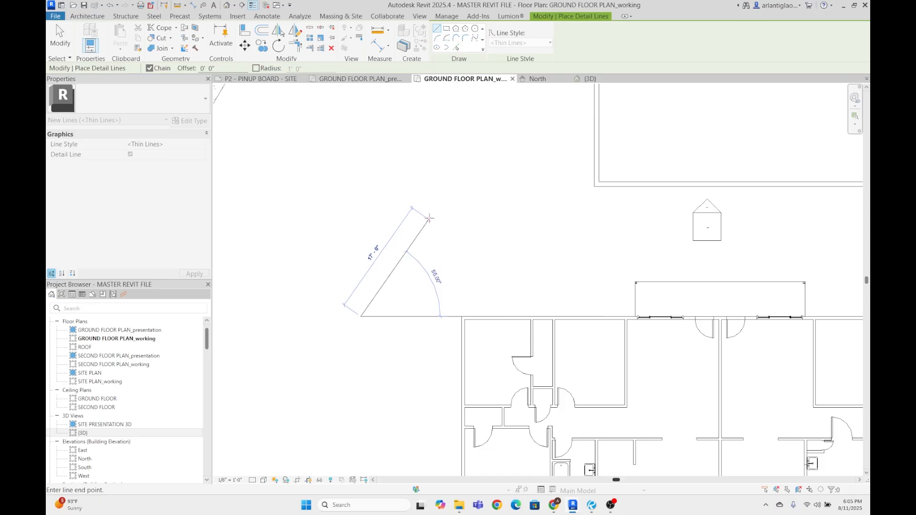
scroll(429, 218, up, 2)
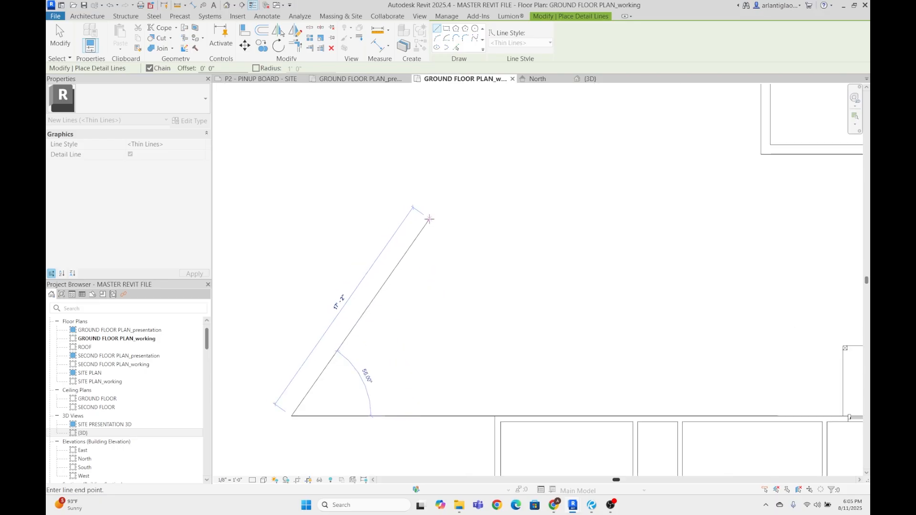
click(428, 219)
scroll(429, 219, down, 5)
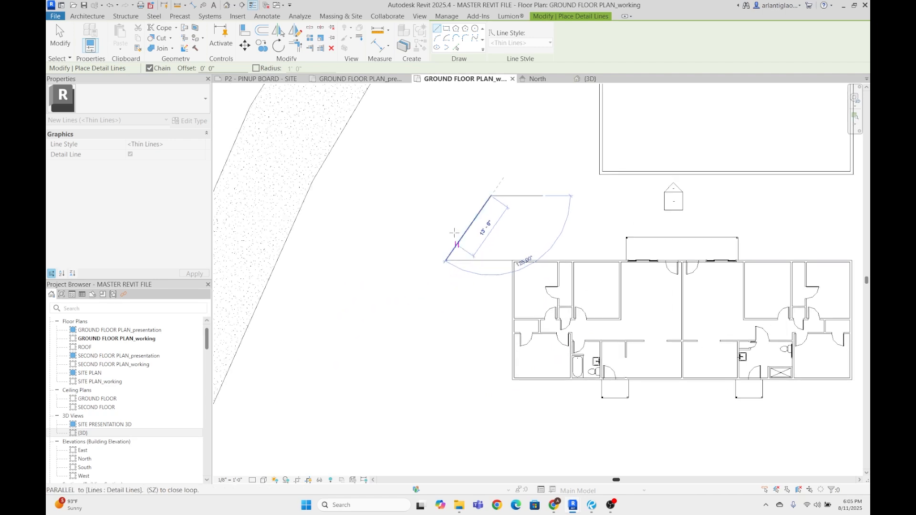
key(Escape)
key(Escape)
scroll(539, 196, down, 2)
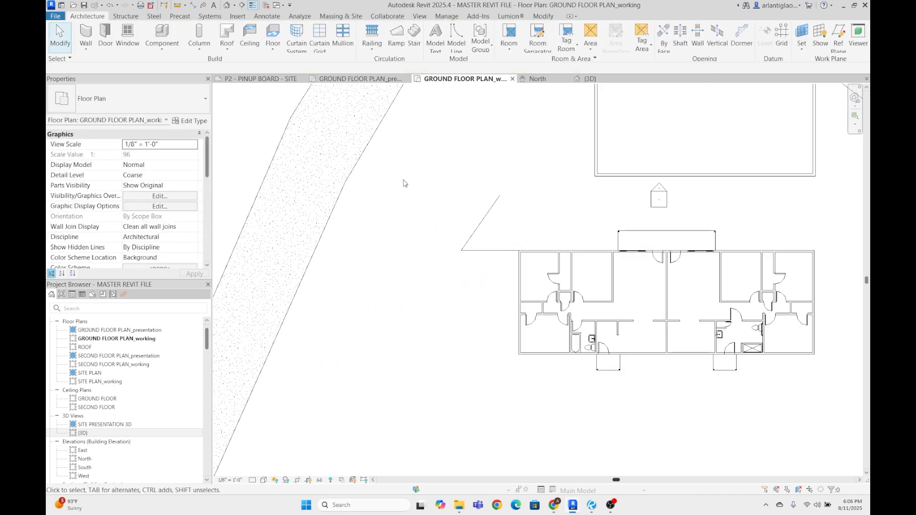
- Set the angle between the sloped detail line and the horizontal guide line to 60°
click(490, 209)
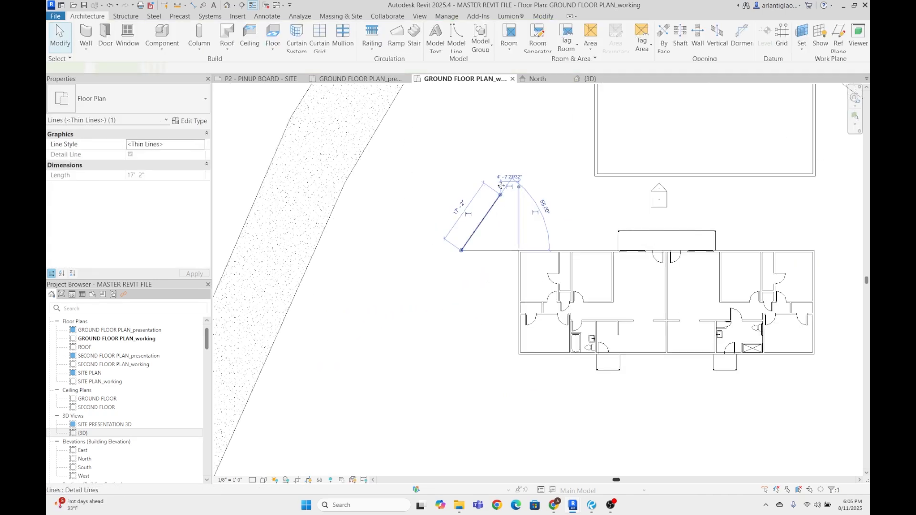
scroll(503, 201, up, 2)
click(596, 231)
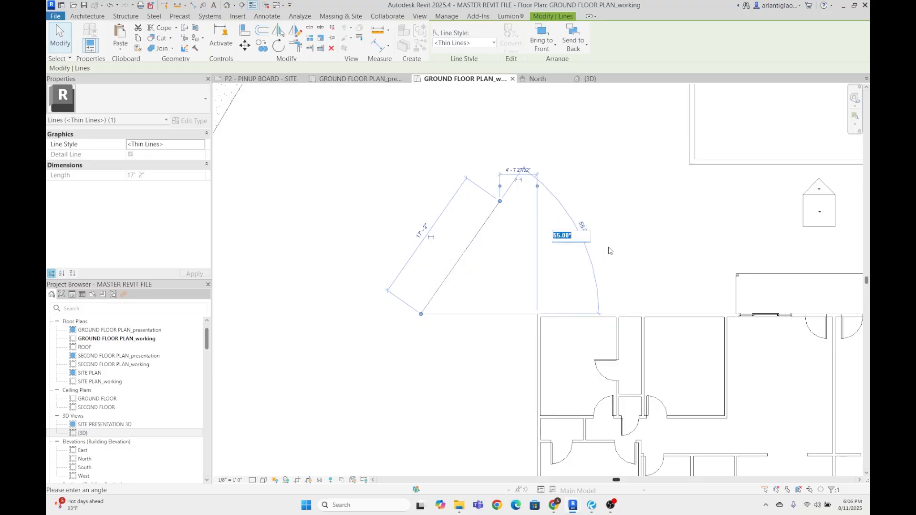
text(60)
key(Return)
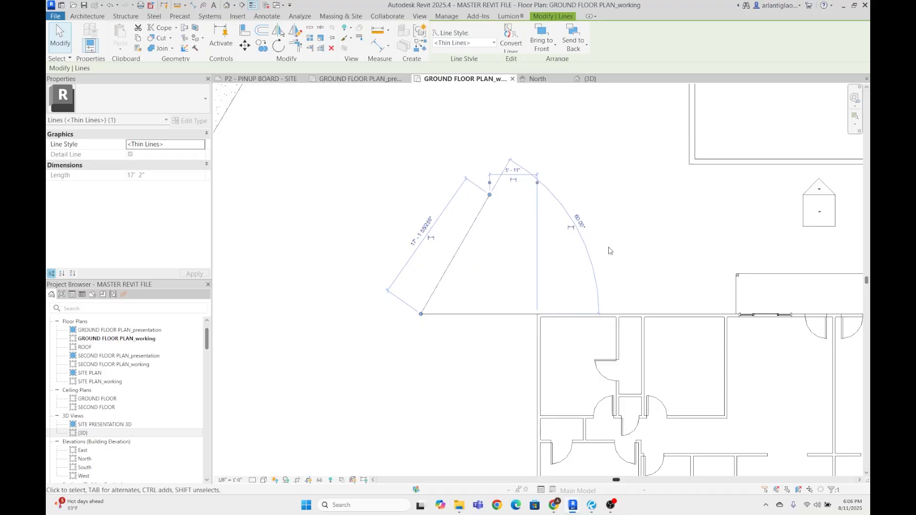
key(Escape)
scroll(531, 232, down, 3)
scroll(548, 196, up, 2)
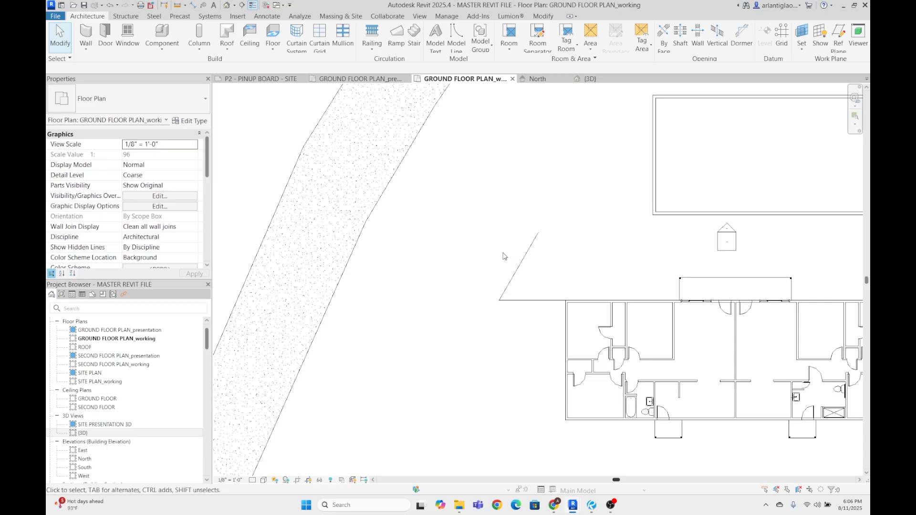
- Draw a Generic - 8" wall about 32' long from the guide lines' corner, following the 60° detail line northeast
key(w)
key(a)
scroll(520, 169, up, 3)
key(Escape)
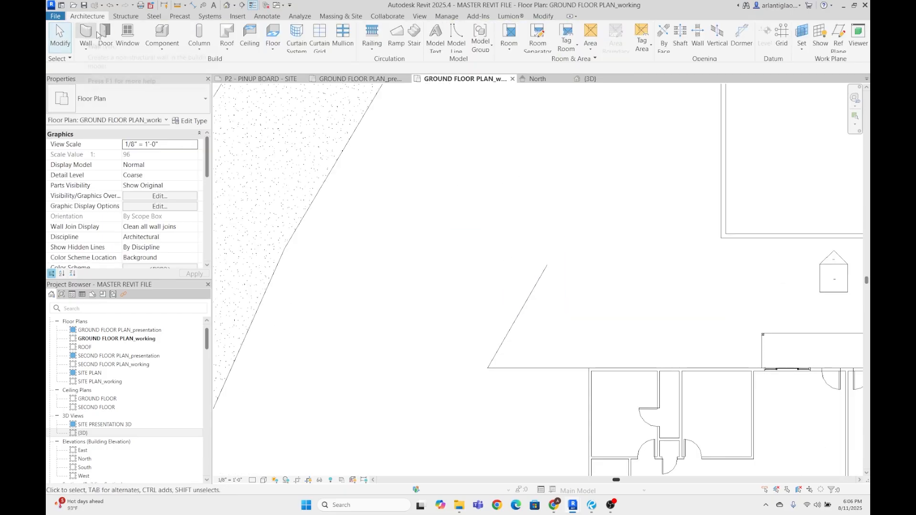
click(87, 34)
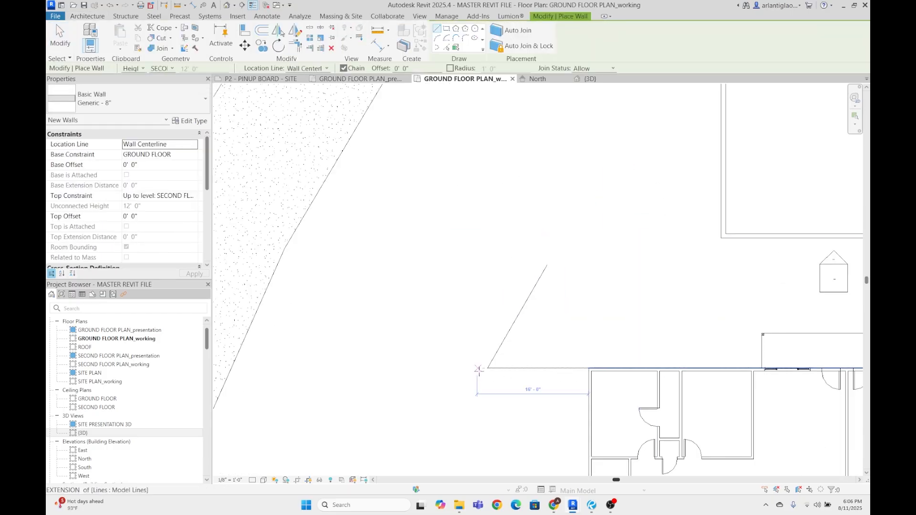
click(488, 368)
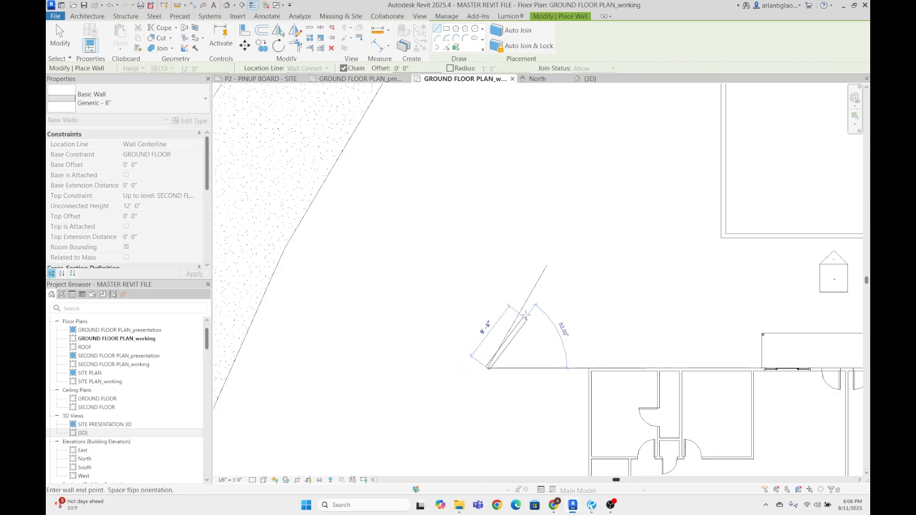
scroll(577, 210, down, 2)
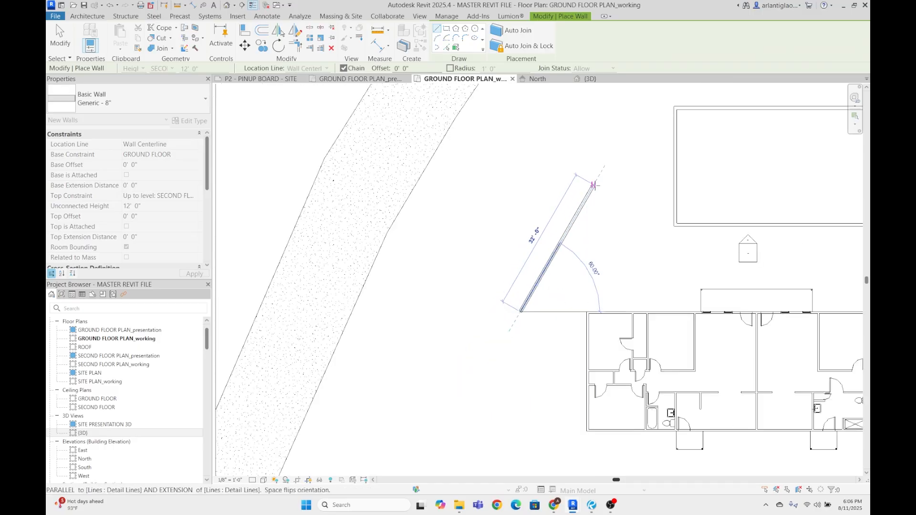
click(594, 185)
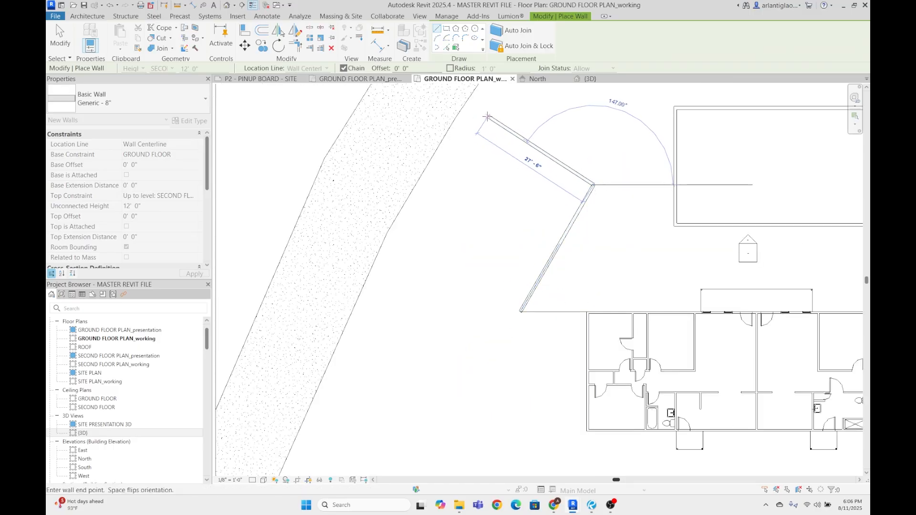
- Continue the wall chain northwest, southwest and southeast, then back to the starting corner to close the rotated rectangular building
click(481, 119)
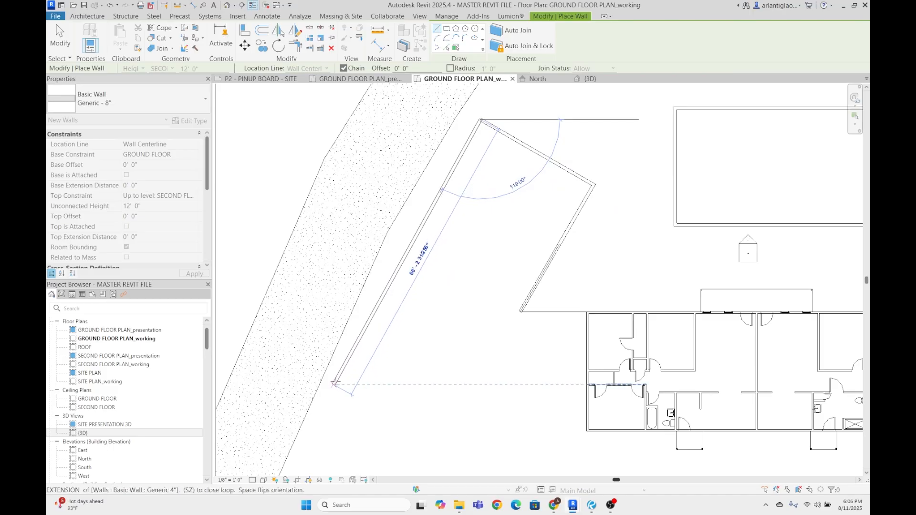
click(336, 371)
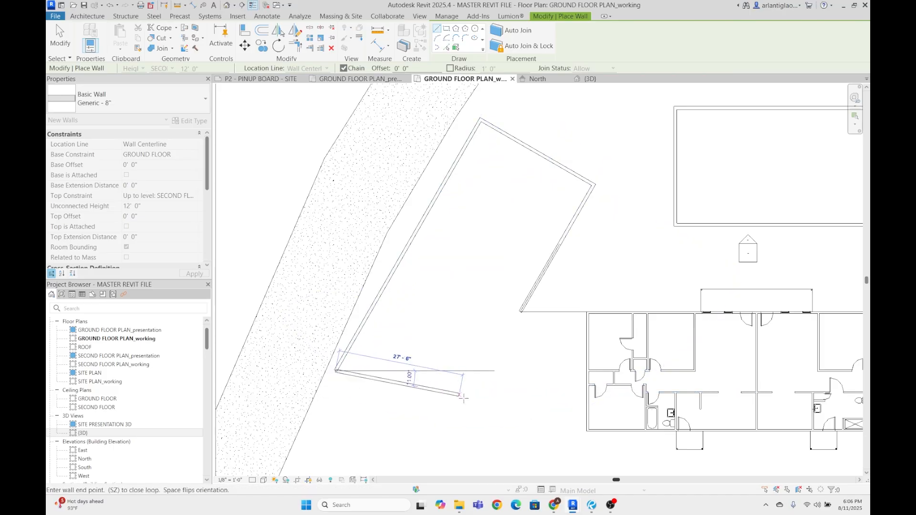
click(448, 435)
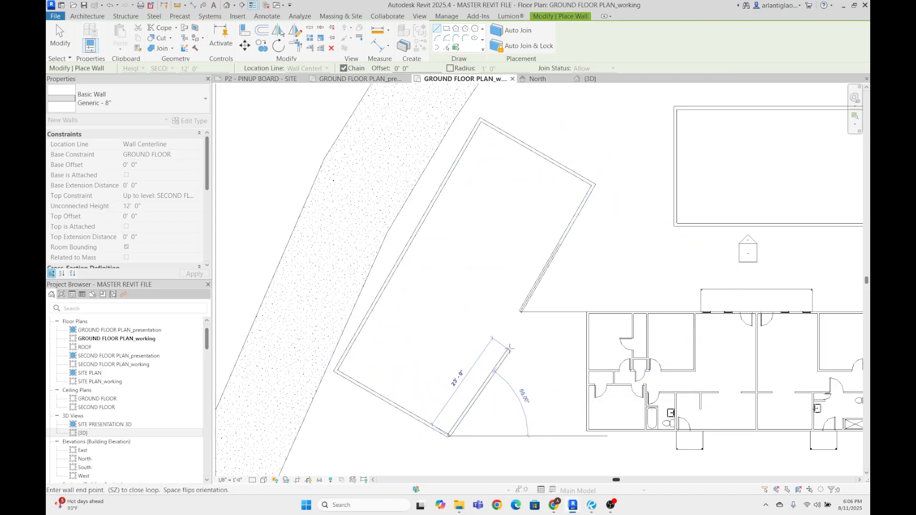
click(521, 309)
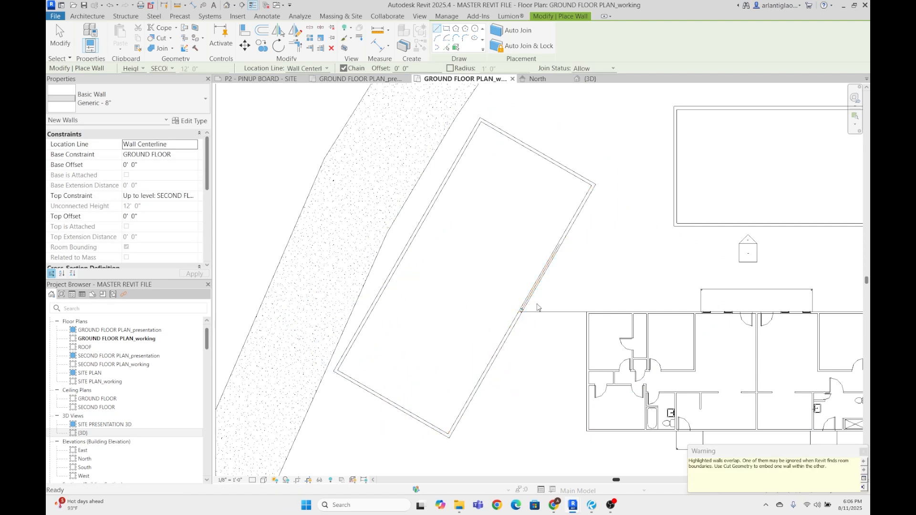
key(Escape)
key(Escape)
- Delete the horizontal and the angled detail guide lines at the joint of the new building's east walls
scroll(520, 315, up, 4)
scroll(503, 339, up, 2)
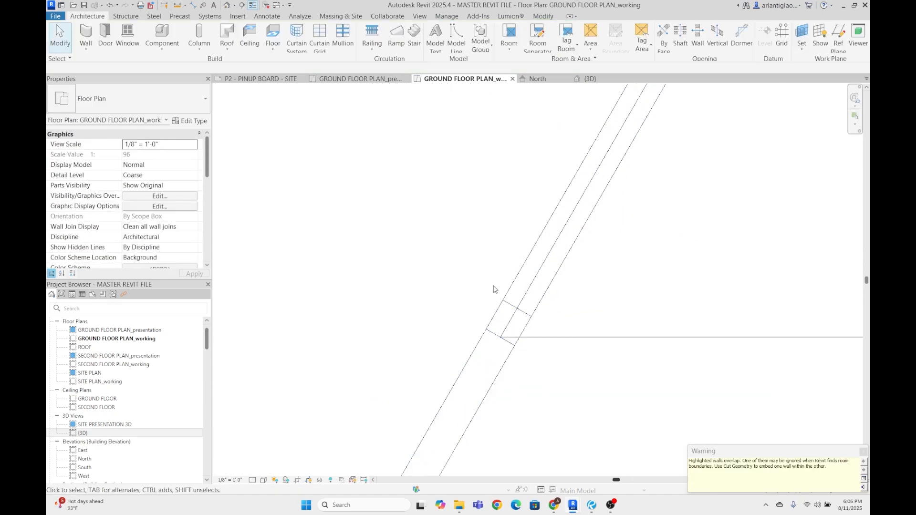
scroll(498, 325, down, 2)
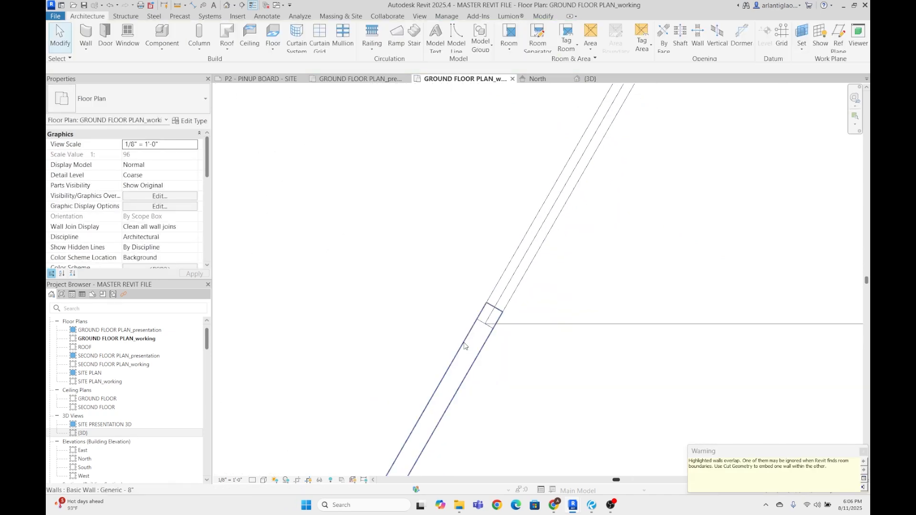
click(463, 343)
key(Escape)
click(513, 324)
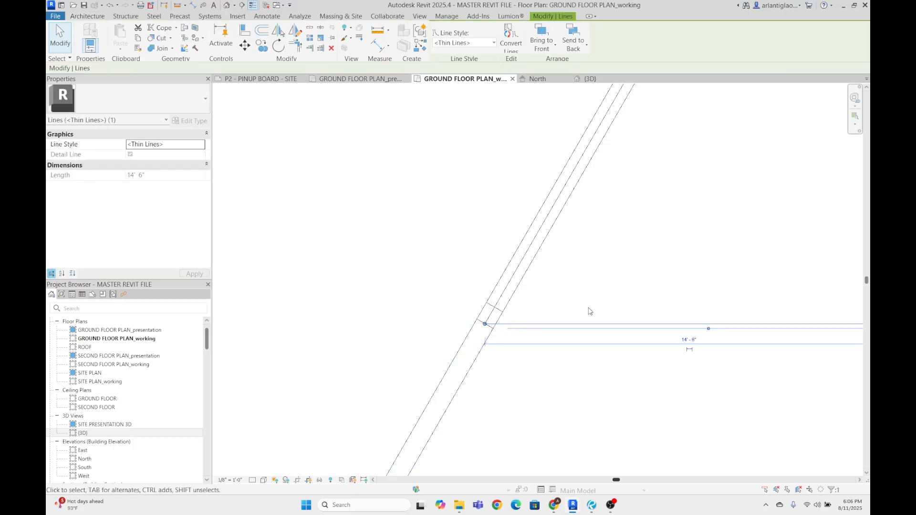
key(Delete)
click(506, 288)
key(Delete)
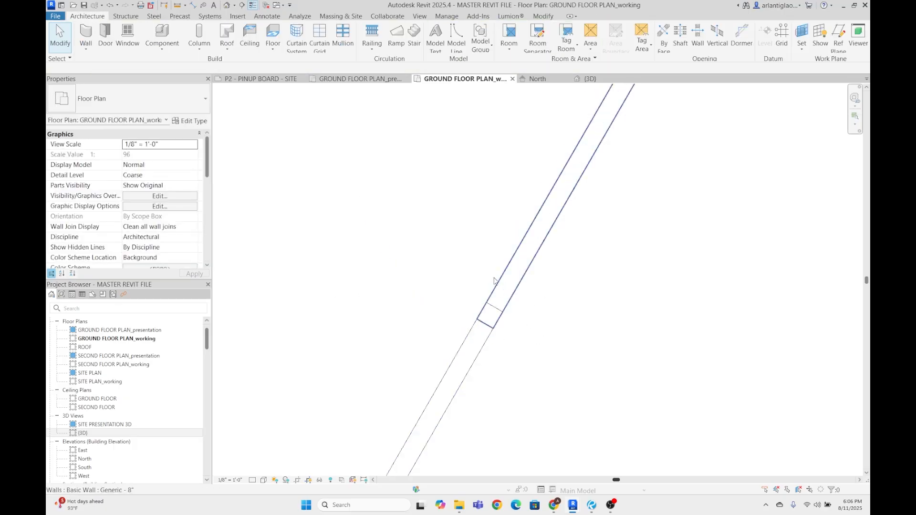
- Join the two overlapping wall segments on the rotated building's east side with Trim/Extend to Corner
click(467, 354)
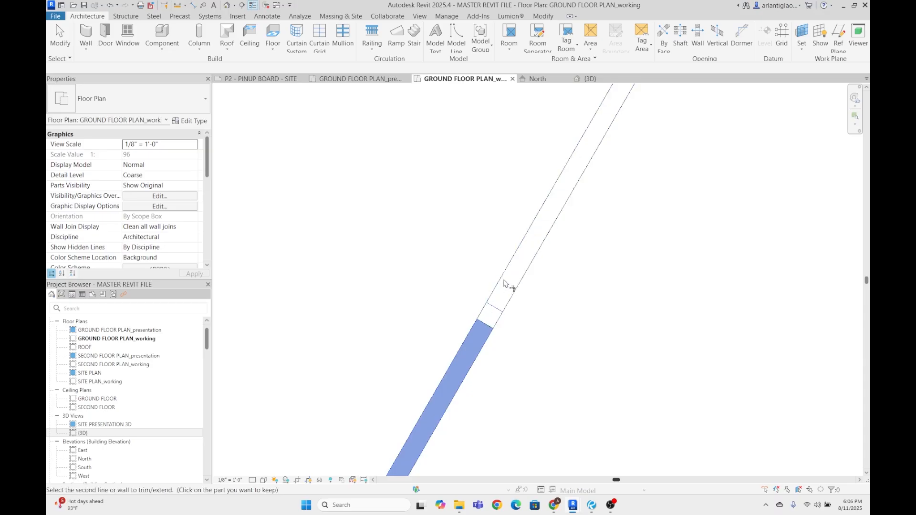
click(504, 282)
key(Escape)
scroll(529, 298, down, 5)
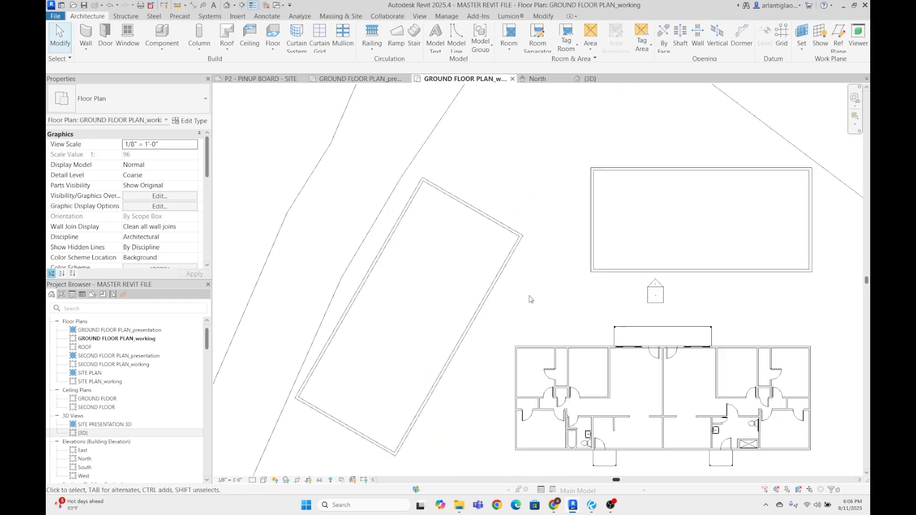
- Open the SECOND FLOOR PLAN_working view and hide the imported X17-083 ST.dwg site drawing in that view
scroll(522, 239, down, 3)
scroll(460, 242, up, 2)
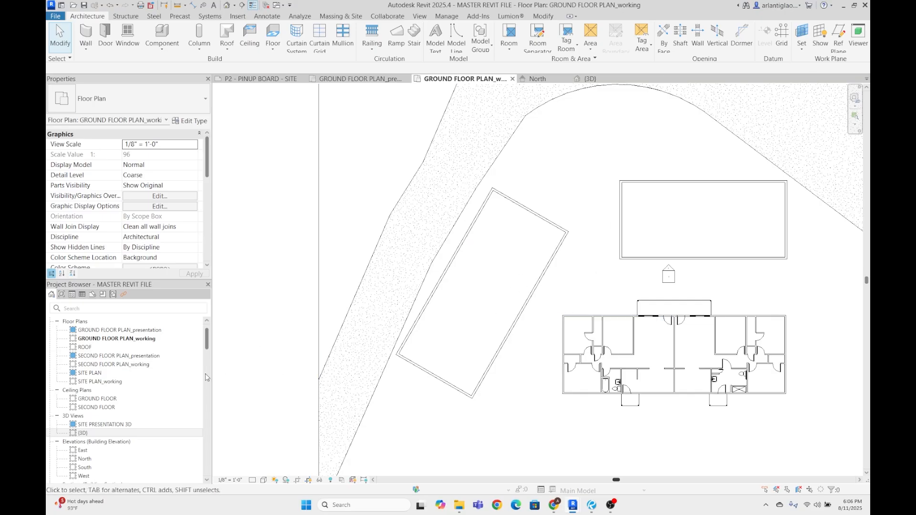
double_click(151, 364)
scroll(405, 262, down, 2)
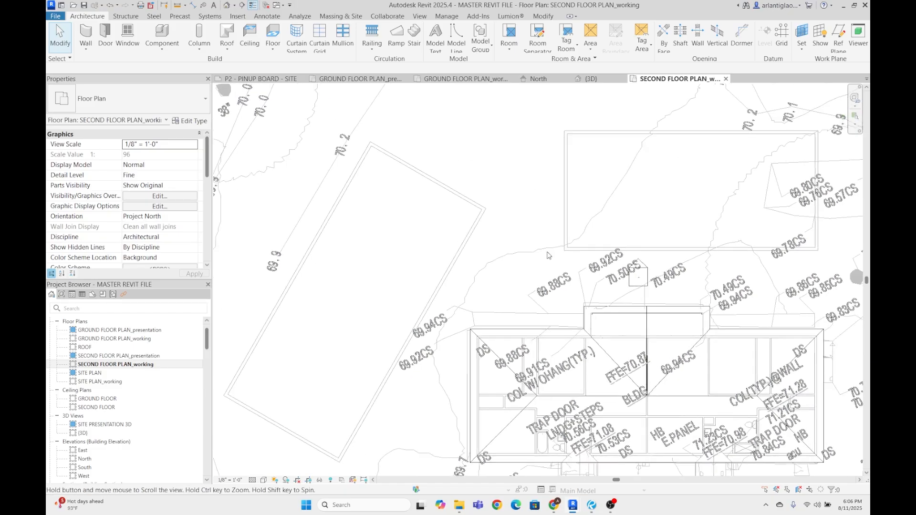
click(500, 325)
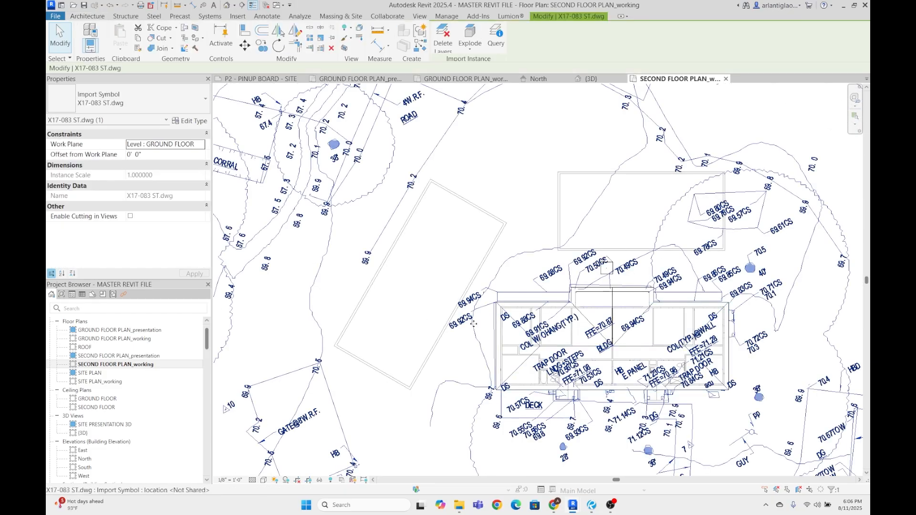
right_click(473, 328)
mouse_move(549, 130)
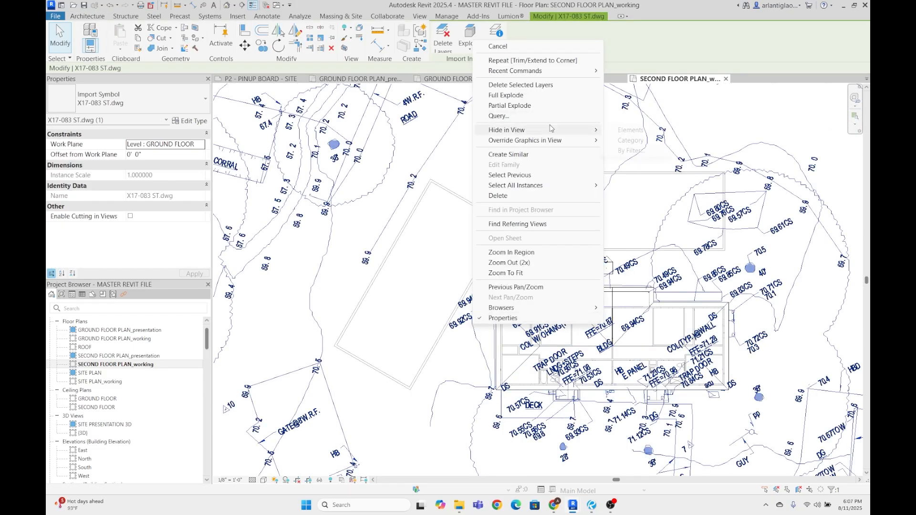
click(631, 130)
scroll(547, 246, up, 4)
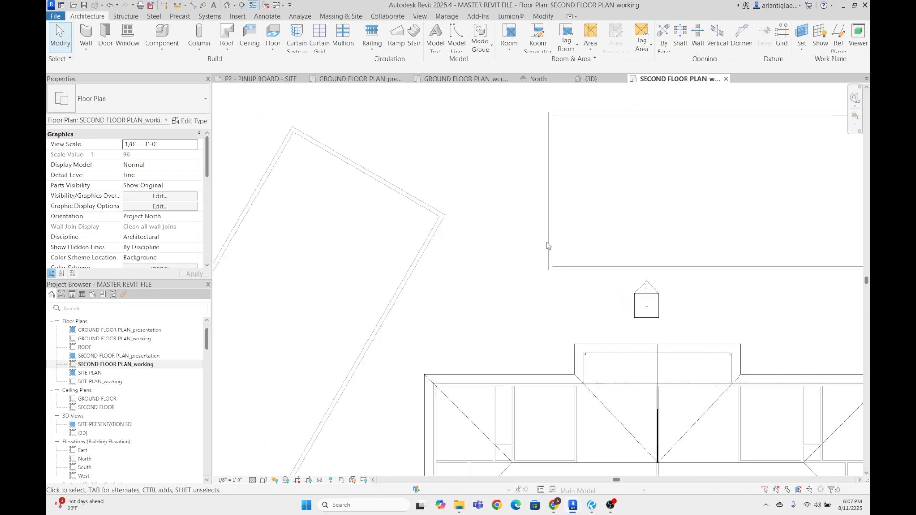
- Draw a second-floor Generic - 8" wall over the unrotated new building's north wall, from its northwest to its northeast corner
scroll(535, 276, down, 4)
scroll(565, 208, up, 2)
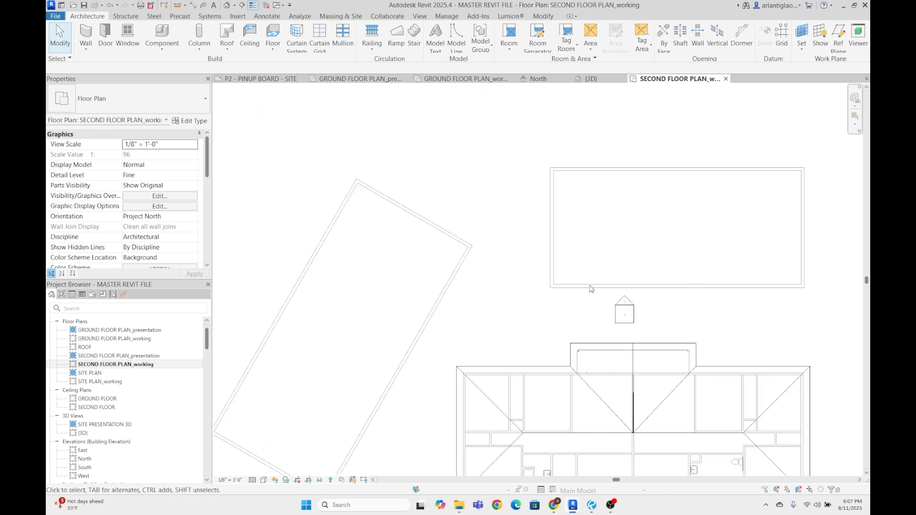
scroll(417, 277, down, 3)
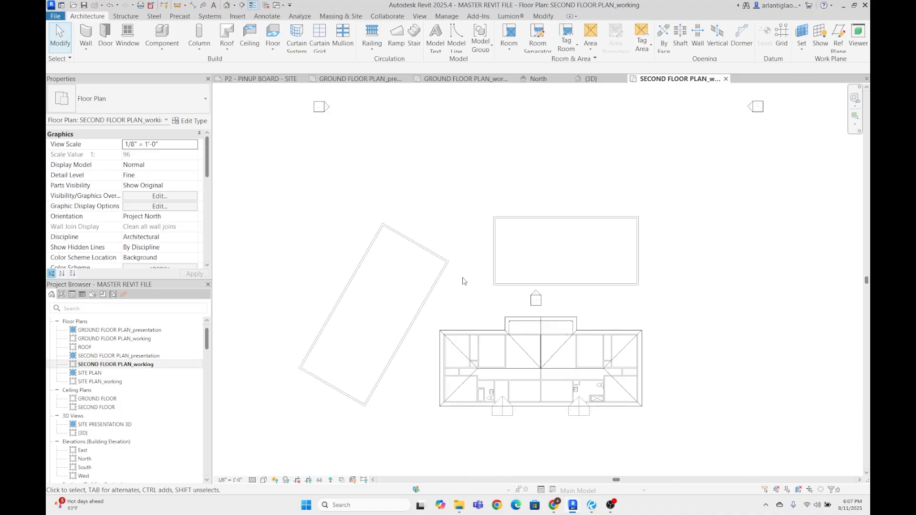
drag(512, 272, 483, 262)
scroll(499, 241, up, 2)
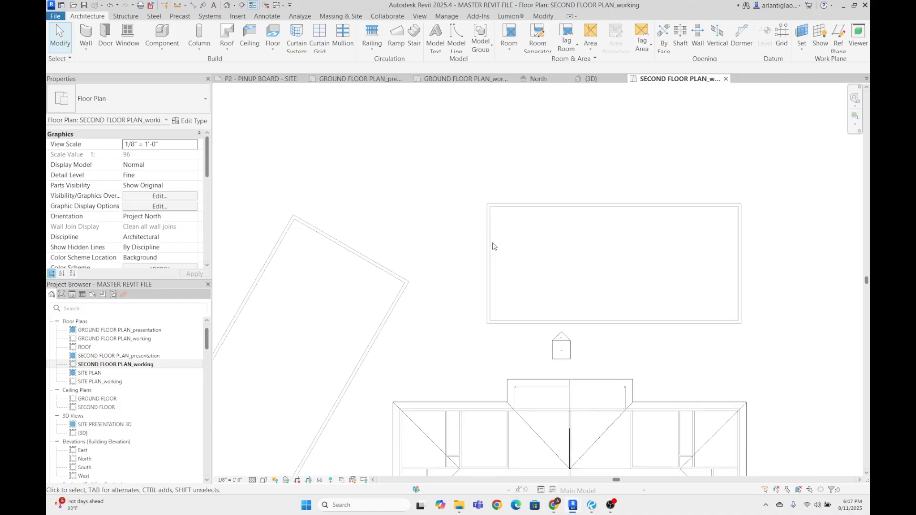
scroll(483, 207, up, 2)
key(w)
key(a)
scroll(477, 212, up, 1)
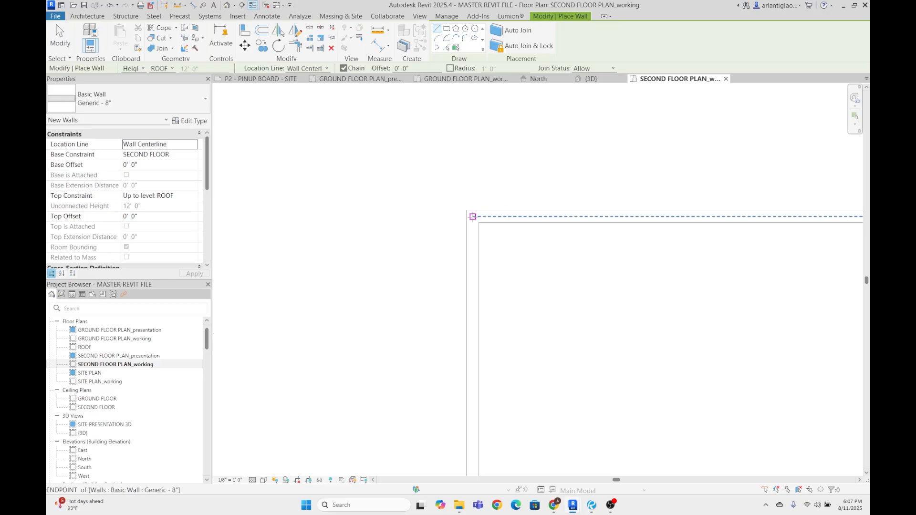
click(473, 217)
middle_drag(690, 234, 302, 216)
scroll(600, 217, down, 2)
middle_drag(607, 215, 456, 215)
scroll(635, 213, up, 3)
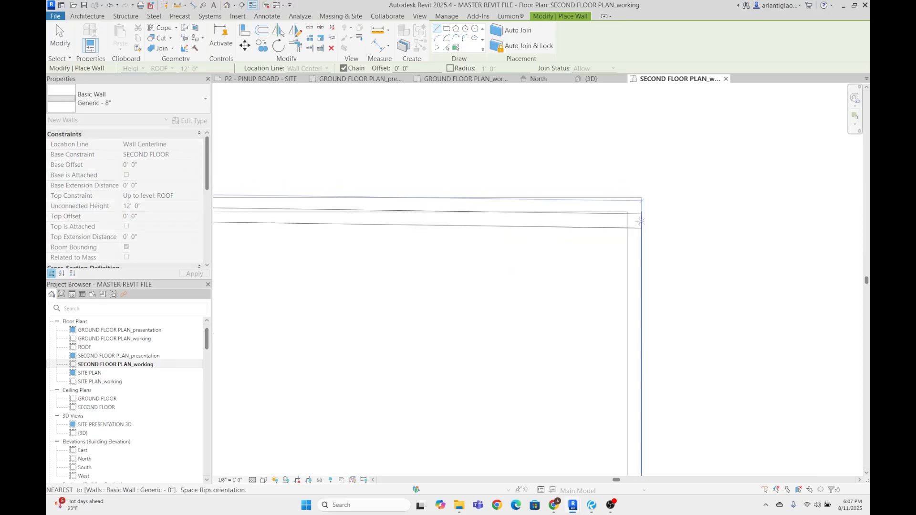
click(629, 198)
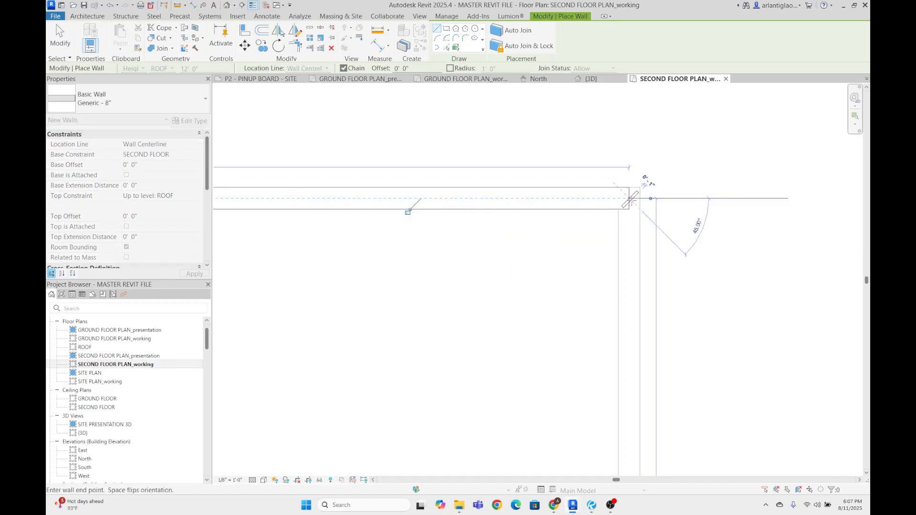
- Continue the wall chain along the east, south (54' 9") and west (25' 6") sides to close the second-floor rectangle
scroll(634, 186, down, 2)
scroll(637, 200, down, 1)
scroll(637, 377, up, 2)
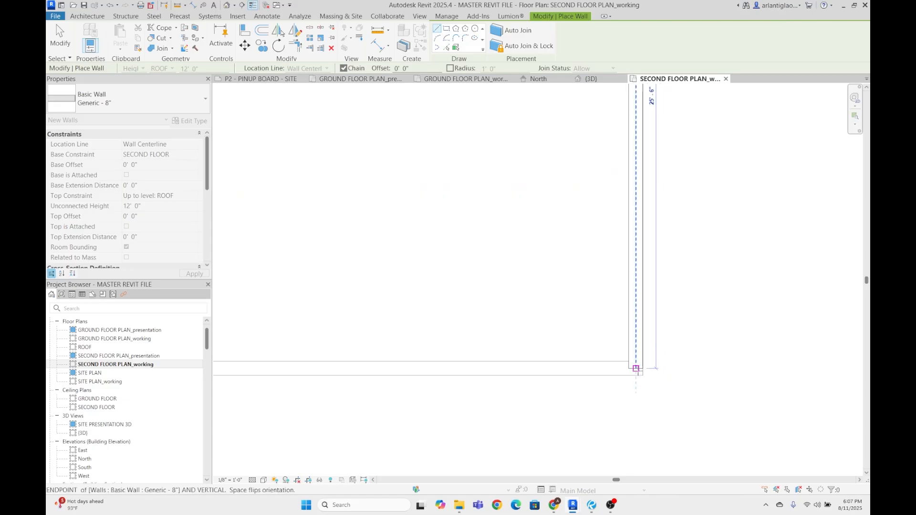
click(636, 368)
middle_drag(505, 363, 739, 367)
scroll(529, 384, down, 3)
middle_drag(296, 384, 577, 380)
scroll(427, 381, up, 2)
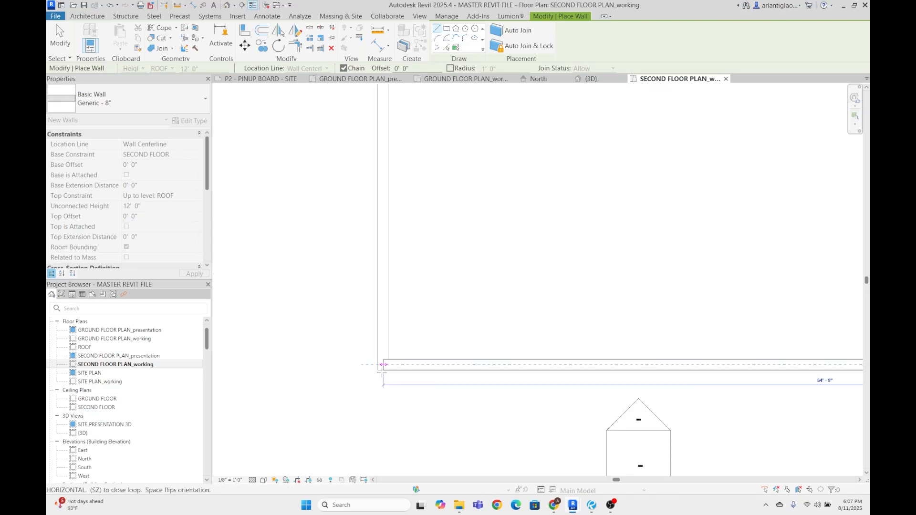
click(382, 365)
middle_drag(362, 241, 365, 358)
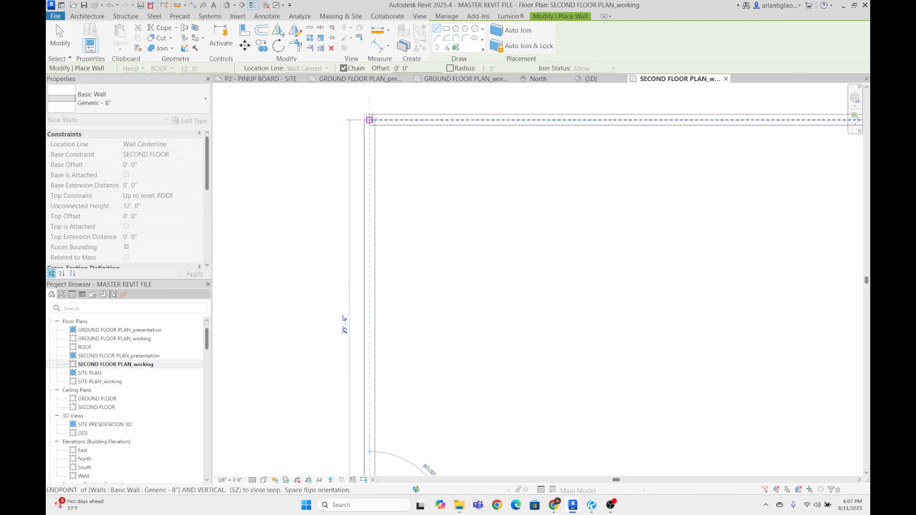
click(369, 119)
key(Escape)
key(Escape)
- Check the constraints of the second-floor west wall and the Underlay range settings of the plan view
scroll(454, 216, down, 3)
scroll(429, 230, down, 1)
click(419, 234)
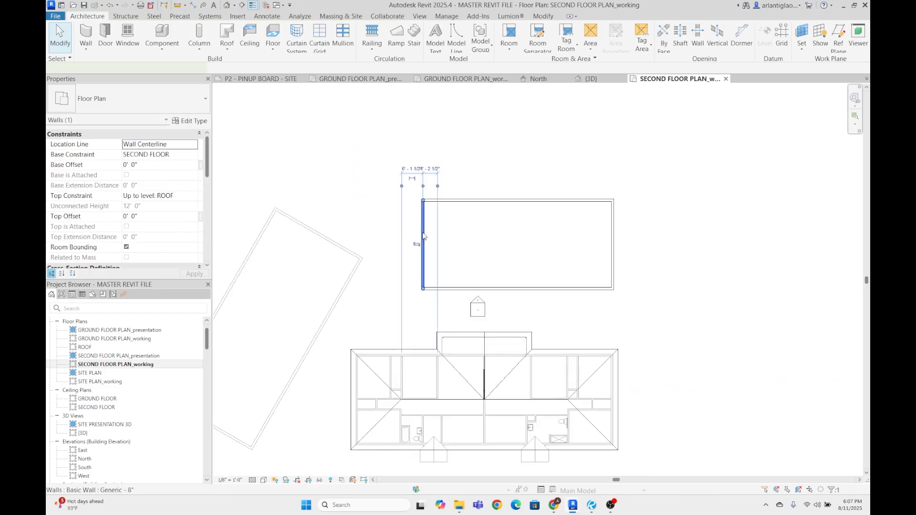
scroll(395, 253, up, 2)
key(Escape)
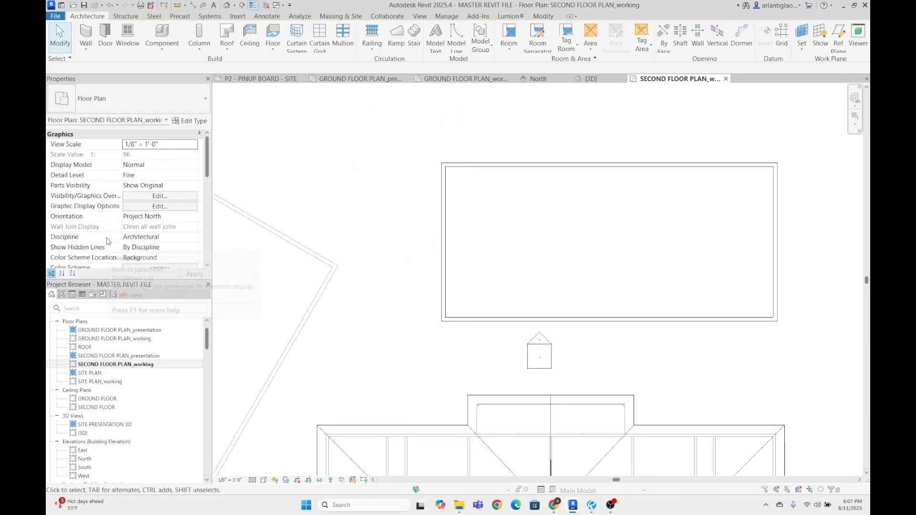
scroll(122, 216, down, 3)
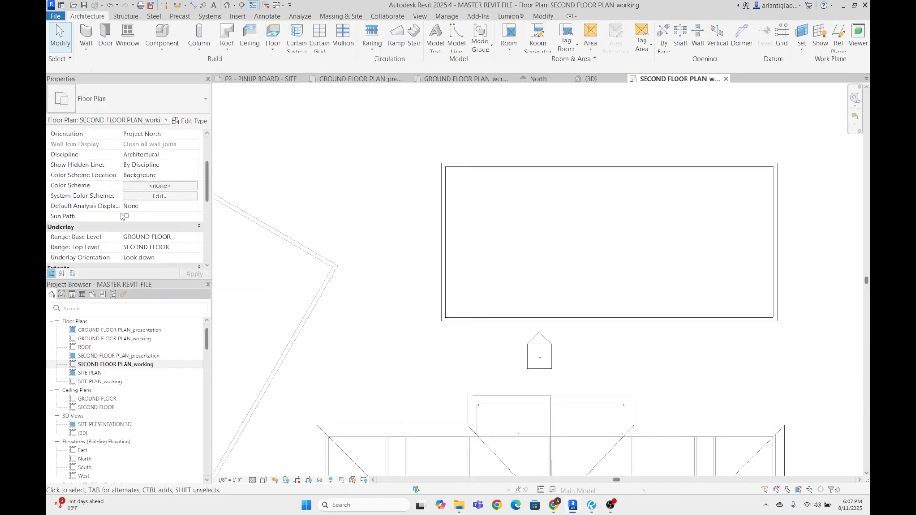
scroll(266, 229, up, 2)
click(525, 210)
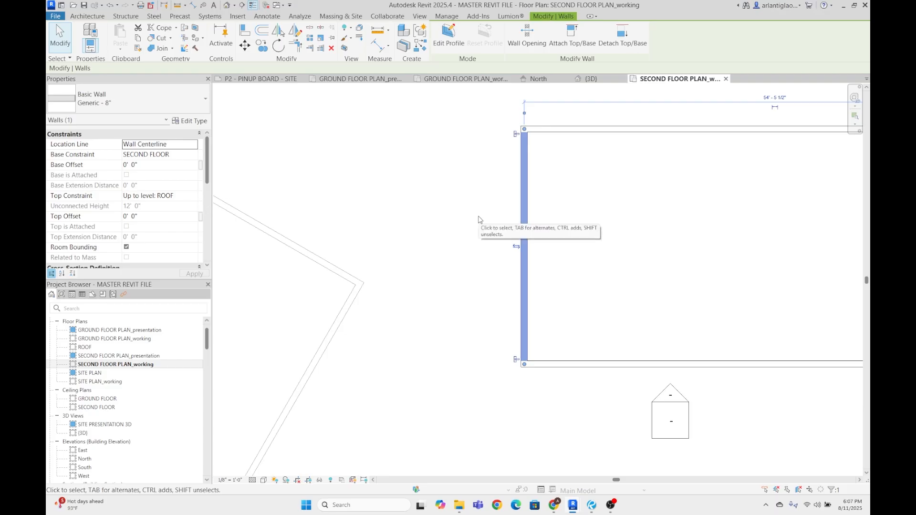
- Review the second-floor plan and examine the new building's stacked walls beside the existing building in the {3D} view
scroll(437, 231, down, 5)
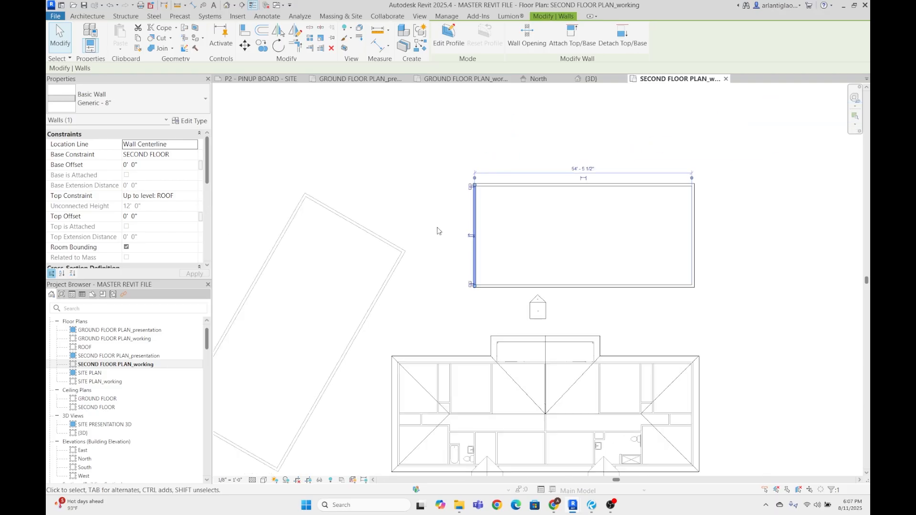
click(698, 203)
middle_drag(464, 256, 537, 218)
scroll(401, 244, up, 1)
scroll(402, 244, up, 1)
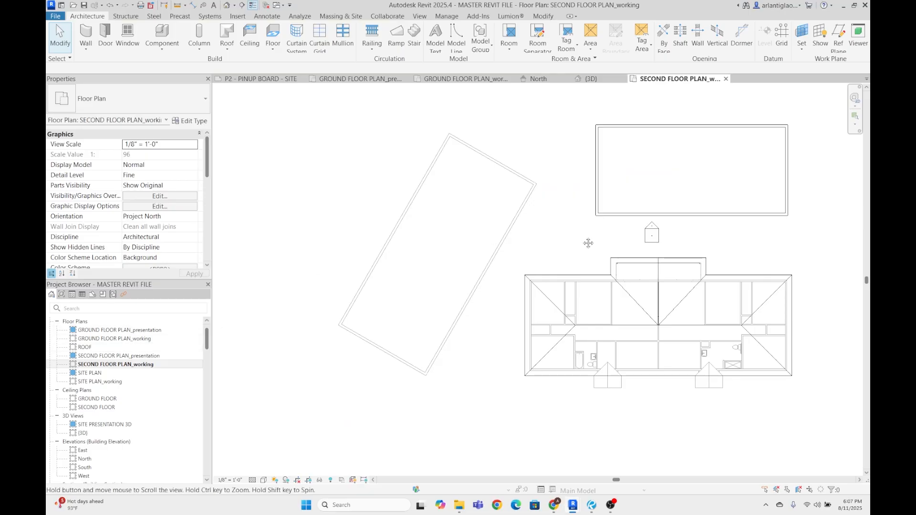
scroll(584, 247, up, 1)
scroll(477, 245, up, 1)
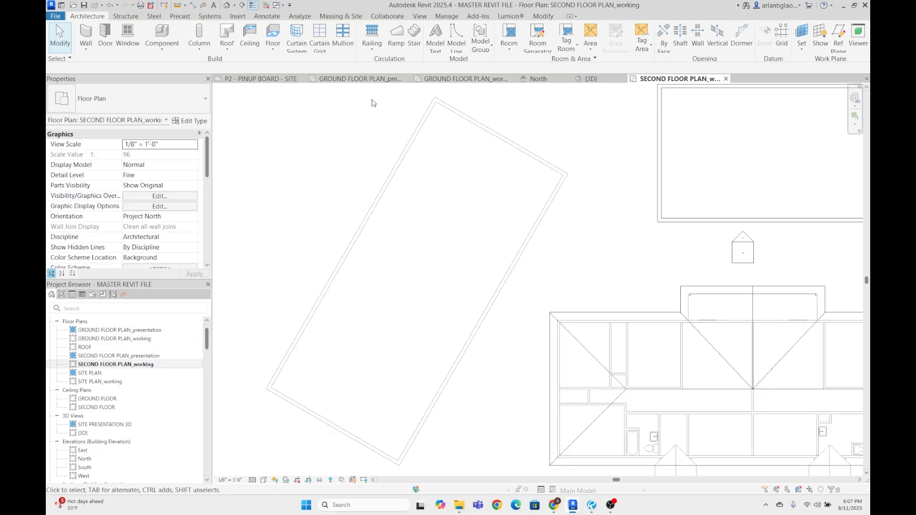
click(590, 79)
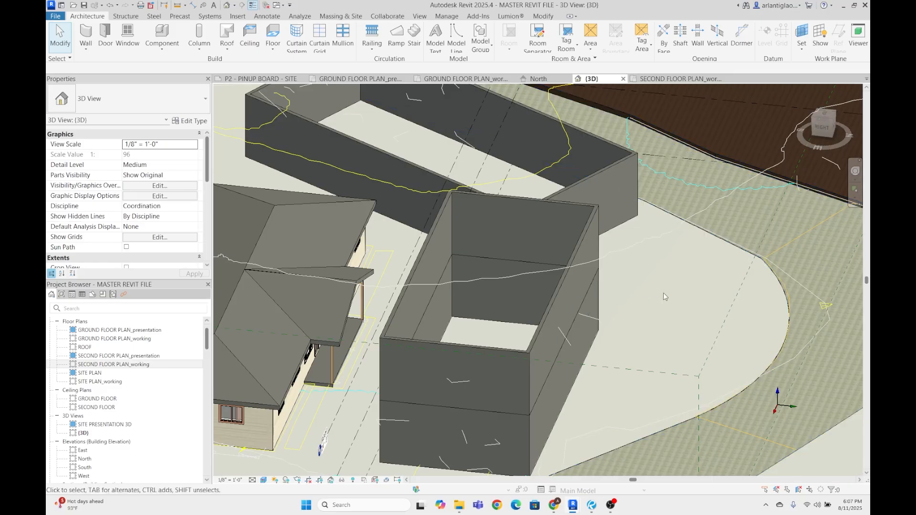
scroll(663, 293, down, 5)
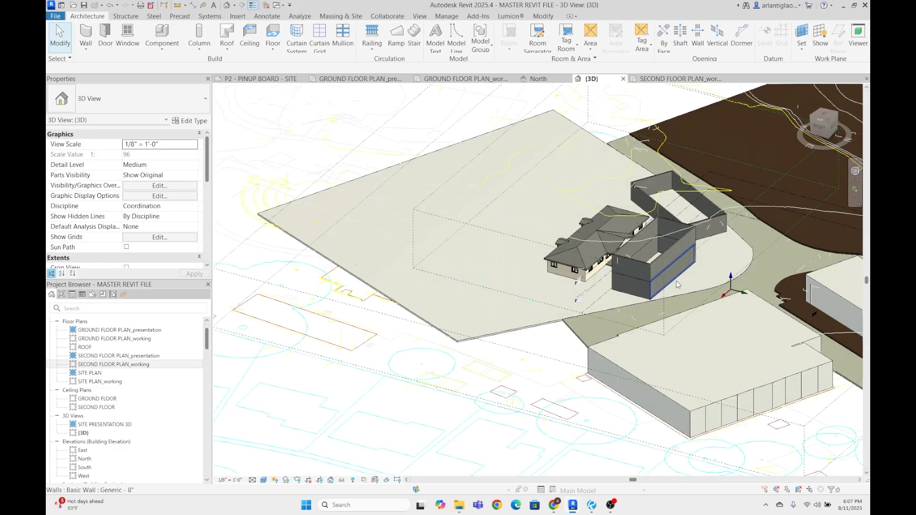
scroll(676, 285, up, 5)
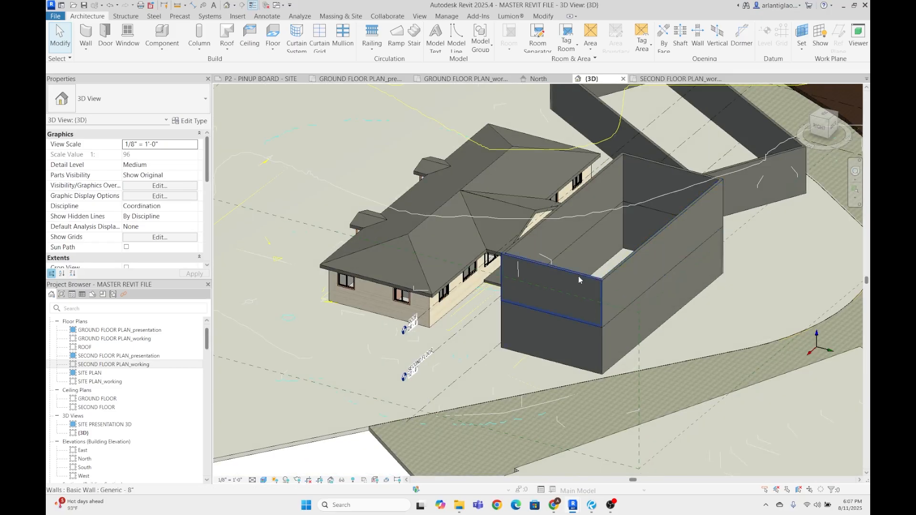
scroll(577, 274, up, 3)
- Return to the GROUND FLOOR PLAN_working view and start a new wall with the Generic - 5" type
click(356, 78)
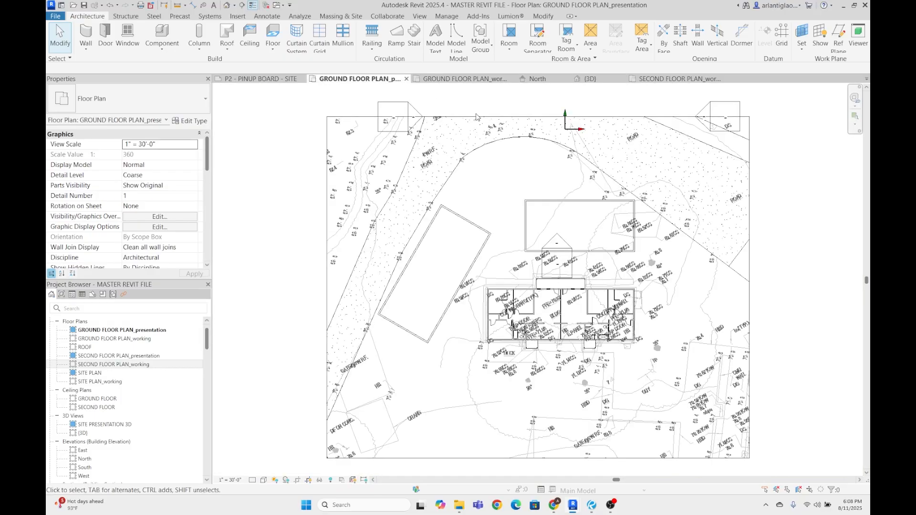
scroll(575, 206, up, 2)
click(458, 79)
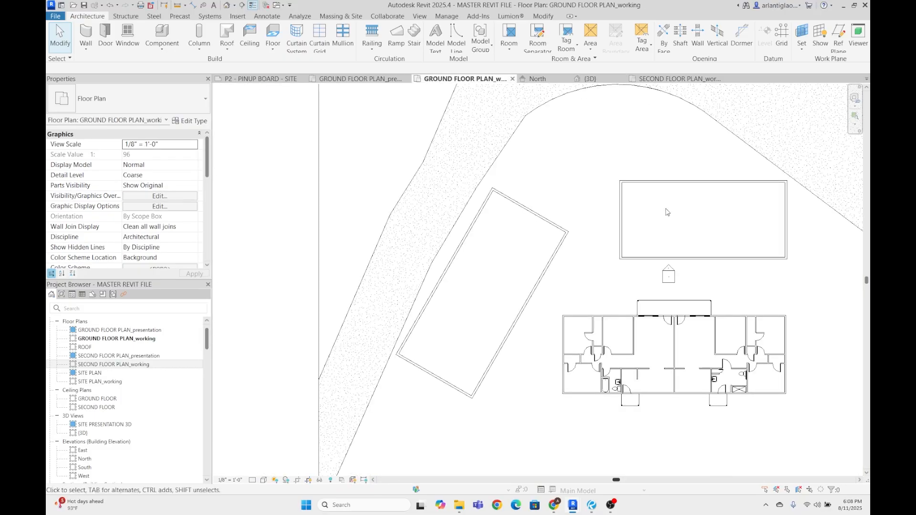
middle_drag(664, 210, 576, 215)
scroll(586, 193, up, 3)
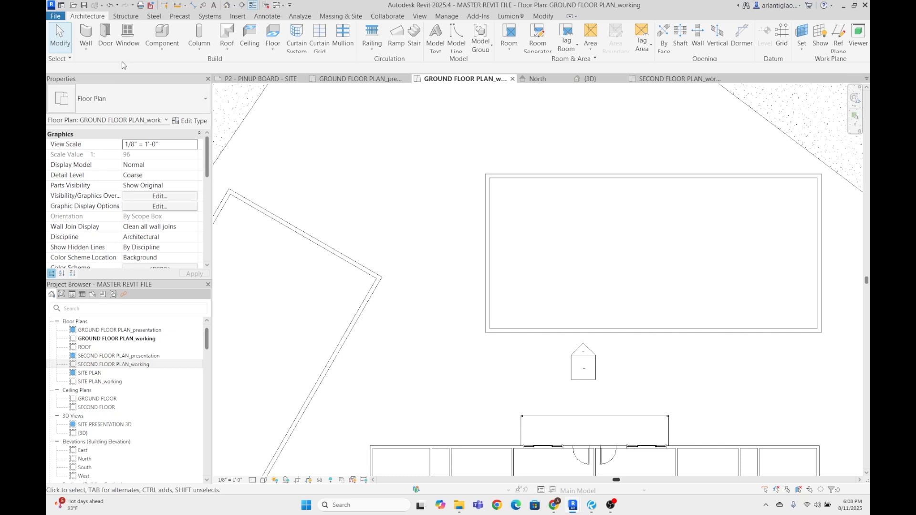
click(85, 35)
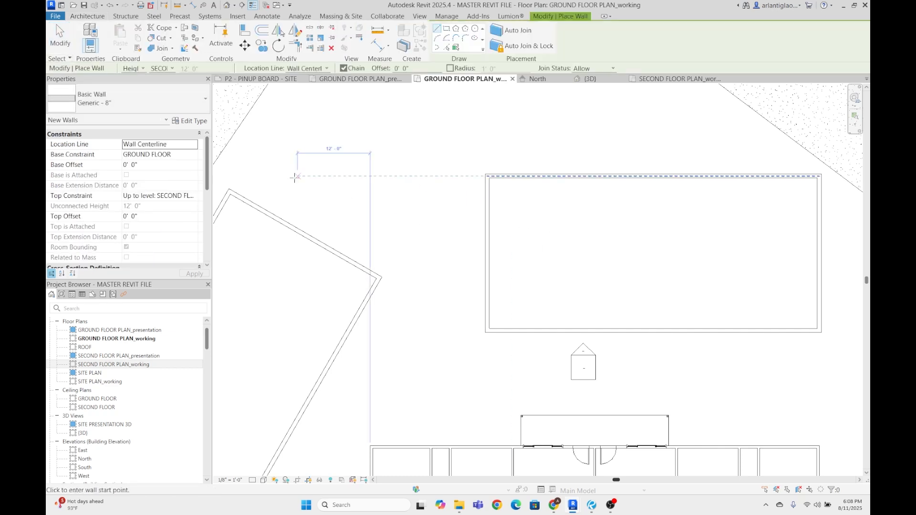
click(112, 97)
scroll(119, 181, up, 2)
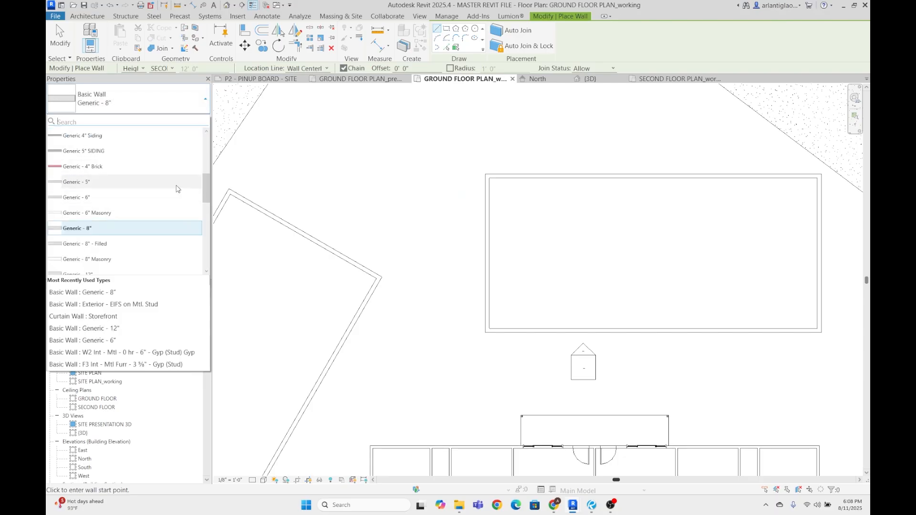
click(176, 186)
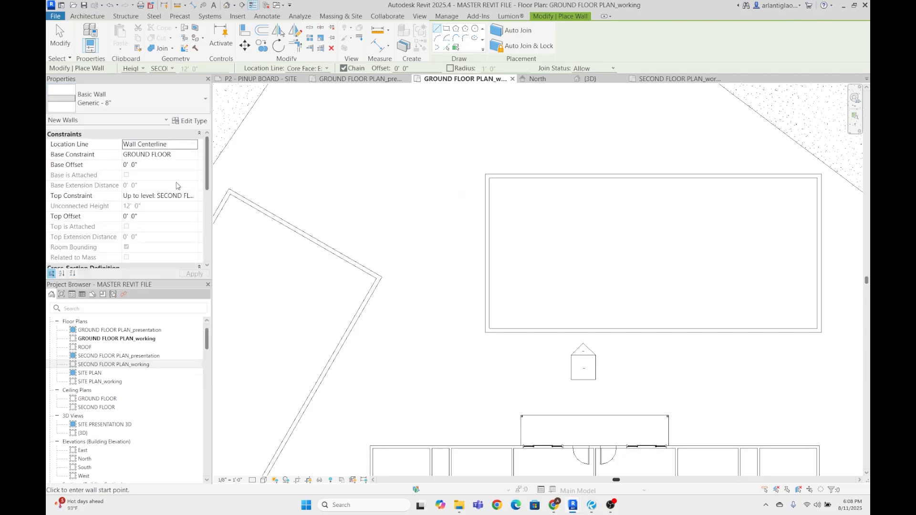
- Draw a vertical partition wall between the north and south walls of the unrotated new building, in its western part
scroll(650, 231, up, 2)
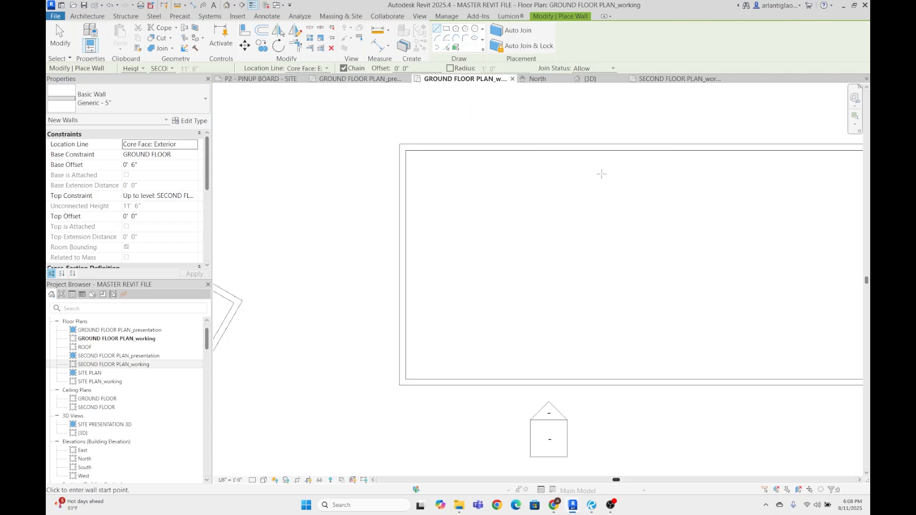
click(571, 146)
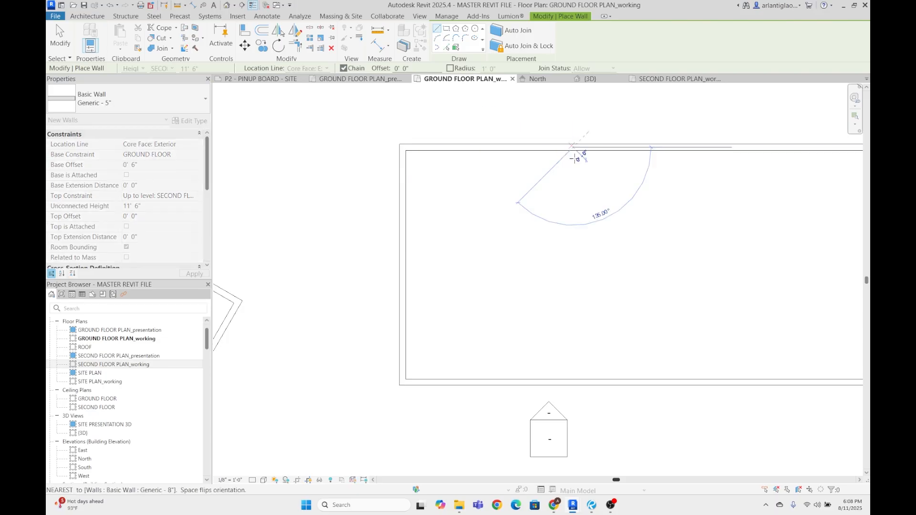
click(572, 381)
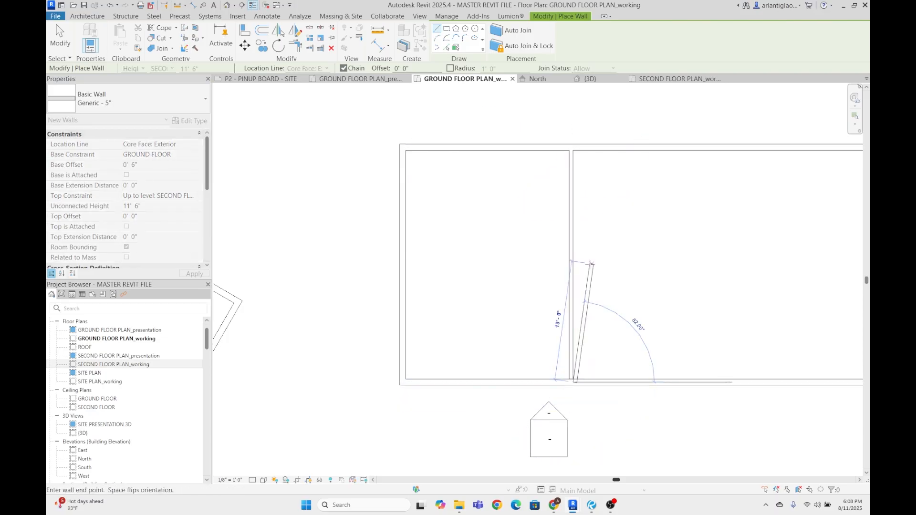
key(Escape)
- Draw a horizontal partition from the middle of the vertical partition to the west exterior wall, dividing the western part into two rooms
click(571, 263)
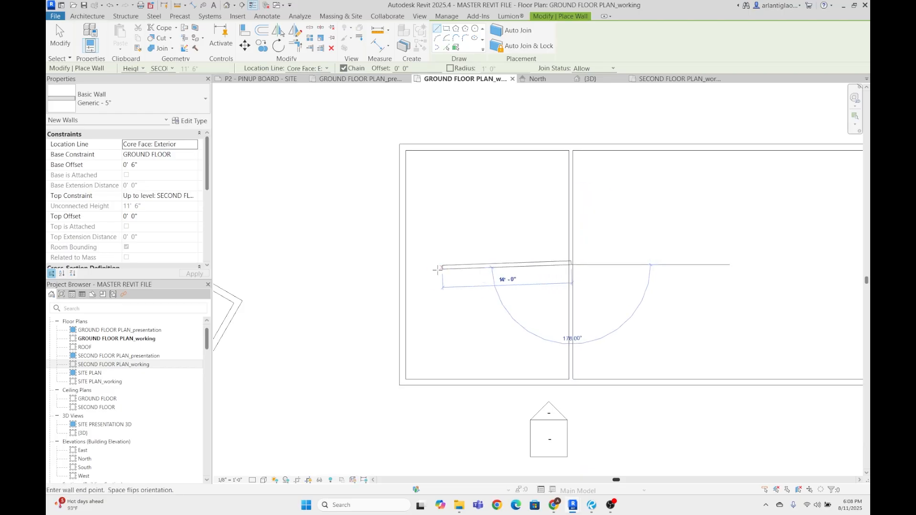
click(403, 265)
key(Escape)
middle_drag(697, 261, 529, 246)
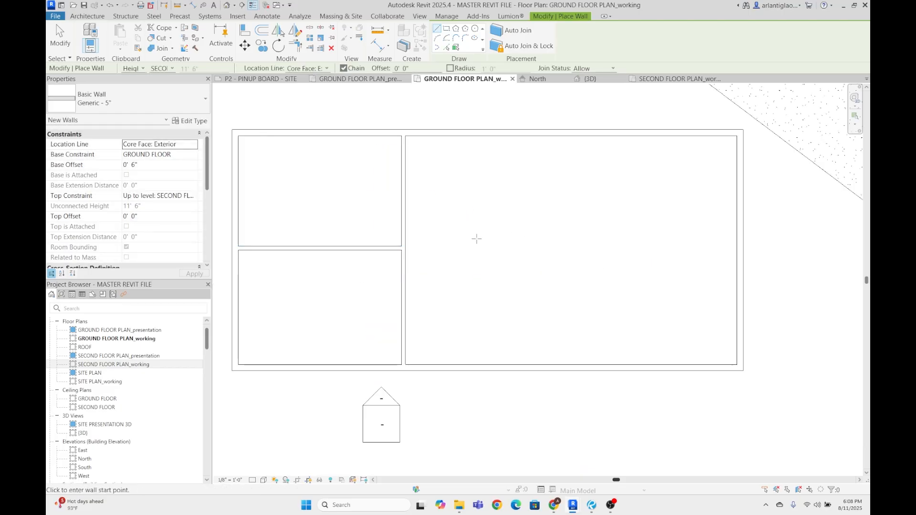
- Draw a second vertical partition from the north to the south exterior wall, splitting the building's large eastern room in two
click(554, 133)
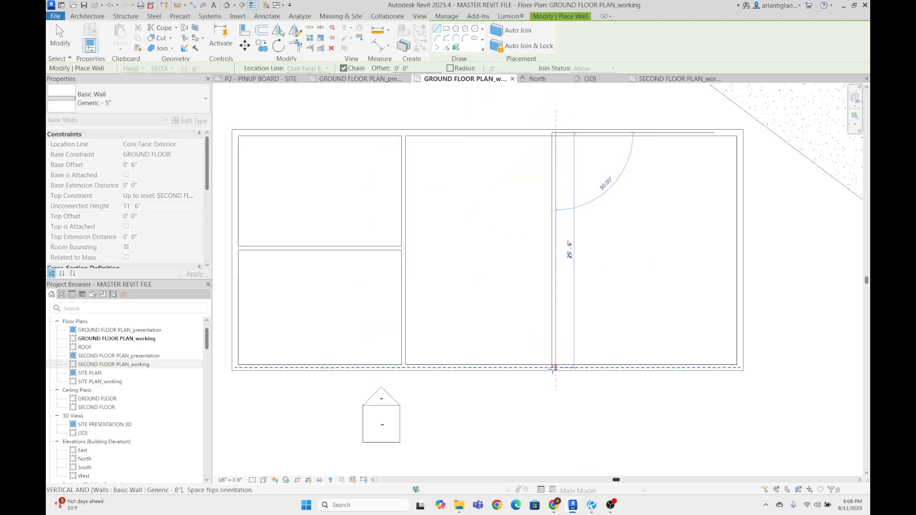
click(554, 368)
key(Escape)
key(Escape)
- Add an aligned dimension between the unrotated new building's west and east exterior walls, placed south of the building
scroll(517, 241, down, 3)
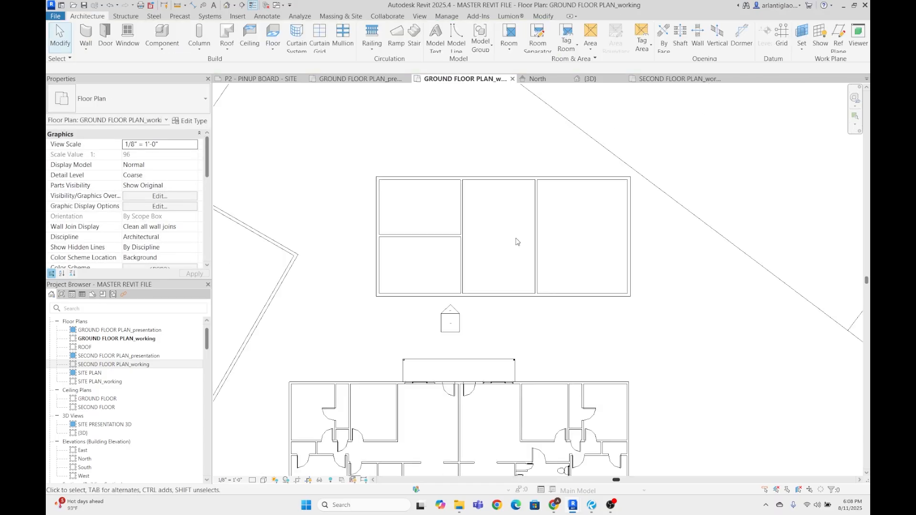
scroll(345, 258, up, 2)
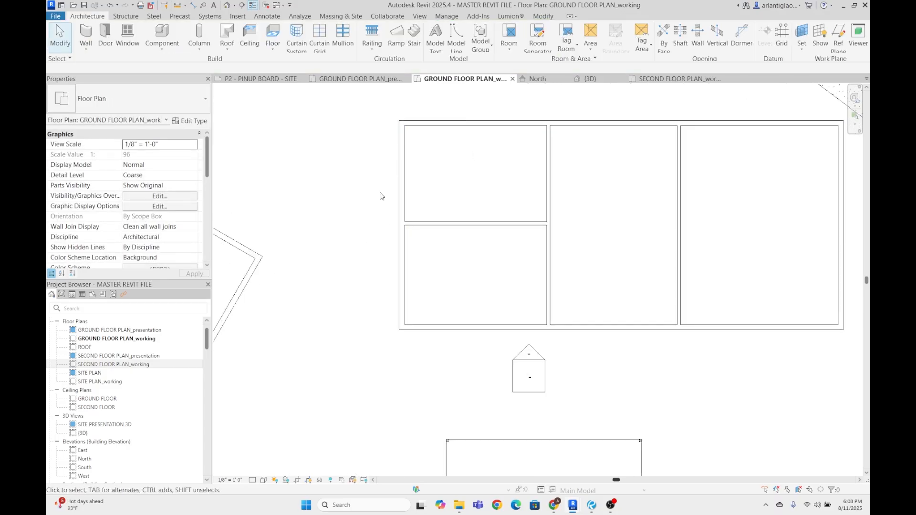
scroll(581, 229, down, 3)
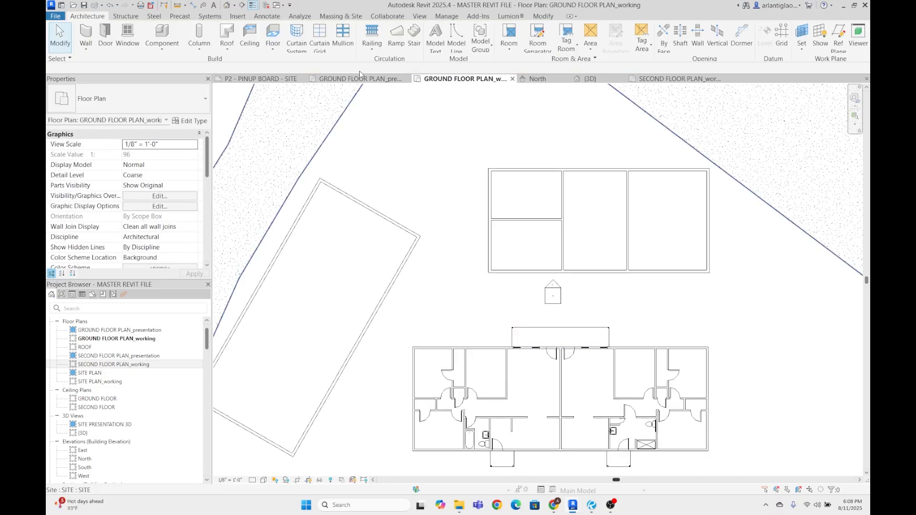
click(268, 18)
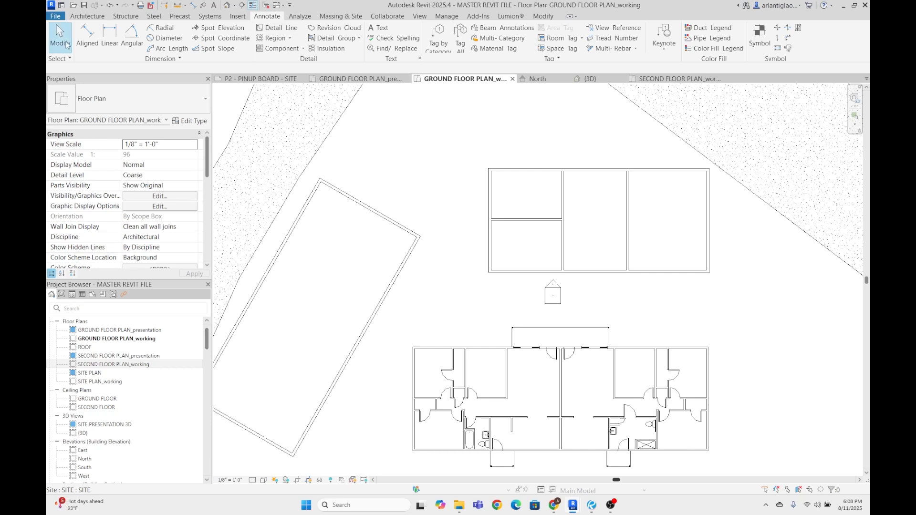
key(d)
key(i)
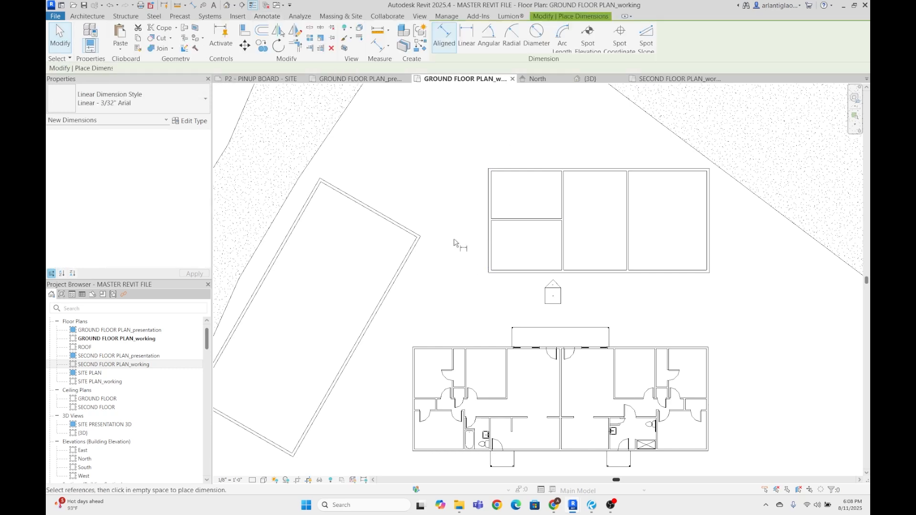
scroll(487, 267, up, 2)
click(496, 267)
middle_drag(496, 267, 275, 267)
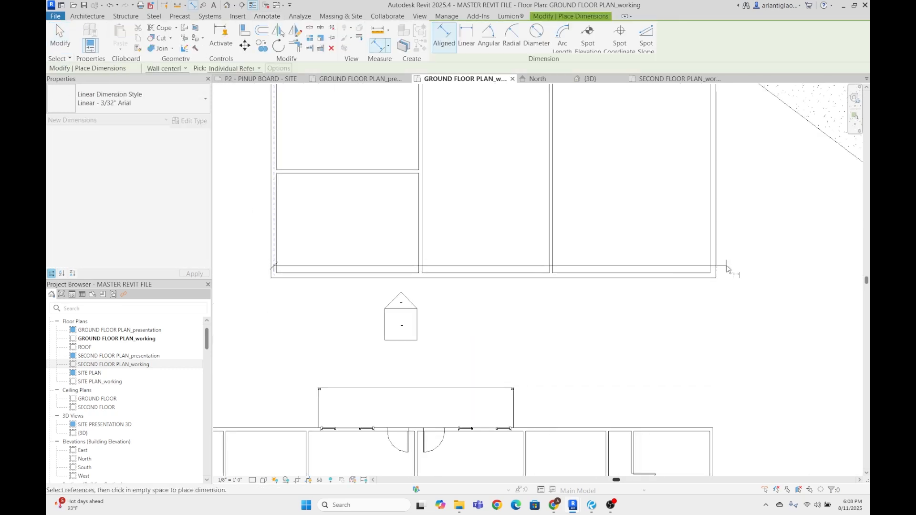
click(713, 266)
click(703, 342)
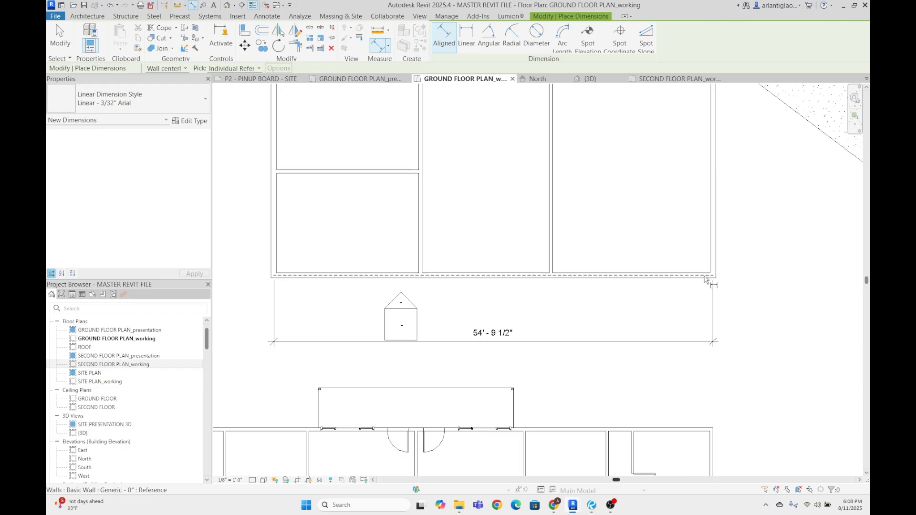
- Add an aligned dimension between the building's north and south exterior walls, placed on its east side
middle_drag(688, 243, 635, 375)
click(642, 214)
click(660, 305)
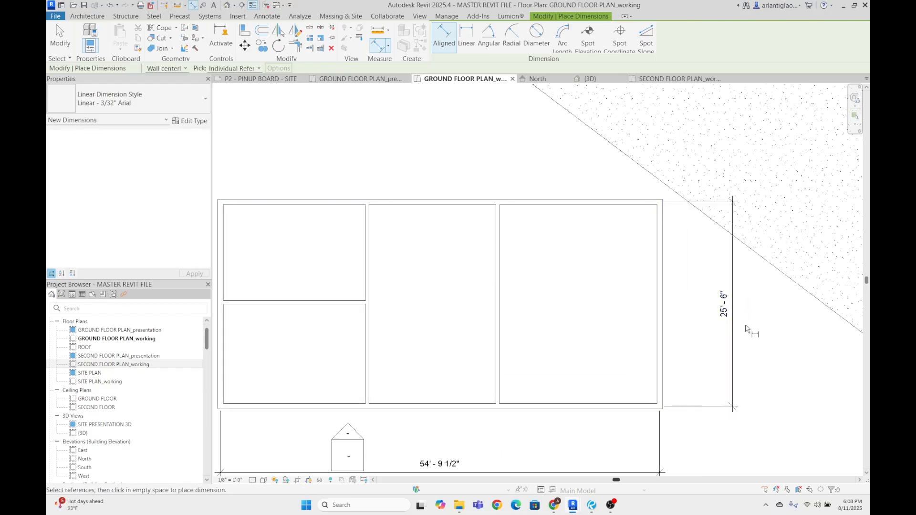
key(Escape)
key(Escape)
- Set the overall east-west dimension to 60' by moving the building's west exterior wall
scroll(428, 378, down, 3)
scroll(429, 379, up, 3)
scroll(525, 386, down, 2)
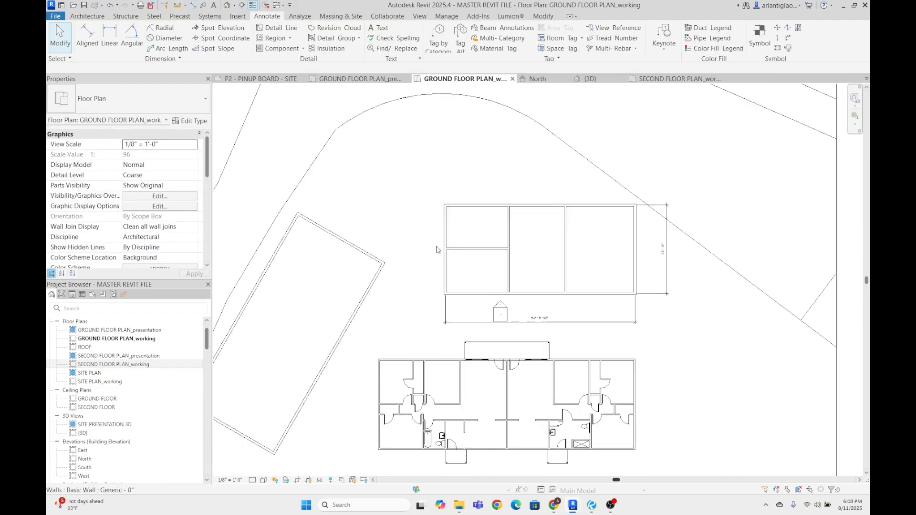
scroll(472, 269, up, 1)
scroll(456, 284, up, 2)
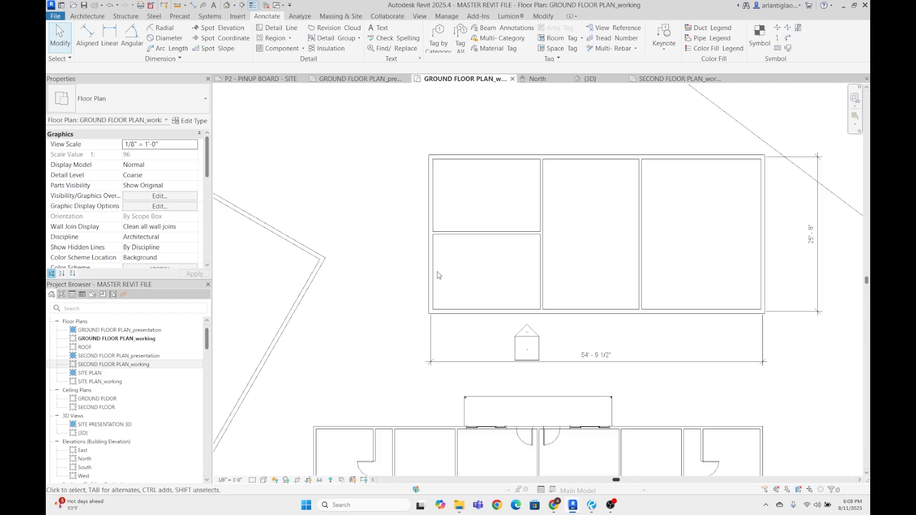
click(429, 267)
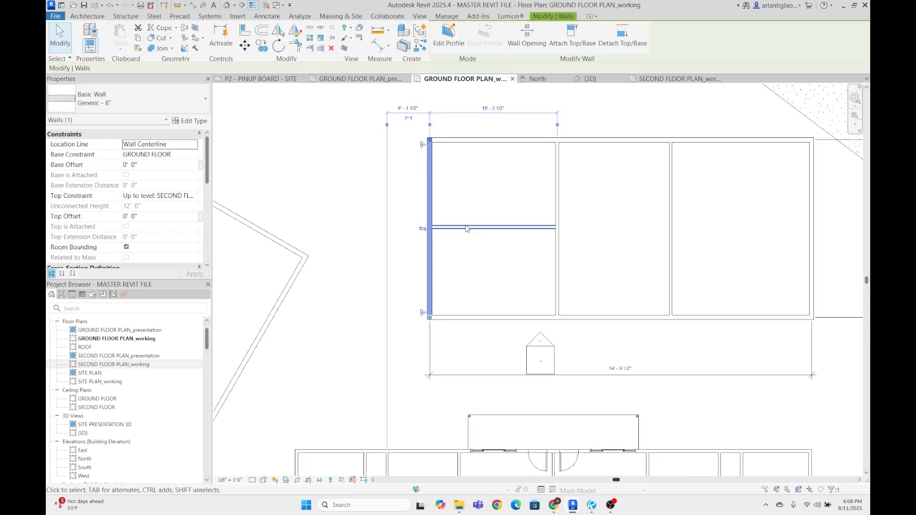
key(Escape)
click(430, 262)
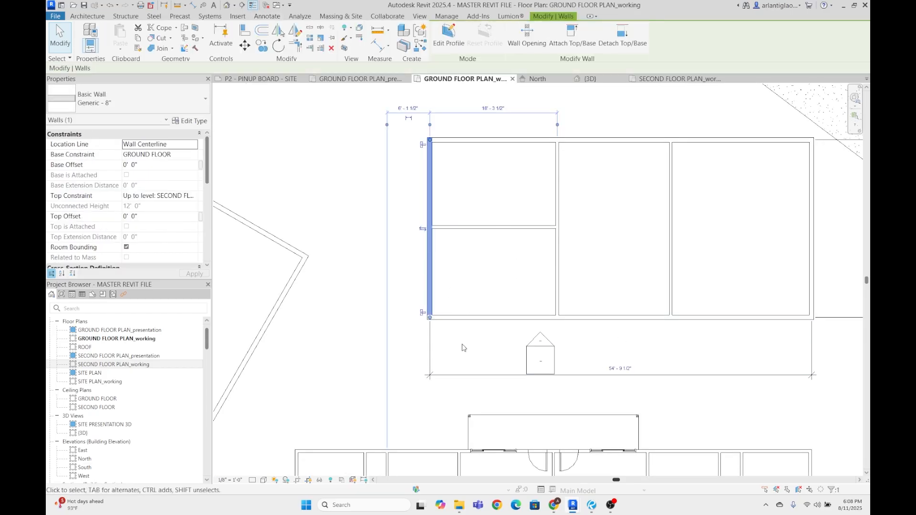
click(635, 374)
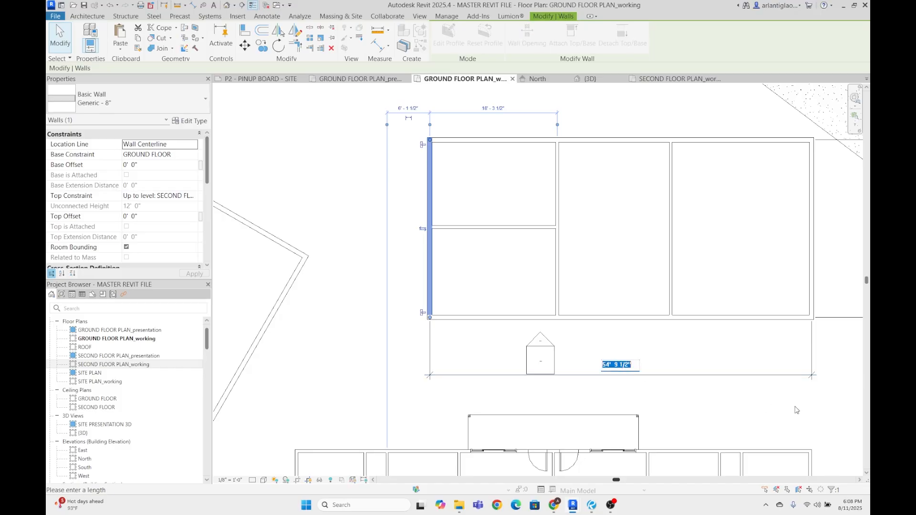
text(60)
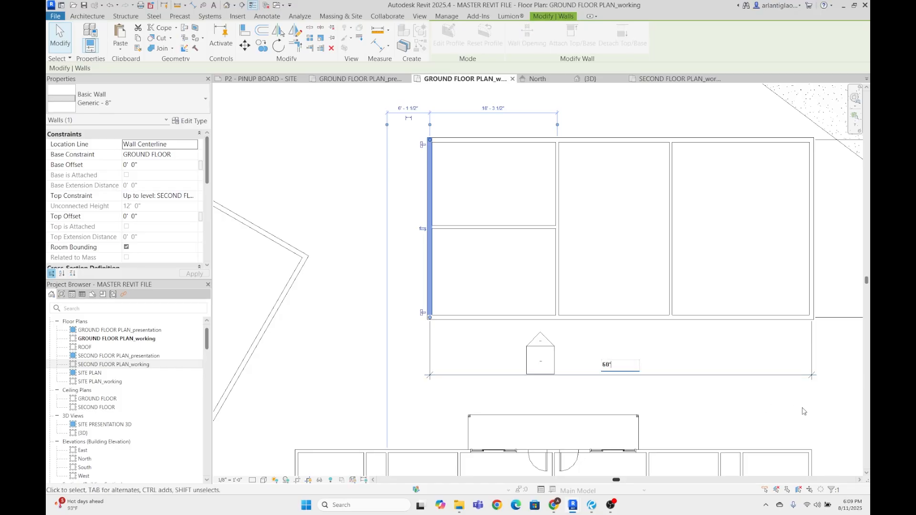
key(Return)
click(639, 256)
scroll(486, 179, down, 3)
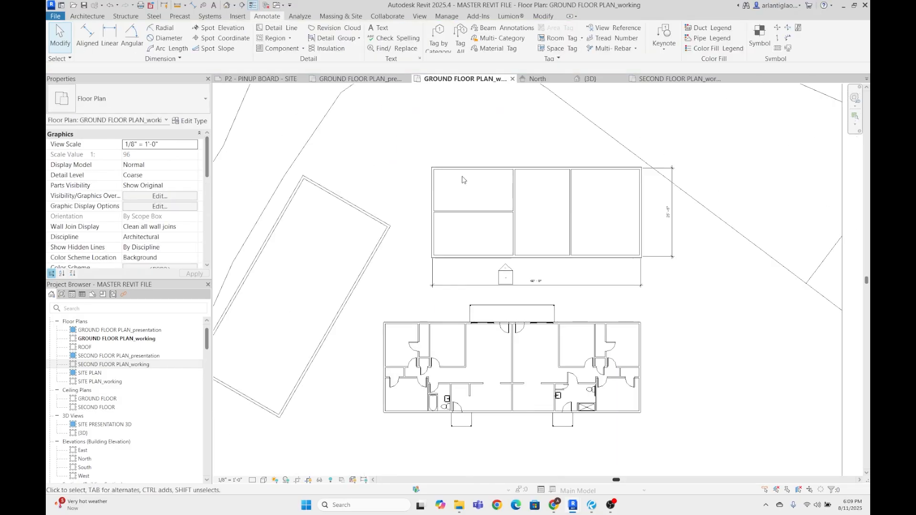
scroll(387, 209, down, 2)
middle_drag(388, 209, 516, 181)
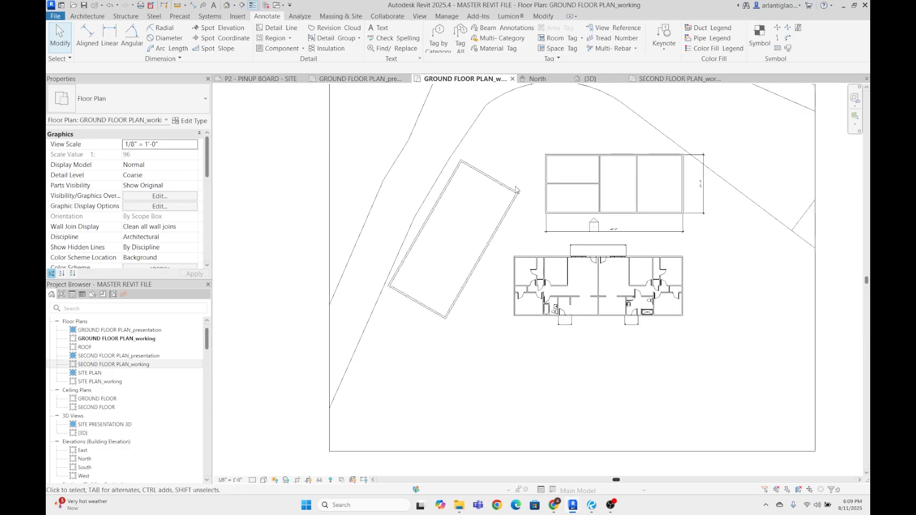
middle_drag(555, 214, 497, 256)
scroll(451, 228, up, 4)
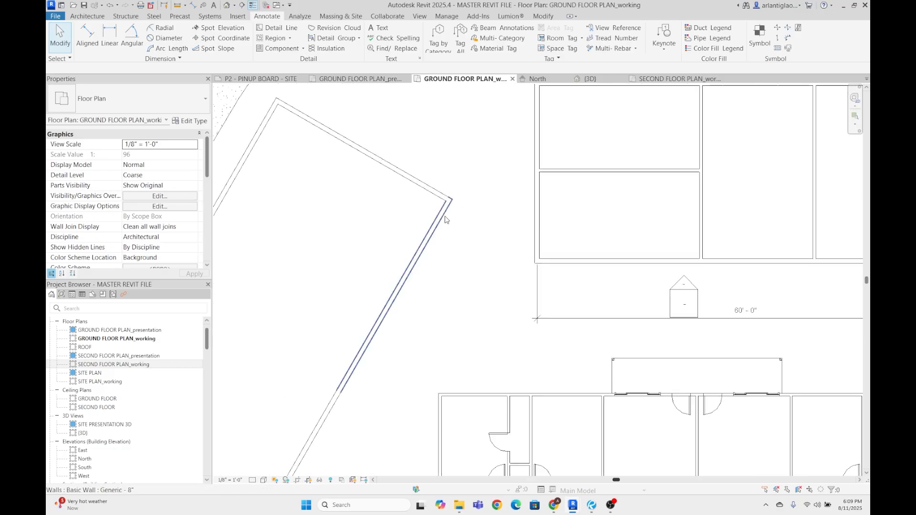
scroll(440, 254, down, 1)
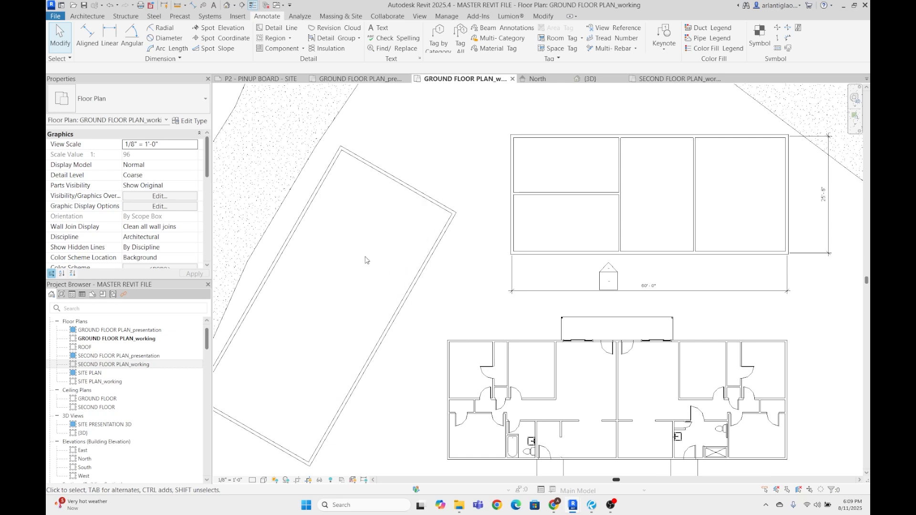
- Open the plan's Visibility/Graphic Overrides, filter the model categories by "wall" and select the Walls category
key(v)
key(g)
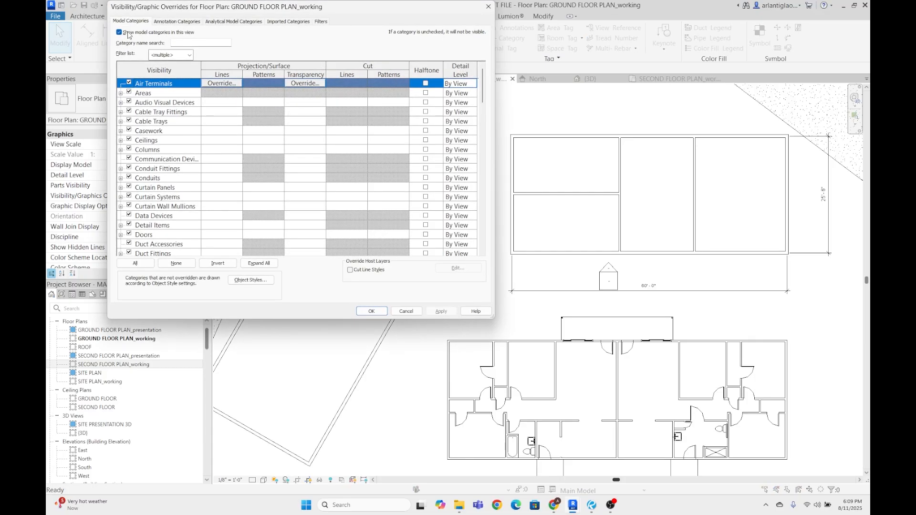
click(208, 42)
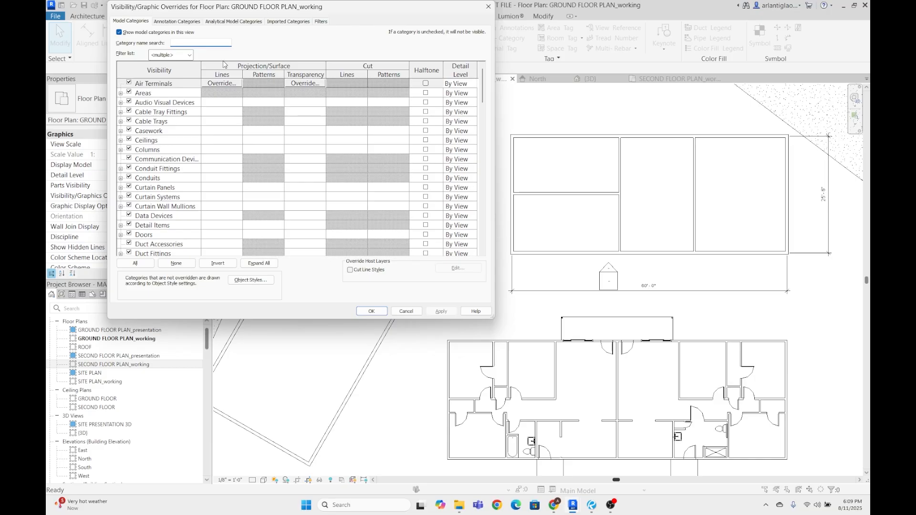
text(wall)
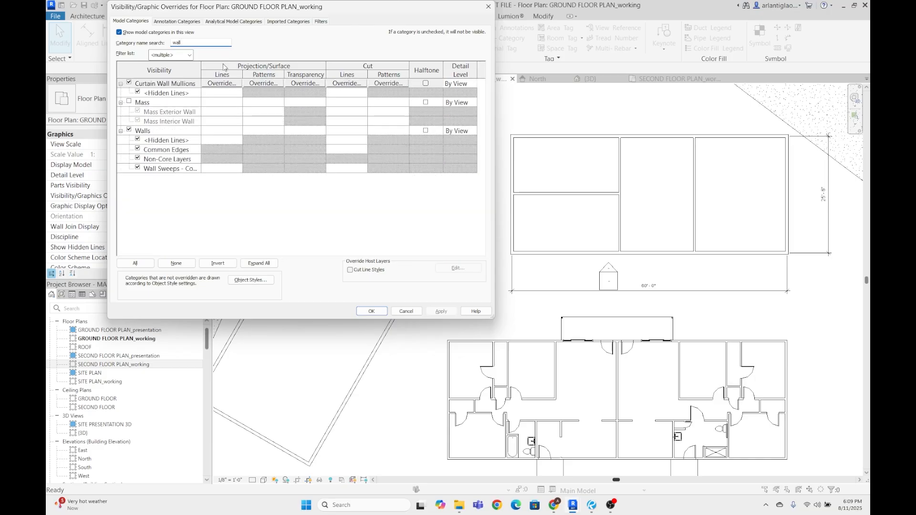
click(190, 130)
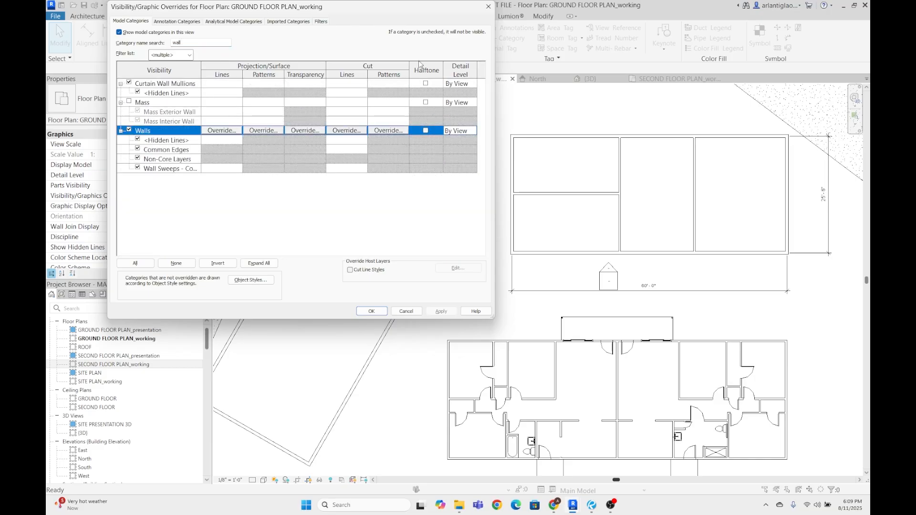
click(392, 132)
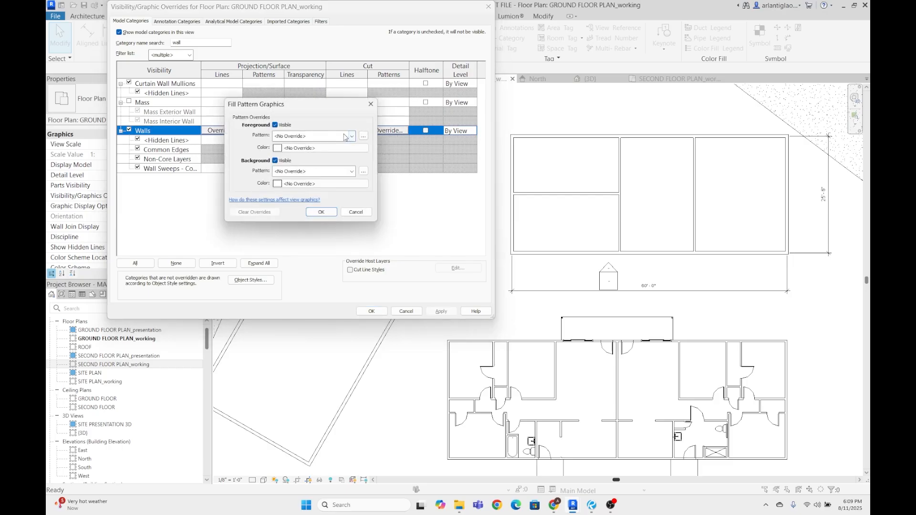
click(371, 104)
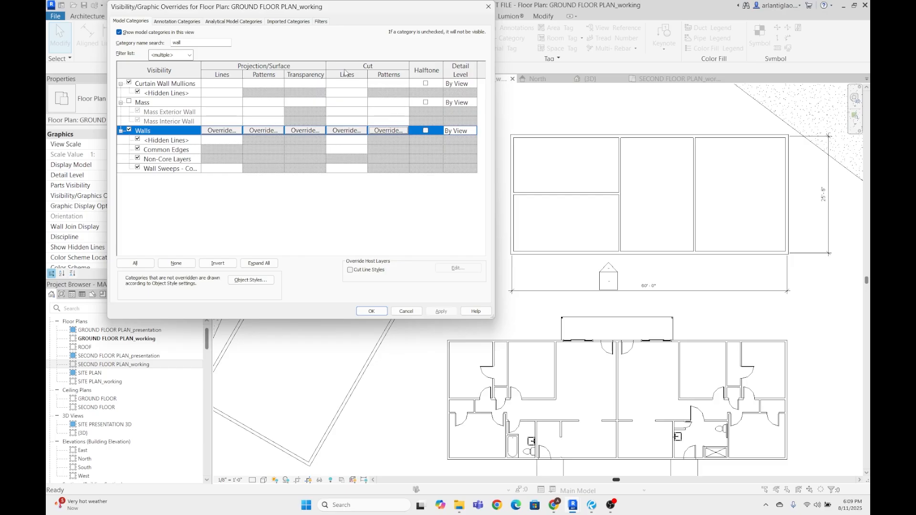
- Override the foreground of the Walls cut pattern with a solid fill in black
click(392, 131)
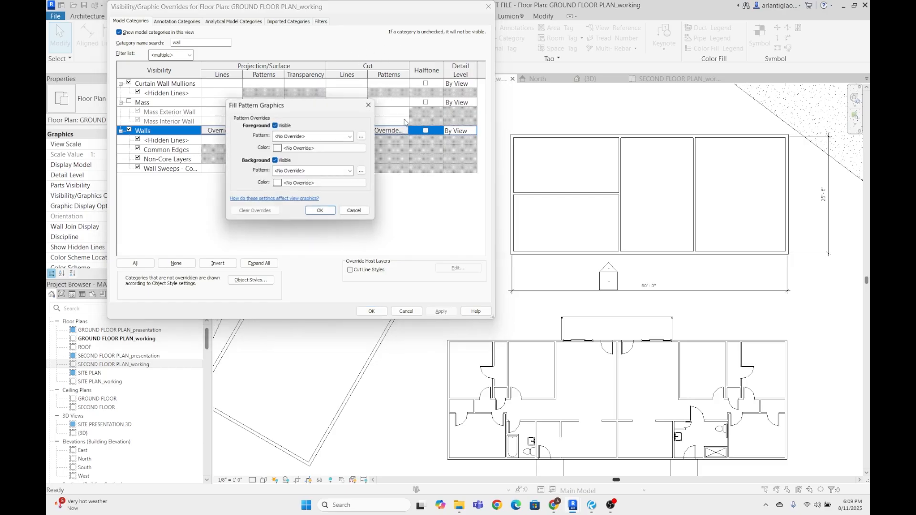
click(341, 136)
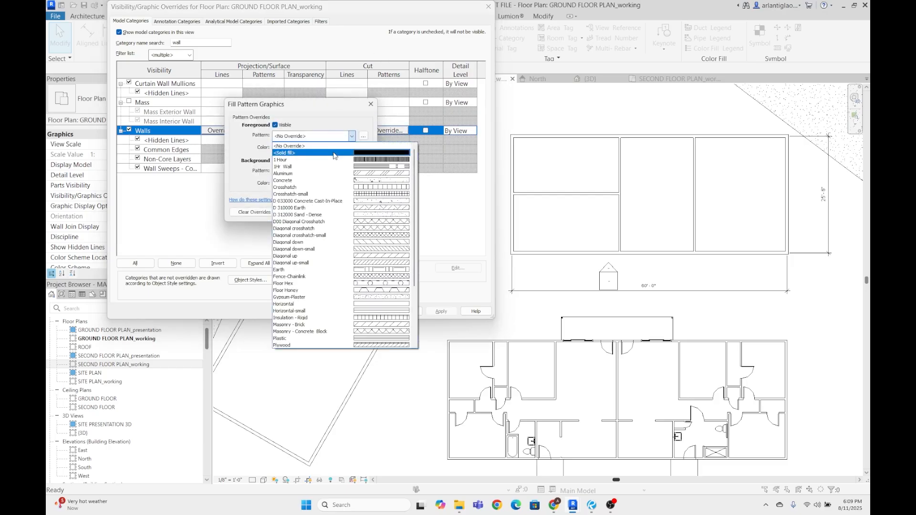
click(334, 153)
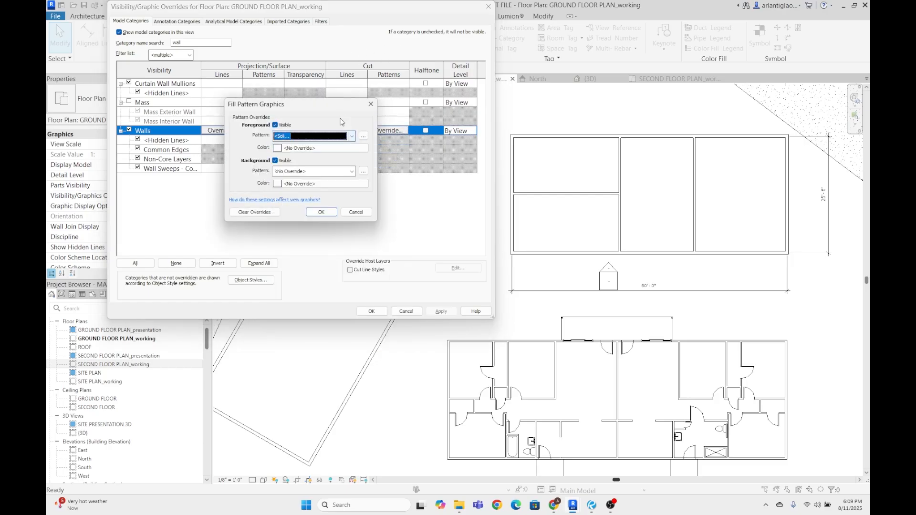
click(321, 148)
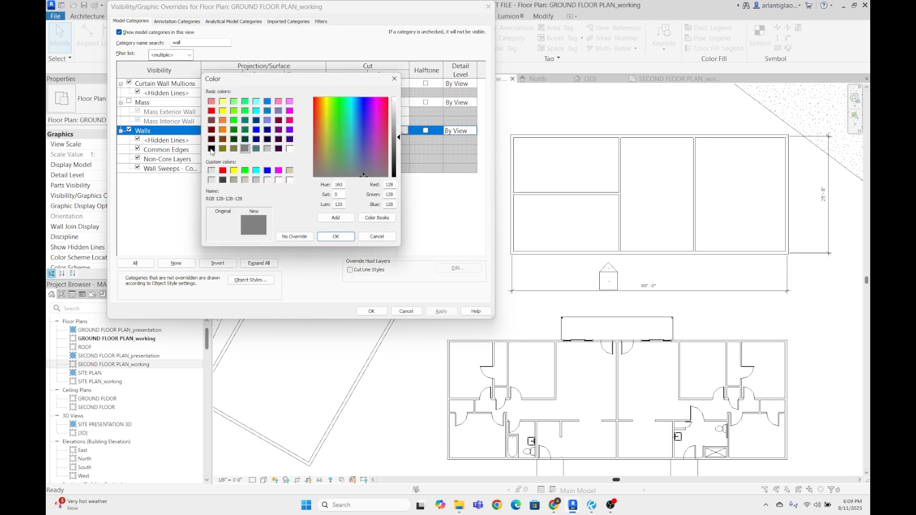
click(211, 148)
click(336, 236)
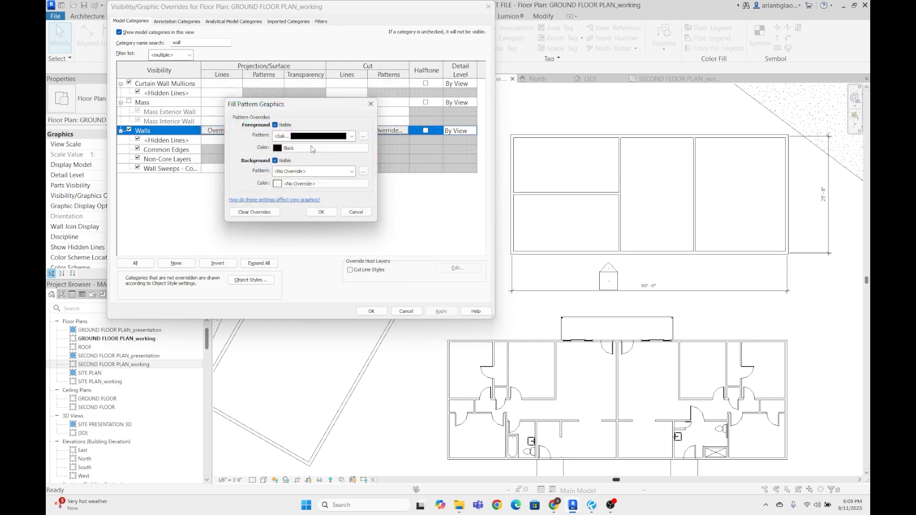
- Override the background of the Walls cut pattern with a solid fill in black and apply the overrides to the plan
click(308, 171)
click(310, 188)
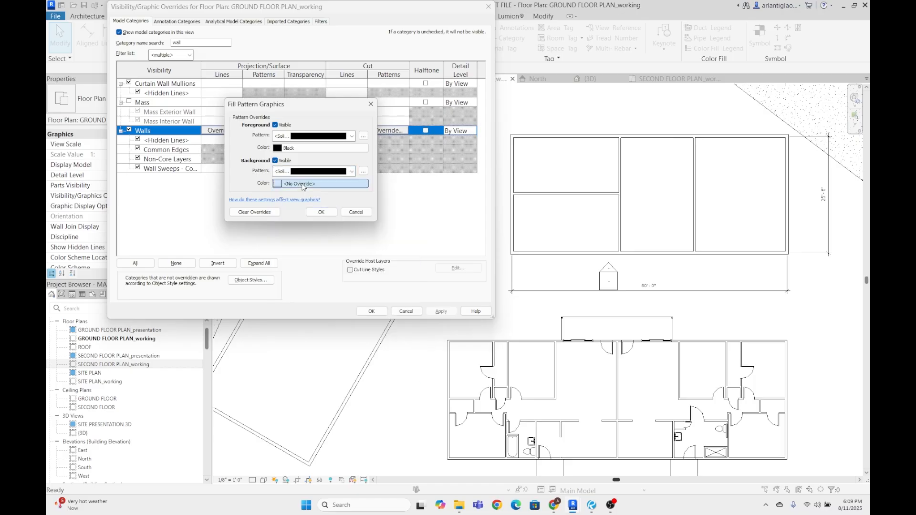
click(320, 183)
click(211, 149)
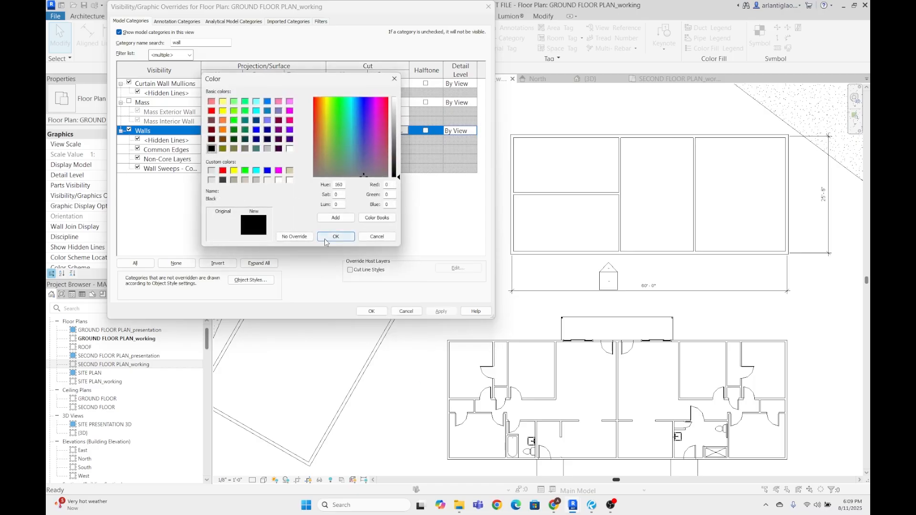
click(335, 236)
click(318, 211)
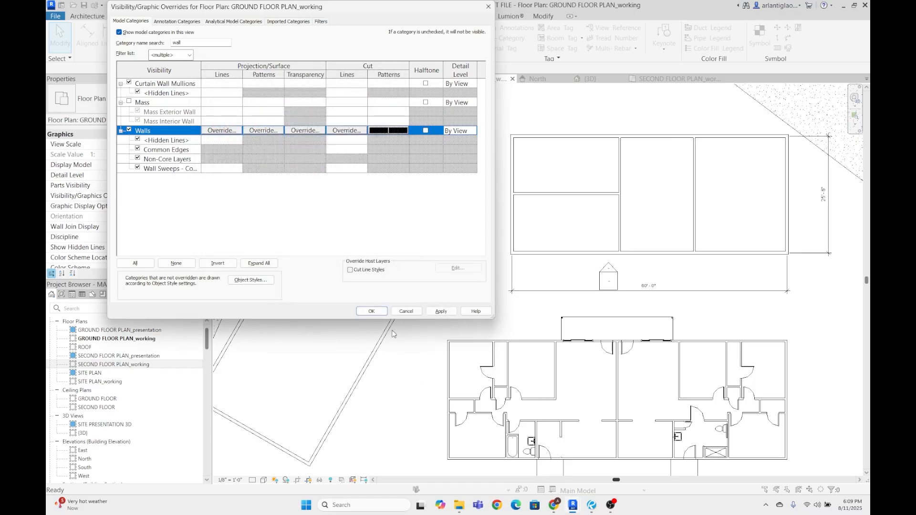
click(372, 311)
scroll(470, 170, down, 4)
scroll(365, 229, up, 5)
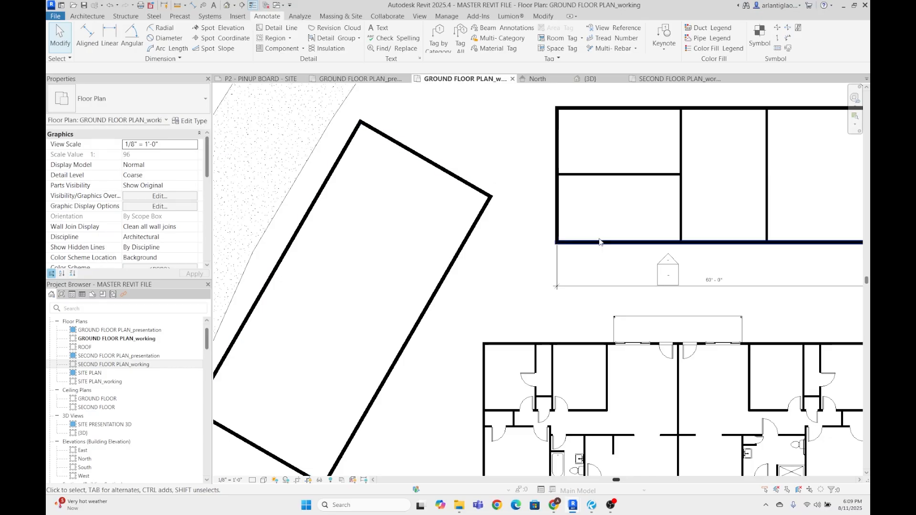
middle_drag(730, 133, 621, 169)
scroll(586, 222, down, 2)
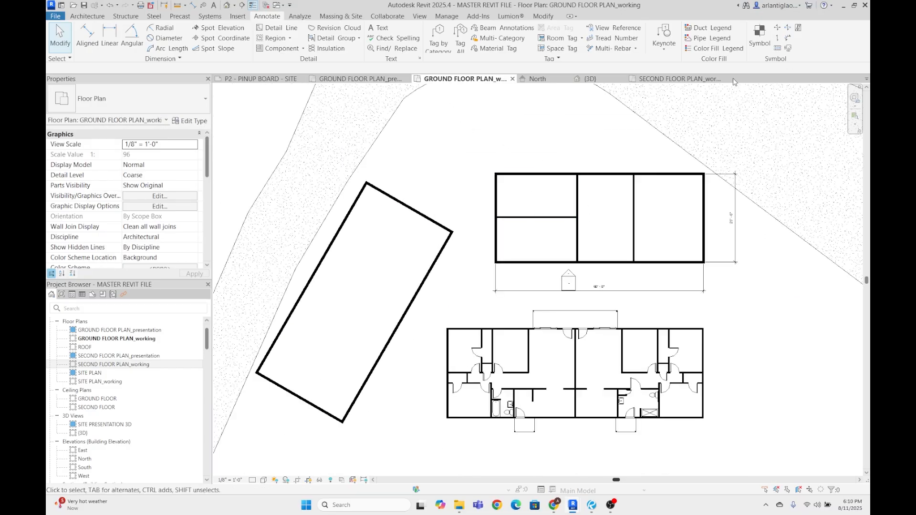
- Open the SECOND FLOOR PLAN_working view and reorder it to sit directly after GROUND FLOOR PLAN_working among the open views
click(694, 80)
drag(683, 81, 578, 80)
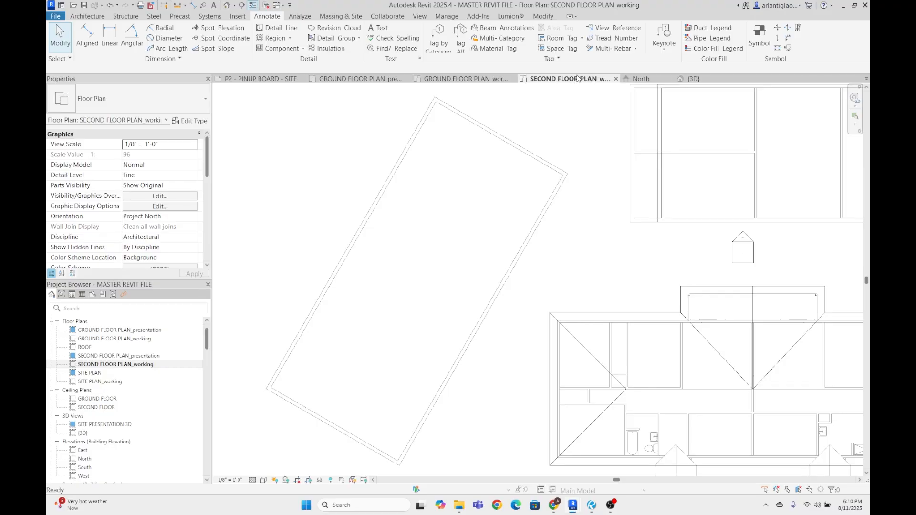
scroll(654, 227, down, 2)
middle_drag(688, 214, 648, 231)
scroll(648, 229, down, 1)
scroll(648, 230, up, 2)
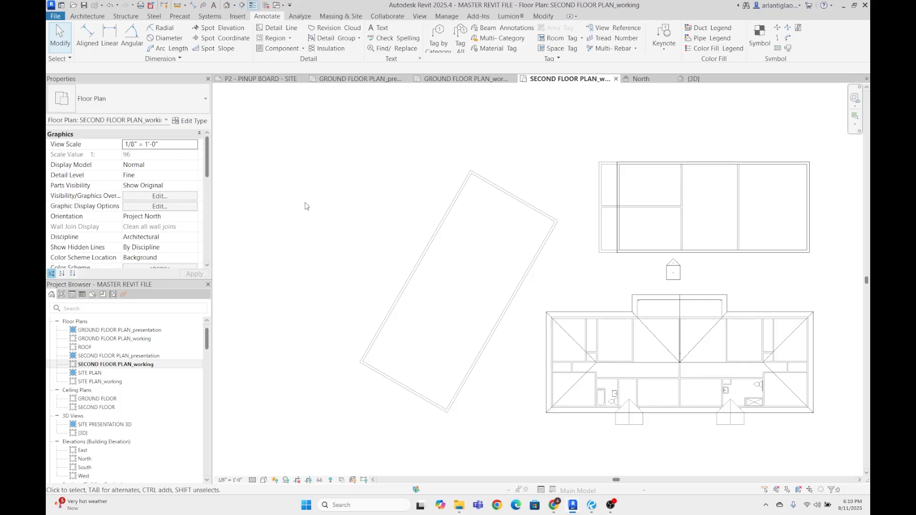
- Review the second floor plan's underlay and visibility settings and return to the GROUND FLOOR PLAN_working view
scroll(157, 232, down, 5)
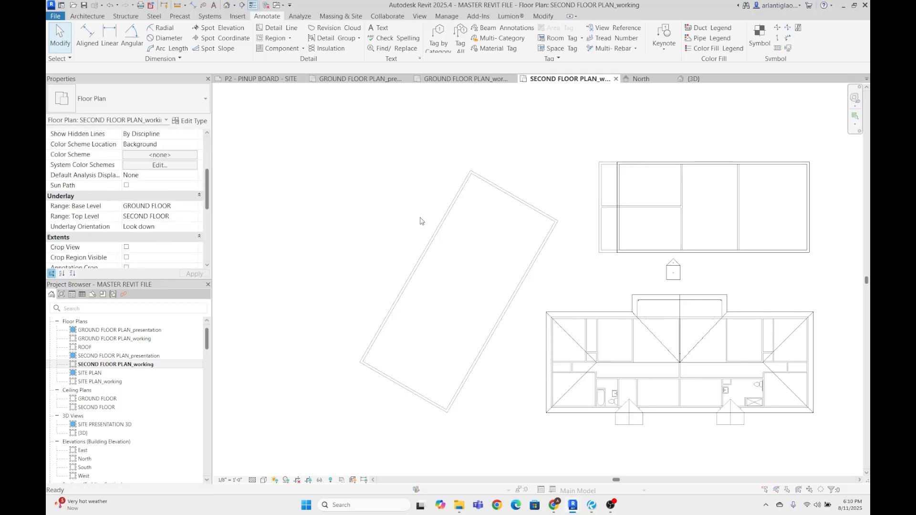
key(v)
key(v)
key(Escape)
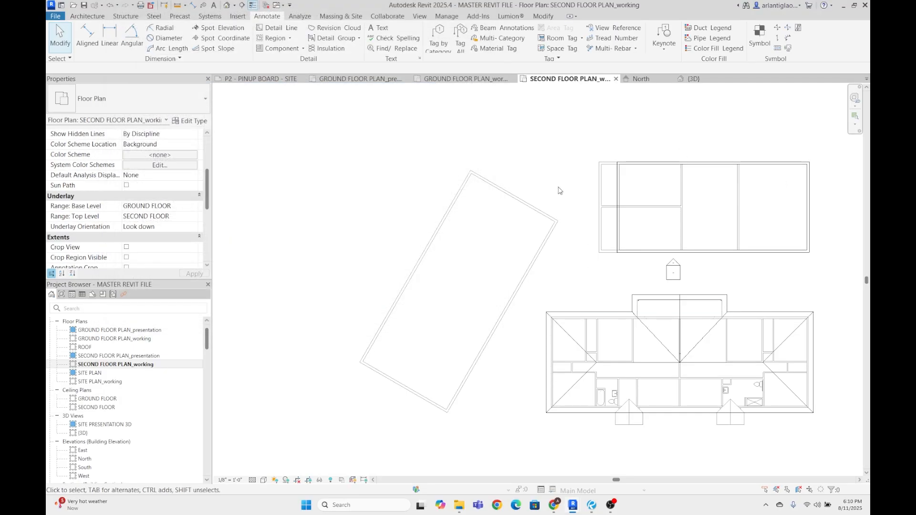
scroll(542, 184, up, 1)
click(472, 79)
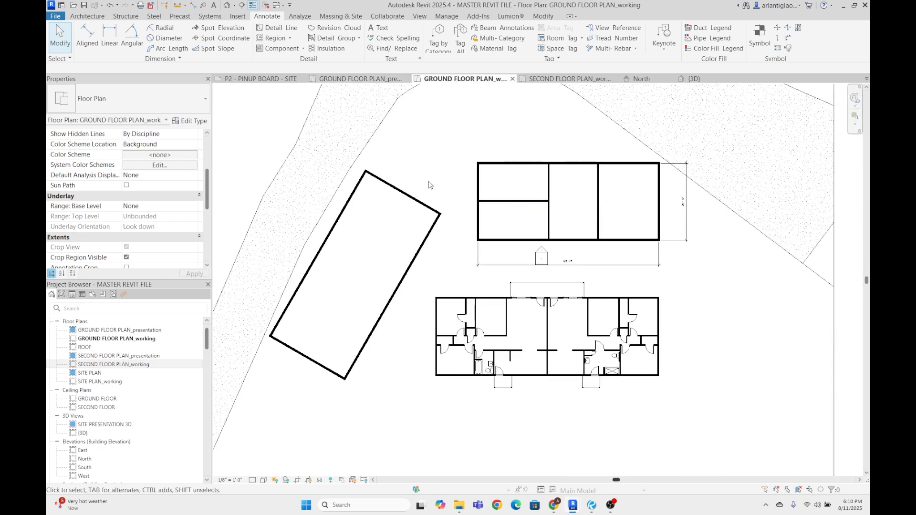
- Place tagged rooms in the four enclosed spaces of the rectangular building north of the existing one
scroll(551, 181, up, 2)
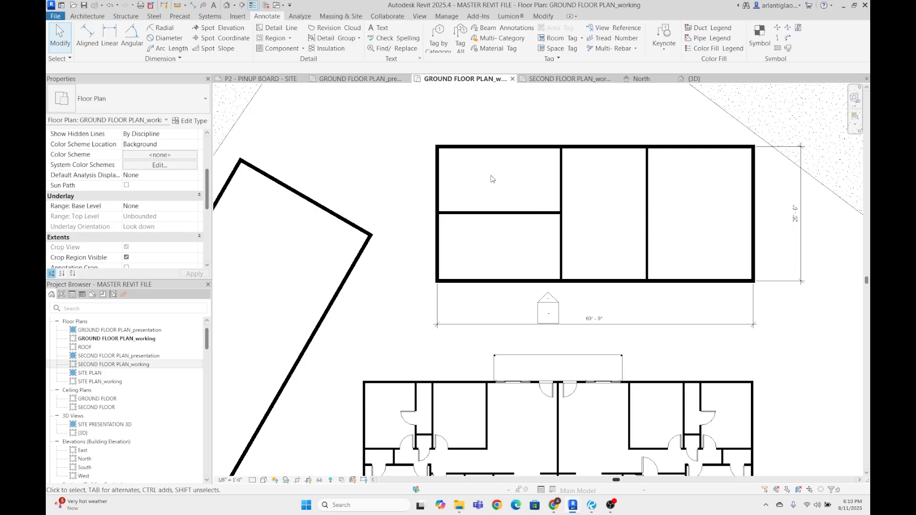
click(87, 16)
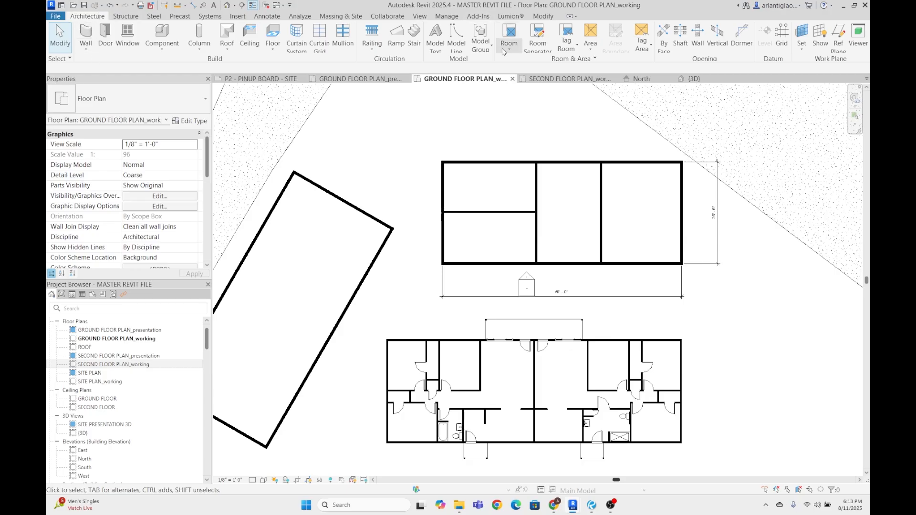
click(508, 31)
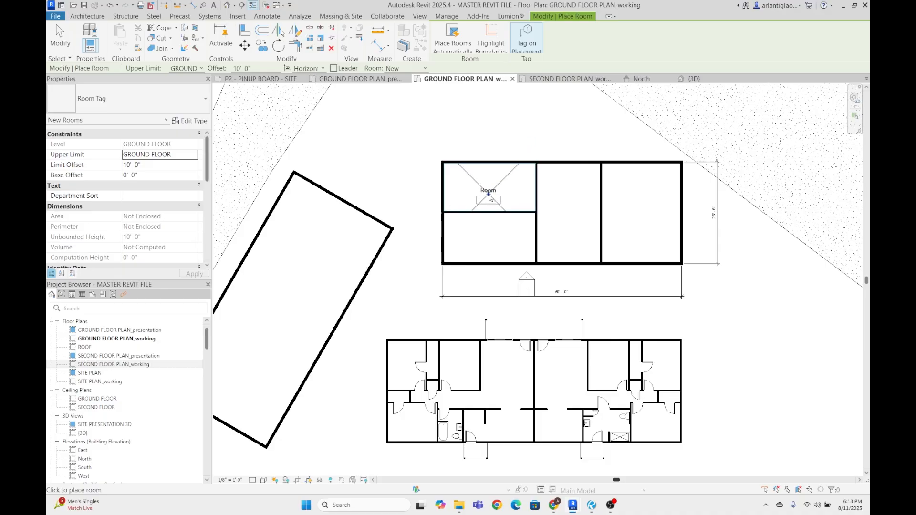
scroll(489, 196, up, 2)
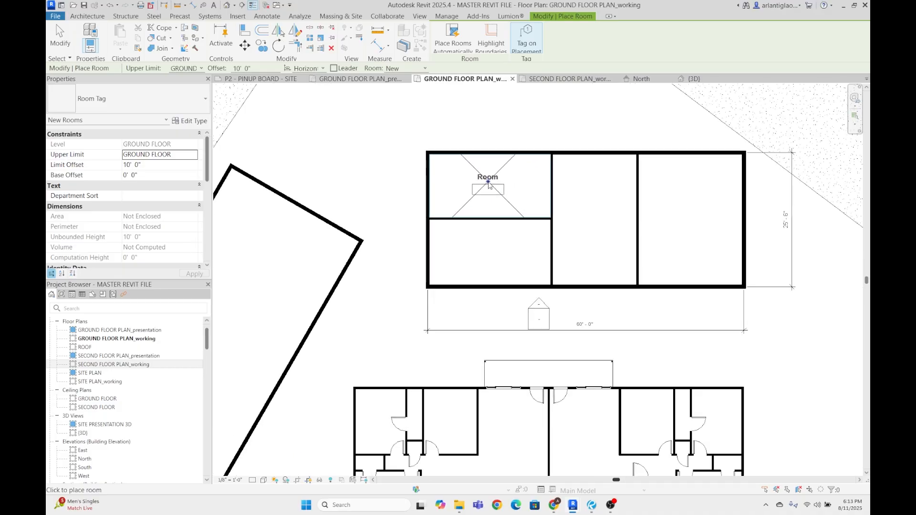
click(488, 184)
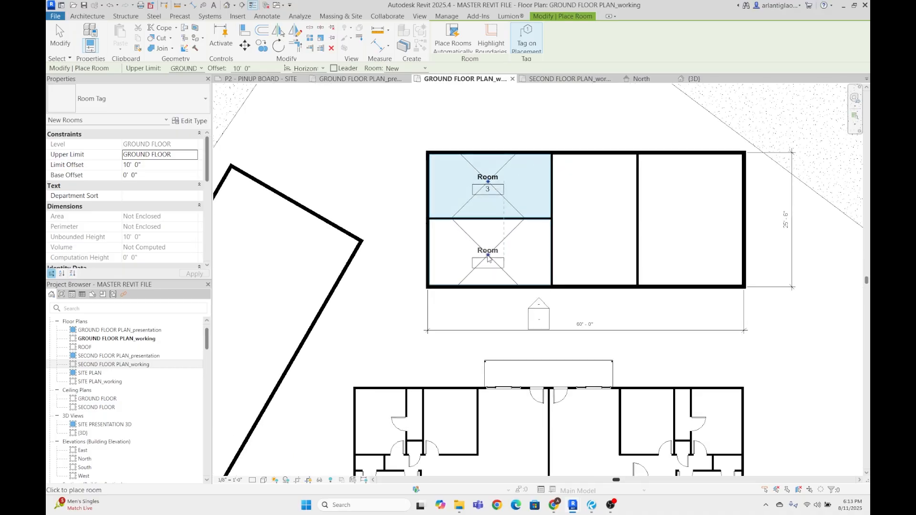
click(487, 251)
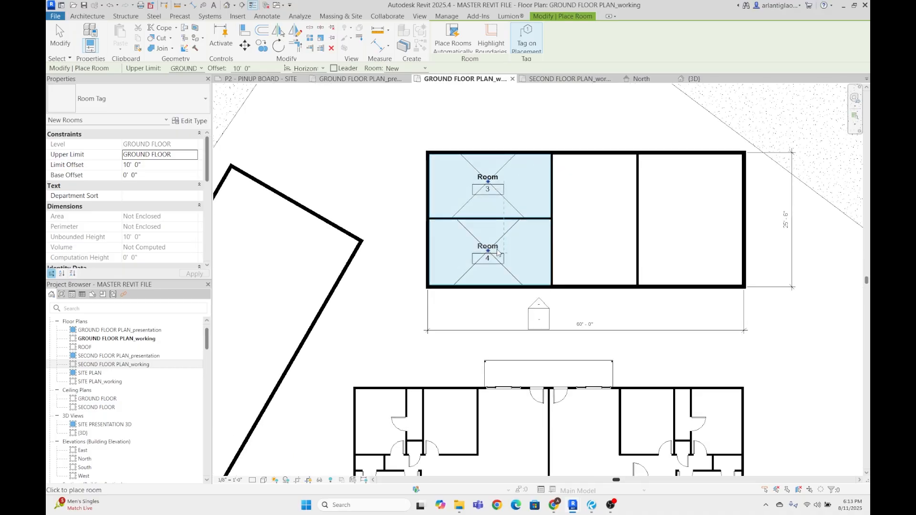
click(596, 220)
click(688, 222)
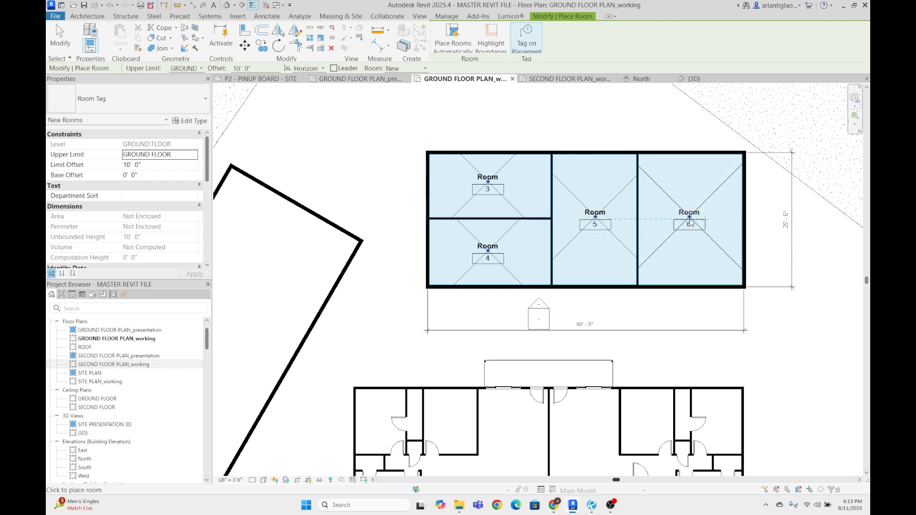
scroll(496, 228, up, 2)
key(Escape)
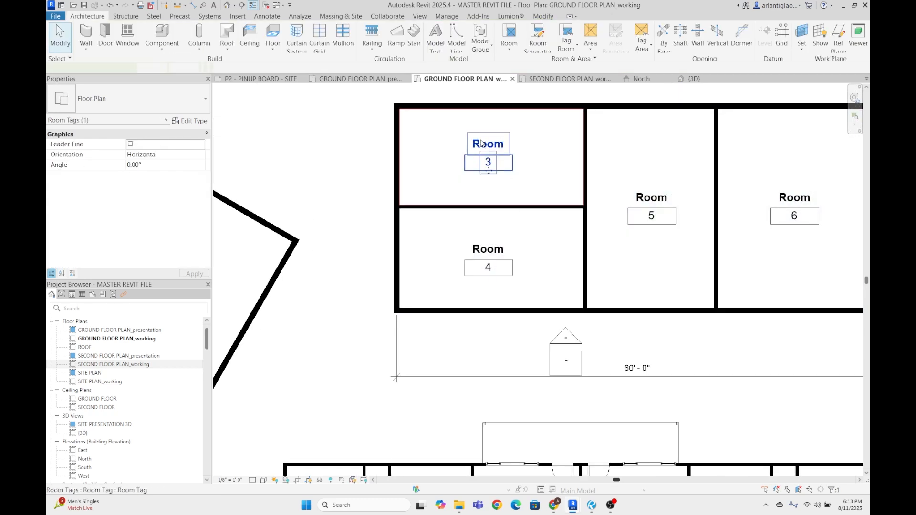
- Change the tag of the building's northwest room to the Room Tag With Area type
click(505, 167)
scroll(494, 158, down, 2)
click(396, 135)
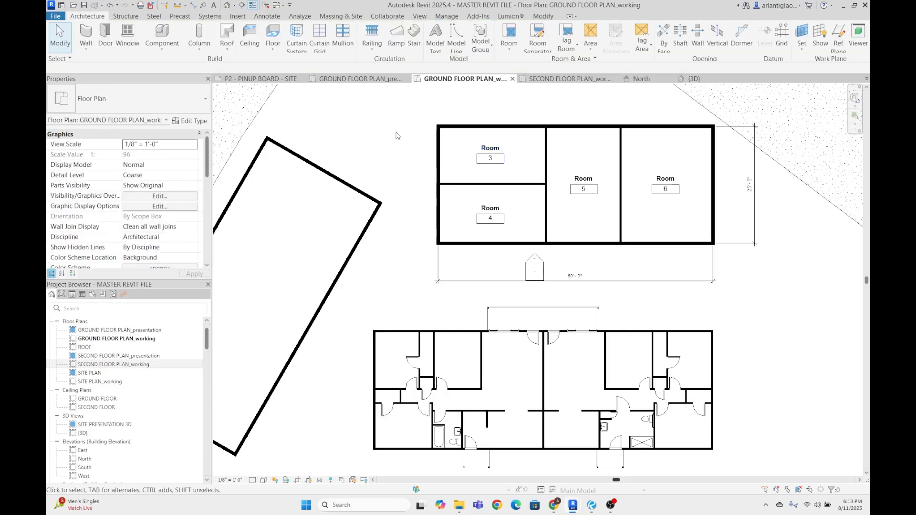
click(500, 154)
scroll(487, 160, up, 1)
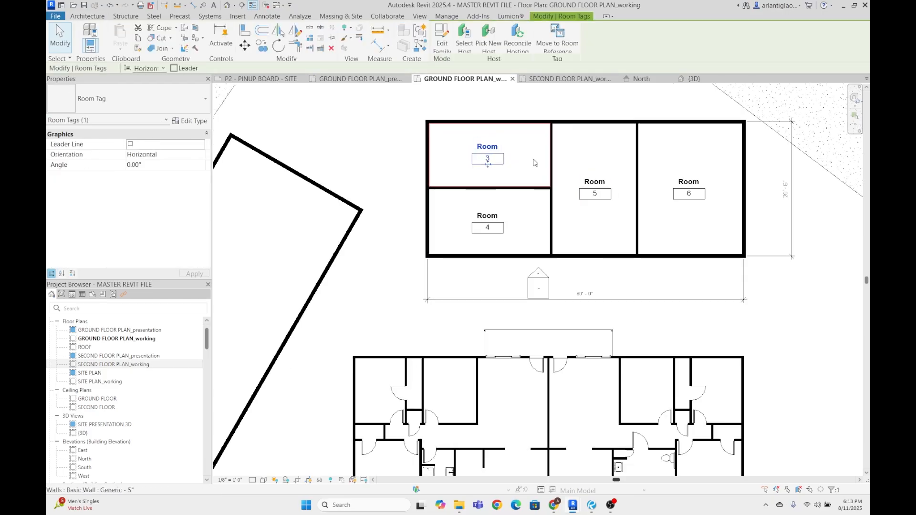
scroll(520, 158, up, 2)
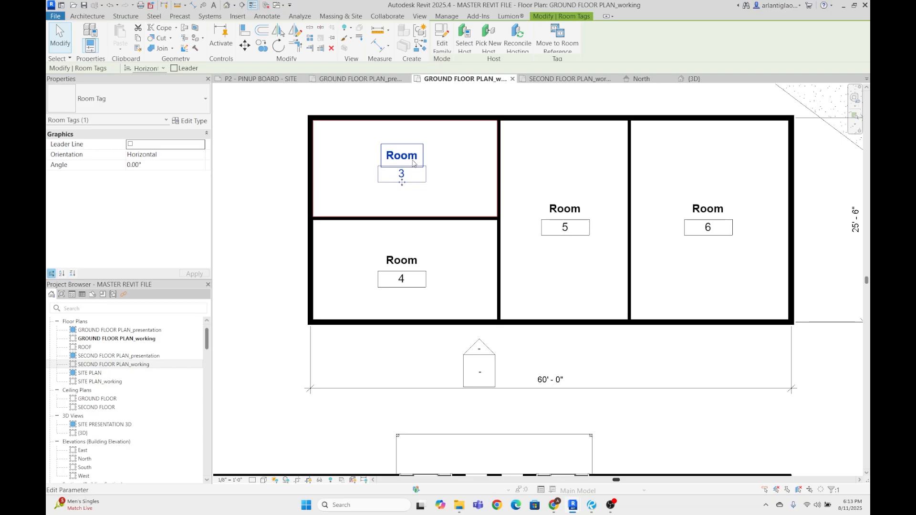
click(156, 97)
click(114, 102)
click(145, 108)
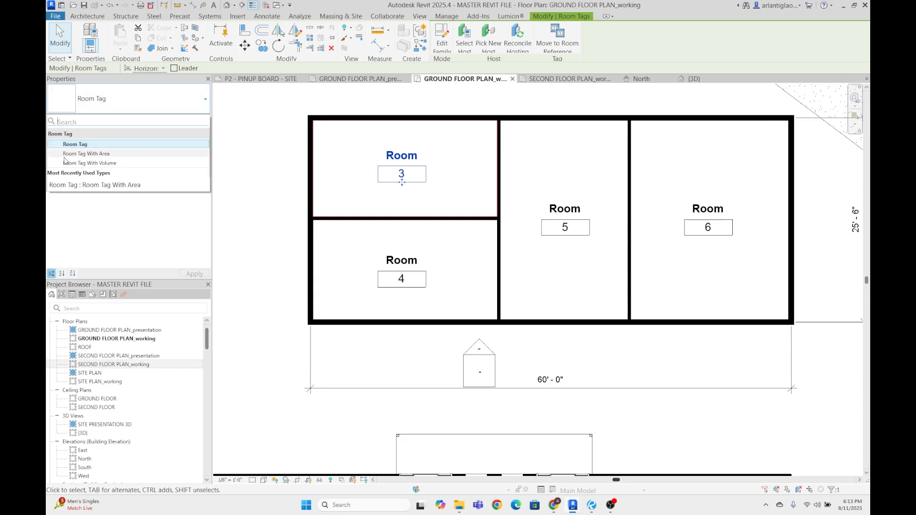
click(89, 155)
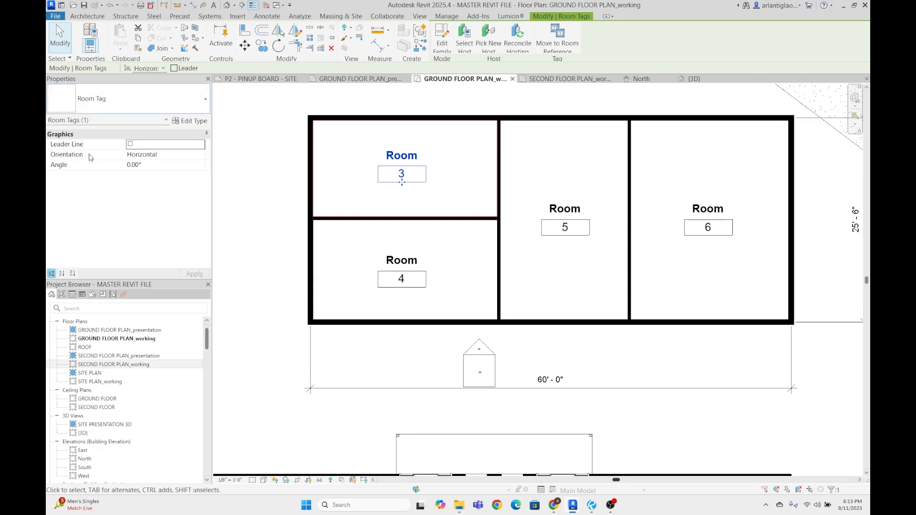
click(428, 107)
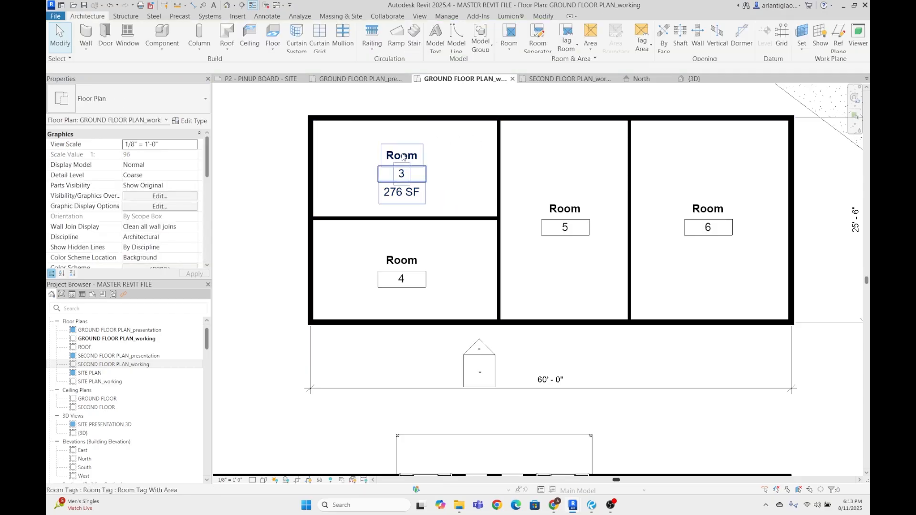
- Change the tags of rooms 4, 5 and 6 to the Room Tag With Area type
click(401, 278)
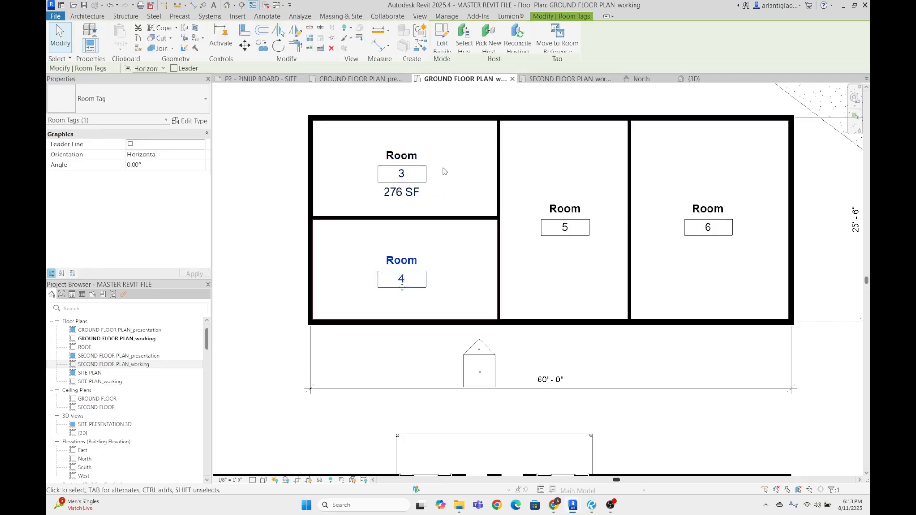
ctrl+click(561, 212)
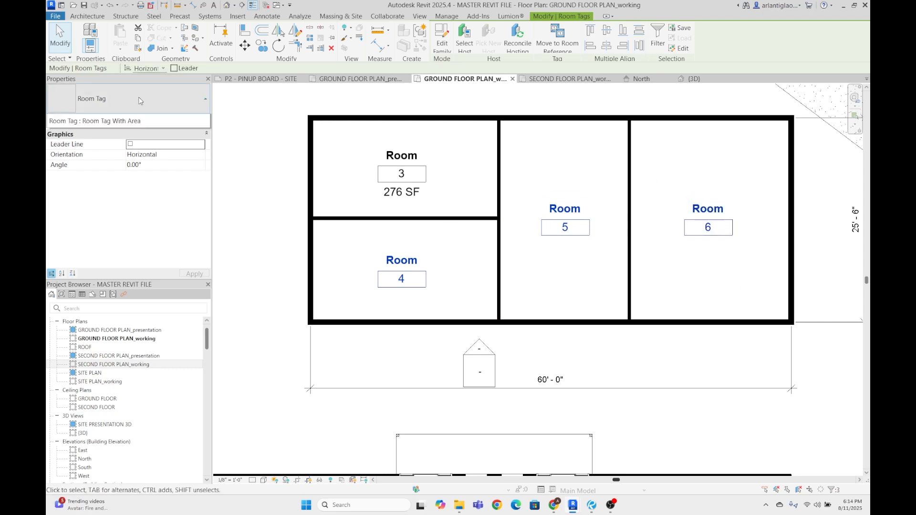
click(143, 99)
click(150, 157)
click(269, 217)
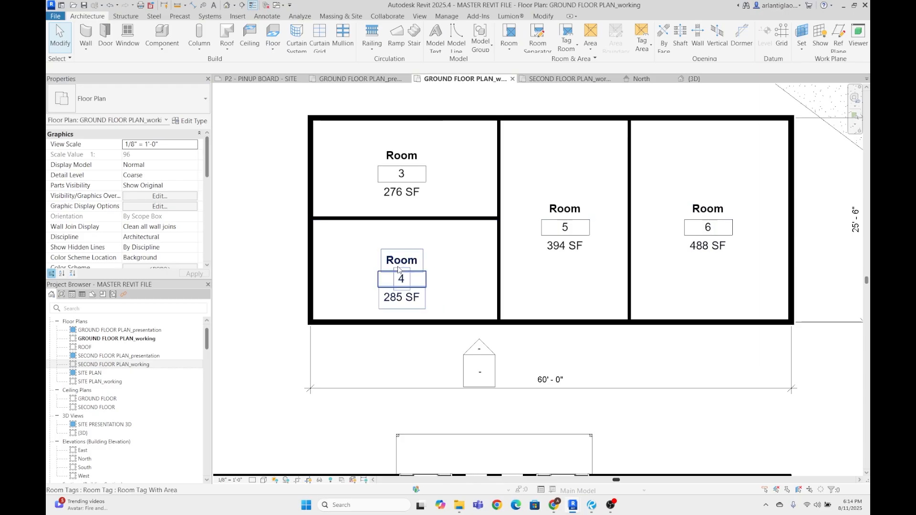
scroll(440, 269, up, 2)
scroll(436, 250, down, 3)
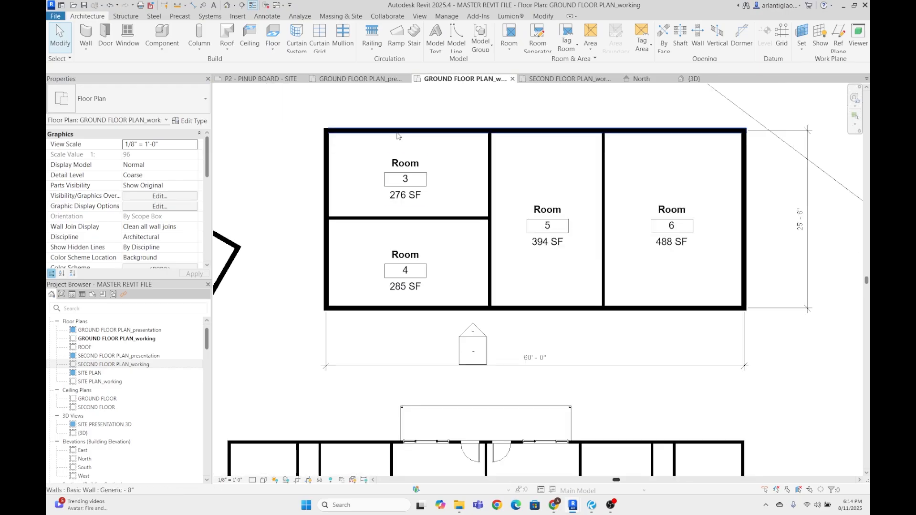
- Rename room 3 in the building's northwest corner to BATHROOM
click(429, 172)
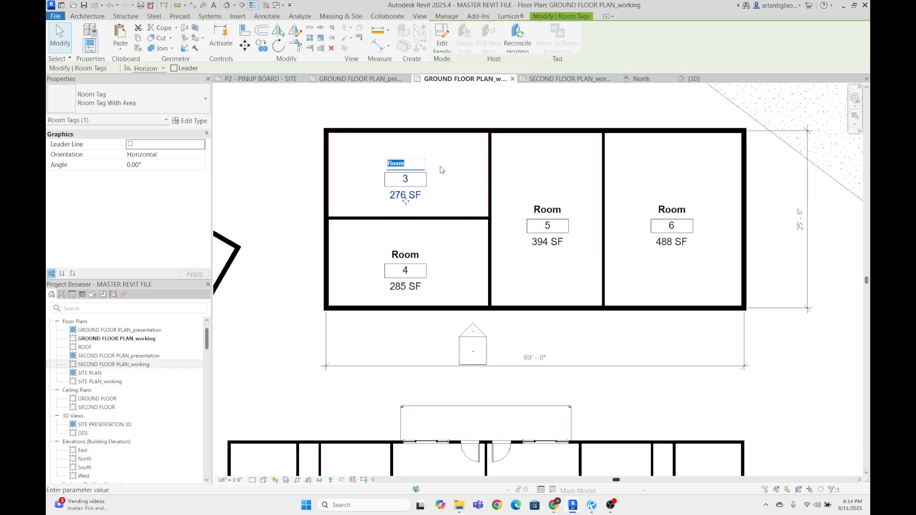
scroll(437, 170, up, 1)
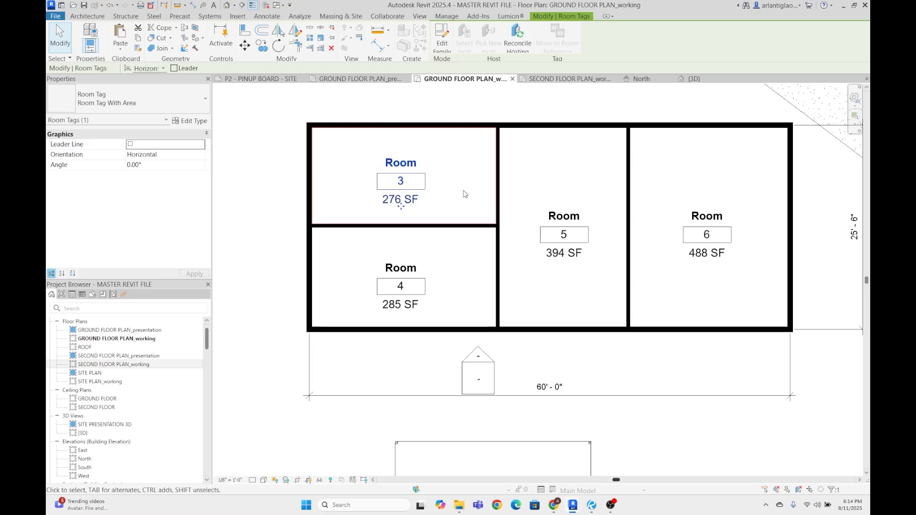
click(401, 164)
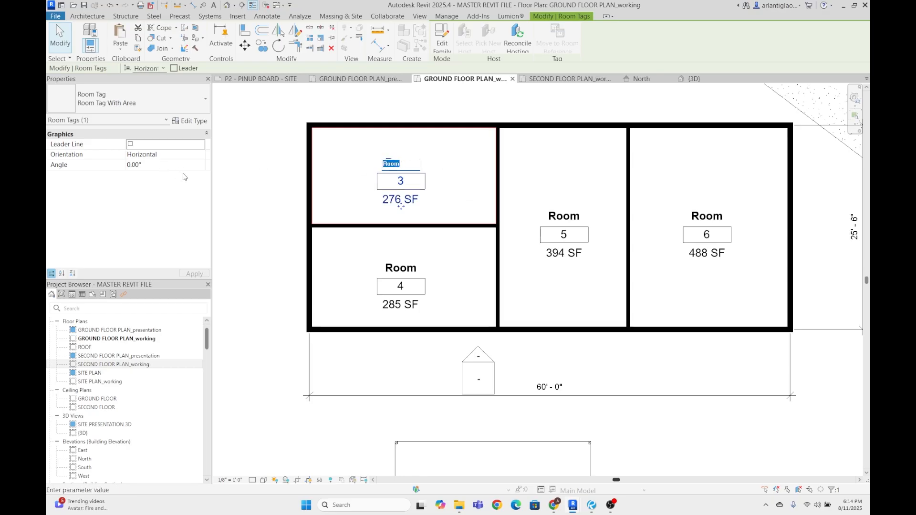
text(BATHROOM)
key(Return)
key(Caps_Lock)
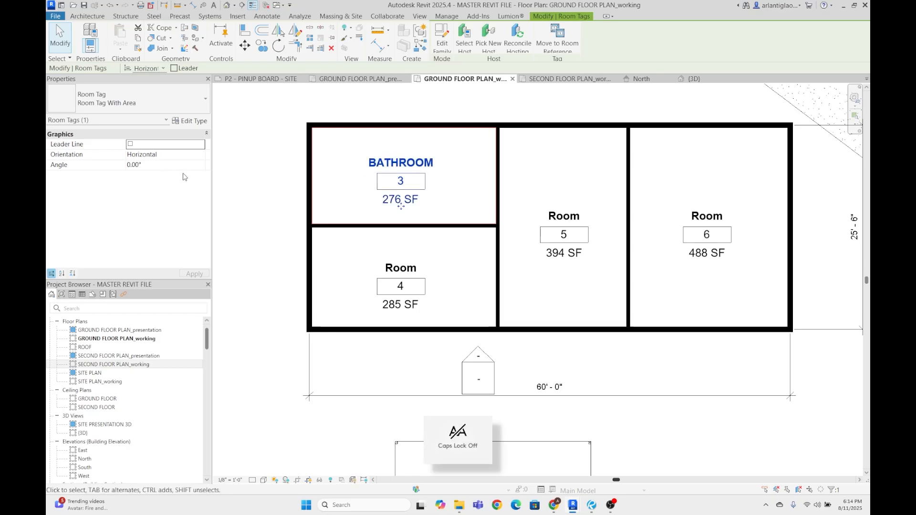
- Rename room 5 in the middle of the building to WATER STORAGE
click(556, 219)
click(554, 217)
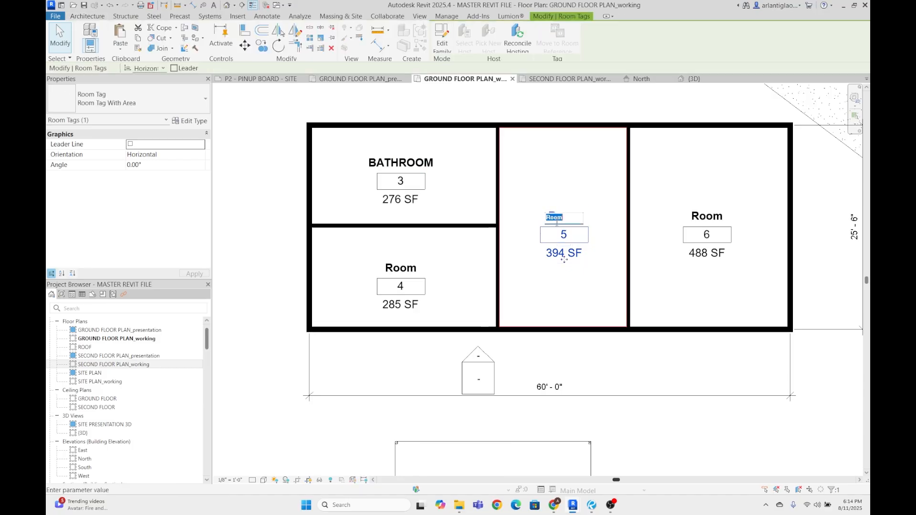
key(Caps_Lock)
text(WATER)
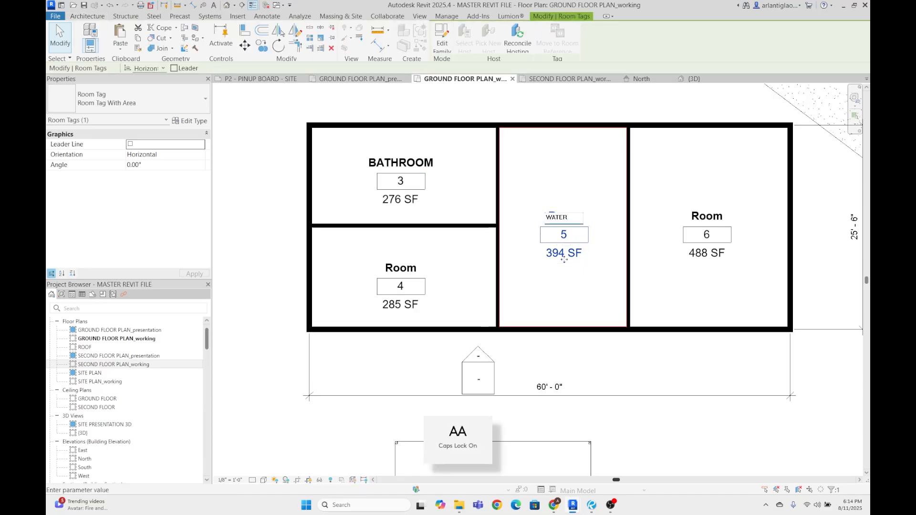
text( STORAGE)
key(Return)
key(Caps_Lock)
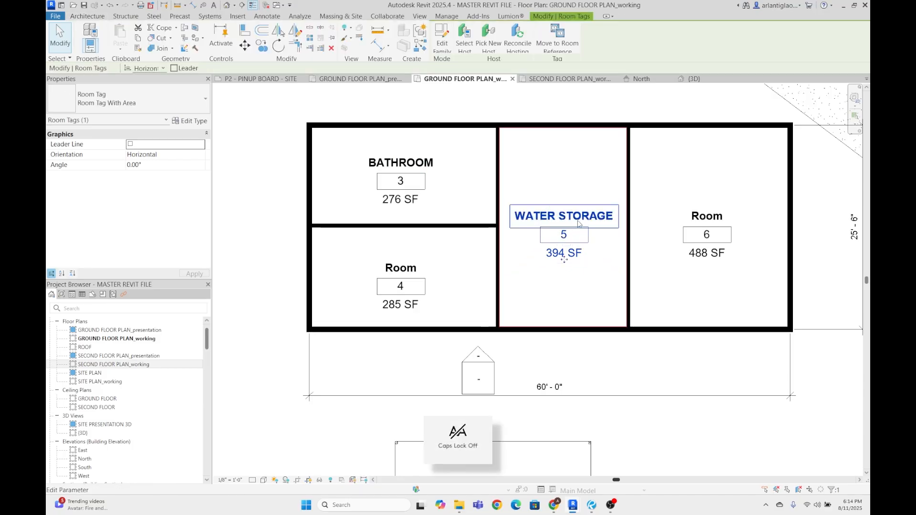
scroll(576, 233, down, 3)
click(548, 124)
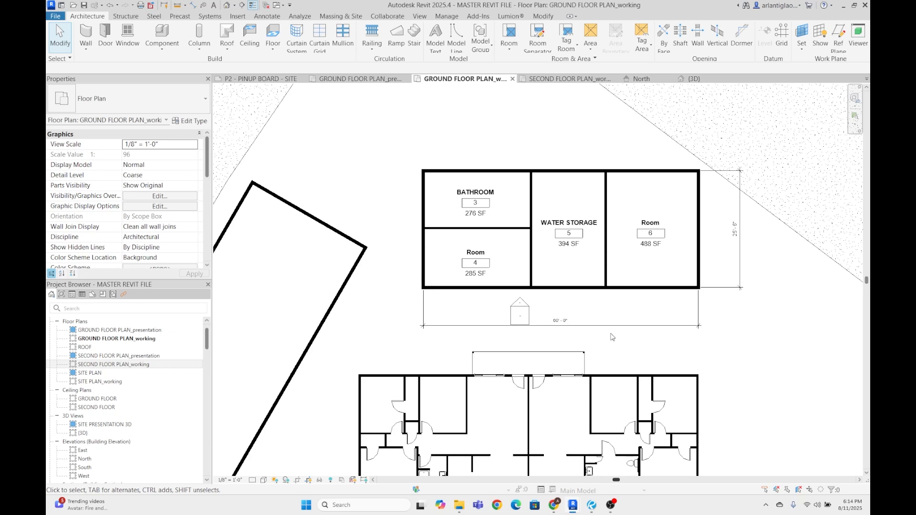
- Draw a Generic - 5" partition across the angled building, starting from its long west wall
scroll(612, 337, down, 2)
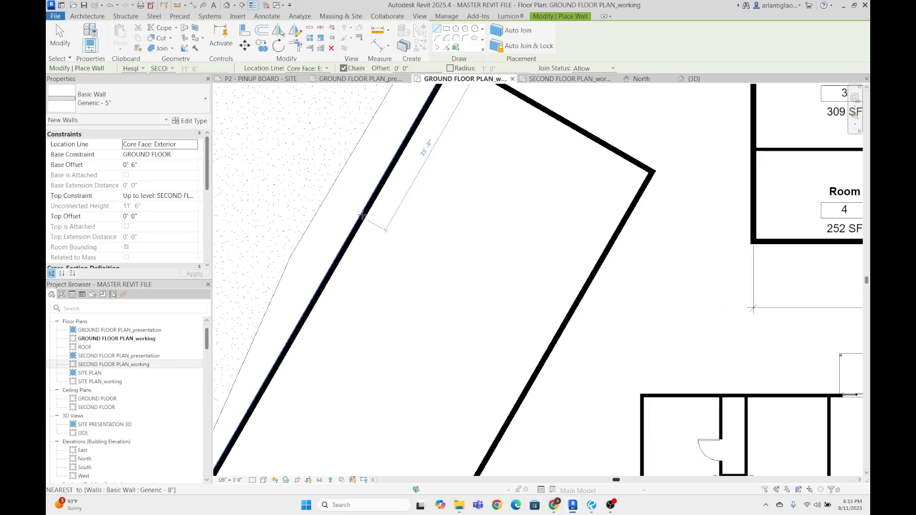
click(387, 211)
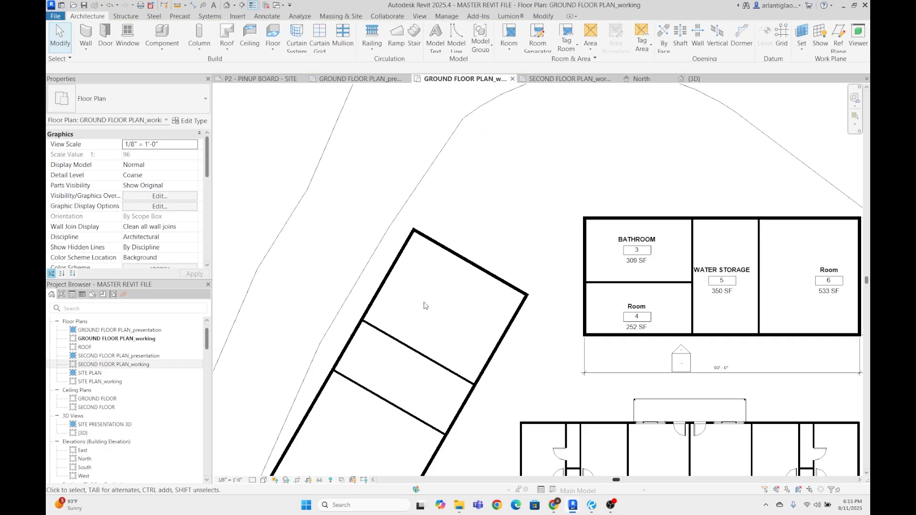
- Adjust the Generic - 5" partitions in the eastern part of the rectangular building, including the cross wall dividing its northern strip
scroll(608, 211, up, 5)
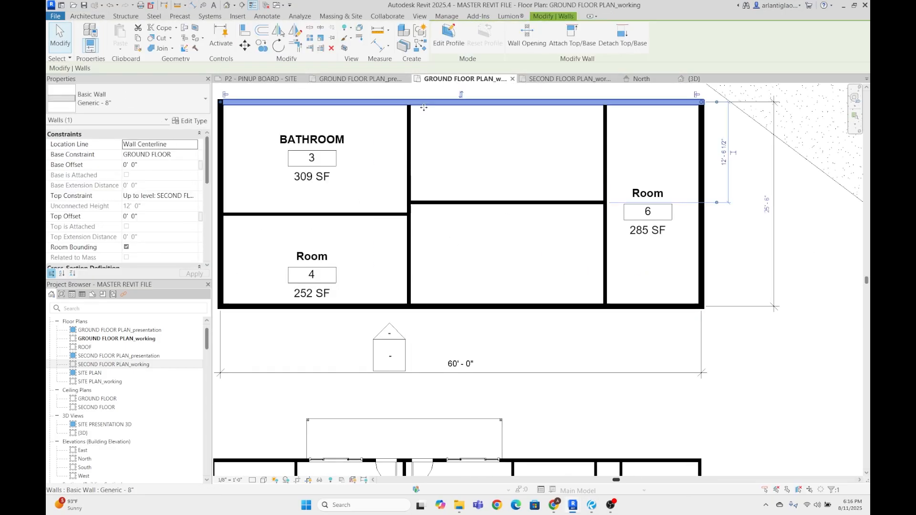
click(461, 200)
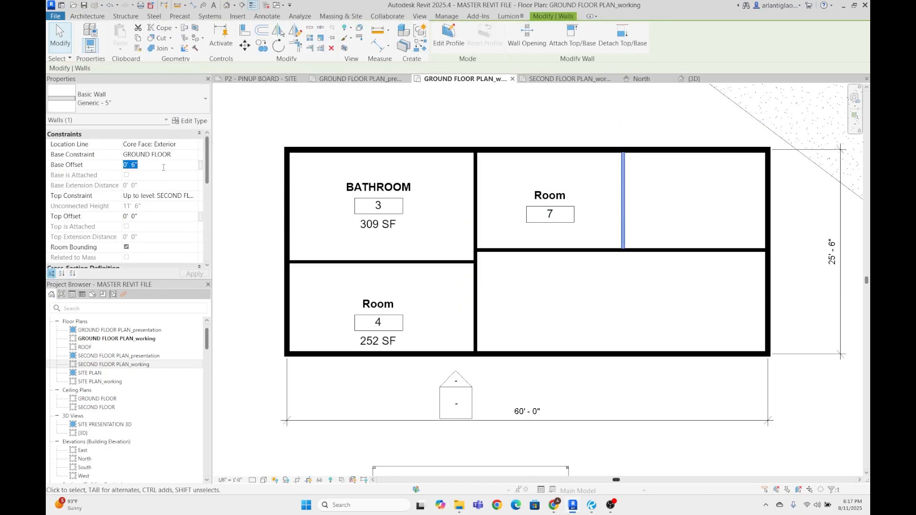
click(623, 225)
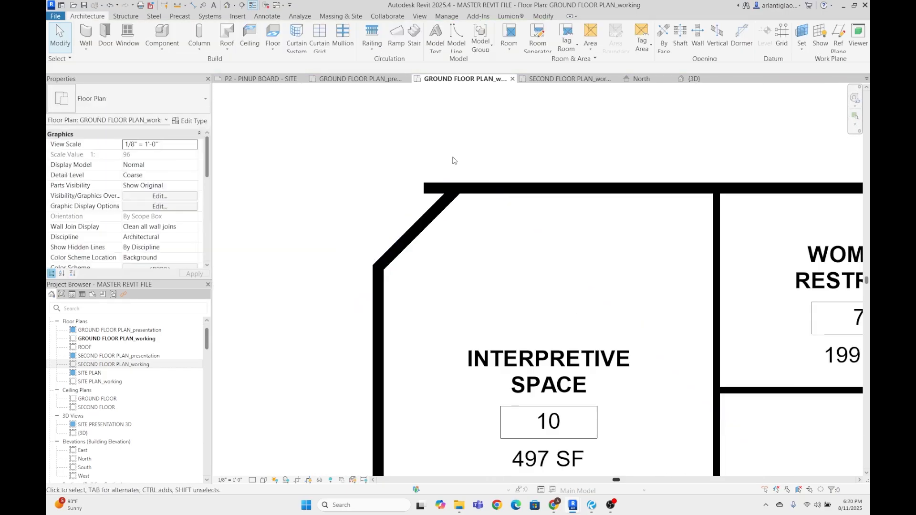
- Draw a straight north-south wall that cuts off the angled building's northeast corner and join it to the adjoining exterior walls
scroll(455, 161, down, 5)
scroll(415, 205, up, 2)
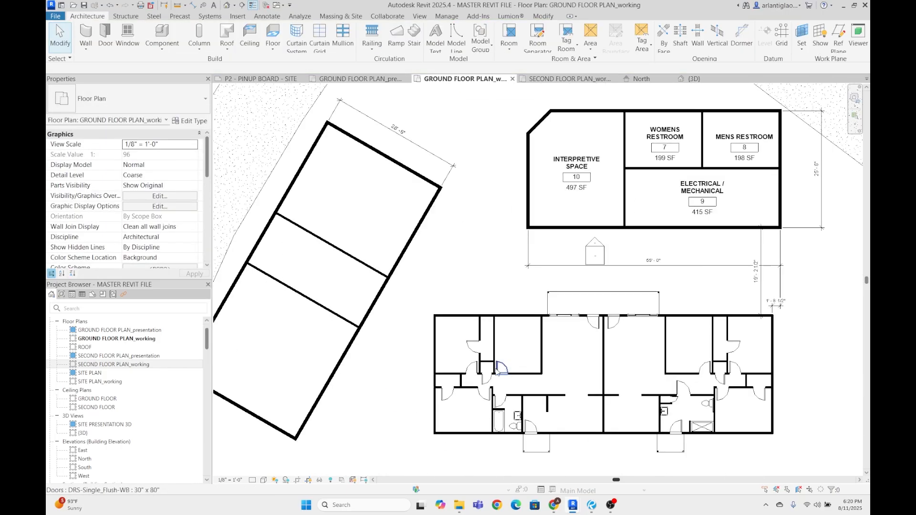
key(w)
key(a)
click(409, 174)
click(409, 233)
key(Escape)
key(Escape)
scroll(416, 239, up, 1)
click(409, 205)
scroll(409, 205, up, 1)
mouse_move(409, 244)
mouse_down()
mouse_move(409, 210)
mouse_move(409, 244)
mouse_up()
key(Escape)
scroll(477, 267, down, 3)
middle_drag(462, 235, 493, 223)
- Select the angled building's two cross partitions and place a room in each of its three spaces
click(509, 30)
click(422, 273)
ctrl+click(398, 315)
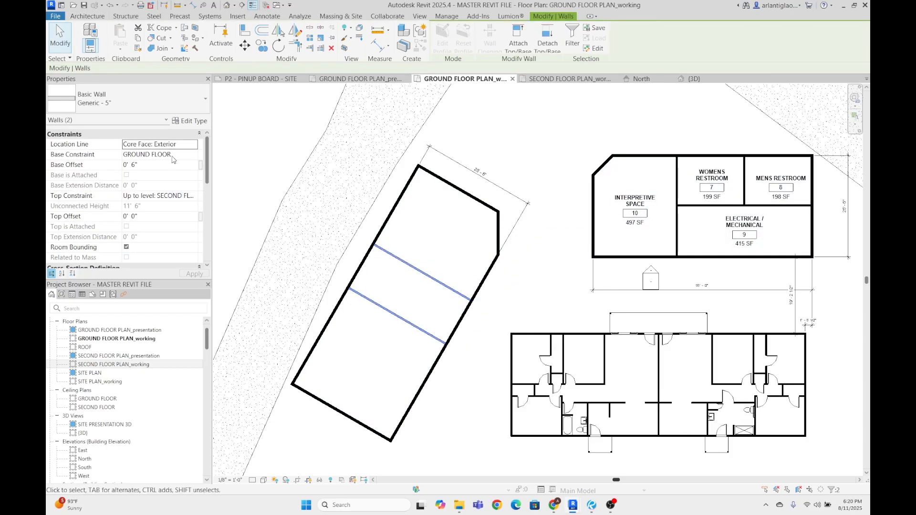
click(509, 31)
click(436, 233)
click(372, 361)
click(413, 298)
scroll(436, 233, up, 3)
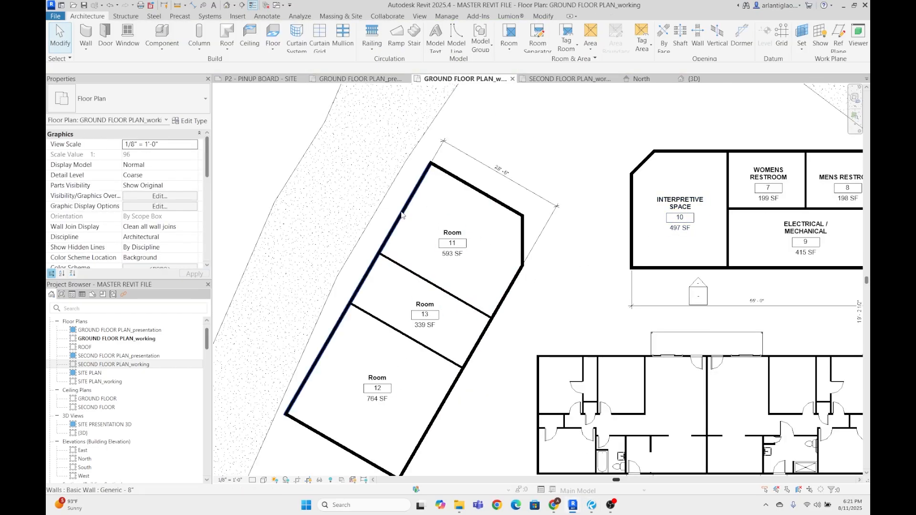
- Set the angled building's middle strip to 10' wide and draw a short cross wall near its east end
click(402, 215)
scroll(477, 268, down, 2)
click(444, 286)
click(554, 370)
text(10)
click(495, 299)
click(453, 371)
scroll(464, 339, up, 2)
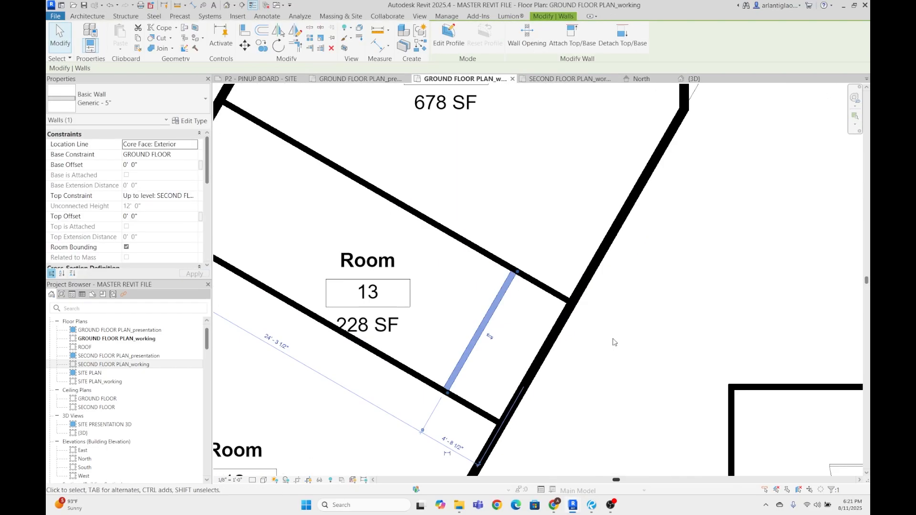
- Align the walls around the short cross wall at the east end of the angled building's middle strip
click(614, 343)
scroll(454, 343, down, 2)
scroll(486, 309, up, 4)
key(a)
key(l)
click(526, 330)
key(Escape)
scroll(523, 305, down, 4)
- Split the middle strip's partition at the short cross wall and stretch the wall end toward the east exterior wall
key(t)
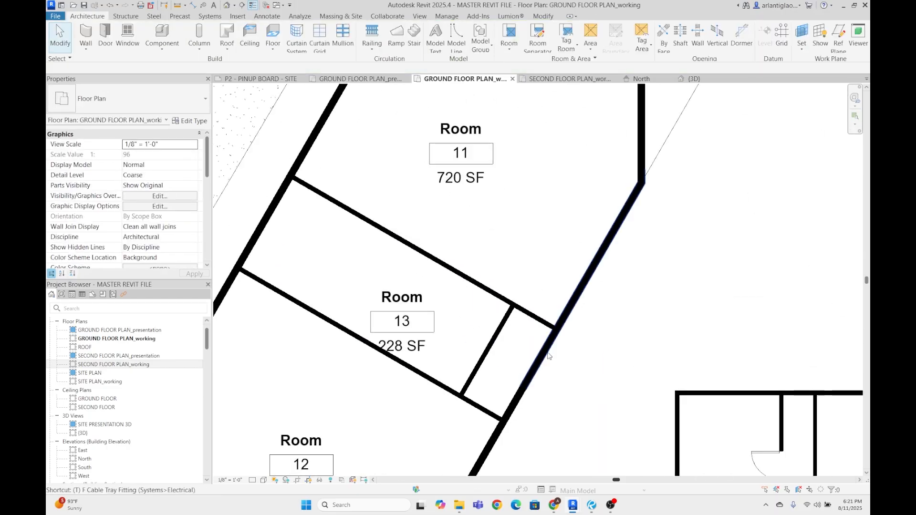
key(s)
key(l)
click(433, 381)
key(Escape)
click(427, 377)
key(Escape)
scroll(440, 385, up, 3)
click(419, 373)
drag(430, 378, 491, 402)
key(Escape)
- Trim the walls into a clean corner at the recess on the angled building's east side
scroll(448, 333, down, 4)
key(t)
key(r)
click(487, 356)
click(501, 378)
- Set the length of the angled building's north room 11 to 30' along its west wall
scroll(548, 323, down, 2)
middle_drag(552, 158, 443, 189)
scroll(444, 188, up, 2)
click(434, 169)
click(270, 179)
text(30)
key(Return)
click(525, 286)
scroll(552, 310, down, 1)
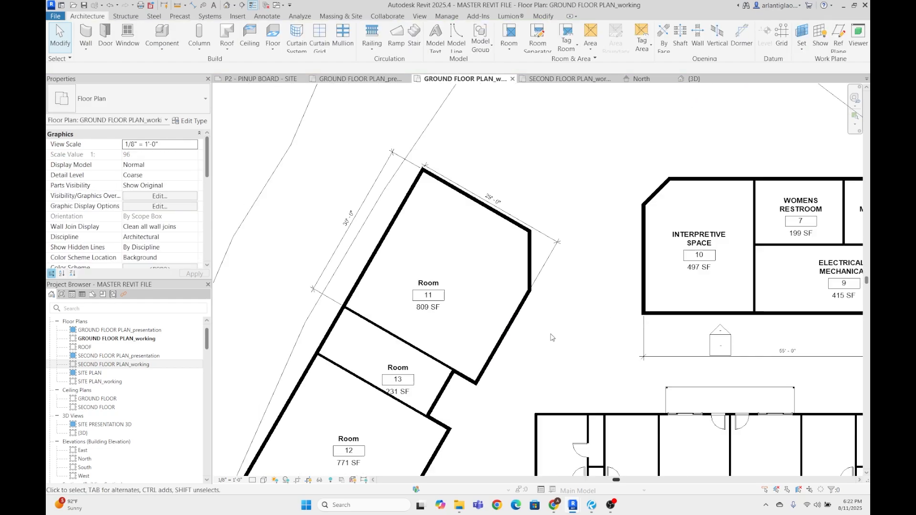
- Align the exterior wall at the angled building's north end and select the east wall of room 11
key(a)
key(l)
scroll(563, 296, up, 4)
click(412, 195)
scroll(467, 234, down, 5)
click(418, 187)
scroll(334, 227, up, 2)
scroll(388, 217, down, 2)
click(452, 307)
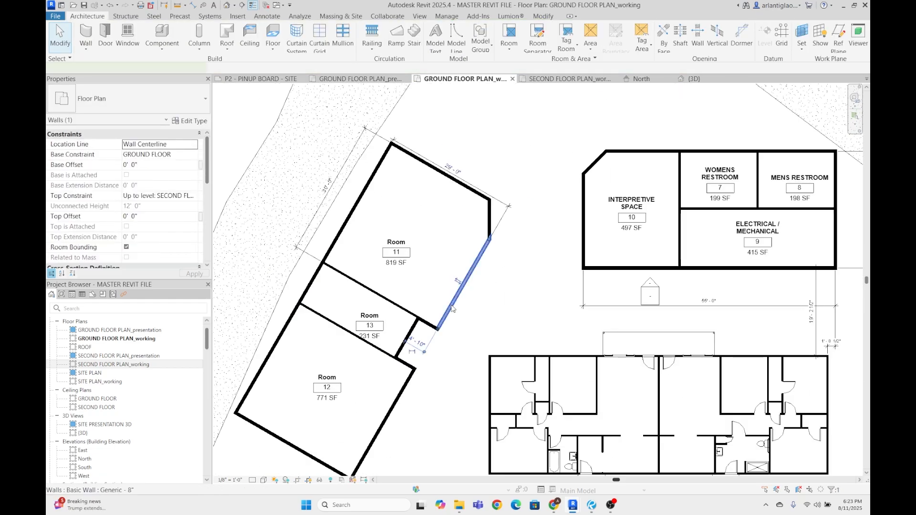
- Set the length of the angled building's south room 12 to 32'
scroll(507, 244, down, 5)
scroll(451, 327, up, 7)
click(310, 359)
drag(309, 359, 298, 380)
click(259, 241)
text(32)
key(Return)
scroll(341, 269, down, 5)
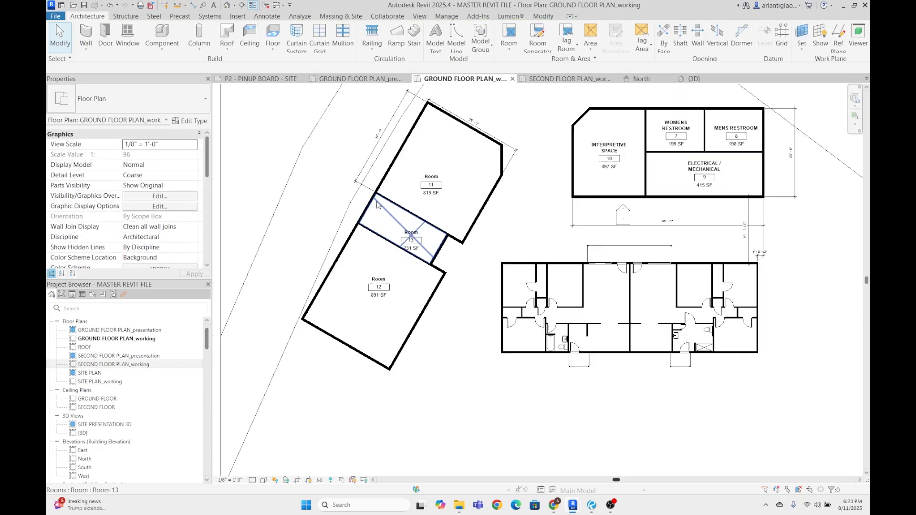
- Compare the corner-cut exterior walls of the angled building and the rectangular building
scroll(455, 110, up, 3)
click(497, 265)
click(498, 356)
scroll(498, 355, down, 5)
scroll(526, 262, up, 6)
scroll(591, 186, up, 5)
click(678, 238)
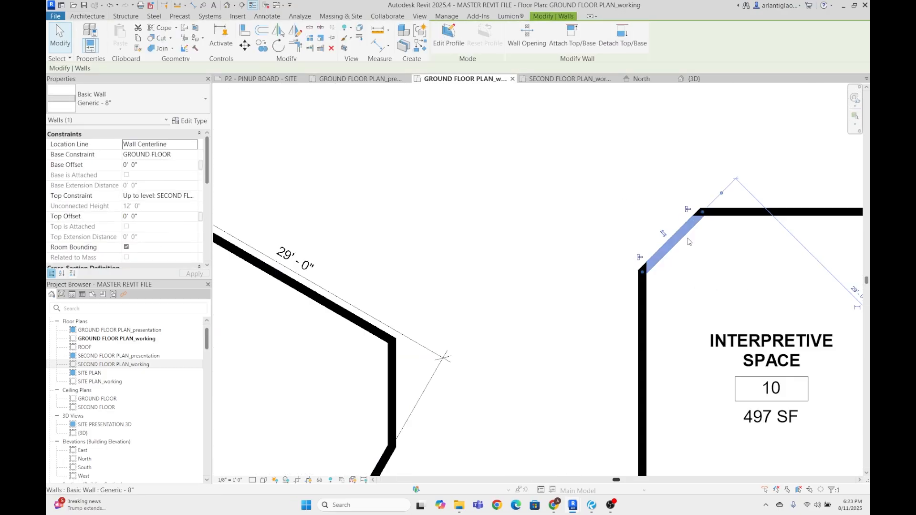
scroll(688, 242, down, 4)
click(548, 370)
click(405, 180)
- Dimension the width of the angled building beyond its south end, between the west and east exterior walls
scroll(400, 210, down, 4)
scroll(296, 291, up, 4)
click(396, 272)
click(284, 443)
middle_drag(296, 448, 538, 207)
key(d)
key(i)
click(319, 205)
click(470, 298)
click(334, 392)
key(Escape)
click(391, 340)
scroll(487, 203, down, 3)
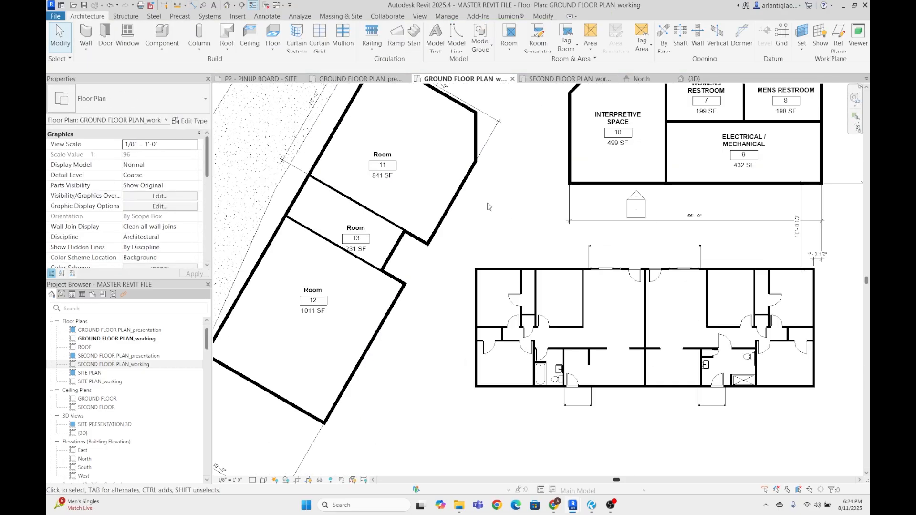
- Set the length of the angled building's north room 11 to 35'
scroll(482, 129, up, 3)
click(394, 178)
click(266, 185)
text(35)
key(Return)
click(406, 258)
click(436, 320)
scroll(432, 323, down, 5)
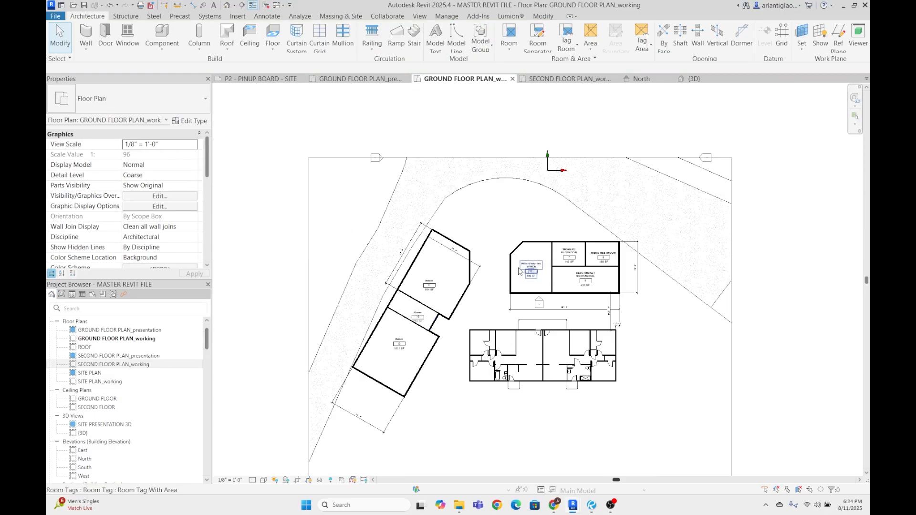
- In SECOND FLOOR PLAN_working, draw a wall along the angled building's north edge and change its type to Generic - 8"
scroll(518, 260, up, 5)
click(519, 222)
click(570, 79)
click(474, 151)
click(777, 328)
key(Escape)
key(Escape)
click(513, 167)
click(129, 99)
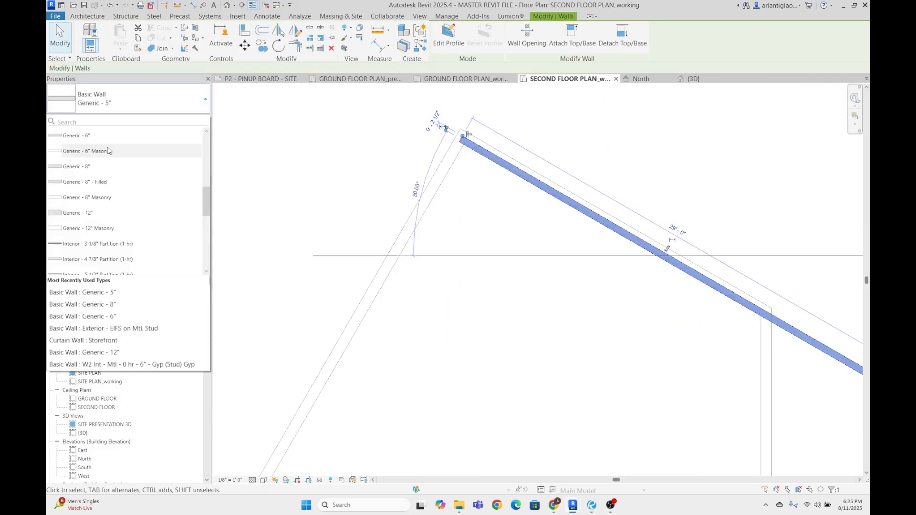
click(76, 166)
- Look through the Visibility/Graphics overrides of the second floor working plan
key(v)
key(g)
scroll(268, 191, down, 20)
- Move the rectangular building's second-floor walls so their southeast corner meets the outer corner of the ground floor outline
click(381, 168)
click(333, 234)
click(372, 311)
scroll(633, 338, up, 5)
key(m)
key(v)
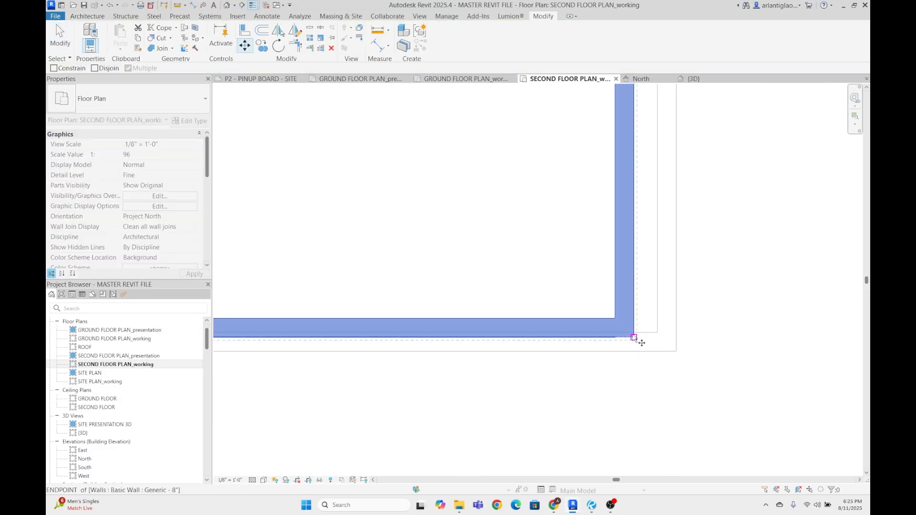
click(634, 337)
click(676, 351)
key(a)
key(l)
scroll(428, 174, up, 5)
click(461, 120)
key(Escape)
key(Escape)
scroll(461, 143, down, 10)
scroll(378, 205, up, 8)
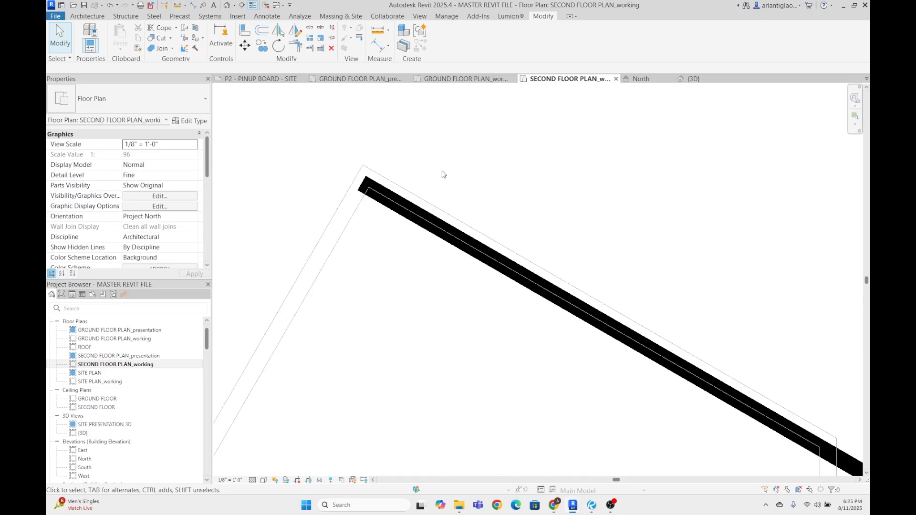
- Align the outer face of the angled building's second-floor north wall with the ground floor wall outline
key(a)
key(l)
click(425, 201)
click(422, 209)
- Draw second-floor walls along the angled building's west and south ground floor outlines
key(w)
key(a)
click(366, 170)
click(352, 280)
click(551, 406)
click(482, 245)
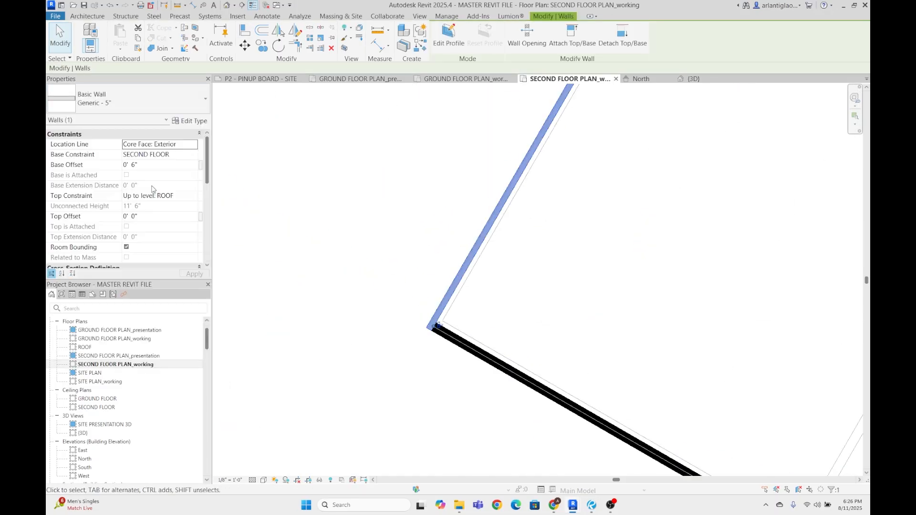
- Align the new walls with the ground floor outline and draw the angled building's east second-floor wall
scroll(458, 288, down, 5)
key(a)
key(l)
key(w)
key(a)
click(472, 425)
click(556, 194)
- Match the angled building's new second-floor walls to the Generic - 8" wall type
key(Escape)
key(Escape)
key(m)
key(a)
scroll(465, 191, up, 5)
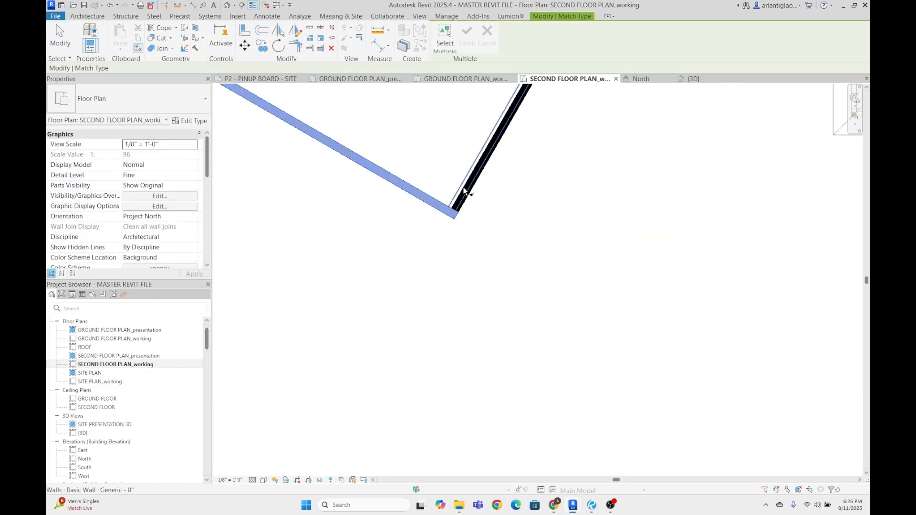
click(463, 191)
- Try drawing a horizontal Generic - 5" partition across the rectangular building's west room, then undo it
scroll(482, 205, down, 5)
scroll(524, 200, up, 6)
key(w)
key(a)
click(405, 193)
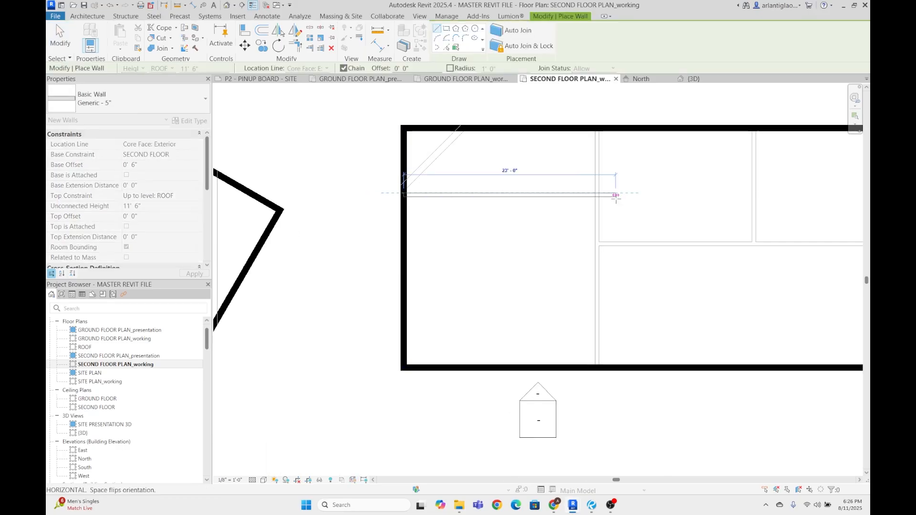
click(596, 194)
key(Escape)
key(Escape)
scroll(525, 291, down, 4)
key(ctrl+z)
- Draw Generic - 5" partitions around the rectangular building's middle north room and align them with the ground floor partition lines
scroll(564, 261, up, 6)
key(w)
key(a)
click(650, 178)
click(649, 383)
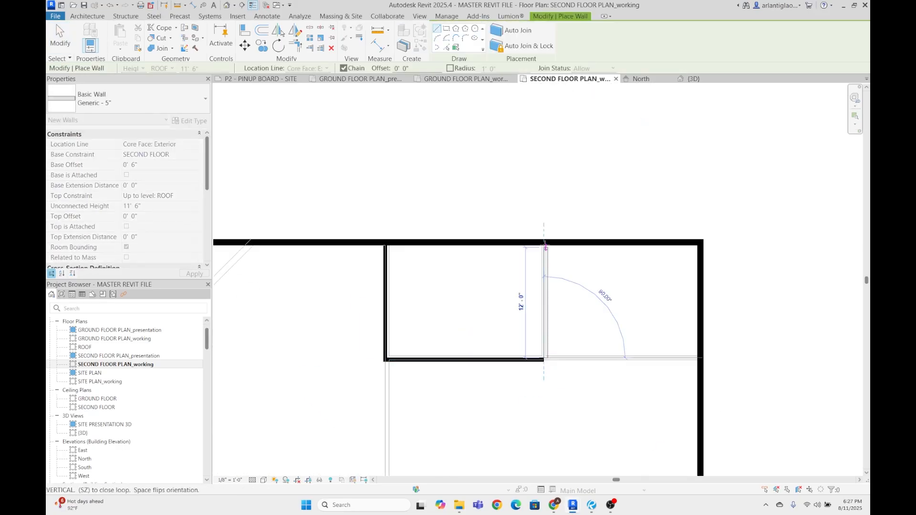
click(544, 245)
key(Escape)
key(Escape)
key(a)
key(l)
scroll(397, 321, up, 4)
scroll(520, 243, down, 4)
- Draw a Generic - 5" partition from the middle north room down to the rectangular building's south wall
key(w)
key(a)
click(554, 255)
click(554, 391)
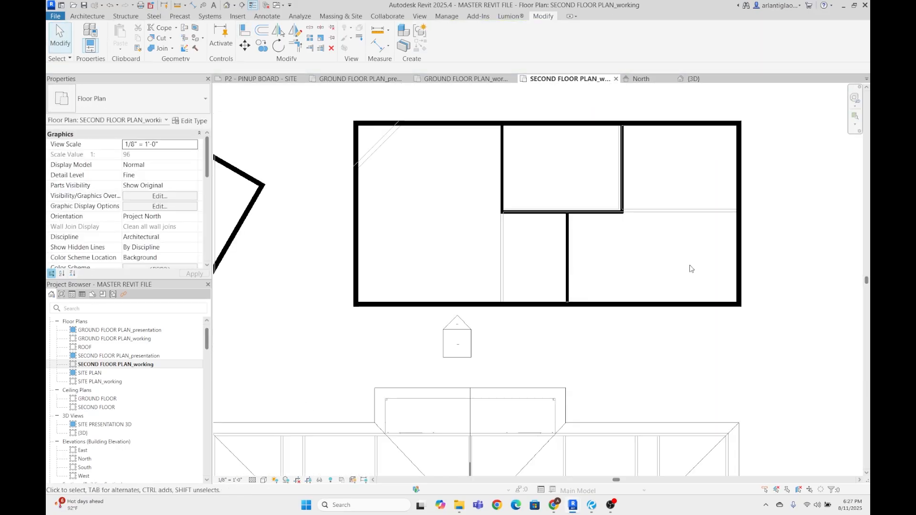
- Delete the middle north room's east partition and draw aligned partitions enclosing the rectangular building's northeast corner room
click(621, 172)
key(Delete)
scroll(634, 189, up, 2)
key(w)
key(a)
click(650, 223)
key(a)
key(l)
scroll(568, 219, down, 5)
key(w)
key(a)
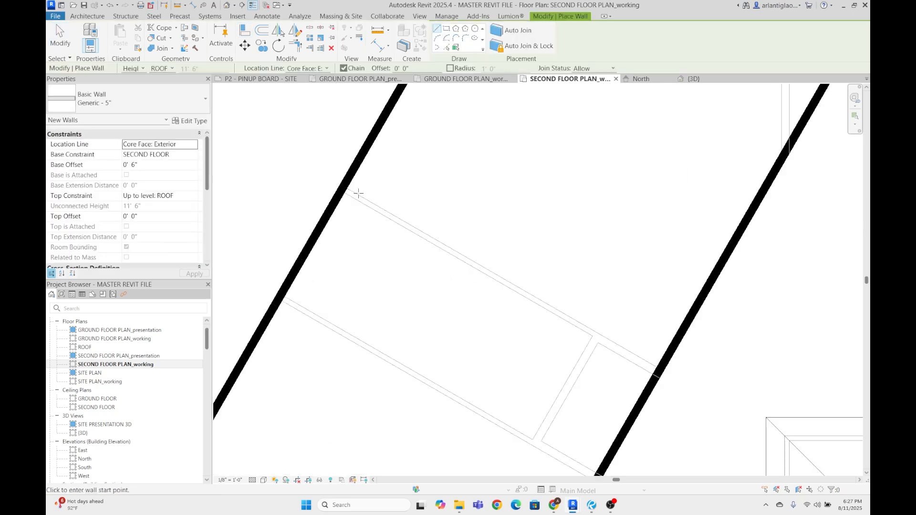
key(Escape)
key(Escape)
scroll(358, 193, down, 6)
click(87, 17)
click(481, 35)
scroll(634, 157, up, 2)
key(Escape)
key(Escape)
- Set the base offset of the rectangular building's five second-floor partitions to 0' 6"
ctrl+click(743, 161)
ctrl+click(778, 193)
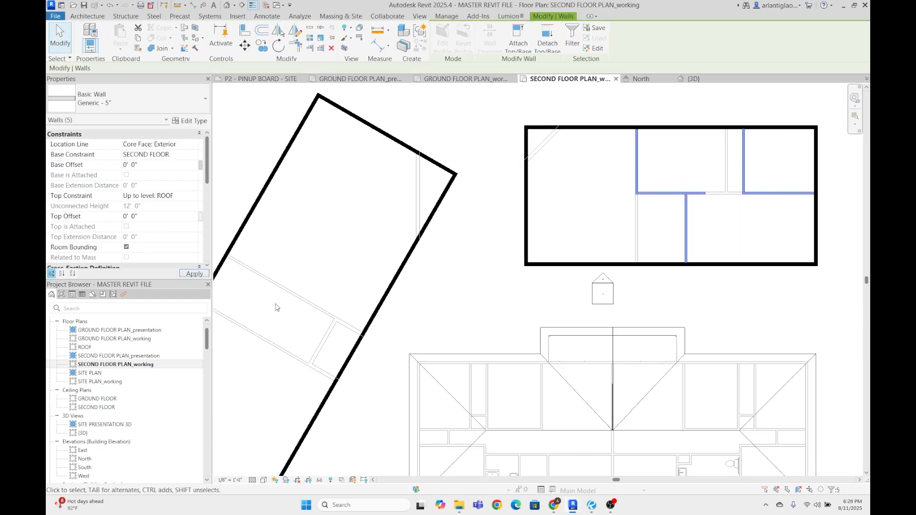
click(161, 165)
text(0 6)
- Name the large southeast room in the rectangular building OFFICE SPACE
double_click(723, 209)
text(OFFICE SPACE)
- Draw Generic - 5" partitions enclosing a small room west of OFFICE SPACE and align them with the ground floor partition outline
scroll(580, 191, up, 2)
key(w)
key(a)
click(586, 172)
click(585, 256)
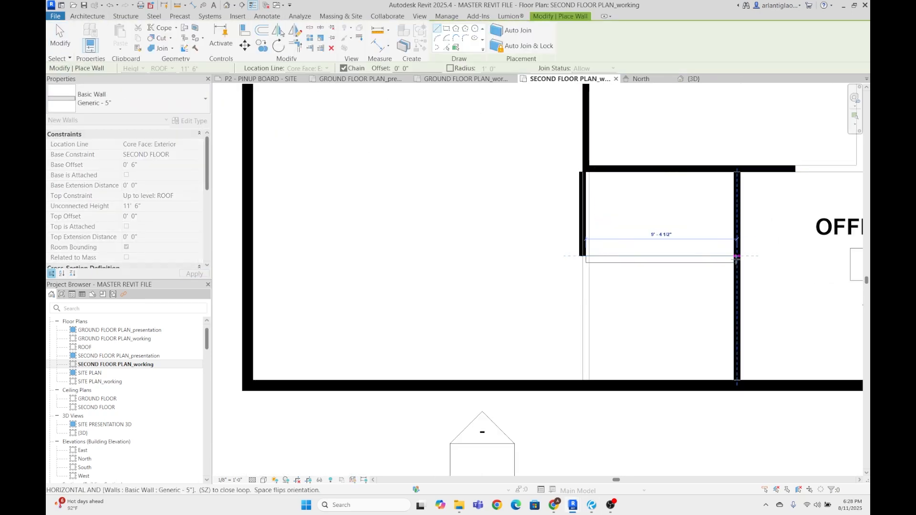
click(736, 259)
scroll(587, 199, up, 2)
key(a)
key(l)
scroll(587, 207, up, 1)
key(Escape)
key(Escape)
scroll(582, 220, down, 5)
click(580, 220)
ctrl+click(610, 244)
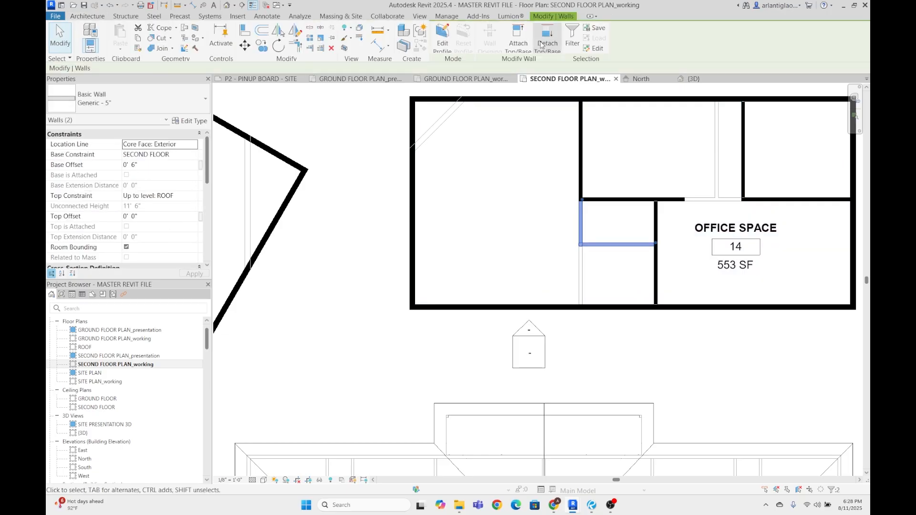
click(603, 266)
scroll(553, 177, up, 2)
click(607, 268)
ctrl+click(667, 313)
- Place a tagged room in the small enclosed space west of OFFICE SPACE
scroll(548, 238, down, 1)
key(r)
key(m)
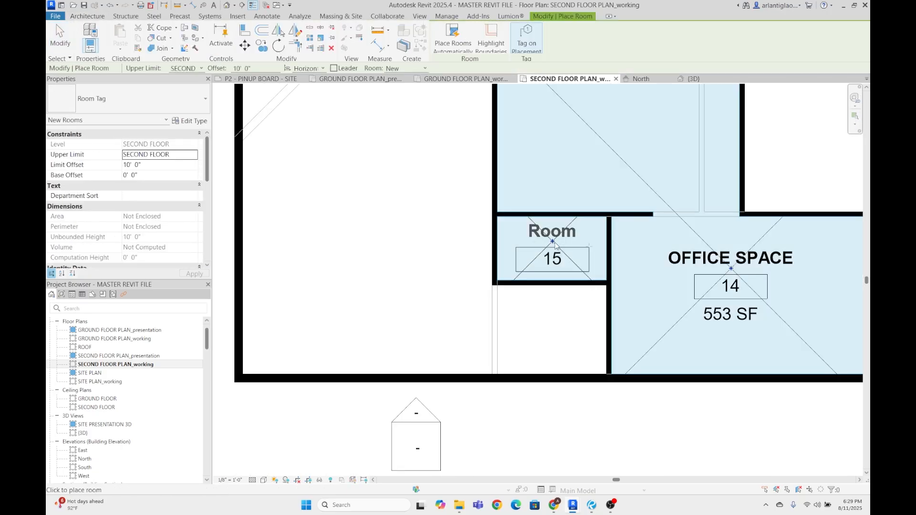
click(554, 260)
click(555, 300)
- Adjust the small room's north and south walls to enlarge it, and align the northeast room's south partition with the north wall
drag(554, 213, 554, 198)
drag(542, 275, 541, 267)
key(a)
key(l)
click(520, 204)
click(678, 229)
key(Escape)
key(Escape)
scroll(811, 177, down, 2)
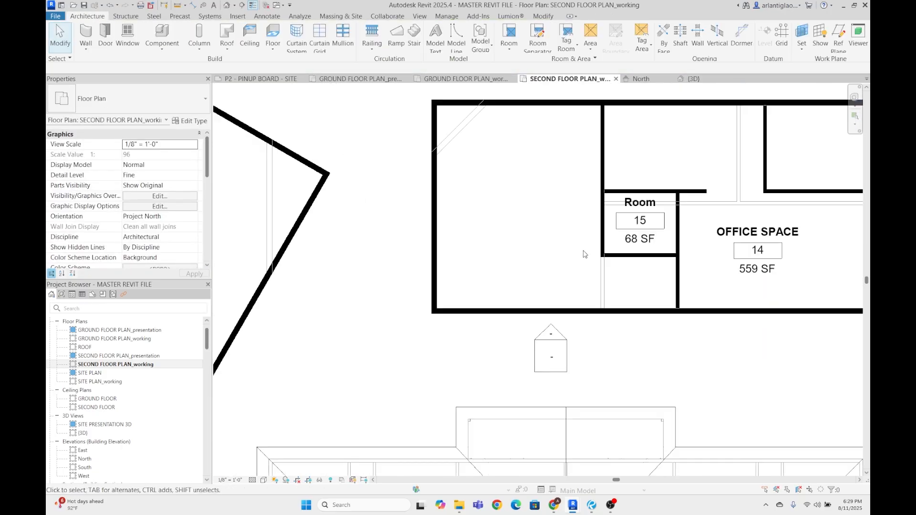
scroll(421, 243, down, 3)
key(r)
key(m)
key(Escape)
key(Escape)
- Look over the new two-storey buildings in the {3D} view
middle_drag(282, 301, 495, 251)
drag(548, 395, 461, 174)
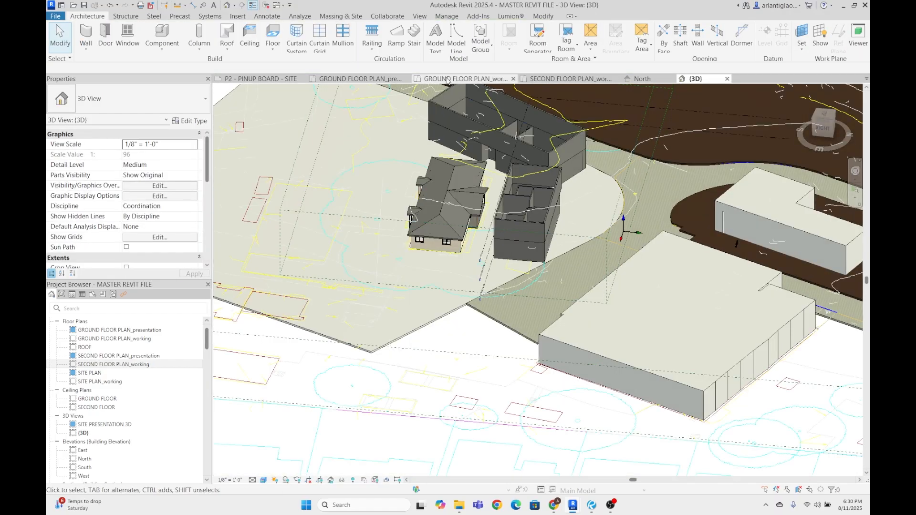
- In GROUND FLOOR PLAN_working, start a Generic - 12" floor boundary on the GROUND FLOOR level
click(447, 79)
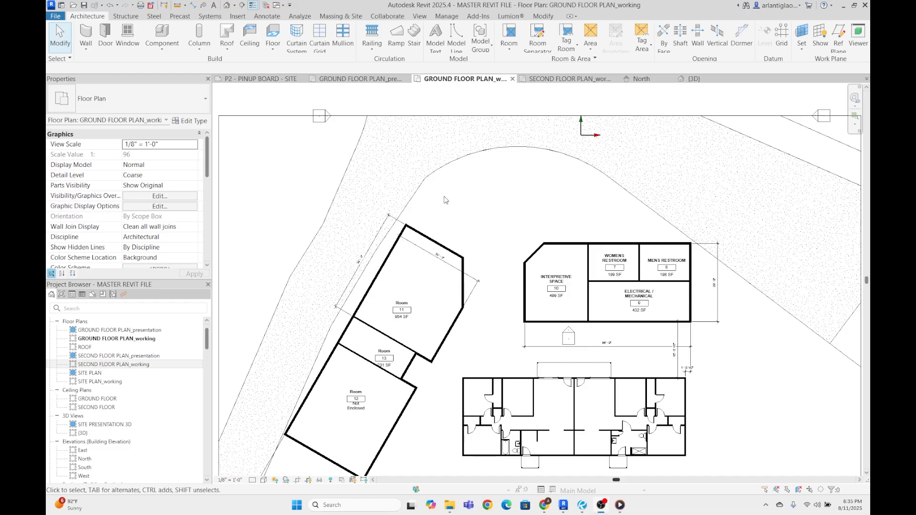
scroll(453, 226, down, 2)
scroll(471, 226, up, 1)
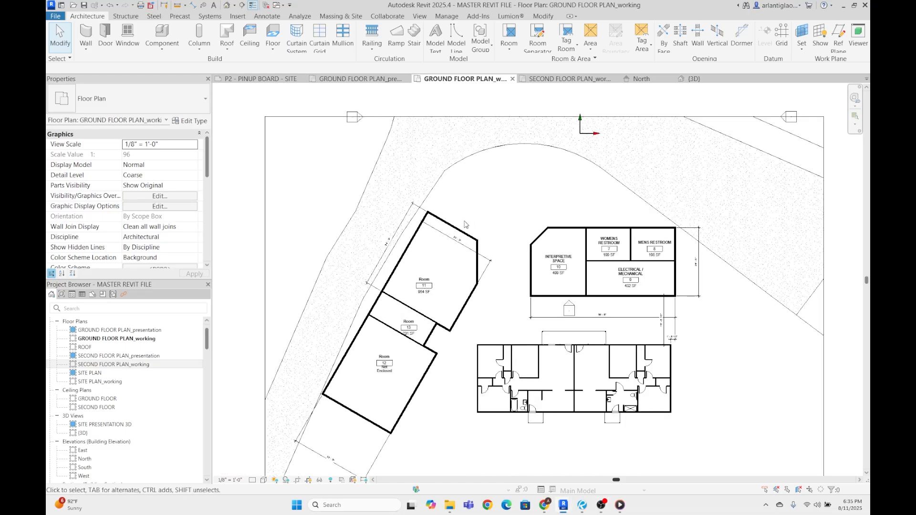
scroll(665, 273, down, 2)
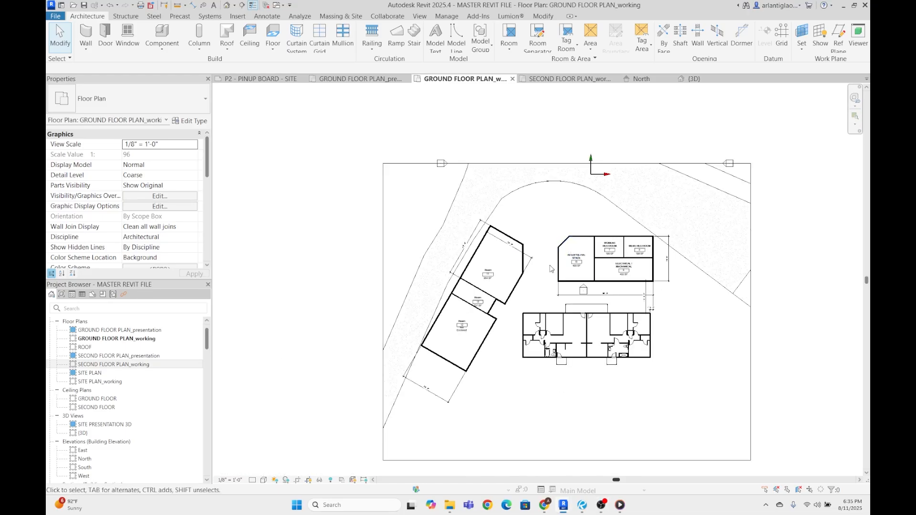
scroll(615, 277, up, 2)
scroll(518, 249, up, 1)
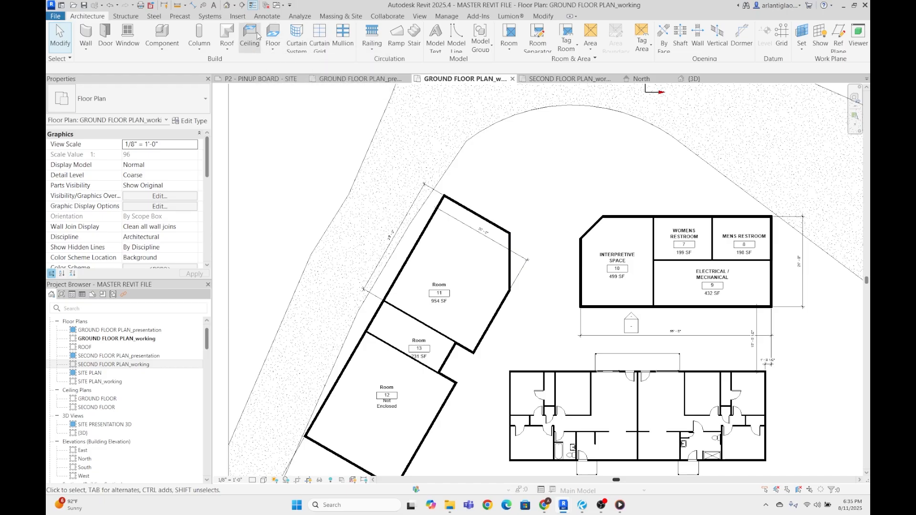
click(273, 32)
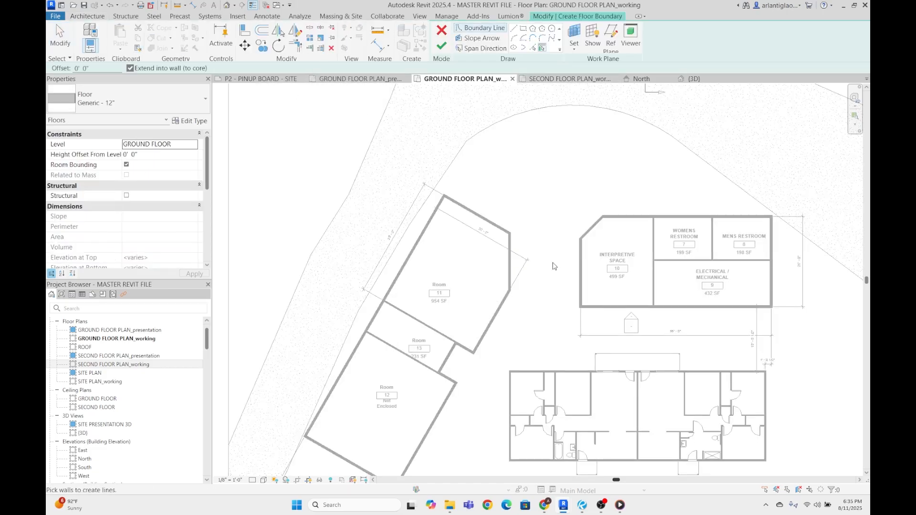
middle_drag(519, 271, 509, 233)
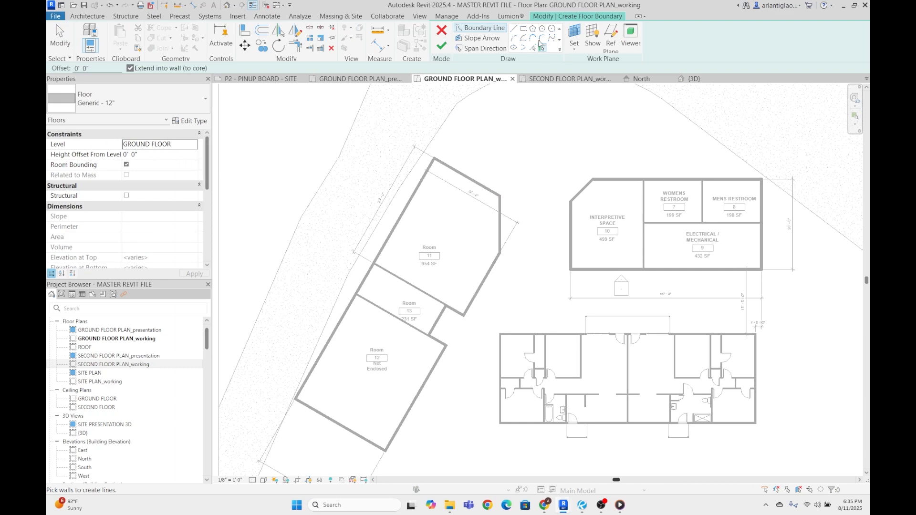
click(514, 28)
scroll(458, 171, up, 6)
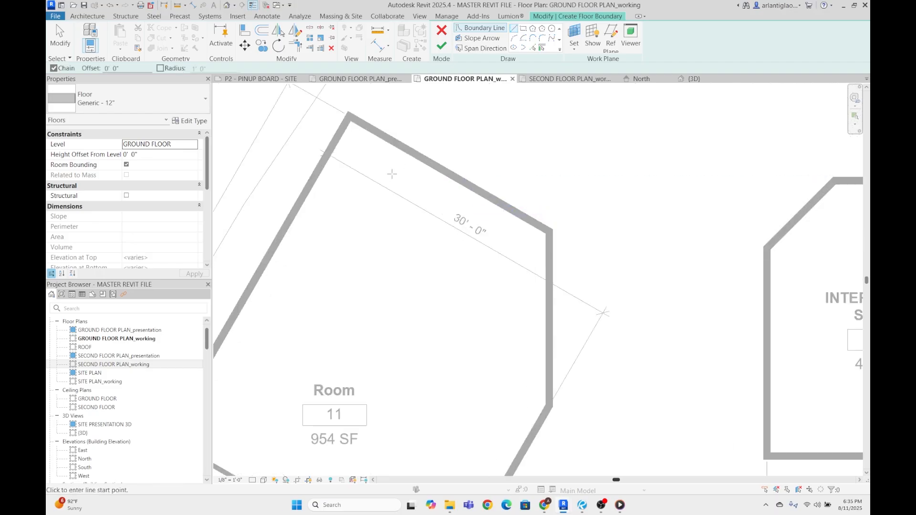
scroll(334, 168, down, 3)
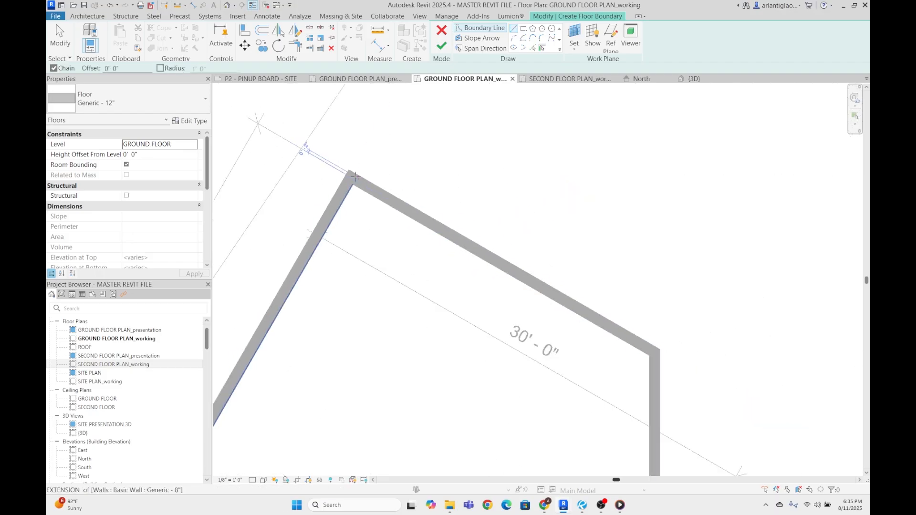
scroll(356, 182, up, 3)
scroll(355, 182, up, 3)
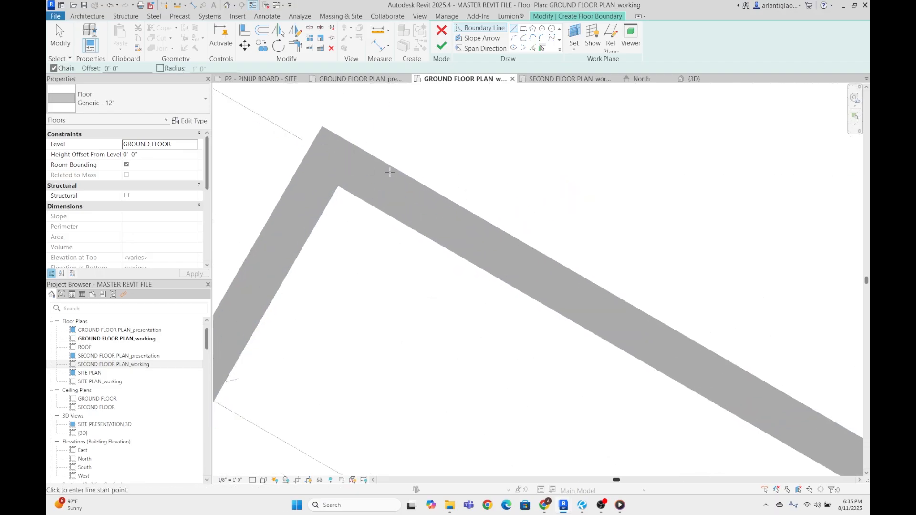
click(300, 361)
key(Escape)
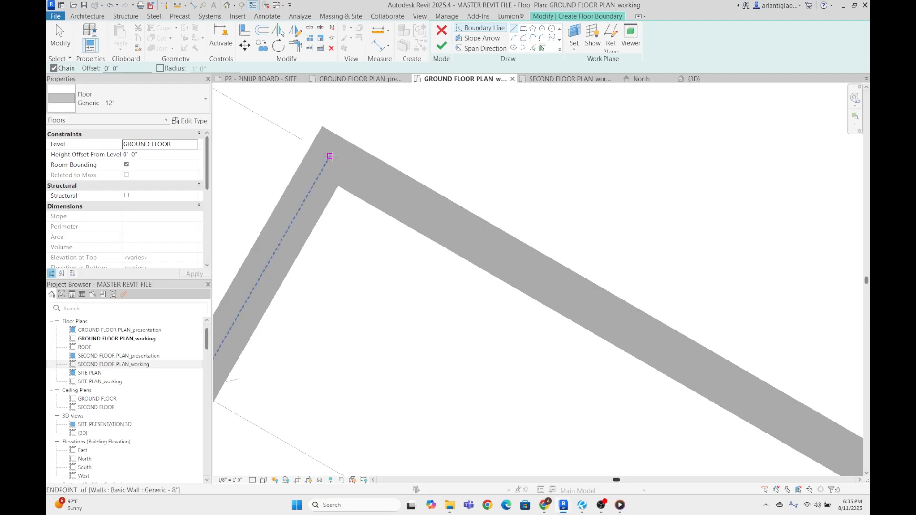
- Sketch floor boundary lines from the centrelines of the north, west, northeast and east walls around Room 11 using Pick Lines
scroll(507, 118, down, 3)
click(532, 48)
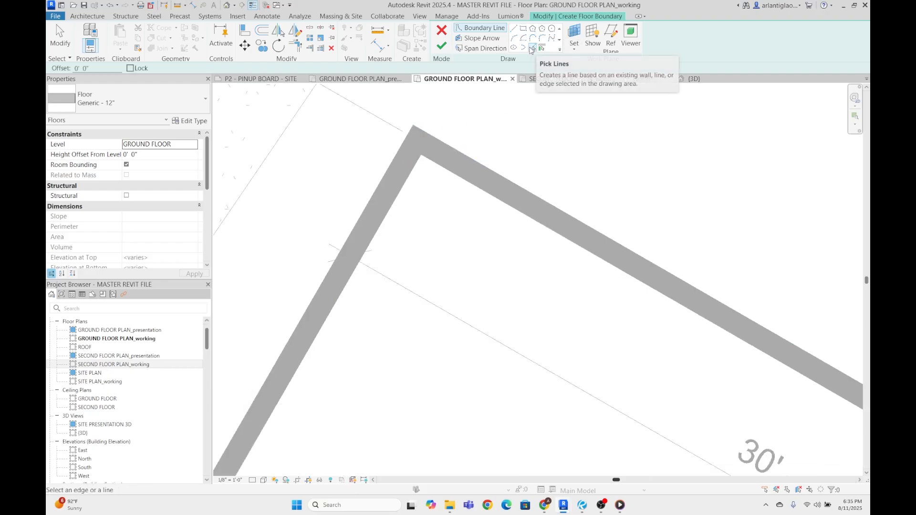
click(439, 150)
click(402, 162)
scroll(403, 164, down, 3)
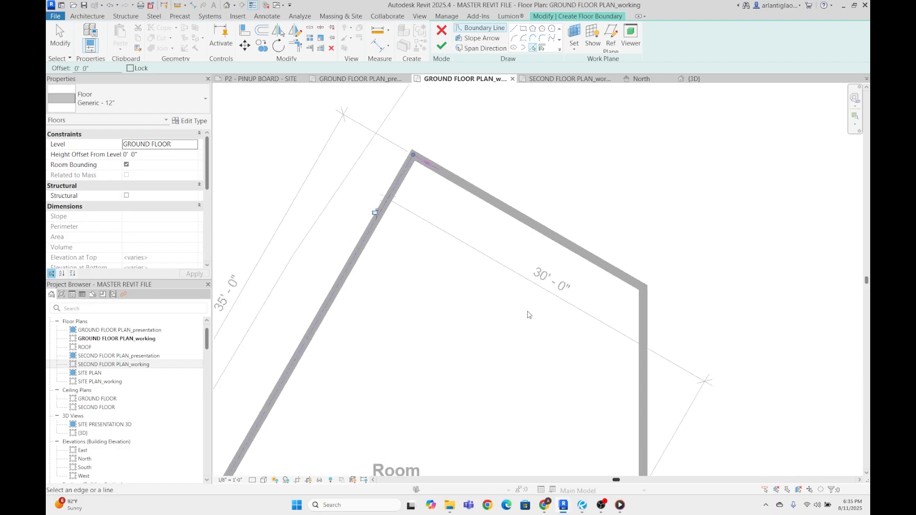
middle_drag(527, 312, 536, 197)
scroll(658, 280, up, 1)
click(647, 296)
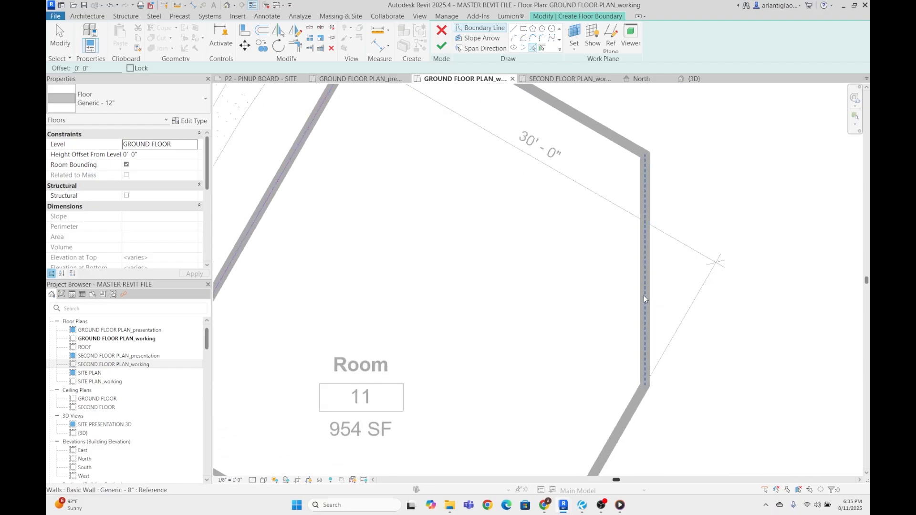
click(630, 406)
- Add floor boundary lines from the centrelines of Room 13's east wall and Room 11's short exposed south wall
scroll(630, 407, down, 5)
middle_drag(556, 458, 618, 237)
scroll(577, 276, up, 6)
scroll(613, 147, up, 3)
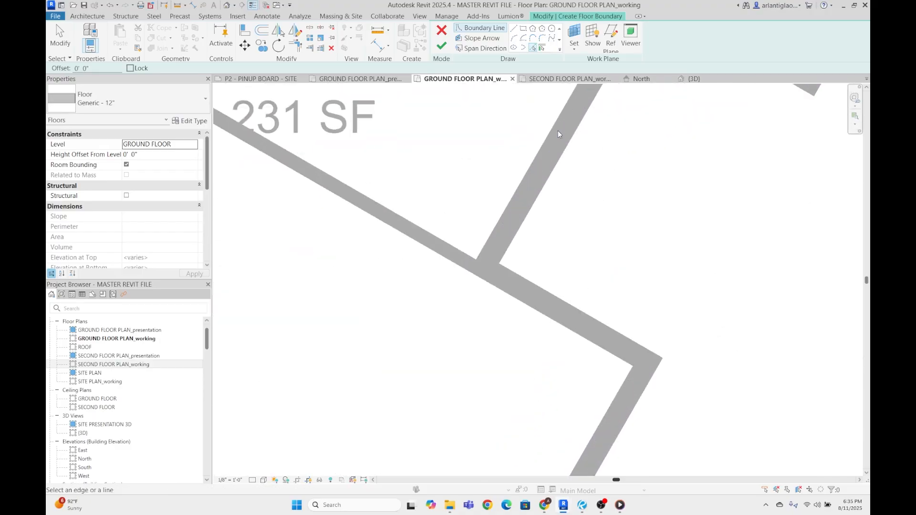
click(565, 135)
middle_drag(661, 120, 488, 357)
click(549, 270)
- Add floor boundary lines from the centrelines of Room 12's exposed north, east and south walls
middle_drag(467, 396, 584, 135)
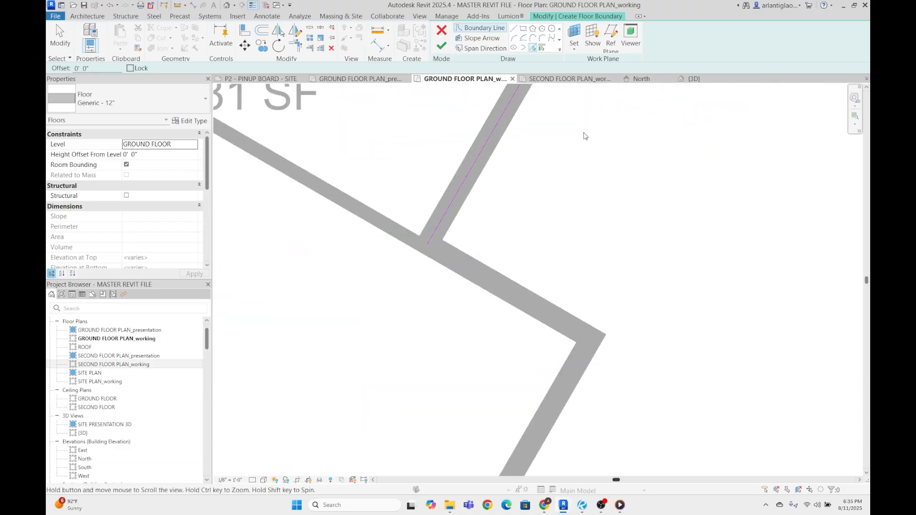
click(478, 276)
click(572, 371)
scroll(523, 379, down, 4)
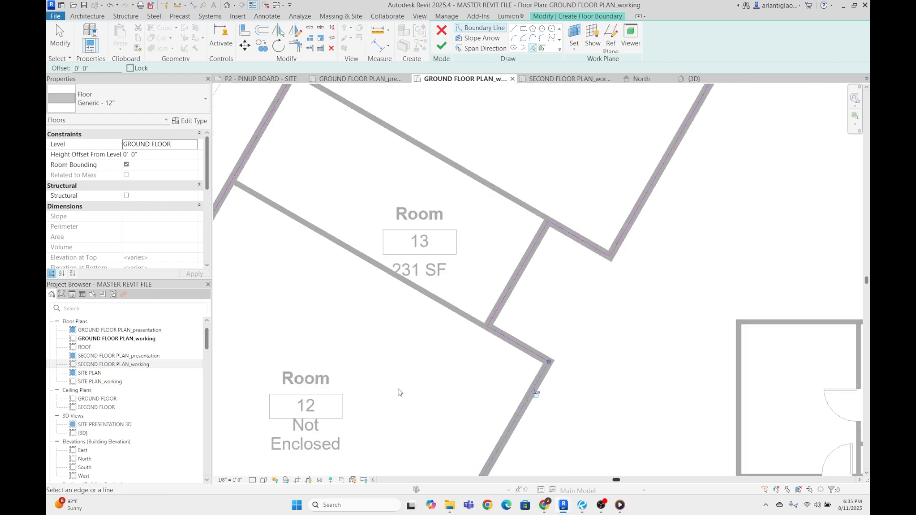
middle_drag(398, 392, 654, 200)
click(357, 409)
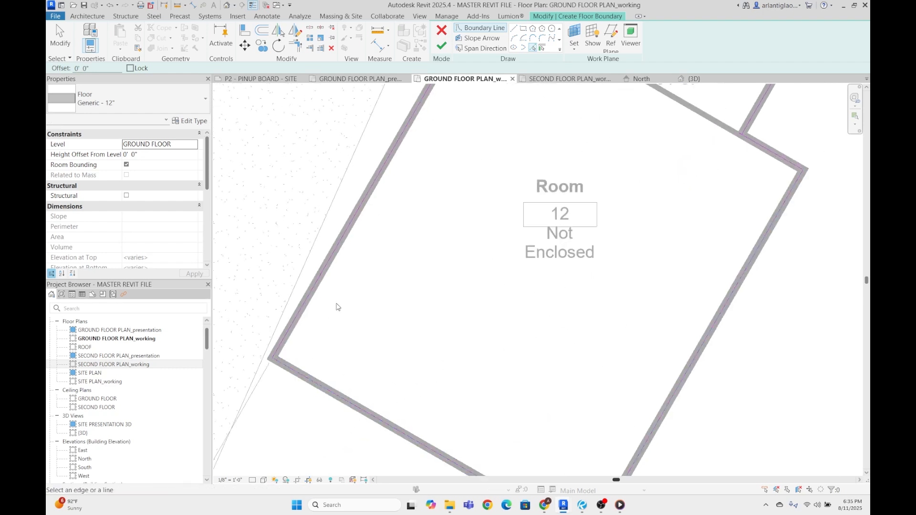
- Trim the floor boundary lines into a corner at Room 12's northeast corner using Trim/Extend to Corner
key(t)
key(r)
scroll(295, 337, up, 3)
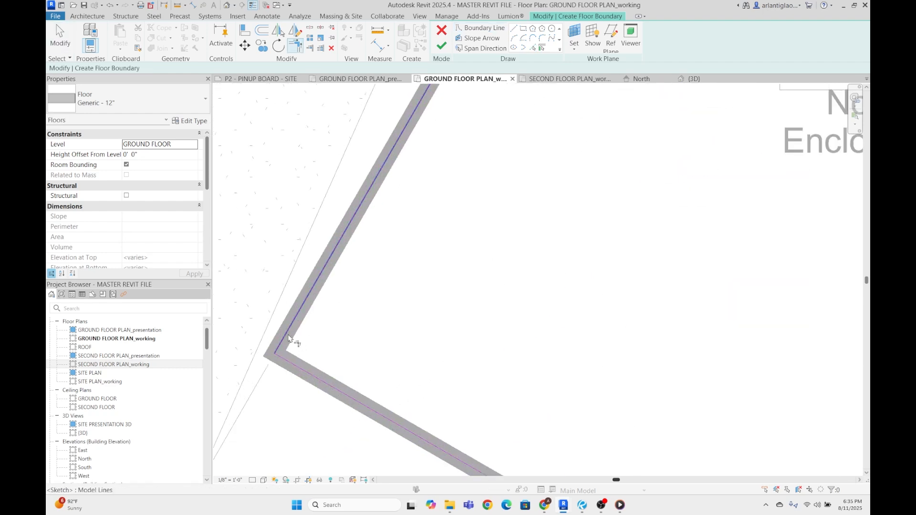
middle_drag(626, 351, 394, 181)
middle_drag(545, 396, 310, 260)
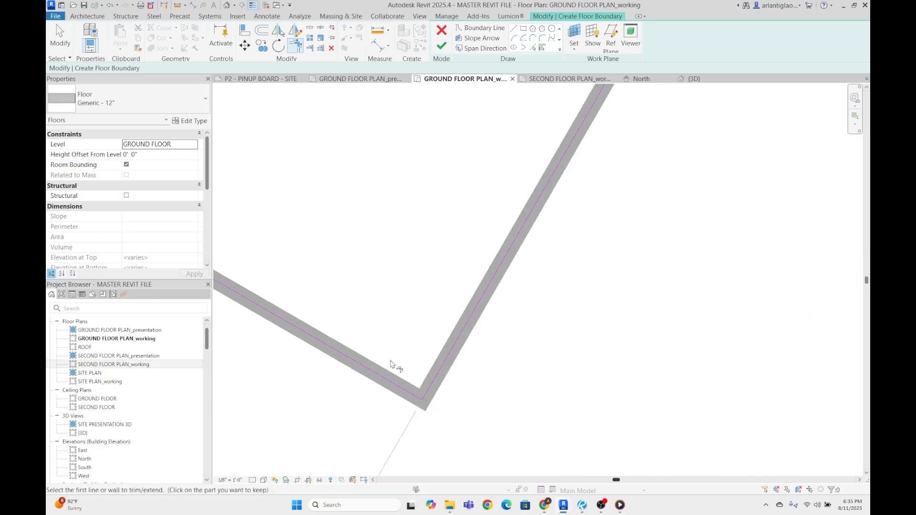
scroll(551, 205, down, 5)
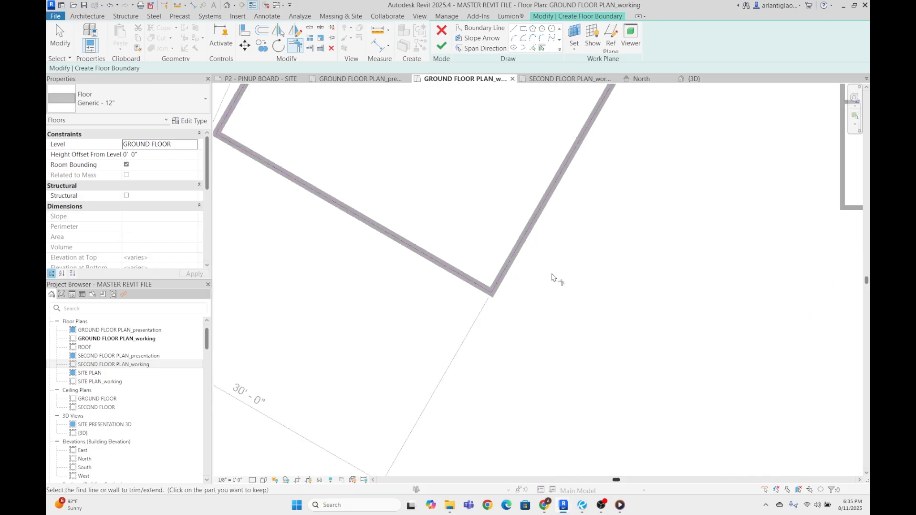
scroll(515, 342, down, 1)
middle_drag(525, 332, 417, 505)
scroll(535, 239, up, 3)
click(546, 192)
click(543, 181)
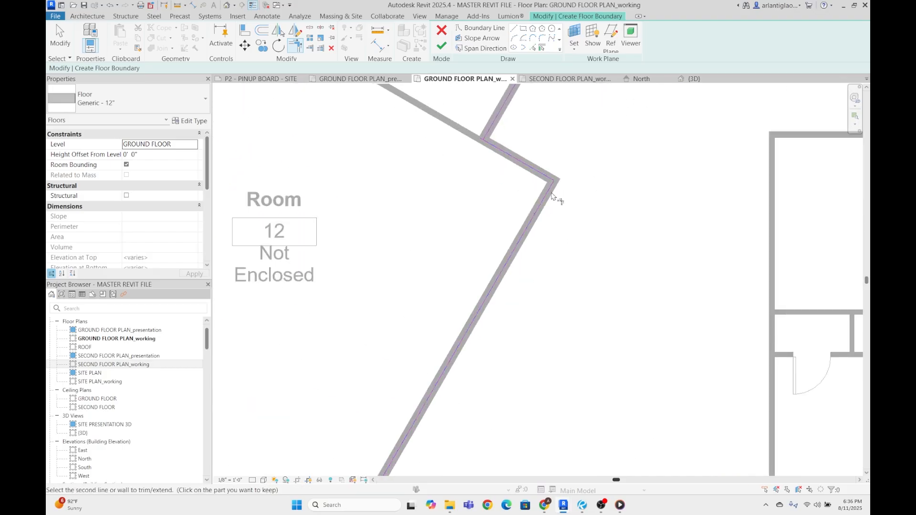
middle_drag(561, 123, 451, 309)
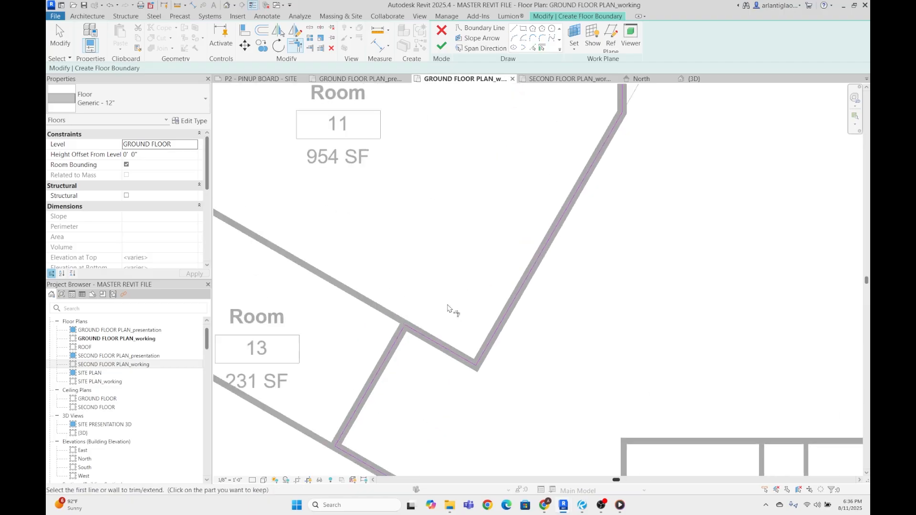
scroll(525, 334, down, 2)
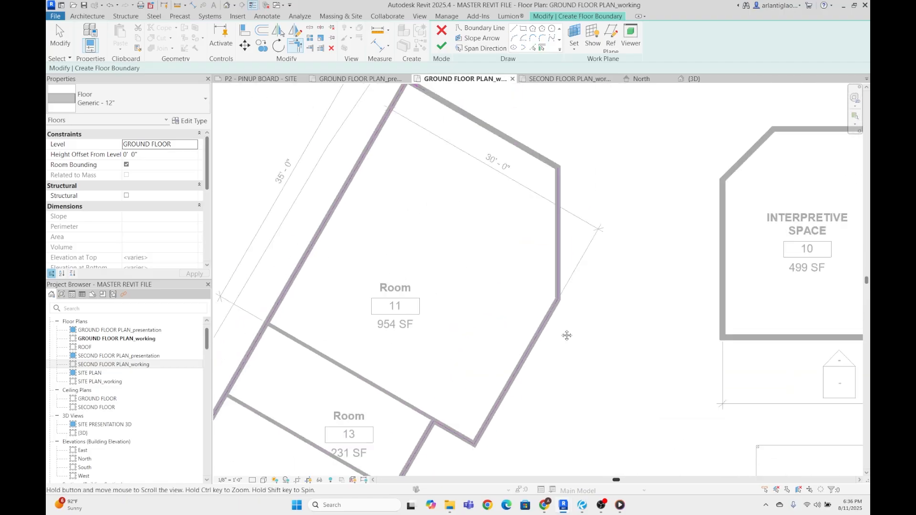
- Extend Room 11's north boundary line to a corner with the boundary line of its east wall
scroll(410, 253, up, 5)
click(410, 260)
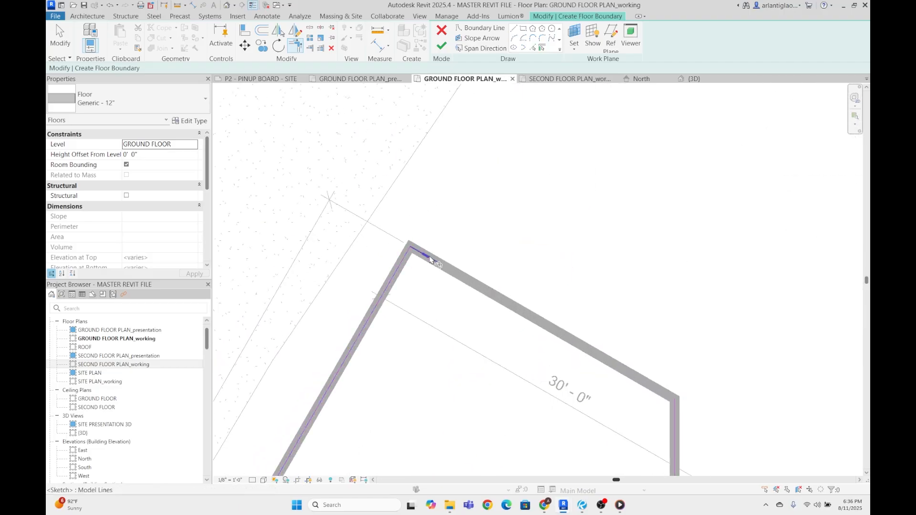
click(667, 405)
scroll(666, 405, down, 2)
scroll(607, 208, up, 2)
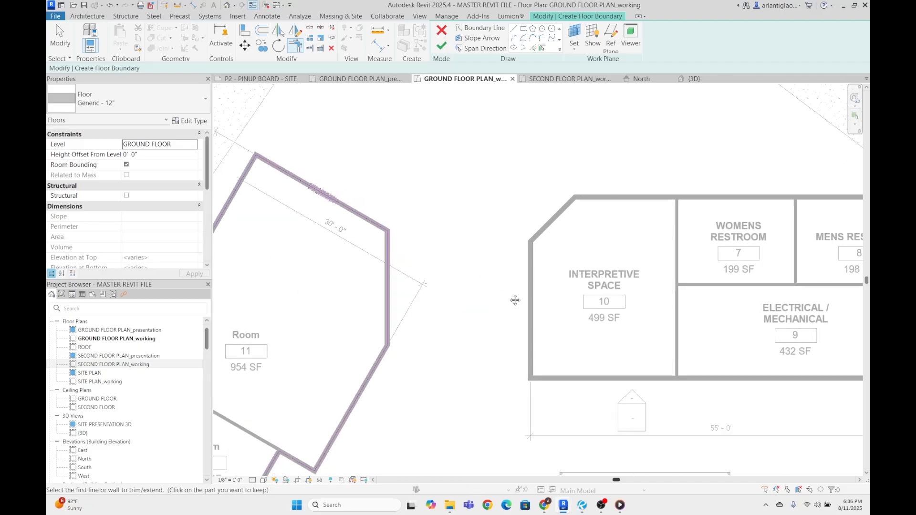
- Add floor boundary lines from the exterior wall centrelines of the Interpretive Space and restroom building using Pick Lines
middle_drag(515, 300, 199, 271)
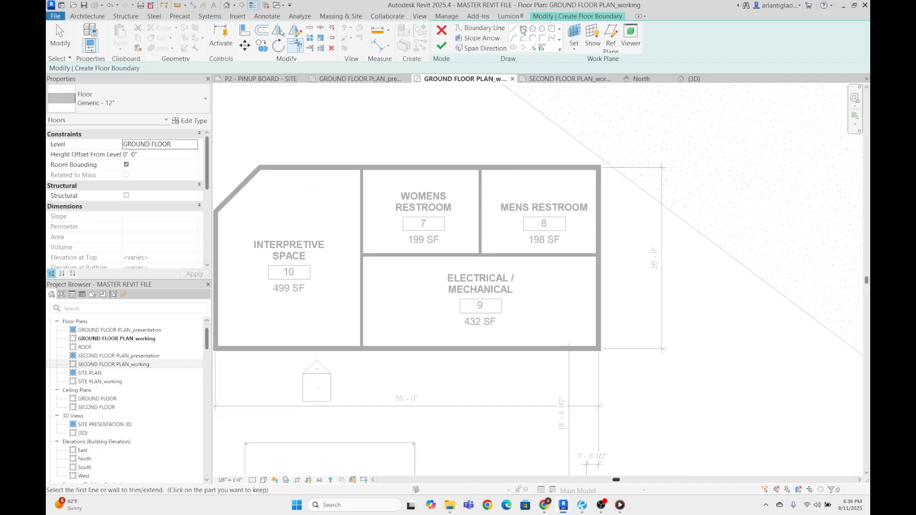
click(534, 49)
scroll(462, 266, up, 5)
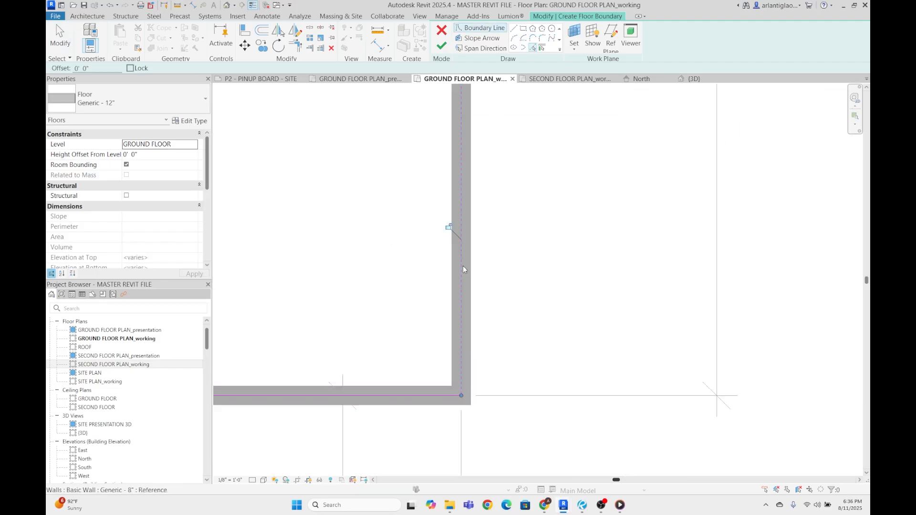
key(Escape)
scroll(464, 263, down, 4)
scroll(499, 187, up, 2)
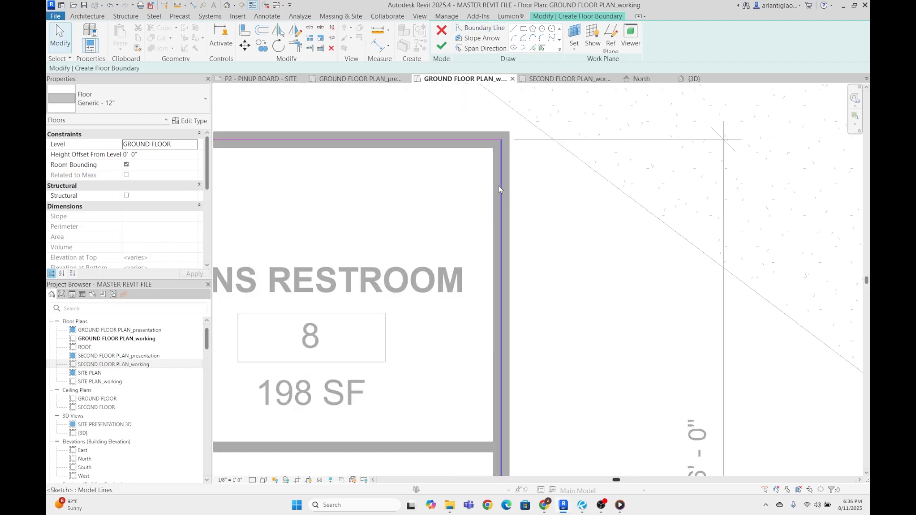
scroll(388, 234, down, 2)
middle_drag(387, 234, 530, 180)
scroll(289, 167, up, 1)
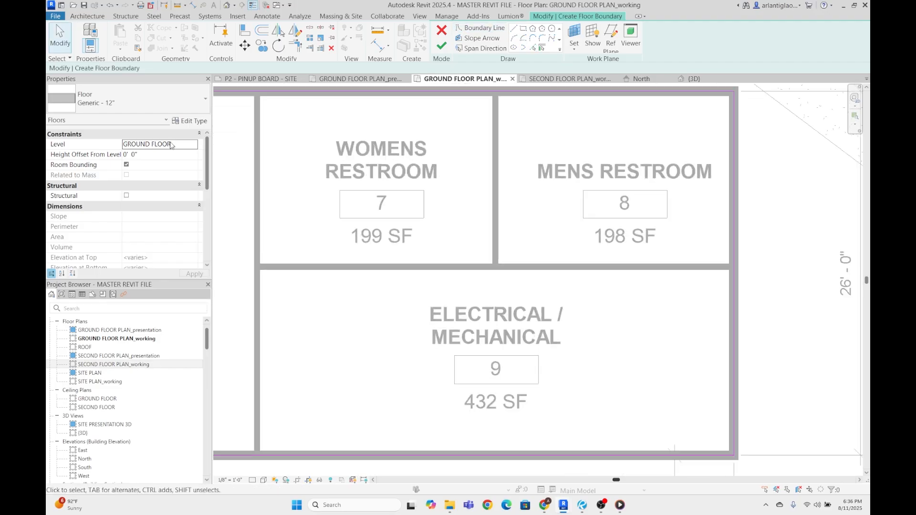
scroll(316, 167, down, 3)
middle_drag(343, 183, 529, 133)
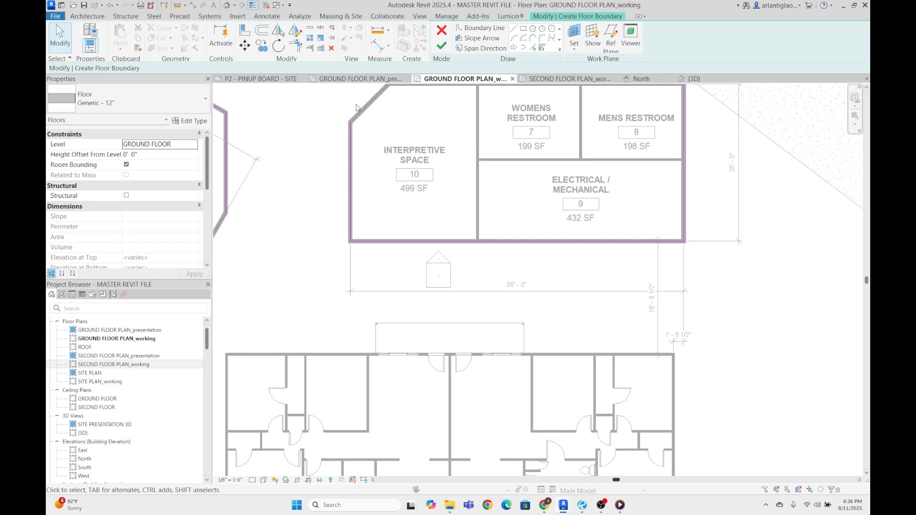
- Change the floor type to 4" Concrete Slab, finish the ground-floor boundary sketch and deselect the floor
click(143, 100)
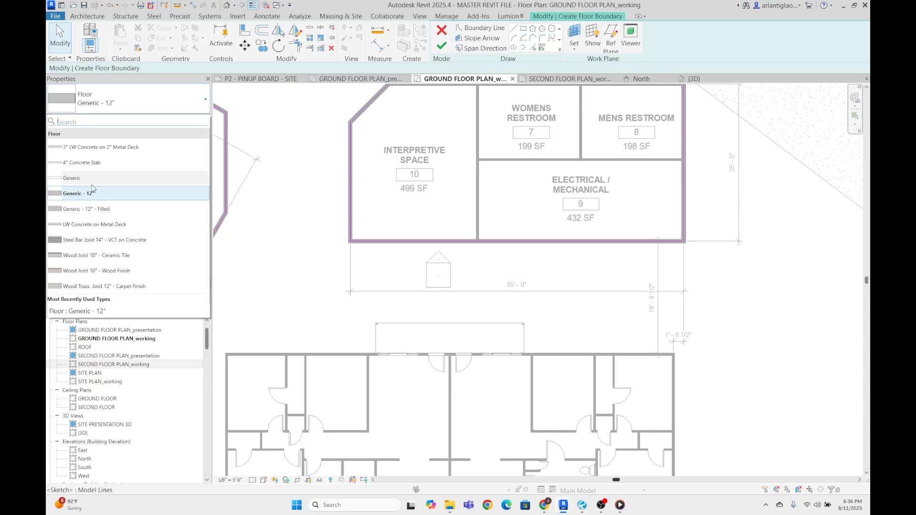
click(116, 163)
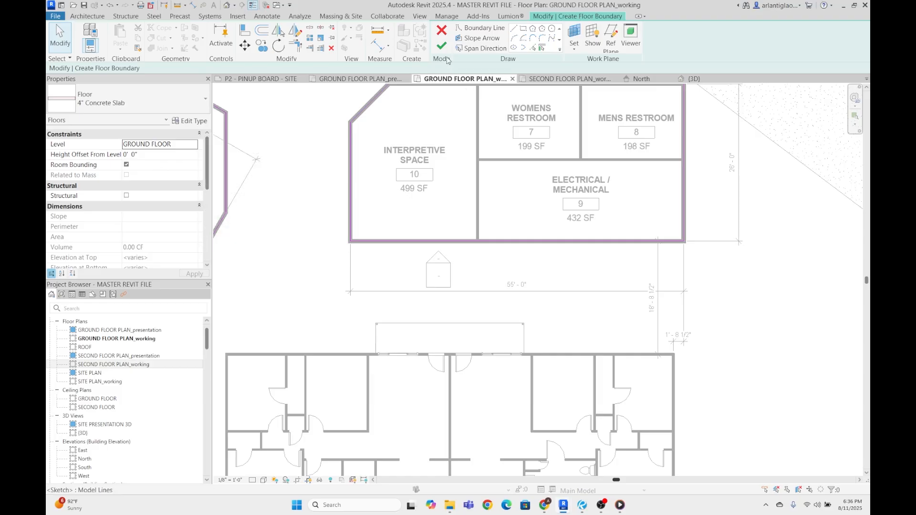
middle_drag(380, 208, 635, 236)
scroll(635, 236, down, 2)
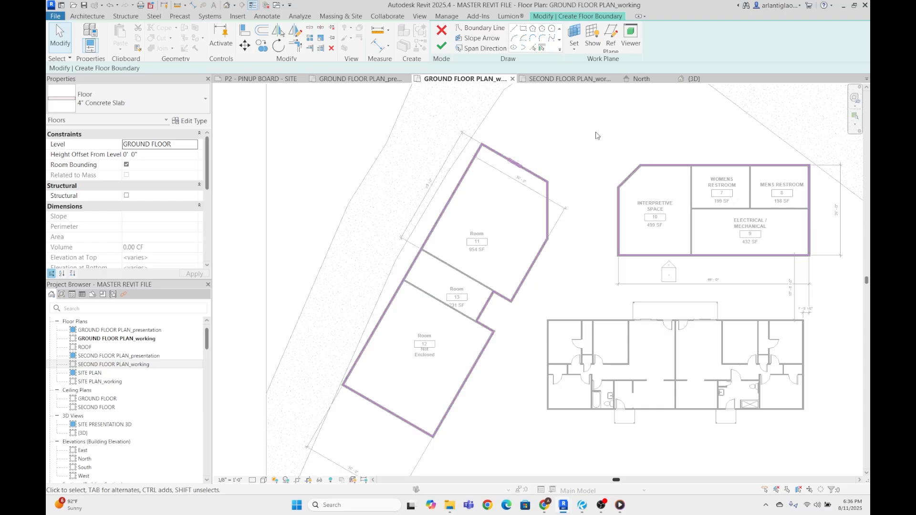
click(446, 47)
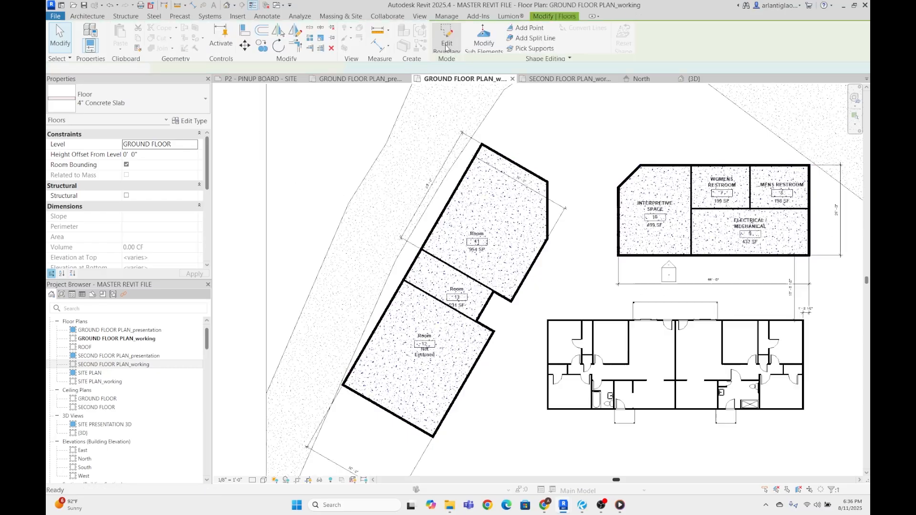
scroll(572, 227, down, 4)
scroll(571, 222, up, 3)
scroll(571, 222, up, 2)
key(Escape)
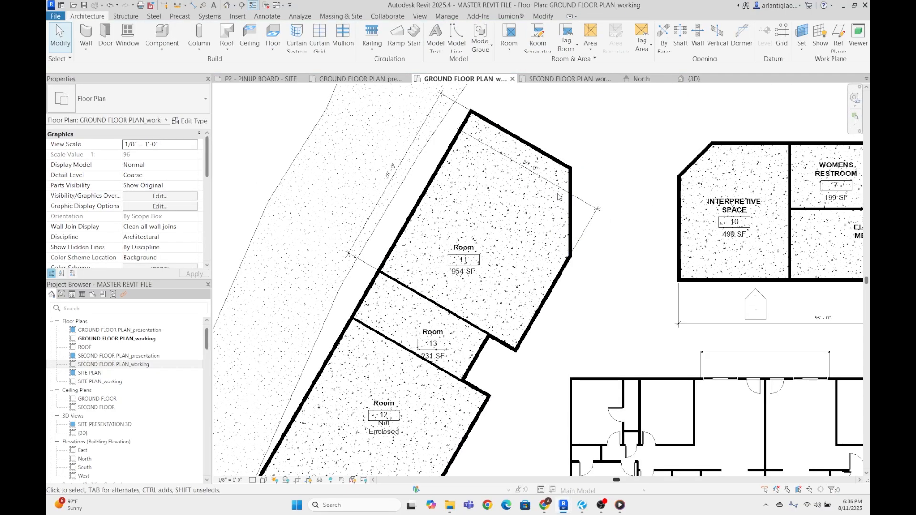
- Examine the new buildings and their ground-floor slabs in the {3D} view
click(693, 79)
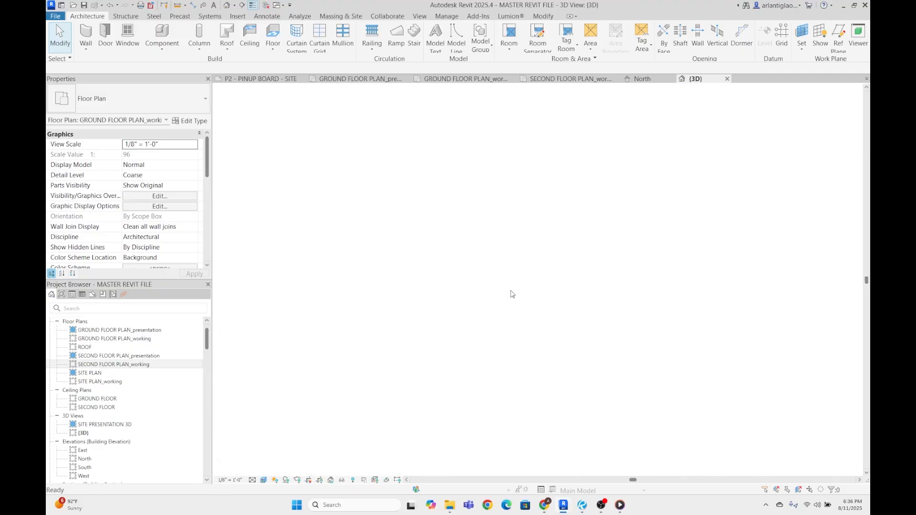
scroll(502, 175, up, 5)
shift+middle_drag(502, 174, 586, 231)
scroll(587, 231, down, 4)
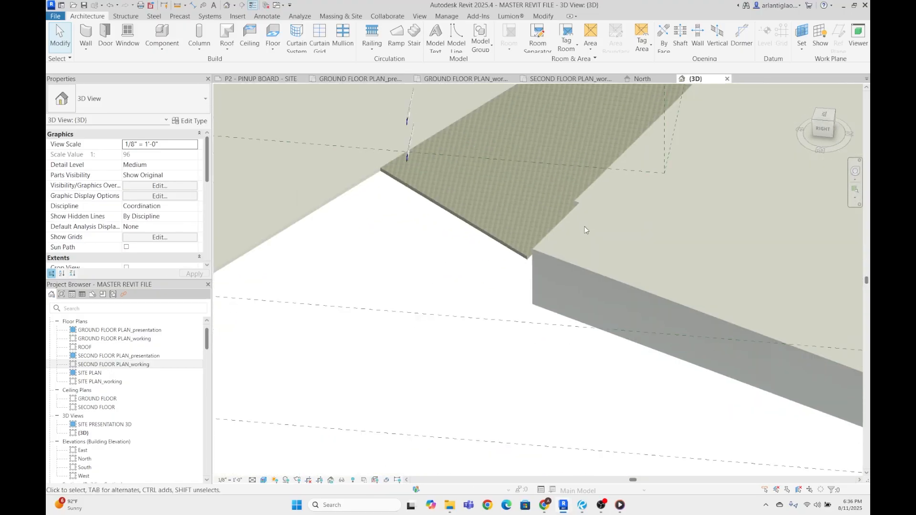
middle_drag(553, 191, 499, 382)
scroll(486, 281, up, 4)
scroll(463, 331, up, 3)
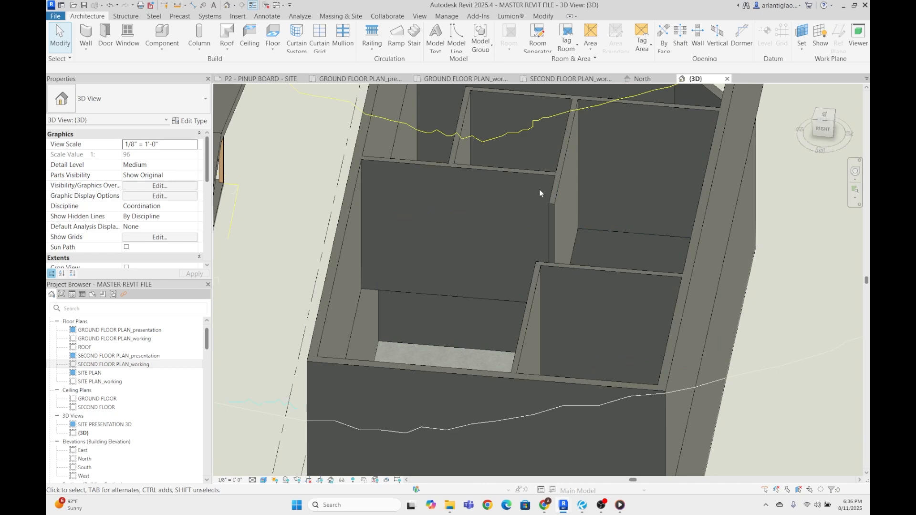
- In SECOND FLOOR PLAN_working, start a floor boundary on the SECOND FLOOR level with the type Generic - 12"
click(355, 79)
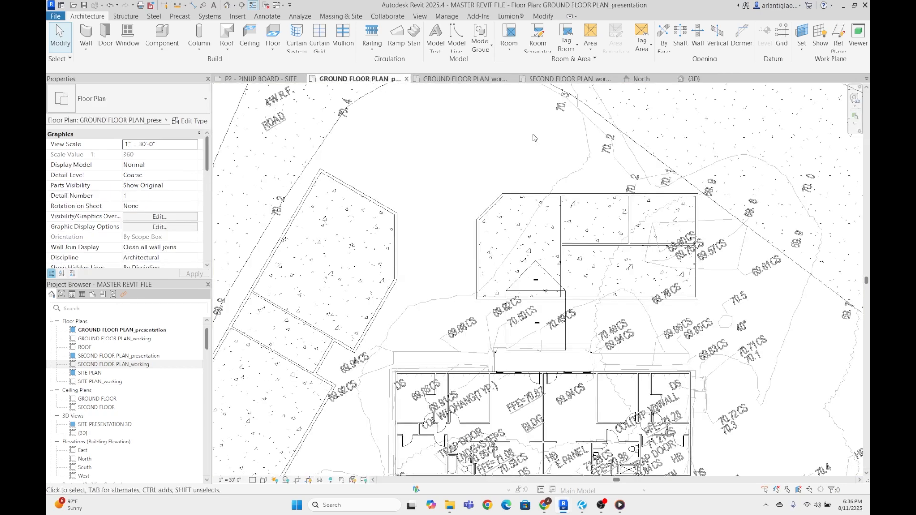
click(465, 79)
click(568, 79)
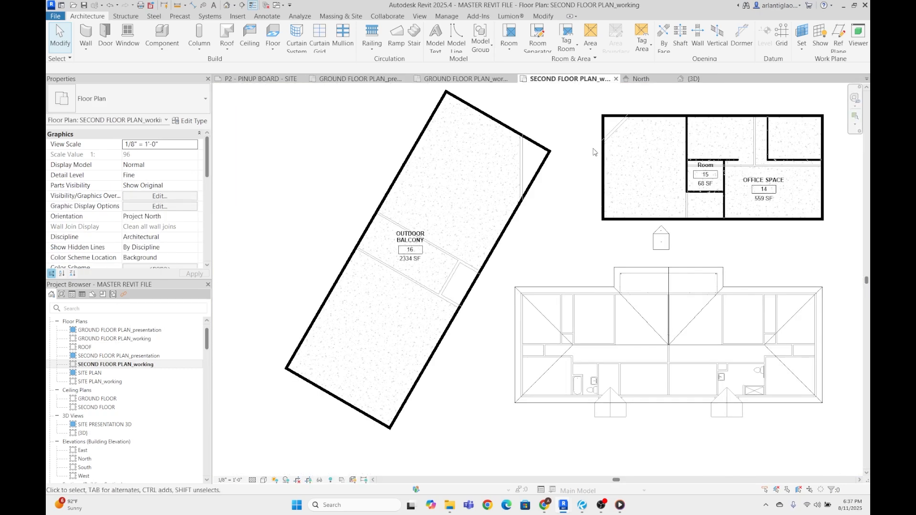
scroll(441, 197, up, 4)
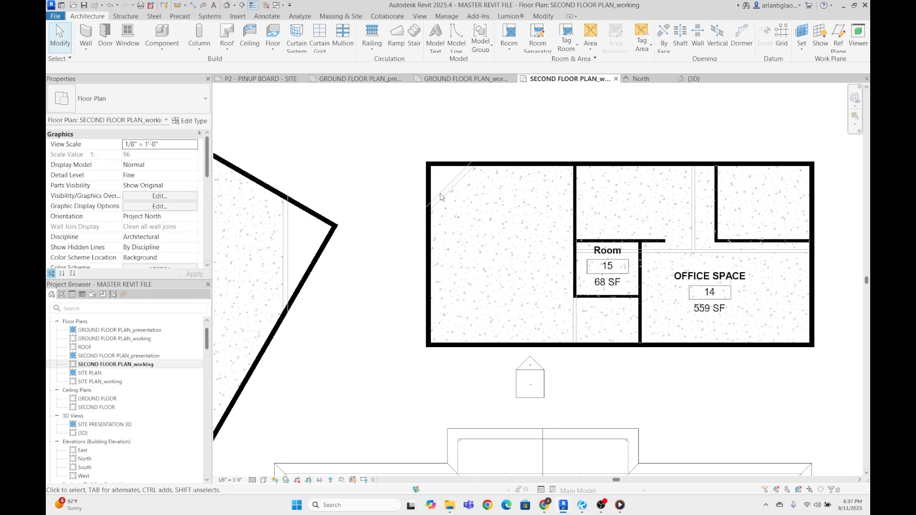
scroll(440, 197, down, 3)
scroll(441, 197, up, 4)
scroll(440, 197, down, 4)
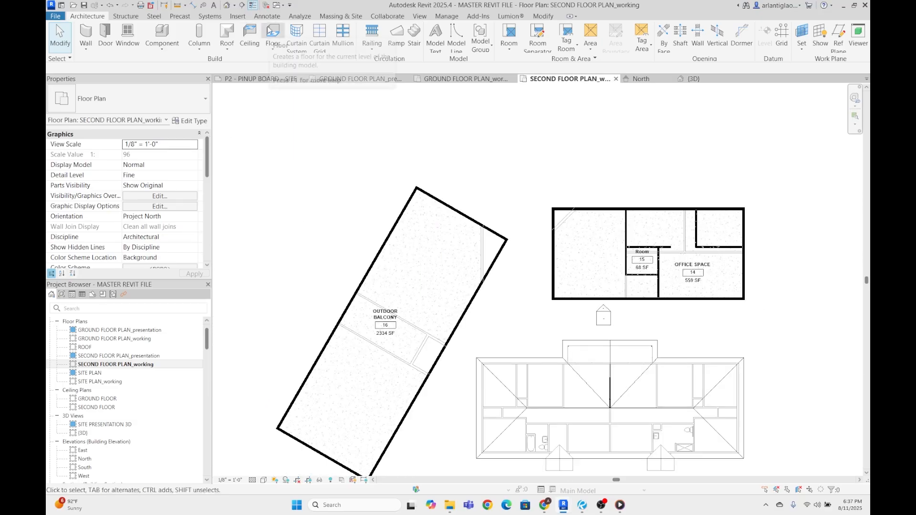
click(270, 31)
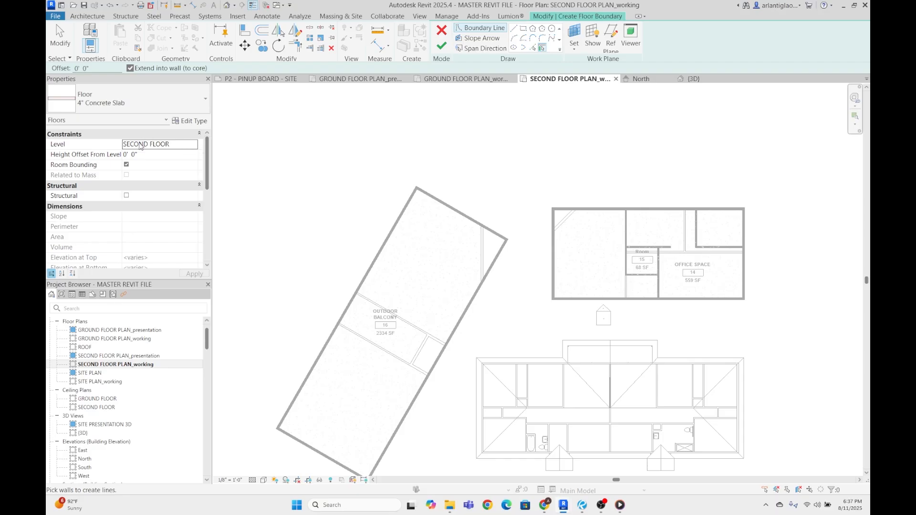
click(160, 102)
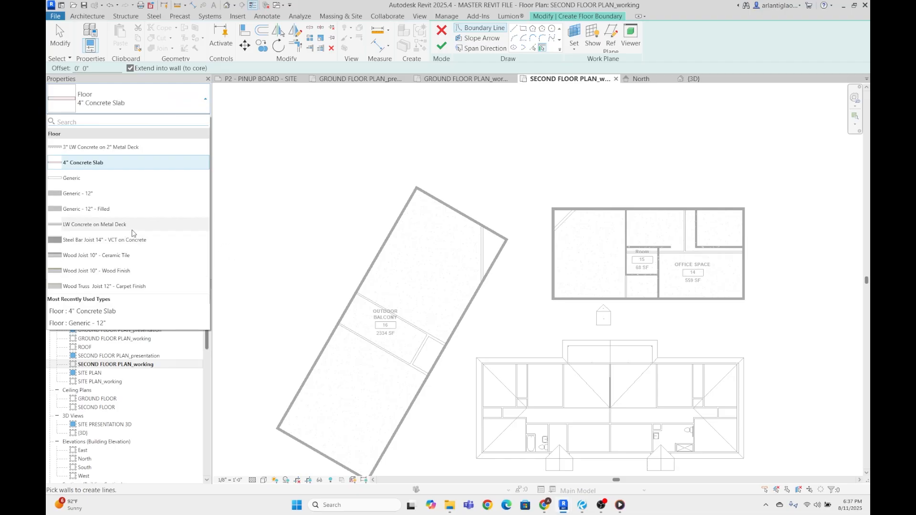
click(139, 196)
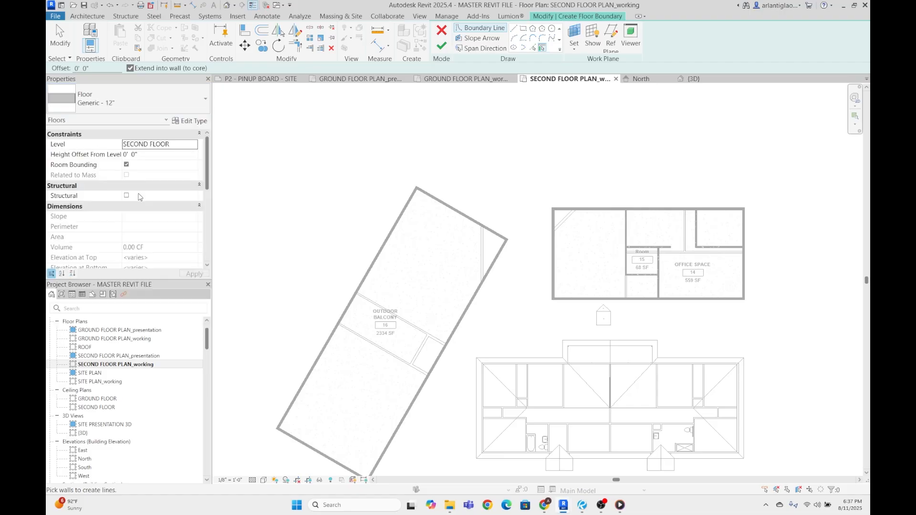
scroll(469, 208, up, 4)
scroll(418, 254, down, 3)
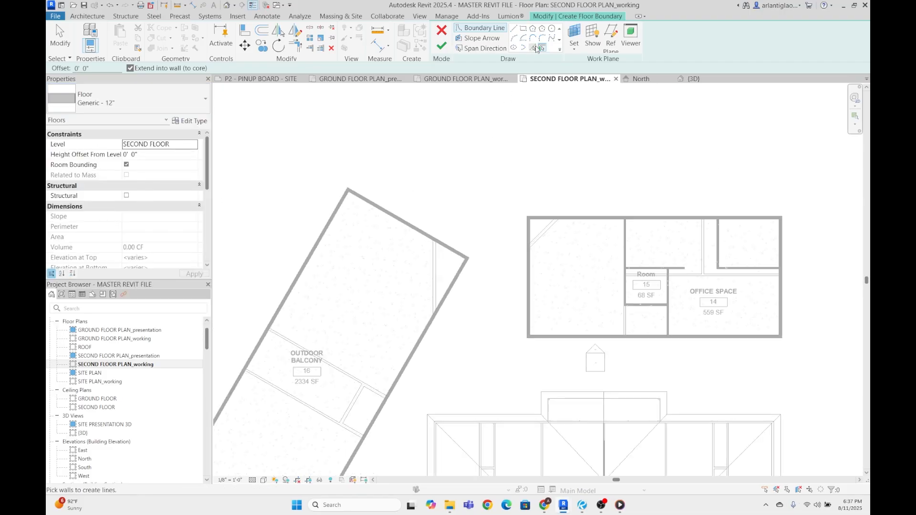
- Sketch floor boundary lines from the centrelines of the Outdoor Balcony's four exterior walls using Pick Lines
click(532, 47)
scroll(373, 180, up, 4)
scroll(372, 179, up, 1)
click(374, 171)
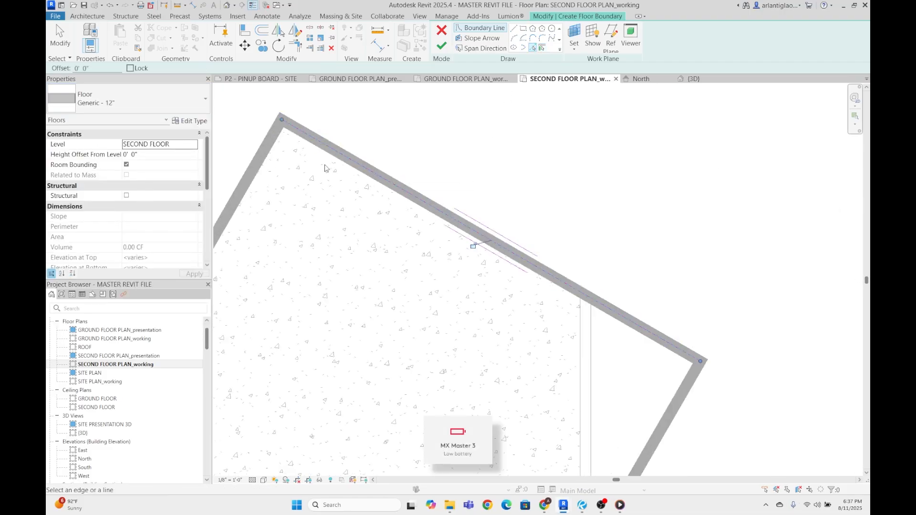
click(274, 139)
middle_drag(711, 302, 707, 293)
click(295, 372)
scroll(667, 296, down, 4)
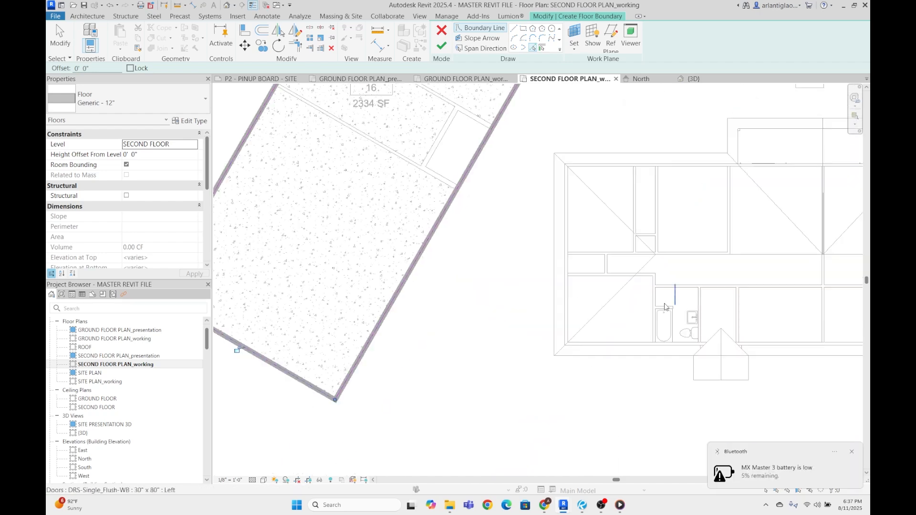
- Add boundary lines from the office building's walls and Room 15's west wall, stretching the latter line to Room 15's southwest corner
scroll(668, 305, up, 4)
click(477, 359)
click(665, 261)
click(530, 231)
scroll(525, 217, down, 2)
key(Escape)
drag(525, 273, 521, 370)
- Draw a boundary line from Room 15's southwest corner west to the centreline of the office building's west wall
click(513, 28)
click(524, 370)
click(271, 370)
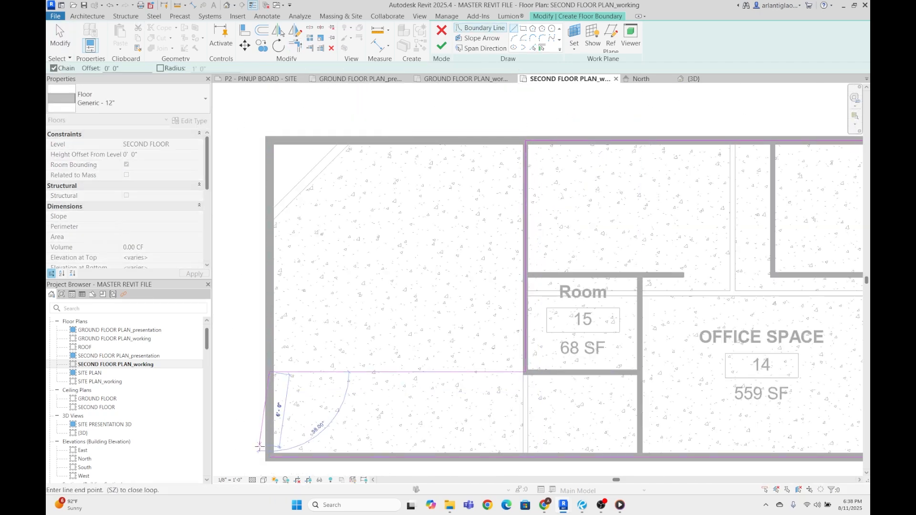
- Finish the second-floor slab, attach the walls reaching its level to its bottom, and clear the selection
scroll(634, 210, down, 7)
click(441, 45)
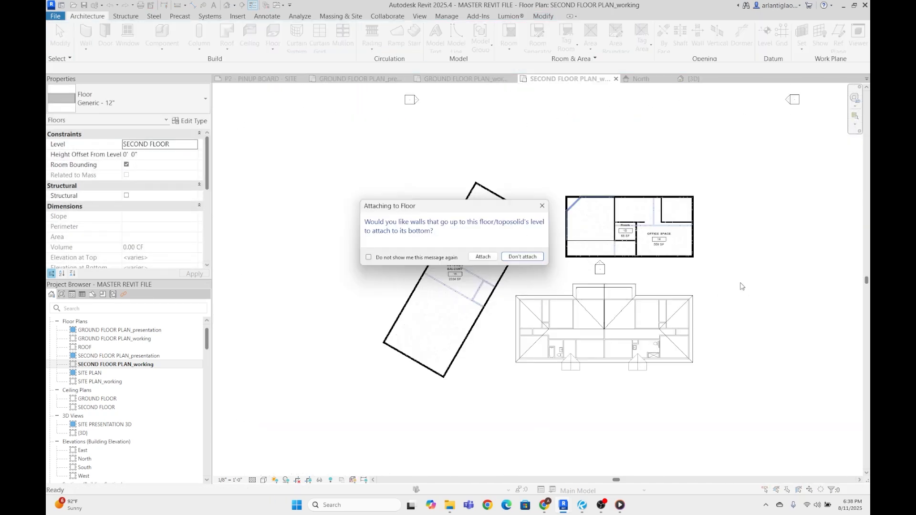
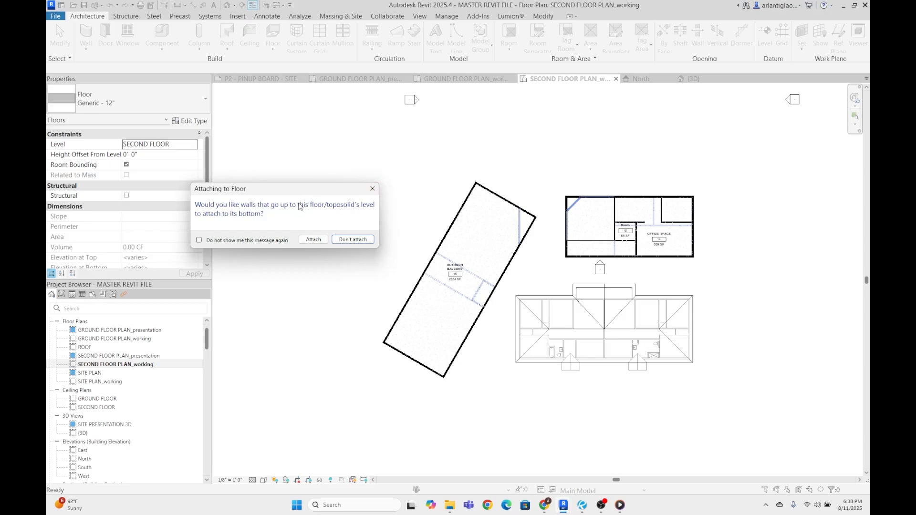
click(321, 238)
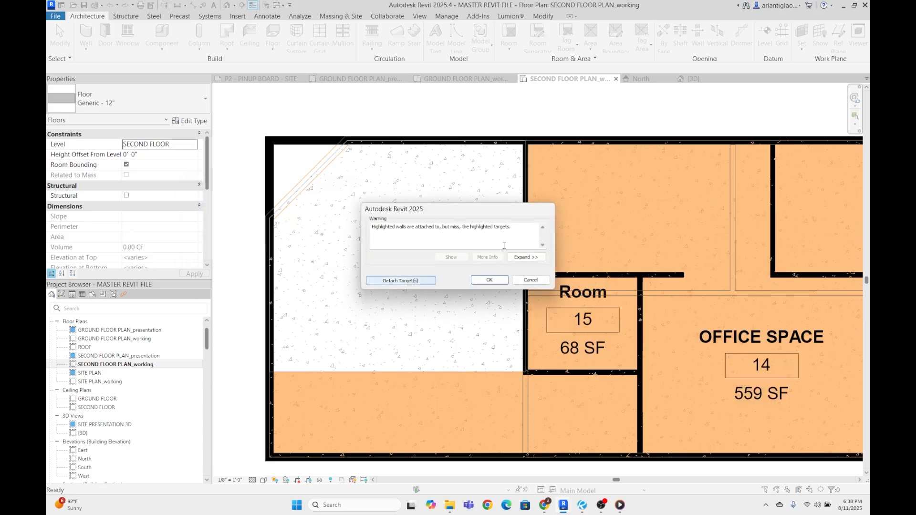
click(490, 280)
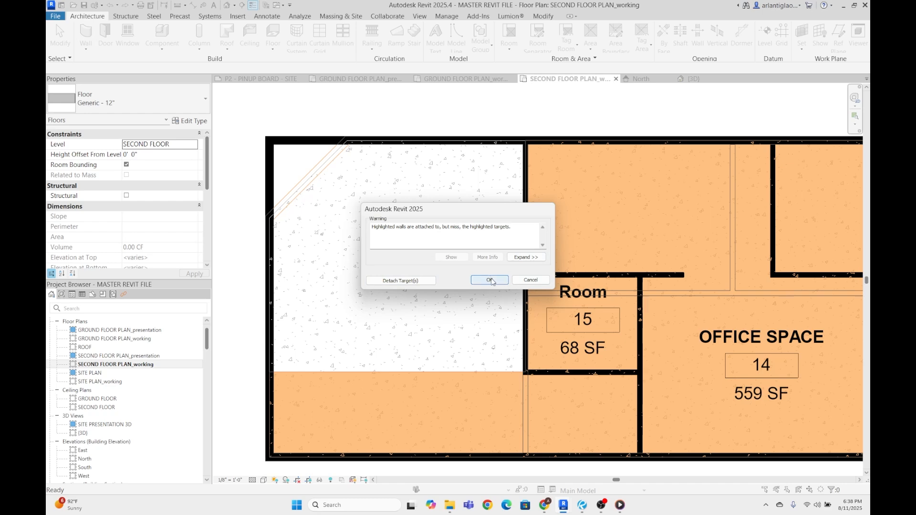
click(548, 138)
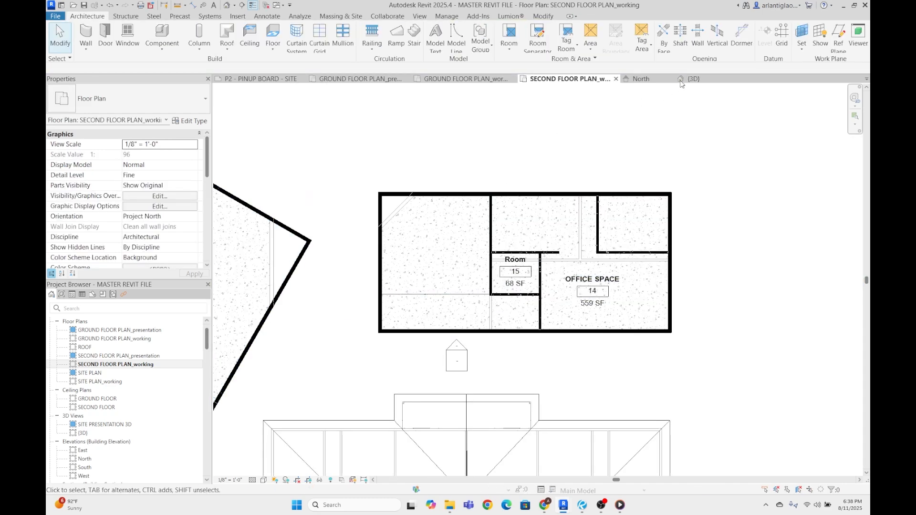
- Examine the new second-floor slab and its fit with the surrounding walls in the {3D} view
click(694, 79)
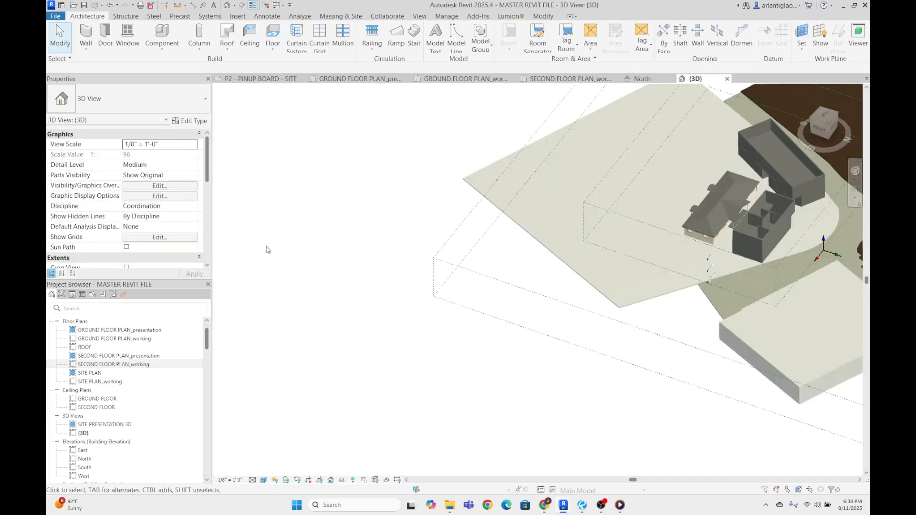
scroll(610, 199, up, 6)
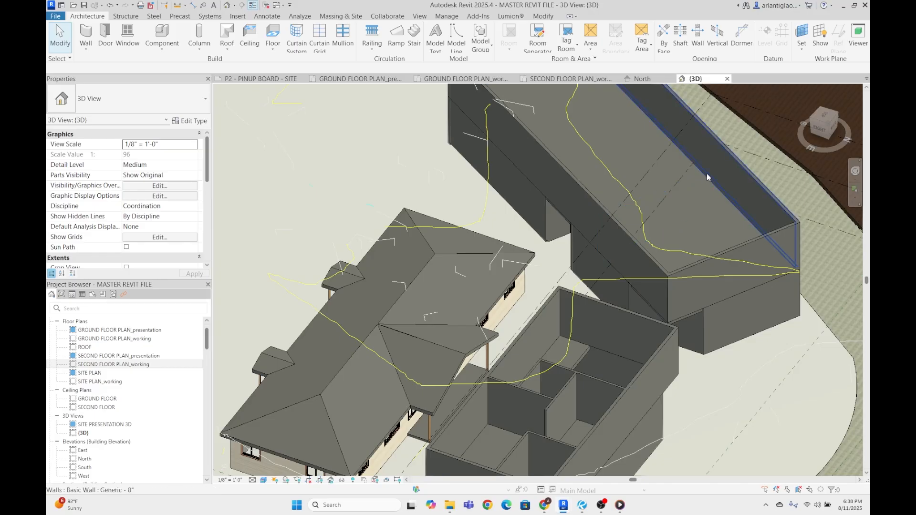
click(688, 316)
scroll(688, 315, up, 5)
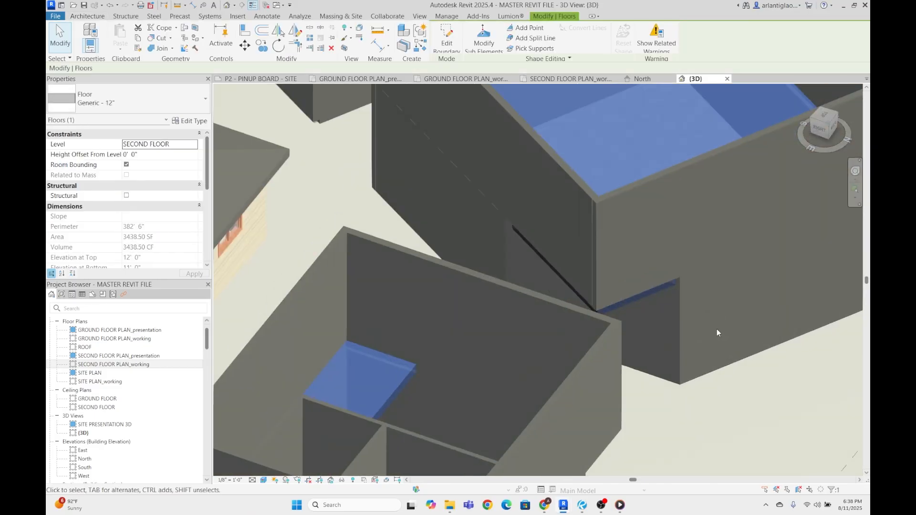
scroll(717, 328, down, 2)
scroll(550, 258, down, 8)
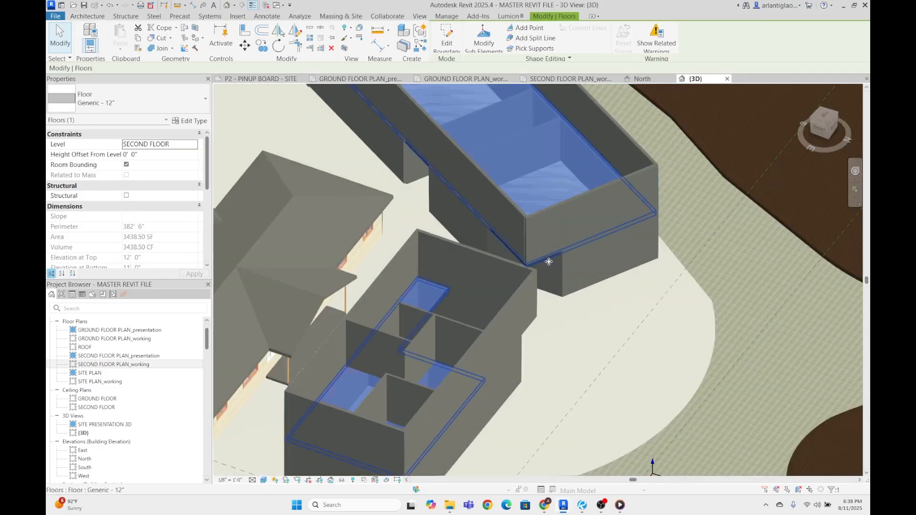
key(Escape)
scroll(533, 291, up, 3)
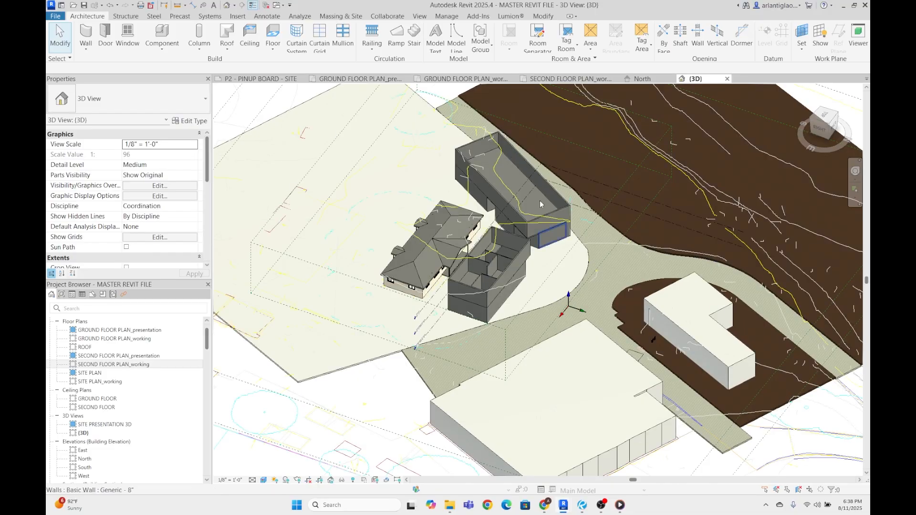
scroll(514, 221, down, 3)
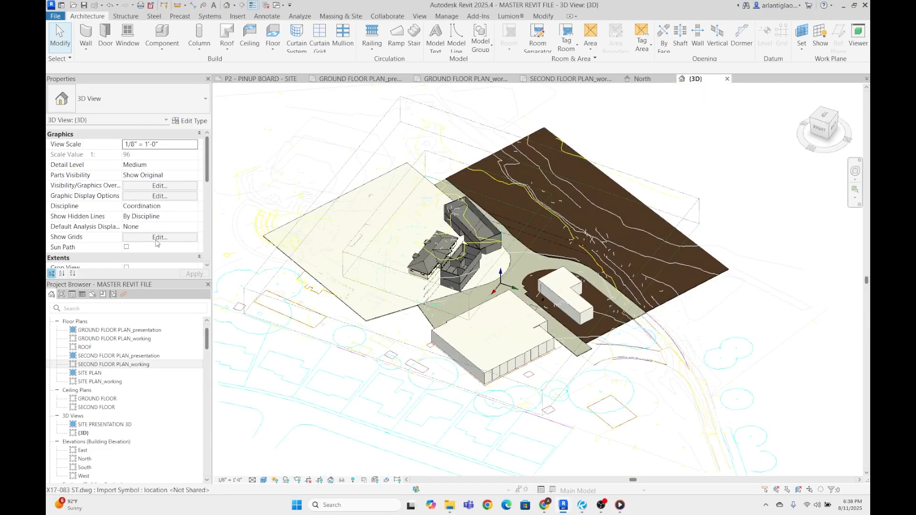
- Try to limit the {3D} view to the OVERALL BUILDING scope box and check the resulting section box
scroll(166, 227, down, 5)
scroll(166, 226, up, 4)
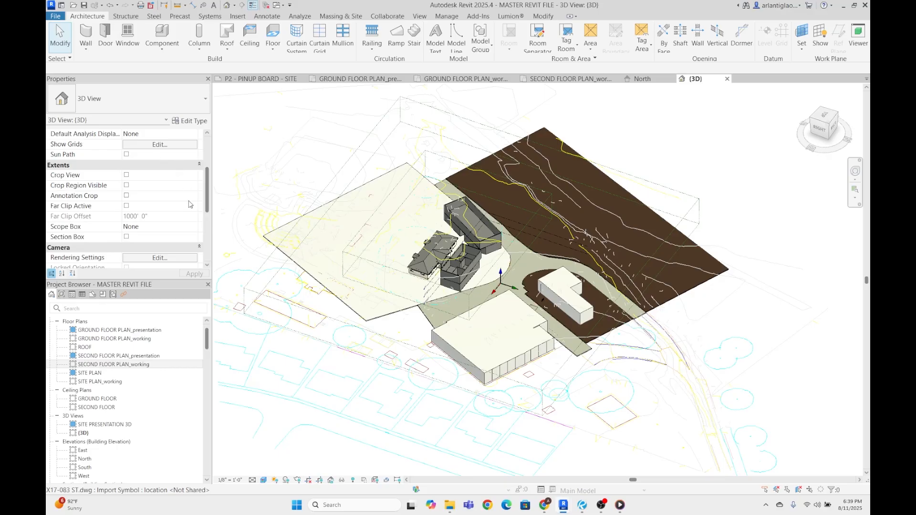
click(190, 227)
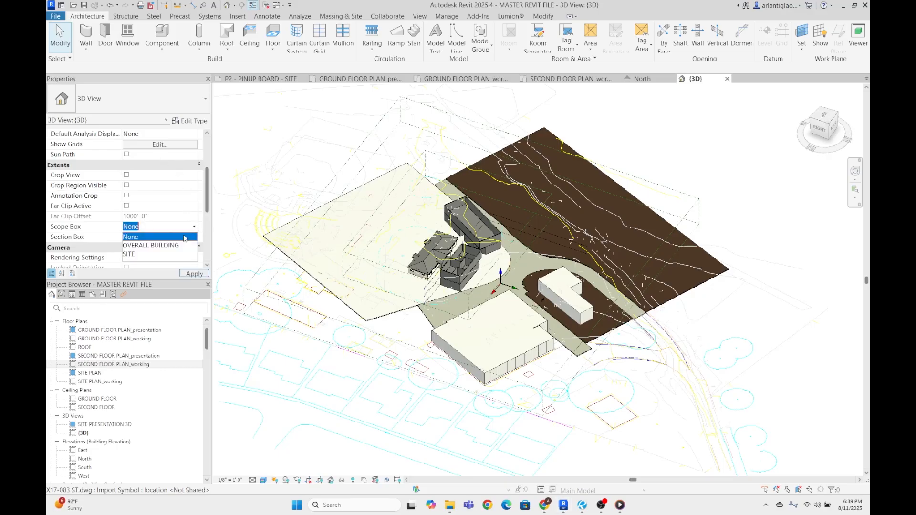
click(157, 239)
click(194, 273)
scroll(420, 270, up, 3)
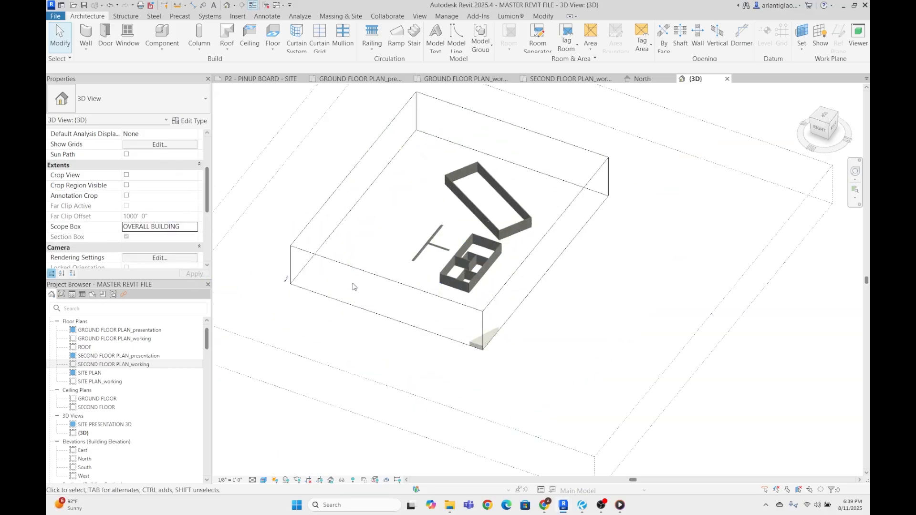
click(446, 342)
click(350, 354)
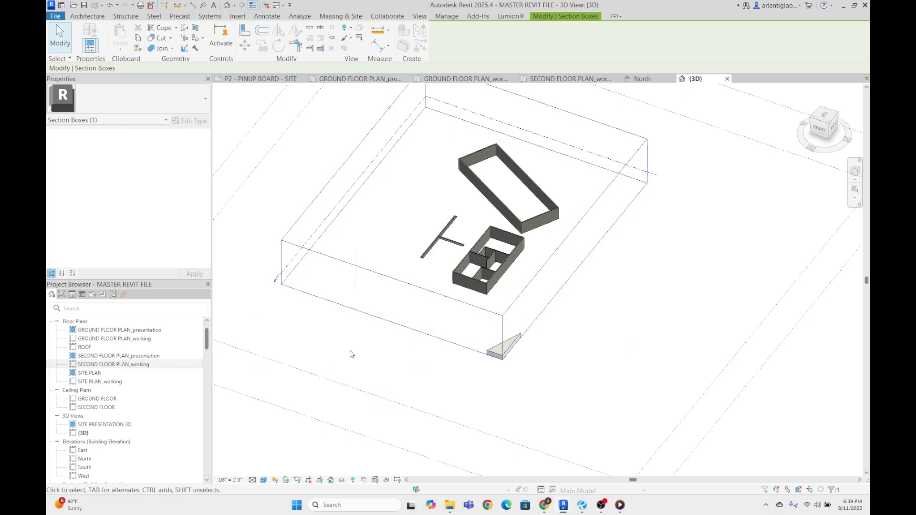
scroll(536, 226, down, 4)
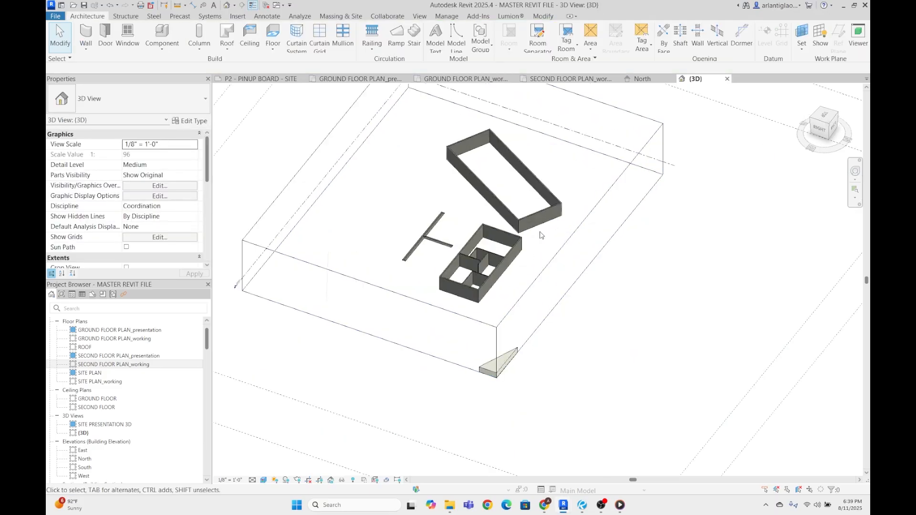
- Open the SITE PRESENTATION 3D view to check the buildings on the site, and return to the {3D} view
double_click(105, 424)
scroll(570, 250, up, 5)
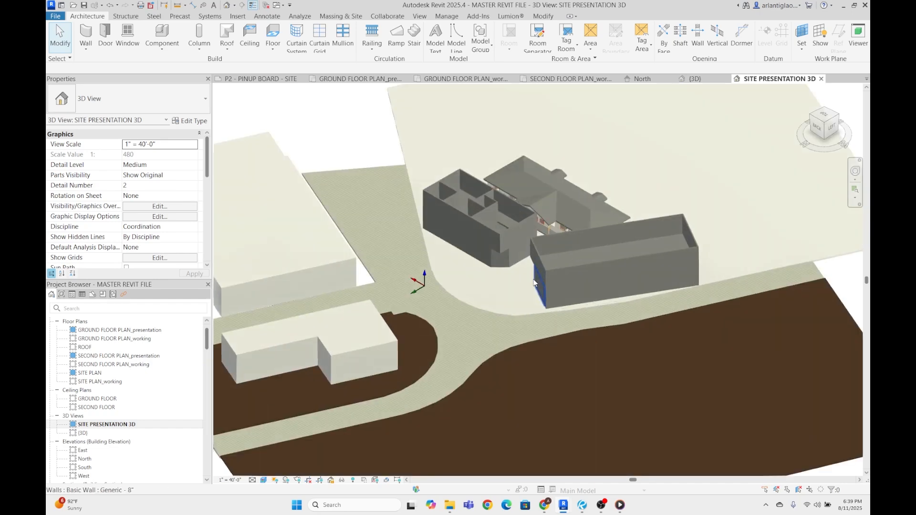
click(696, 79)
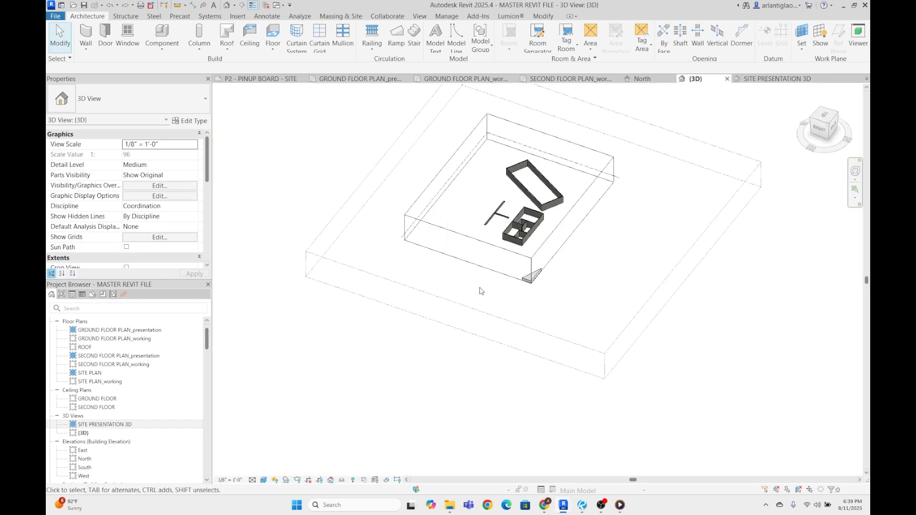
- Raise the top of the OVERALL BUILDING scope box above the buildings, giving it a height of about 108 feet
scroll(496, 238, up, 3)
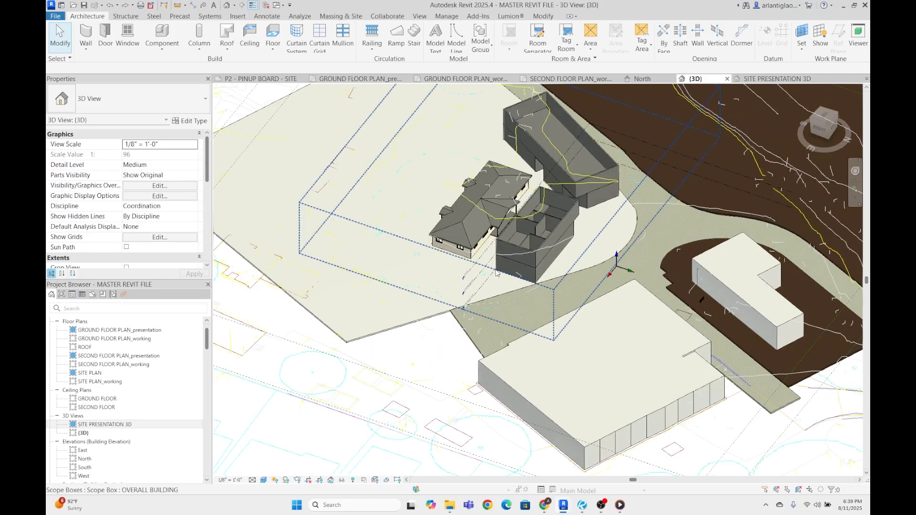
click(500, 209)
scroll(500, 209, down, 2)
scroll(473, 224, up, 2)
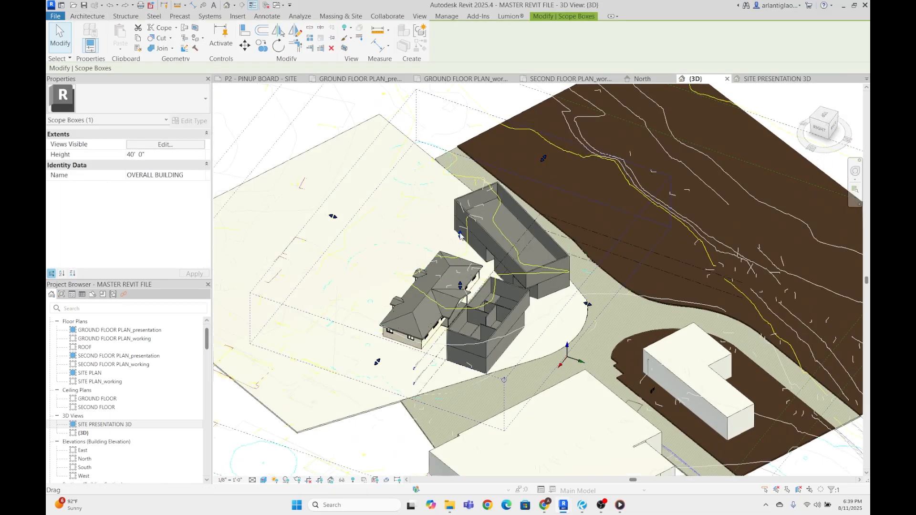
drag(464, 232, 462, 221)
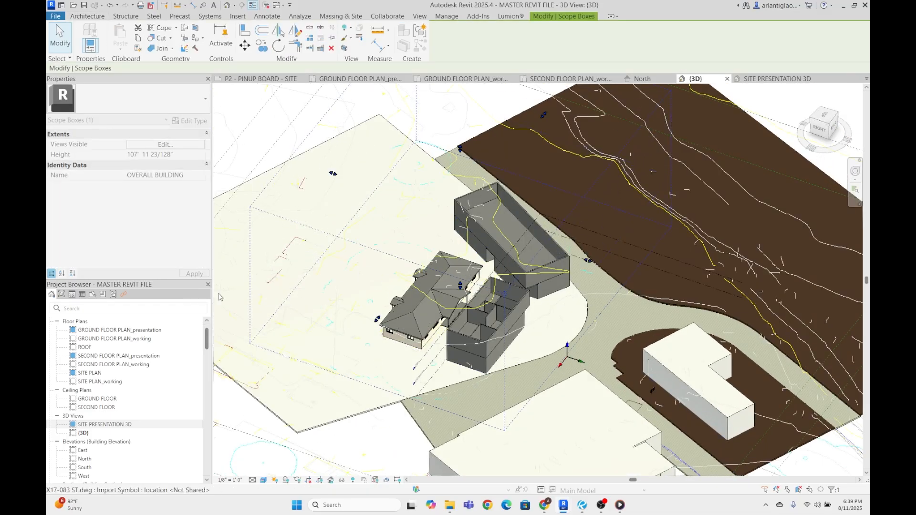
key(Escape)
- Extend the bottom of the OVERALL BUILDING scope box slightly farther down below the buildings and deselect it
scroll(161, 220, down, 3)
scroll(165, 224, down, 4)
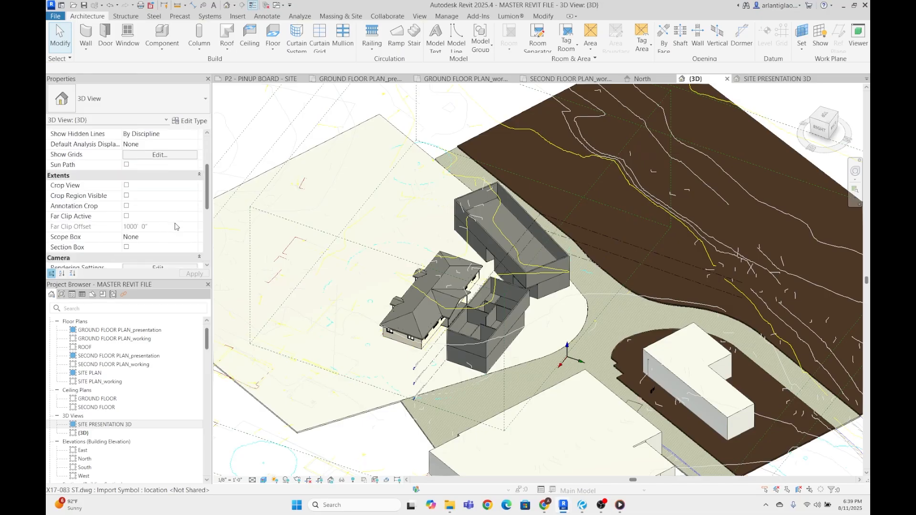
scroll(177, 201, down, 2)
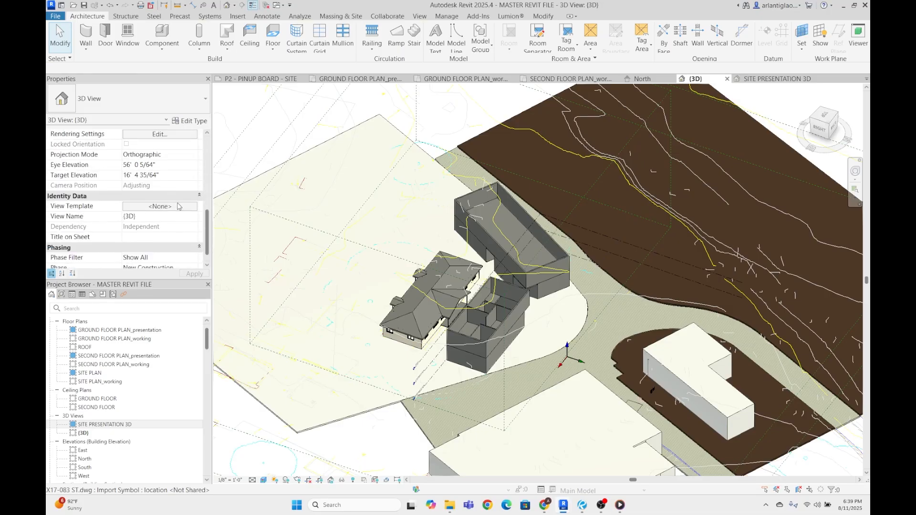
click(441, 409)
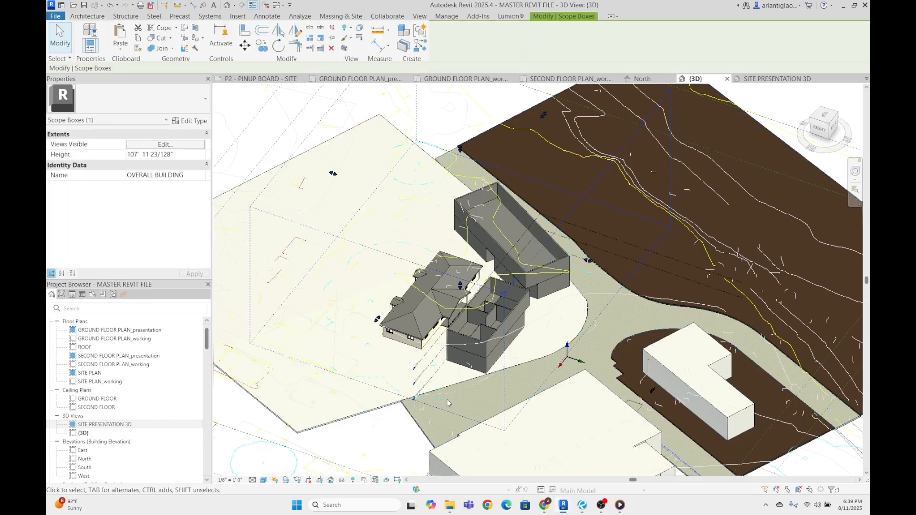
key(Escape)
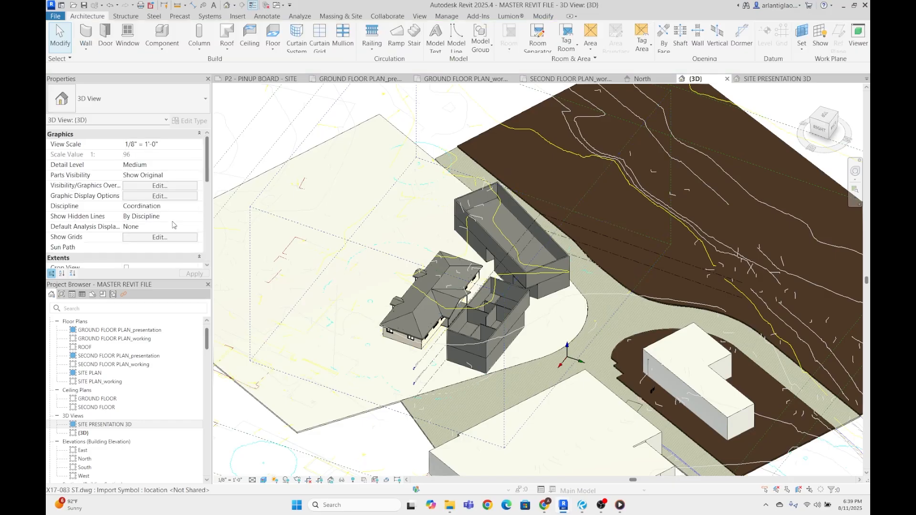
- Set the {3D} view's scope box to OVERALL BUILDING
scroll(162, 236, down, 4)
scroll(162, 236, down, 4)
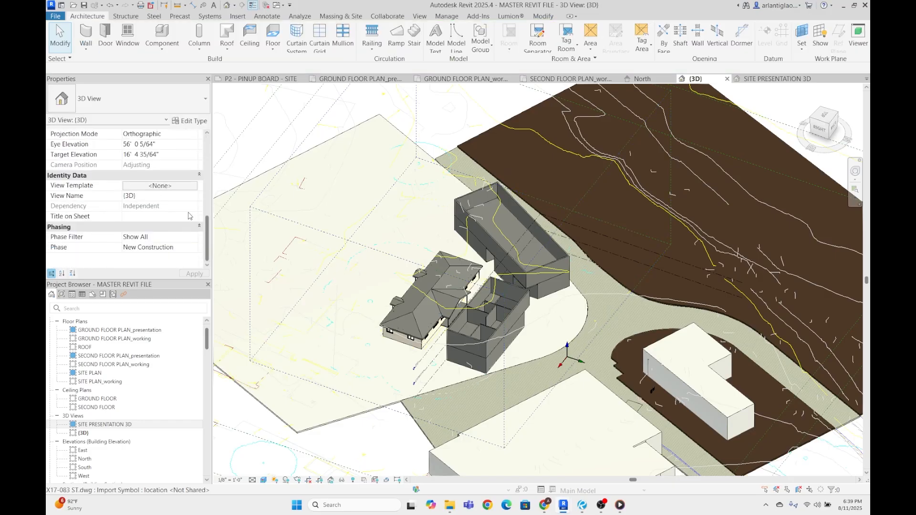
scroll(188, 215, up, 2)
scroll(188, 217, up, 2)
click(194, 196)
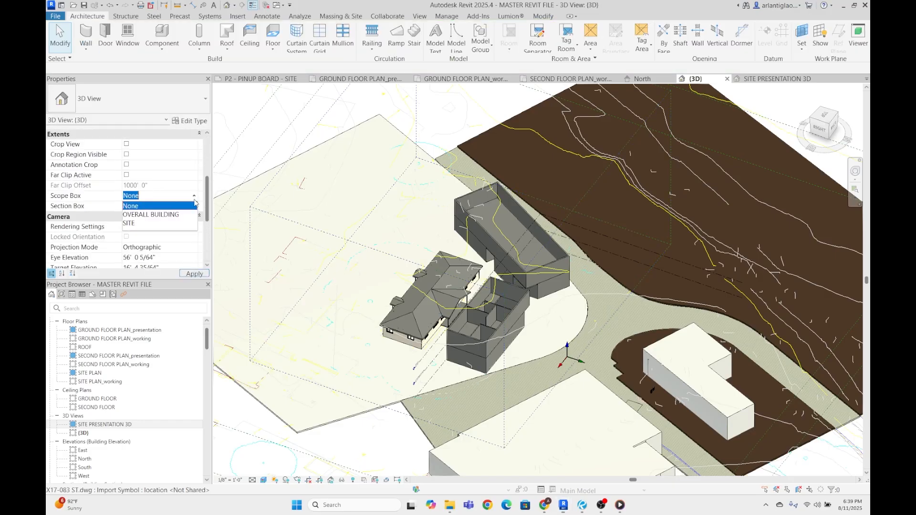
click(175, 215)
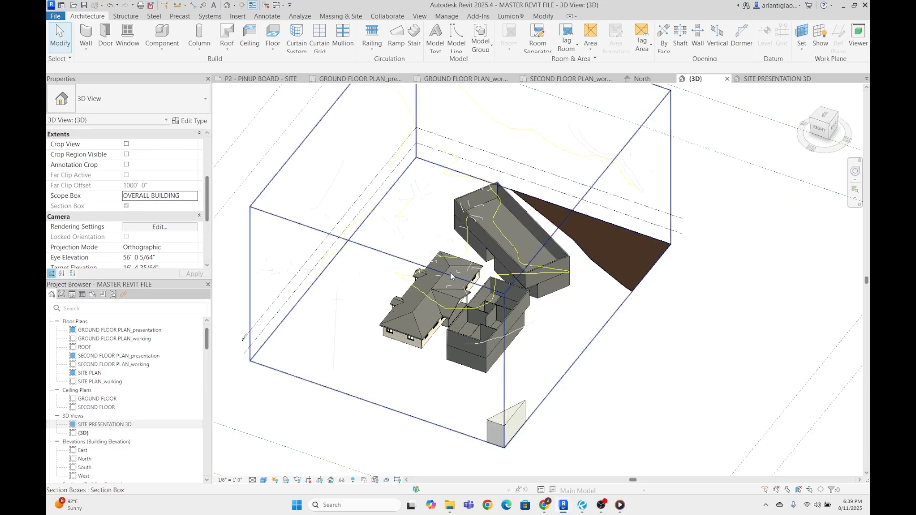
- Orbit around the clipped {3D} view and examine the walls and second-floor slabs of both new buildings
scroll(452, 276, up, 3)
shift+middle_drag(451, 274, 591, 231)
scroll(505, 247, down, 5)
shift+middle_drag(567, 291, 479, 323)
scroll(480, 323, up, 6)
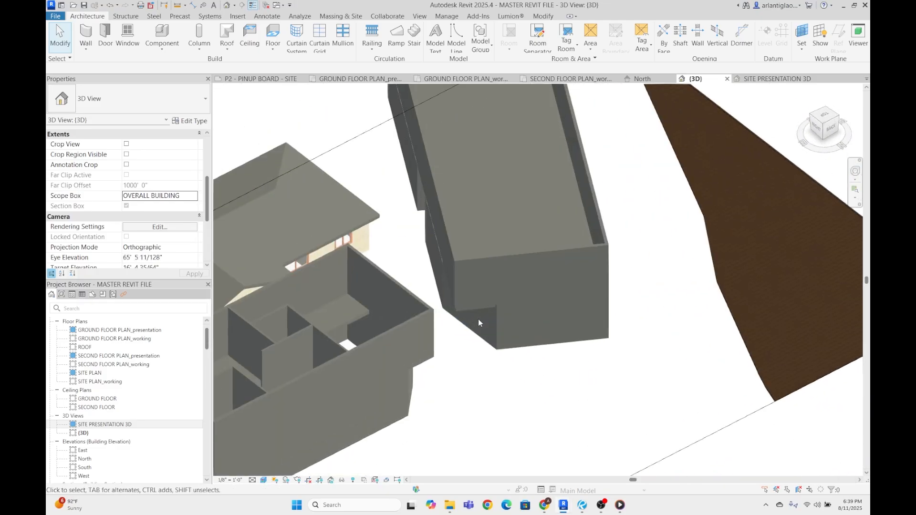
scroll(478, 323, down, 2)
scroll(394, 305, down, 2)
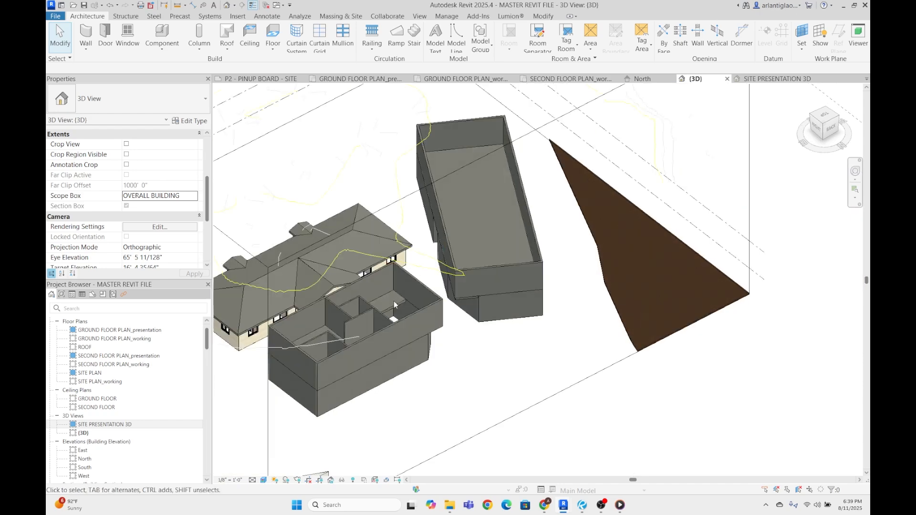
scroll(393, 299, up, 3)
scroll(578, 287, up, 2)
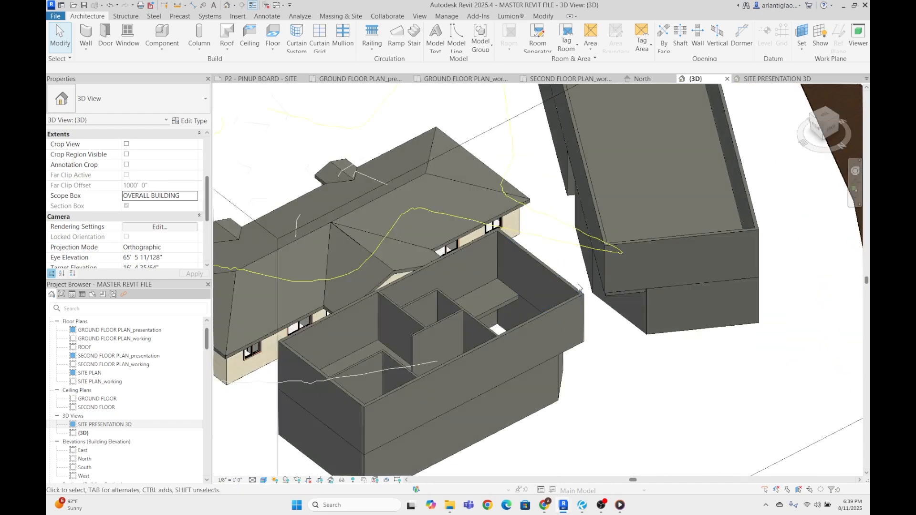
- Compare the ground floor presentation and working plans, examining the gap between Room 11's building and the Interpretive Space
click(349, 81)
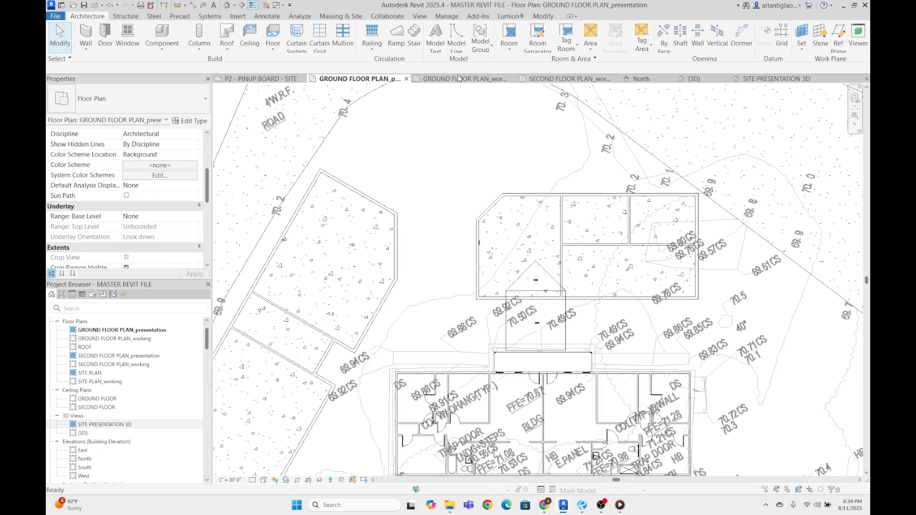
click(461, 82)
scroll(559, 215, up, 3)
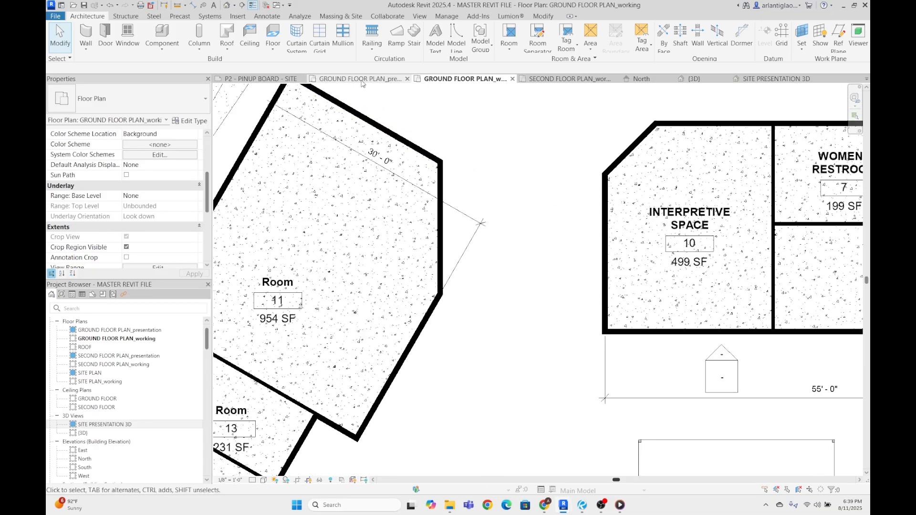
click(355, 80)
click(449, 81)
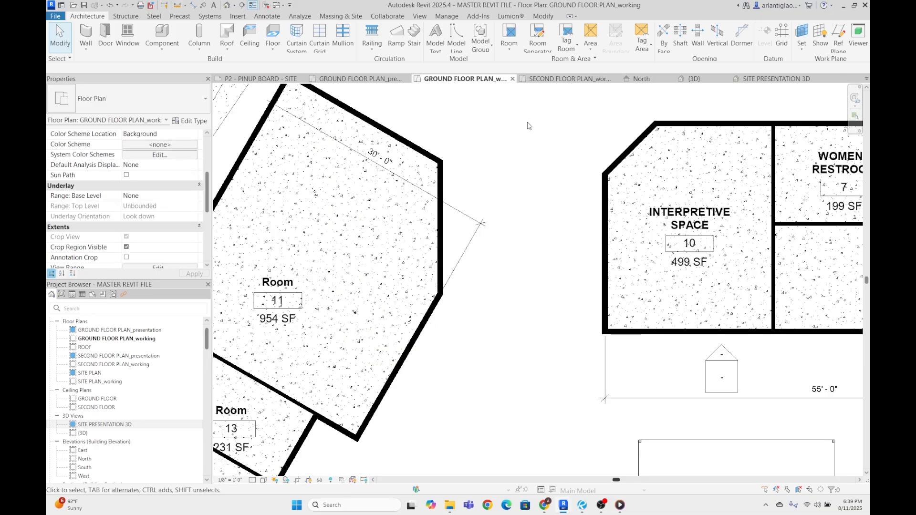
scroll(562, 205, down, 4)
scroll(564, 204, up, 3)
scroll(565, 200, up, 2)
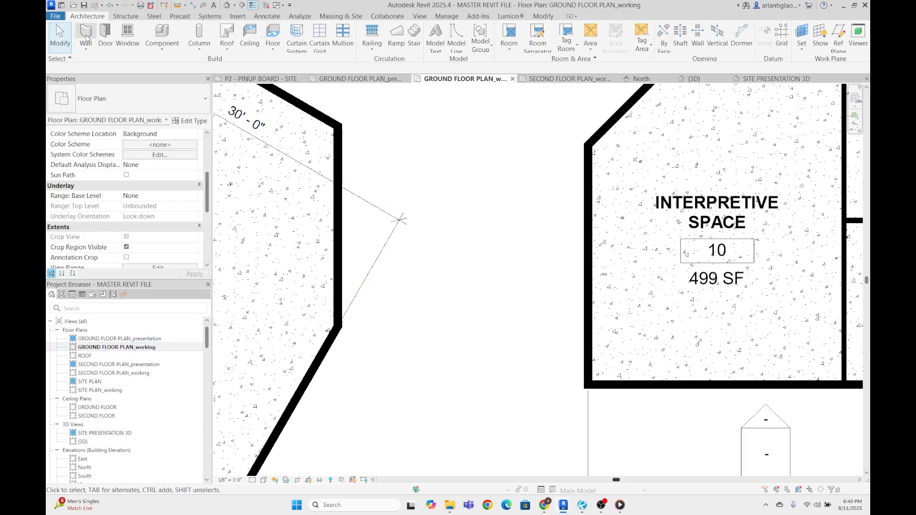
- Start a stair between Room 11's building and the Interpretive Space with a straight 11-riser run about 9'-2" long, descending vertically in plan
click(415, 34)
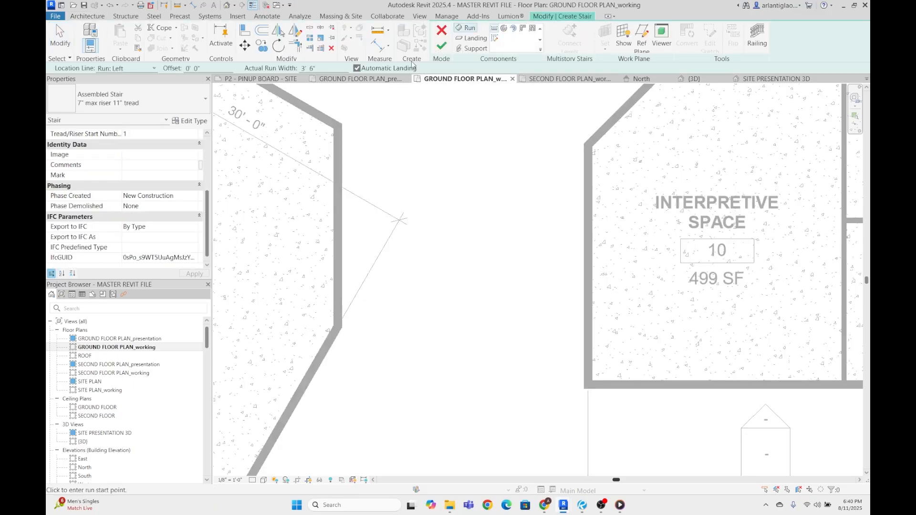
scroll(505, 143, down, 5)
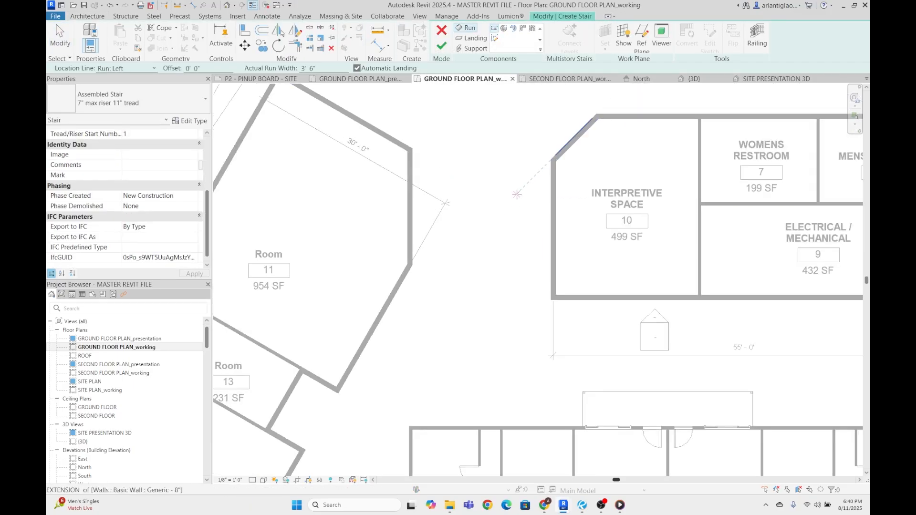
scroll(502, 212, up, 4)
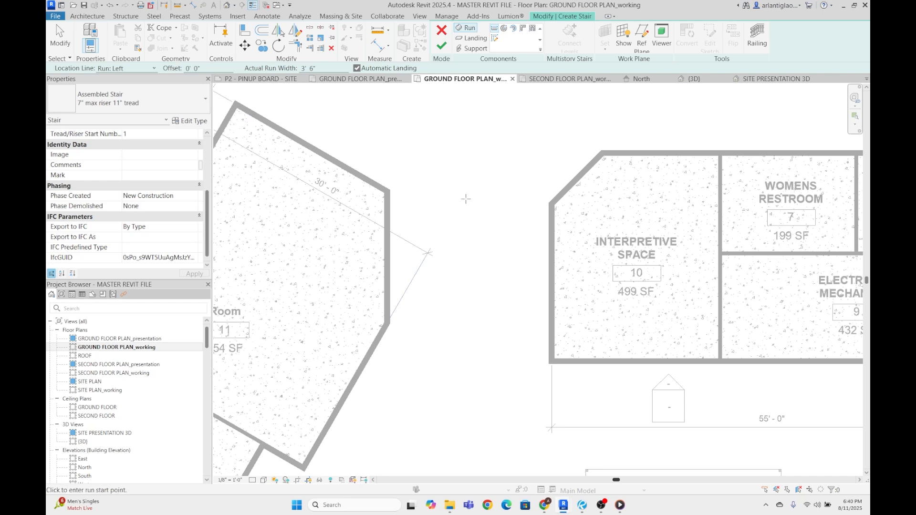
click(495, 212)
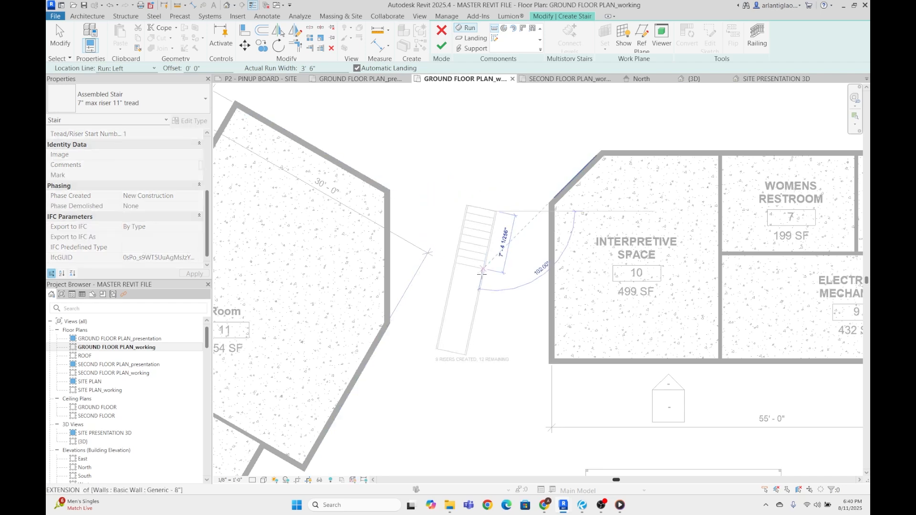
scroll(475, 291, up, 2)
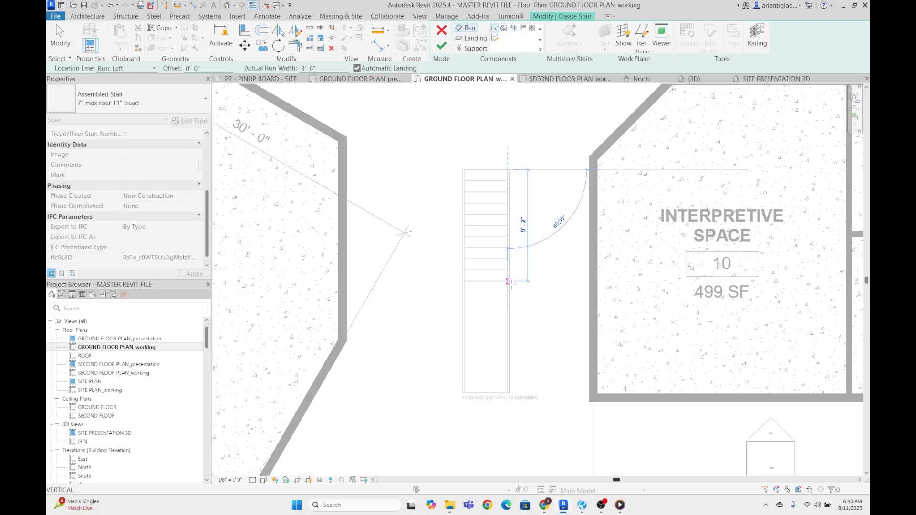
click(508, 282)
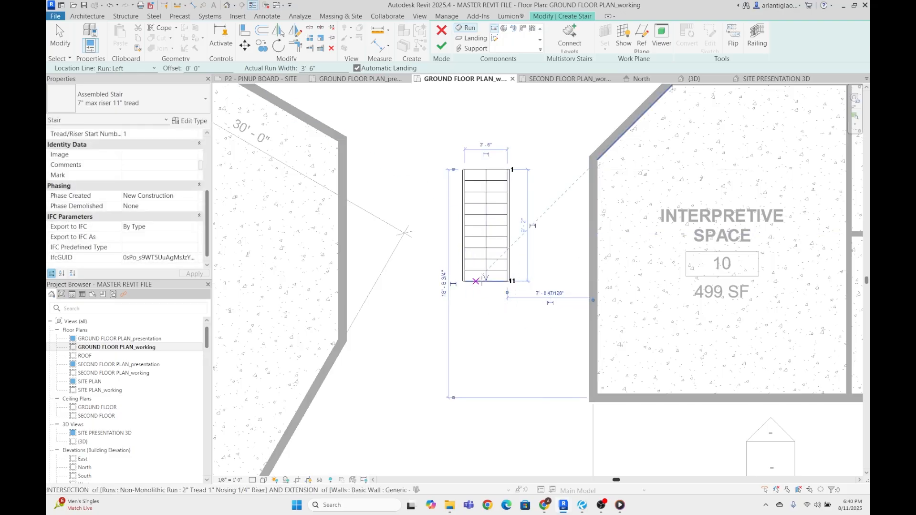
scroll(475, 282, down, 1)
scroll(476, 282, up, 3)
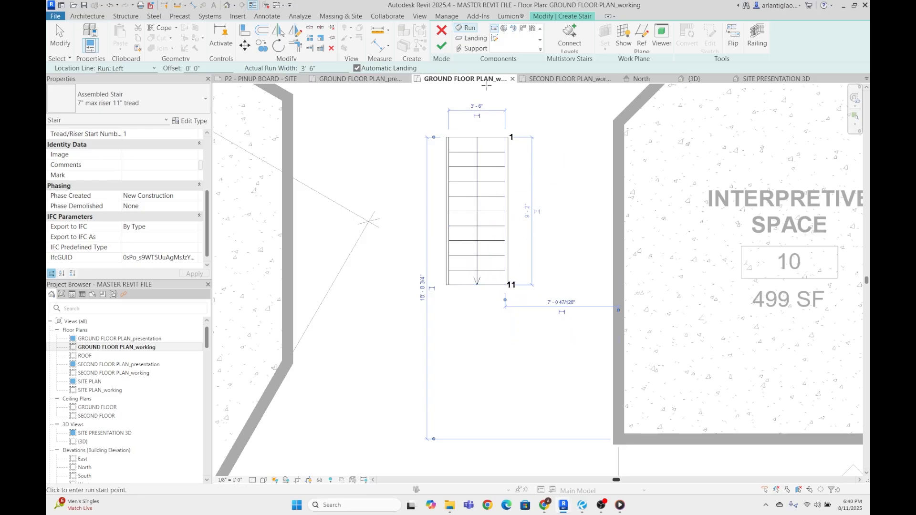
- Sketch a rectangular landing about 7'-9" by 4'-6" at the end of the first run, extending toward the Interpretive Space, and finish it
click(476, 43)
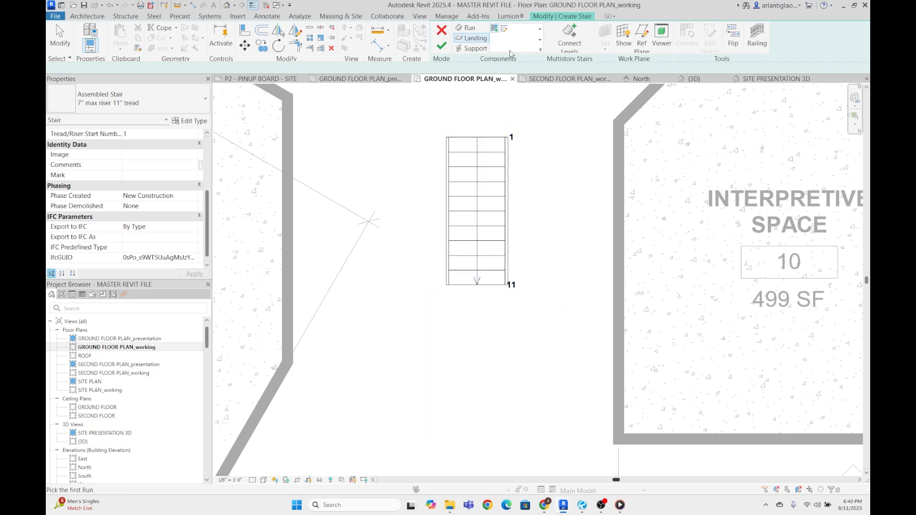
click(503, 30)
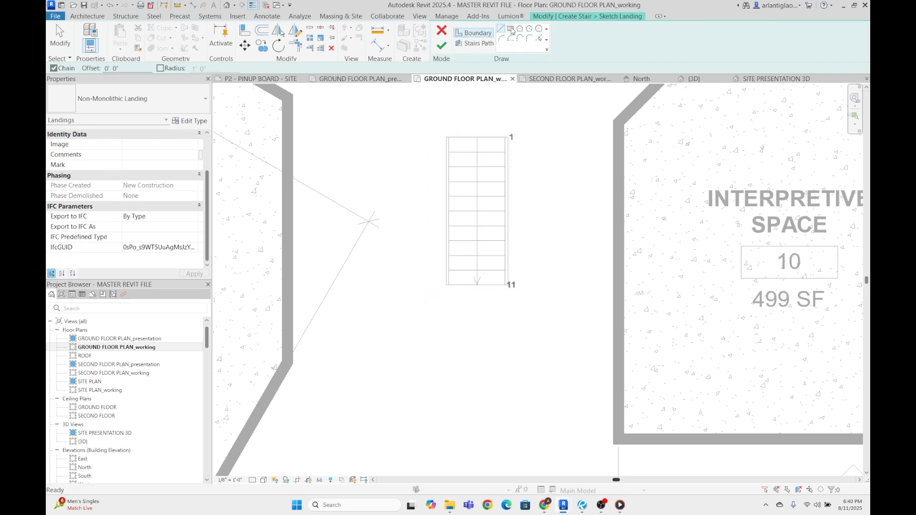
click(510, 29)
scroll(457, 303, up, 2)
click(443, 272)
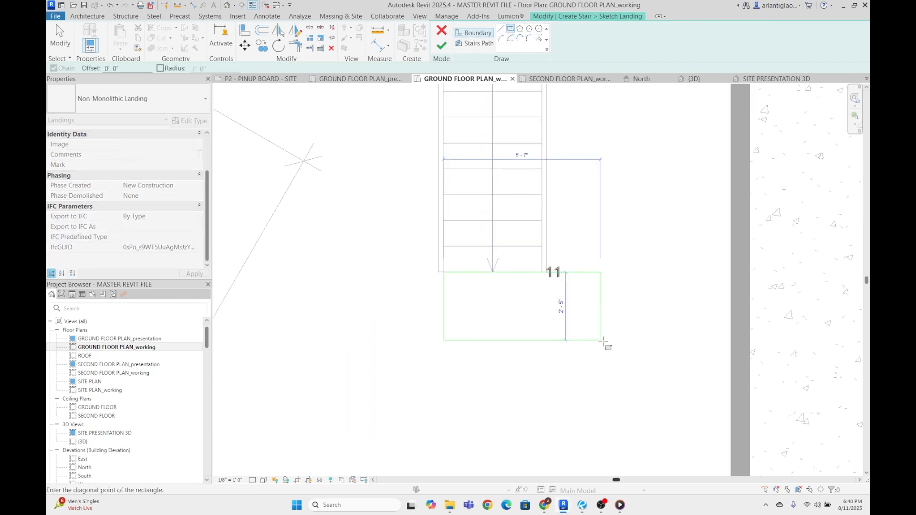
scroll(666, 374, down, 1)
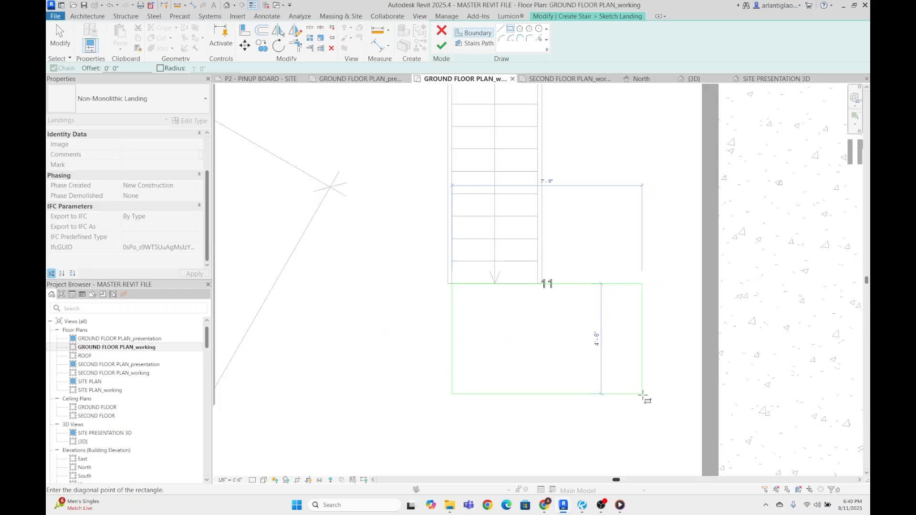
click(640, 395)
scroll(577, 257, down, 2)
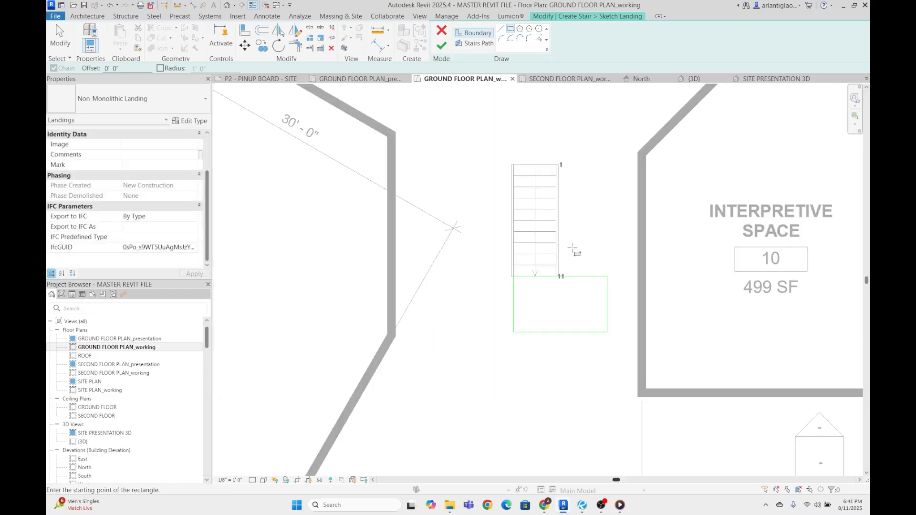
scroll(505, 143, up, 1)
click(438, 48)
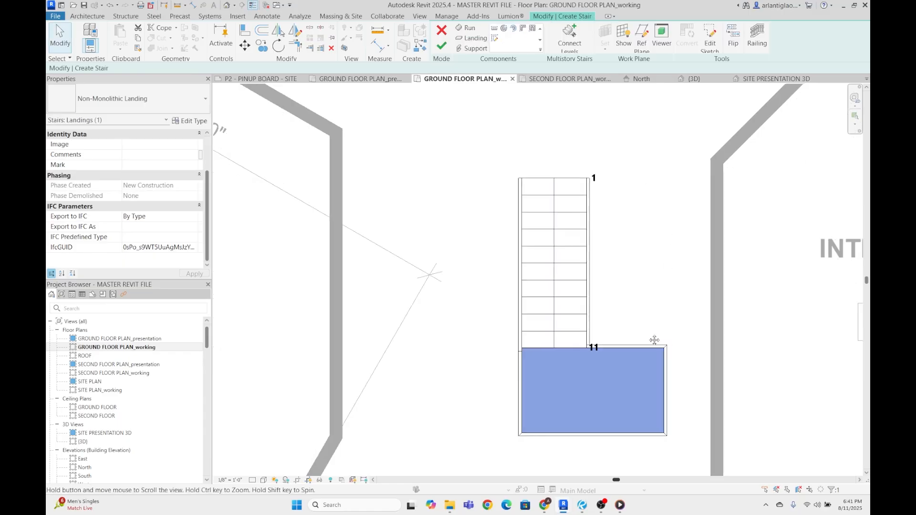
- Add a second straight stair run with the remaining 10 risers, starting at the landing's corner nearest the Interpretive Space and parallel to the first
middle_drag(654, 338, 559, 312)
click(558, 311)
scroll(559, 311, up, 4)
scroll(471, 313, down, 3)
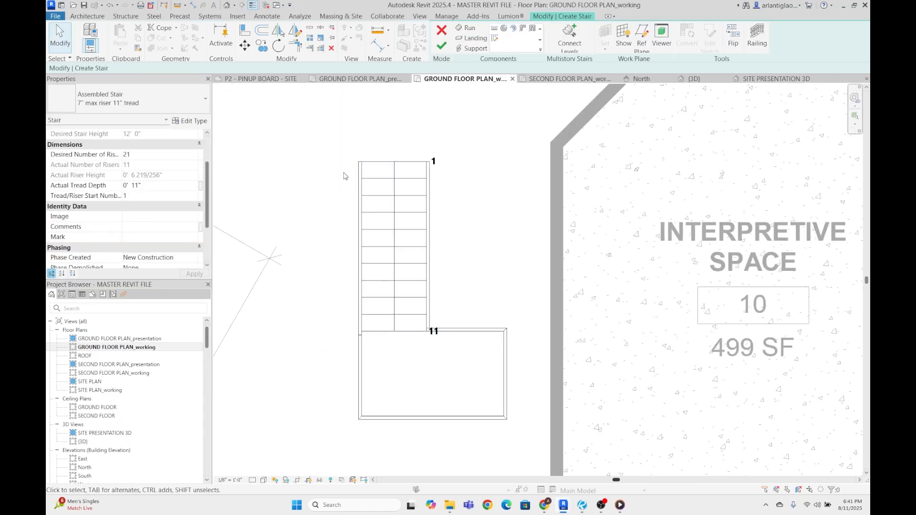
click(466, 29)
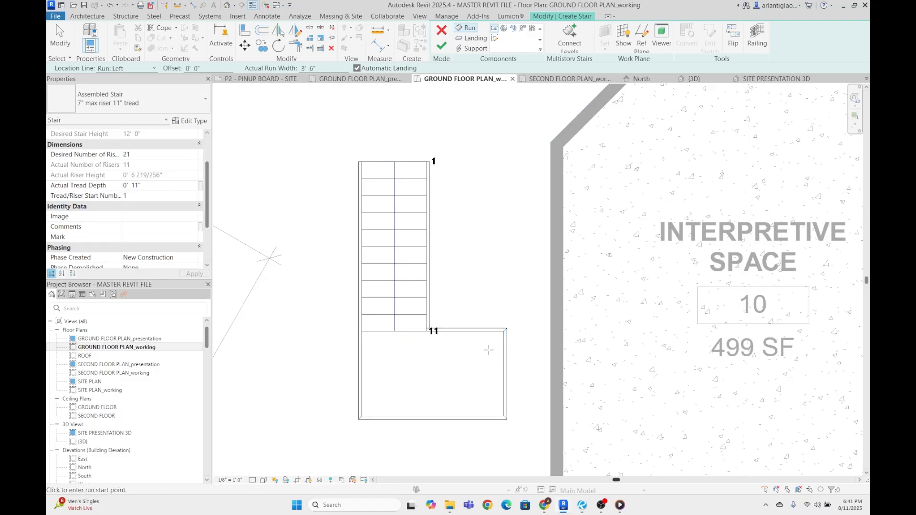
click(505, 329)
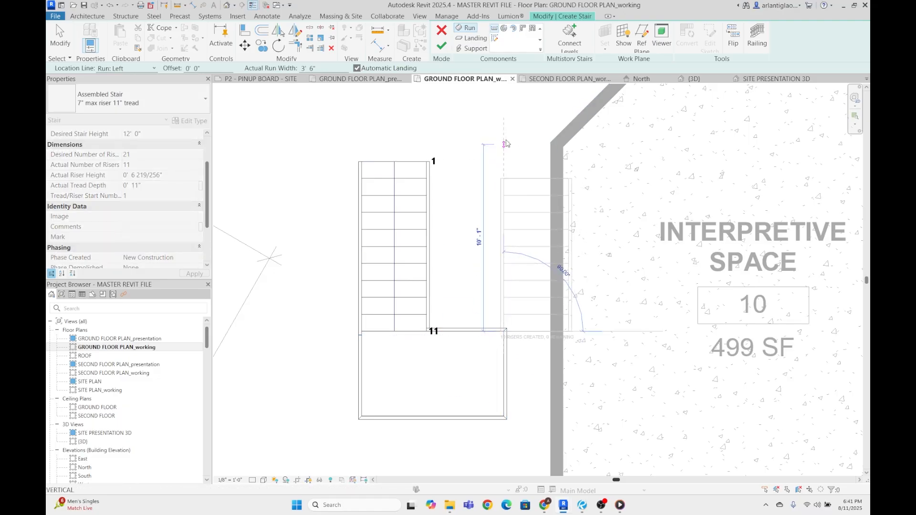
click(506, 143)
scroll(548, 384, up, 2)
key(Escape)
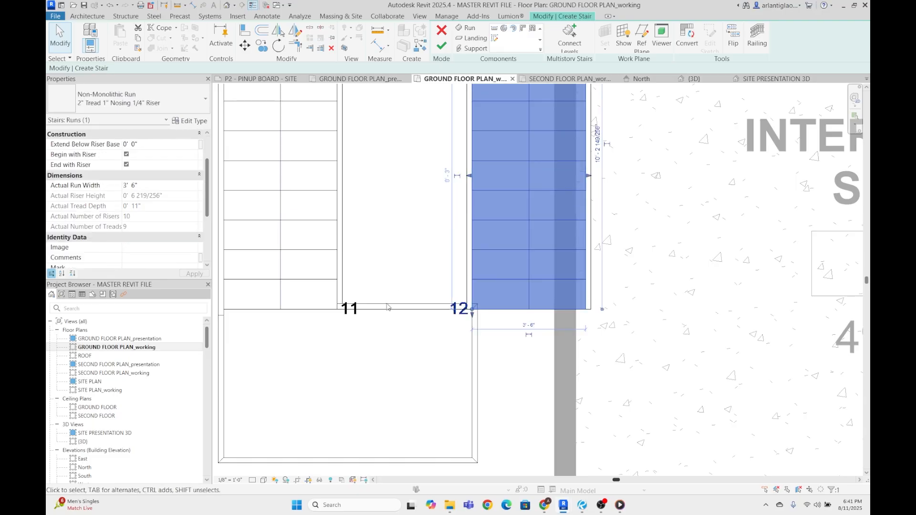
- Move the second run toward the first so its outer stringer lines up with the landing's outer edge
key(m)
key(v)
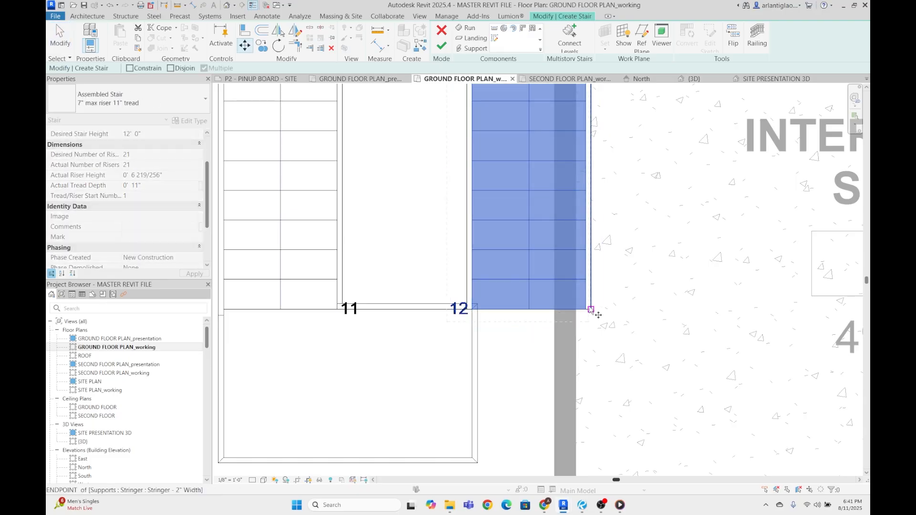
click(591, 310)
click(508, 316)
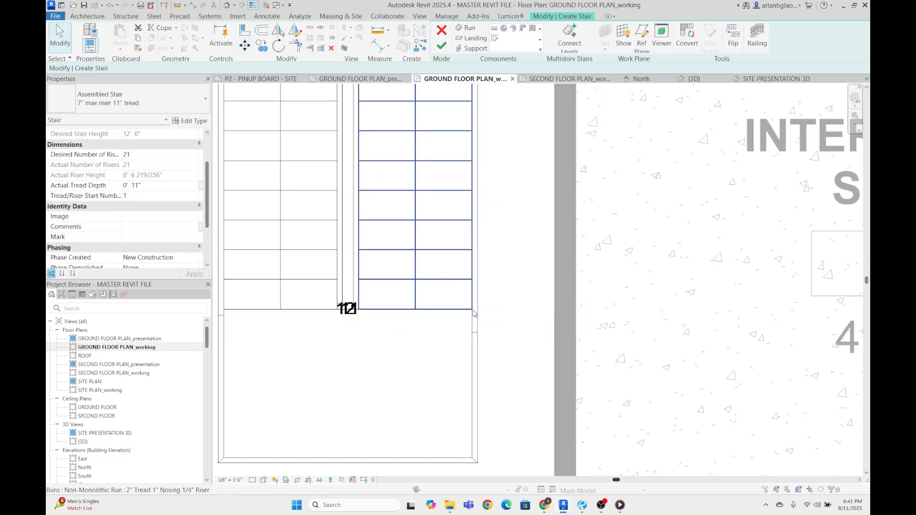
scroll(441, 252, down, 4)
scroll(440, 252, down, 3)
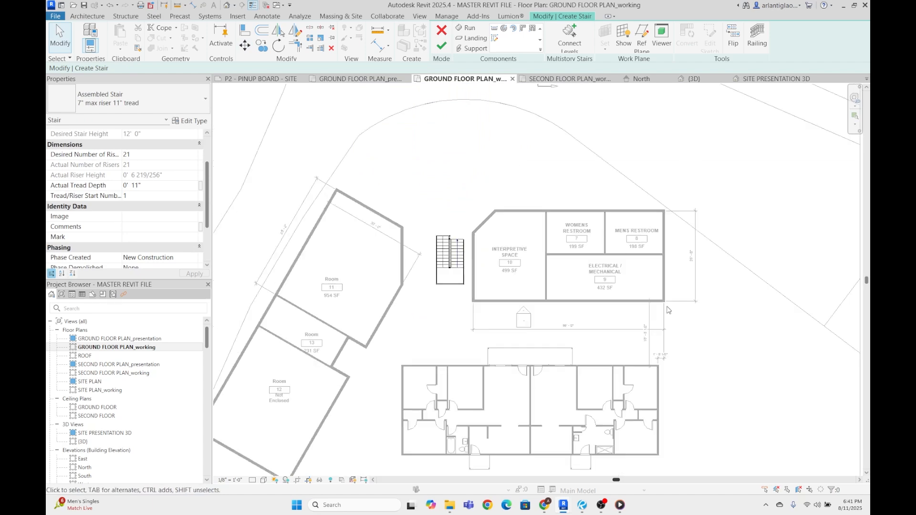
- Set the first, 11-riser stair run's width to 4'-6"
scroll(472, 248, up, 6)
click(482, 210)
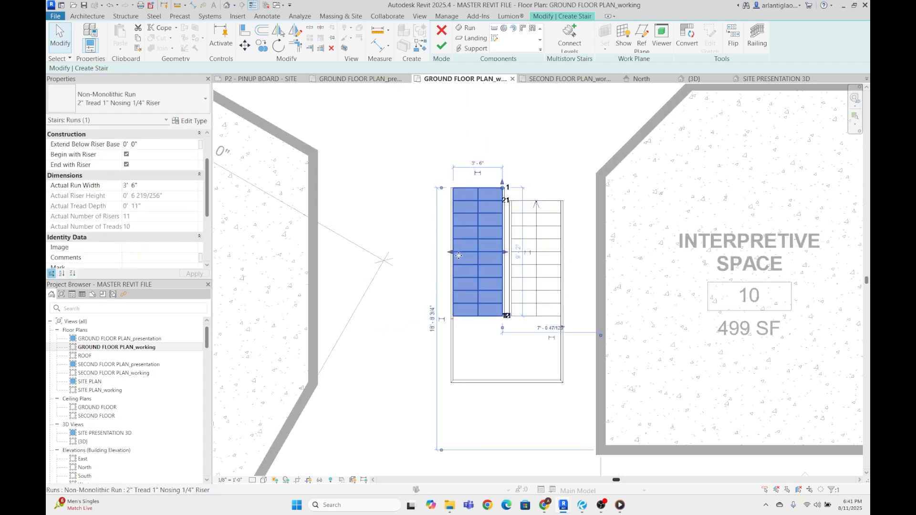
scroll(503, 207, up, 2)
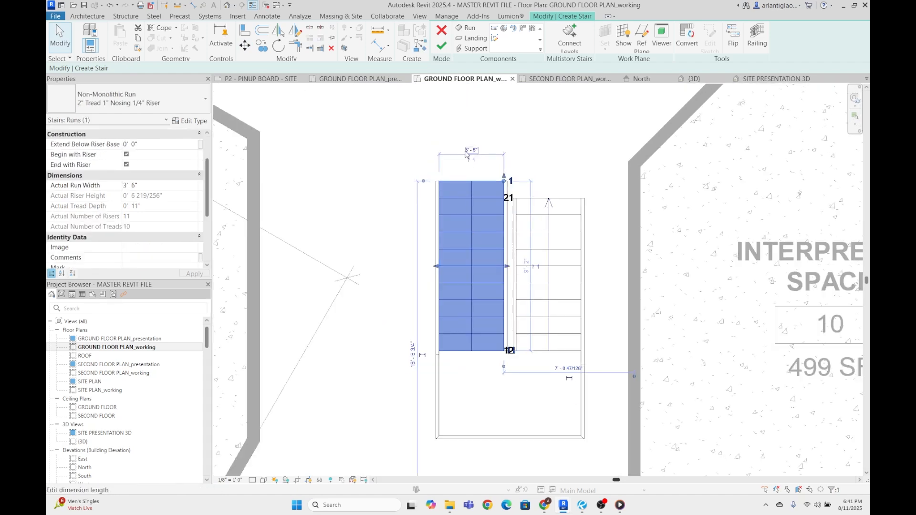
text(4'6)
key(Return)
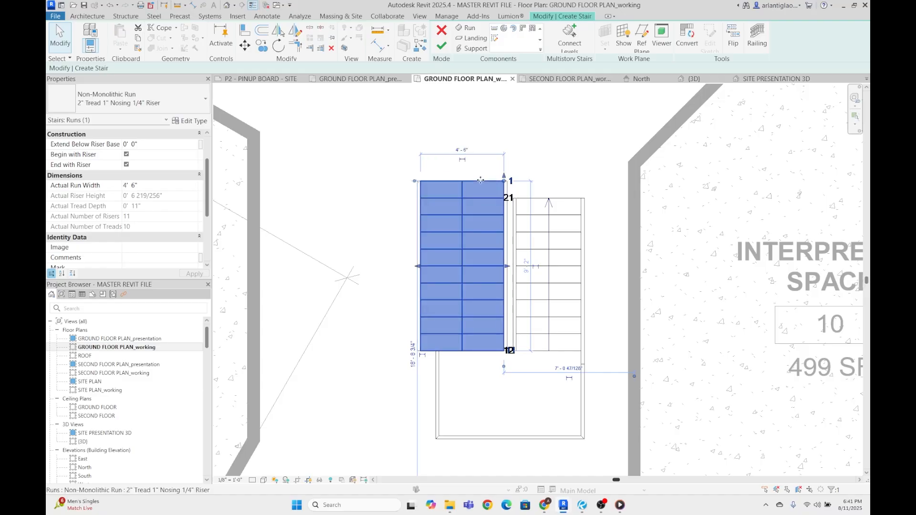
click(559, 185)
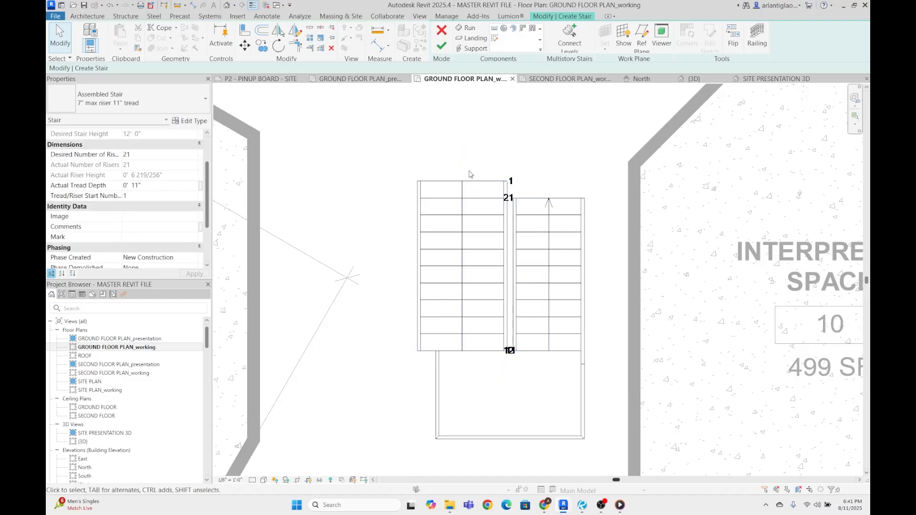
- Set the second, 10-riser stair run's width to 4'-0"
click(473, 183)
click(539, 191)
click(551, 205)
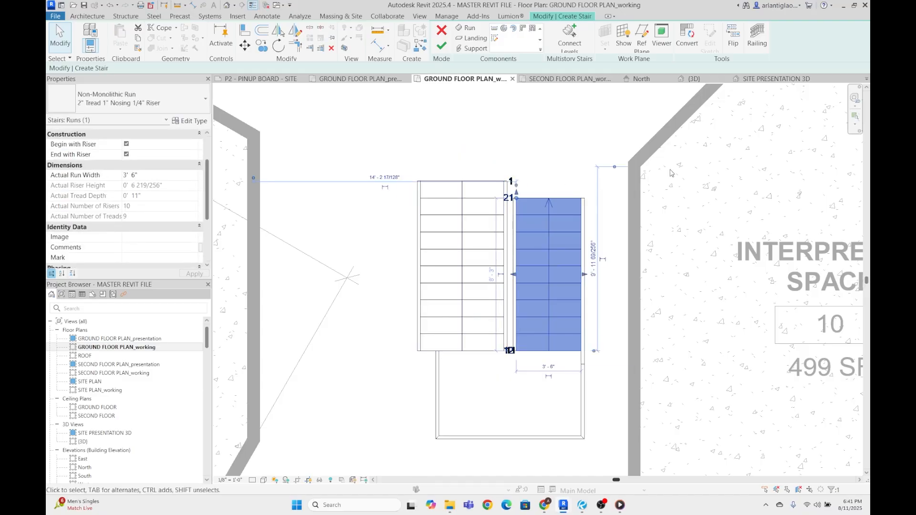
click(551, 374)
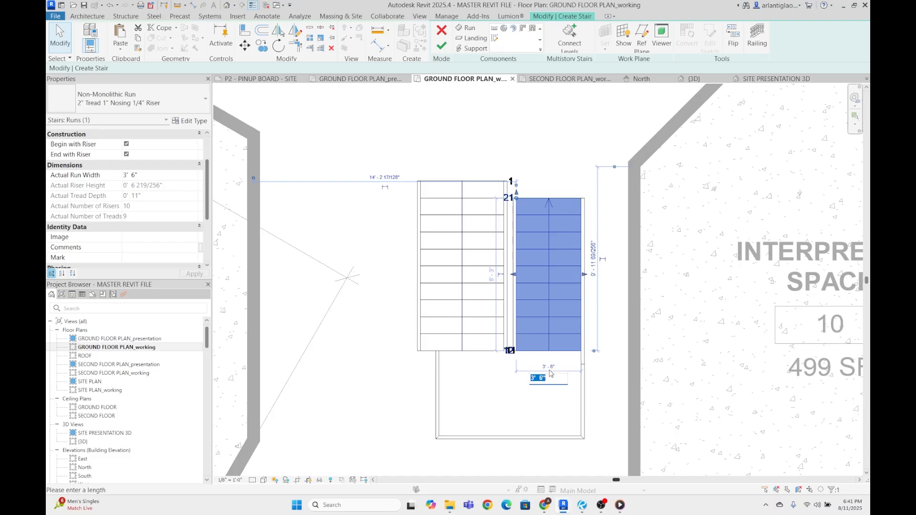
text(4')
key(Return)
key(Escape)
scroll(607, 229, down, 5)
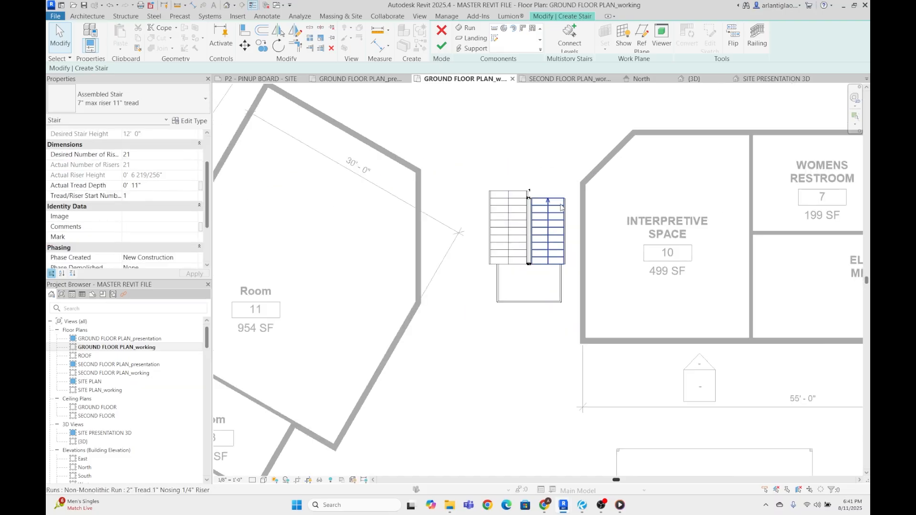
scroll(606, 229, up, 3)
scroll(586, 236, down, 3)
scroll(566, 241, up, 6)
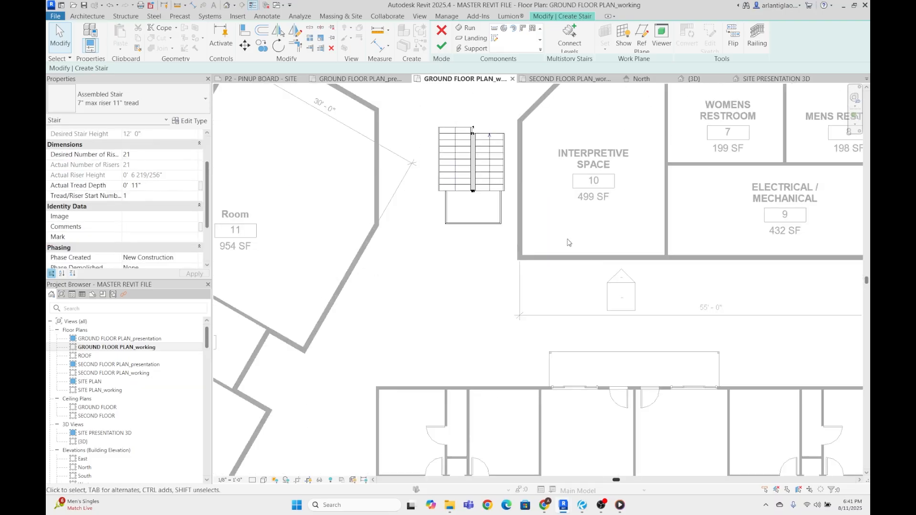
- Edit the landing's sketch and move its edge nearest Room 11 out to the outer edge of the first run
middle_drag(502, 205, 561, 258)
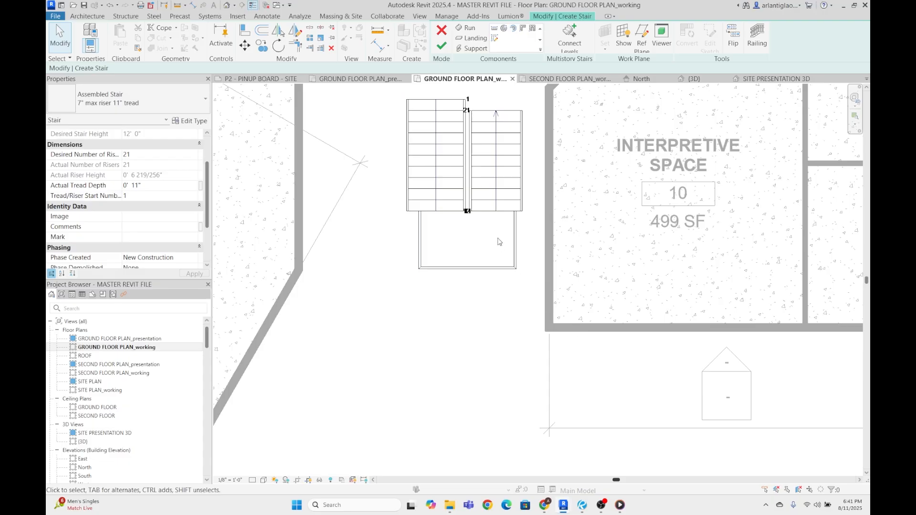
scroll(473, 163, up, 2)
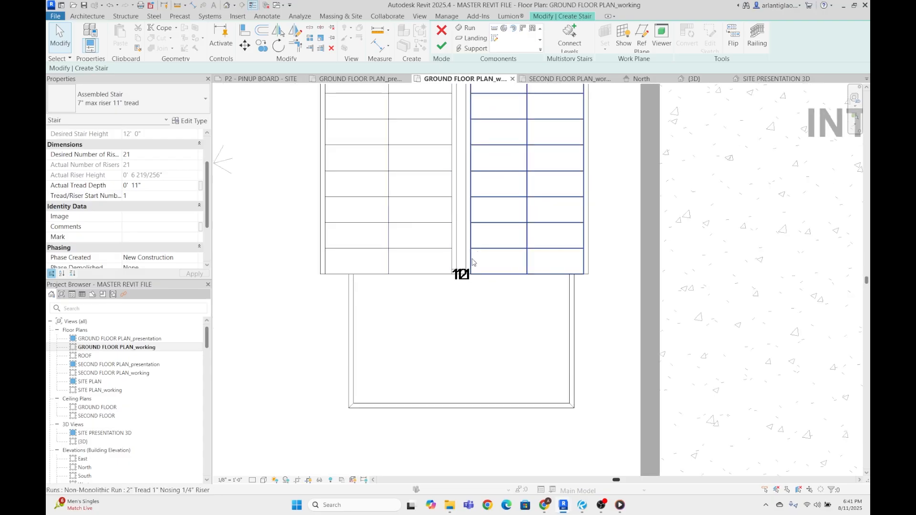
click(375, 325)
double_click(356, 303)
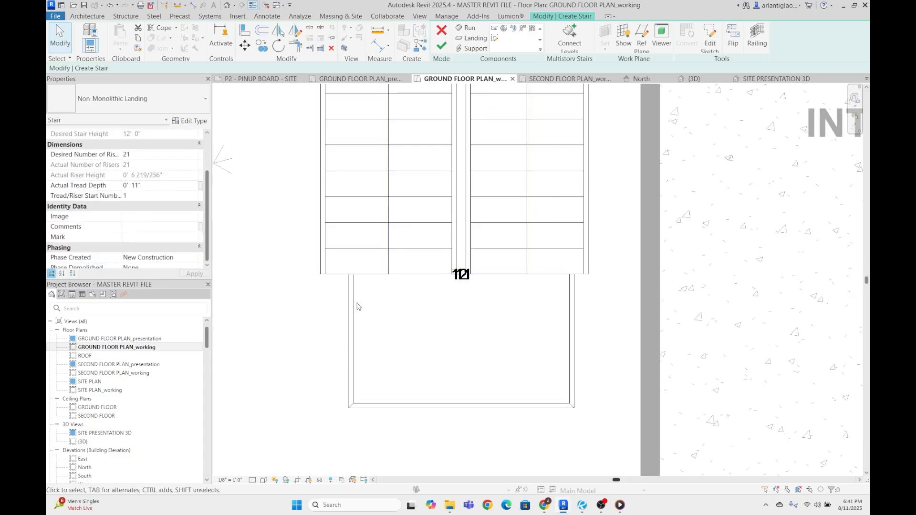
drag(354, 293, 325, 288)
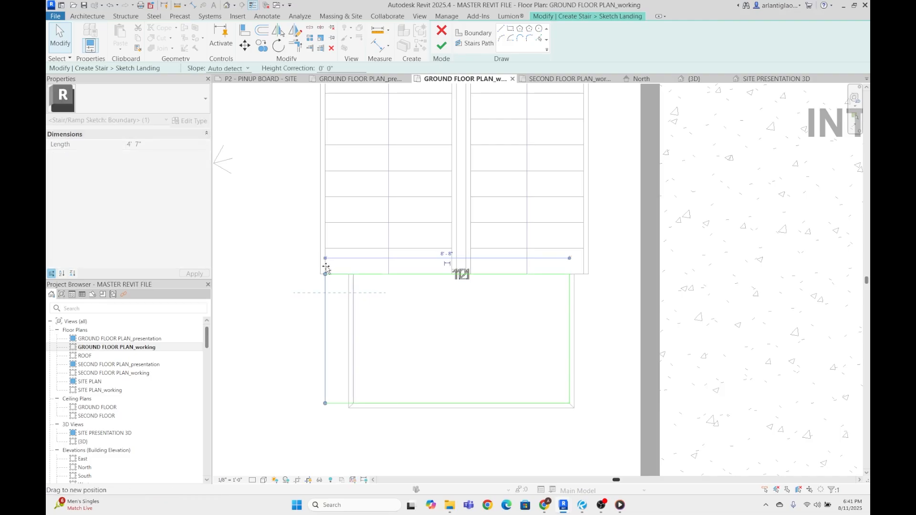
scroll(332, 275, up, 7)
click(325, 287)
scroll(446, 291, down, 6)
middle_drag(588, 314, 511, 301)
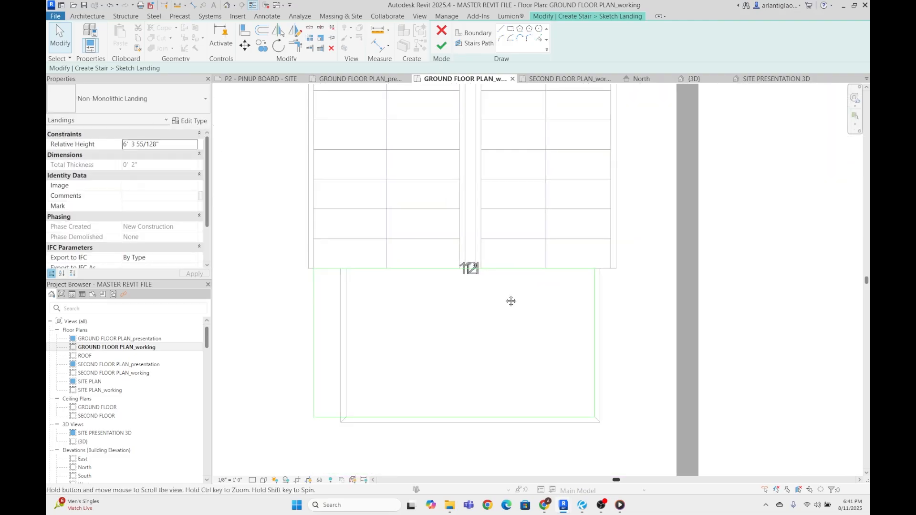
- Move the landing's edge nearest the Interpretive Space out to the second run's outer edge and finish the landing sketch
click(592, 290)
drag(605, 264, 608, 243)
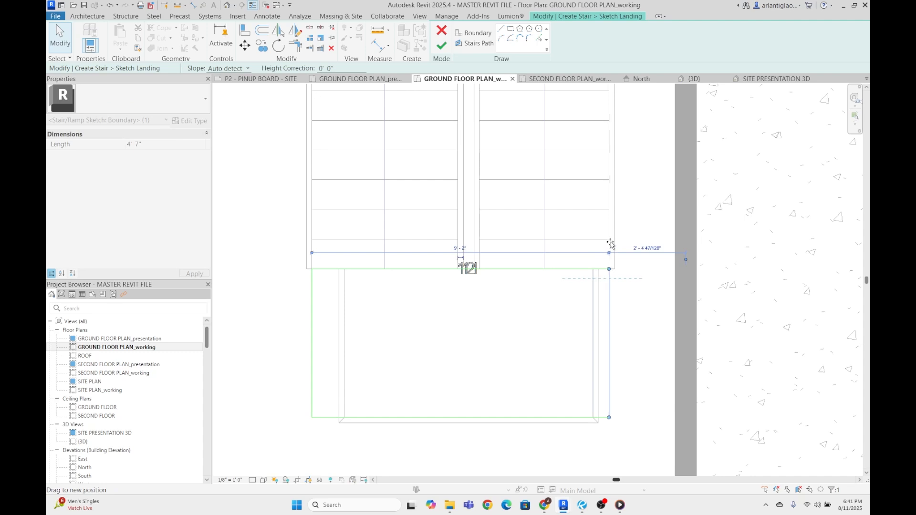
click(438, 46)
scroll(568, 353, down, 3)
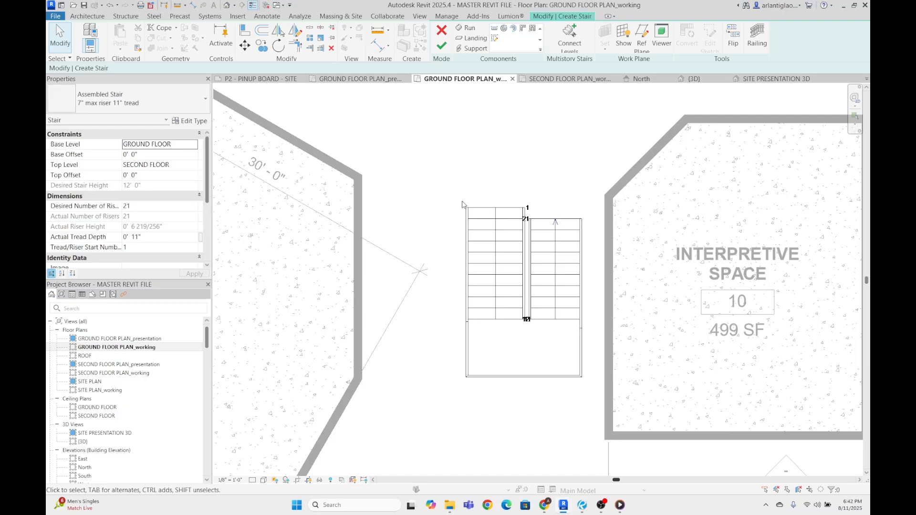
- Finish editing the U-shaped stair and inspect its runs, landing and railings in the default 3D view
scroll(577, 191, down, 2)
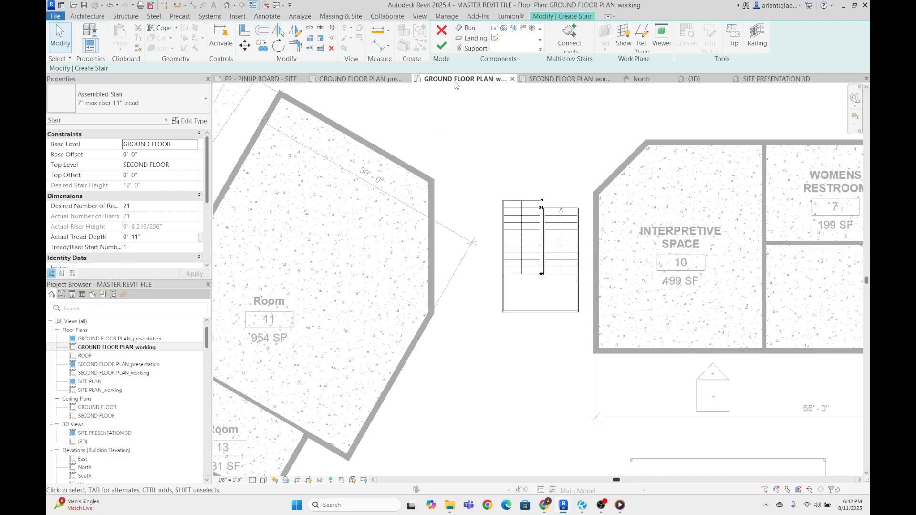
click(440, 47)
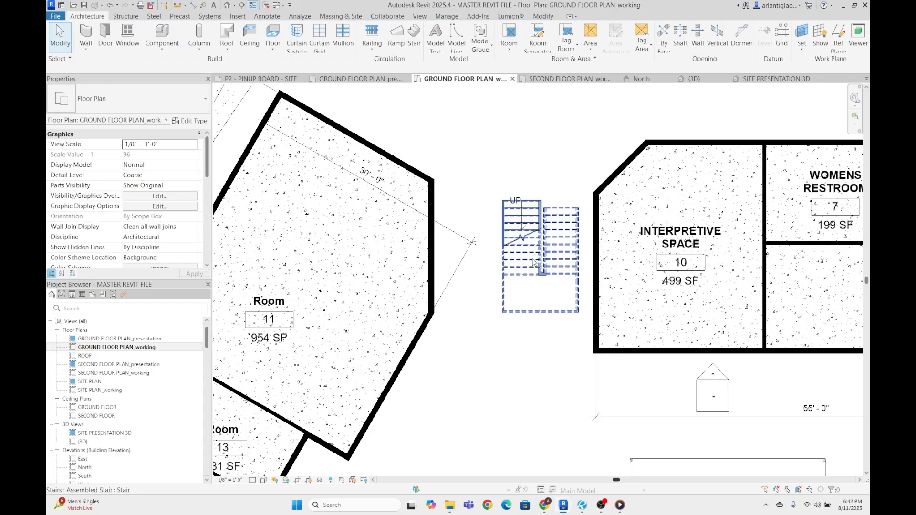
click(690, 79)
shift+middle_drag(620, 356, 229, 217)
middle_drag(652, 379, 571, 378)
scroll(577, 370, down, 8)
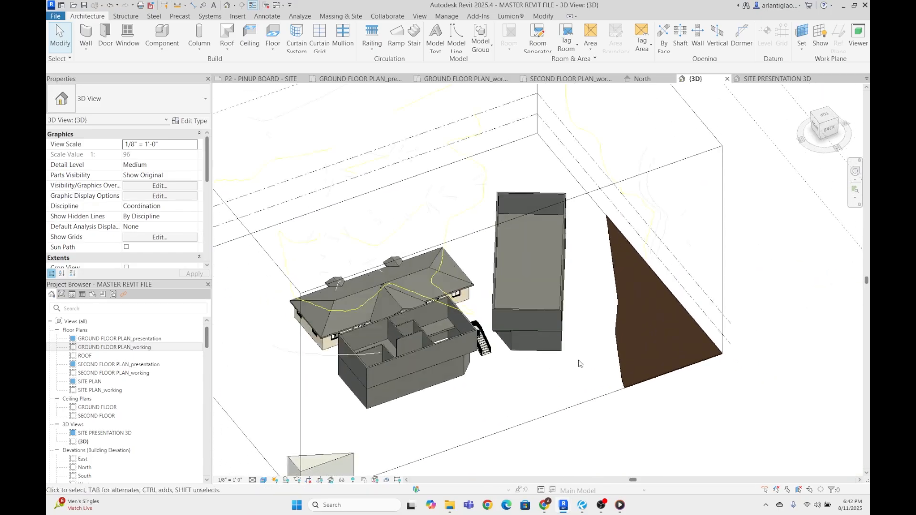
scroll(406, 254, up, 10)
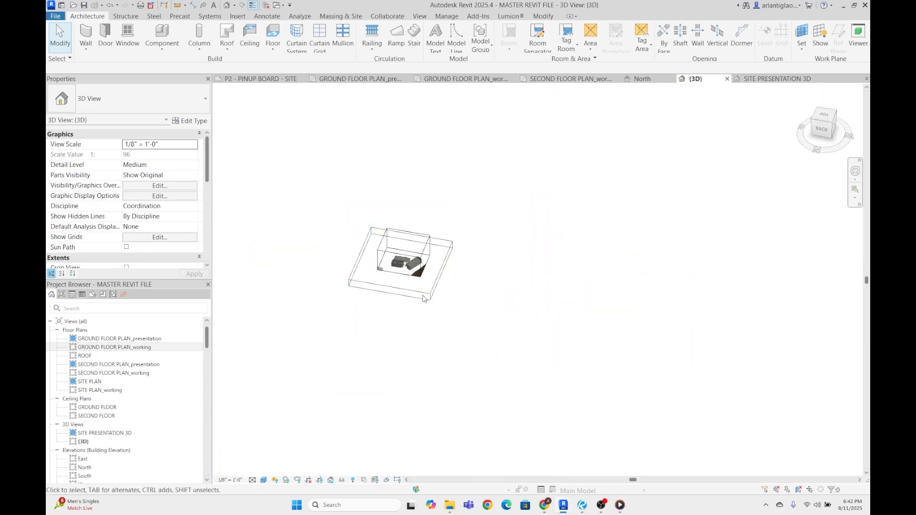
scroll(434, 255, up, 5)
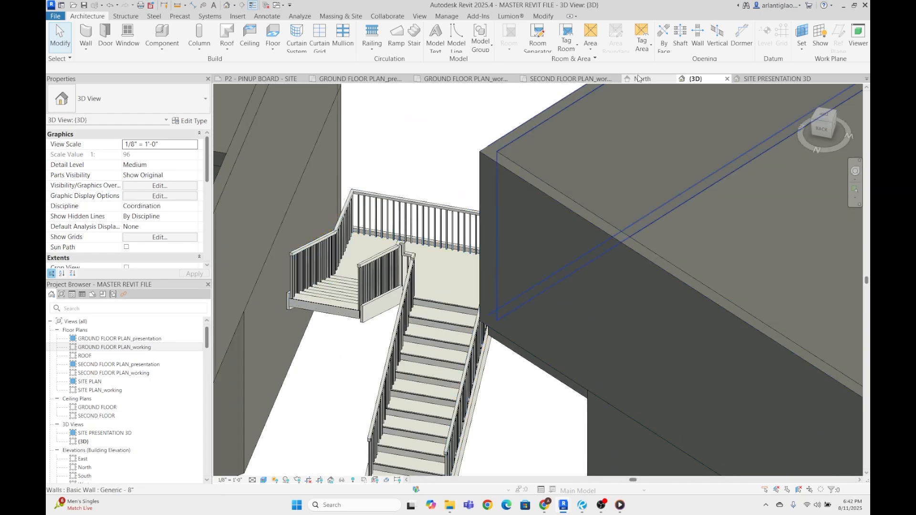
- In the ground floor working plan, align the stair's outer edge beside the second run to the Interpretive Space's exterior wall face
click(568, 79)
click(358, 79)
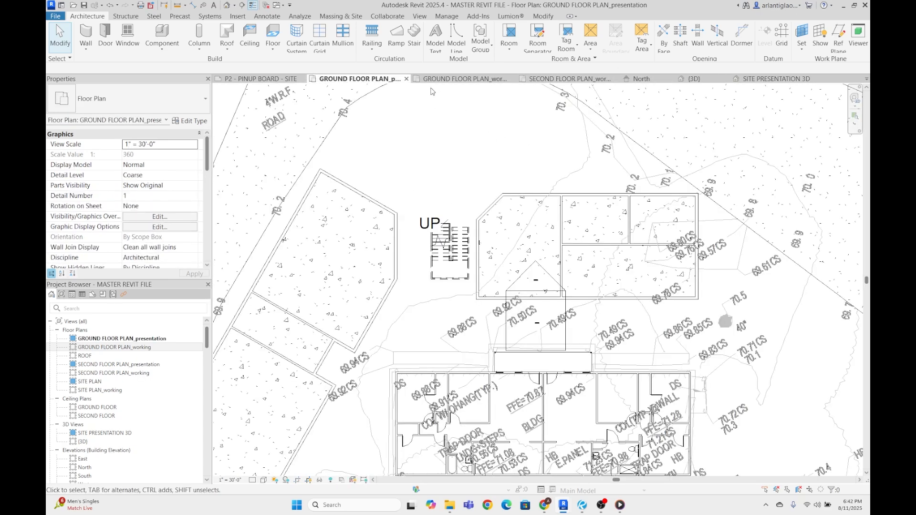
click(433, 79)
scroll(548, 286, up, 3)
click(574, 308)
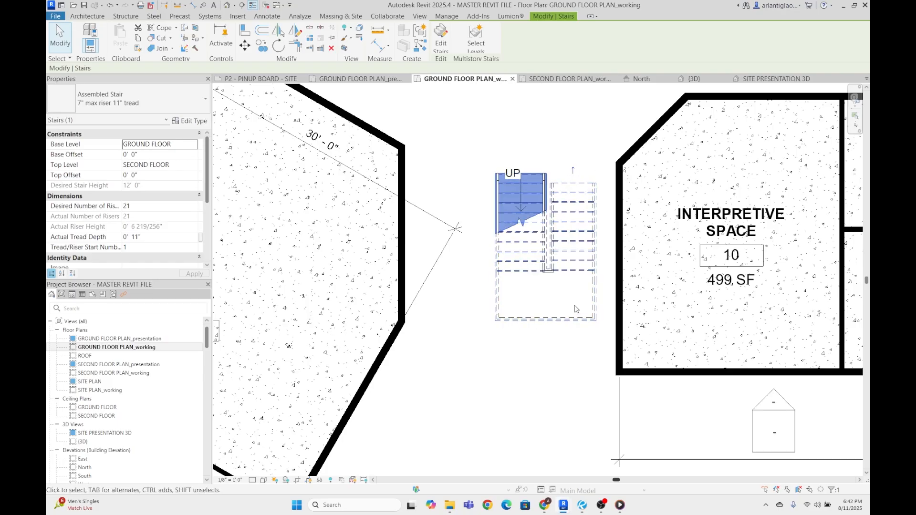
scroll(575, 308, down, 3)
scroll(596, 296, up, 3)
key(Escape)
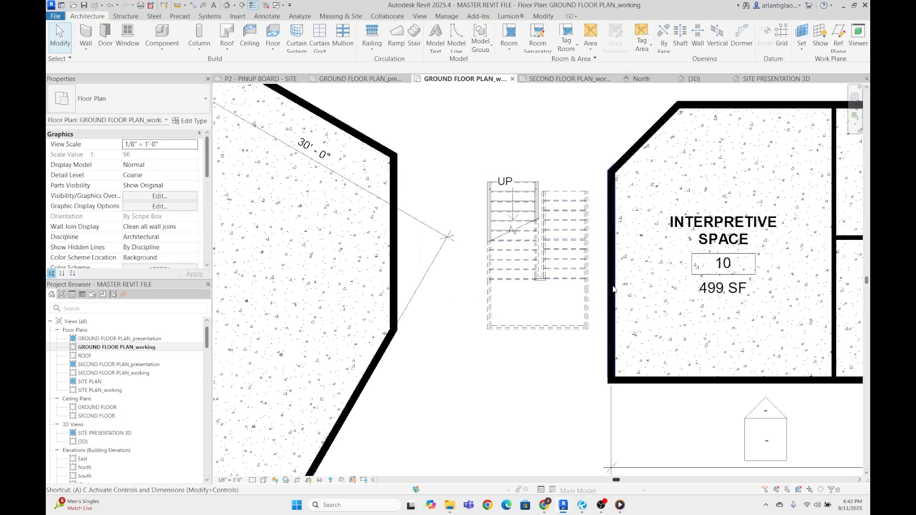
key(l)
scroll(611, 288, up, 2)
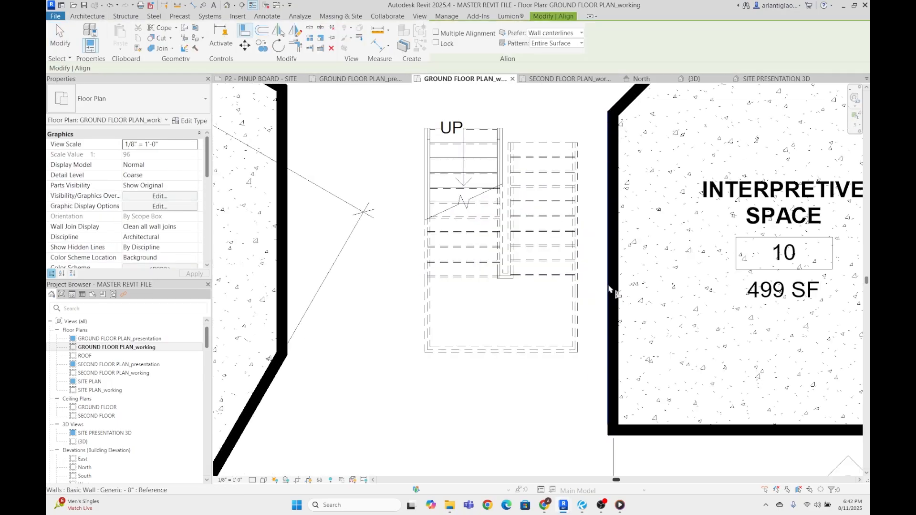
click(578, 292)
key(Escape)
key(Escape)
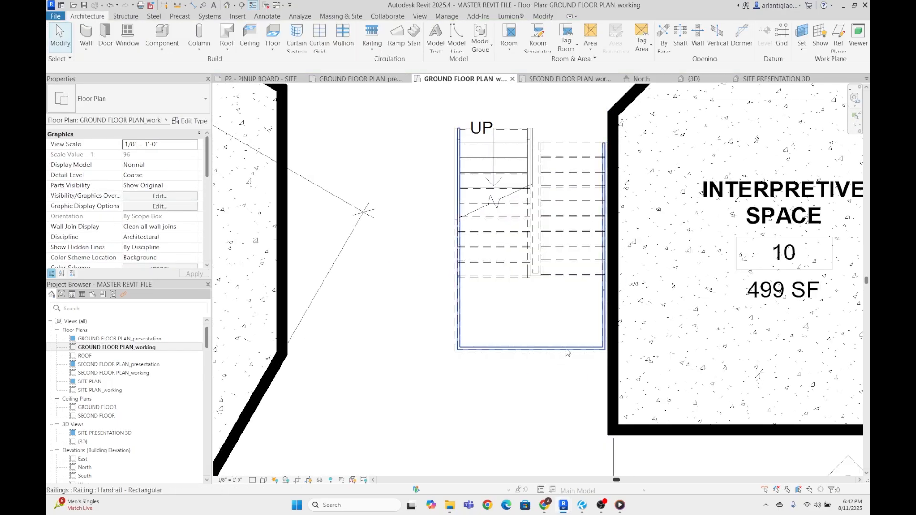
- Move the stair toward the Interpretive Space's lower corner and align its side and landing edges flush with the exterior wall faces
click(595, 357)
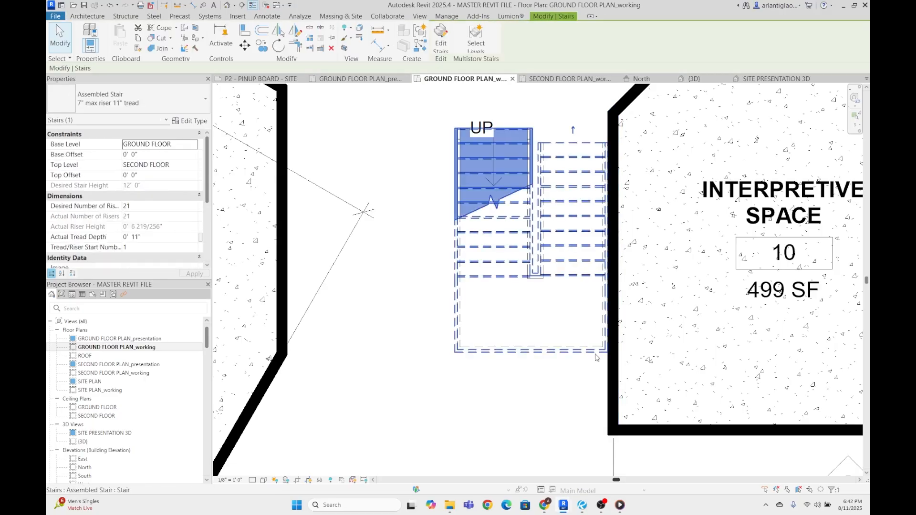
drag(596, 352, 596, 434)
key(Escape)
scroll(604, 424, up, 5)
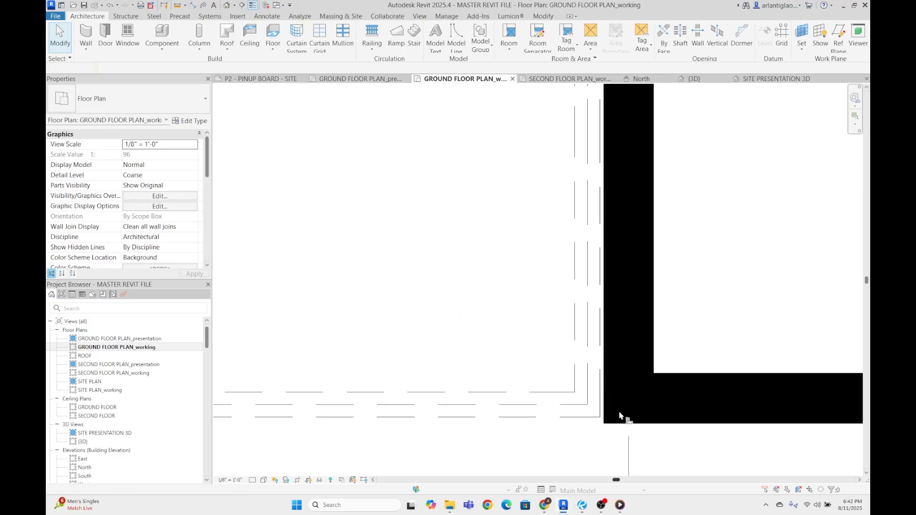
key(a)
key(l)
click(601, 408)
click(614, 424)
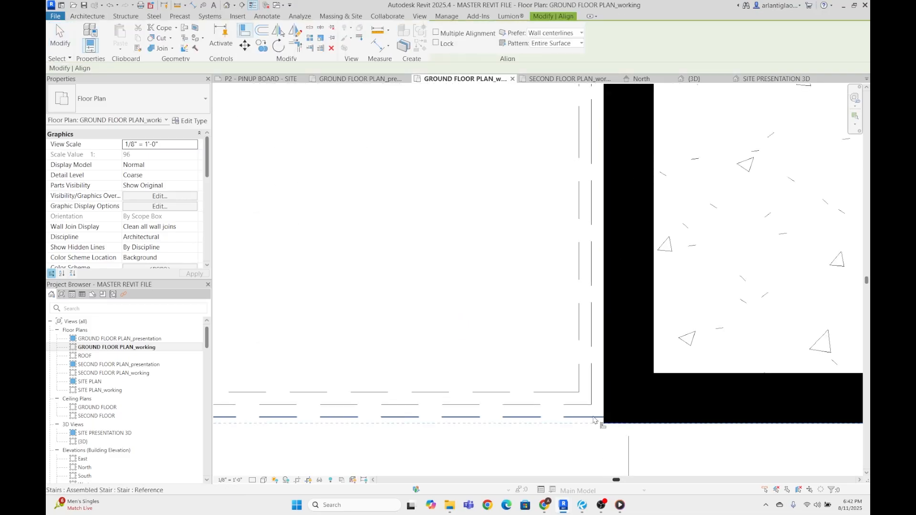
click(596, 417)
scroll(596, 408, down, 9)
key(Escape)
key(Escape)
scroll(570, 278, down, 3)
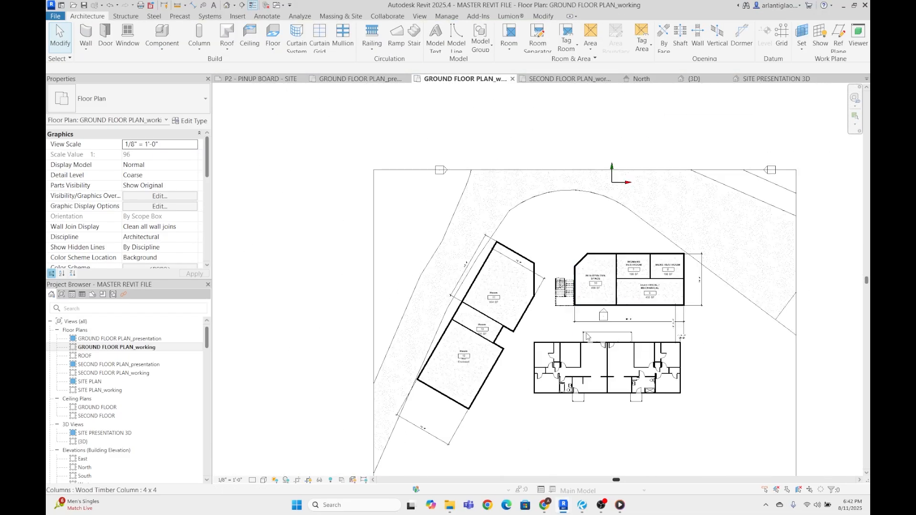
- Copy the stair to the open area just outside Room 12's lower end wall
scroll(557, 339, up, 3)
middle_drag(538, 262, 631, 170)
click(575, 247)
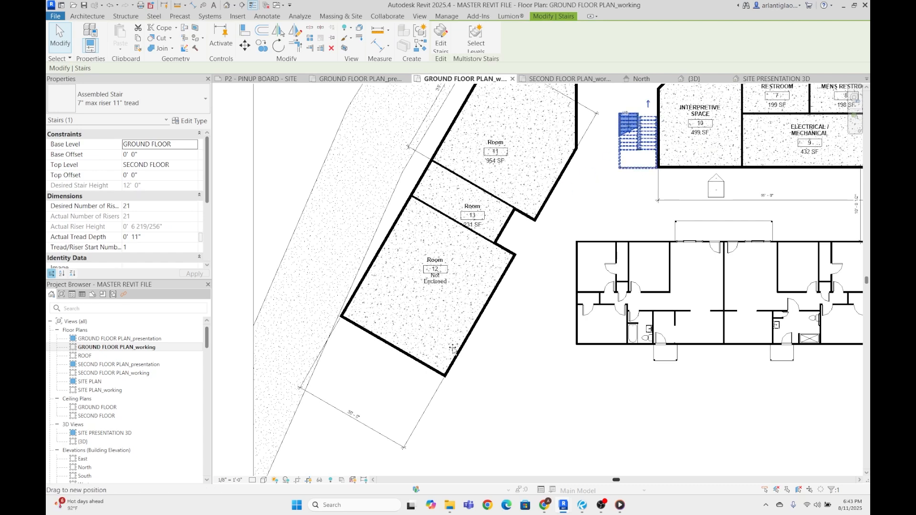
mouse_move(394, 374)
mouse_down()
mouse_move(367, 391)
mouse_move(398, 377)
mouse_up()
key(Escape)
scroll(395, 381, up, 5)
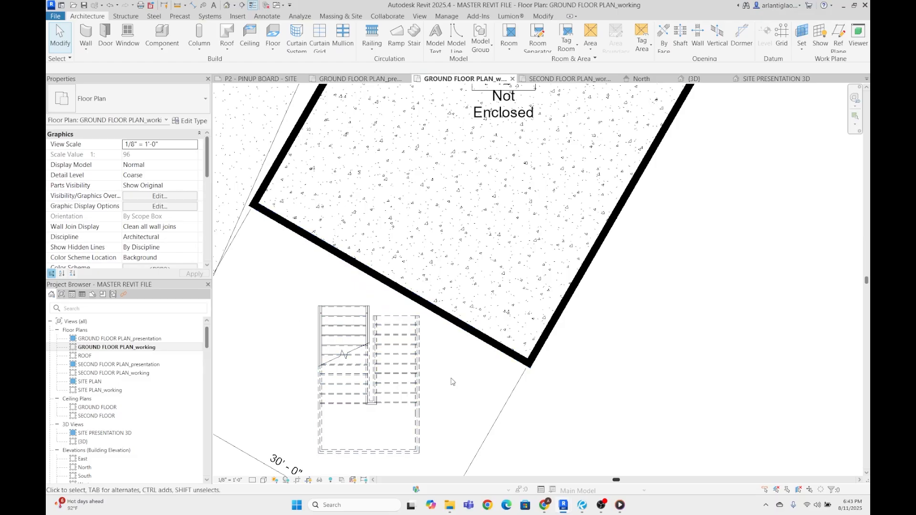
- Align the copied stair's second-run side to the outer face of Room 12's lower end wall
key(l)
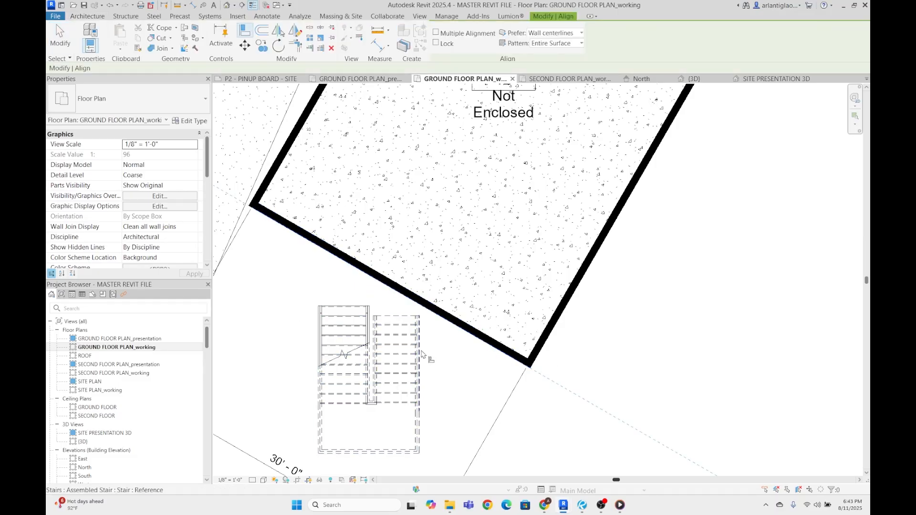
click(487, 344)
key(Escape)
key(Escape)
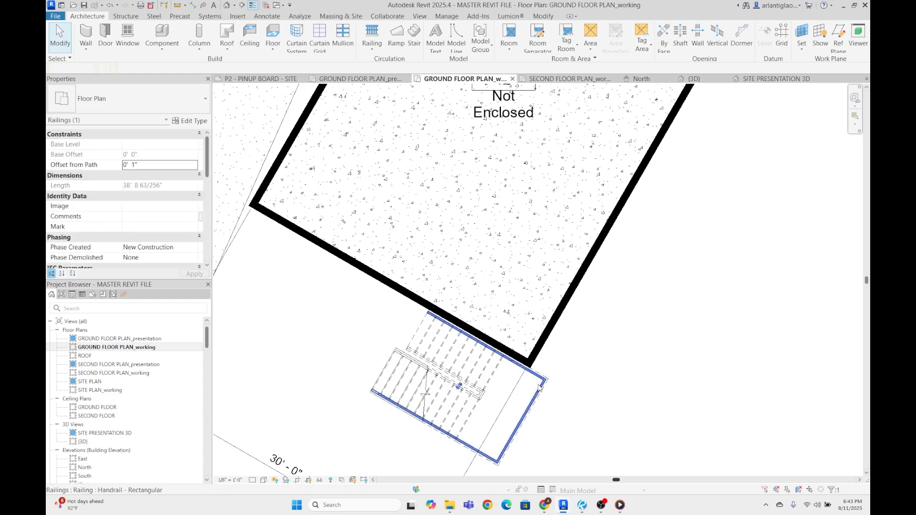
- Slide the copied stair along Room 12's end wall and align its landing edge with the outer face of the adjoining side wall
click(477, 367)
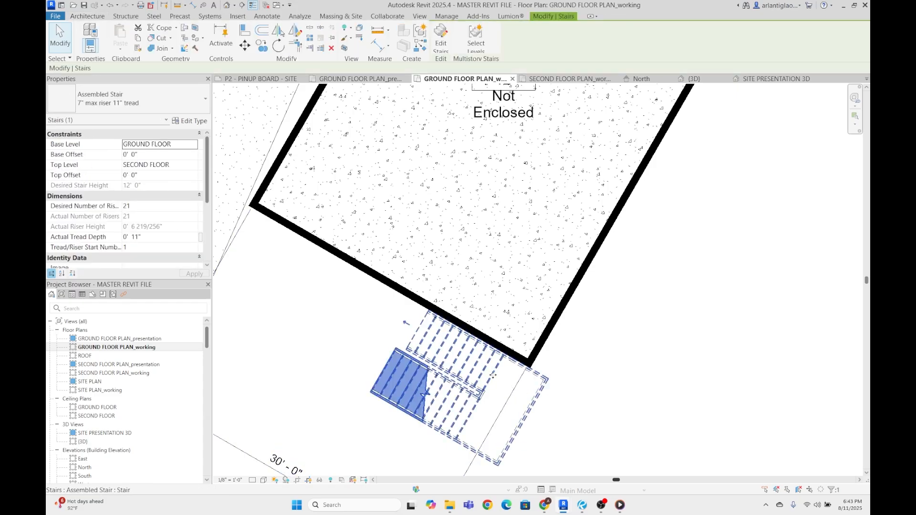
drag(476, 366, 473, 363)
key(Escape)
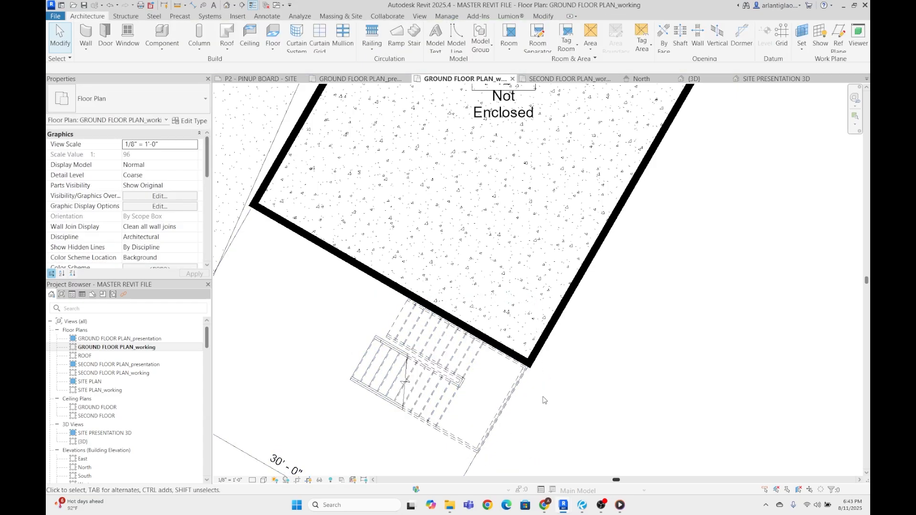
scroll(530, 365, up, 5)
key(a)
key(l)
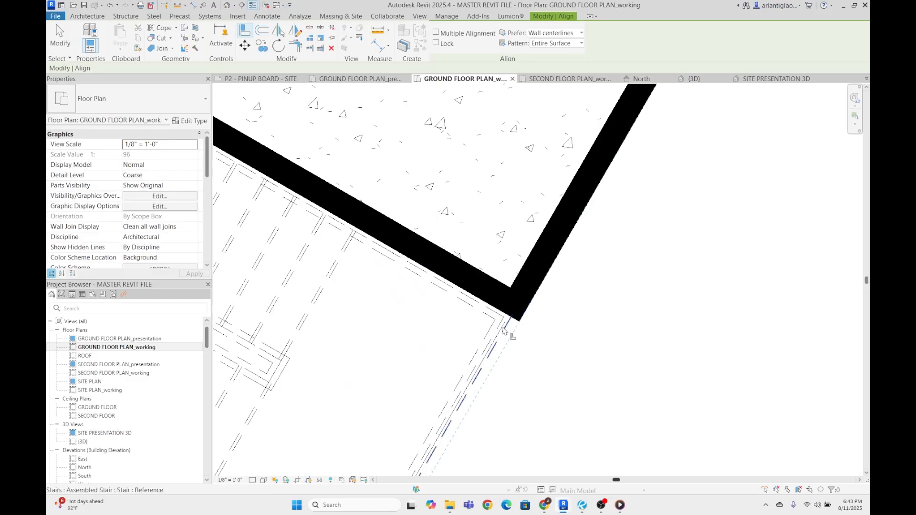
scroll(504, 330, down, 3)
key(Escape)
key(Escape)
- Examine in the second floor working plan where the stair beside the office building arrives in relation to the surrounding walls and the outdoor balcony
scroll(511, 287, down, 5)
scroll(515, 264, up, 3)
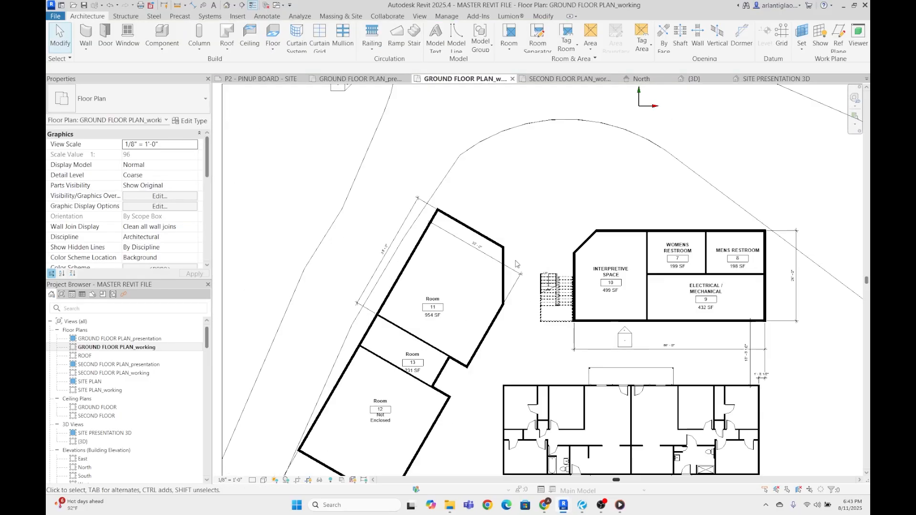
scroll(563, 266, up, 2)
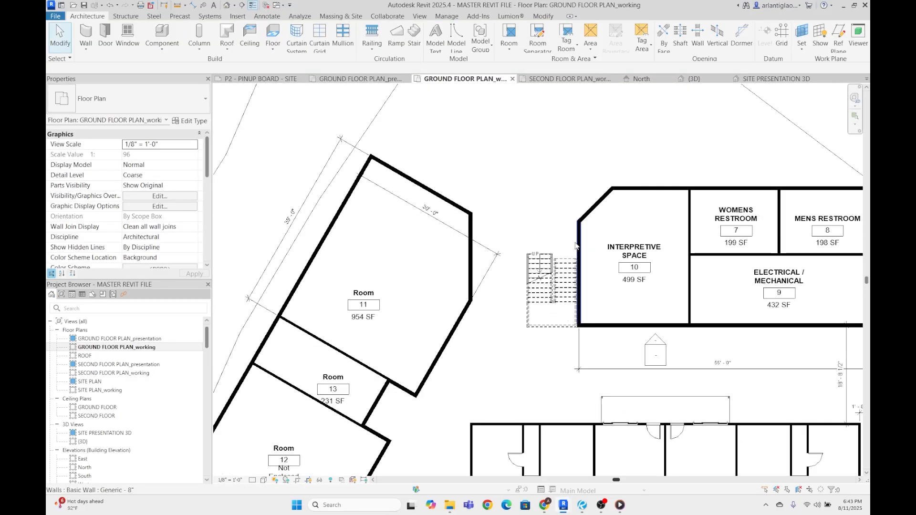
click(569, 79)
scroll(497, 380, up, 4)
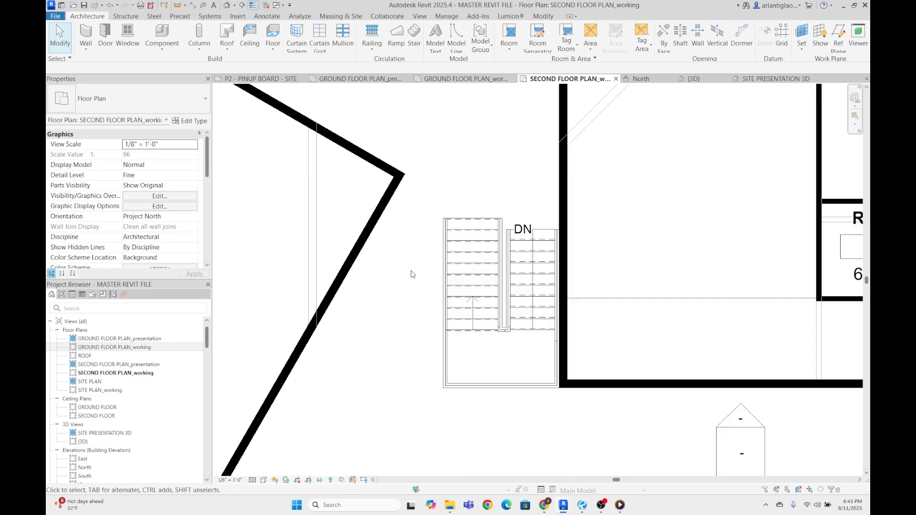
scroll(500, 180, down, 4)
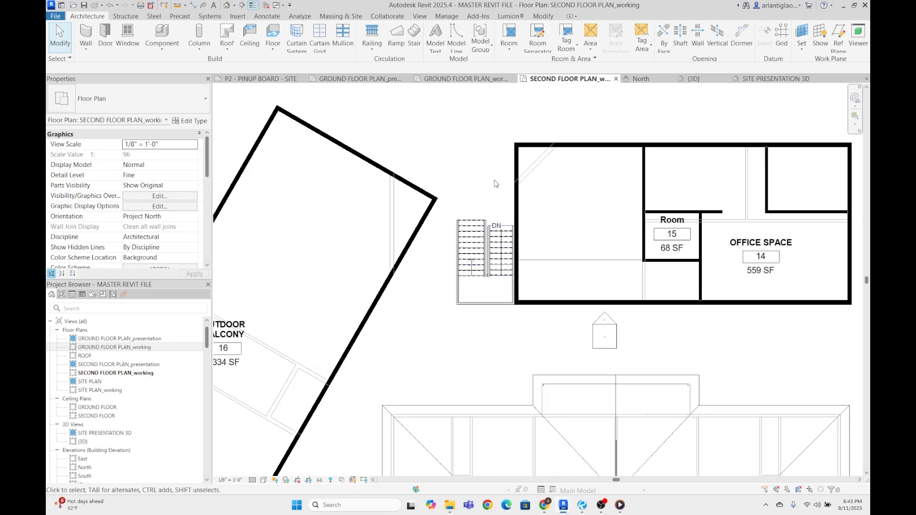
scroll(493, 205, up, 3)
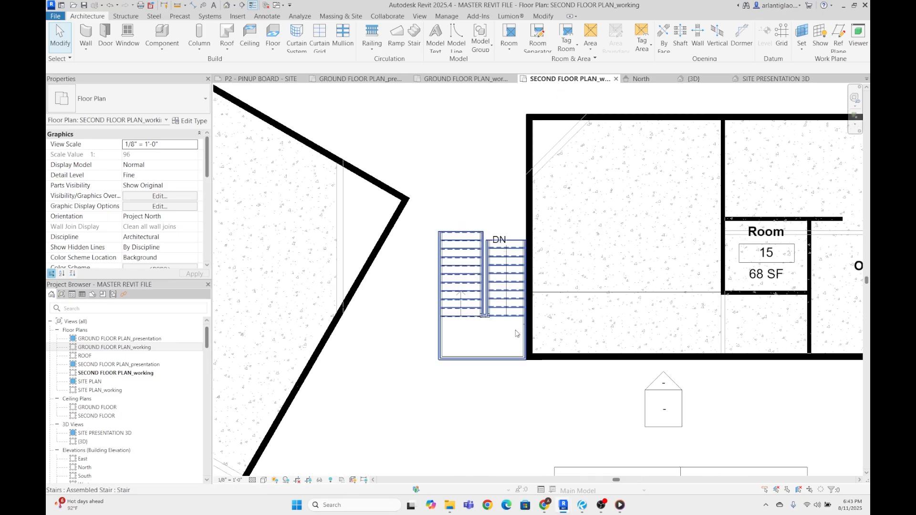
scroll(526, 186, down, 3)
scroll(531, 205, up, 3)
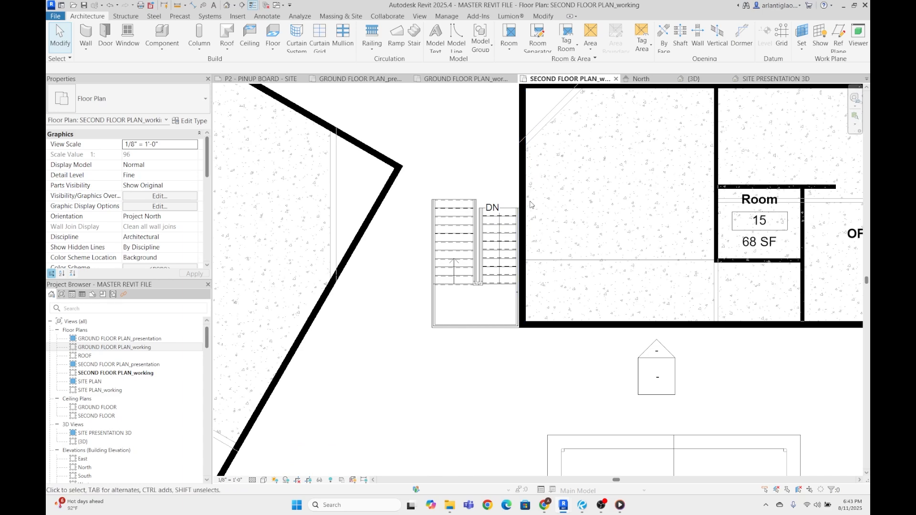
click(496, 237)
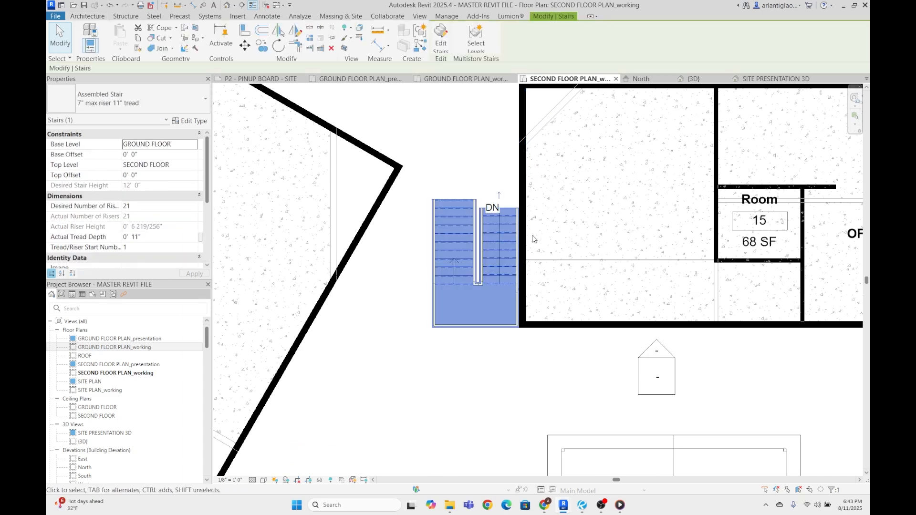
scroll(496, 237, up, 2)
scroll(478, 186, down, 3)
scroll(479, 182, up, 4)
click(484, 160)
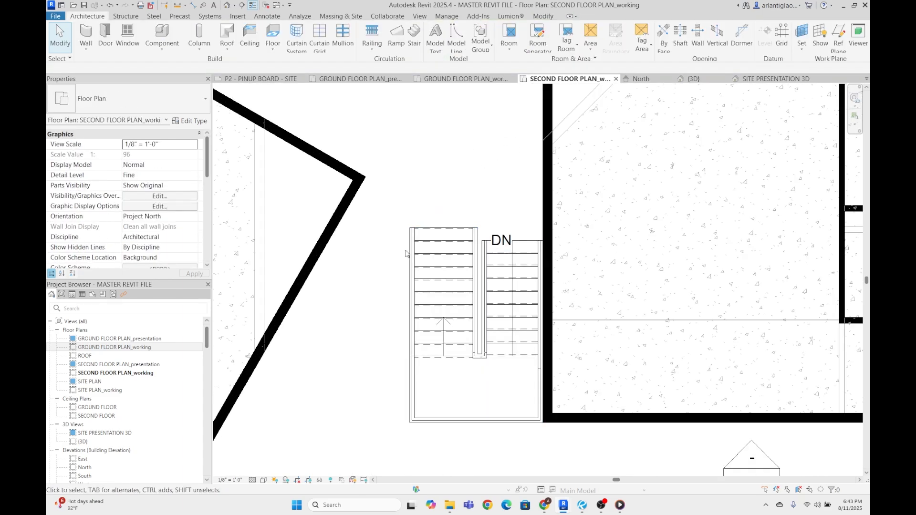
scroll(464, 183, down, 2)
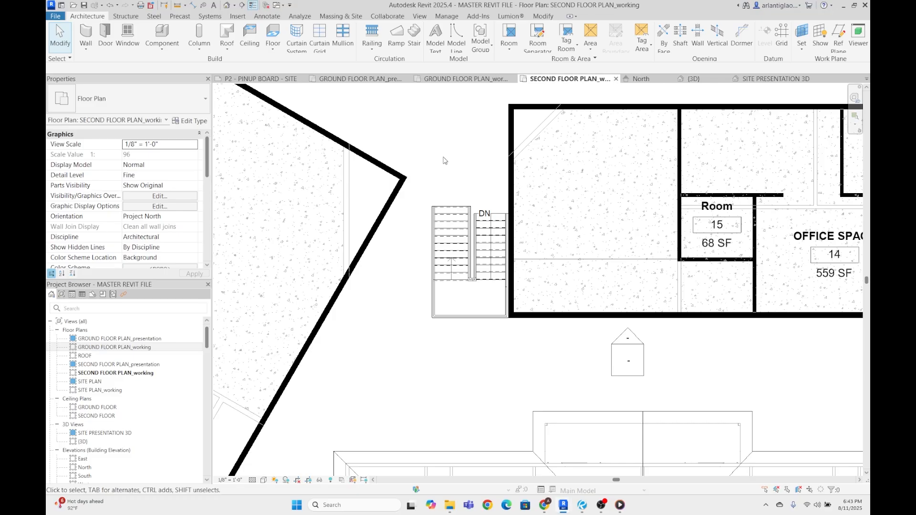
scroll(544, 141, down, 2)
scroll(410, 247, down, 2)
scroll(379, 216, up, 2)
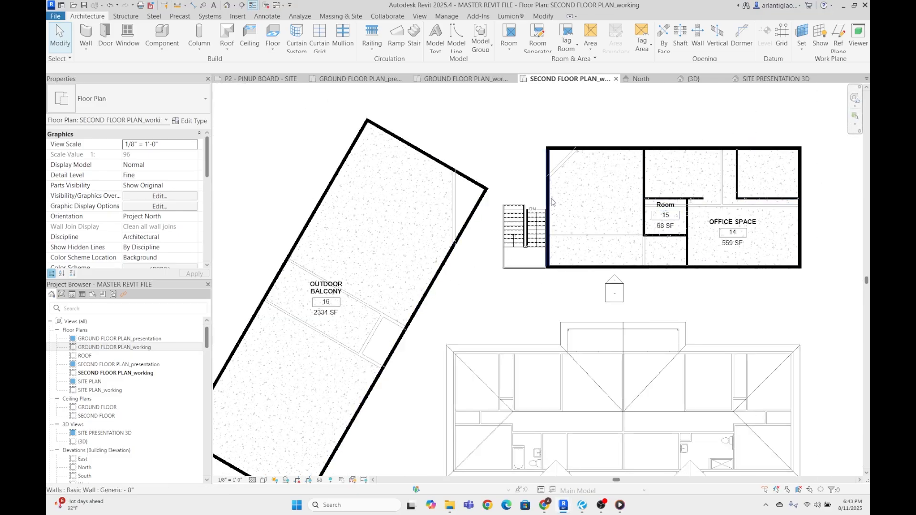
scroll(548, 210, up, 2)
click(511, 239)
scroll(487, 241, up, 2)
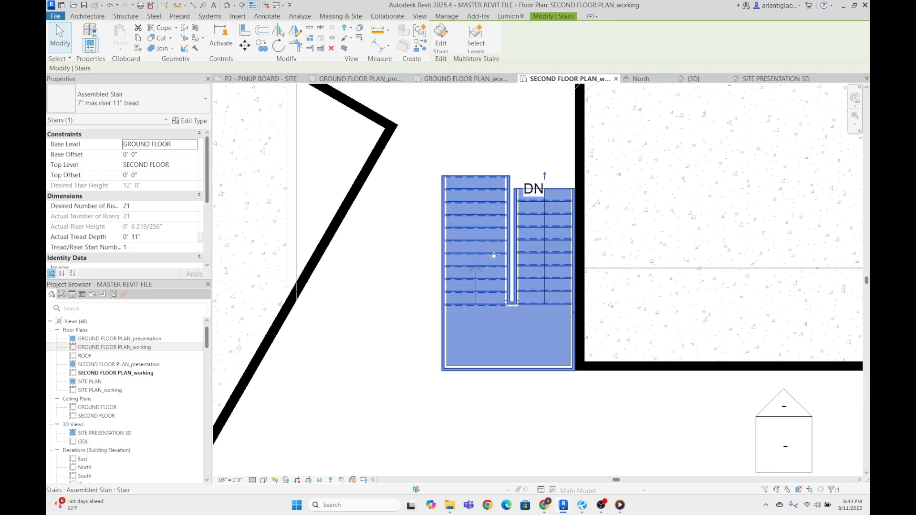
scroll(497, 256, down, 1)
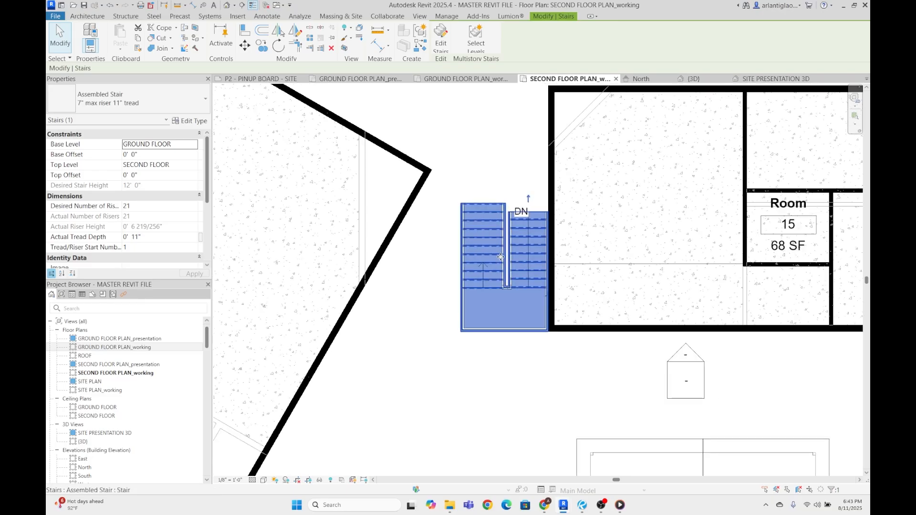
scroll(500, 257, down, 2)
scroll(469, 181, up, 2)
click(472, 168)
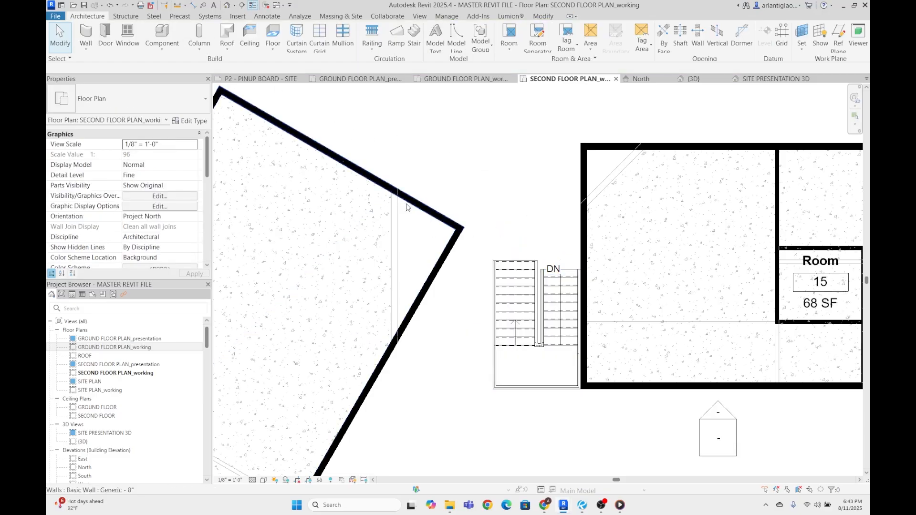
- Open the second-floor slab's boundary for editing from the 3D view and continue in the second floor working plan
click(450, 219)
click(574, 101)
click(693, 79)
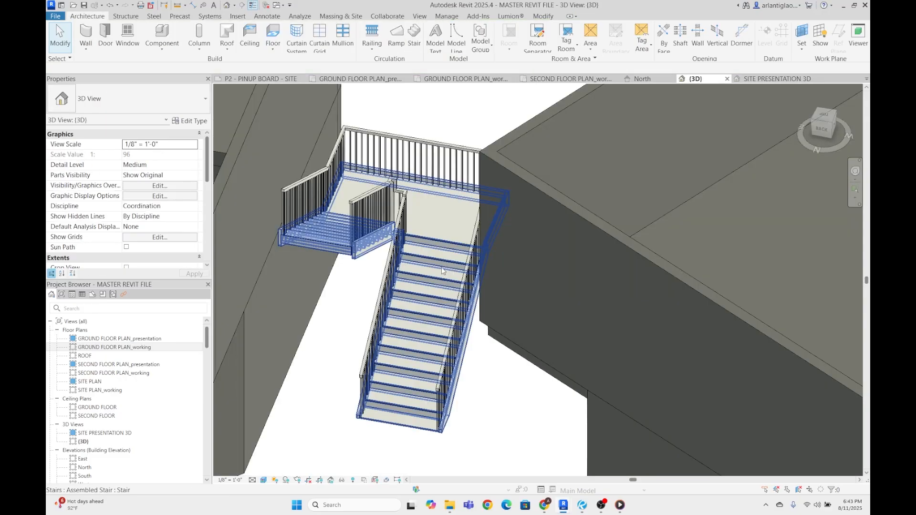
scroll(515, 272, down, 4)
click(694, 182)
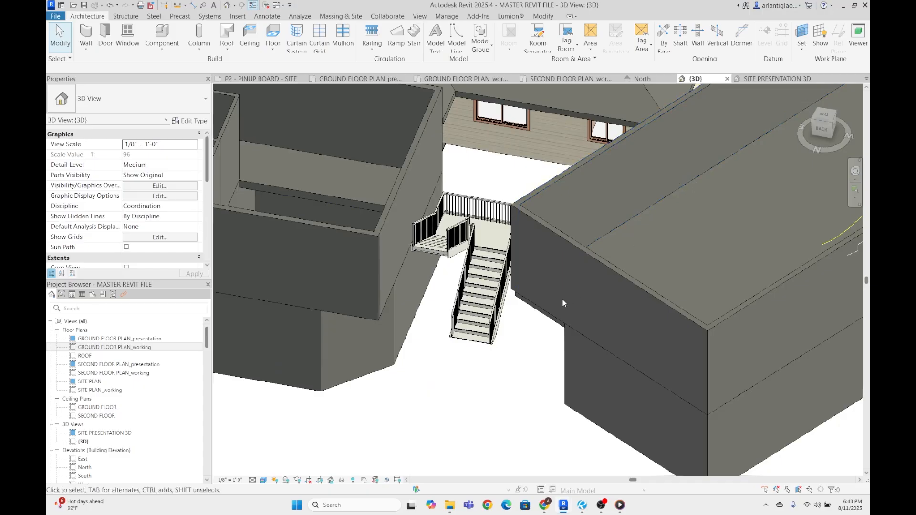
scroll(562, 299, up, 4)
scroll(520, 305, down, 4)
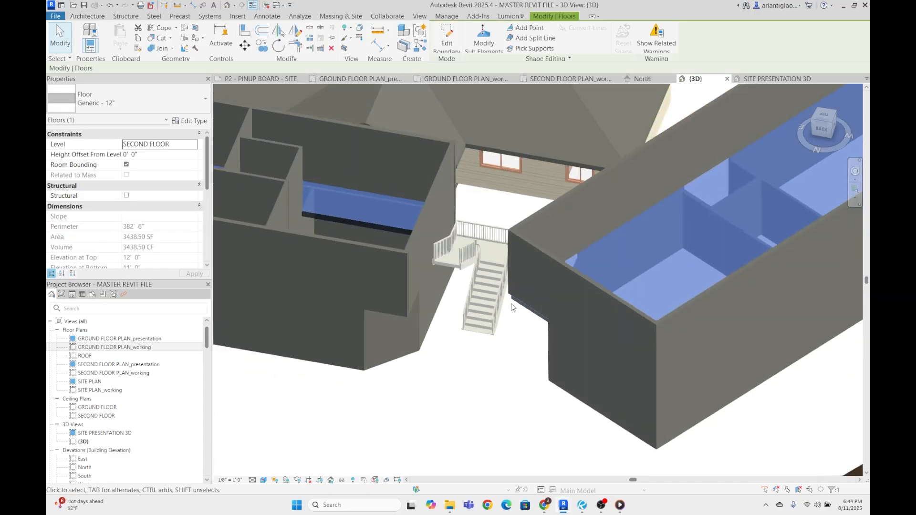
double_click(519, 303)
scroll(516, 291, up, 4)
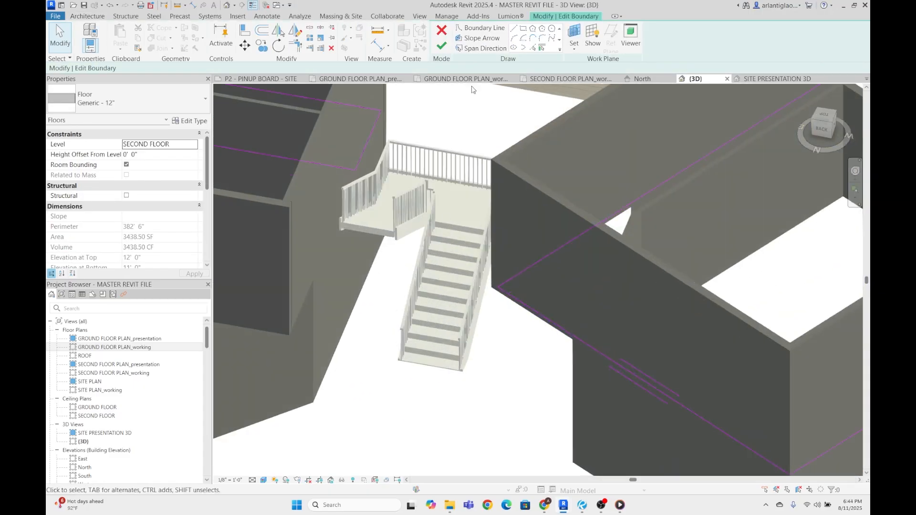
click(565, 79)
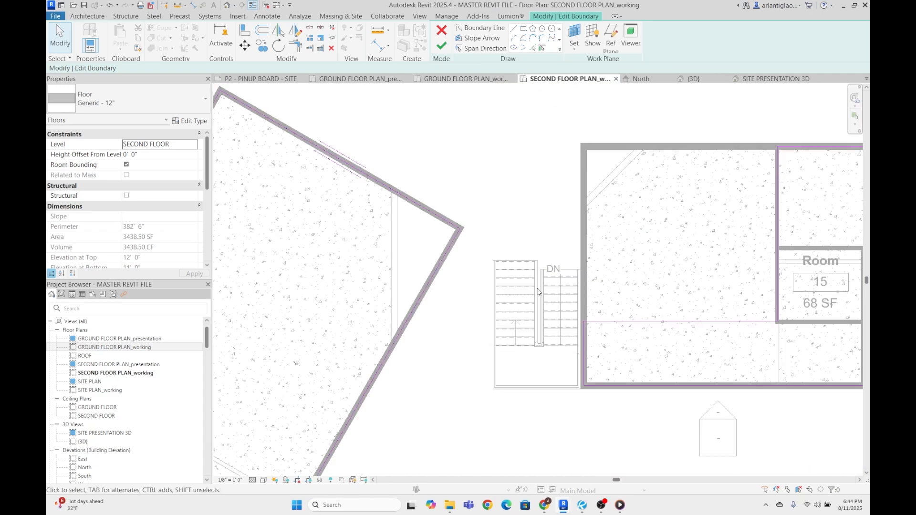
- Sketch a straight horizontal boundary line from the angled building's upper wall across the gap to the facing wall of the Room 15 building
scroll(475, 239, down, 3)
scroll(542, 316, up, 3)
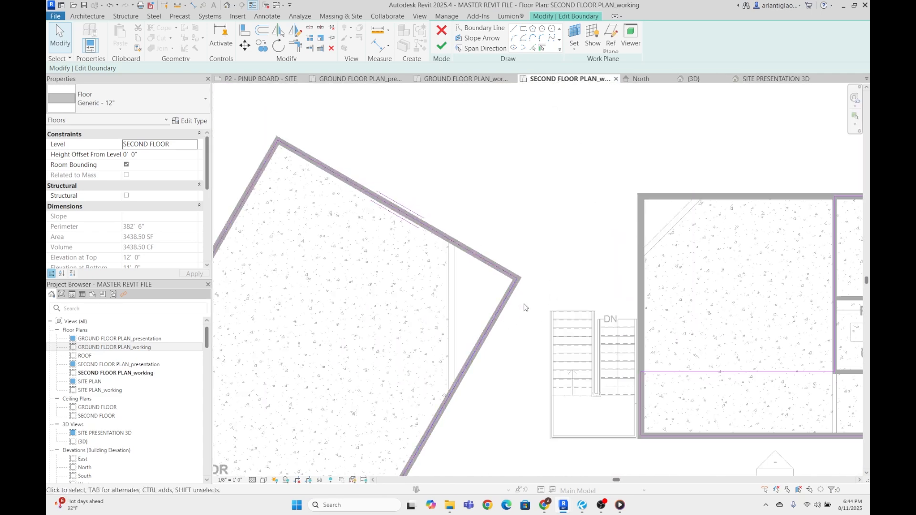
click(514, 28)
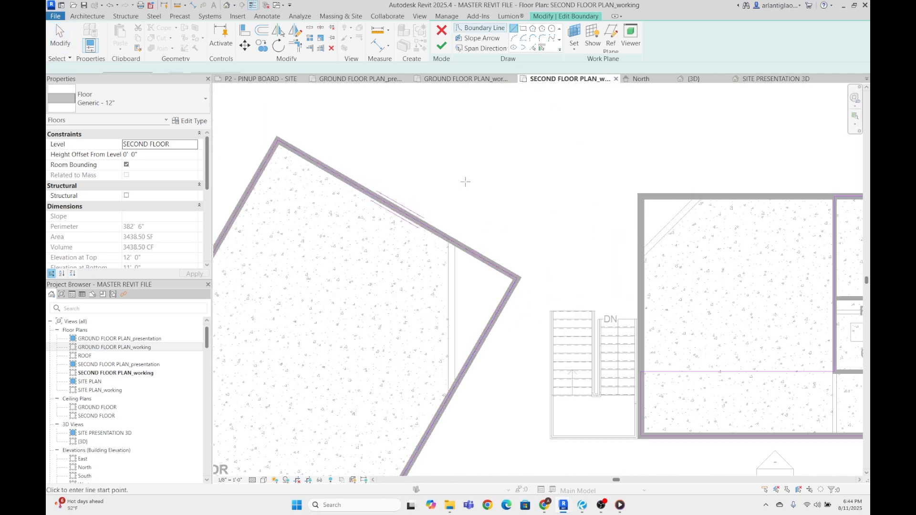
scroll(441, 232, up, 3)
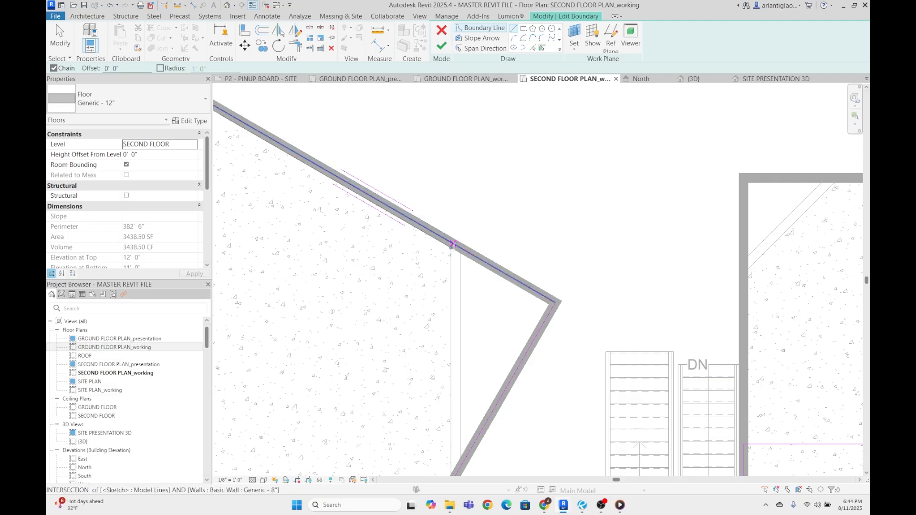
click(456, 245)
click(743, 245)
- Sketch a horizontal boundary line from the Room 15 building's outer wall along the upper end of the stair's DN run
key(Escape)
scroll(763, 388, up, 4)
click(658, 278)
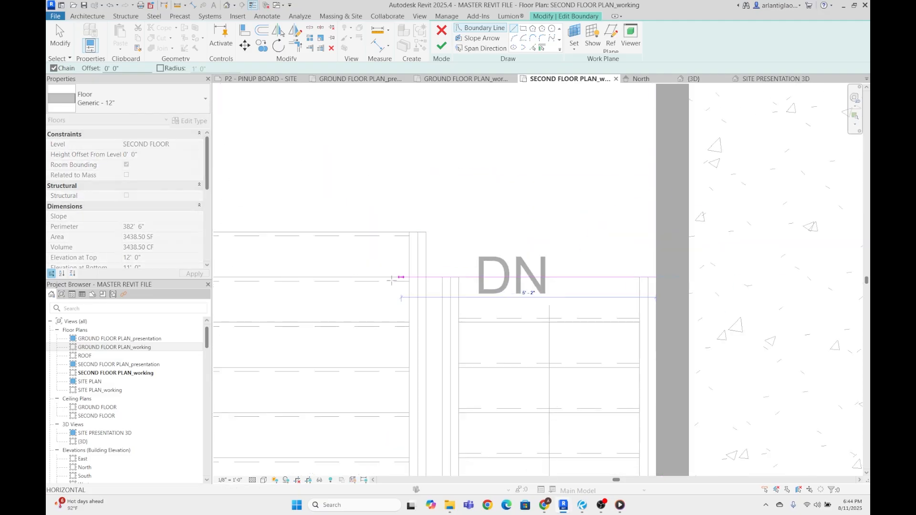
- Sketch the second floor's boundary line across the head of the stair and trim it to the adjoining boundary line
scroll(524, 258, down, 4)
click(407, 247)
key(t)
key(r)
click(453, 128)
scroll(725, 243, down, 1)
middle_drag(780, 208, 654, 220)
scroll(466, 202, up, 1)
drag(549, 332, 634, 155)
scroll(664, 127, up, 9)
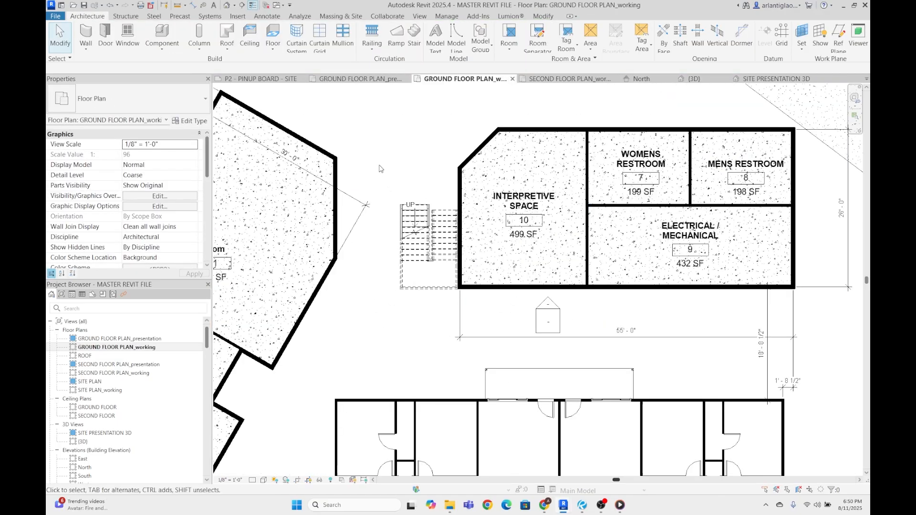
- Start placing doors on the ground floor working plan with the DRS-Single_Flush-WB 36" x 80" type
scroll(391, 168, down, 4)
middle_drag(350, 153, 466, 177)
scroll(463, 177, down, 1)
scroll(449, 175, up, 1)
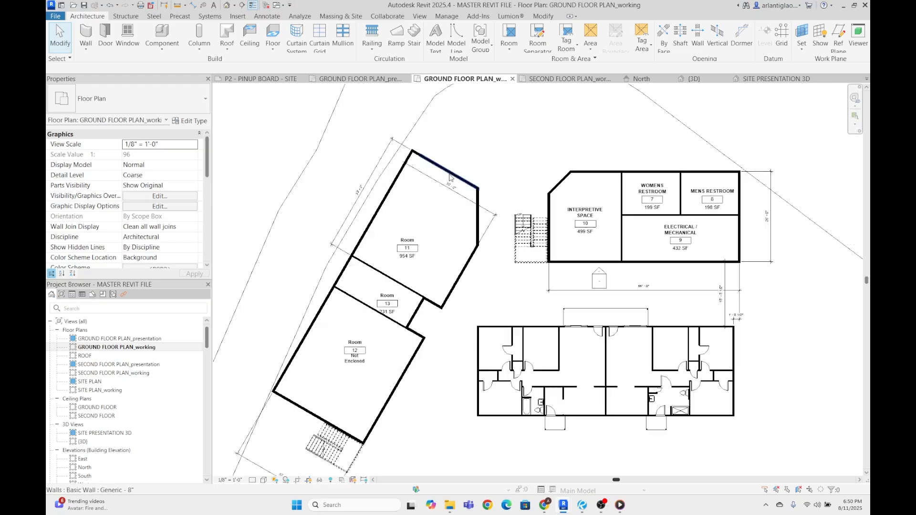
scroll(449, 176, up, 1)
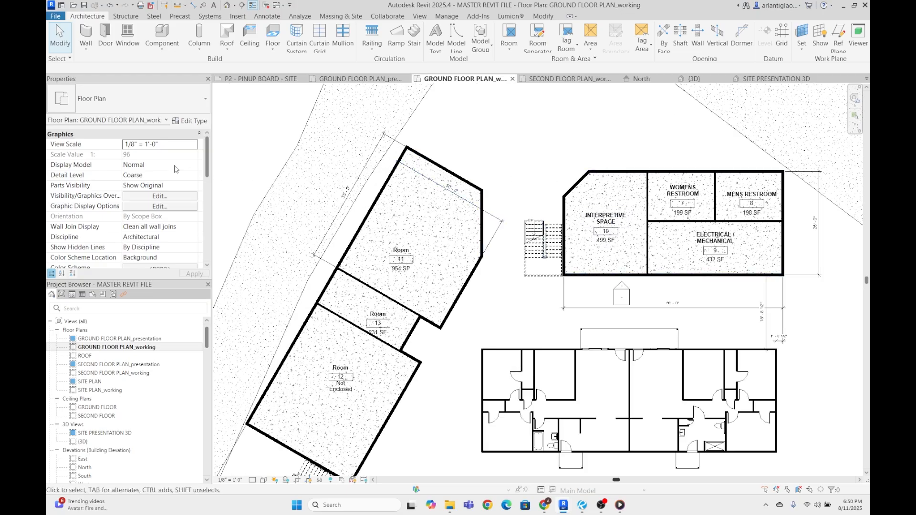
click(105, 38)
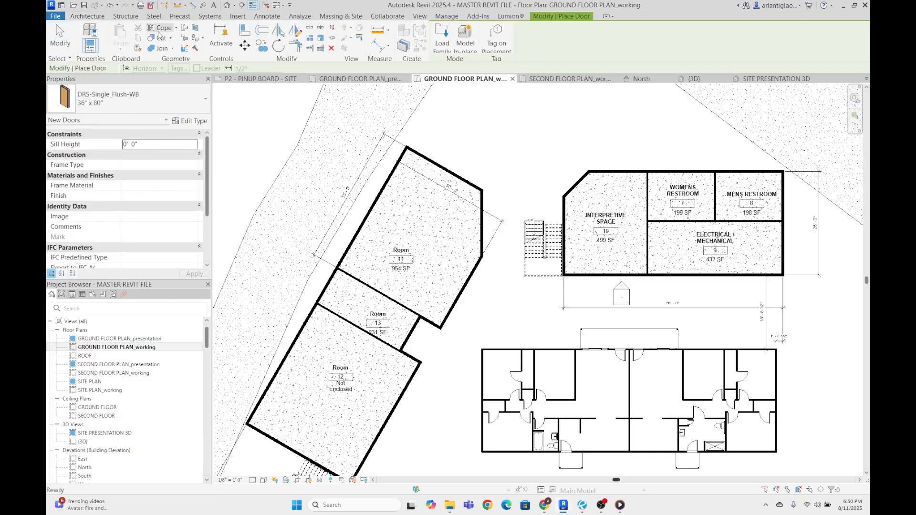
key(Escape)
click(104, 43)
click(127, 95)
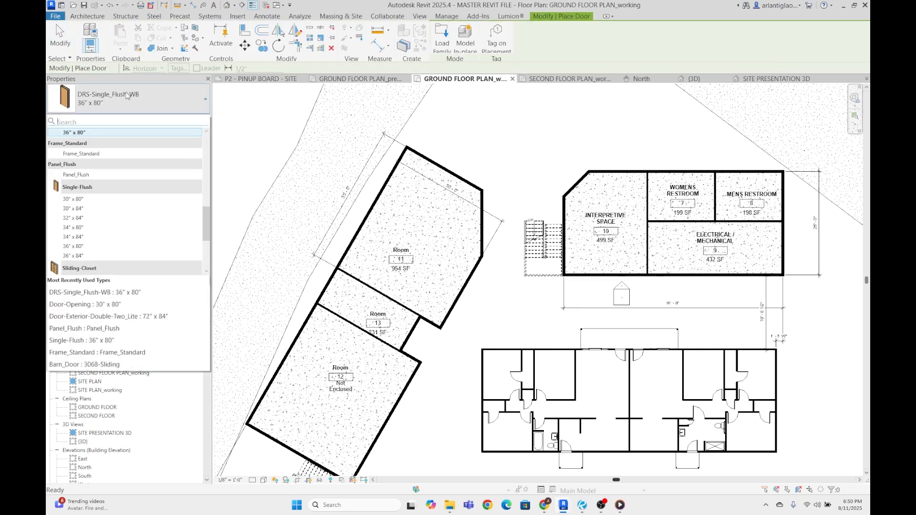
scroll(161, 175, down, 3)
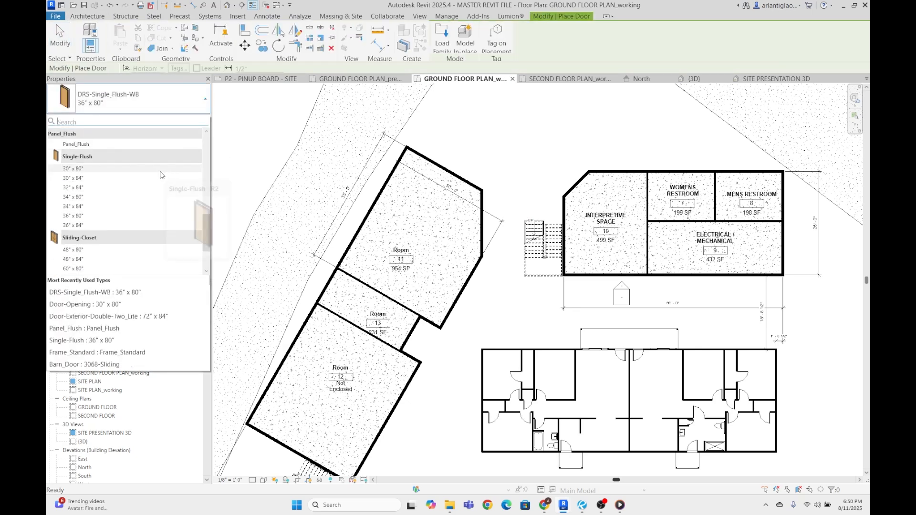
scroll(160, 177, up, 4)
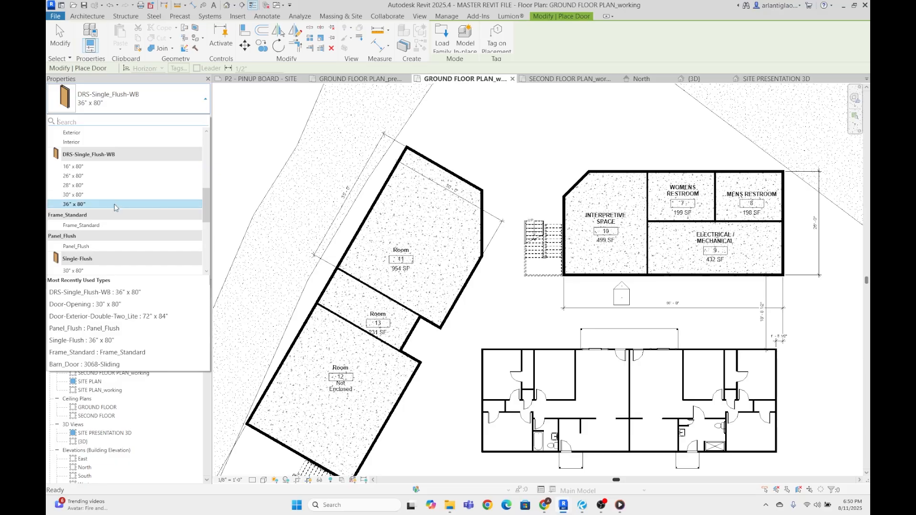
click(114, 204)
- Place one door in Room 11's short wall and one in Room 12's short wall, facing each other across the recess beside Room 13
scroll(312, 329, up, 5)
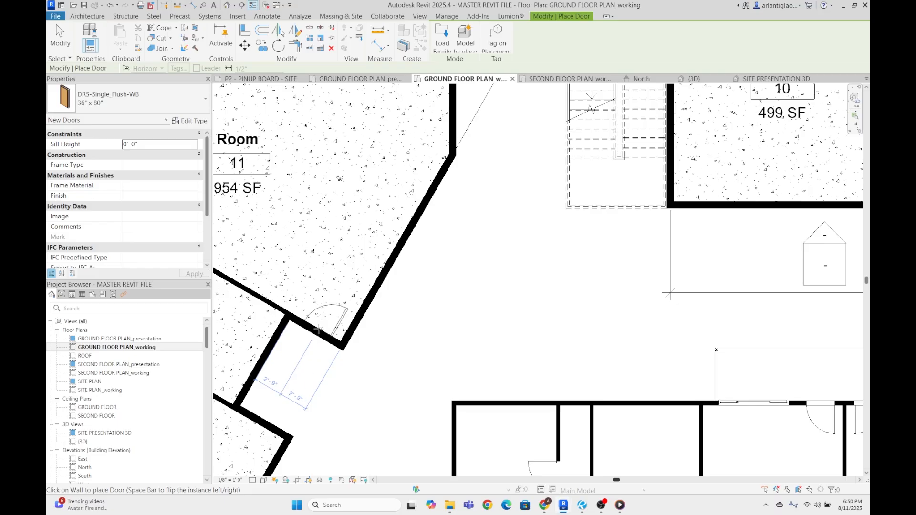
scroll(514, 291, down, 3)
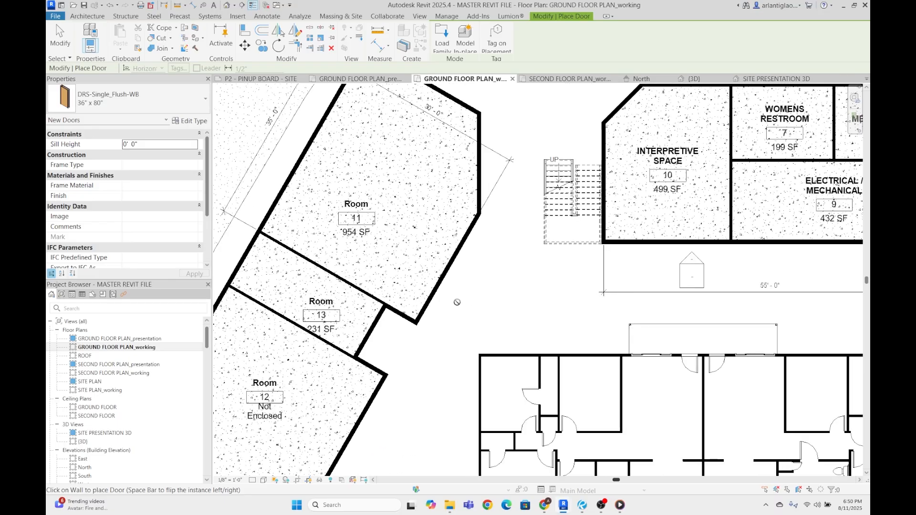
scroll(431, 305, up, 2)
scroll(411, 307, up, 2)
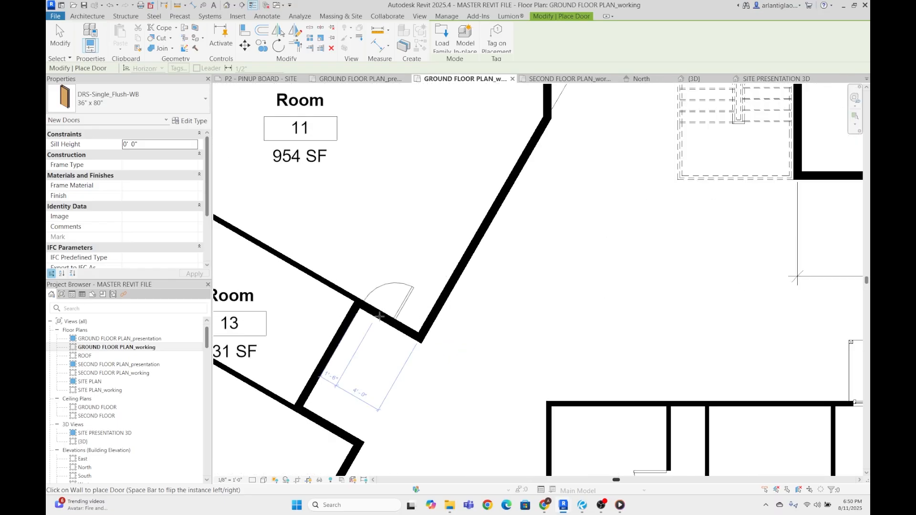
scroll(384, 317, up, 2)
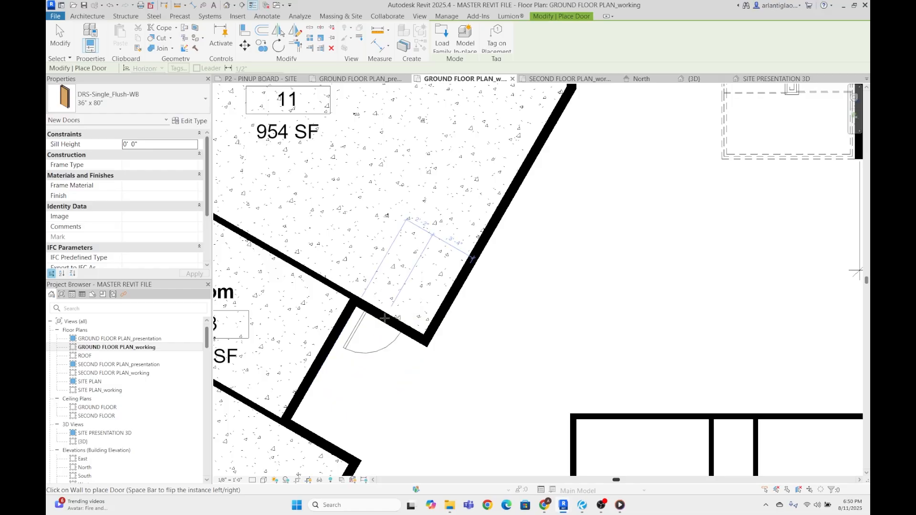
click(388, 319)
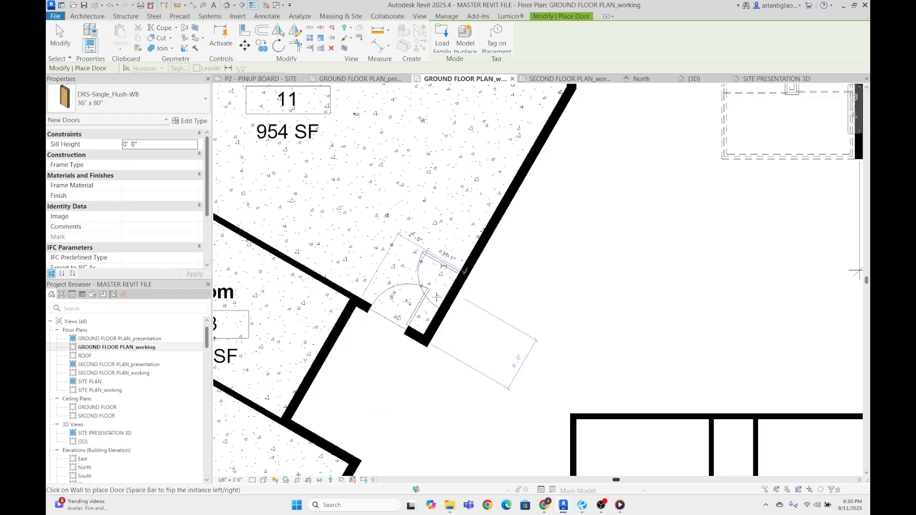
click(326, 441)
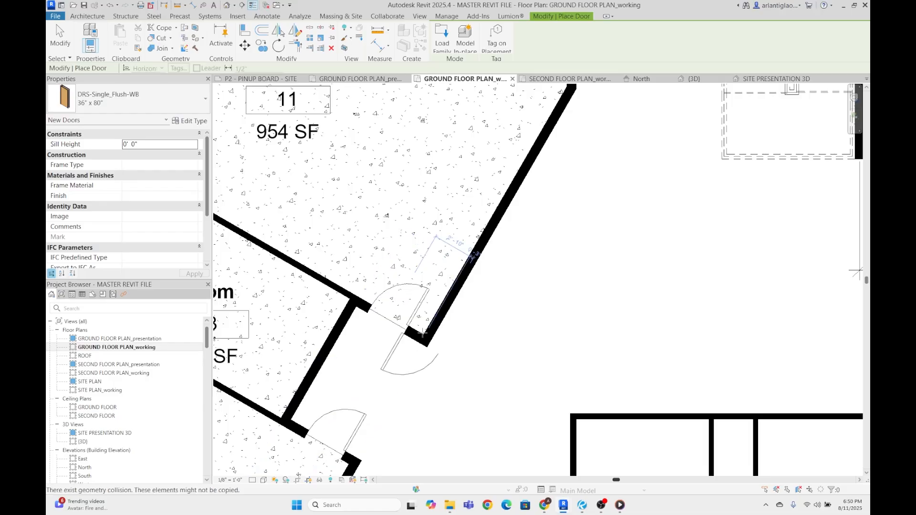
key(Escape)
key(Escape)
- Flip the Room 11 door to swing outward into the recess and hinge on the side nearest Room 13
scroll(424, 318, up, 2)
click(414, 292)
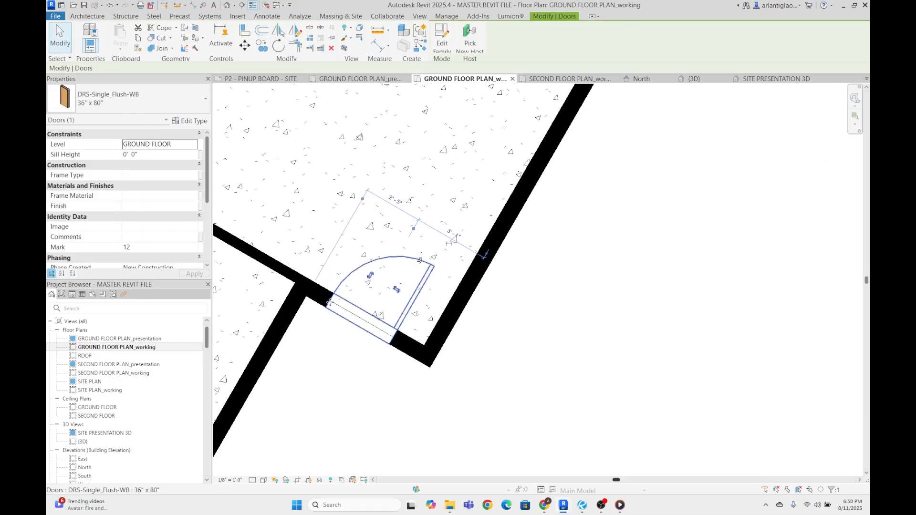
scroll(410, 293, down, 1)
middle_drag(410, 293, 461, 267)
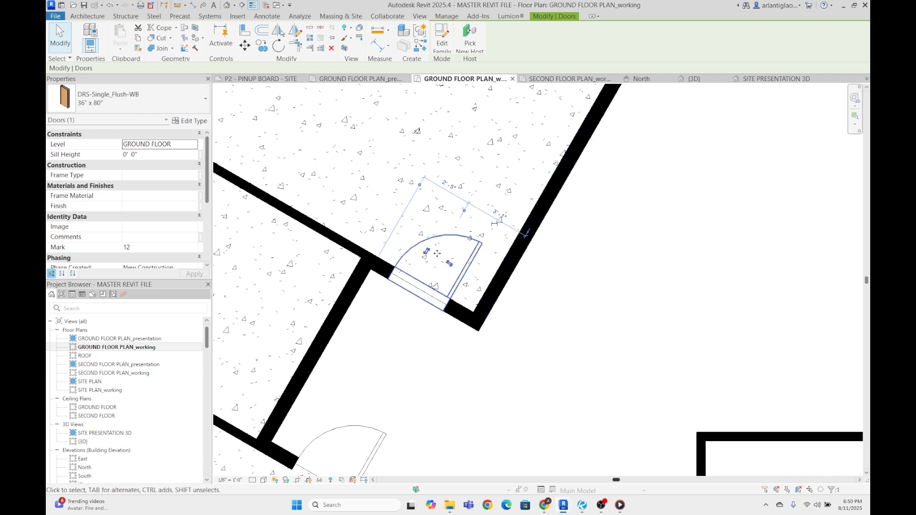
click(428, 252)
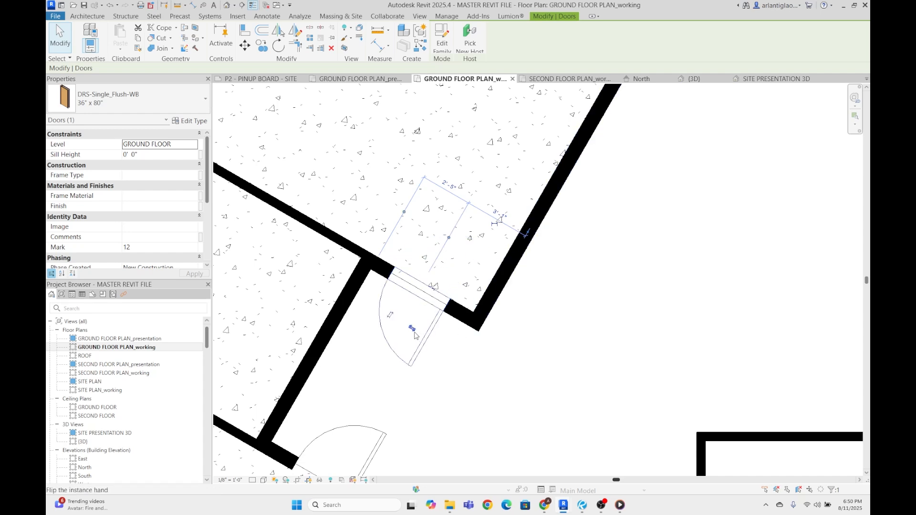
click(412, 329)
- Flip the hand of the Room 12 door so it hinges on the side nearest Room 13
scroll(419, 346, down, 1)
middle_drag(418, 345, 536, 233)
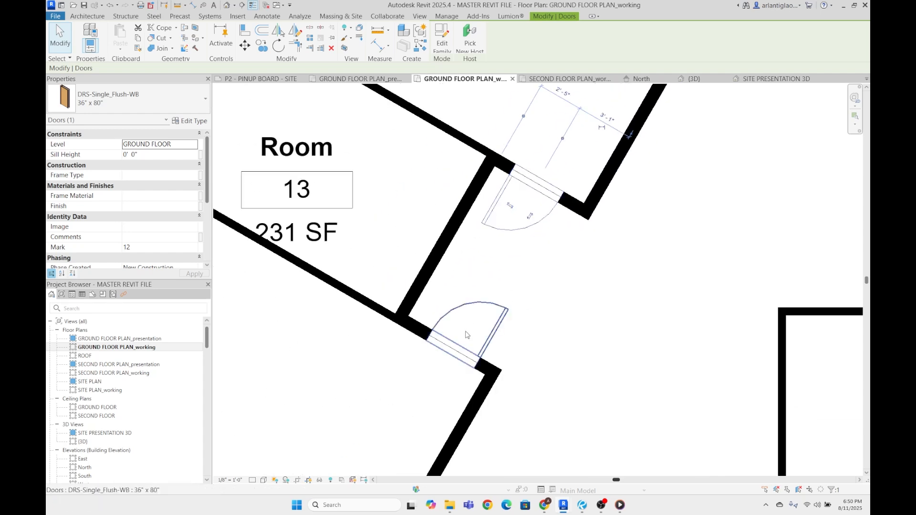
click(467, 335)
click(471, 352)
click(480, 327)
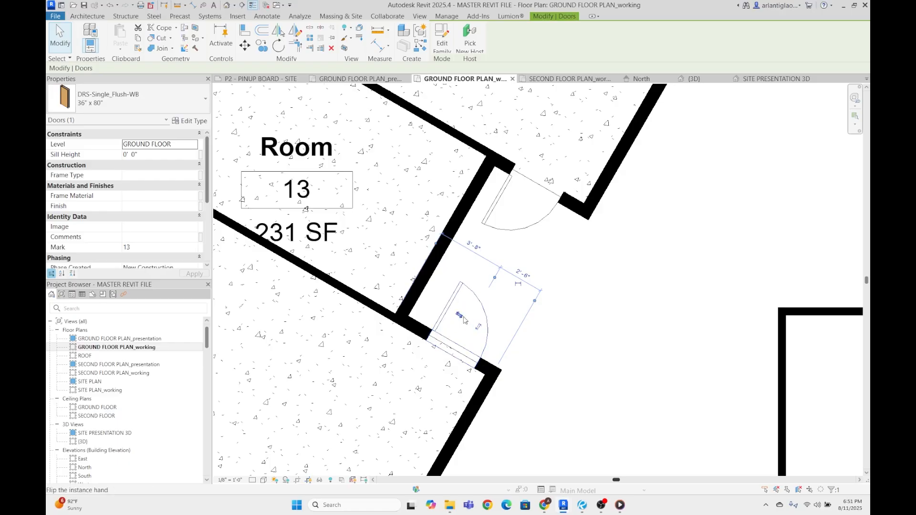
- Align the centre of the Room 12 door with the centreline of the Room 11 door
click(578, 259)
key(a)
key(l)
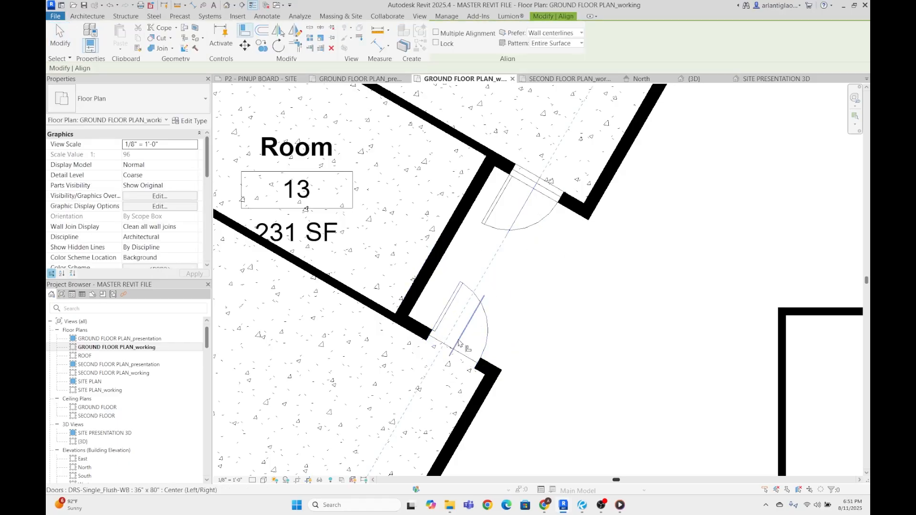
scroll(540, 302, down, 3)
key(Escape)
scroll(604, 291, down, 3)
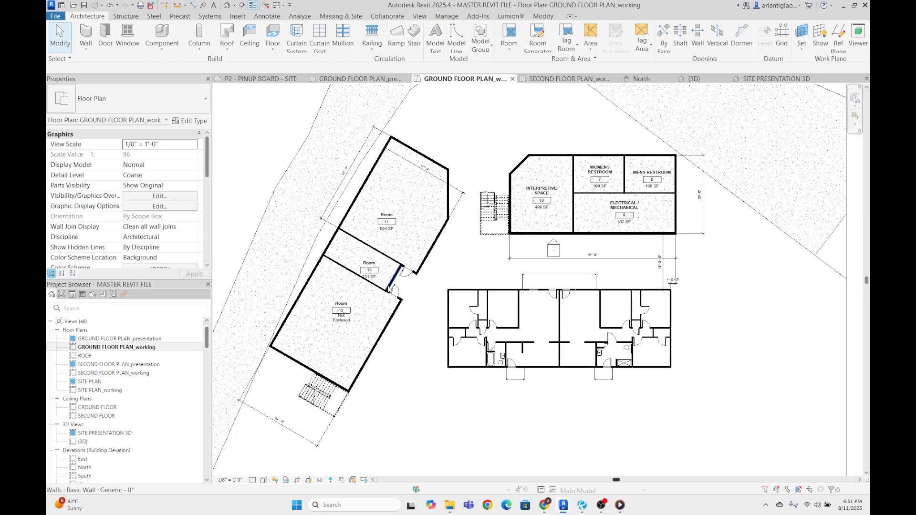
- Review the window types already loaded in the project, then leave window placement without placing one
scroll(382, 275, up, 2)
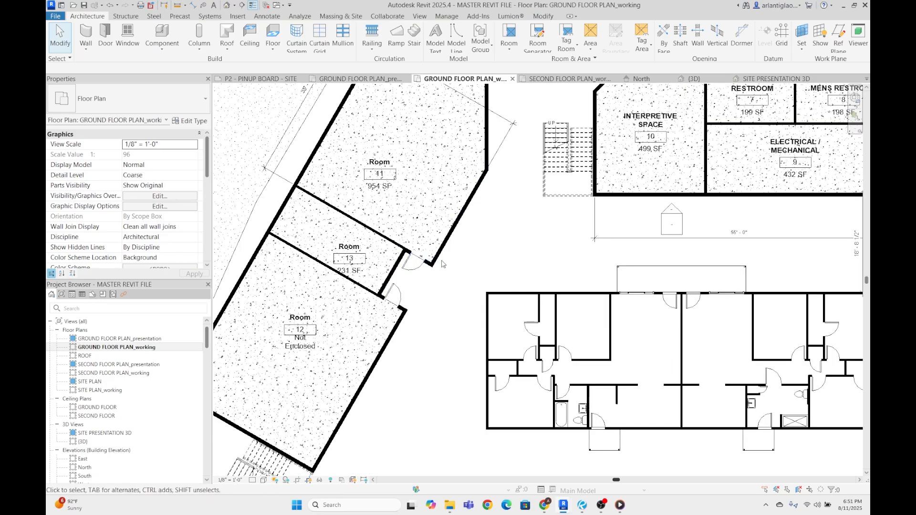
scroll(433, 252, down, 3)
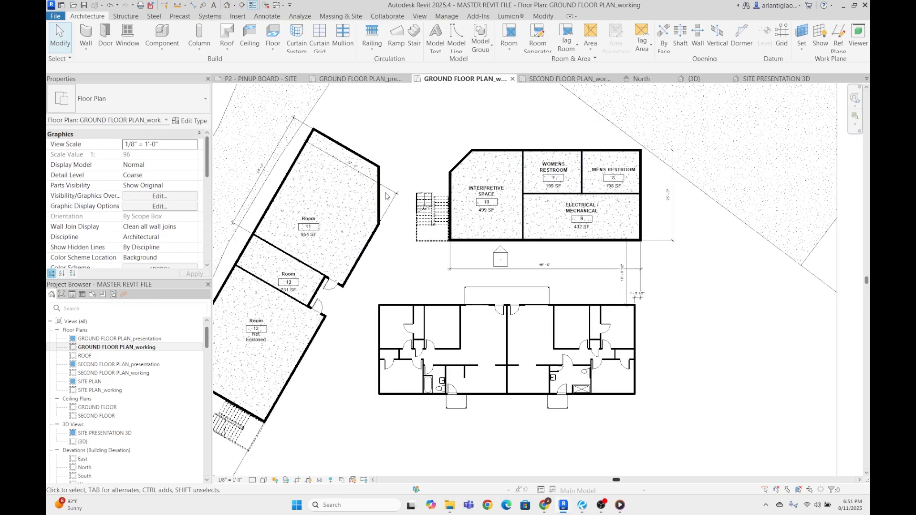
scroll(384, 211, down, 1)
scroll(384, 211, up, 2)
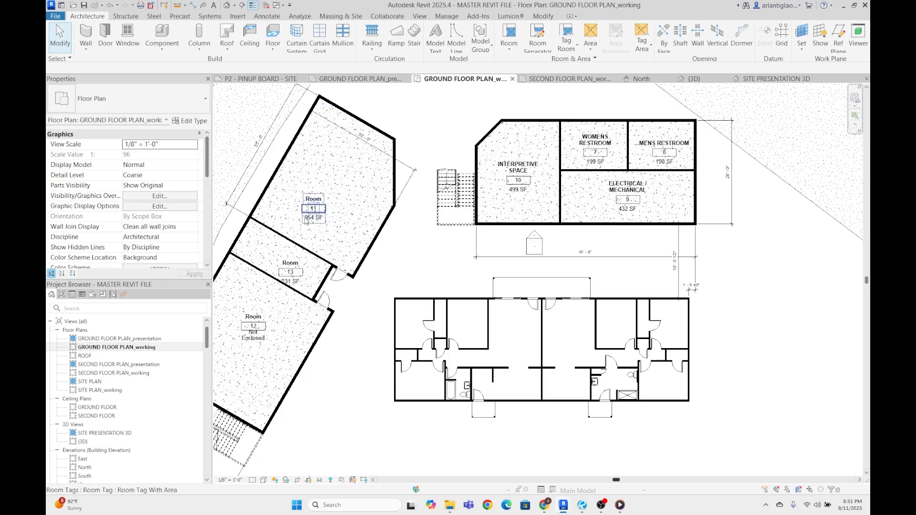
click(127, 36)
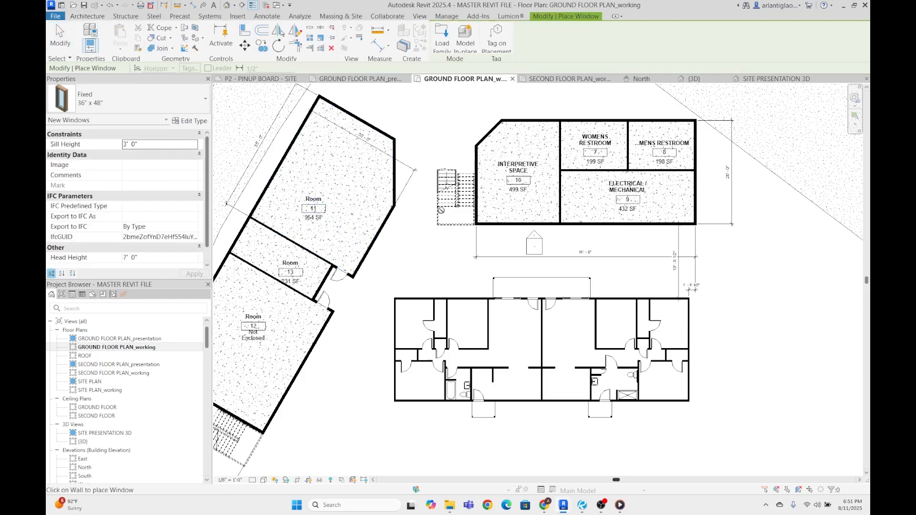
scroll(322, 180, up, 2)
scroll(286, 173, down, 3)
scroll(277, 170, up, 2)
click(205, 98)
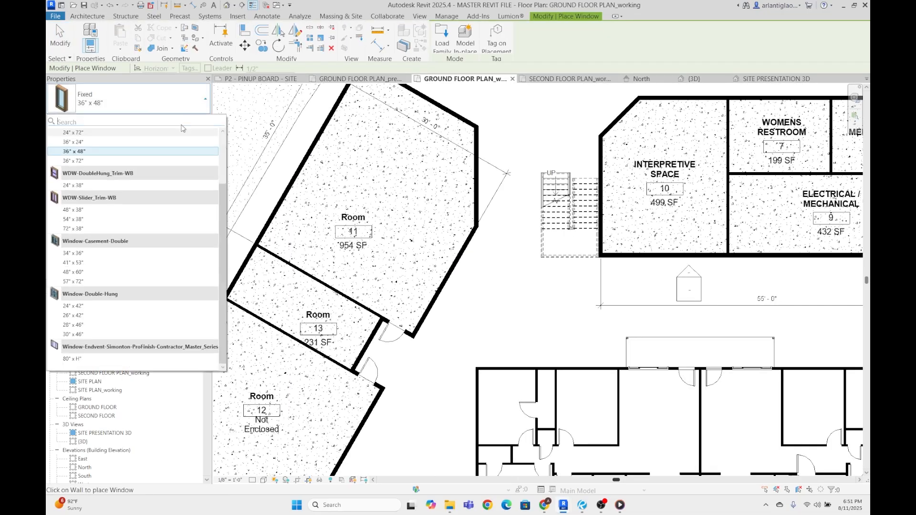
scroll(160, 224, down, 2)
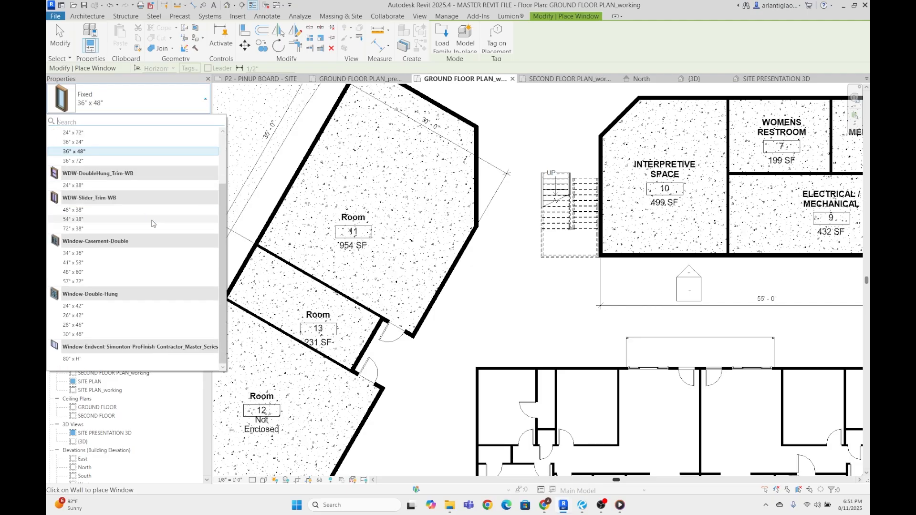
click(233, 250)
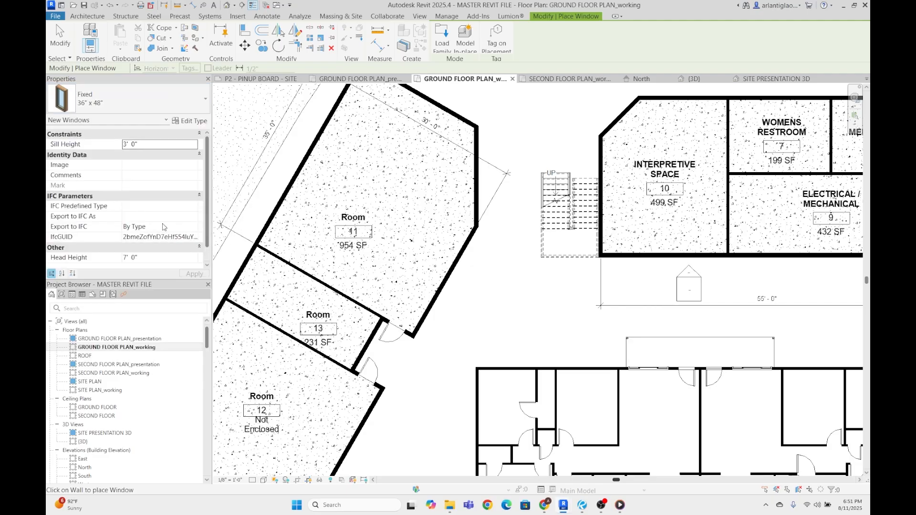
middle_drag(370, 182, 395, 191)
key(Escape)
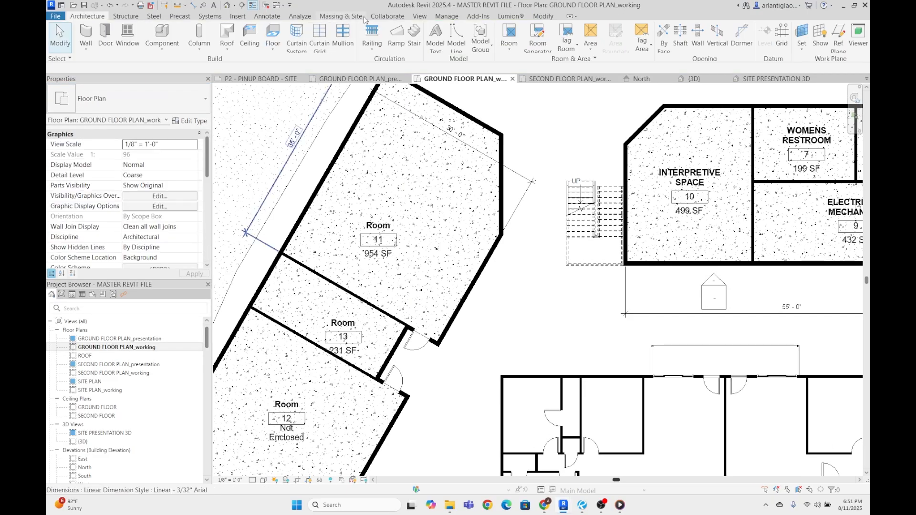
- Search the Autodesk family library for "window" and browse the available families, then leave without loading any
click(239, 17)
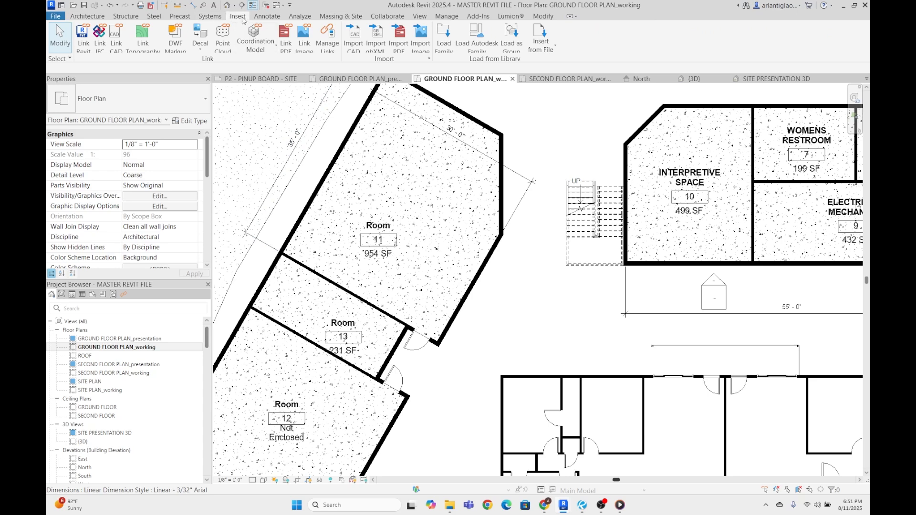
click(476, 37)
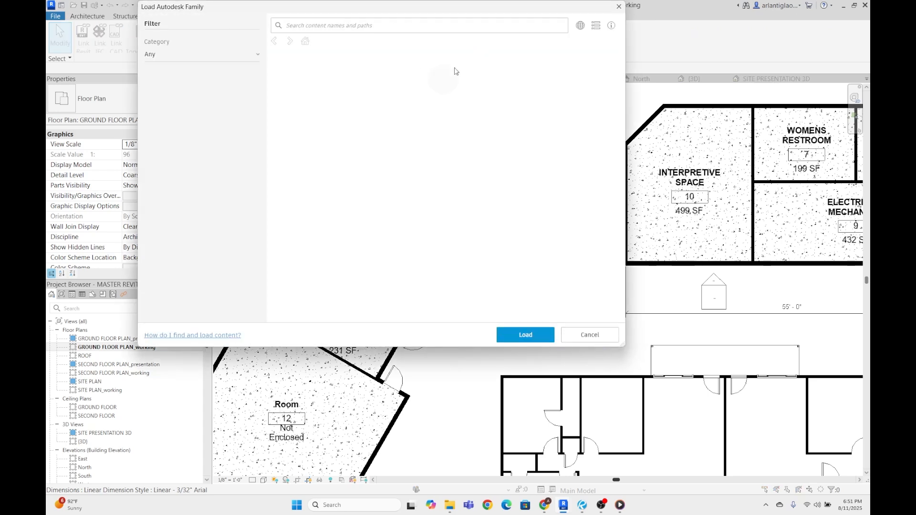
click(368, 31)
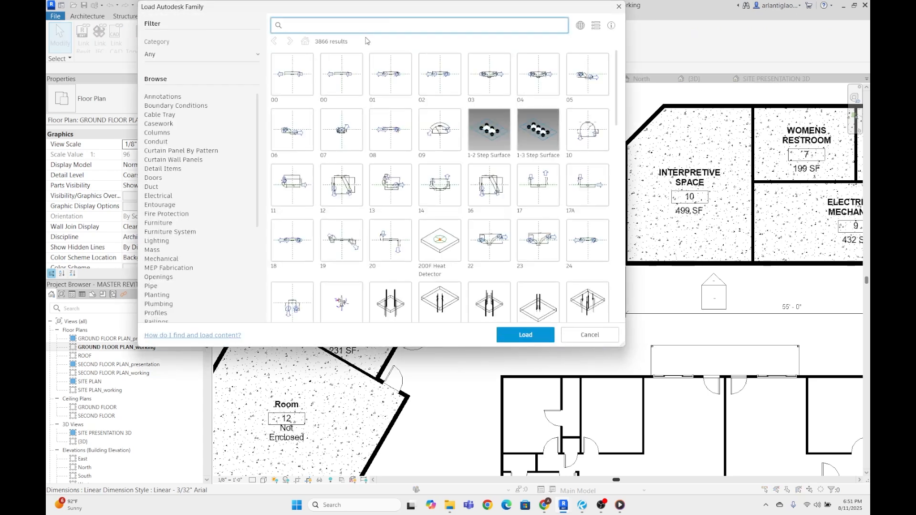
text(window)
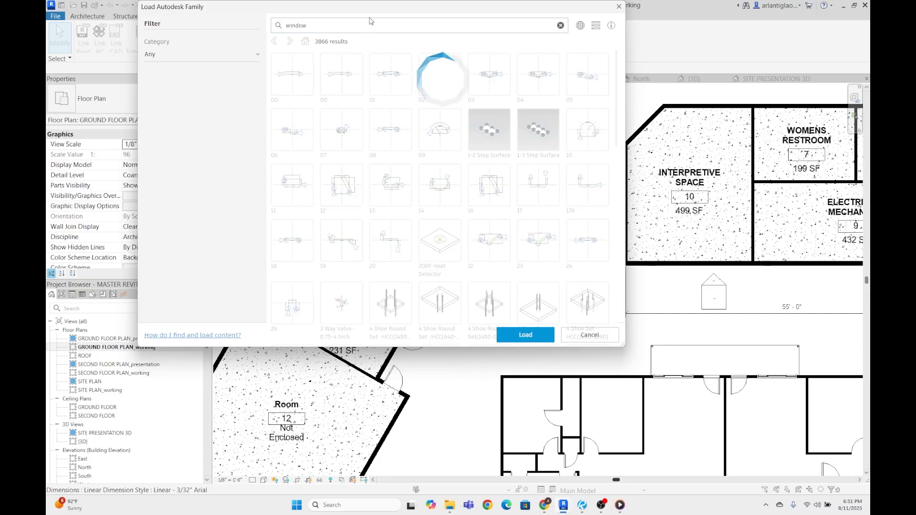
scroll(450, 148, down, 5)
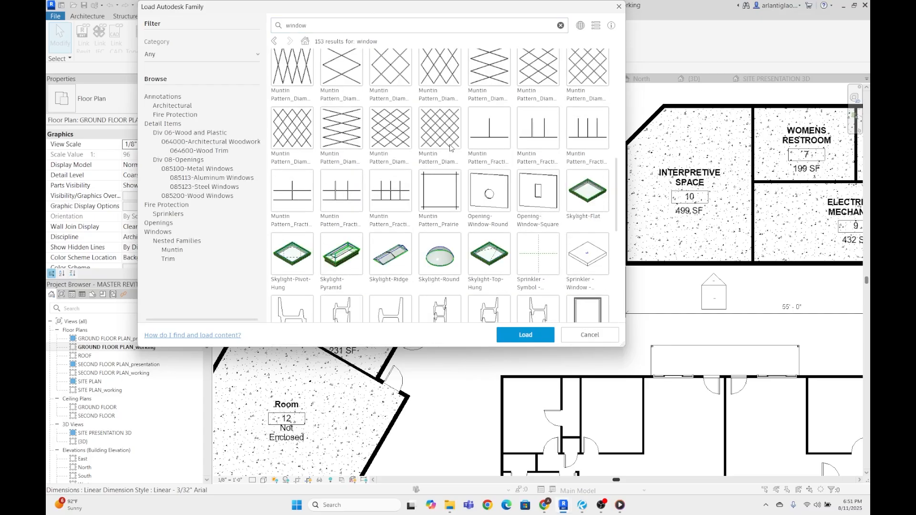
scroll(450, 148, down, 10)
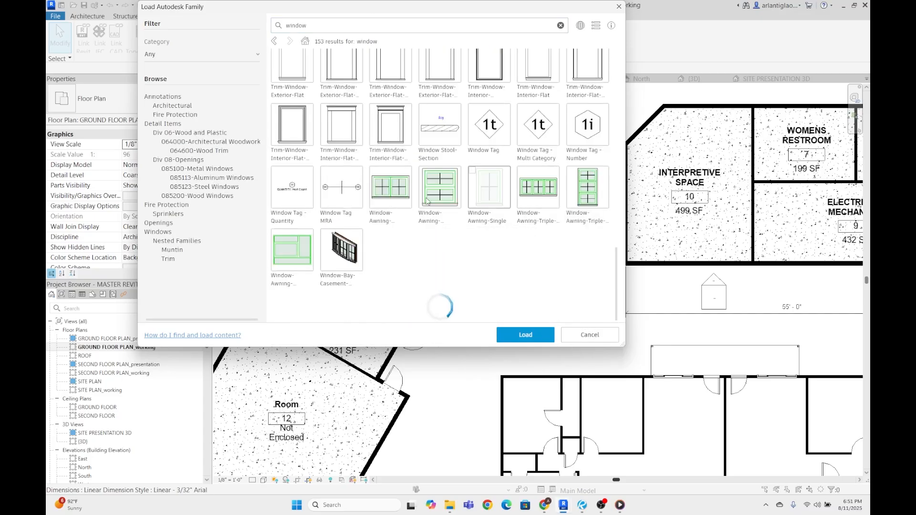
scroll(535, 205, down, 2)
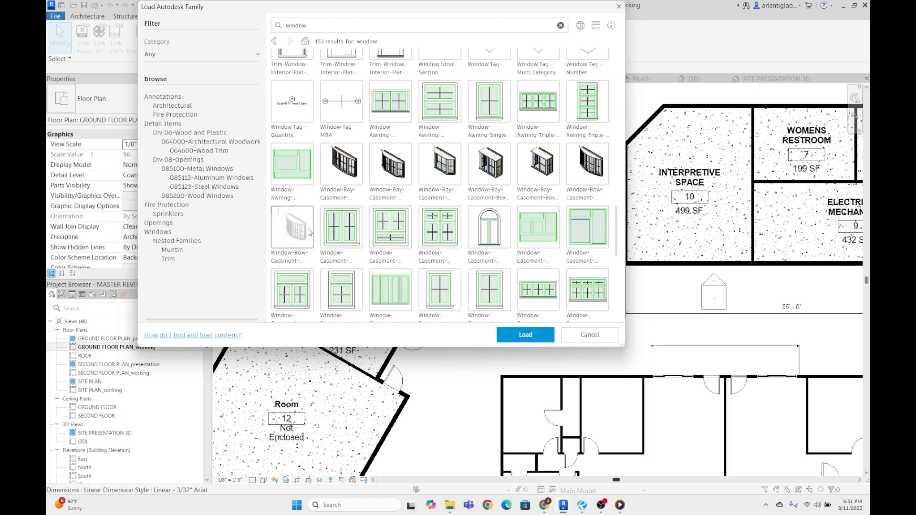
scroll(308, 232, down, 2)
scroll(552, 243, down, 2)
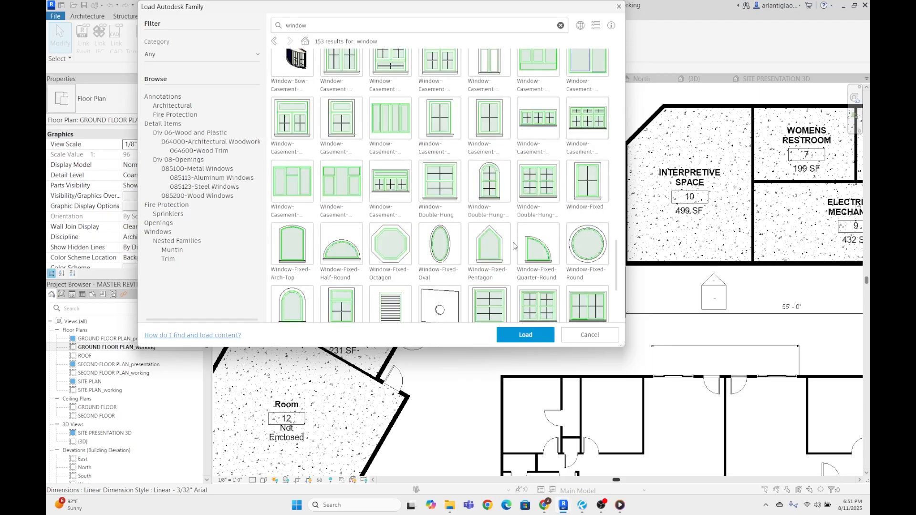
scroll(513, 246, down, 3)
click(579, 335)
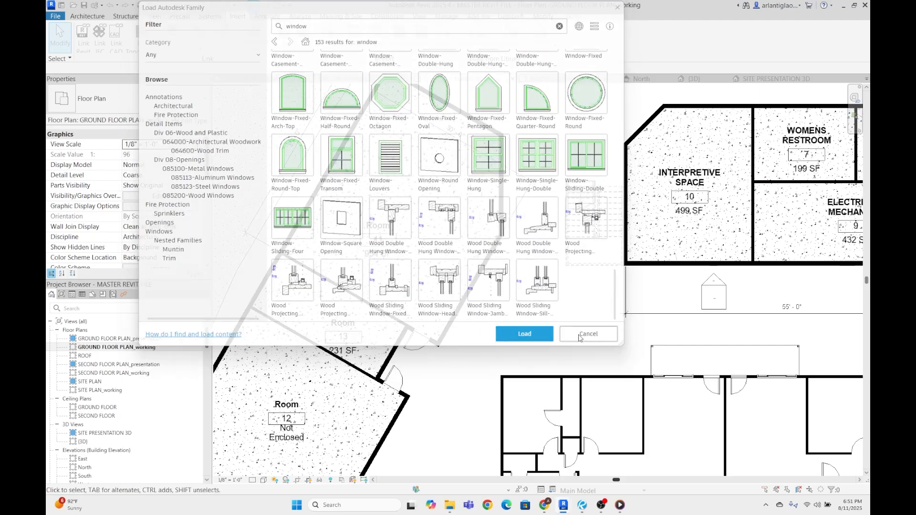
- Place a Fixed 36" x 48" window in Room 13's short recess wall between the Room 11 and Room 12 doors
scroll(470, 315, down, 4)
scroll(470, 315, up, 5)
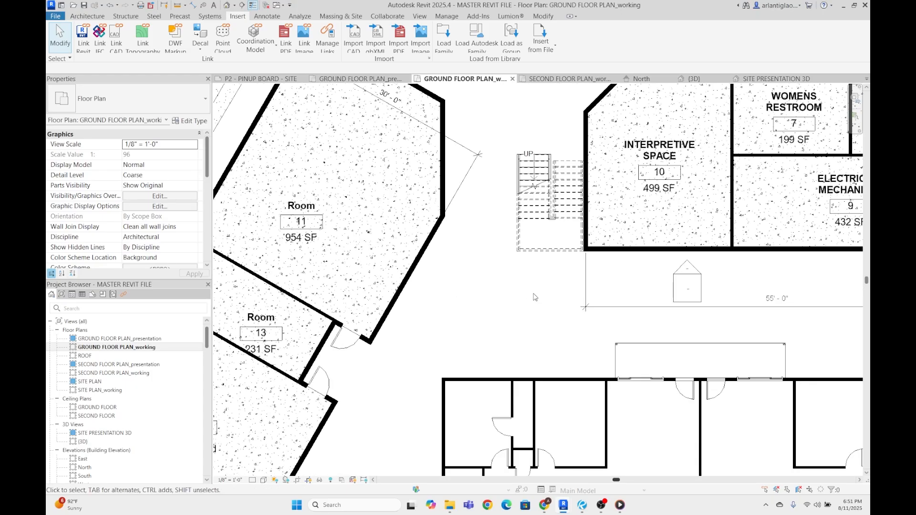
key(w)
key(n)
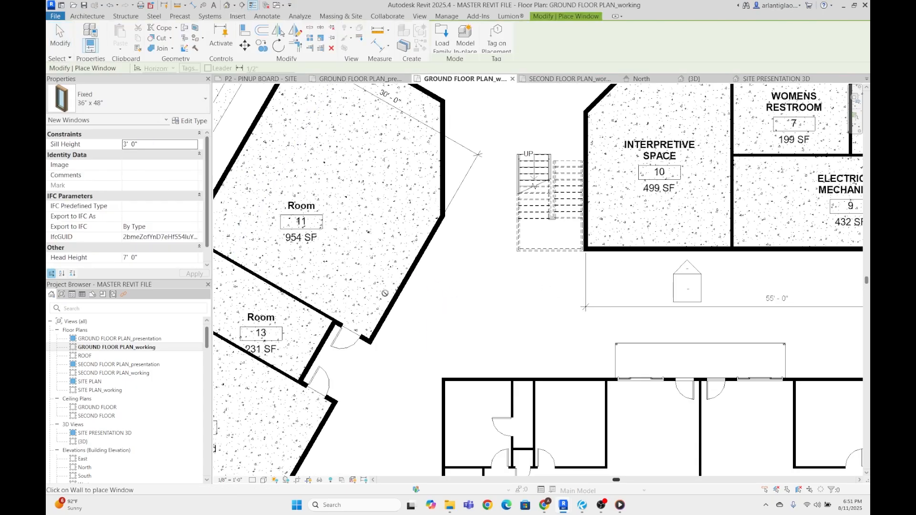
scroll(374, 305, up, 2)
scroll(356, 361, up, 4)
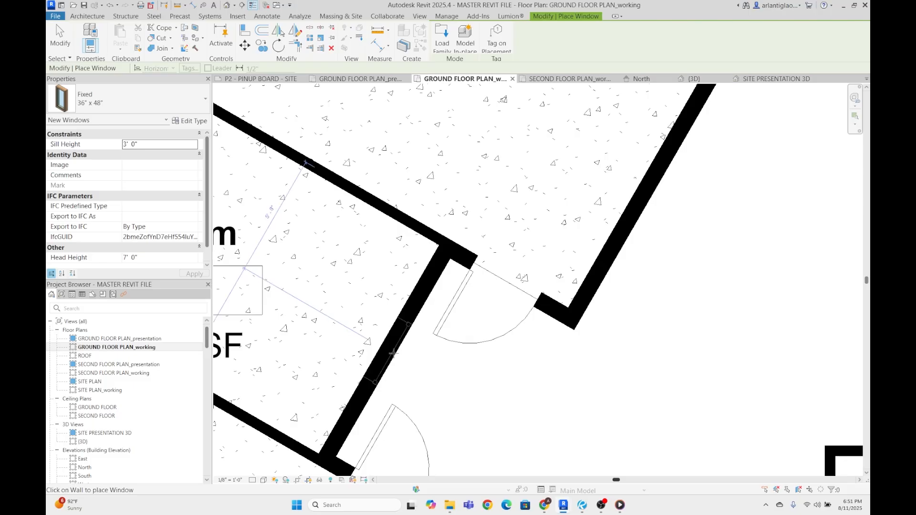
click(395, 353)
scroll(447, 347, down, 4)
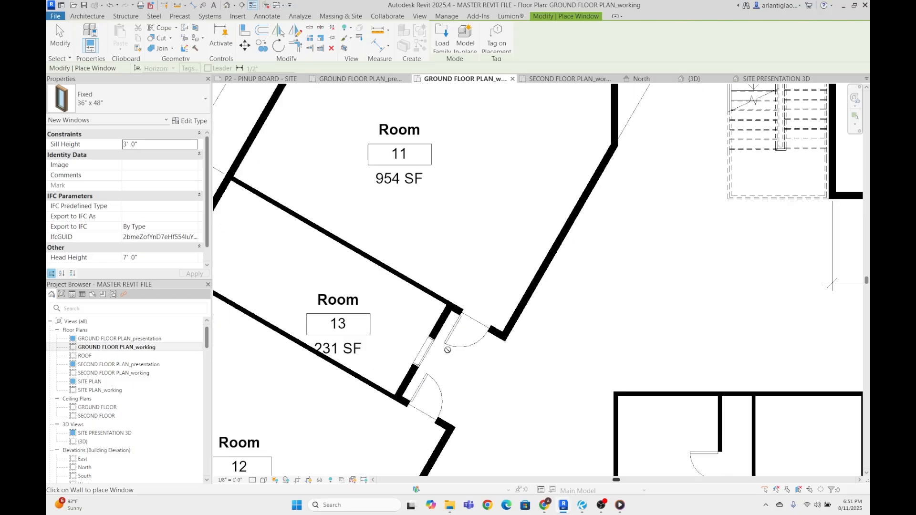
key(Escape)
key(Escape)
scroll(431, 351, up, 4)
click(419, 347)
key(Escape)
scroll(427, 337, down, 3)
scroll(362, 295, down, 2)
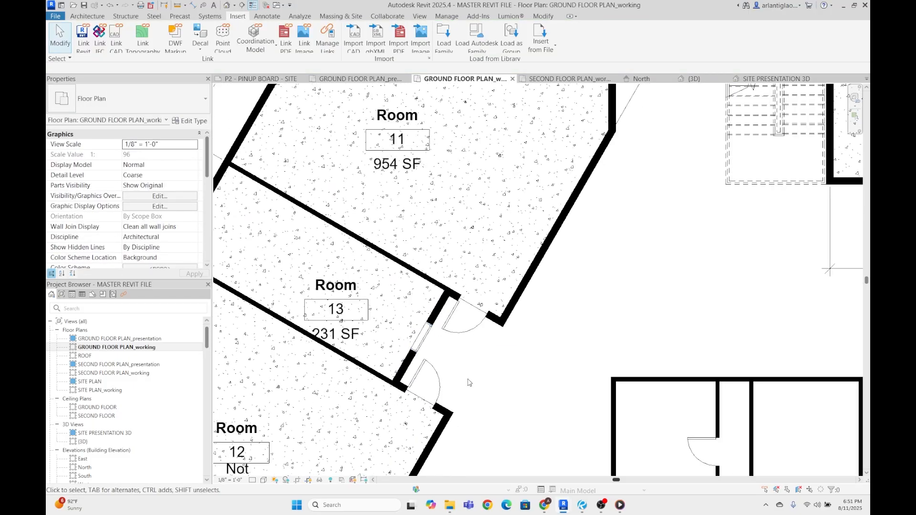
scroll(372, 291, up, 1)
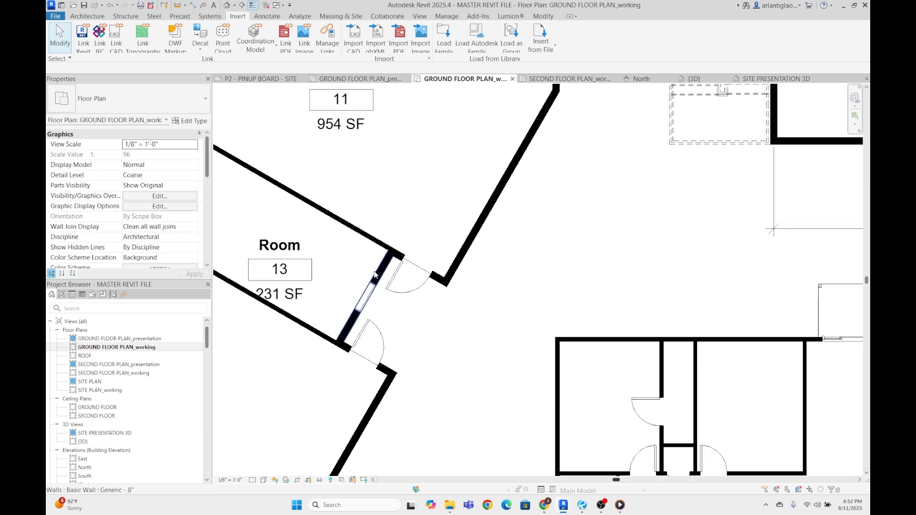
- Inspect the recess window and doors in the 3D view, then return to the ground-floor working plan
click(367, 298)
click(563, 280)
click(693, 79)
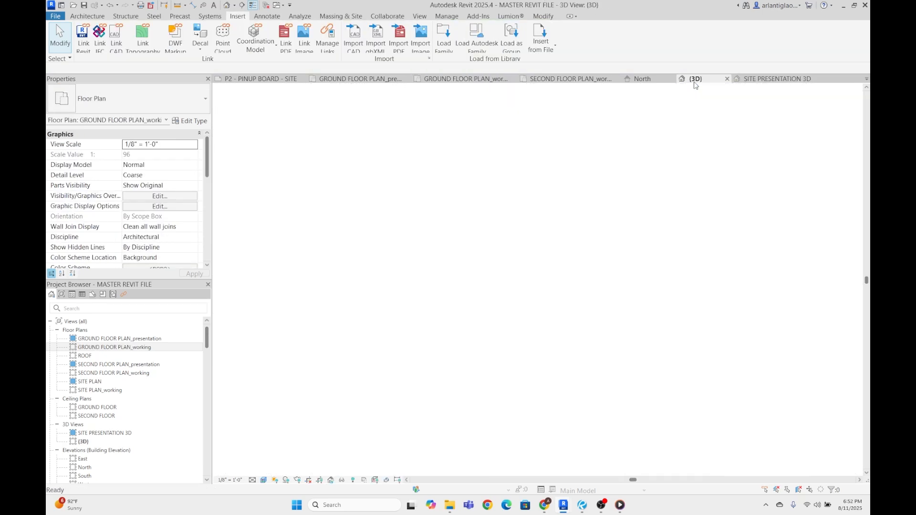
shift+middle_drag(412, 343, 526, 338)
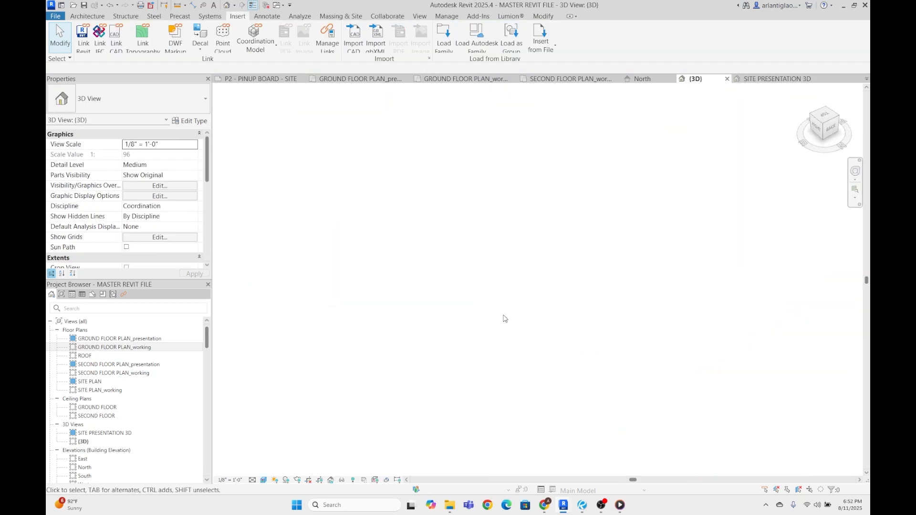
scroll(500, 320, down, 3)
shift+middle_drag(371, 200, 460, 212)
middle_drag(460, 213, 749, 304)
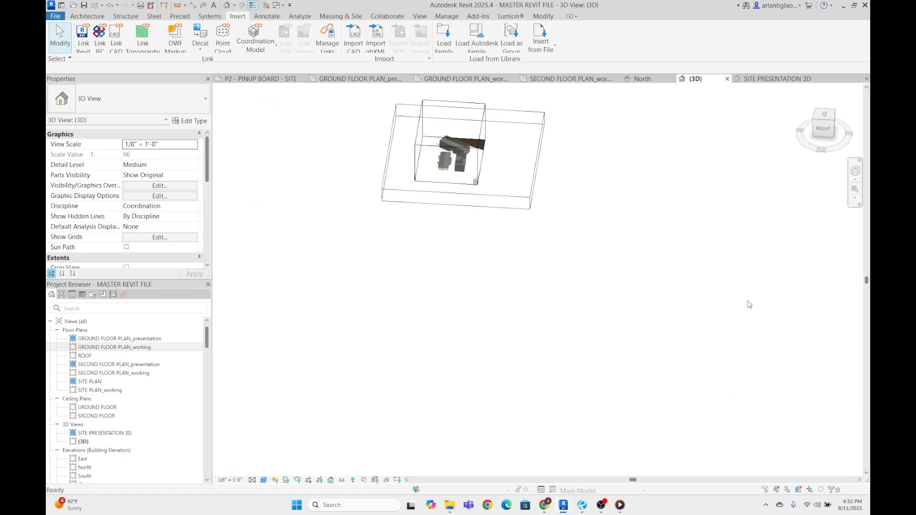
scroll(471, 193, up, 10)
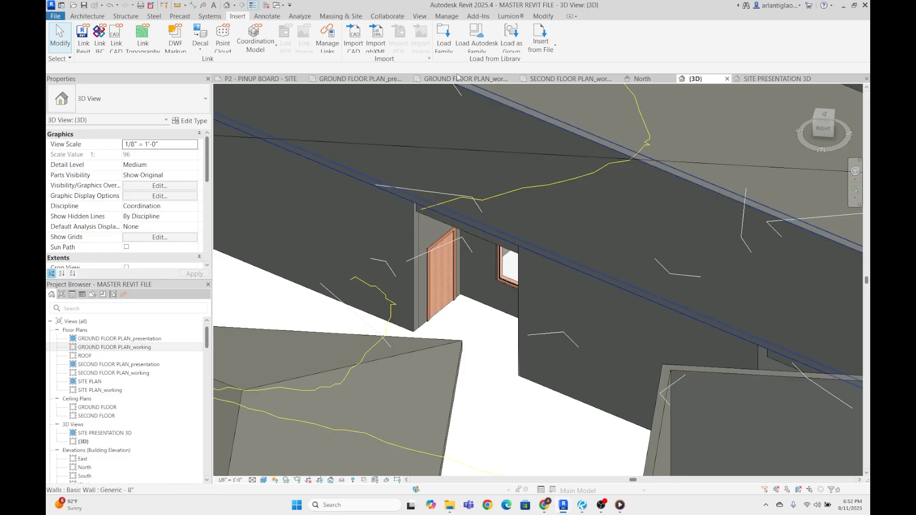
click(563, 79)
scroll(381, 125, down, 2)
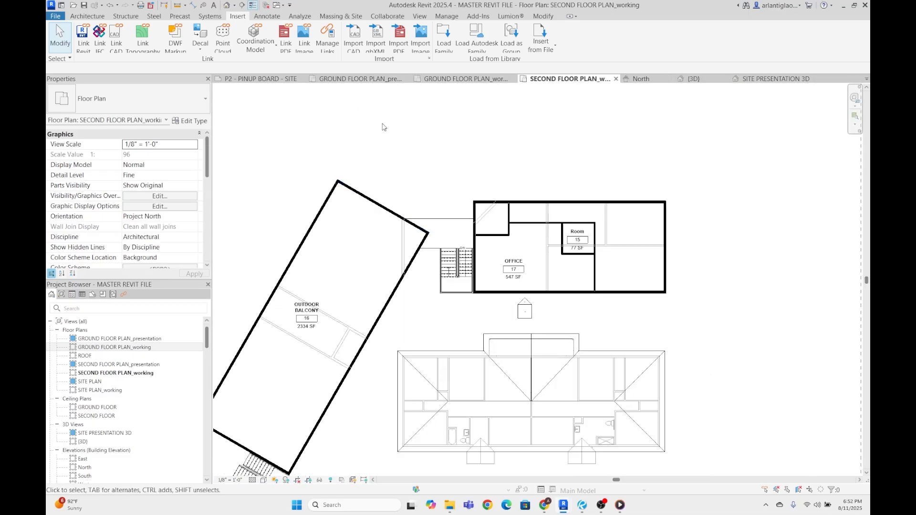
click(465, 79)
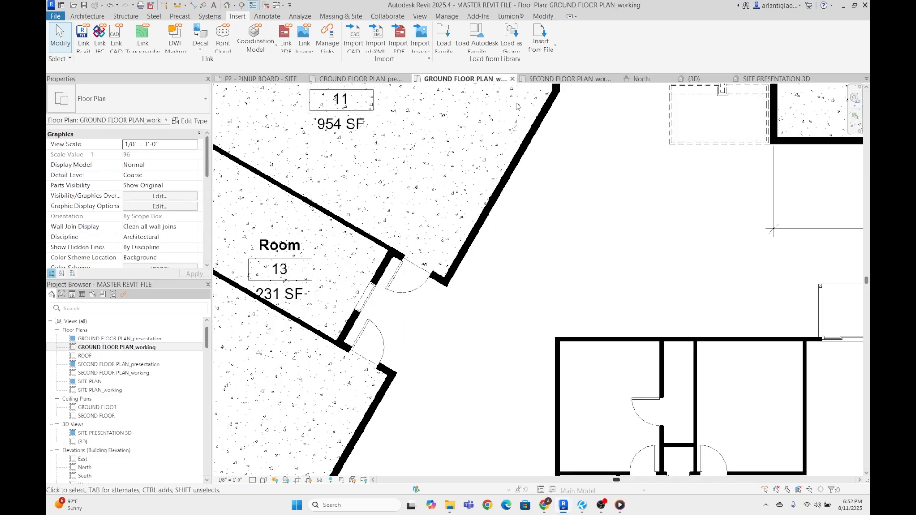
- Draw a Storefront curtain wall about 6 feet long within Room 11's long exterior wall, starting beside the Room 13 partition
scroll(562, 297, down, 3)
scroll(563, 297, down, 1)
scroll(445, 218, up, 3)
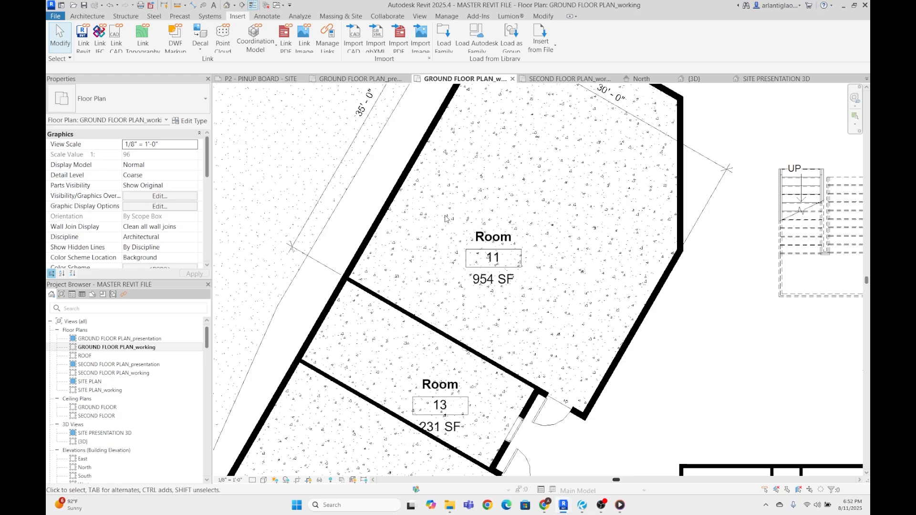
click(87, 15)
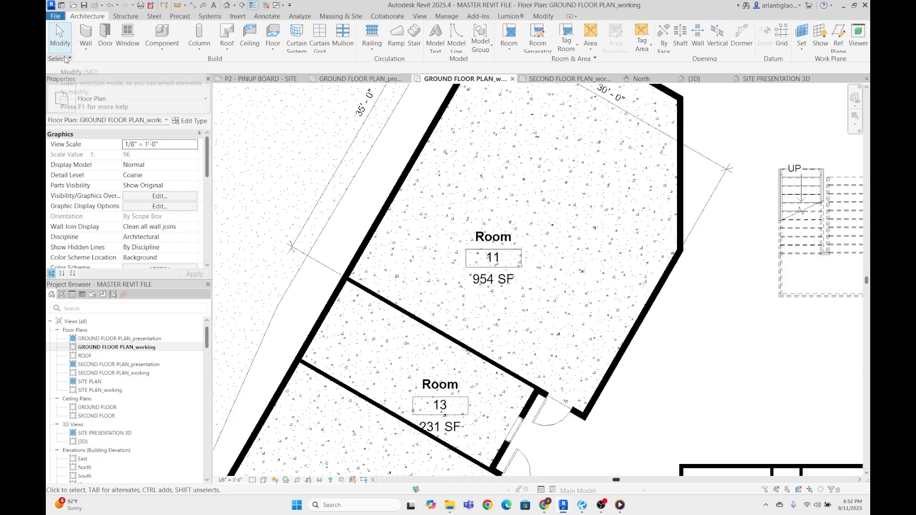
click(91, 50)
click(109, 63)
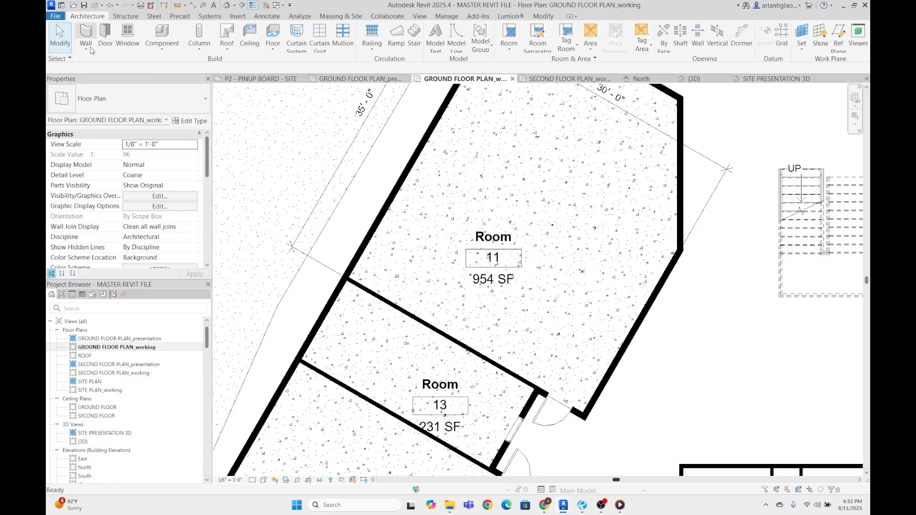
click(107, 105)
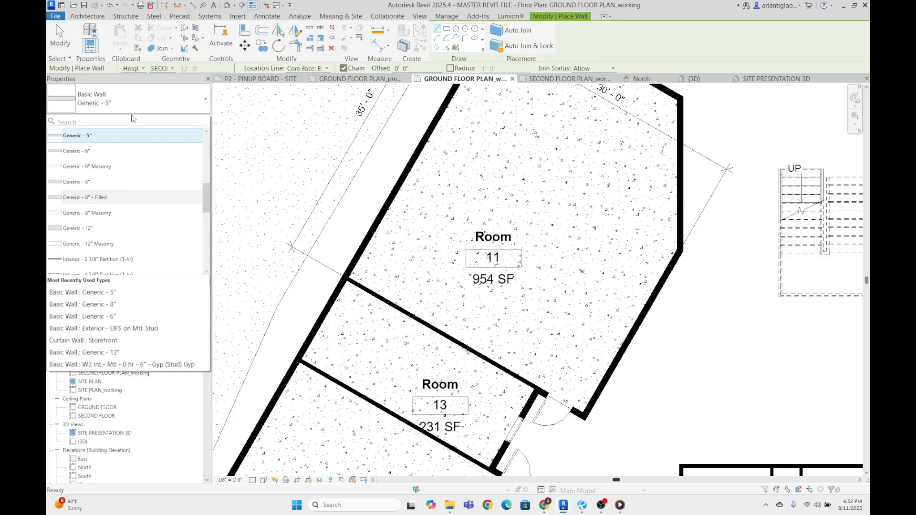
scroll(147, 205, down, 5)
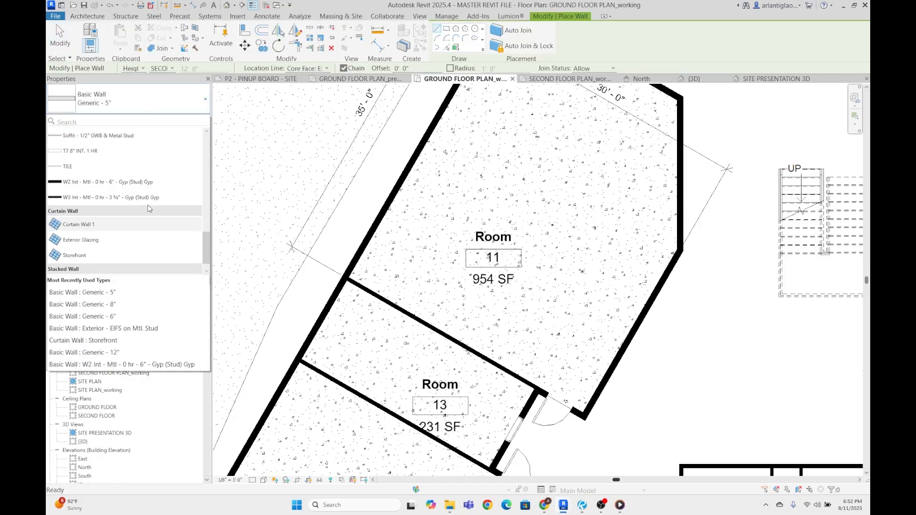
click(70, 256)
scroll(400, 245, up, 5)
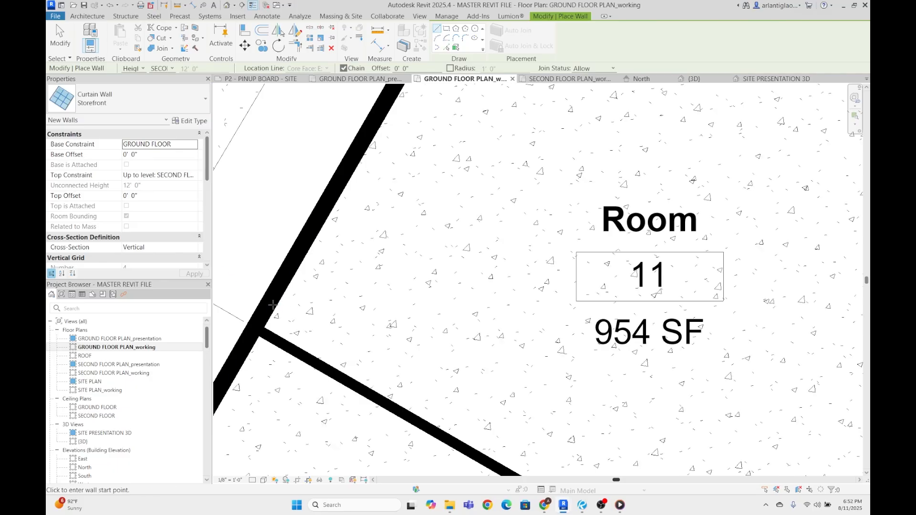
click(258, 320)
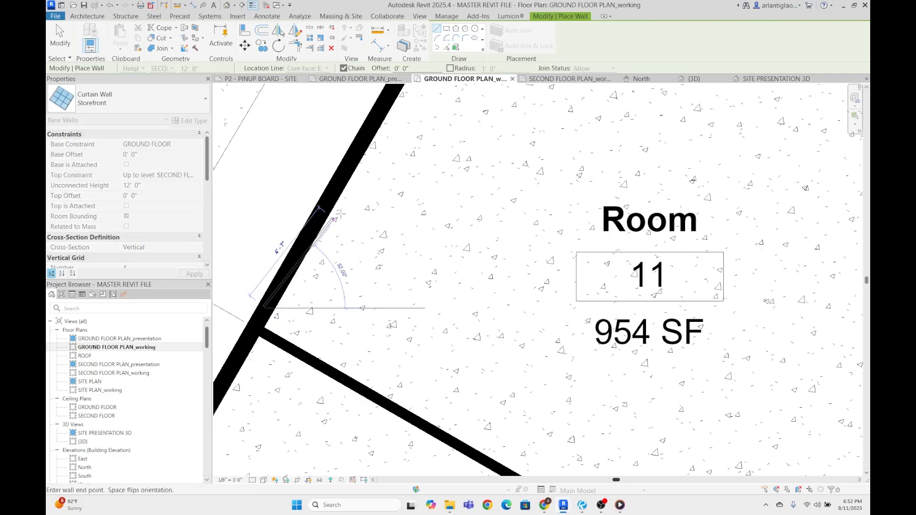
click(325, 254)
key(Escape)
key(Escape)
- Lengthen the Storefront curtain wall along Room 11's exterior wall by moving the end farther from Room 13 outward
scroll(315, 238, up, 2)
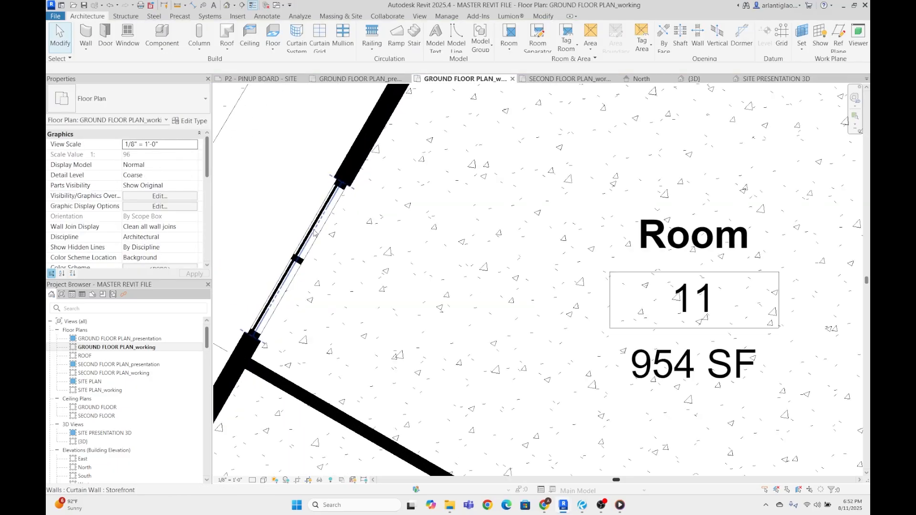
click(313, 233)
scroll(329, 257, down, 3)
scroll(333, 262, up, 2)
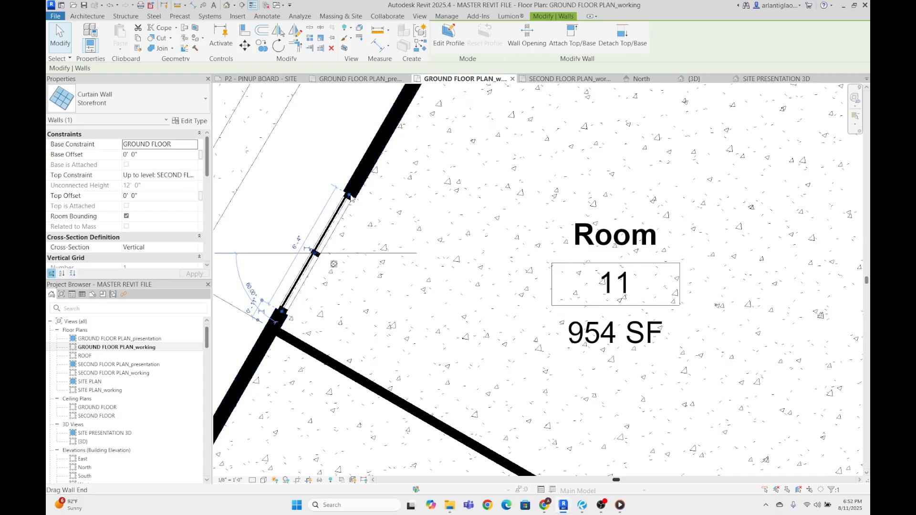
drag(348, 195, 388, 129)
click(469, 256)
scroll(468, 257, down, 3)
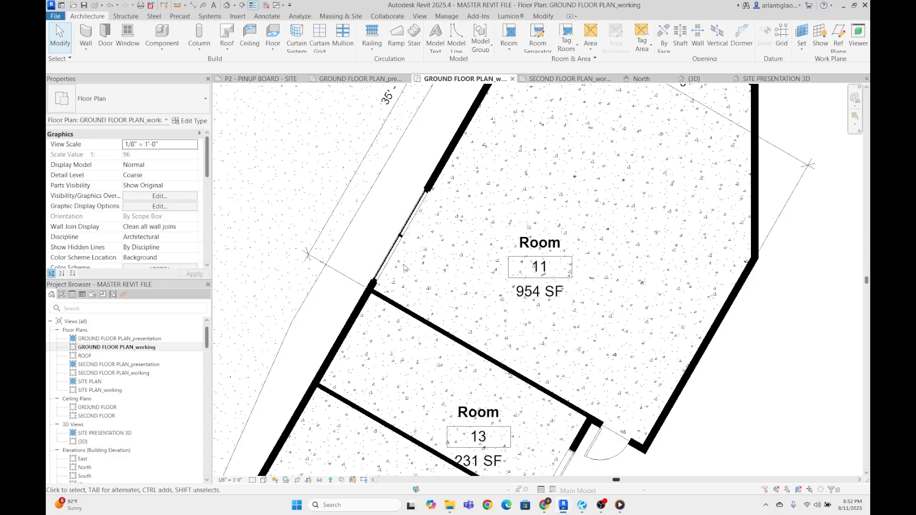
scroll(403, 267, down, 3)
scroll(385, 273, down, 2)
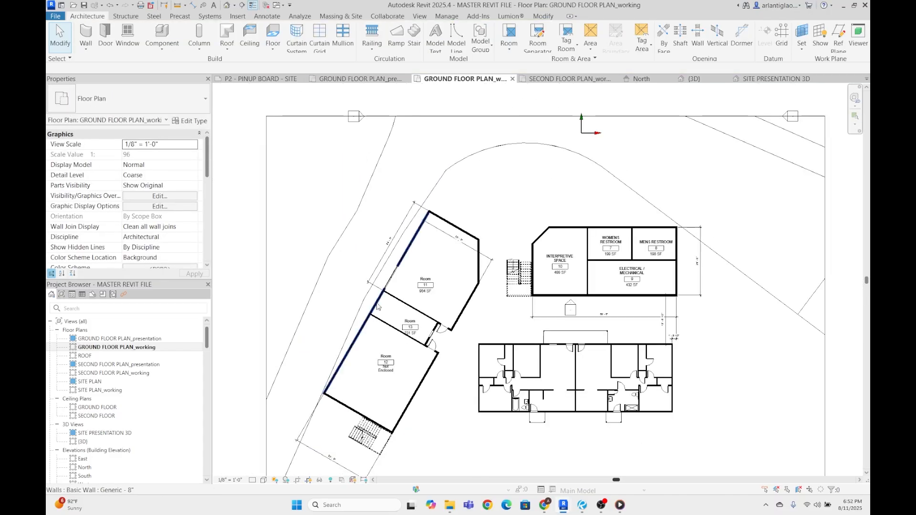
scroll(381, 293, up, 3)
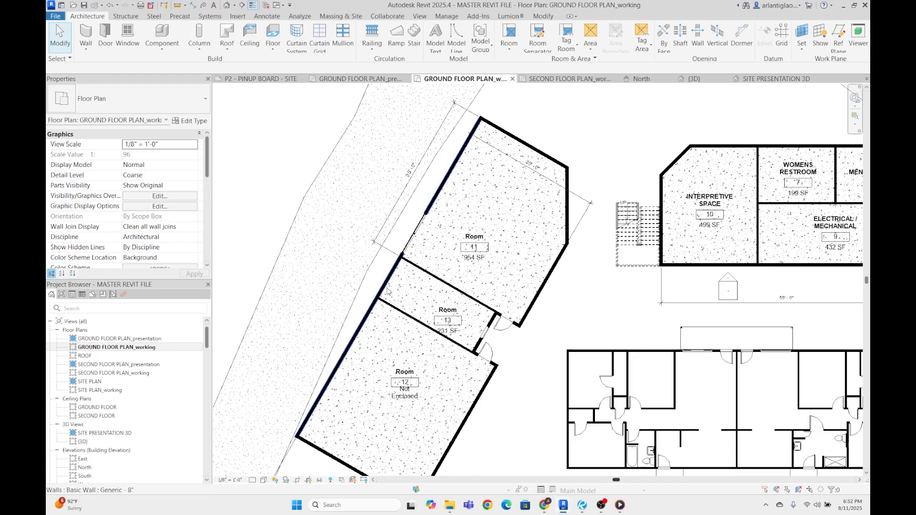
scroll(391, 291, up, 2)
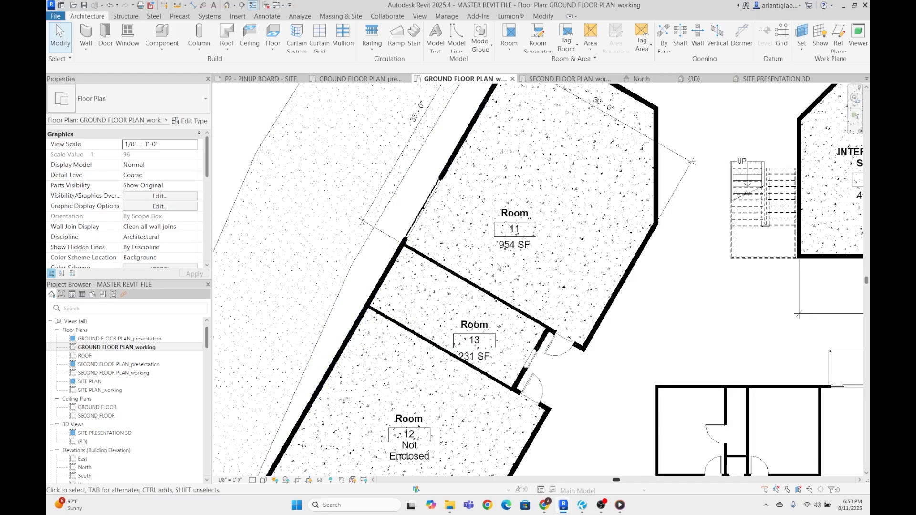
scroll(497, 265, down, 3)
scroll(434, 158, up, 4)
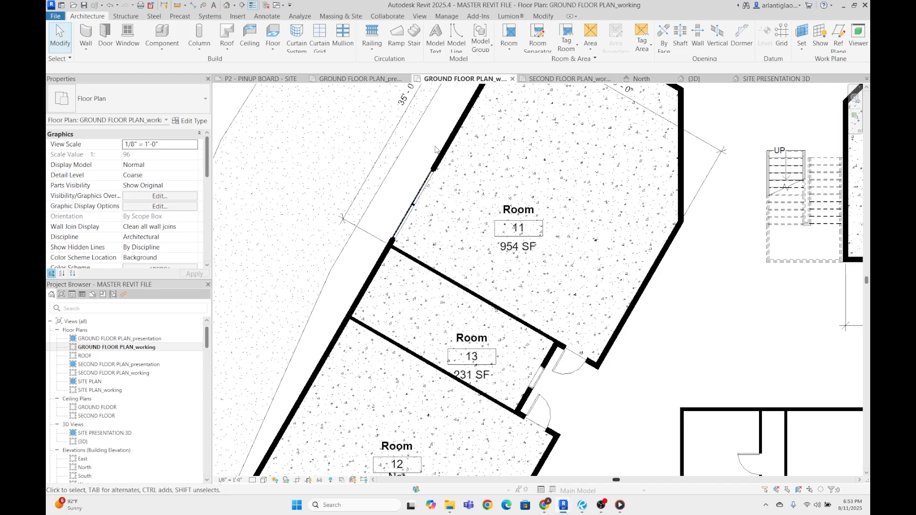
- Place a Building Elevation marker outside Room 11's long exterior wall, facing the Storefront curtain wall
click(420, 16)
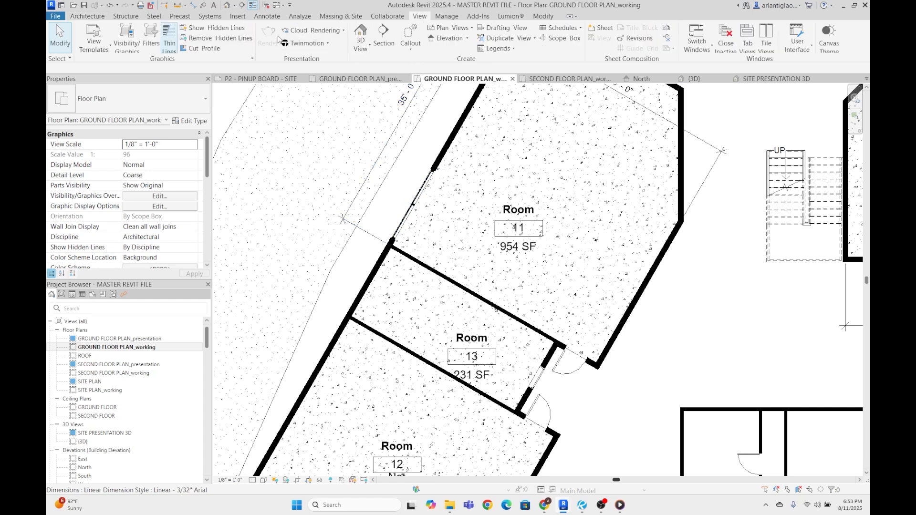
click(453, 42)
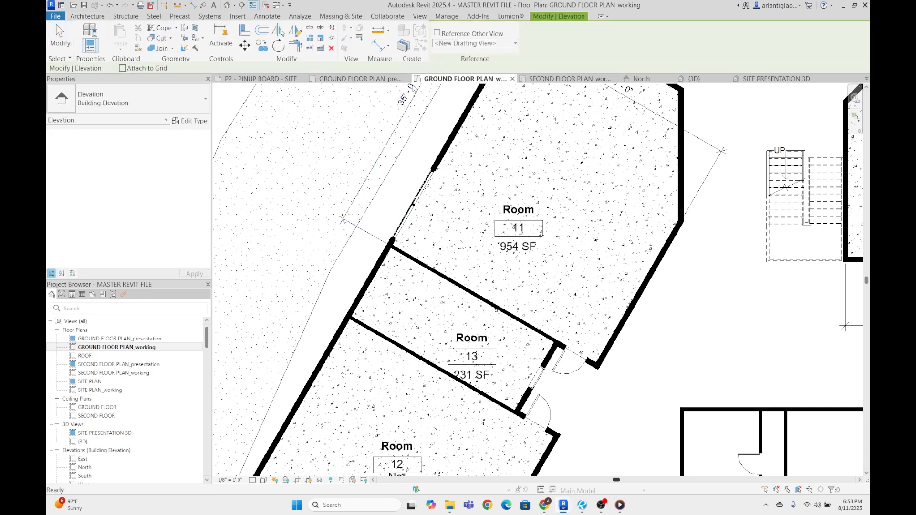
click(309, 208)
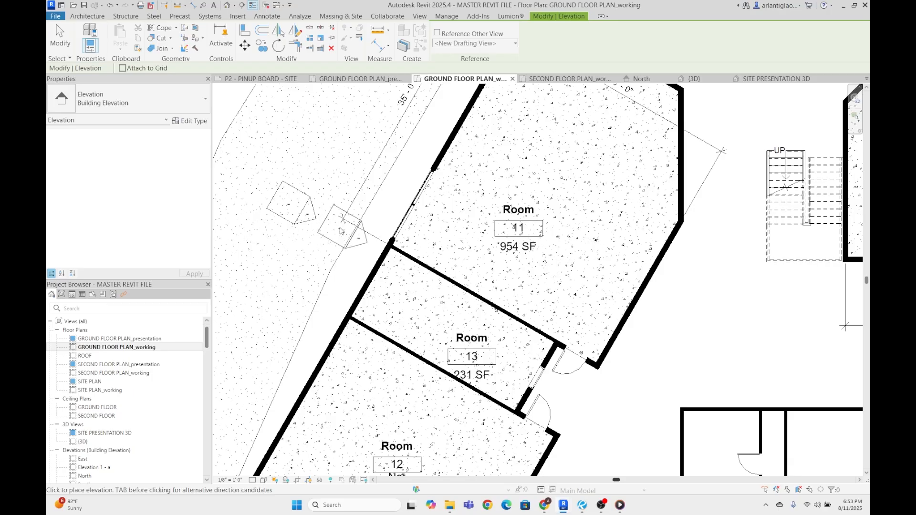
scroll(336, 215, up, 3)
key(Escape)
scroll(336, 214, down, 3)
scroll(337, 214, up, 2)
- Check the new elevation marker's extent line along the angled building and open its elevation view
click(329, 215)
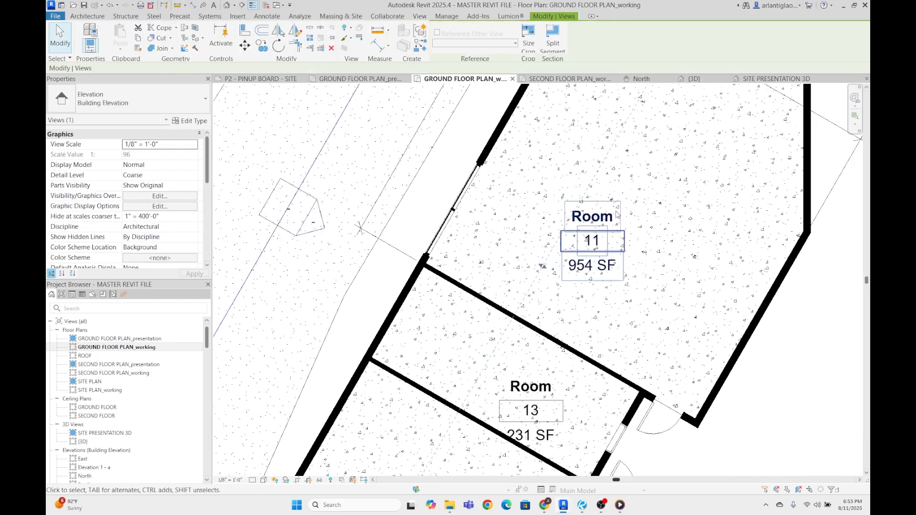
scroll(336, 214, down, 4)
scroll(546, 167, up, 2)
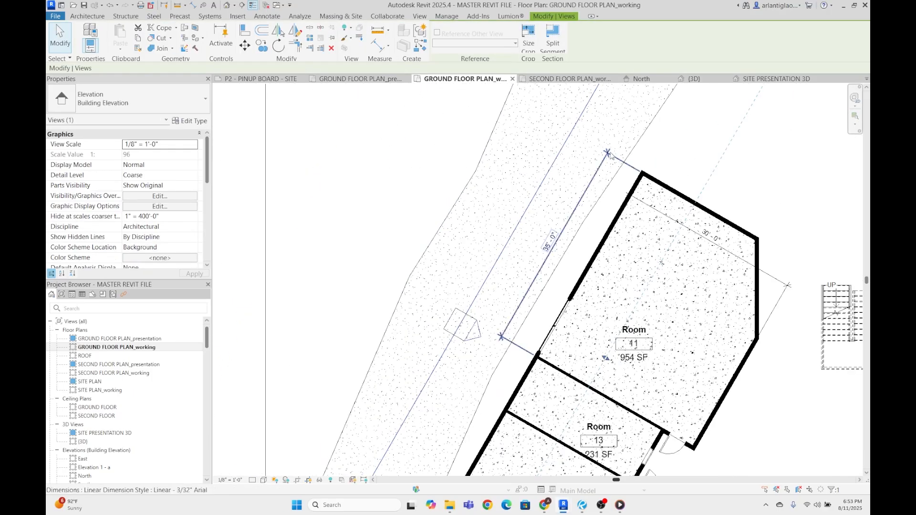
middle_drag(595, 301, 642, 155)
middle_drag(478, 343, 549, 210)
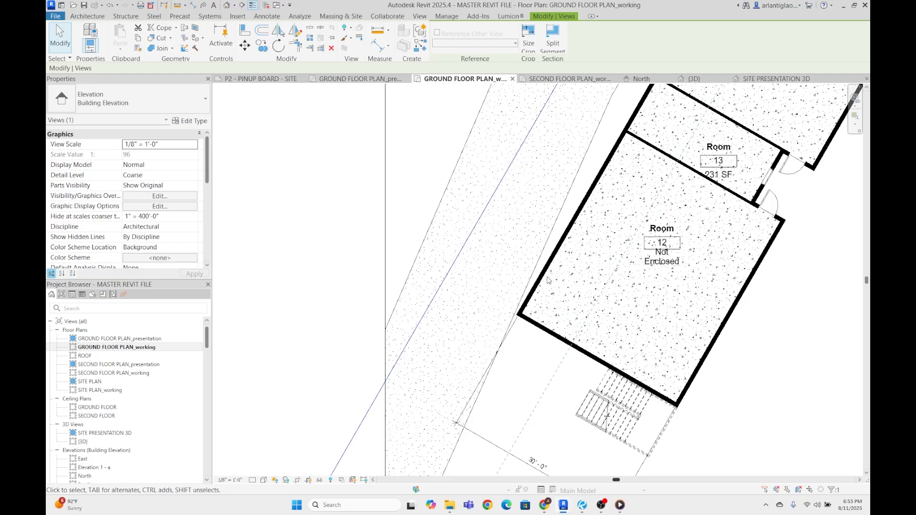
middle_drag(562, 260, 477, 373)
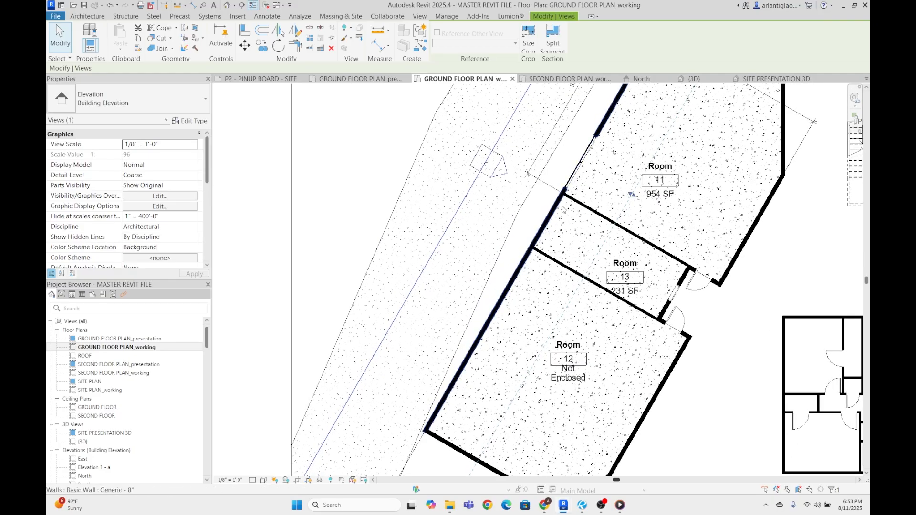
scroll(513, 167, up, 3)
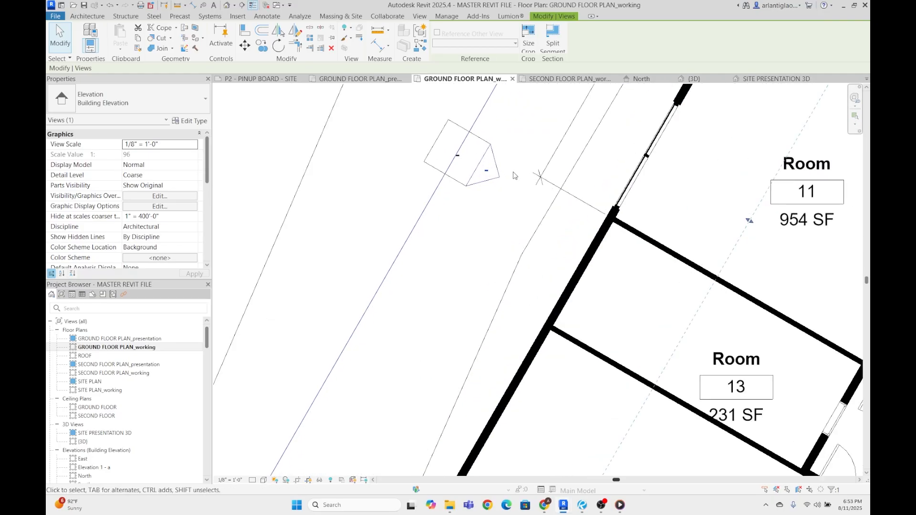
key(Escape)
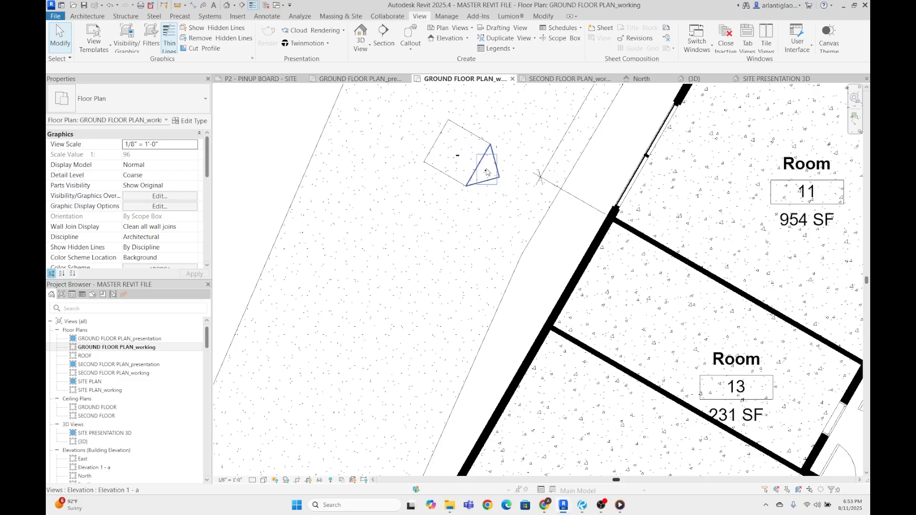
double_click(485, 172)
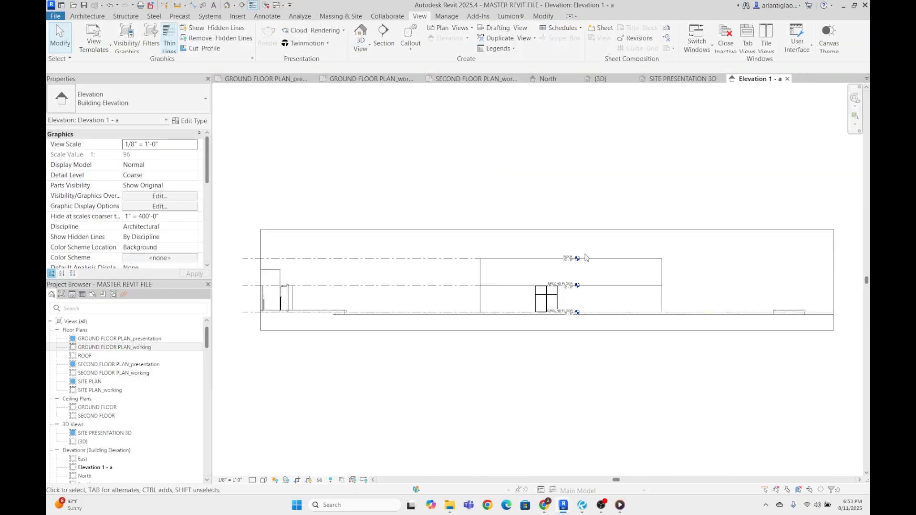
- Set the Storefront curtain wall's top constraint to Unconnected with an unconnected height of 10 feet
scroll(517, 253, up, 8)
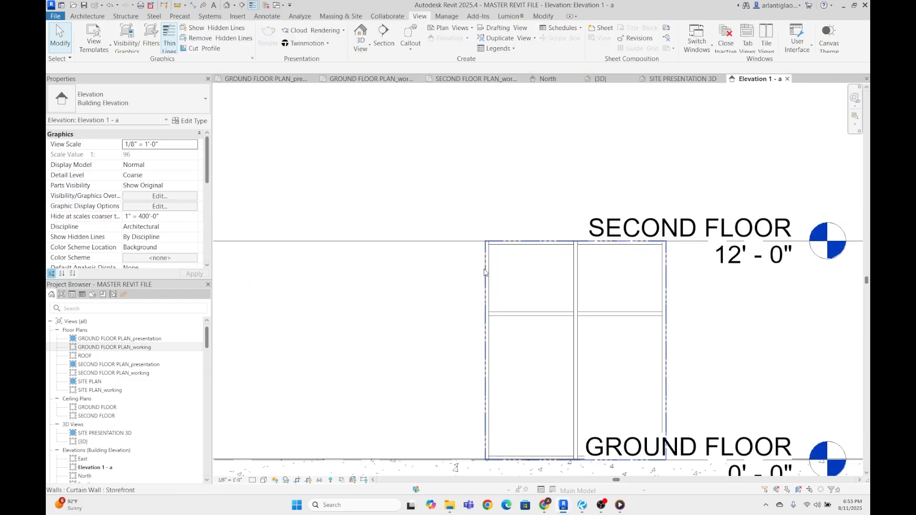
click(484, 272)
scroll(603, 313, down, 3)
scroll(589, 306, up, 2)
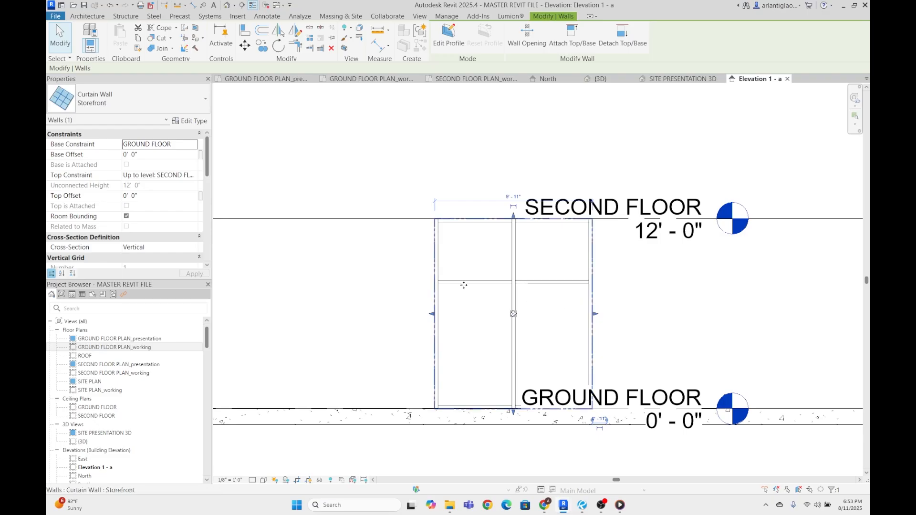
scroll(464, 285, down, 3)
scroll(495, 297, up, 3)
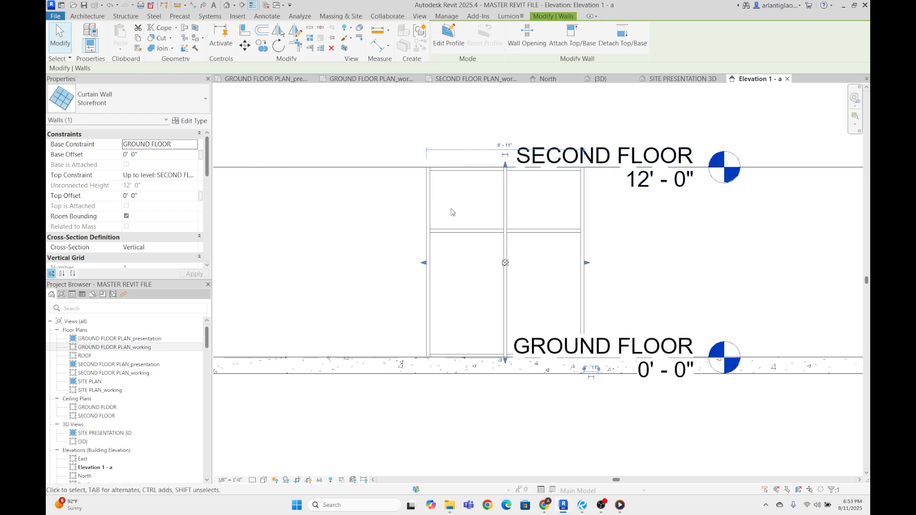
scroll(474, 189, up, 2)
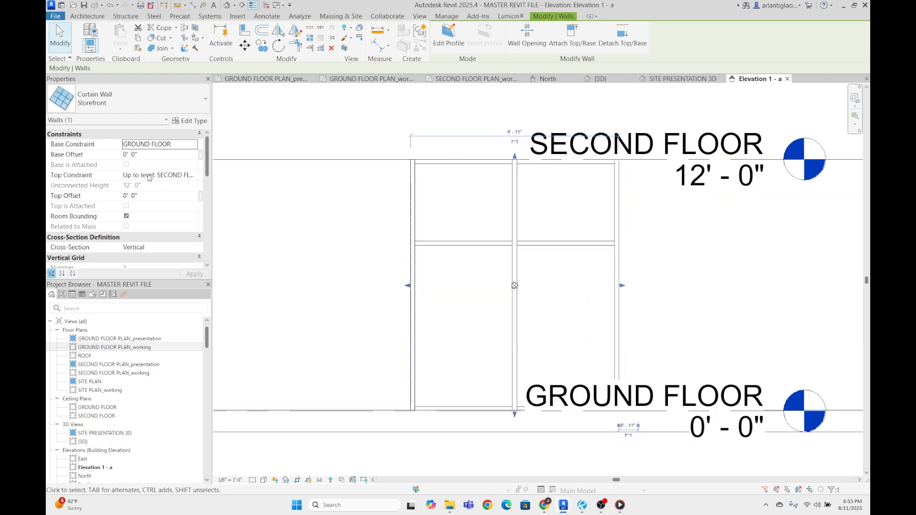
click(176, 176)
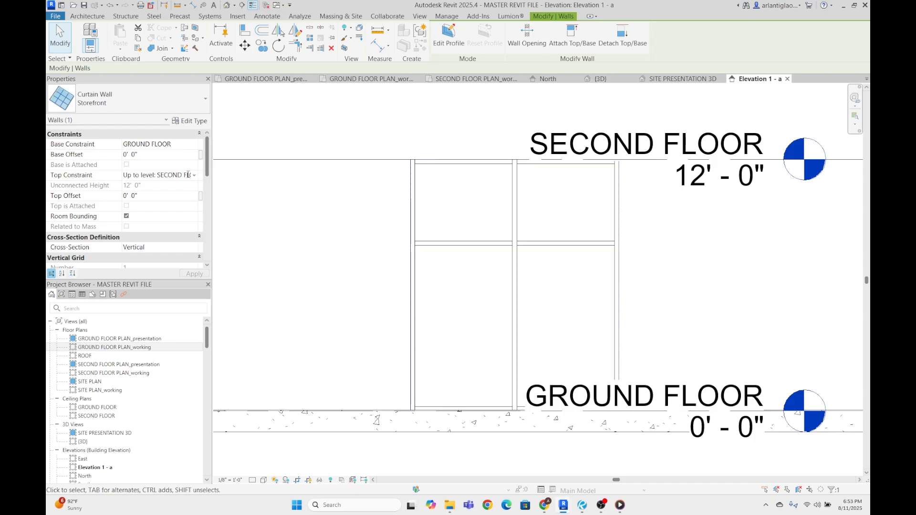
click(194, 176)
click(175, 186)
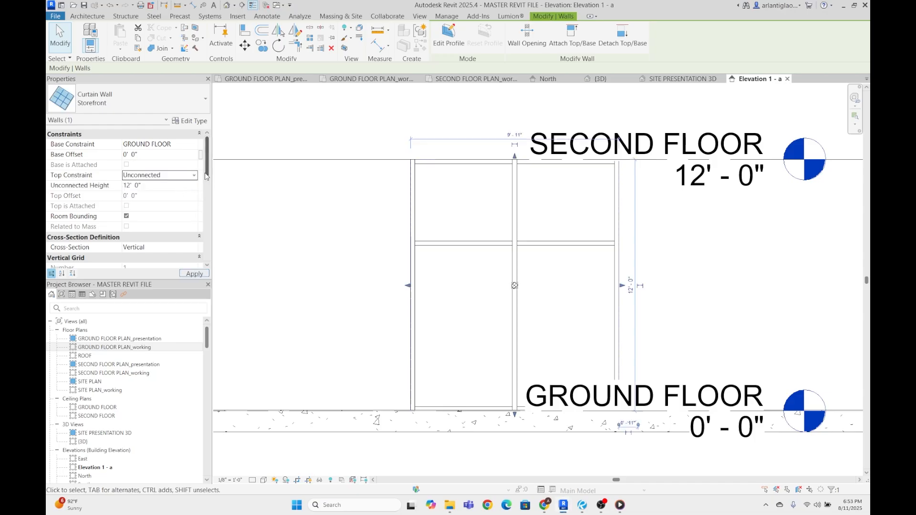
click(173, 186)
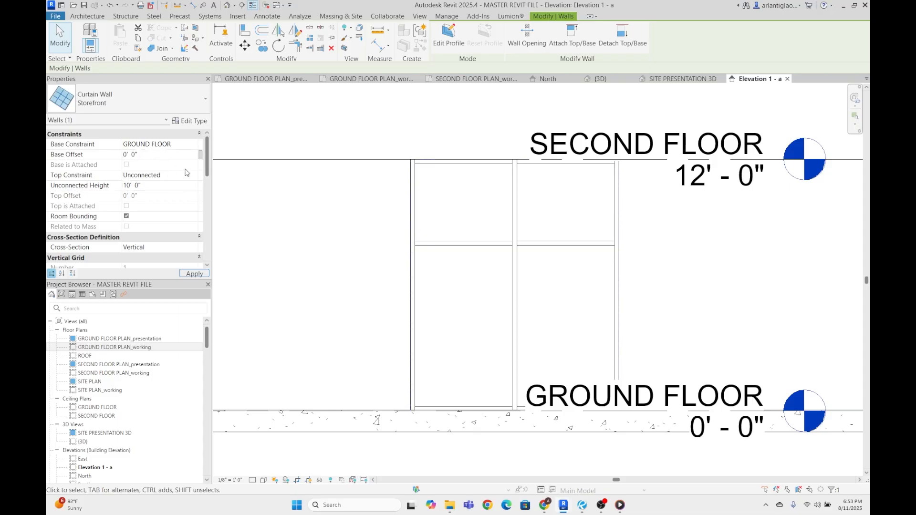
scroll(541, 241, down, 3)
scroll(460, 233, up, 1)
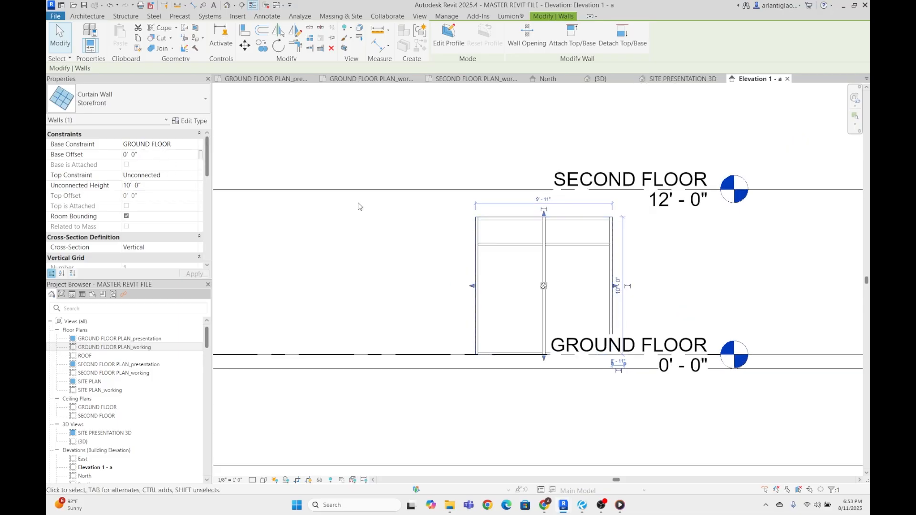
- Try raising the Storefront curtain wall with a base offset of 3 feet
click(135, 155)
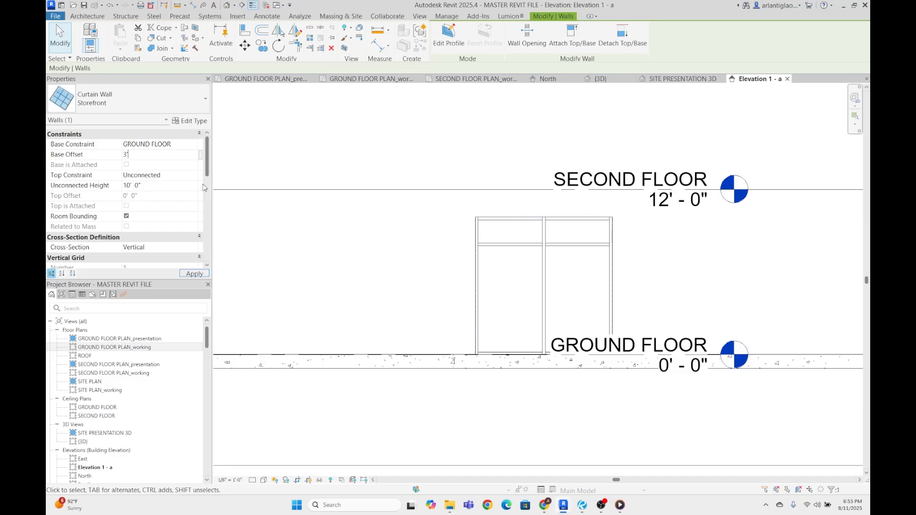
scroll(602, 246, down, 3)
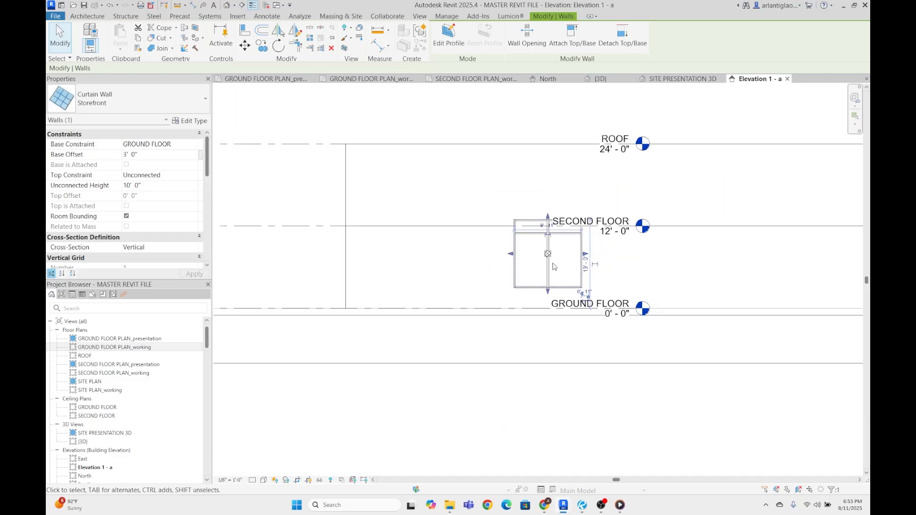
scroll(548, 267, up, 2)
key(Escape)
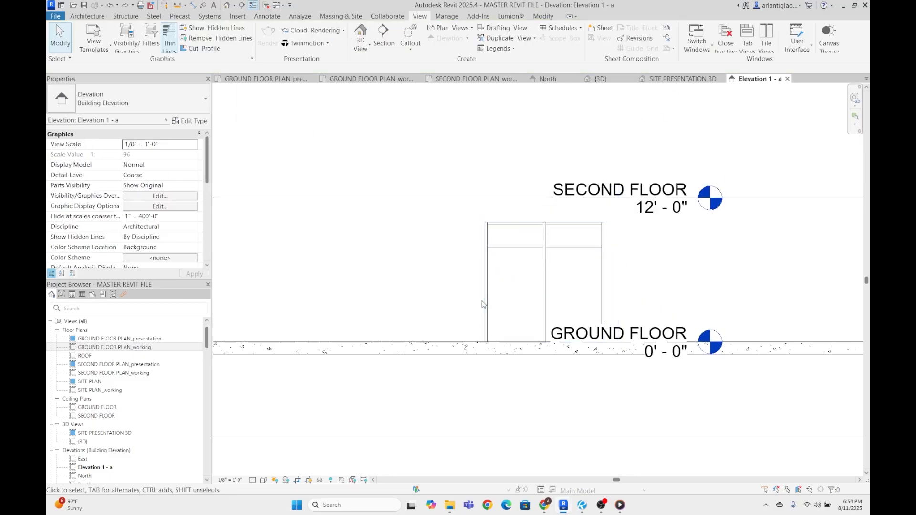
- Reselect the Storefront curtain wall and set its base offset from the ground floor to 3 feet
click(486, 305)
click(151, 156)
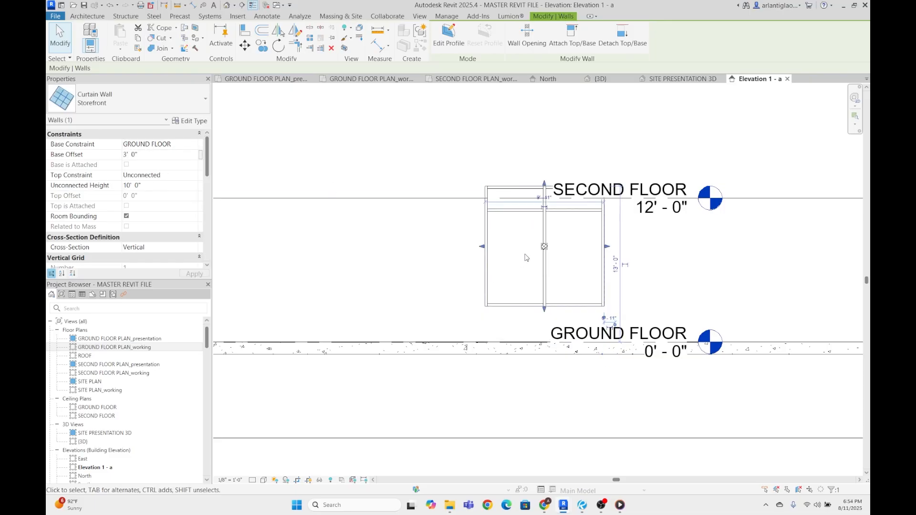
scroll(556, 214, up, 3)
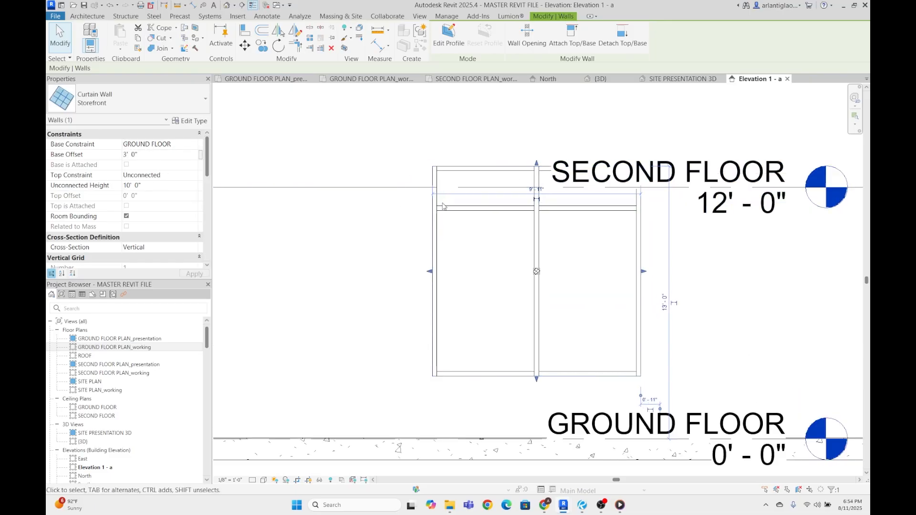
scroll(453, 215, down, 2)
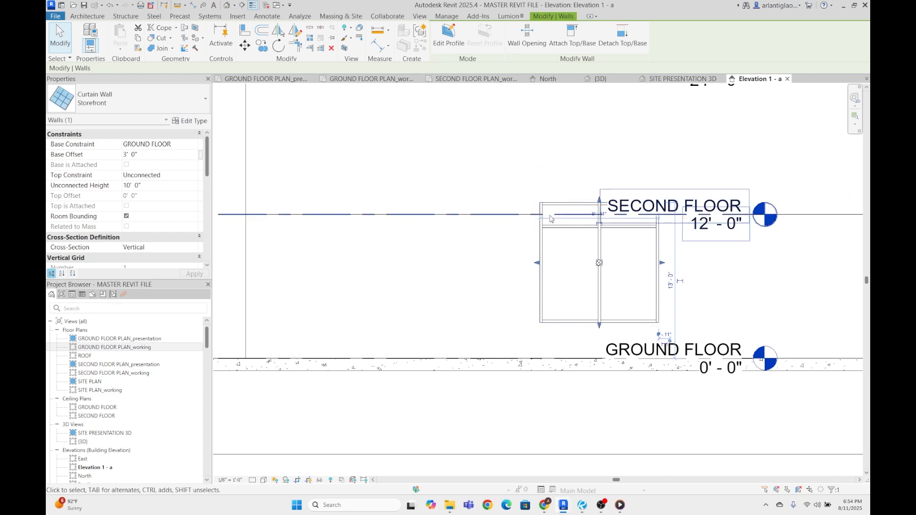
- Set the raised Storefront curtain wall's unconnected height to 8 feet and check it in the elevation
click(160, 188)
scroll(553, 191, up, 2)
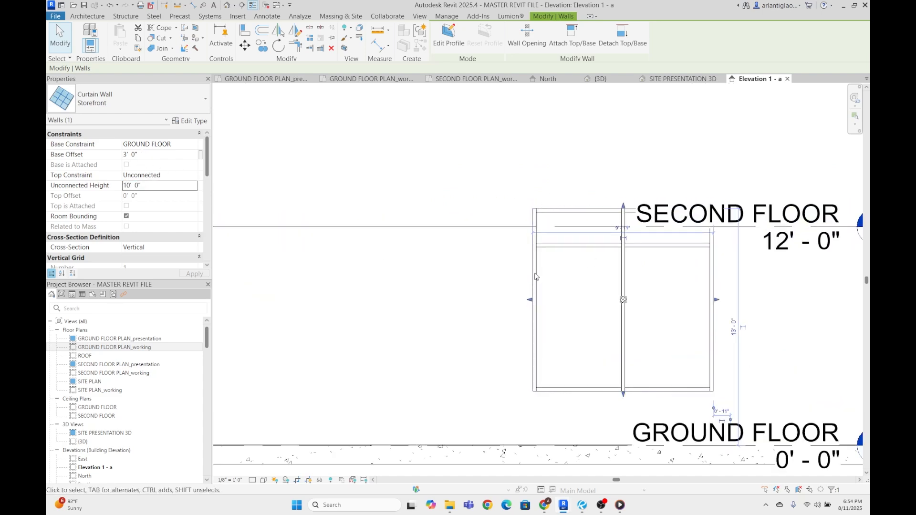
click(735, 332)
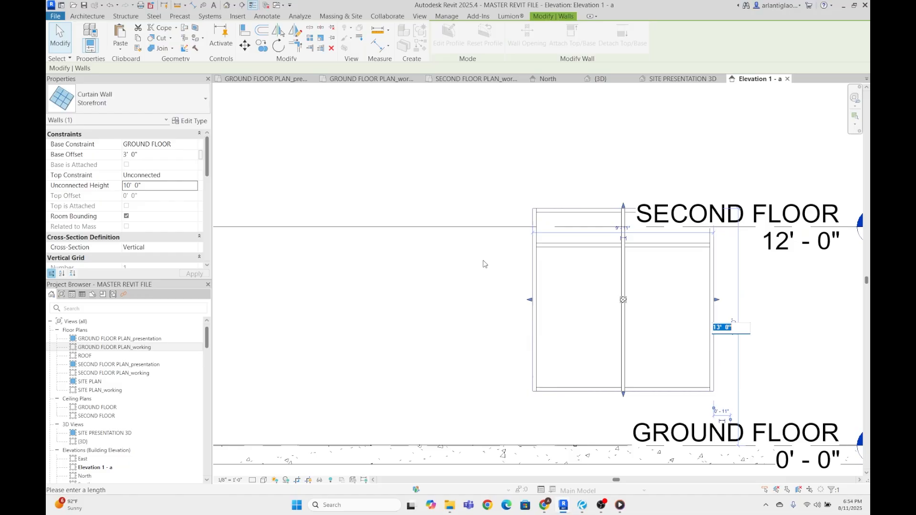
click(176, 188)
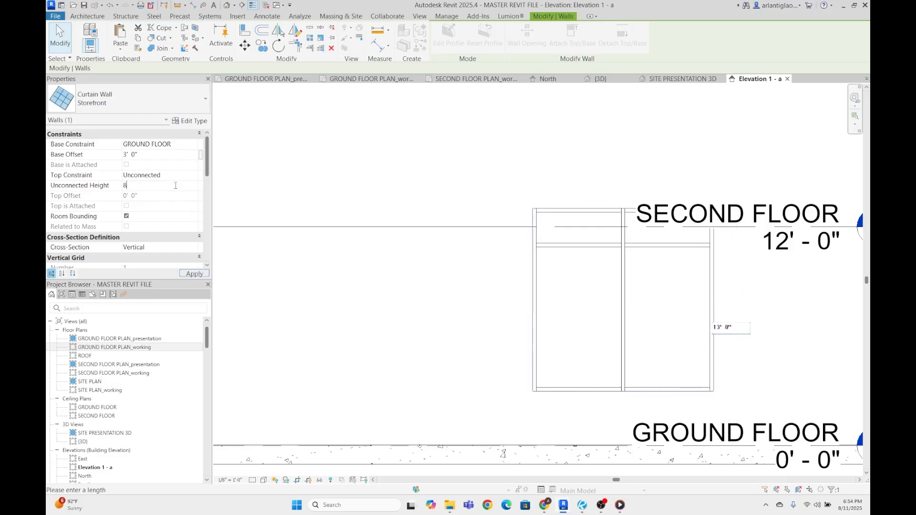
click(466, 177)
scroll(572, 282, down, 6)
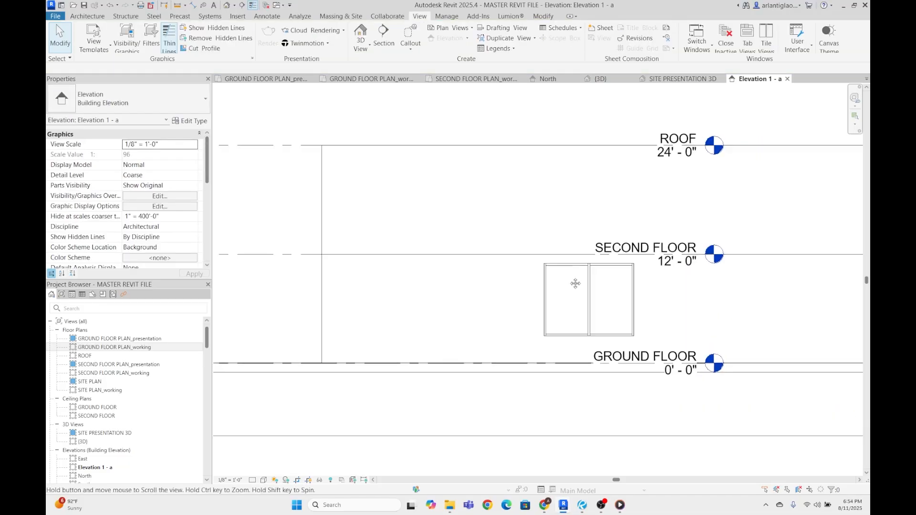
scroll(529, 263, up, 3)
scroll(499, 269, up, 2)
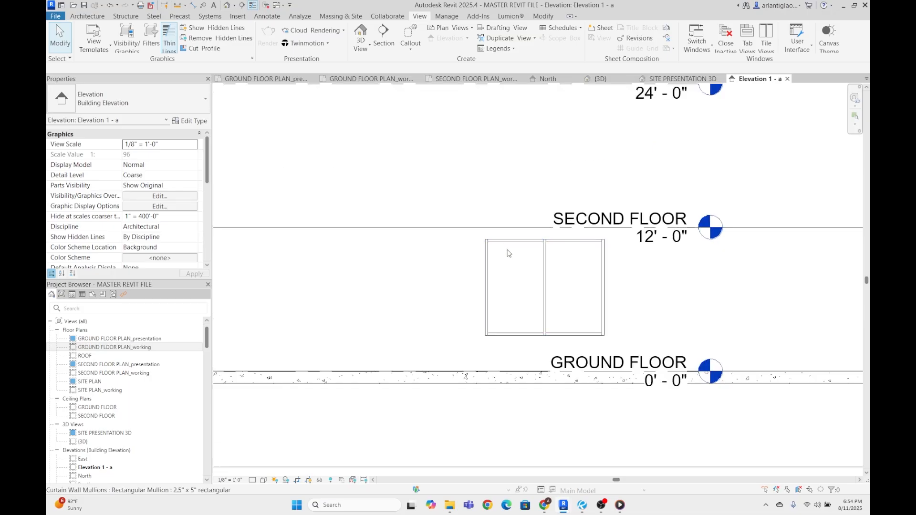
scroll(484, 241, up, 2)
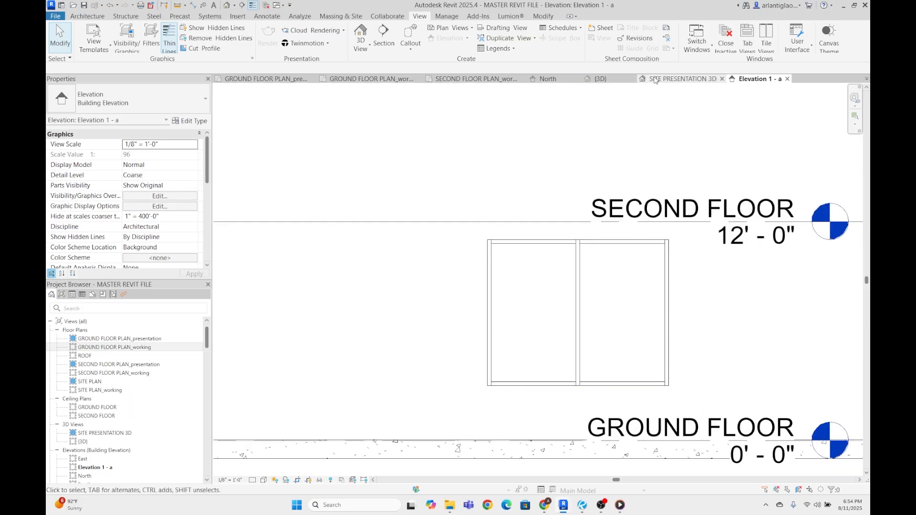
- In the ground floor working plan, copy the raised Storefront curtain wall along its exterior wall toward Room 11's outer corner
click(602, 79)
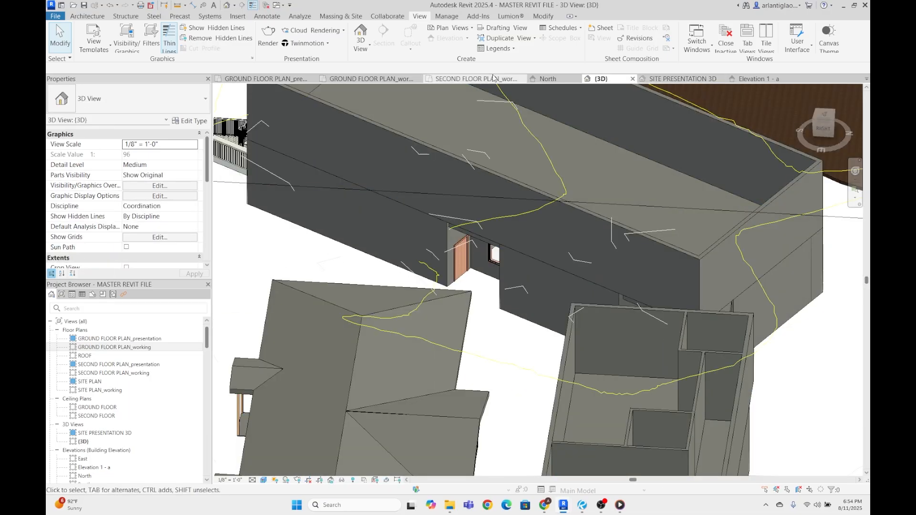
click(366, 79)
scroll(500, 219, up, 3)
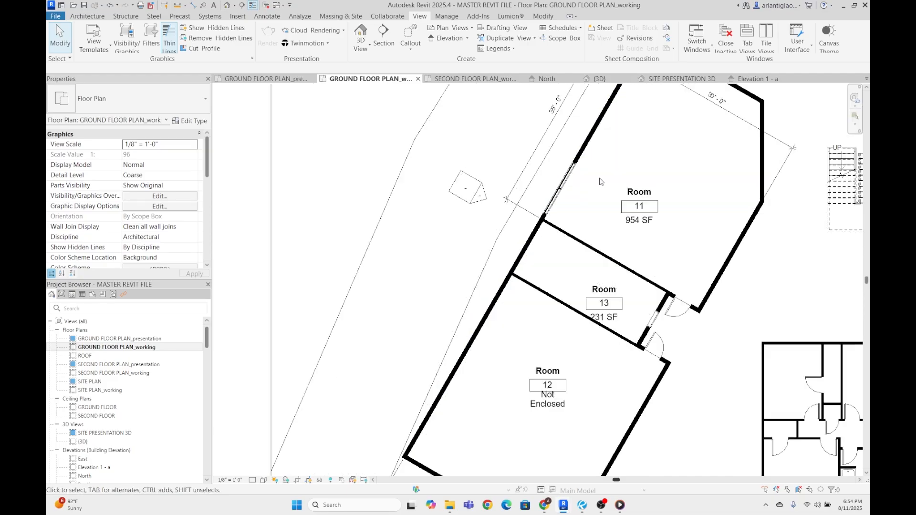
click(564, 188)
scroll(481, 297, up, 1)
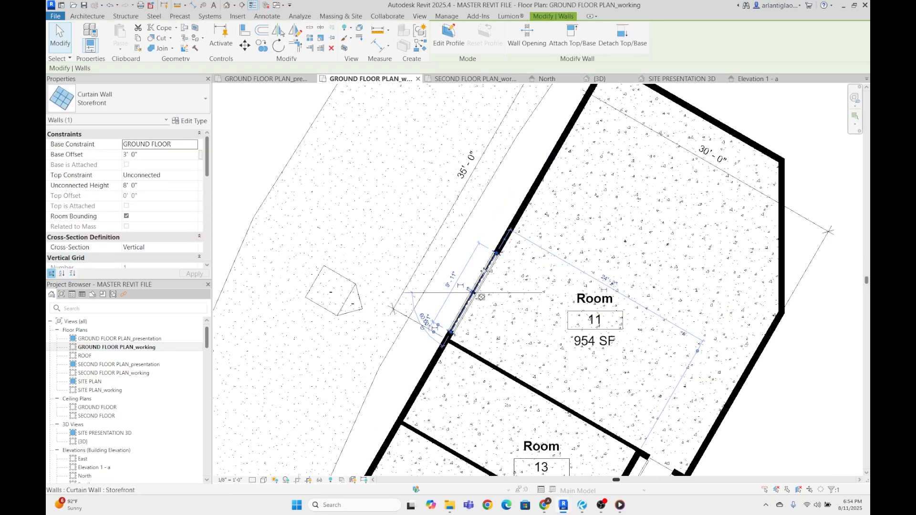
middle_drag(481, 297, 473, 312)
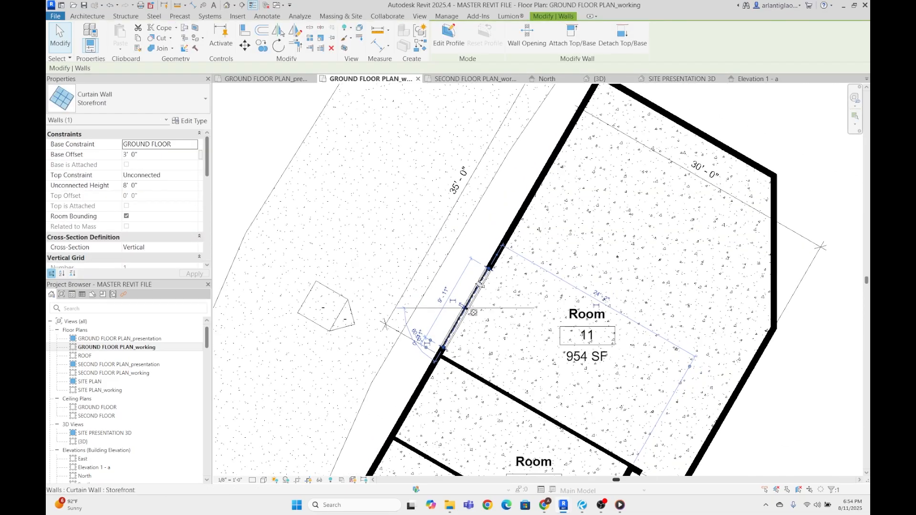
drag(523, 196, 587, 105)
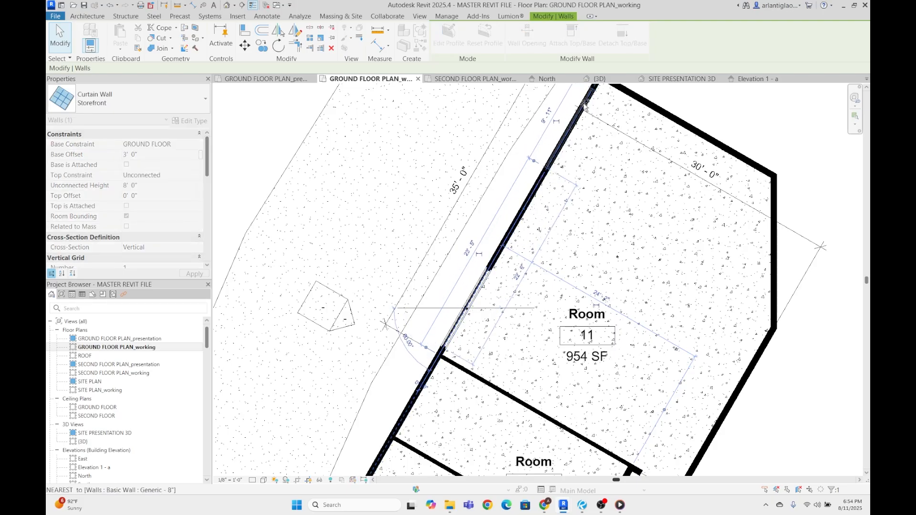
scroll(558, 238, down, 2)
click(536, 282)
middle_drag(535, 285, 568, 211)
scroll(567, 211, up, 2)
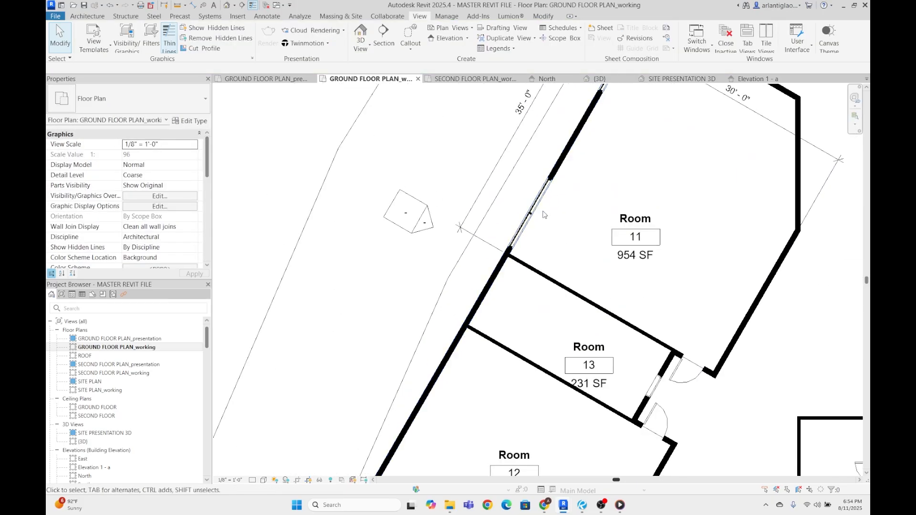
- Copy the Storefront curtain wall farther along the same exterior wall to the stretch beside Room 12
click(568, 149)
scroll(569, 148, up, 2)
scroll(569, 147, down, 5)
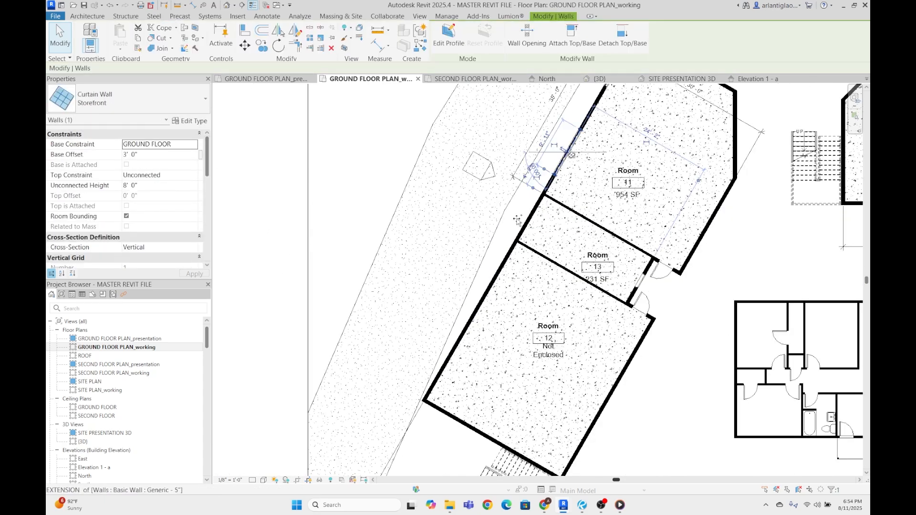
drag(516, 220, 509, 270)
middle_drag(520, 297, 532, 262)
click(516, 223)
ctrl+drag(516, 222, 464, 309)
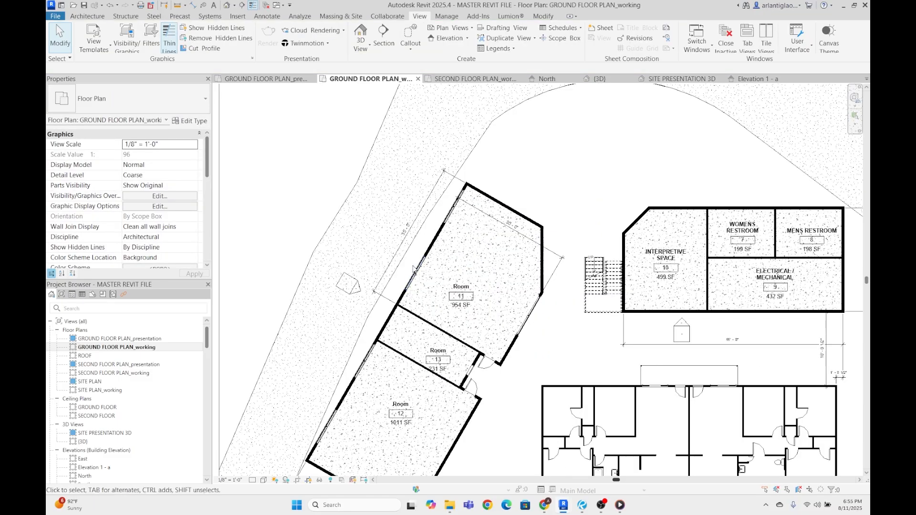
- Examine the copied curtain walls in Elevation 1 - a and inspect a middle vertical mullion
scroll(413, 268, up, 2)
scroll(415, 269, up, 3)
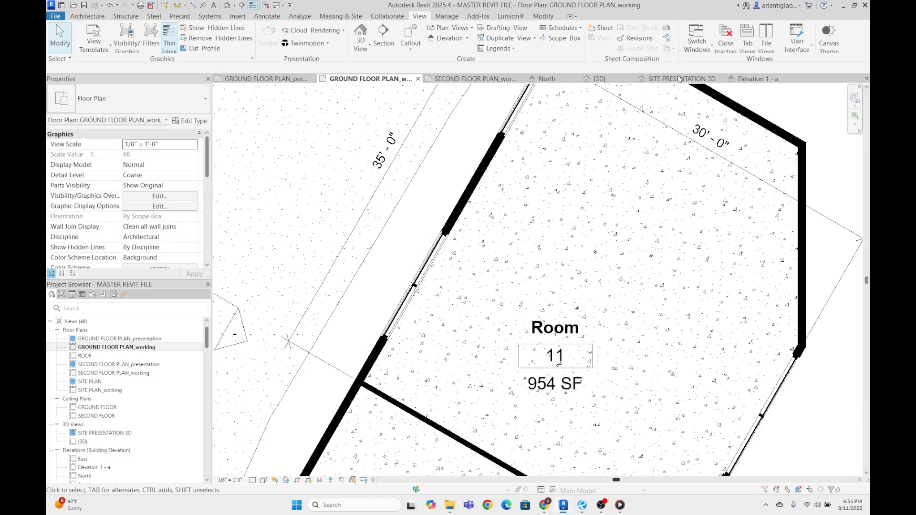
click(758, 79)
scroll(418, 285, down, 2)
scroll(417, 285, up, 2)
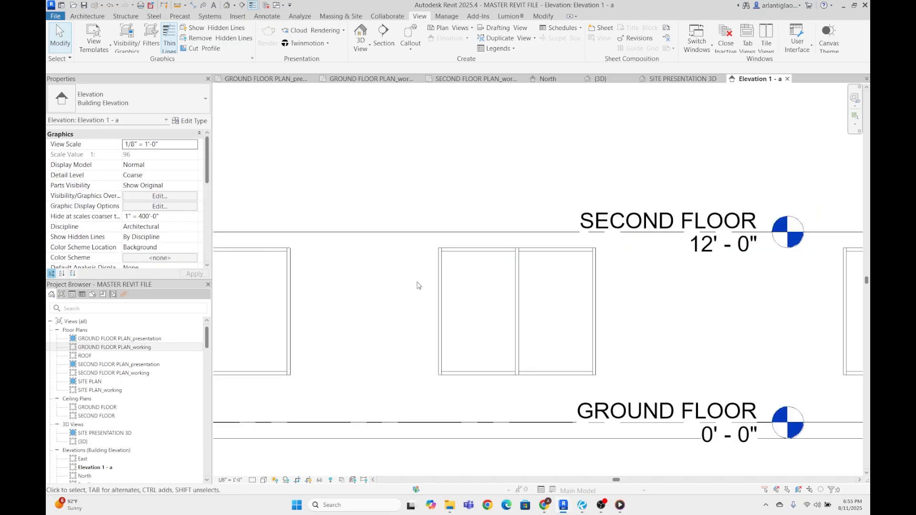
scroll(544, 215, up, 4)
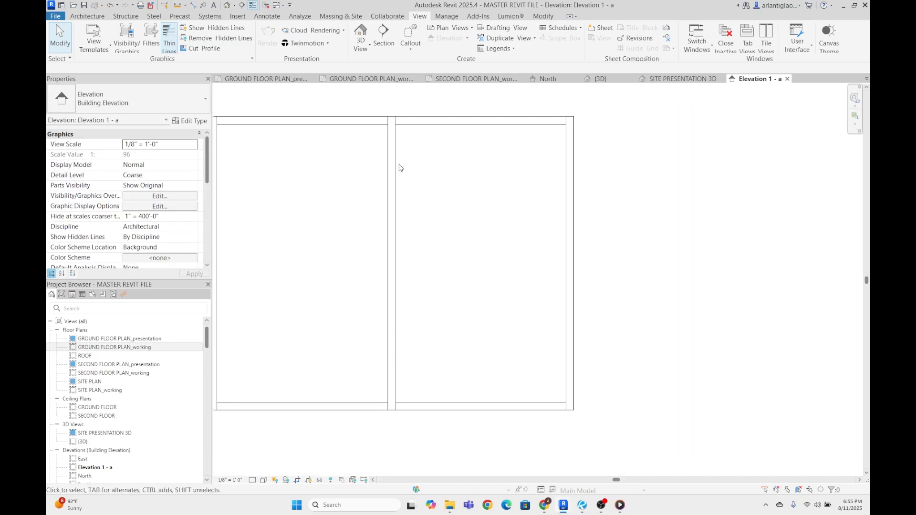
click(390, 158)
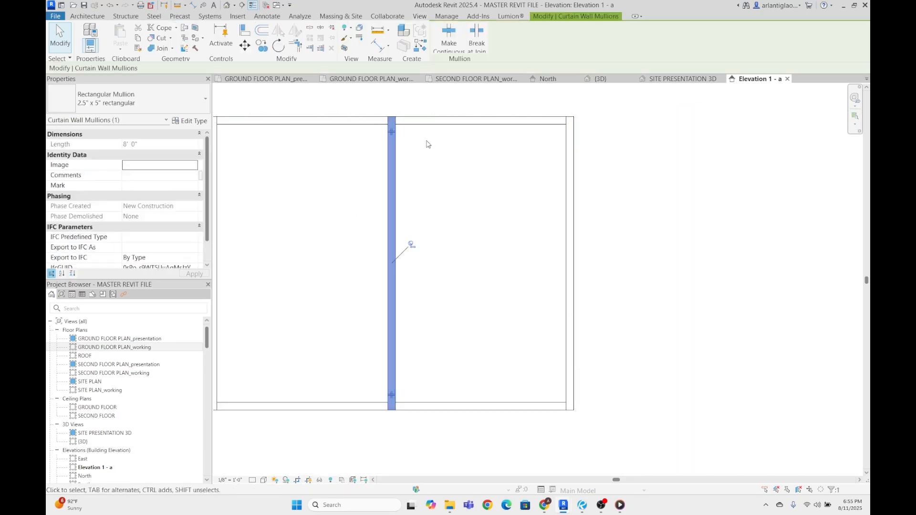
scroll(427, 144, down, 2)
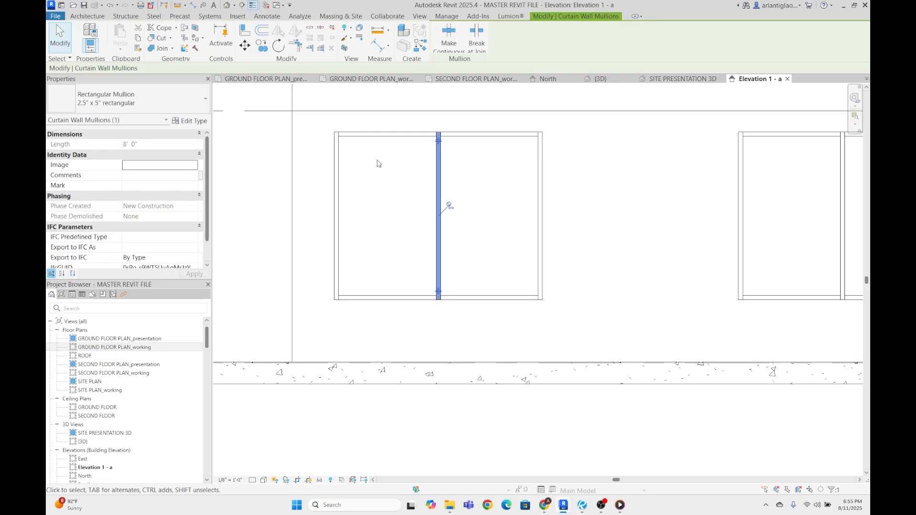
scroll(377, 163, up, 2)
key(Escape)
- Unpin the leftmost Storefront curtain wall's middle grid line and move it to about 2'-10" from the wall's left edge
scroll(493, 149, up, 2)
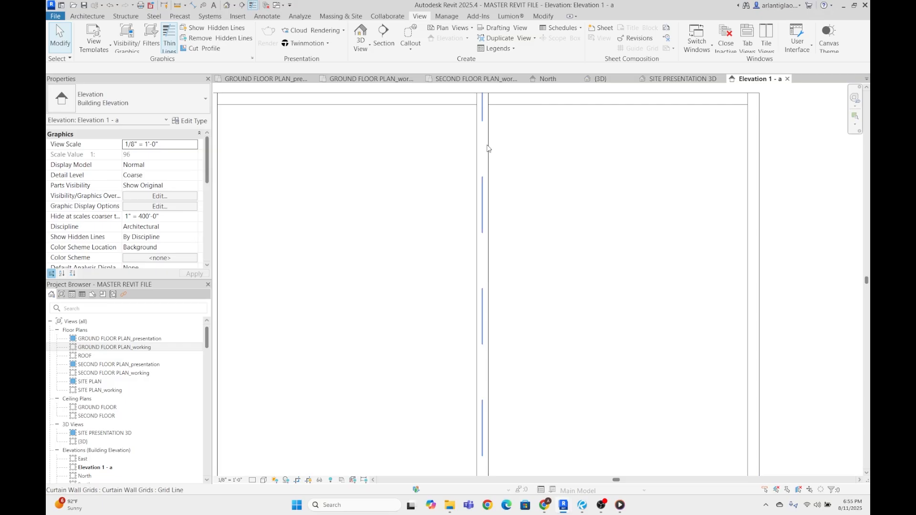
click(487, 148)
scroll(470, 288, down, 2)
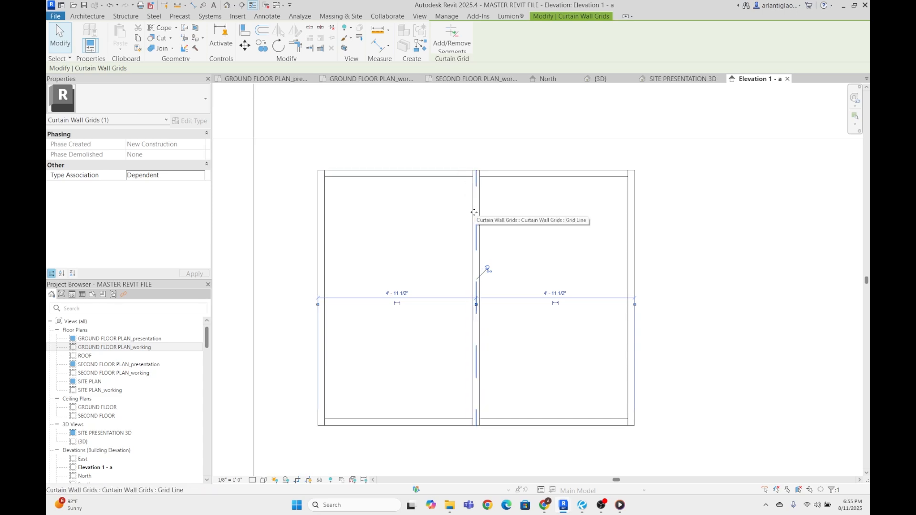
click(487, 270)
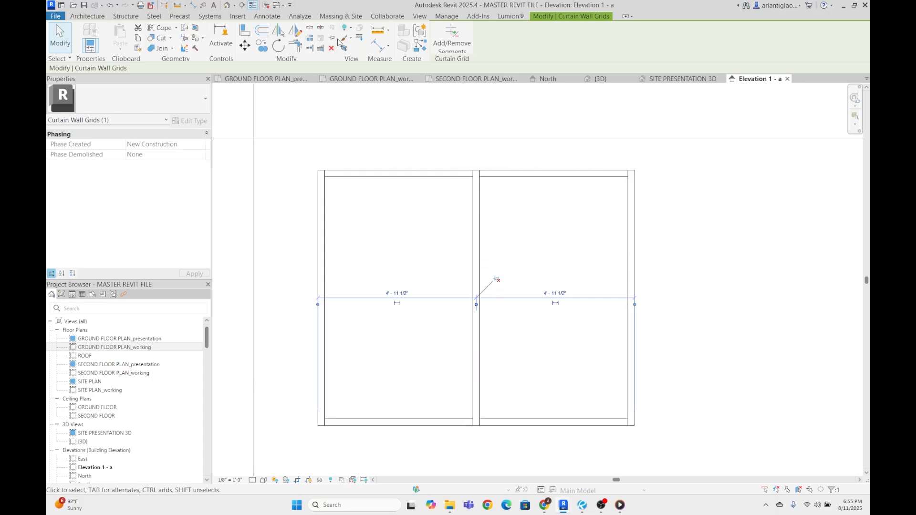
drag(482, 248, 410, 249)
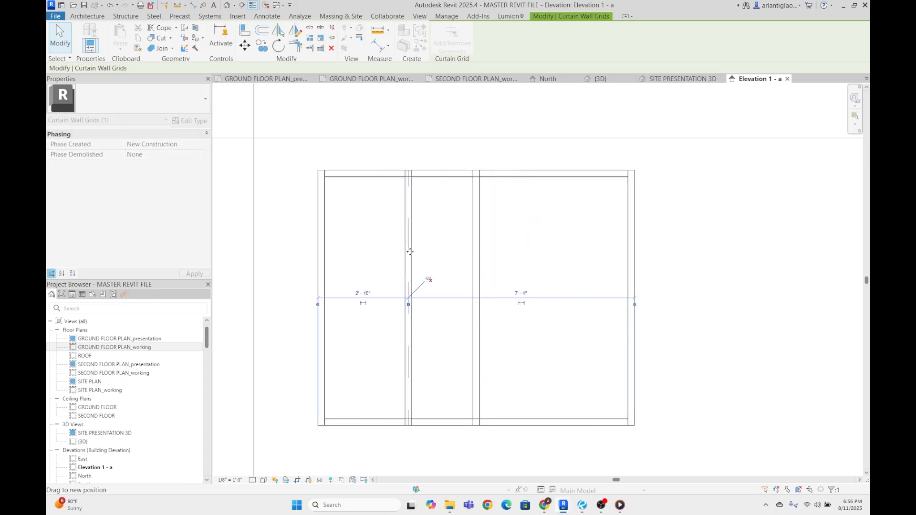
scroll(528, 256, down, 5)
click(571, 278)
scroll(515, 257, down, 2)
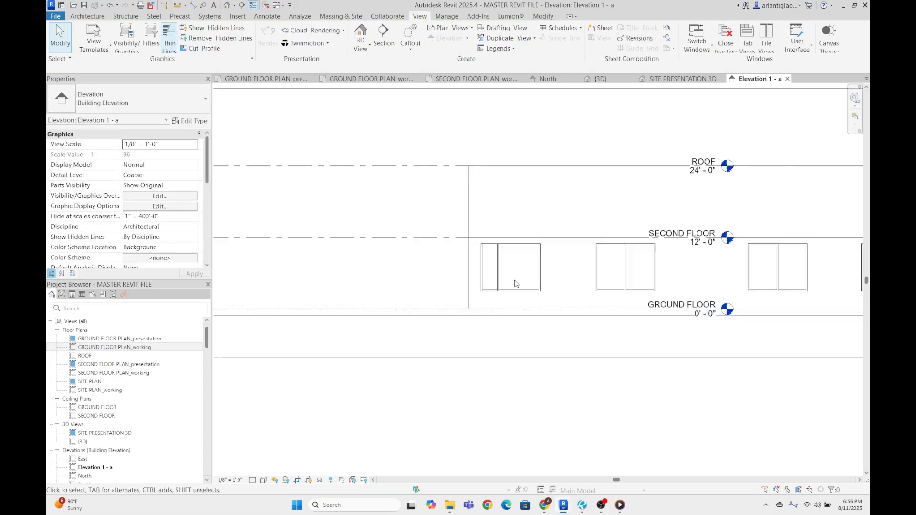
- Inspect the moved mullion and its grid line, and compare the row of curtain walls in the elevation
scroll(447, 258, up, 8)
click(412, 254)
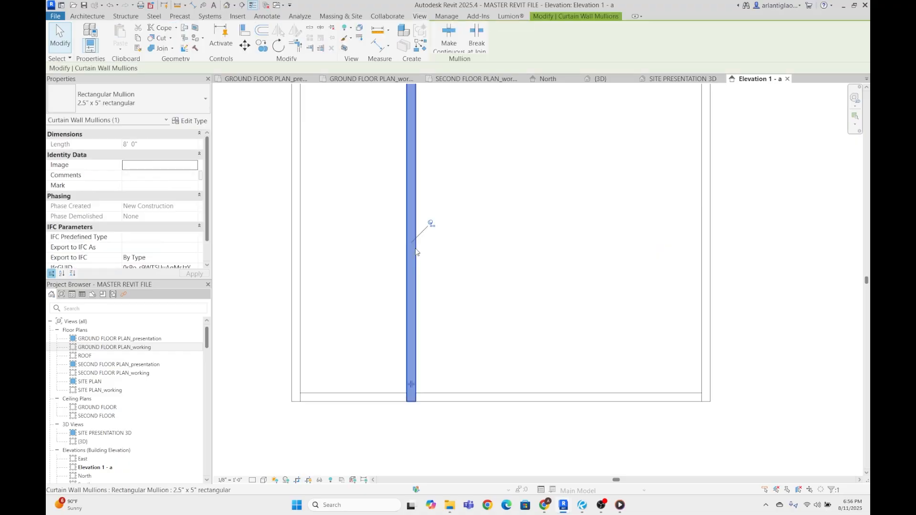
scroll(417, 244, down, 3)
scroll(426, 237, up, 2)
key(Escape)
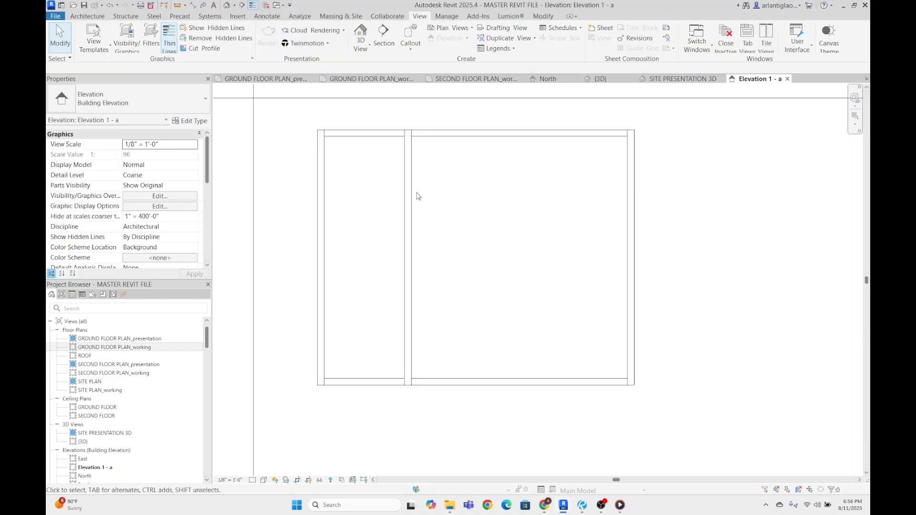
click(411, 200)
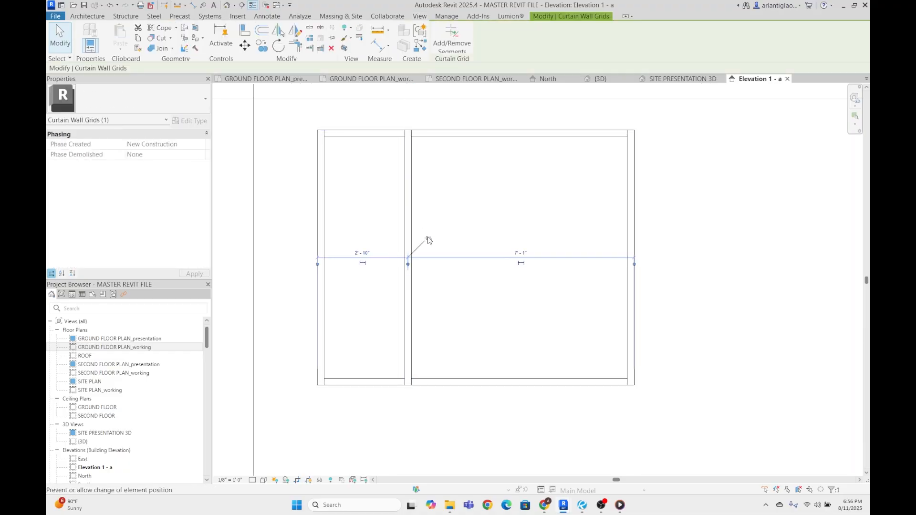
key(Escape)
scroll(385, 288, down, 5)
scroll(389, 275, down, 2)
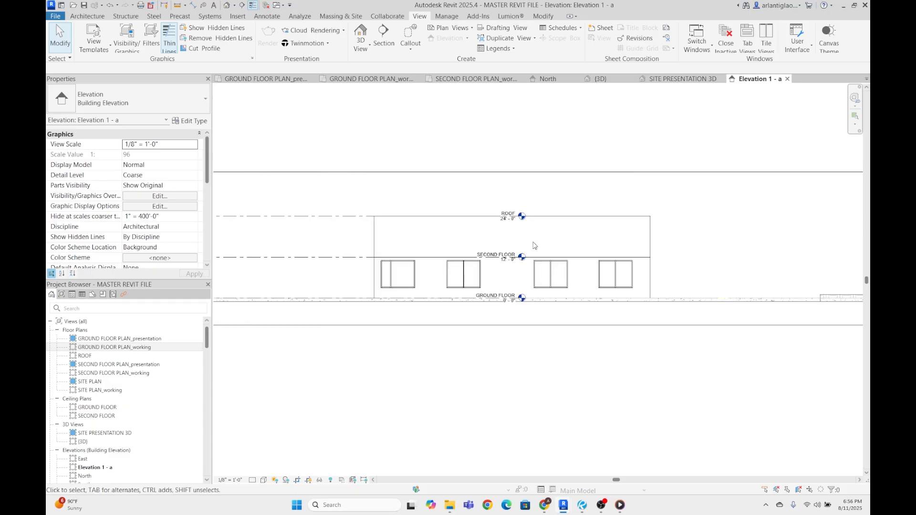
- Review the angled building's openings in the 3D view and return to the ground floor working plan
click(596, 79)
scroll(571, 276, down, 4)
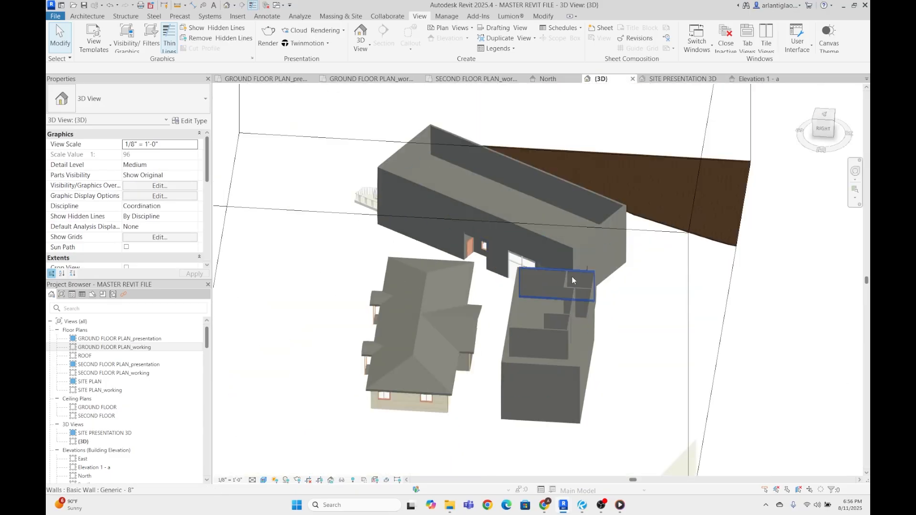
scroll(506, 276, up, 4)
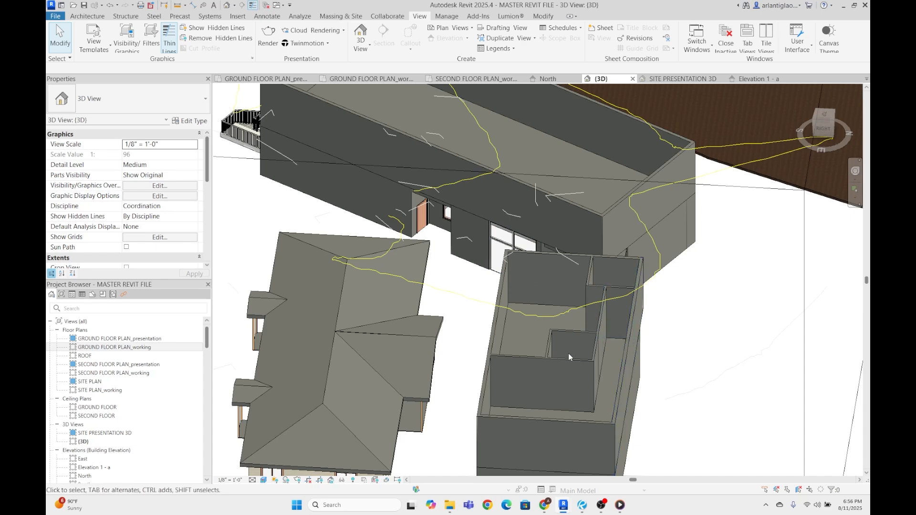
middle_drag(568, 353, 528, 325)
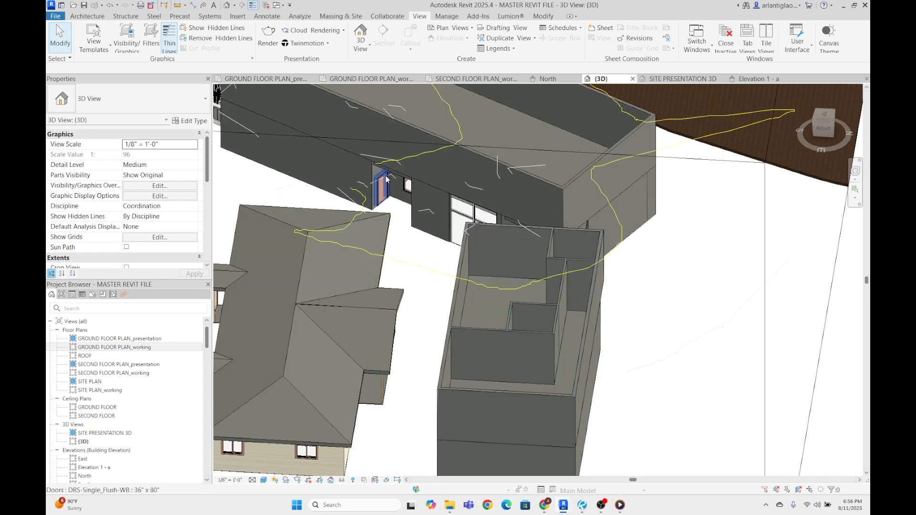
shift+middle_drag(593, 305, 467, 209)
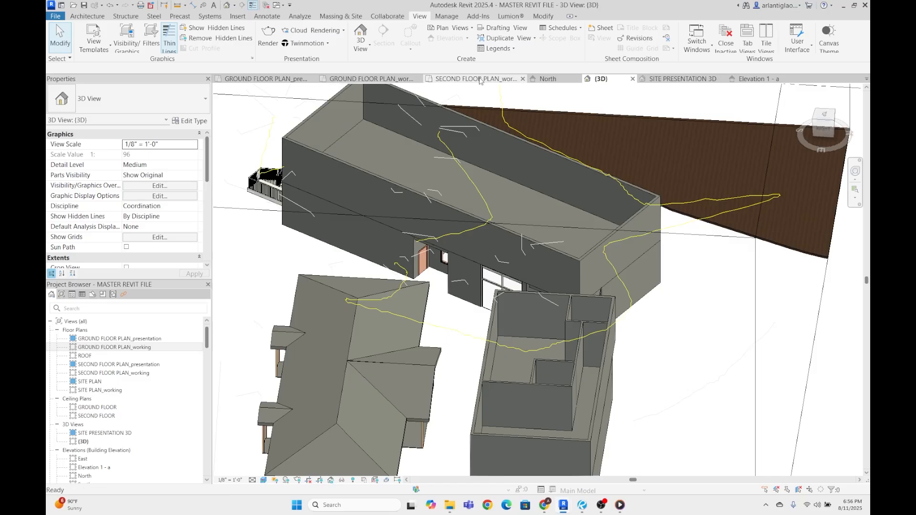
click(496, 79)
click(371, 79)
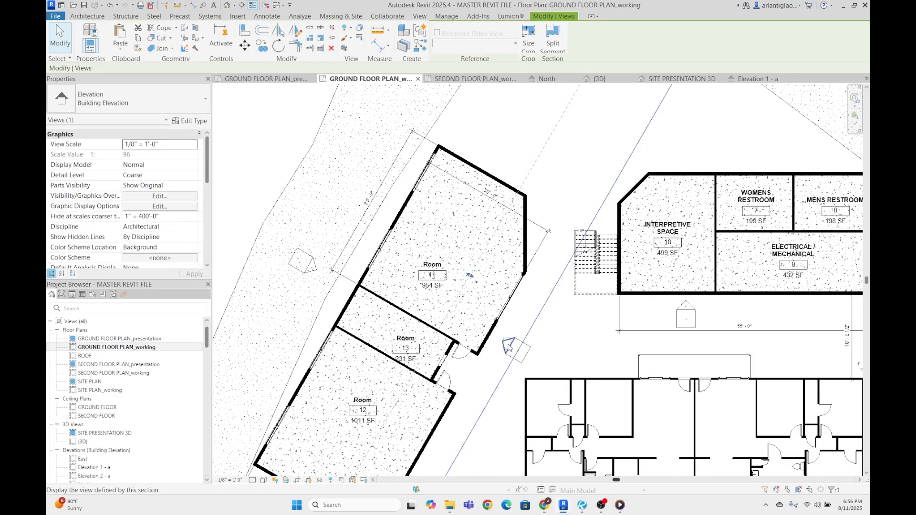
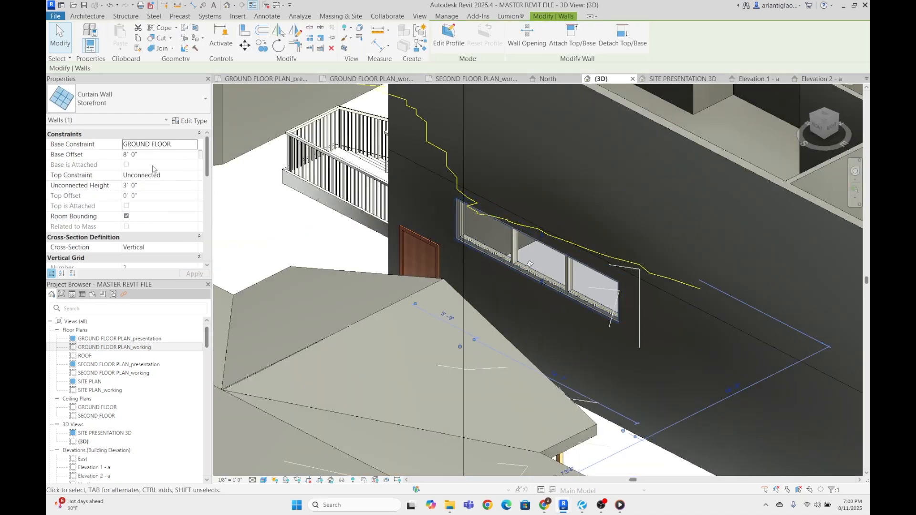
- Open the high strip Storefront curtain wall's unconnected height and review the building openings in 3D
click(167, 186)
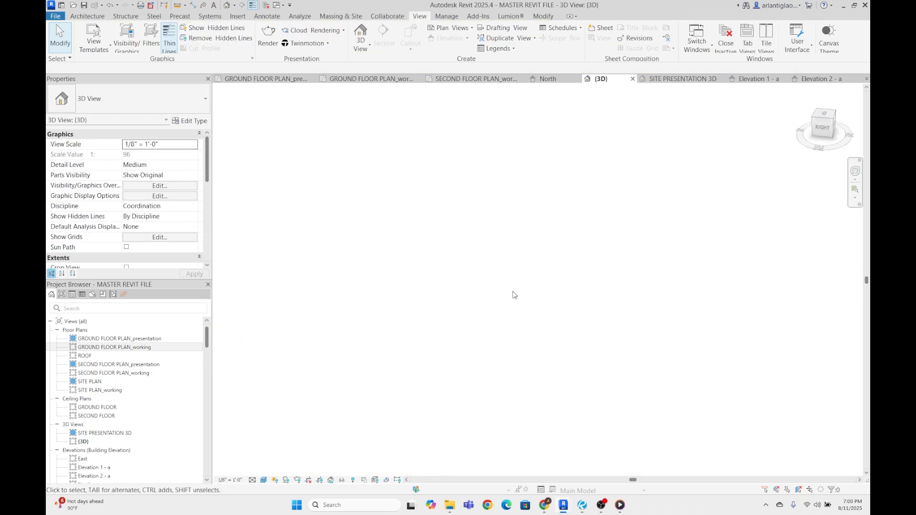
scroll(576, 277, down, 5)
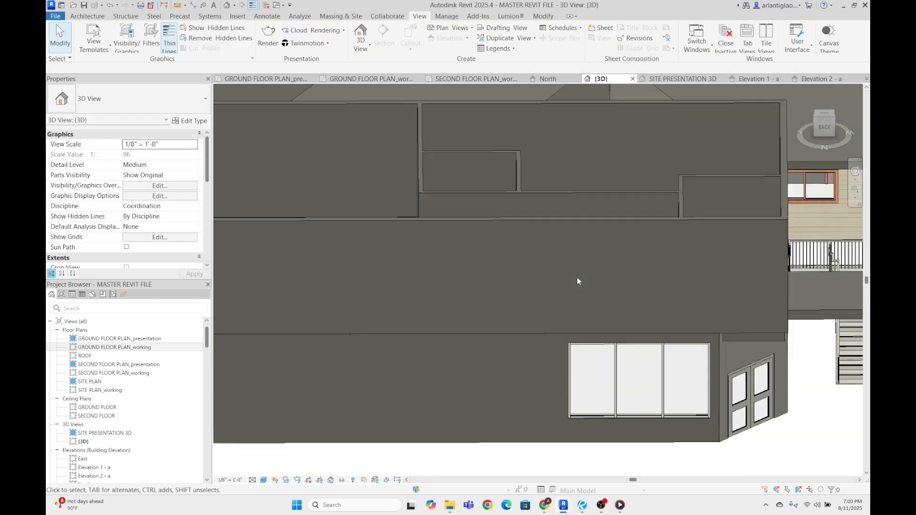
scroll(490, 291, down, 1)
- Place DRS-Single_Flush-WB 36" x 80" doors in the exterior wall of the ground floor Womens Restroom and Mens Restroom
click(371, 79)
key(d)
key(r)
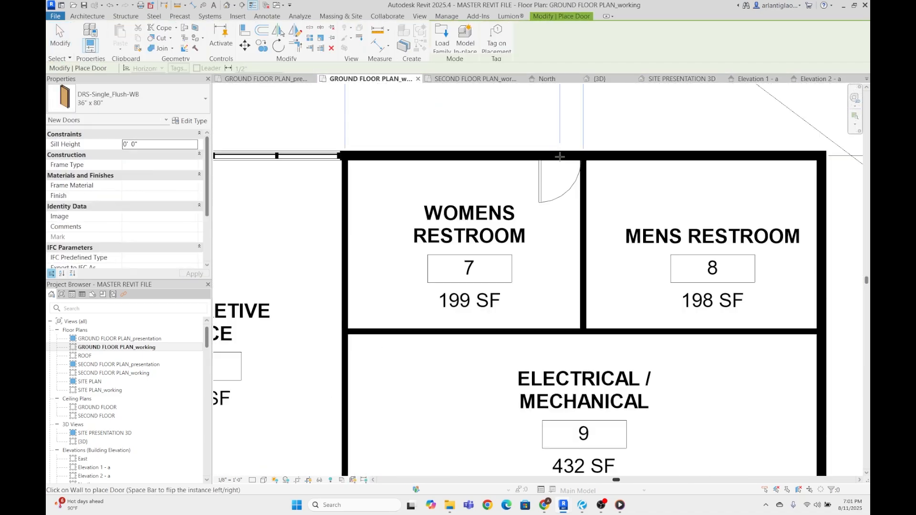
click(558, 155)
scroll(609, 164, up, 2)
click(615, 147)
key(Escape)
key(Escape)
scroll(552, 185, down, 5)
key(d)
key(r)
key(Escape)
key(Escape)
scroll(549, 277, down, 7)
- In the second floor working plan, place a window in the exterior wall of the small entry room beside the Office
click(472, 79)
scroll(512, 168, up, 6)
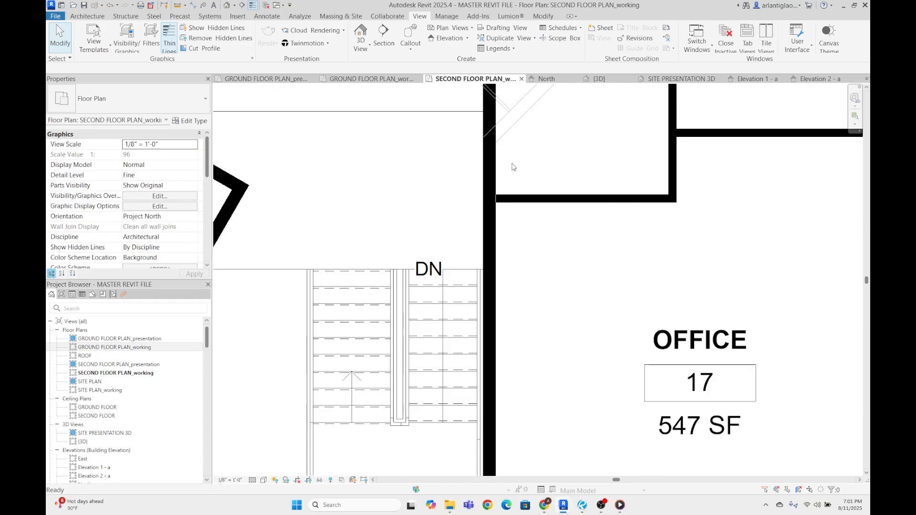
middle_drag(512, 167, 438, 233)
key(w)
key(n)
click(167, 99)
scroll(469, 110, up, 2)
click(524, 98)
key(Escape)
key(Escape)
scroll(523, 311, down, 5)
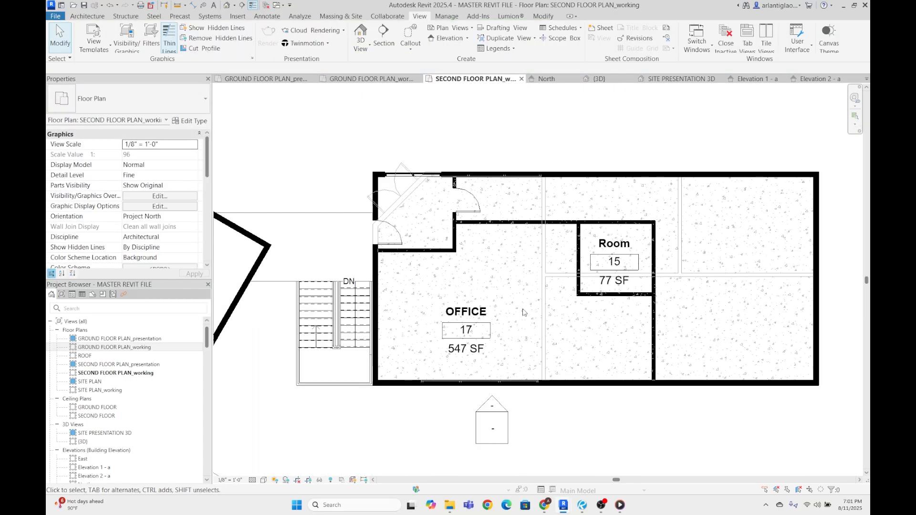
- Place doors in the second-floor walls, including one between the small entry room and the Office
key(d)
key(r)
click(441, 303)
click(749, 248)
key(Escape)
key(Escape)
- Draw a Storefront curtain wall from SECOND FLOOR up to ROOF across the inside corner of the angled building beside the stair walkway
scroll(446, 288, up, 2)
key(w)
key(a)
click(421, 213)
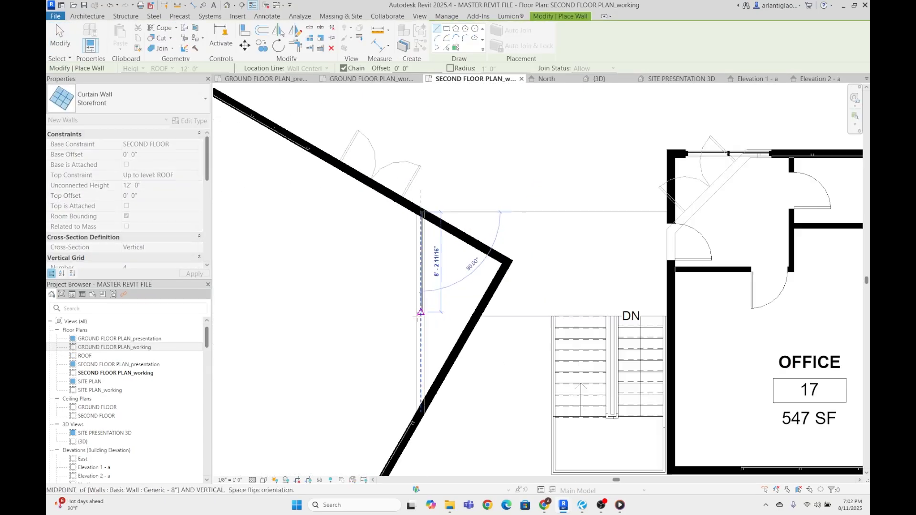
click(421, 366)
key(Escape)
key(Escape)
scroll(448, 358, down, 3)
scroll(438, 367, up, 2)
click(438, 341)
click(437, 382)
key(Escape)
key(Escape)
- Resize the second-floor Storefront curtain wall above the ground floor entrance in 3D, raising its base about 1' 3" and lowering its top
click(437, 315)
click(599, 79)
scroll(519, 258, up, 4)
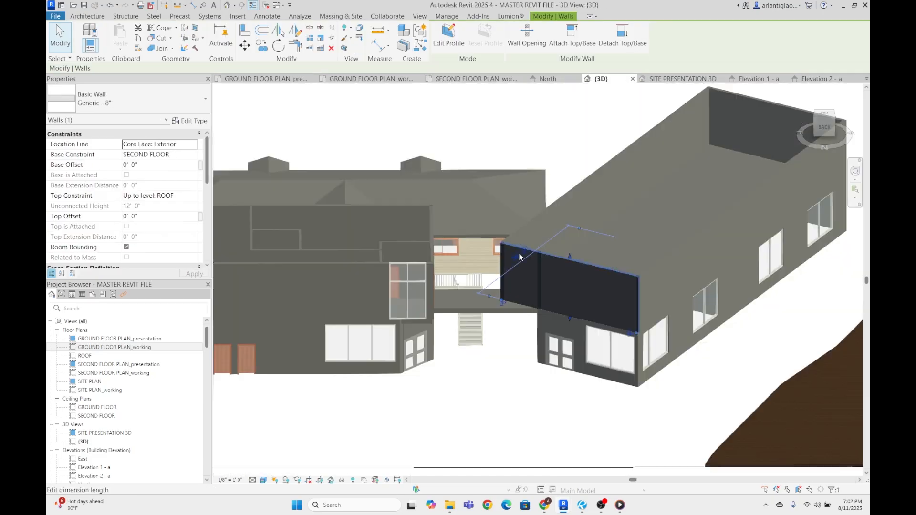
scroll(429, 229, down, 5)
scroll(375, 248, up, 8)
click(374, 364)
click(374, 331)
scroll(368, 369, up, 4)
click(354, 367)
drag(364, 359, 365, 276)
scroll(372, 286, down, 4)
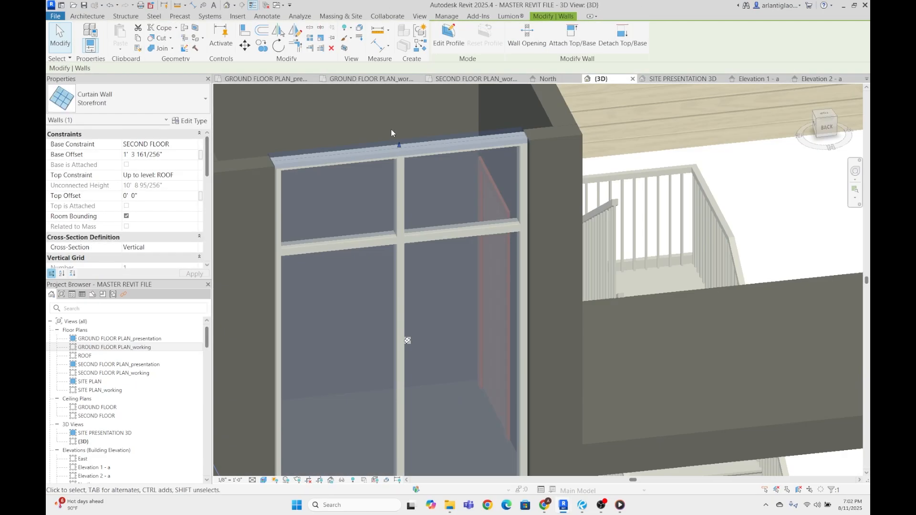
drag(398, 143, 398, 236)
key(Escape)
- Review the ground and second floor working plans, the north elevation, the 3D model and the extent of the second-floor slab
scroll(502, 298, down, 9)
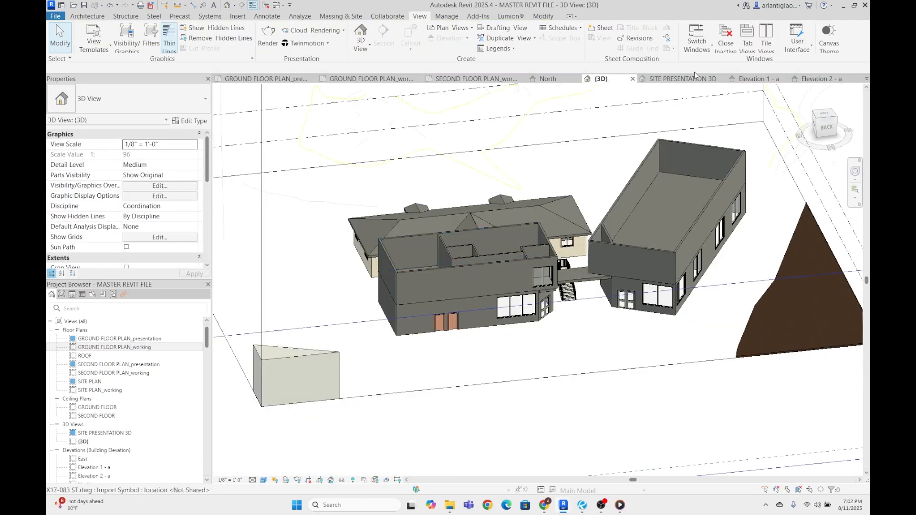
click(370, 79)
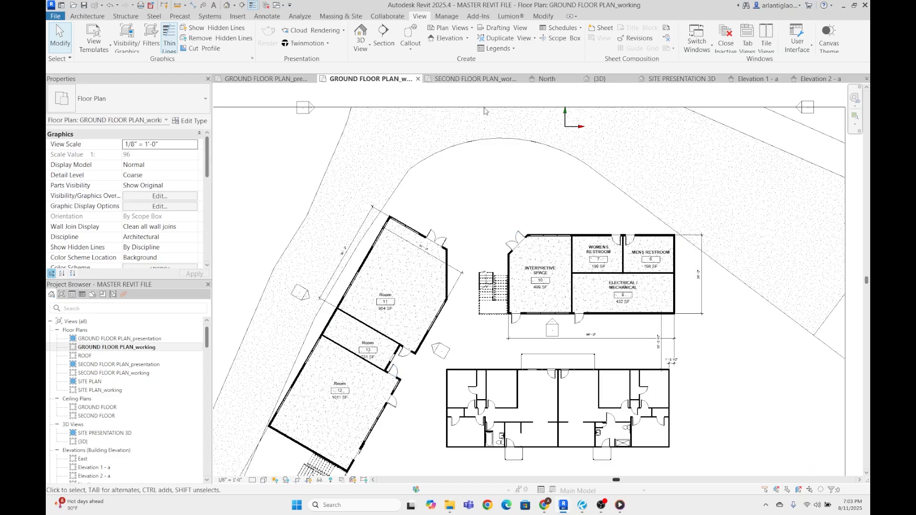
click(462, 78)
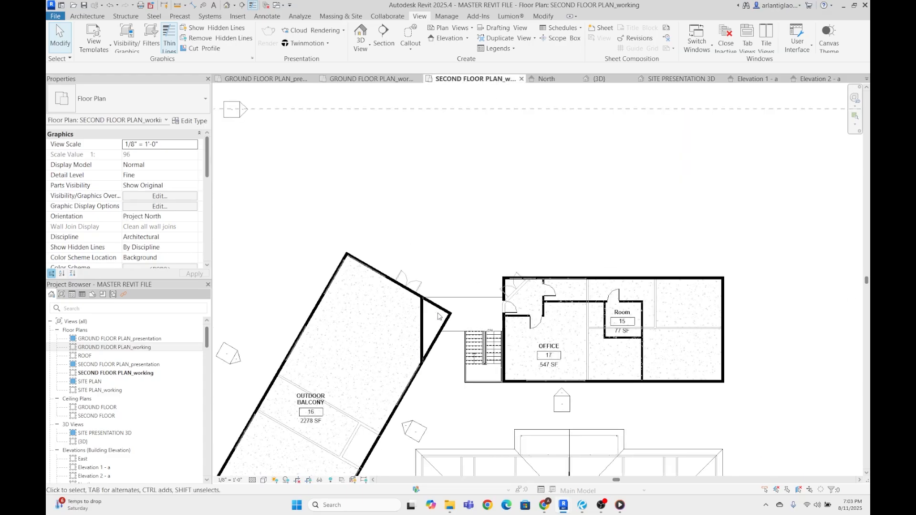
click(544, 79)
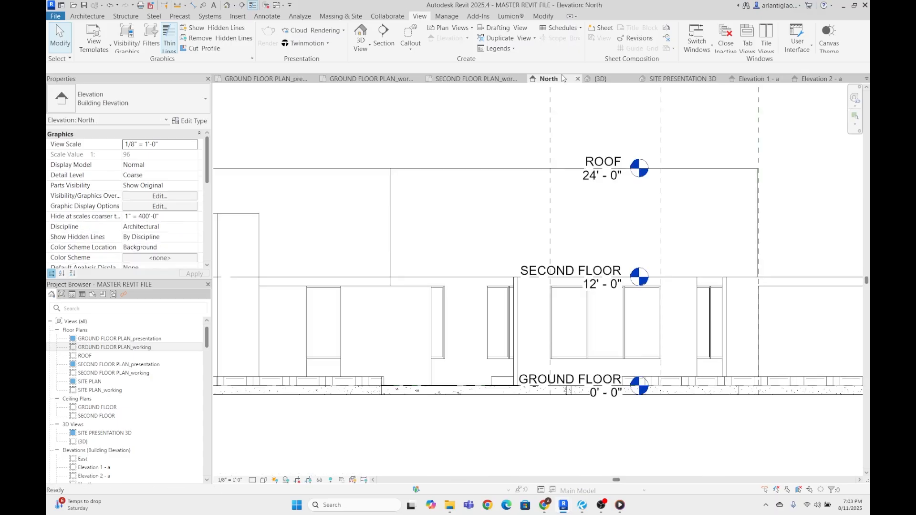
click(597, 79)
scroll(552, 283, up, 5)
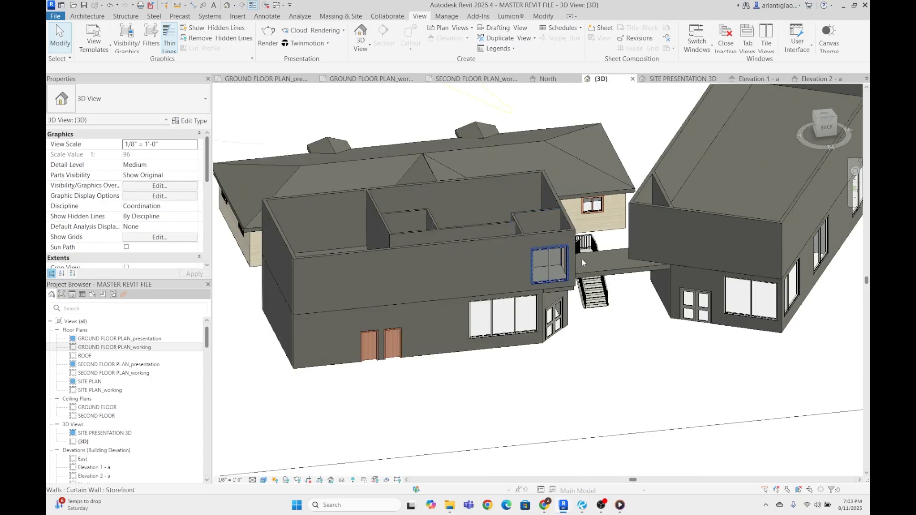
scroll(612, 276, up, 2)
click(613, 275)
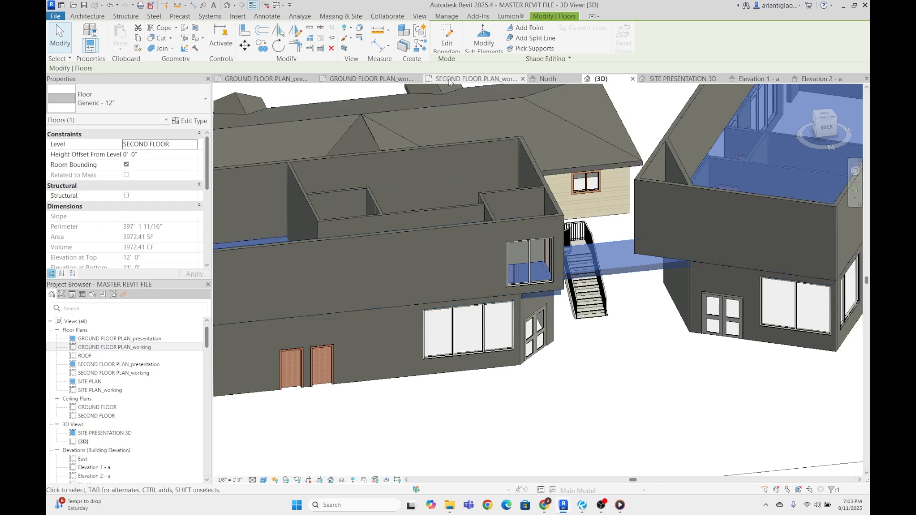
click(472, 79)
click(401, 81)
click(496, 79)
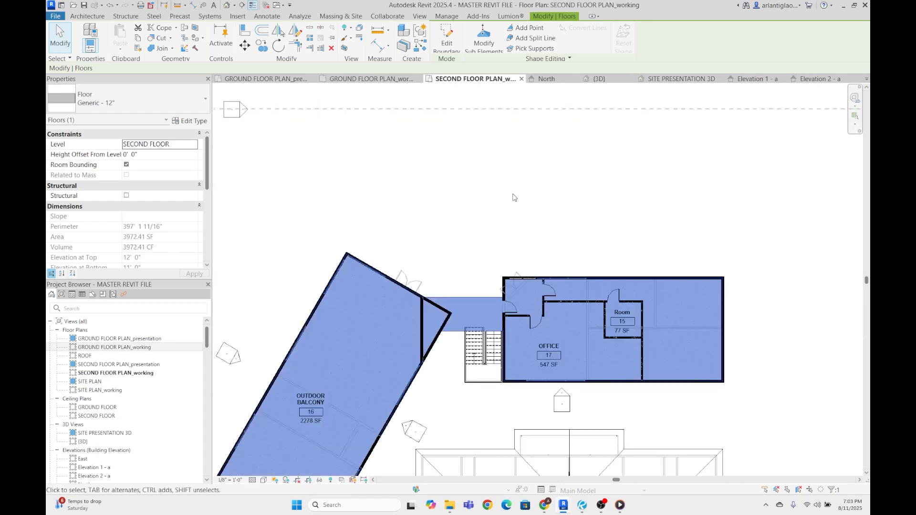
click(433, 204)
- Start a Generic - 12" footprint roof on SECOND FLOOR and pick the outer edges of the angled building's north end and west side walls
click(89, 18)
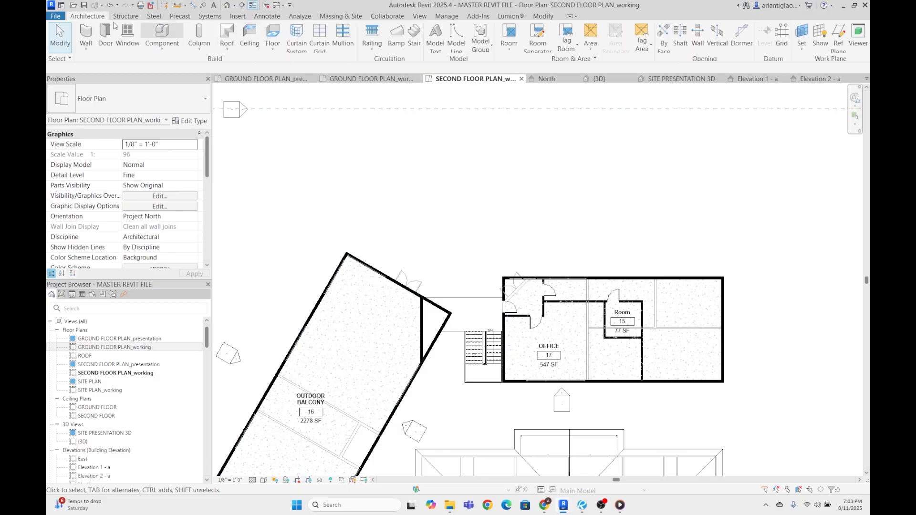
scroll(389, 283, down, 1)
middle_drag(390, 284, 432, 231)
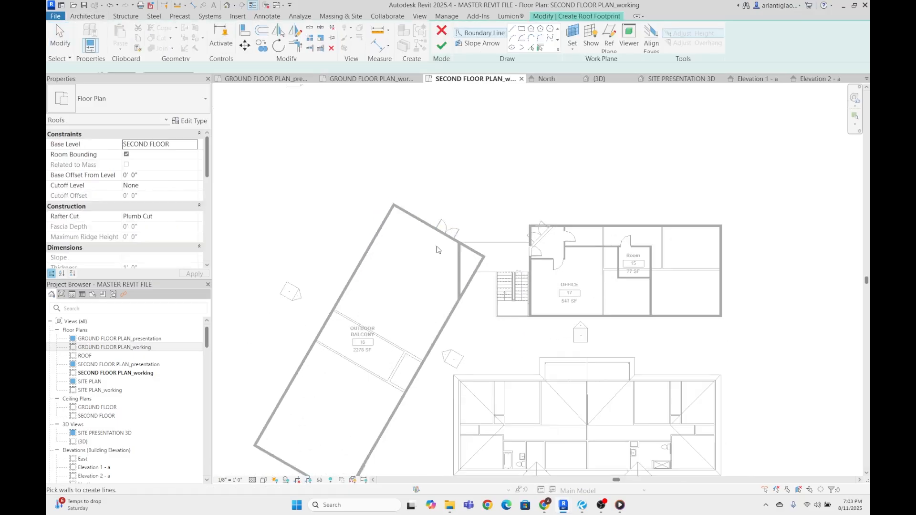
scroll(432, 246, up, 5)
click(531, 48)
scroll(382, 125, up, 2)
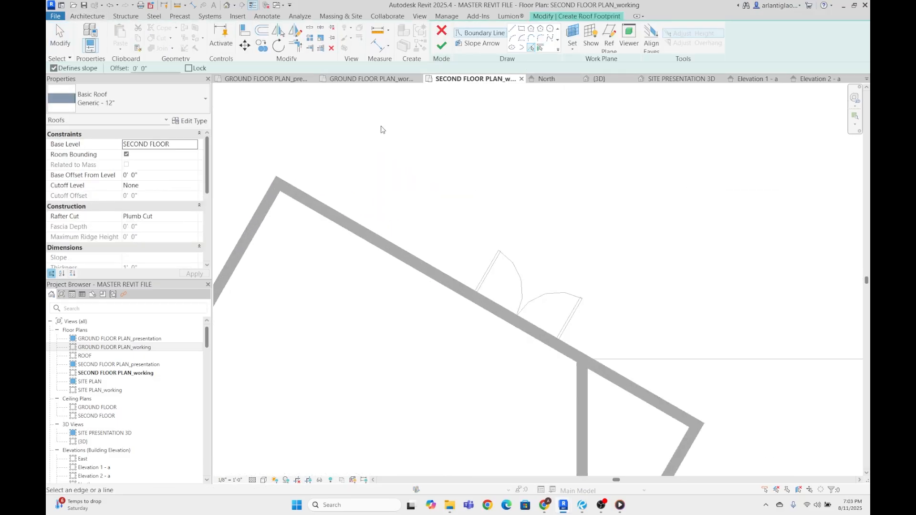
click(386, 223)
scroll(377, 225, down, 2)
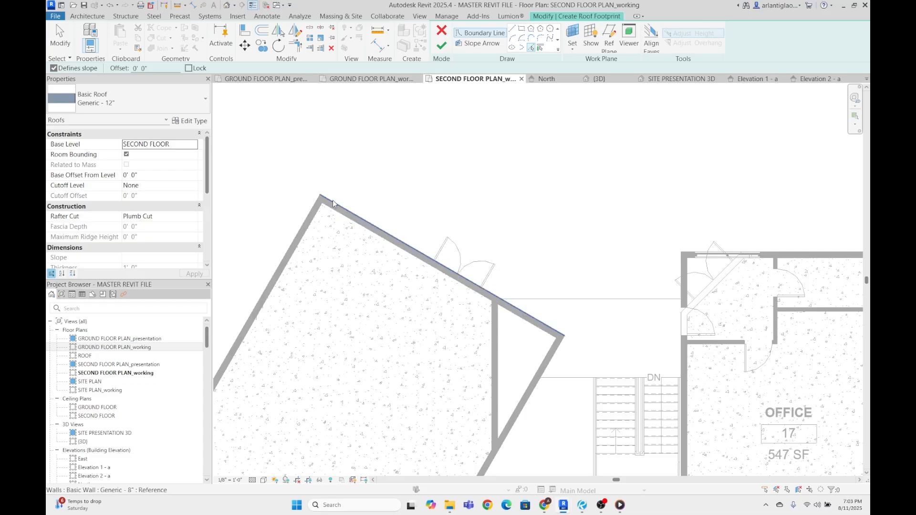
scroll(333, 199, up, 3)
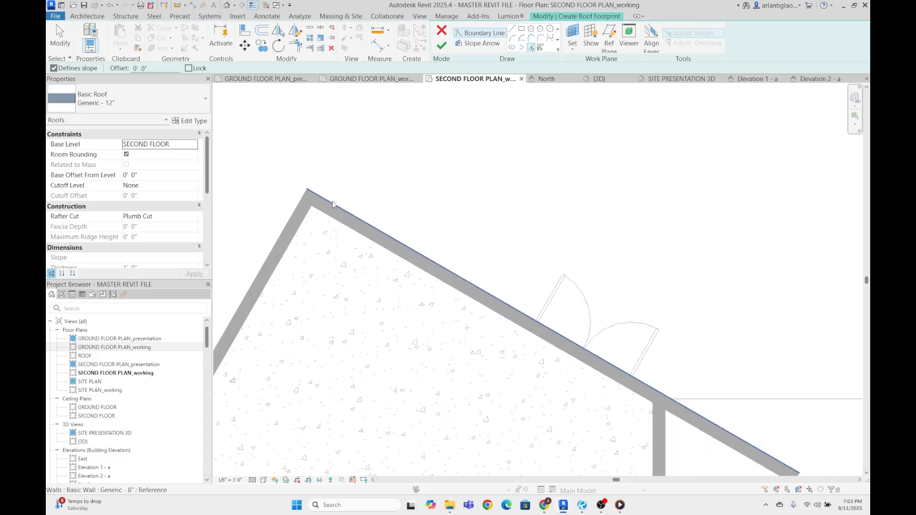
click(301, 203)
- Complete the angled building's roof boundary by picking the outer edges of its east side and south end walls
scroll(646, 319, down, 3)
middle_drag(646, 319, 540, 165)
scroll(590, 320, up, 3)
click(533, 289)
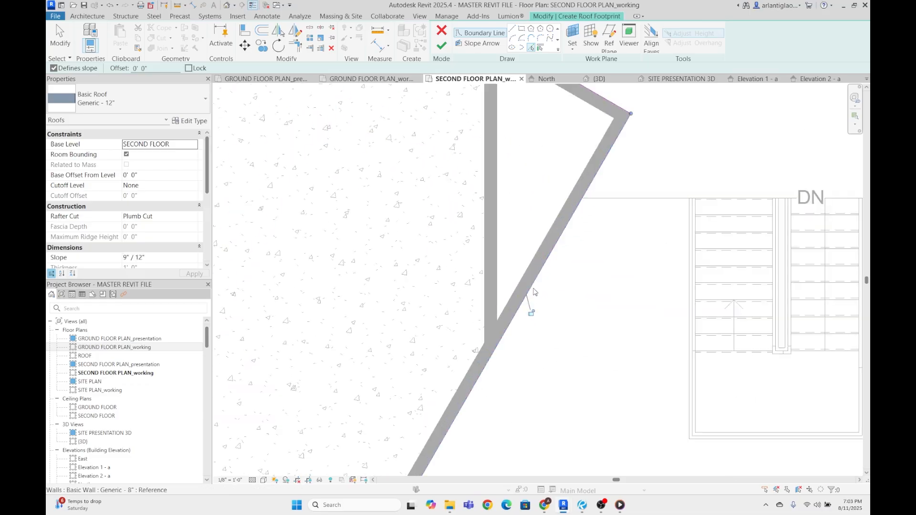
scroll(533, 292, down, 4)
middle_drag(534, 291, 716, 48)
scroll(433, 322, up, 3)
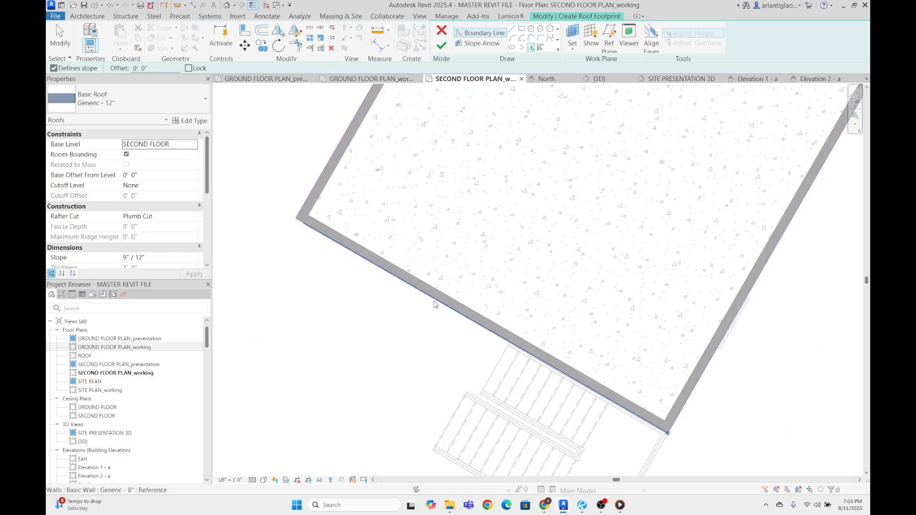
click(434, 304)
key(Escape)
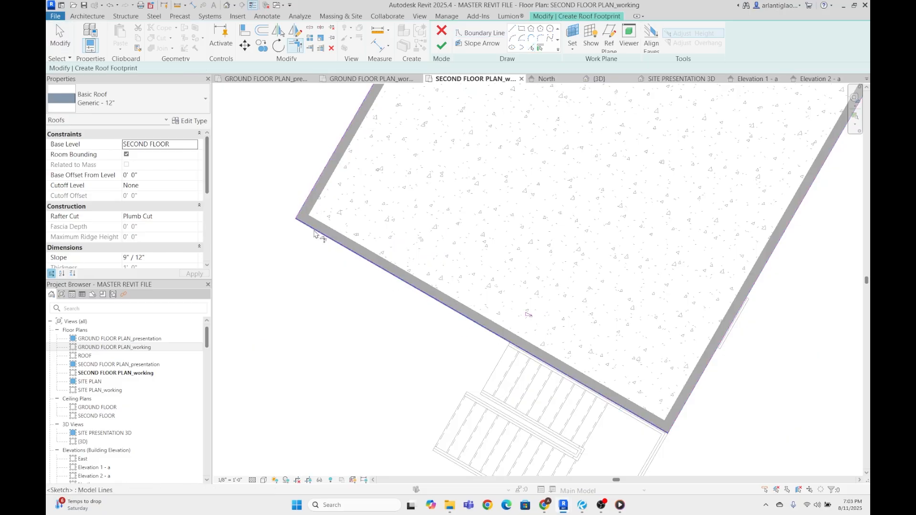
key(Escape)
- Add the outer edges of the Office building's four exterior walls to the roof sketch as slope-defining boundary lines
middle_drag(670, 304, 614, 319)
scroll(532, 320, down, 4)
middle_drag(689, 198, 419, 375)
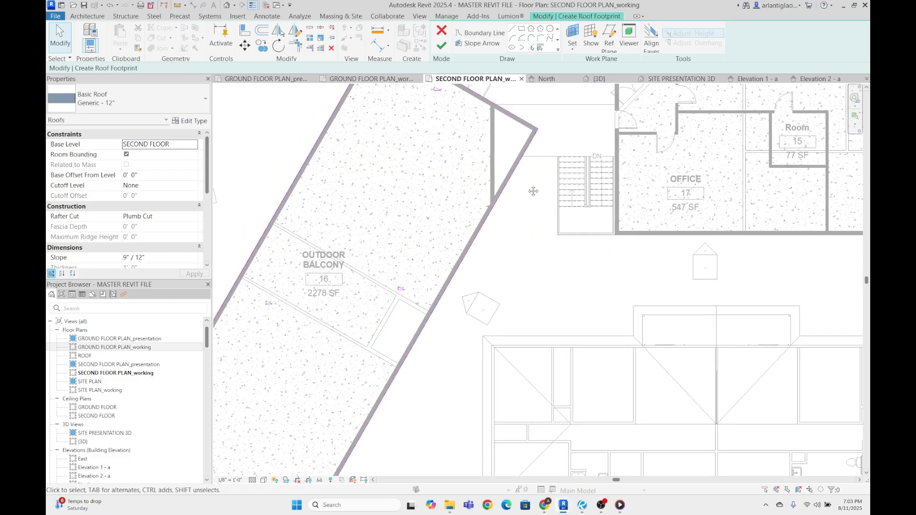
middle_drag(534, 191, 484, 323)
scroll(437, 405, up, 2)
scroll(444, 380, down, 3)
scroll(570, 248, up, 2)
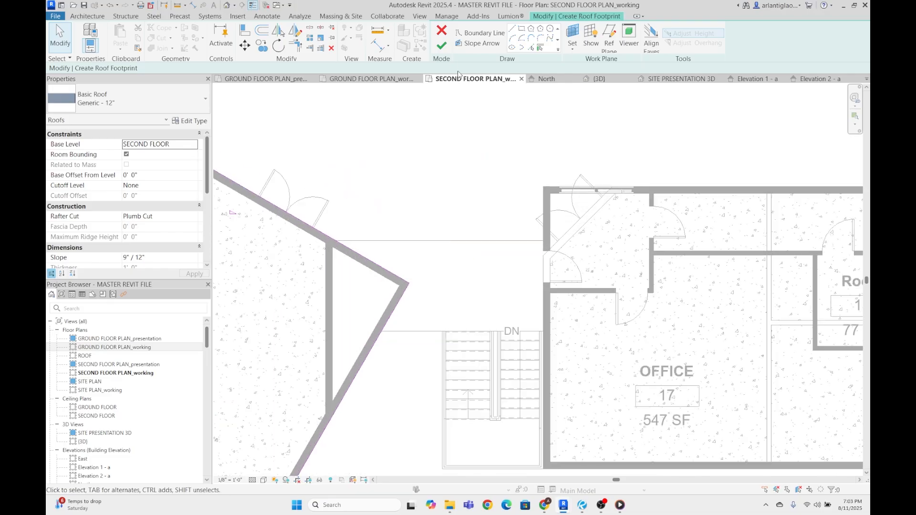
click(533, 48)
scroll(542, 213, up, 3)
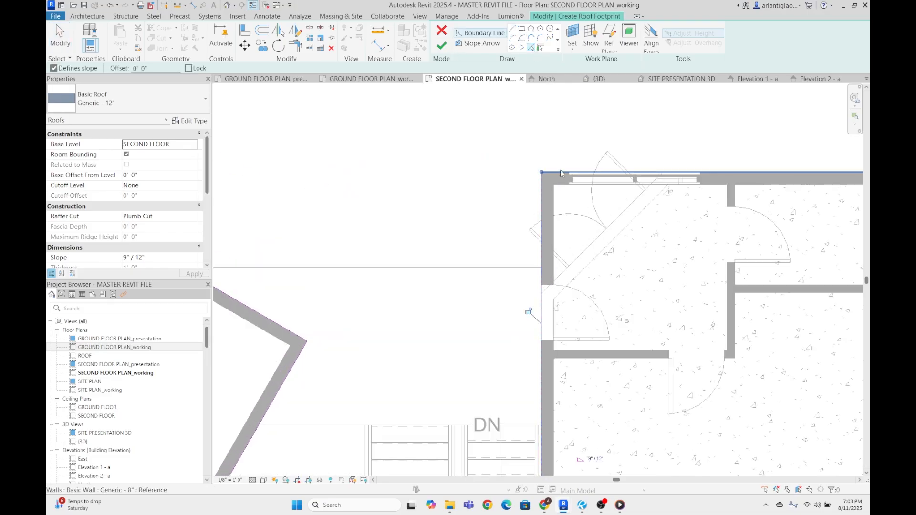
middle_drag(560, 170, 274, 196)
scroll(273, 195, down, 2)
scroll(705, 218, up, 2)
click(650, 207)
middle_drag(527, 339, 647, 202)
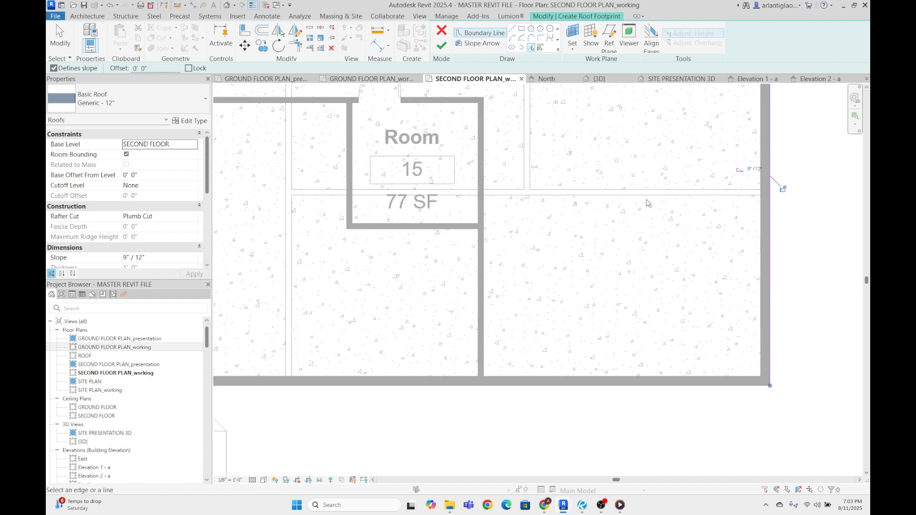
click(565, 390)
key(Escape)
- Examine the roof boundaries around both buildings and the slope properties of the angled building's north end line
scroll(568, 377, down, 2)
scroll(382, 363, up, 1)
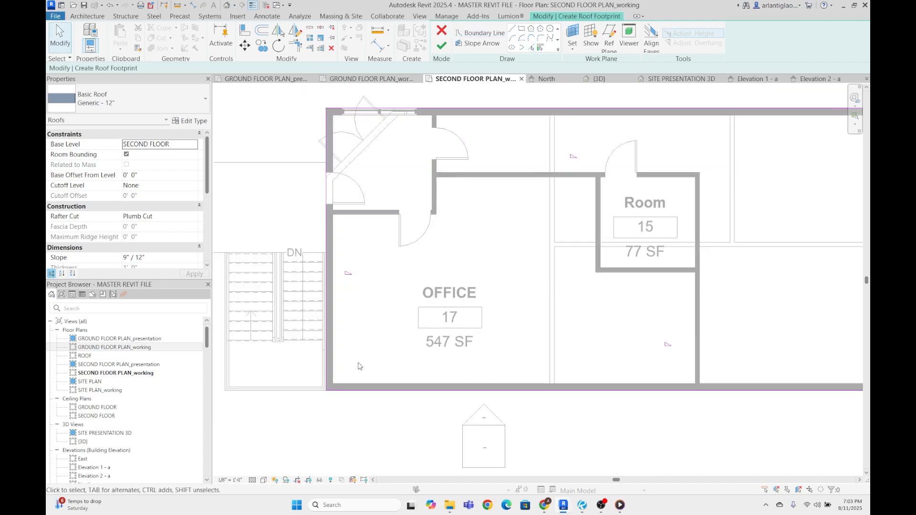
scroll(342, 322, down, 2)
scroll(343, 325, down, 2)
middle_drag(348, 317, 521, 314)
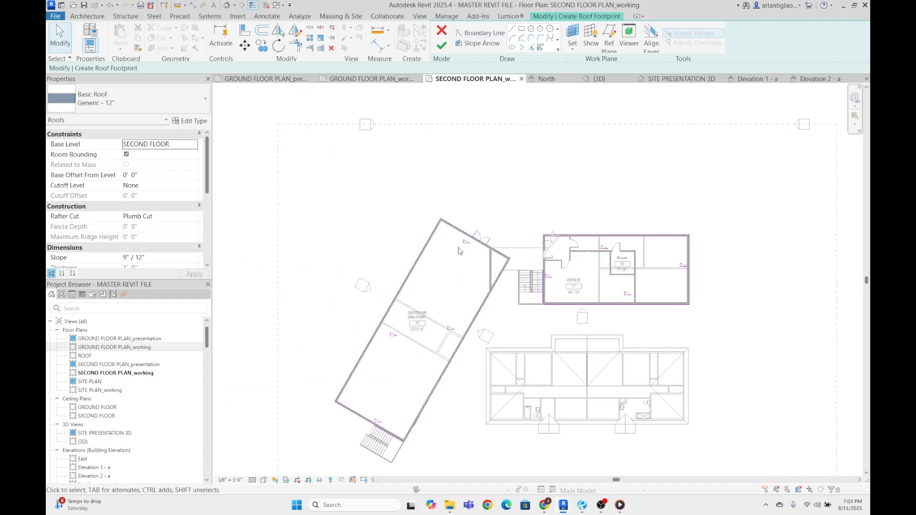
scroll(457, 249, up, 2)
scroll(355, 267, down, 2)
middle_drag(354, 266, 517, 277)
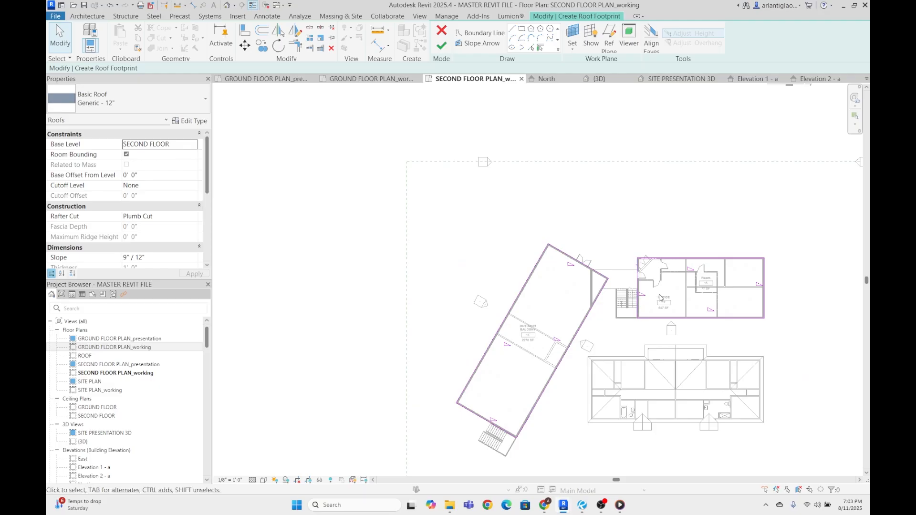
drag(639, 292, 633, 289)
scroll(667, 286, up, 2)
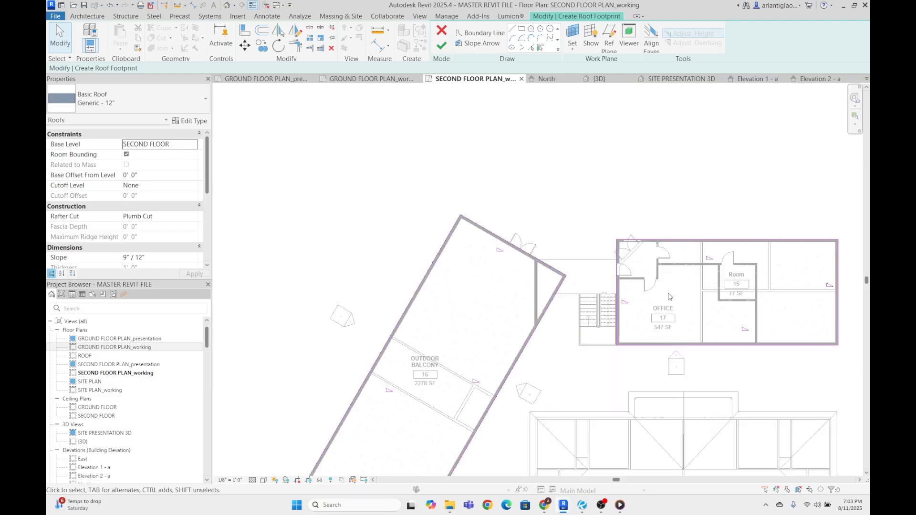
click(521, 249)
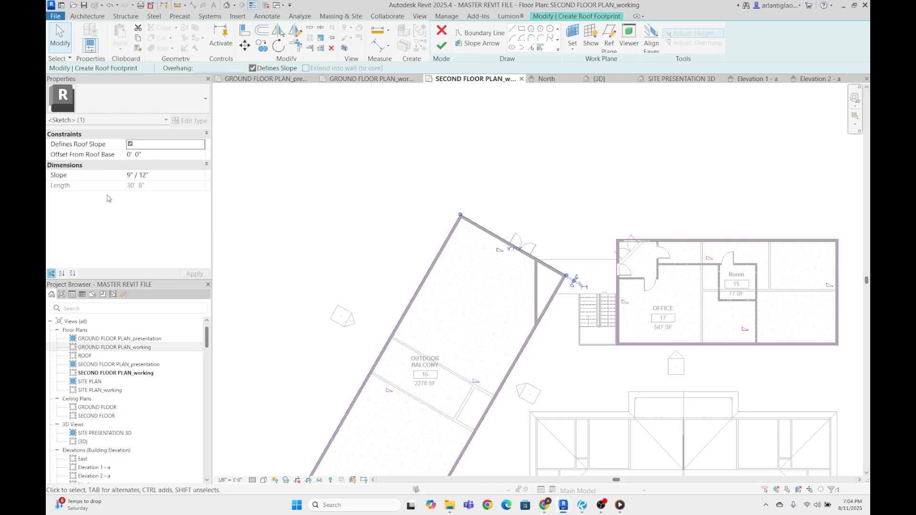
click(498, 222)
scroll(439, 226, down, 3)
scroll(428, 271, up, 3)
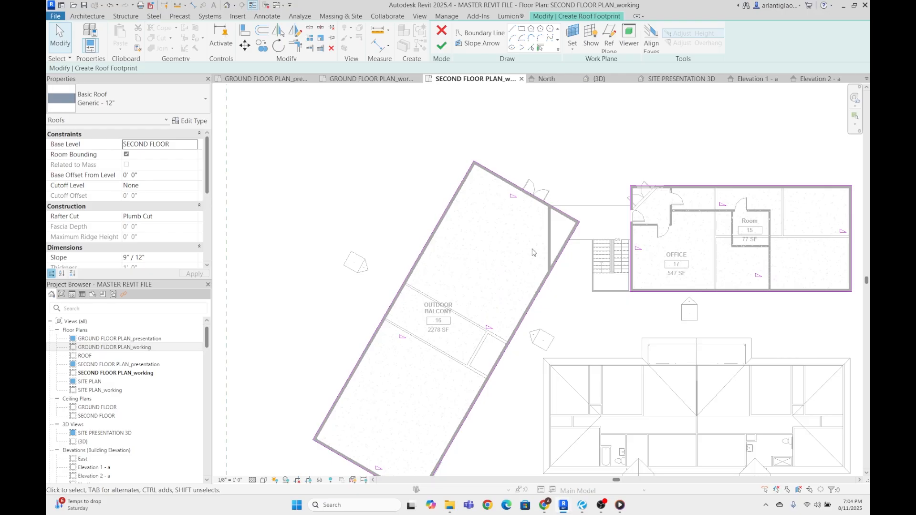
- Turn off Defines Roof Slope for the two short end boundary lines of the angled building
click(560, 211)
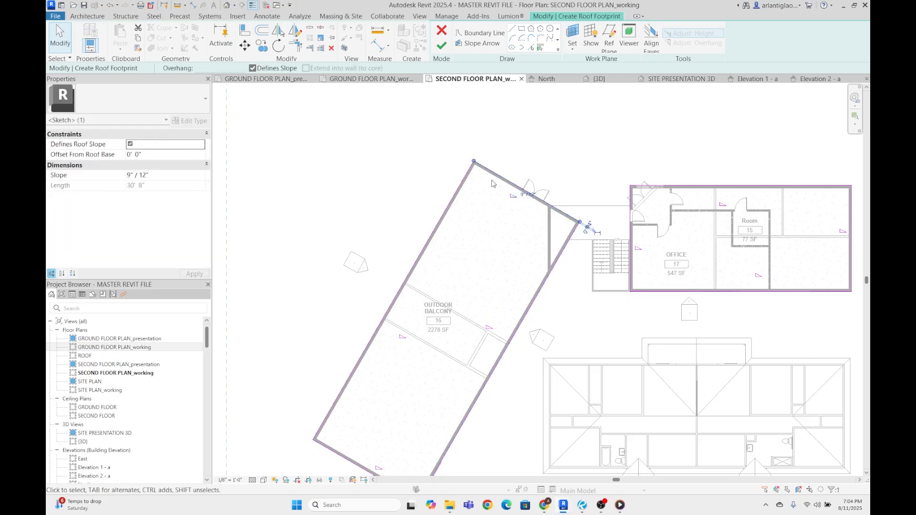
ctrl+click(327, 451)
click(131, 145)
click(309, 200)
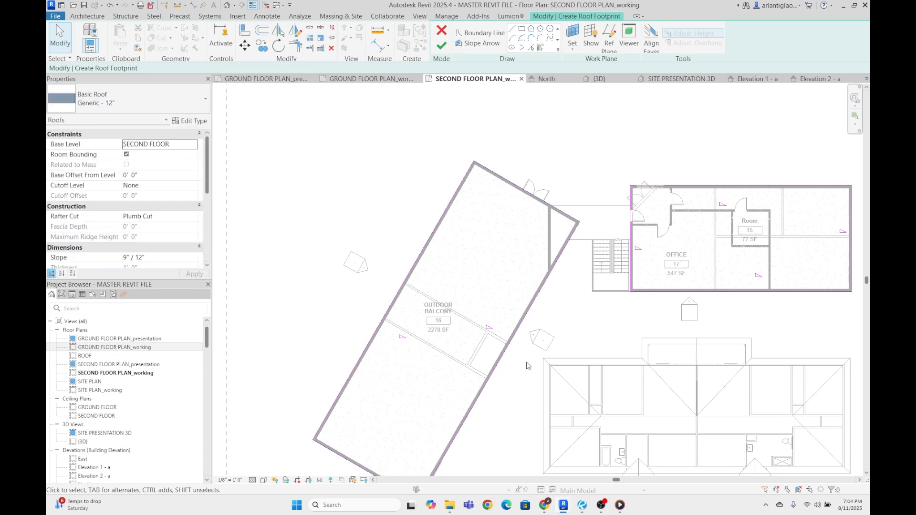
- Set the slope of the angled building's two long roof boundary lines to 3" / 12"
mouse_move(535, 383)
mouse_down()
mouse_move(317, 307)
mouse_move(301, 316)
mouse_up()
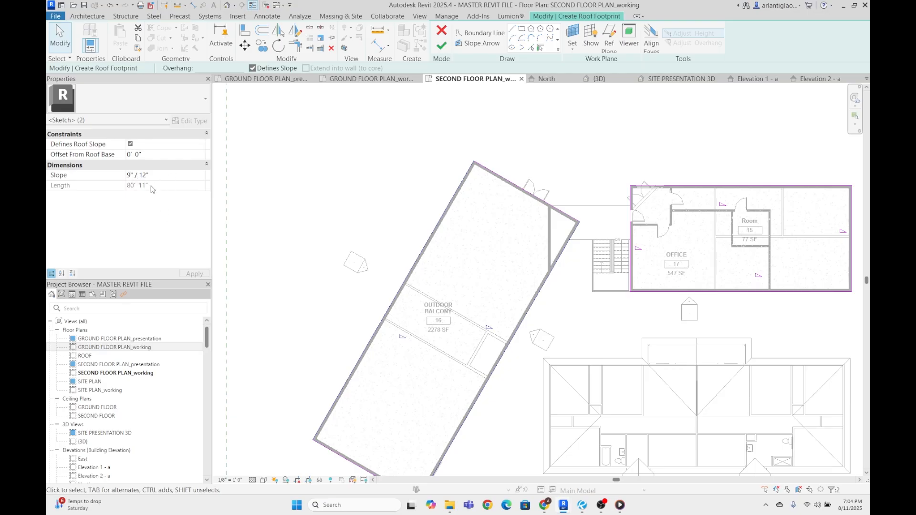
middle_drag(688, 277, 379, 273)
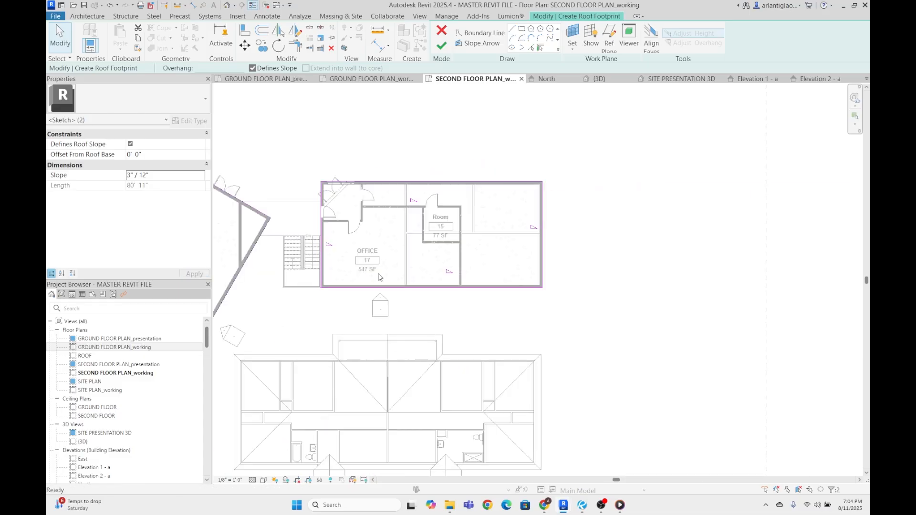
click(530, 260)
- Set the slope of the Office building's two long roof boundary lines to 3" / 12"
scroll(530, 258, up, 3)
drag(488, 370, 388, 133)
scroll(352, 185, down, 1)
middle_drag(352, 185, 435, 197)
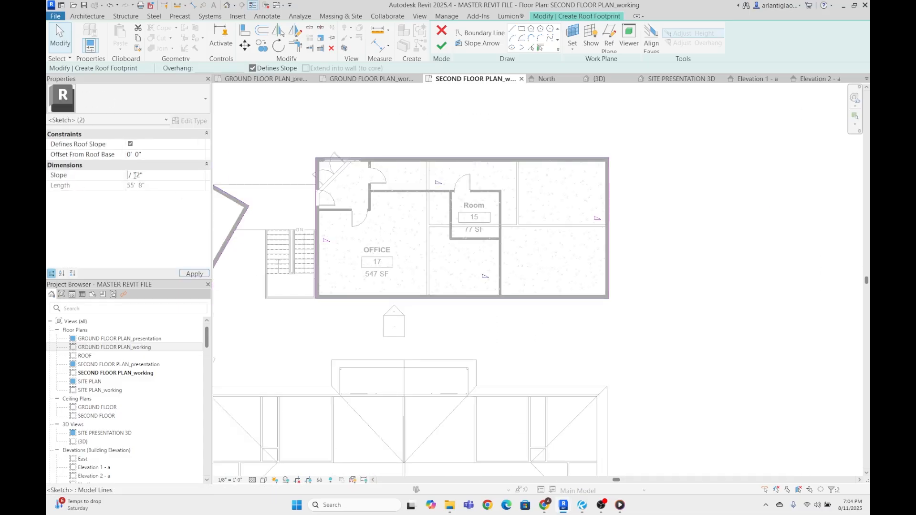
click(625, 225)
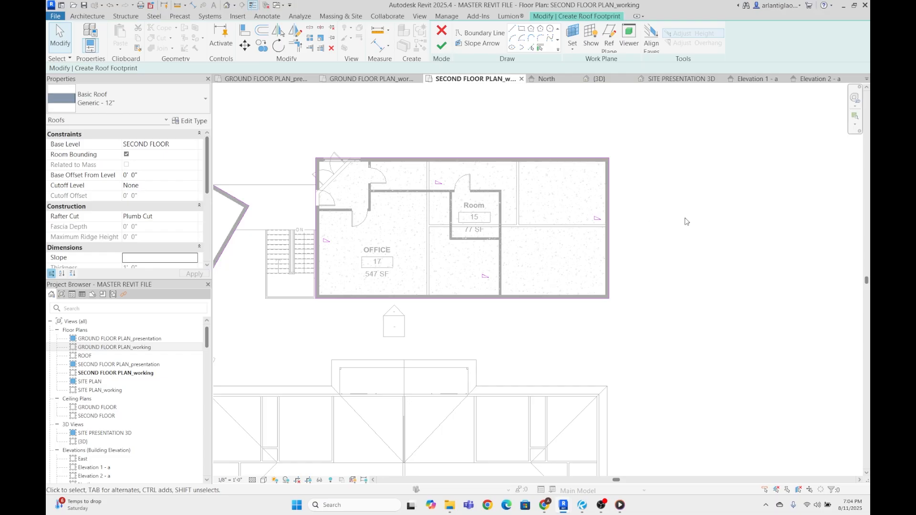
- Turn off Defines Roof Slope for the Office building's two short end boundary lines and try to finish the roof sketch
drag(685, 219, 303, 221)
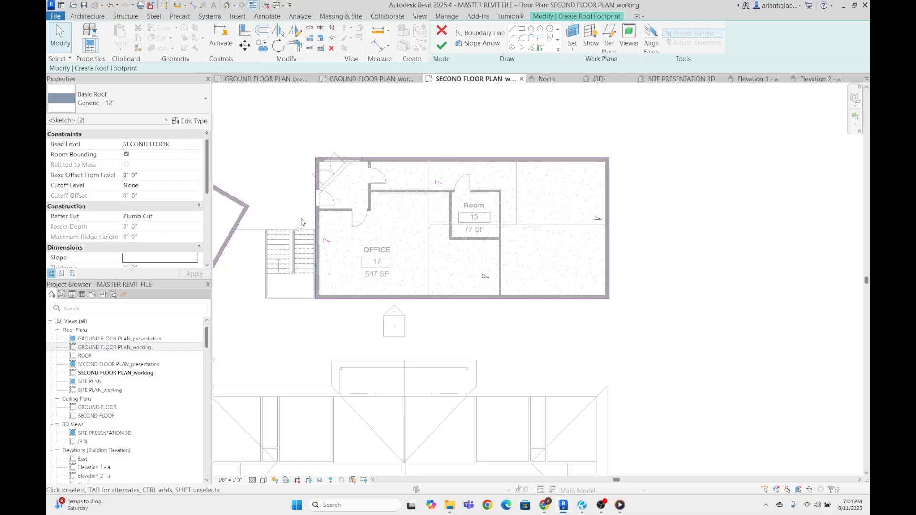
click(293, 162)
click(442, 46)
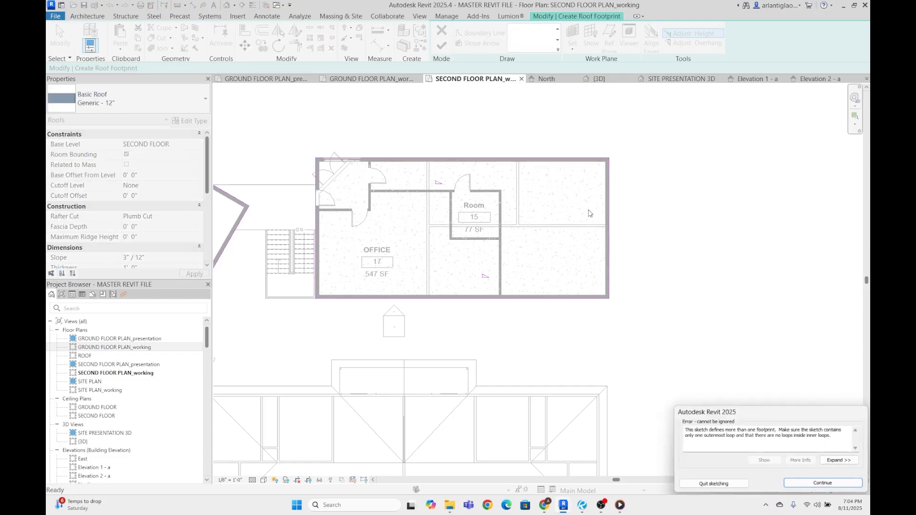
- Cut the Office building's four roof boundary lines from the sketch and finish the roof over the angled building
scroll(722, 355, down, 3)
scroll(671, 391, up, 2)
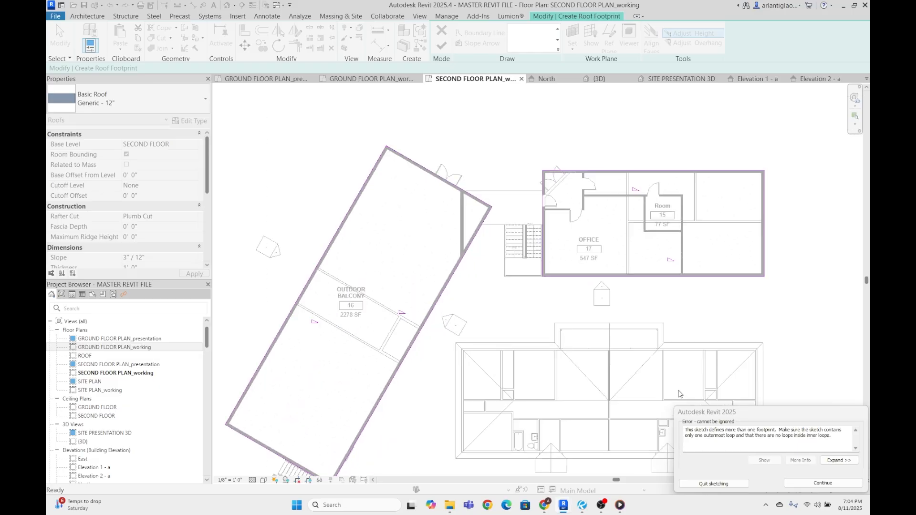
scroll(680, 397, up, 2)
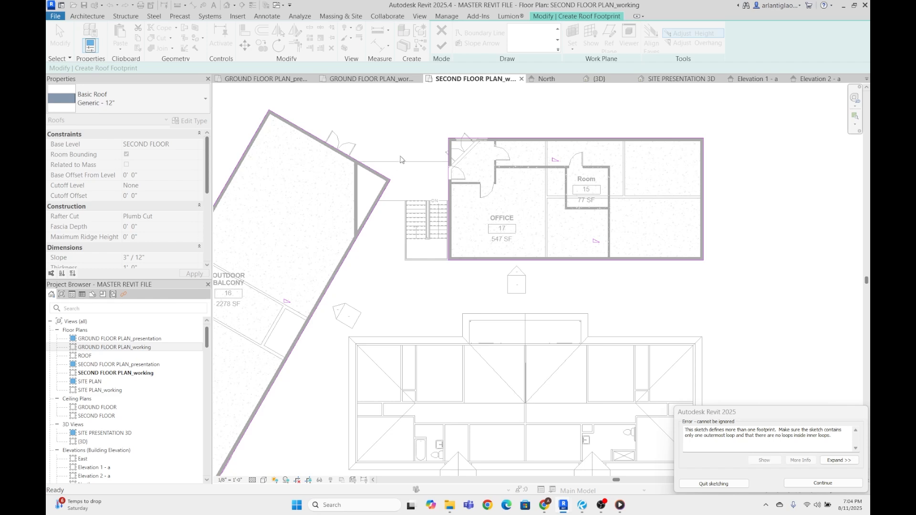
scroll(390, 134, down, 4)
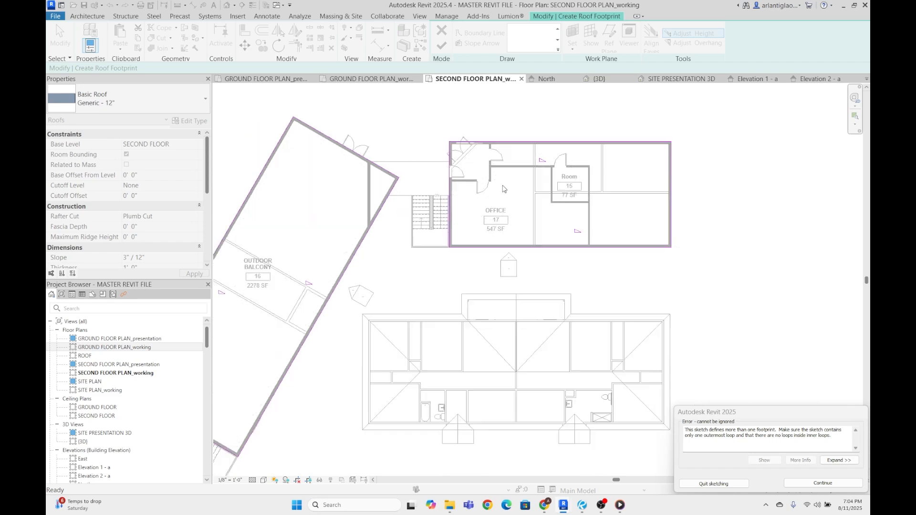
scroll(496, 160, up, 3)
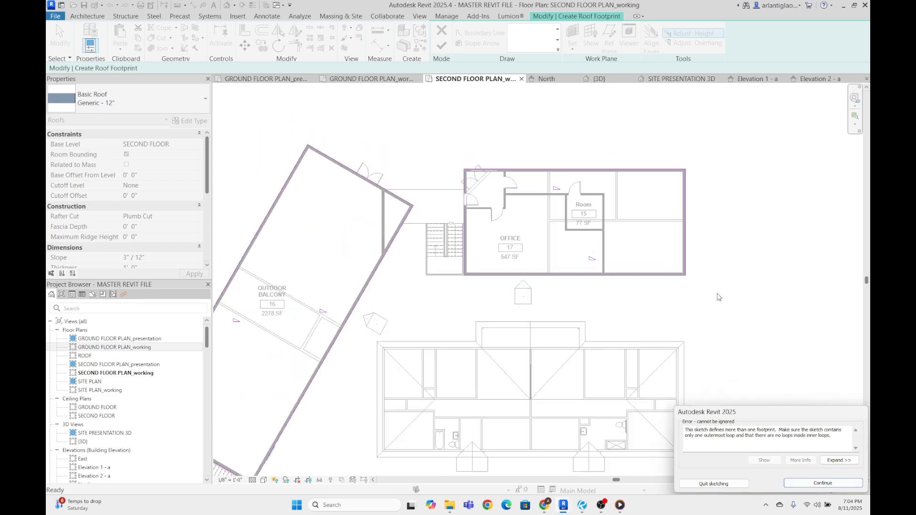
click(830, 483)
drag(440, 136, 746, 312)
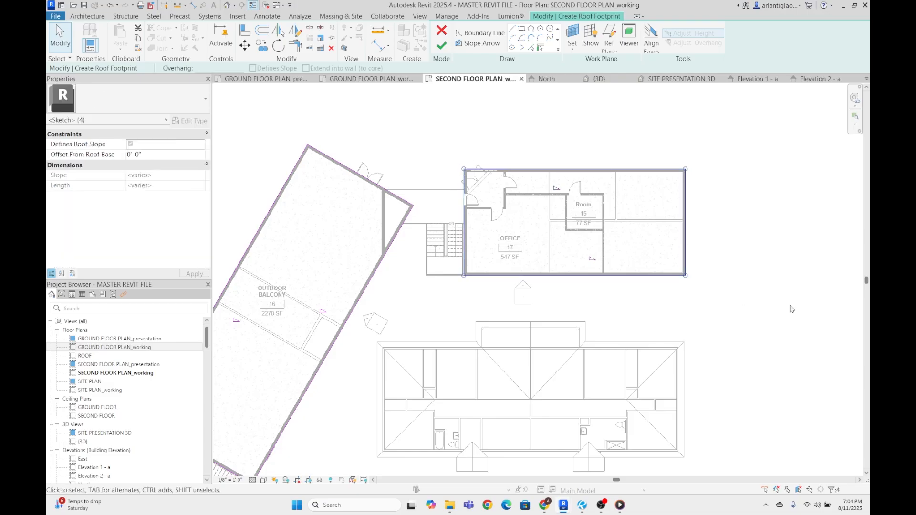
right_click(466, 202)
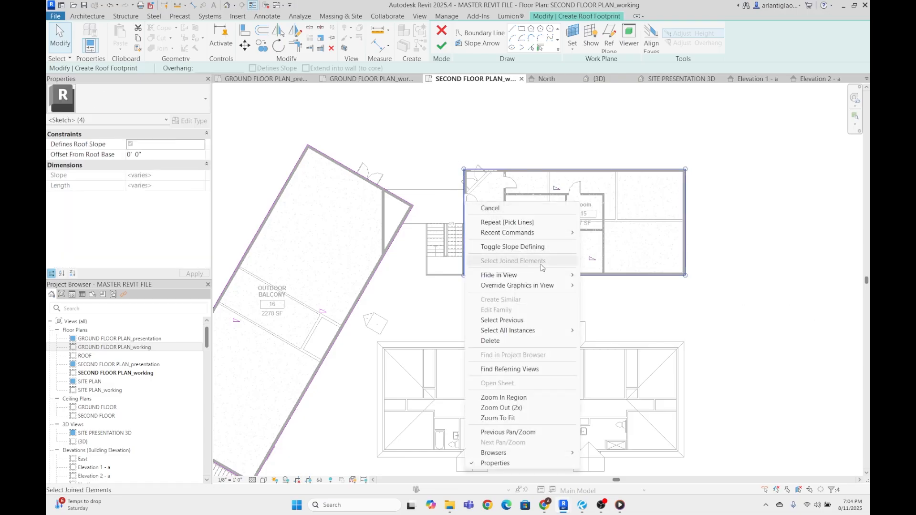
click(510, 209)
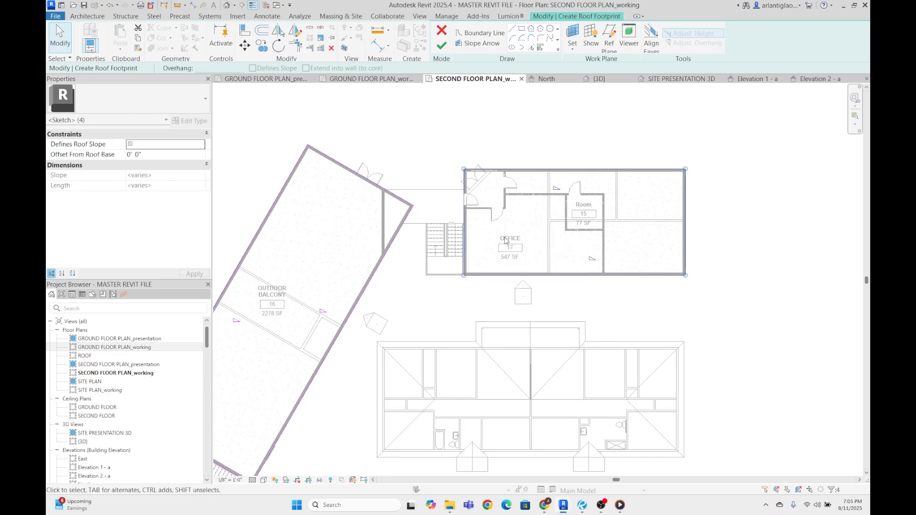
key(Escape)
click(441, 46)
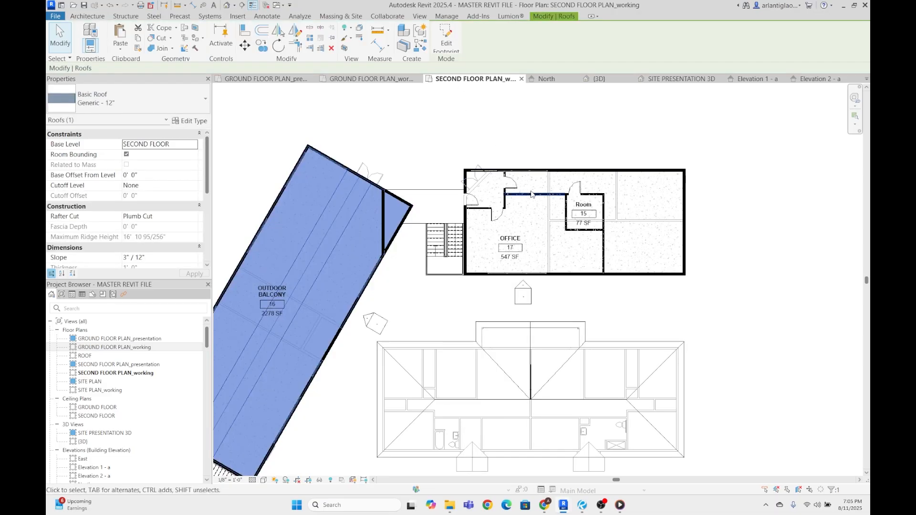
- Start a separate footprint roof, paste the Office building's boundary lines aligned to the current view, and finish the roof
key(Escape)
scroll(457, 193, up, 3)
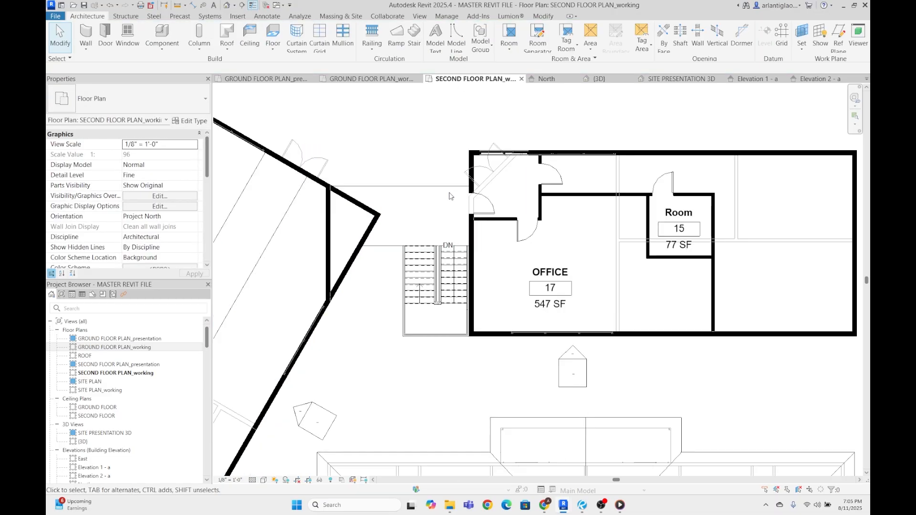
click(306, 196)
key(Escape)
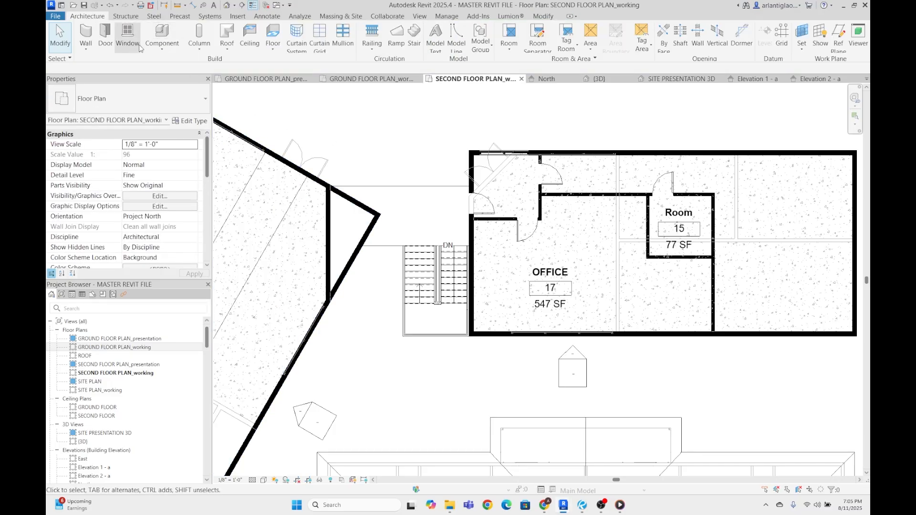
click(223, 51)
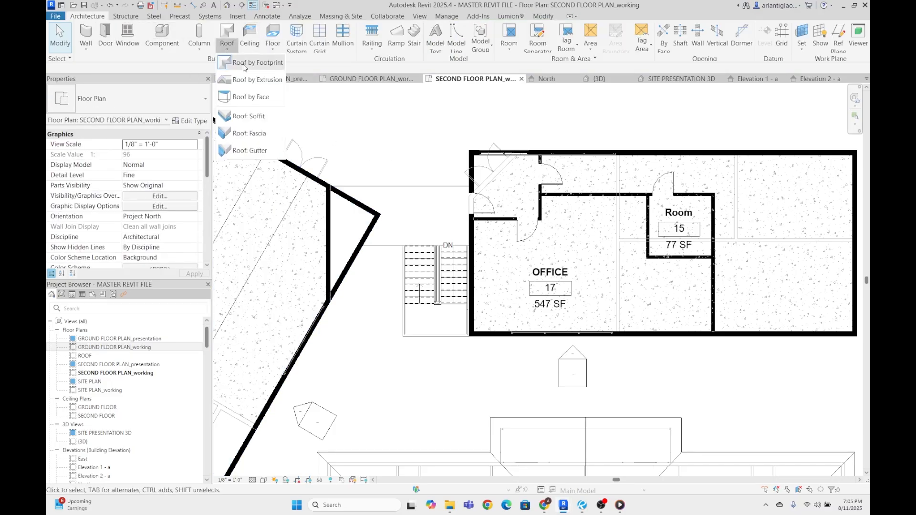
click(248, 78)
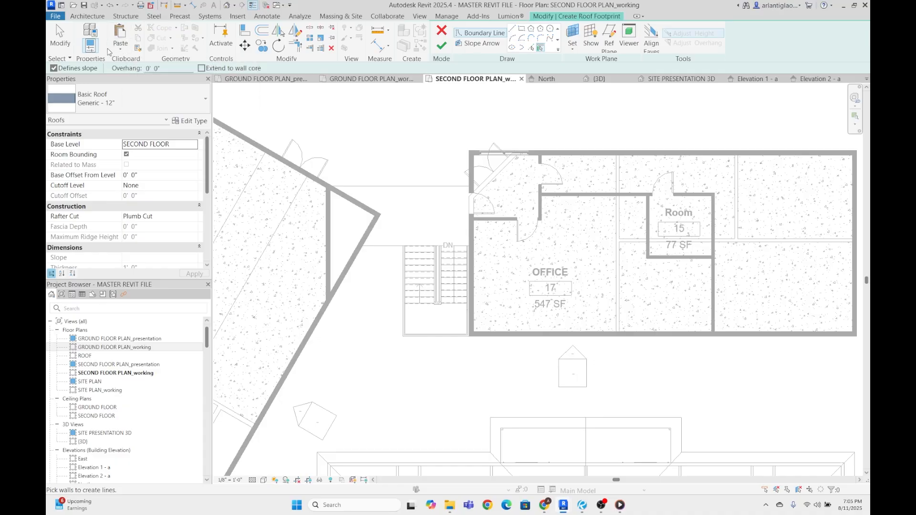
click(121, 49)
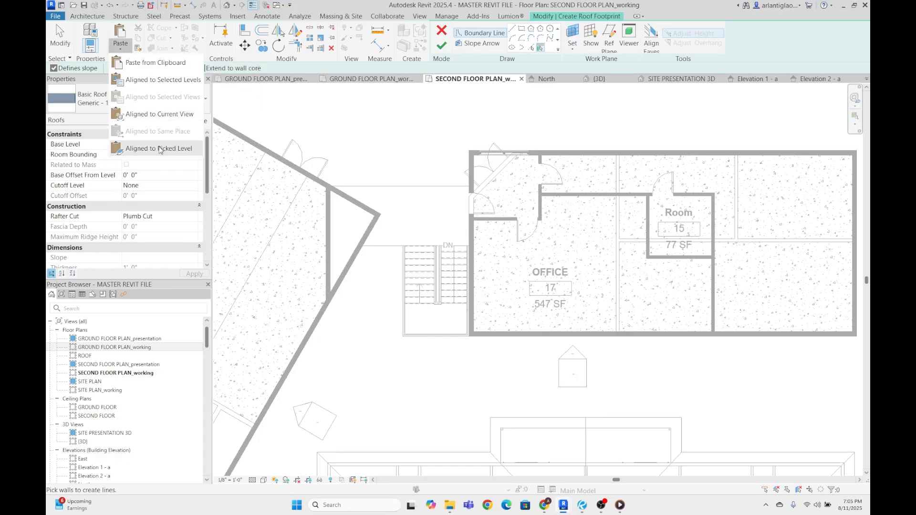
click(164, 118)
click(443, 115)
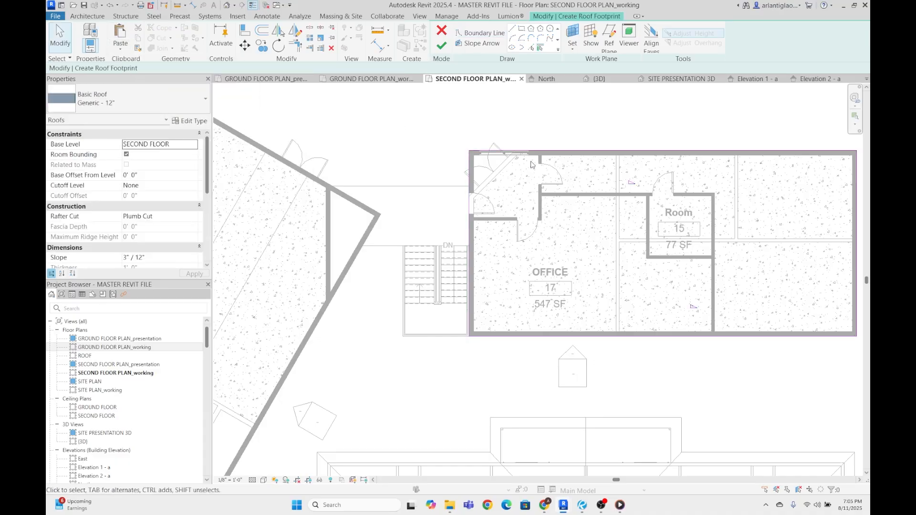
scroll(743, 221, down, 2)
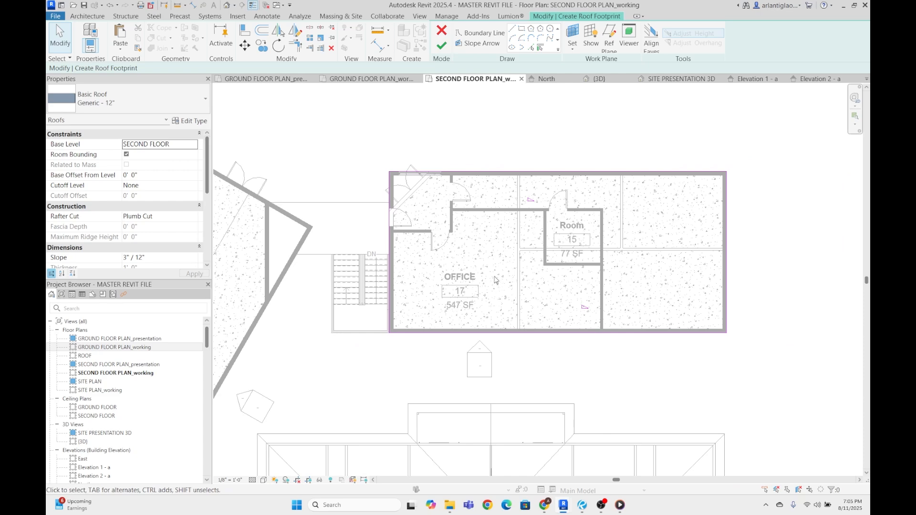
scroll(495, 280, down, 2)
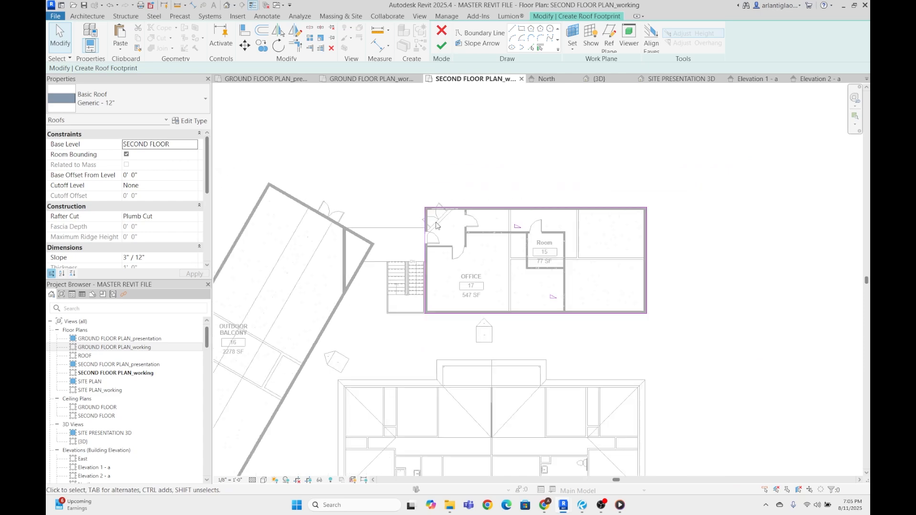
click(446, 46)
- In the 3D view, set the base level of the angled building's roof to ROOF
click(602, 79)
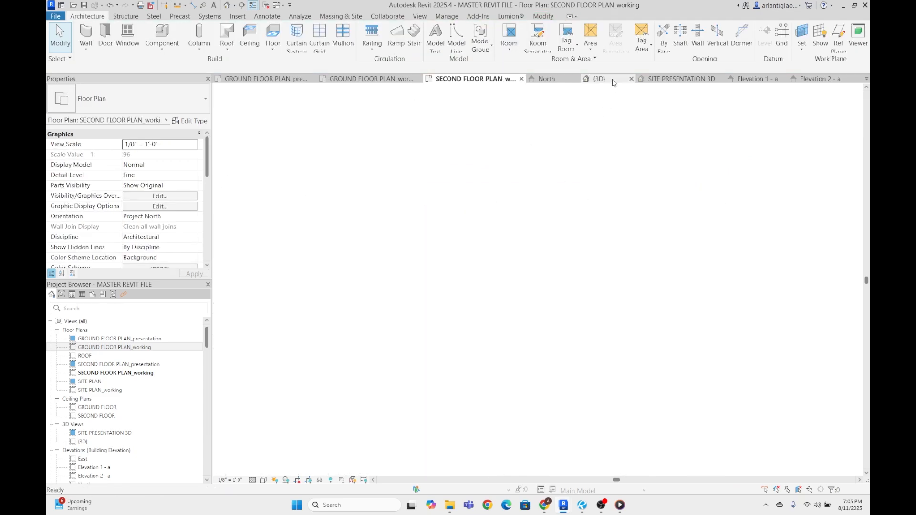
scroll(571, 106, down, 3)
click(686, 153)
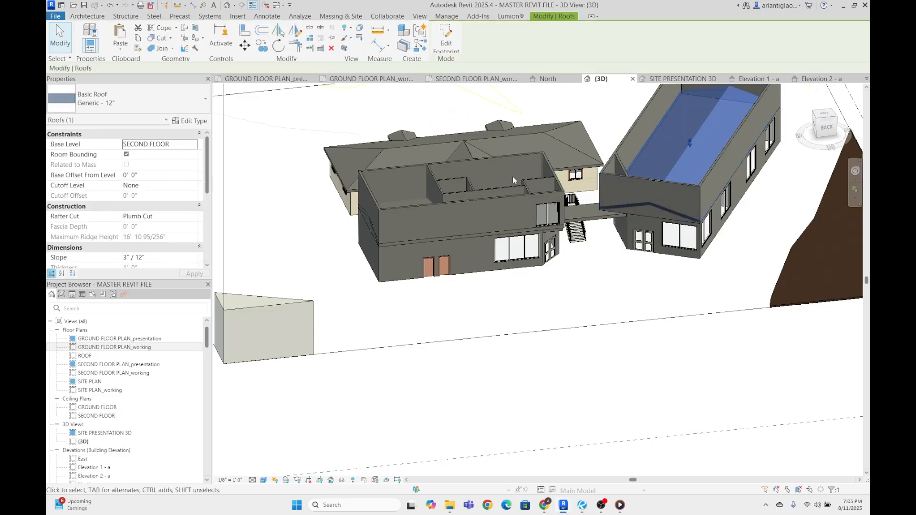
scroll(416, 264, up, 3)
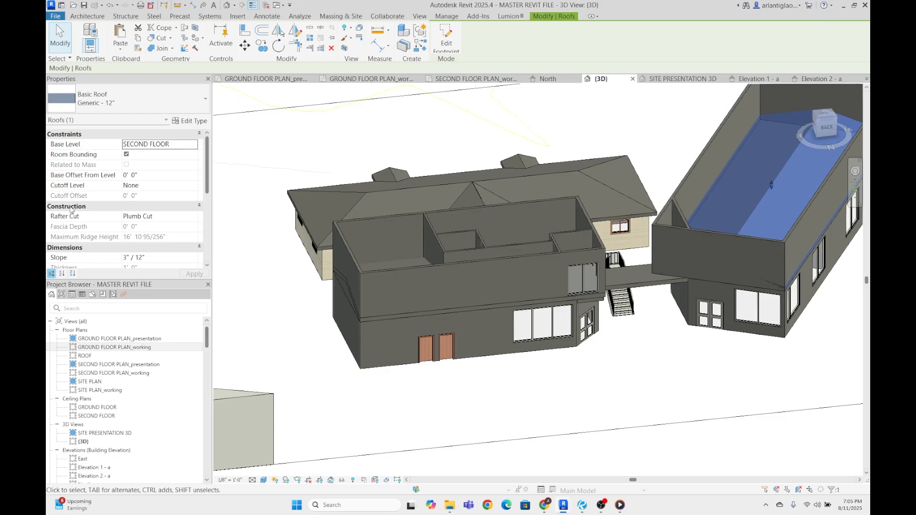
click(193, 148)
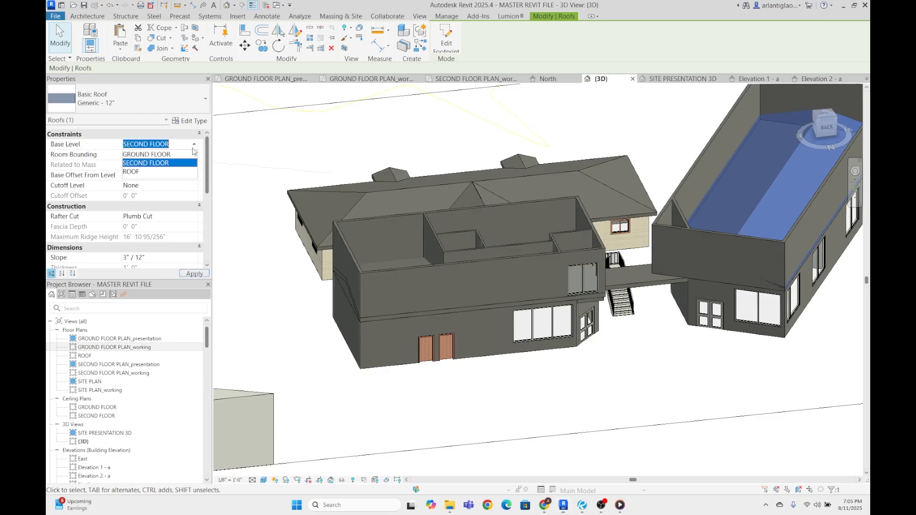
click(146, 171)
click(190, 275)
click(578, 347)
- Examine the angled building's roof and its surroundings in 3D from several angles
scroll(578, 345, down, 2)
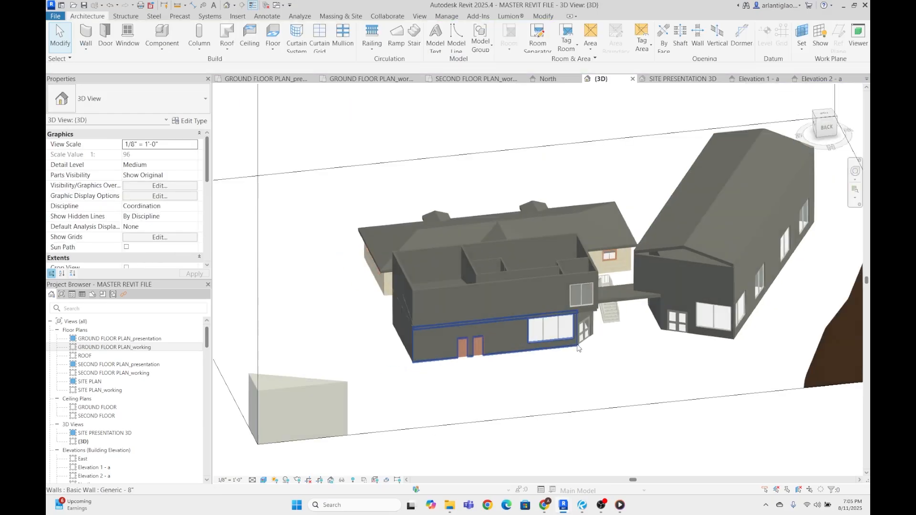
scroll(578, 348, down, 2)
shift+middle_drag(690, 286, 695, 240)
scroll(701, 257, down, 1)
middle_drag(722, 324, 703, 239)
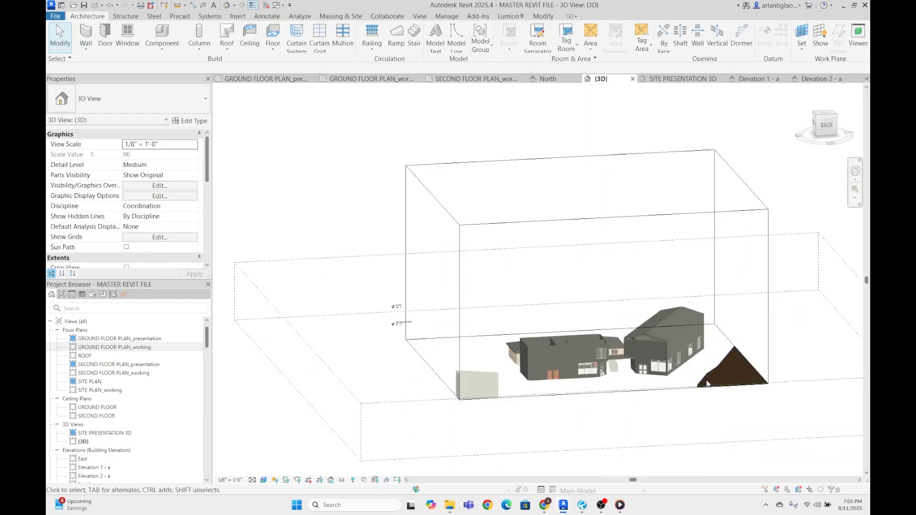
scroll(707, 384, up, 3)
shift+middle_drag(533, 322, 489, 372)
middle_drag(437, 109, 451, 259)
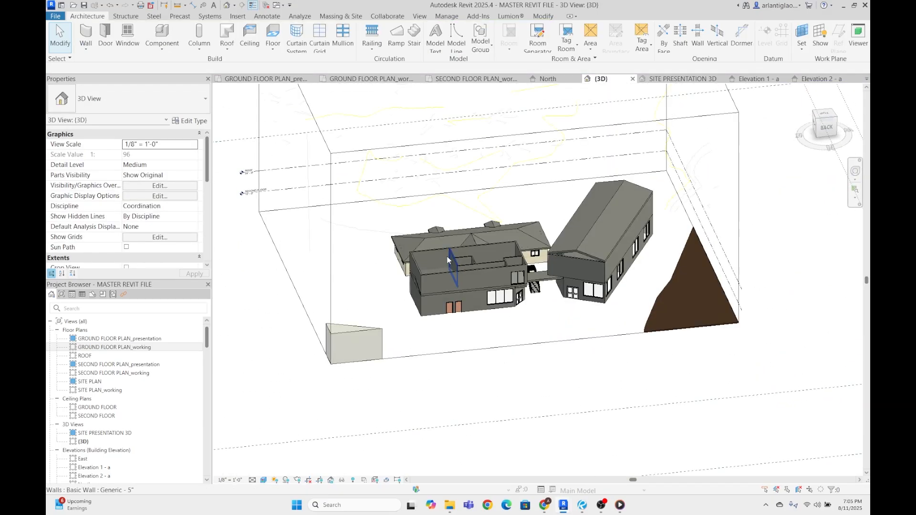
- Set the base level of the Office building's roof to ROOF
scroll(451, 264, up, 8)
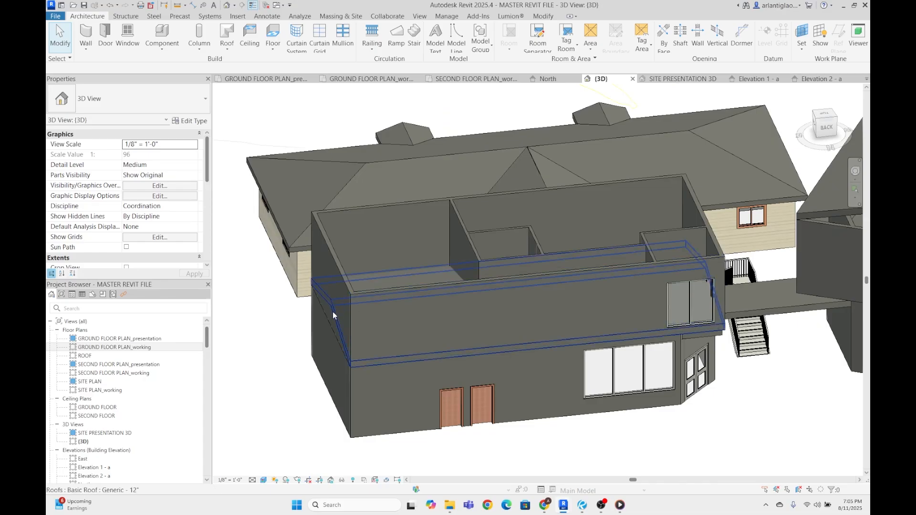
click(329, 285)
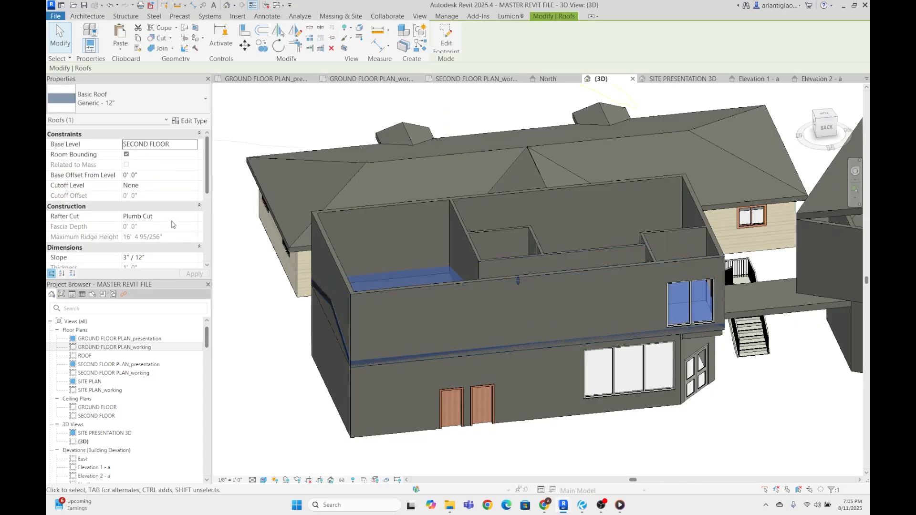
scroll(520, 229, down, 4)
middle_drag(550, 250, 464, 273)
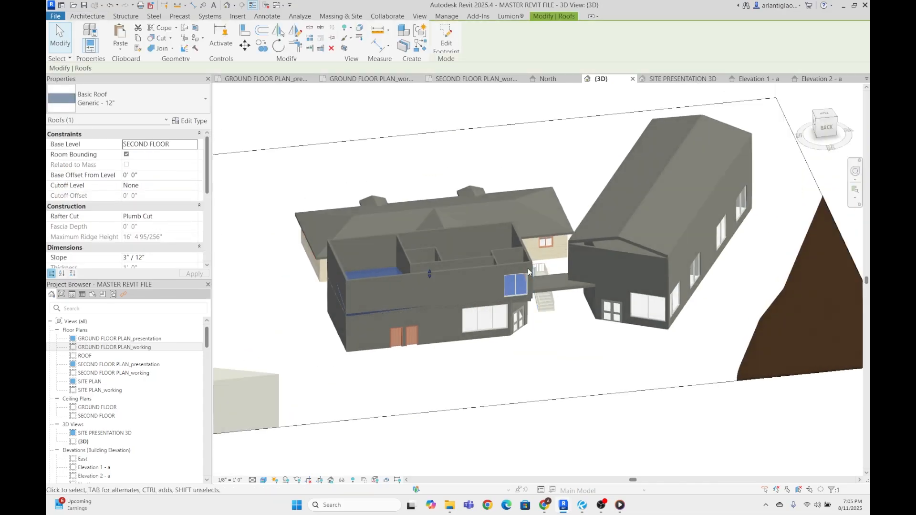
click(195, 144)
click(169, 170)
click(194, 274)
click(599, 334)
- View the model straight from the back and examine how both roofs sit against the level lines
scroll(620, 291, down, 4)
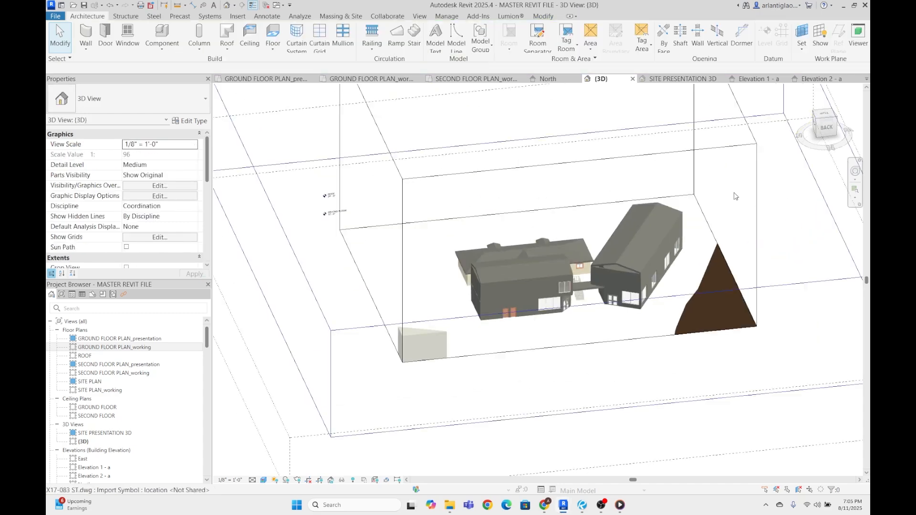
click(826, 126)
scroll(452, 338, down, 5)
middle_drag(342, 307, 509, 315)
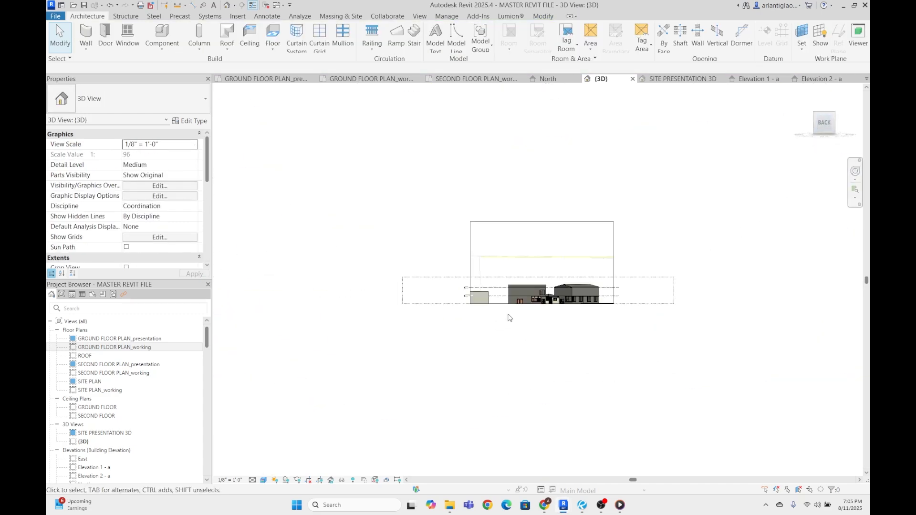
scroll(533, 312, up, 4)
scroll(603, 230, up, 4)
scroll(601, 267, down, 4)
scroll(599, 273, up, 3)
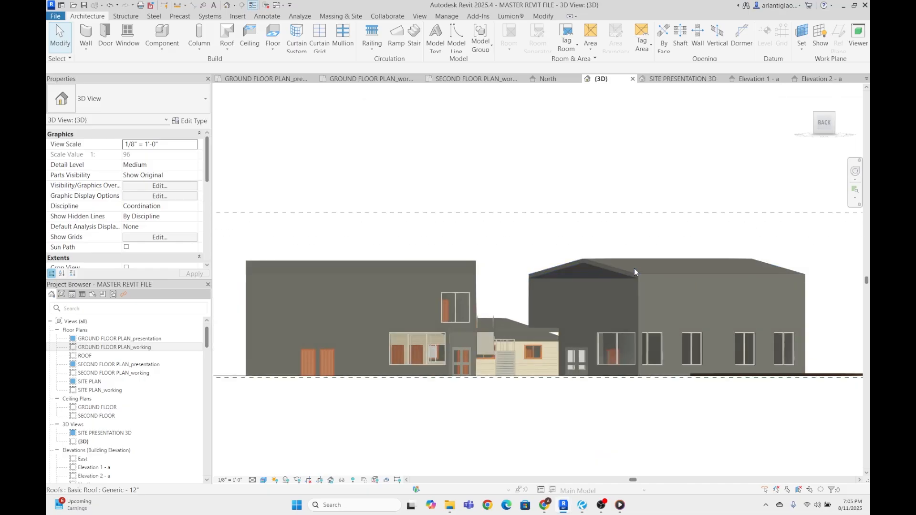
click(600, 262)
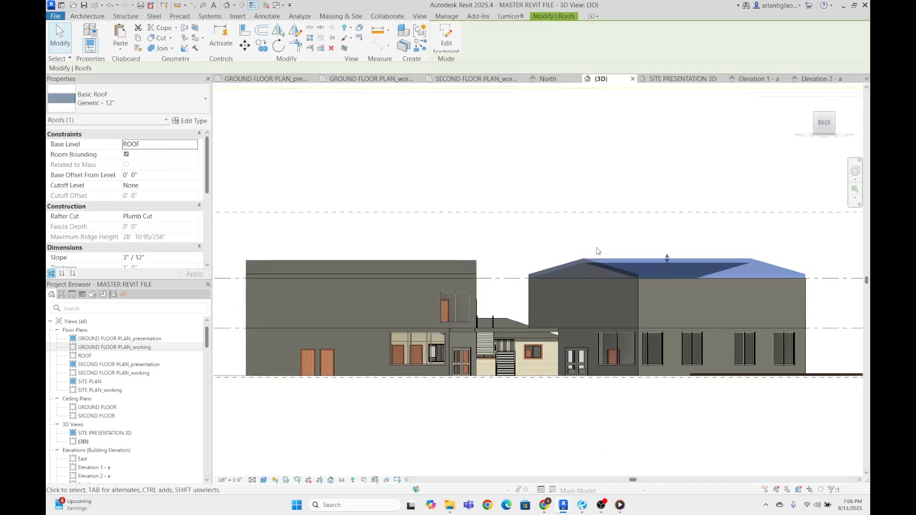
scroll(597, 250, up, 1)
scroll(420, 260, down, 2)
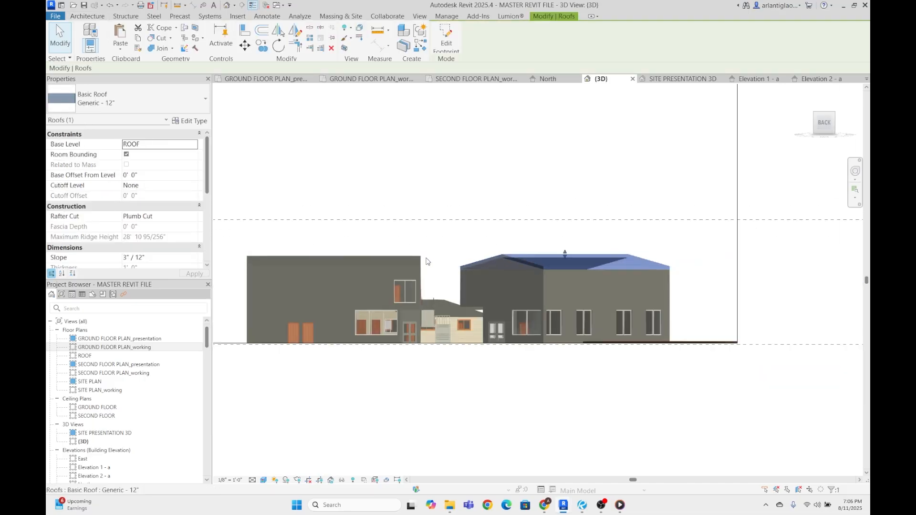
- Lower the ROOF level so that it lies 10' above the second floor level
key(Escape)
click(436, 271)
middle_drag(435, 272, 757, 250)
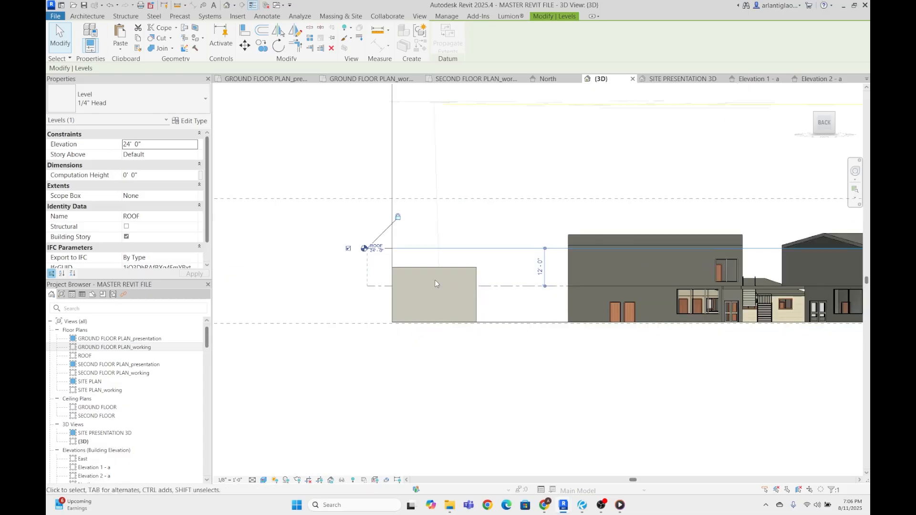
scroll(434, 282, up, 3)
middle_drag(834, 264, 635, 266)
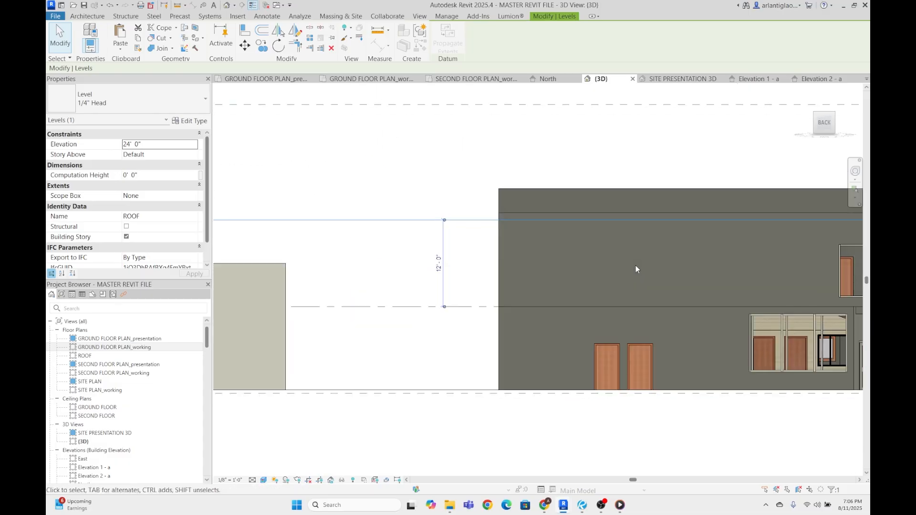
middle_drag(229, 298, 402, 281)
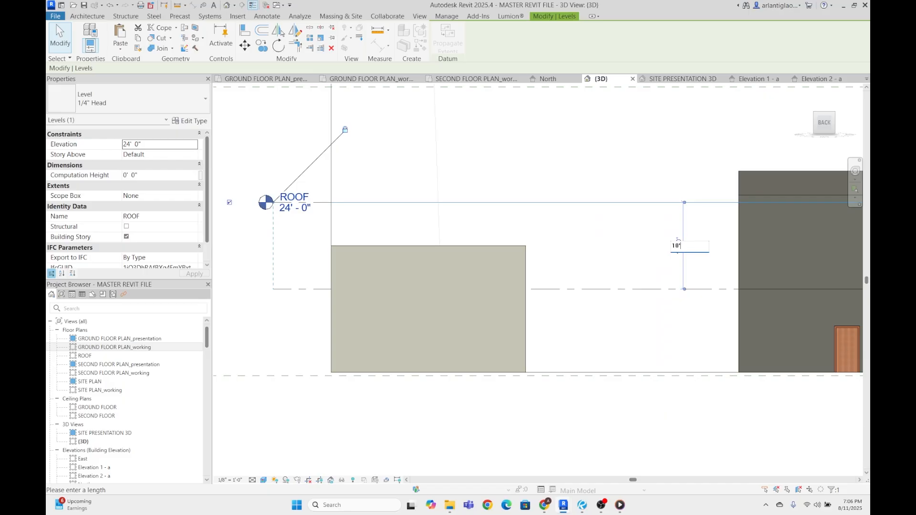
key(Return)
click(713, 224)
scroll(714, 226, down, 3)
middle_drag(783, 228, 424, 252)
scroll(614, 233, up, 2)
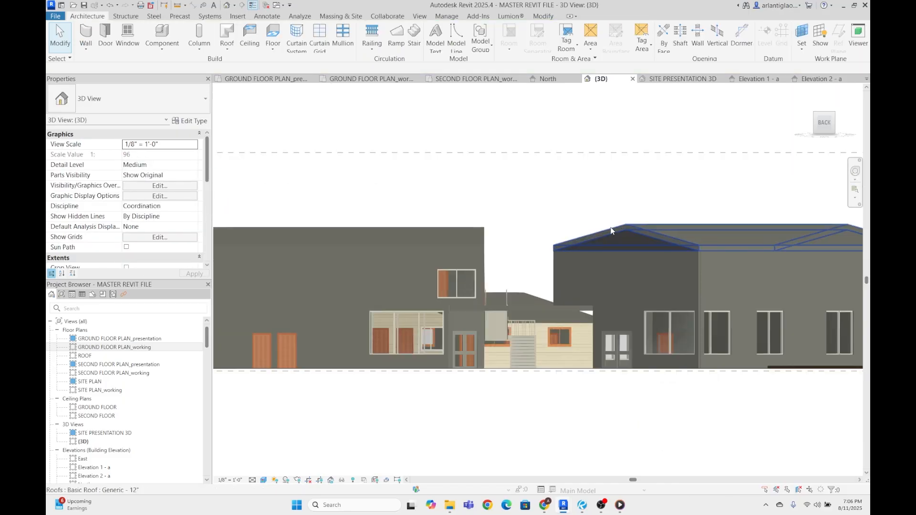
- Set the base offset of the Office building's upper-storey storefront curtain wall to 3' 0" above the second floor
click(611, 231)
key(Escape)
scroll(462, 283, up, 2)
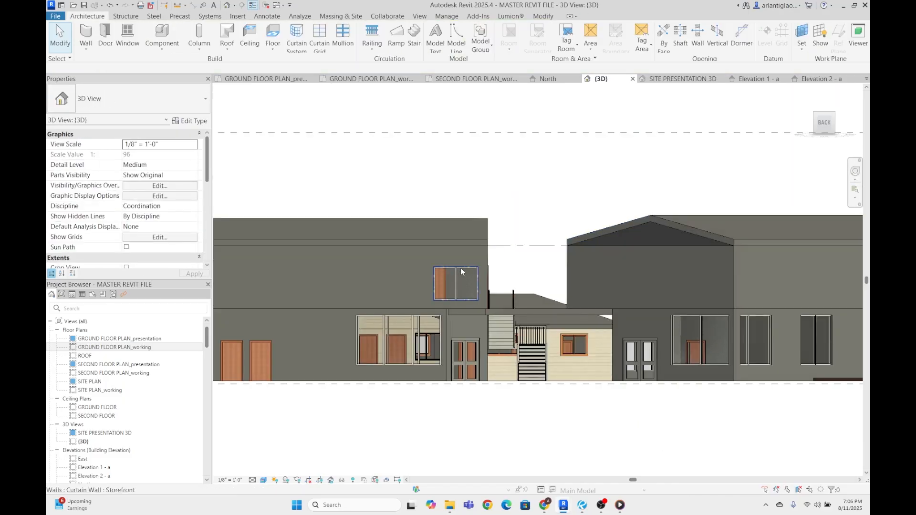
click(436, 295)
scroll(436, 294, up, 2)
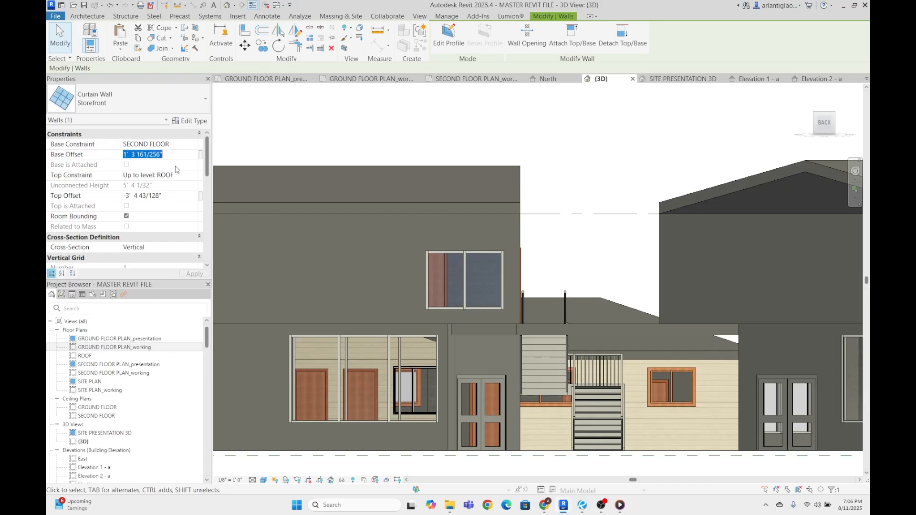
scroll(614, 229, down, 2)
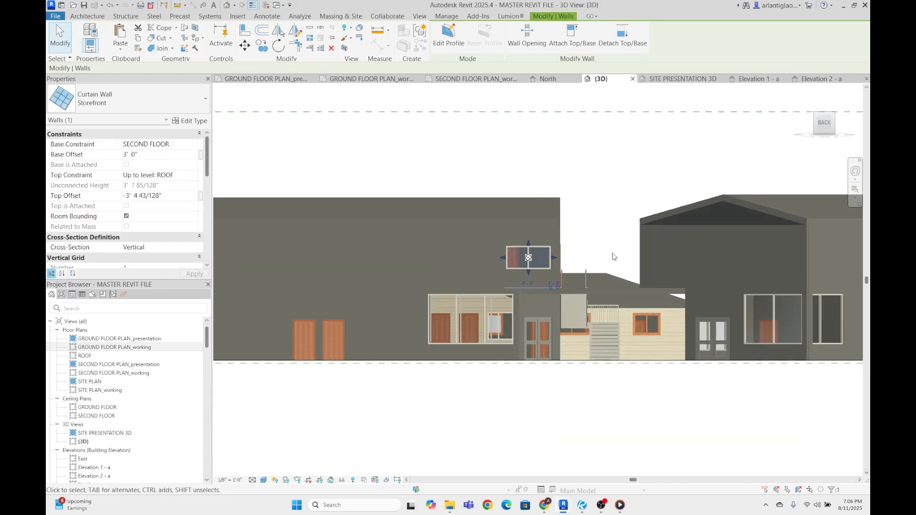
click(613, 254)
scroll(604, 247, down, 2)
scroll(578, 254, up, 2)
- Make the upper-storey storefront curtain wall's top constraint Unconnected and increase its unconnected height
click(571, 256)
scroll(568, 257, up, 3)
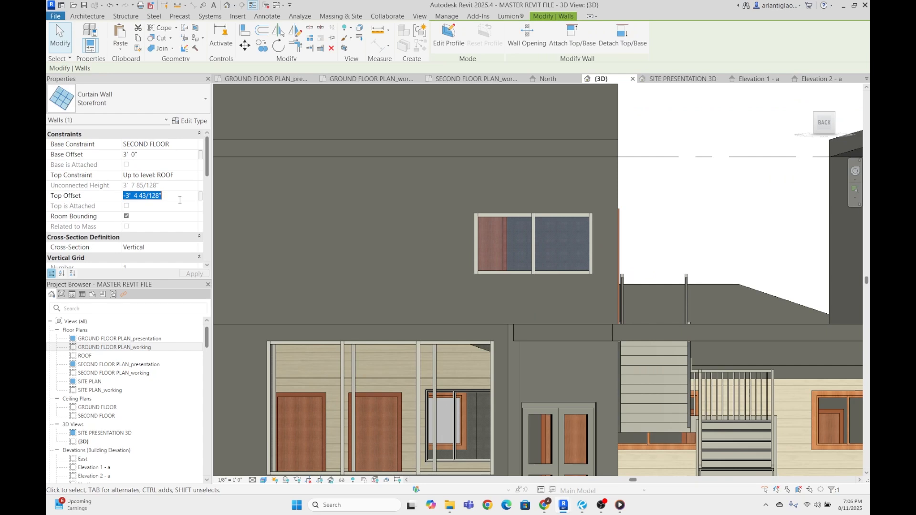
click(195, 176)
click(205, 177)
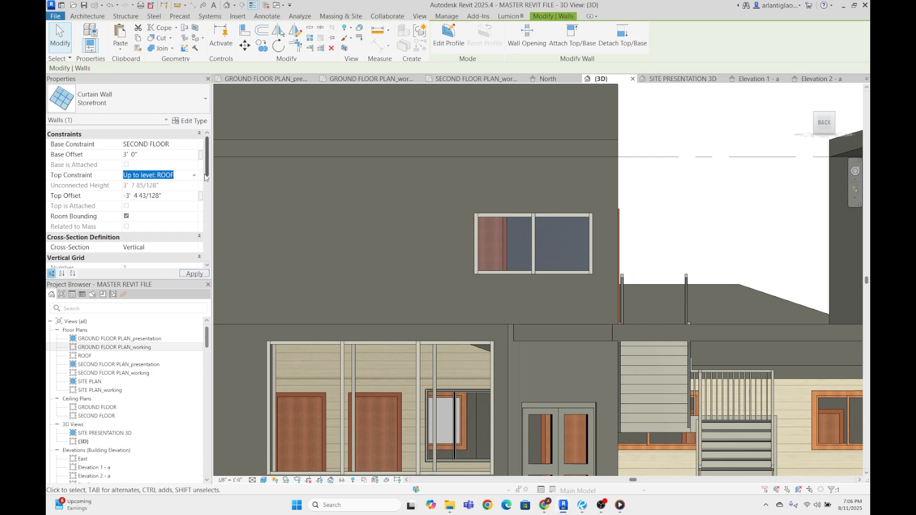
click(195, 176)
click(168, 193)
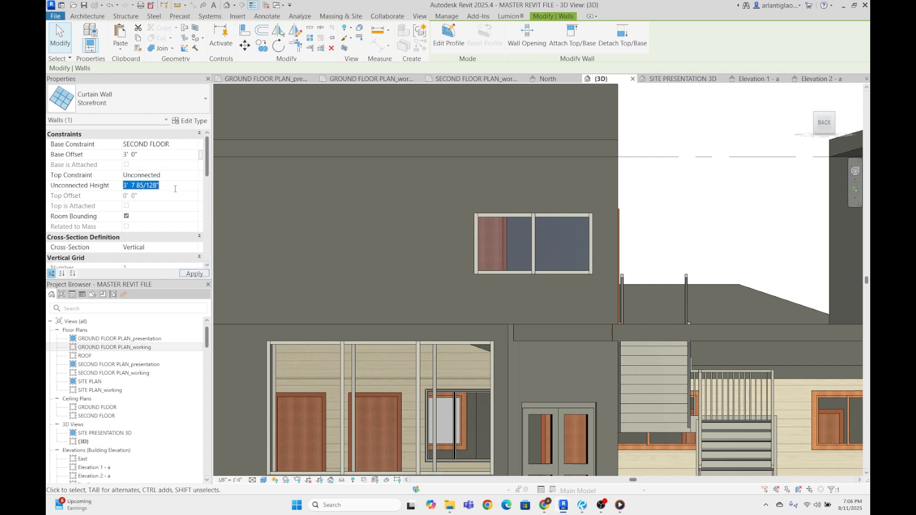
key(Escape)
scroll(596, 257, down, 4)
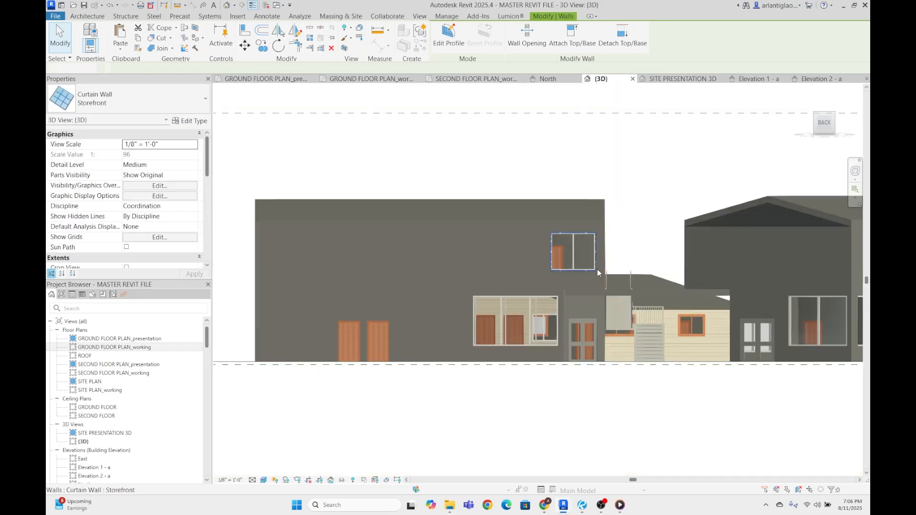
- Set the slope of the Office building's roof and the angled building's roof to 5" / 12"
click(604, 210)
scroll(517, 201, down, 2)
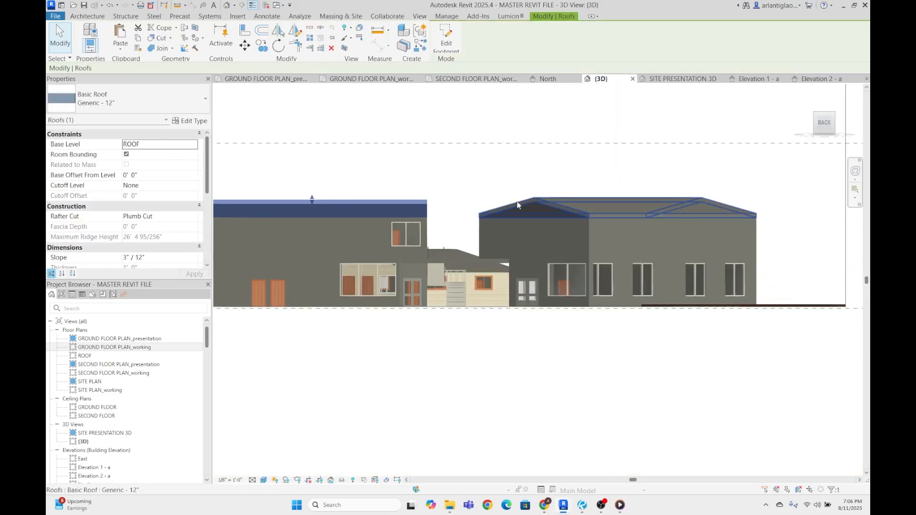
ctrl+click(544, 201)
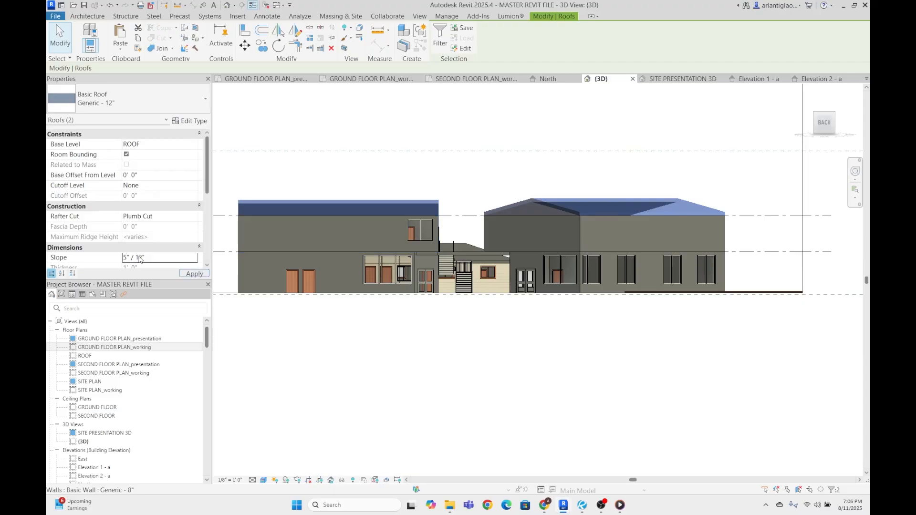
key(Escape)
- Set the slope of both buildings' roofs together to 6" / 12"
scroll(561, 247, down, 3)
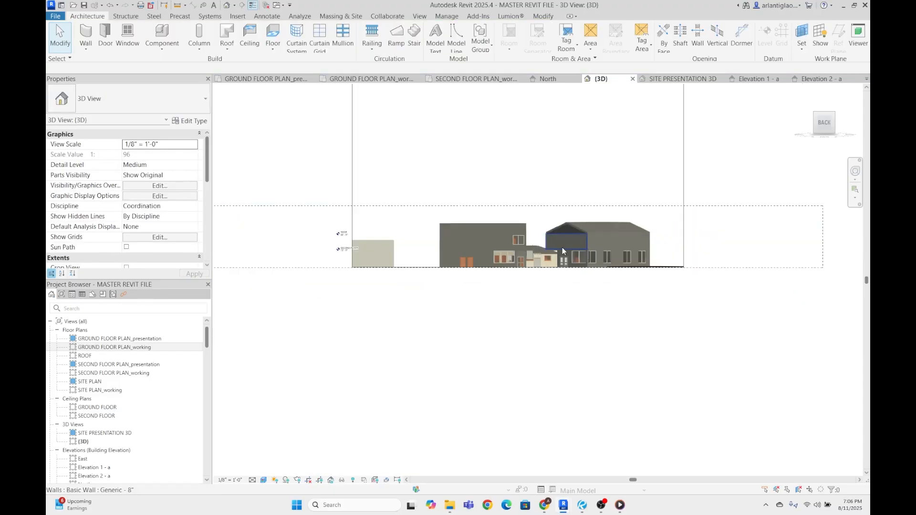
scroll(563, 243, up, 1)
mouse_move(563, 244)
shift+middle_down()
mouse_move(610, 269)
mouse_move(572, 233)
shift+middle_up()
click(571, 230)
scroll(465, 227, up, 3)
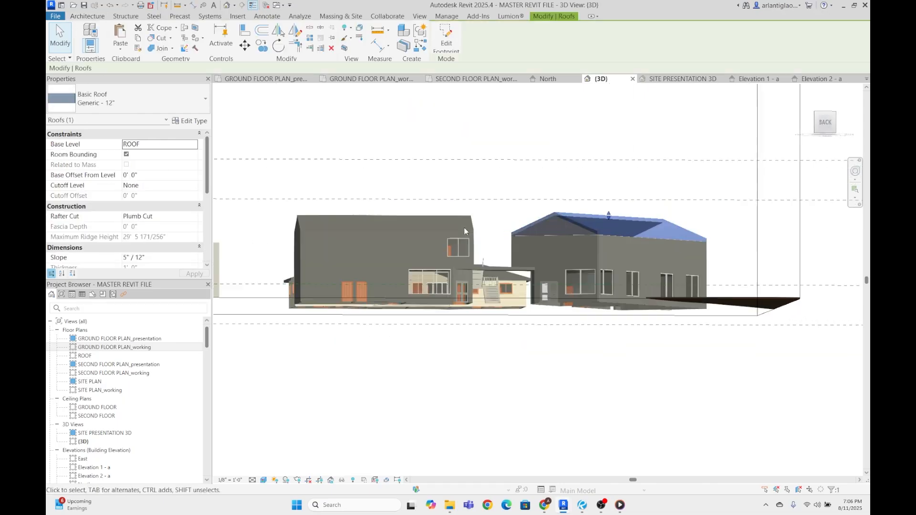
ctrl+click(480, 218)
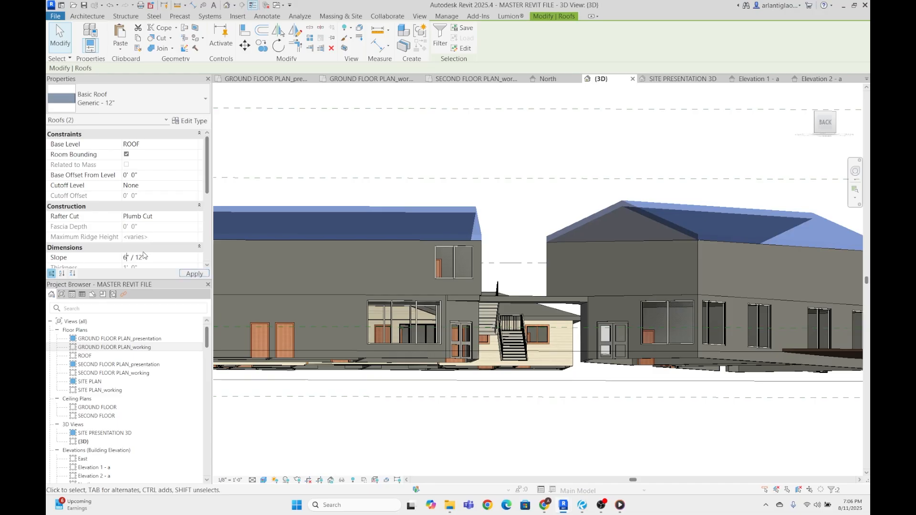
click(528, 251)
- Attach the top of the angled building's second-floor gable-end wall beside the walkway to the roof above it
scroll(529, 253, down, 3)
shift+middle_drag(554, 260, 559, 285)
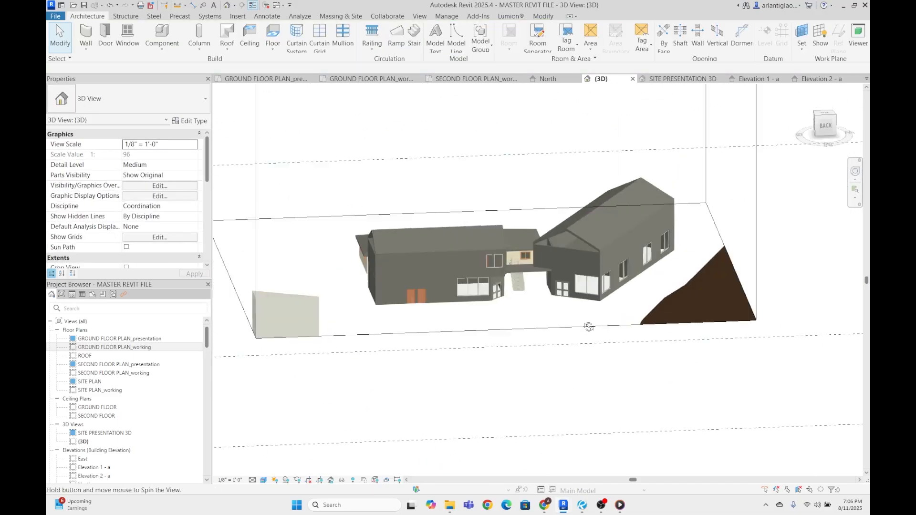
scroll(560, 284, up, 3)
scroll(479, 232, up, 3)
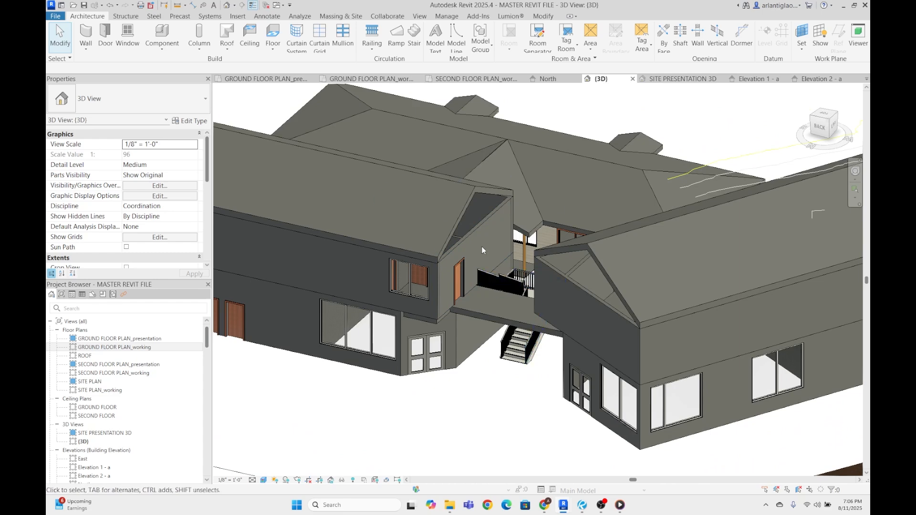
scroll(623, 300, up, 2)
scroll(502, 251, down, 3)
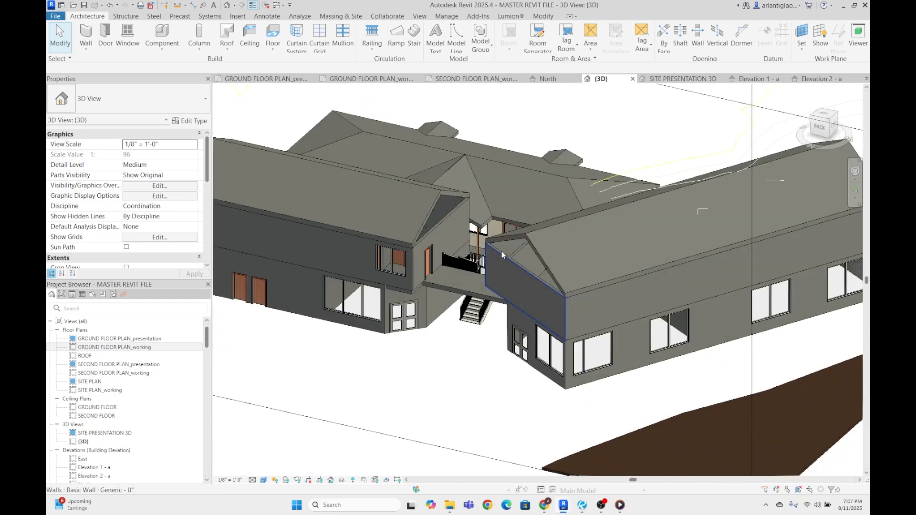
click(502, 251)
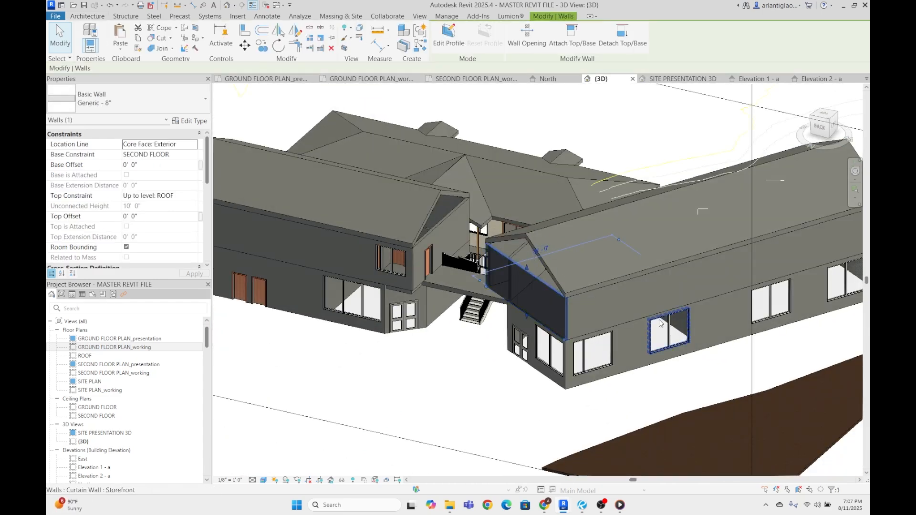
scroll(660, 323, down, 3)
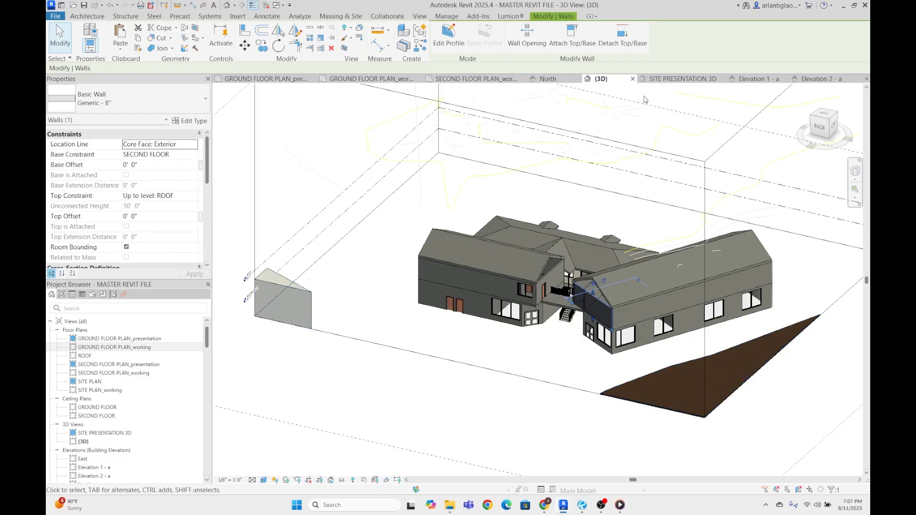
scroll(599, 296, up, 5)
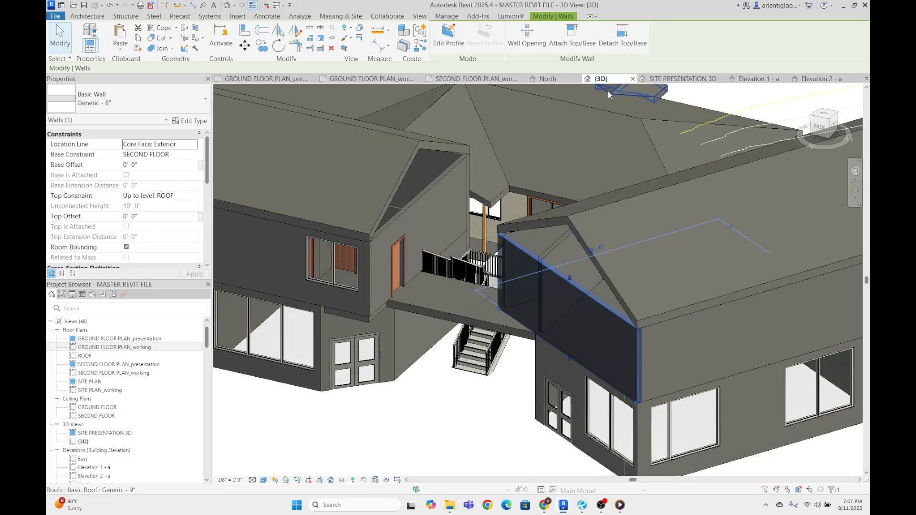
click(573, 36)
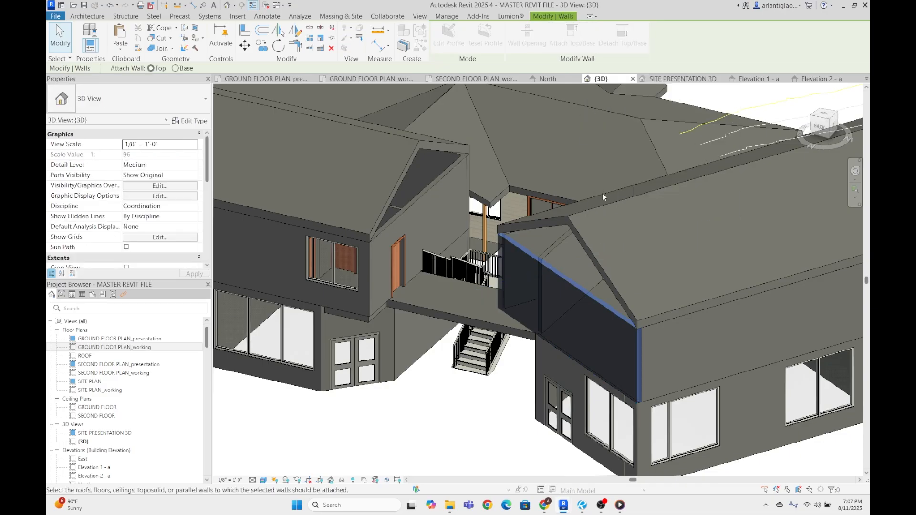
click(523, 228)
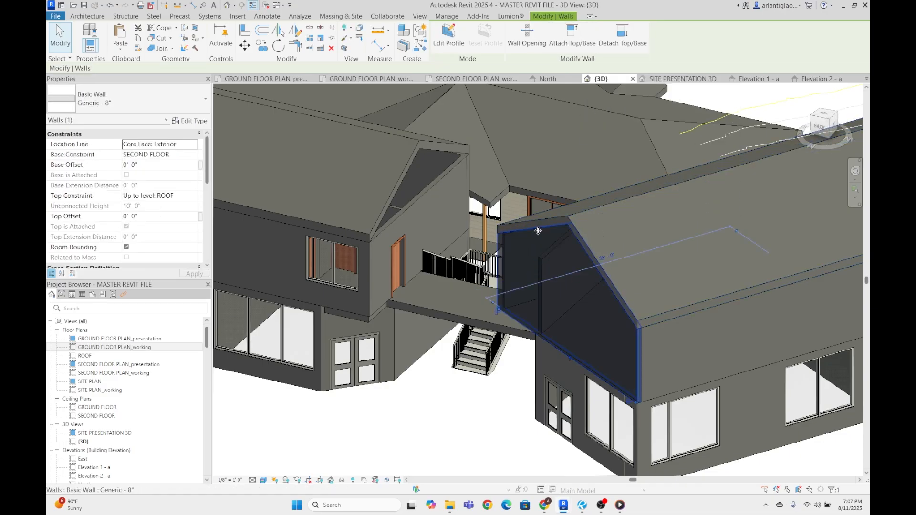
scroll(658, 385, down, 4)
key(Escape)
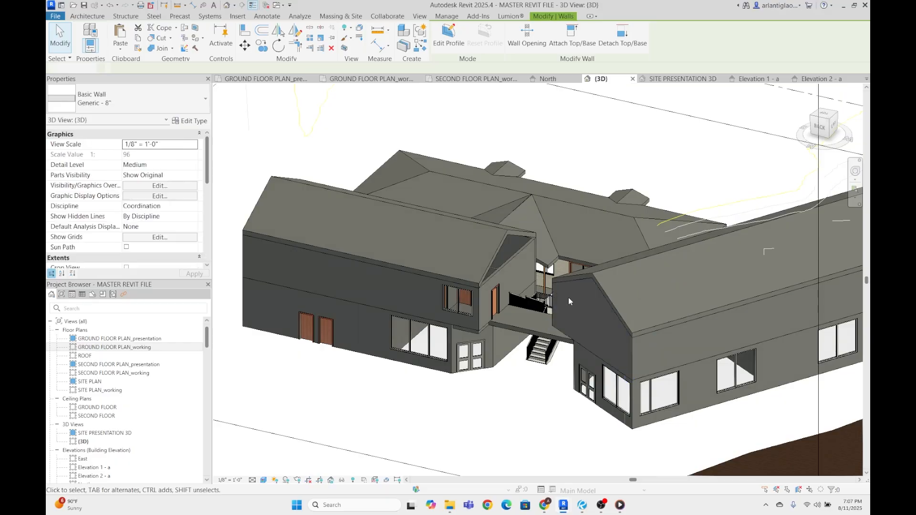
scroll(568, 297, up, 5)
click(607, 266)
scroll(611, 320, down, 3)
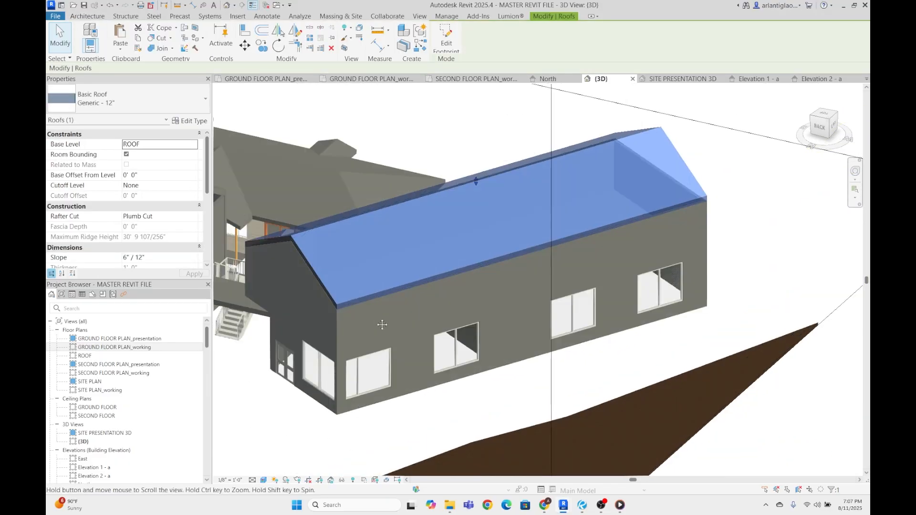
scroll(518, 254, up, 3)
scroll(518, 254, up, 2)
key(Escape)
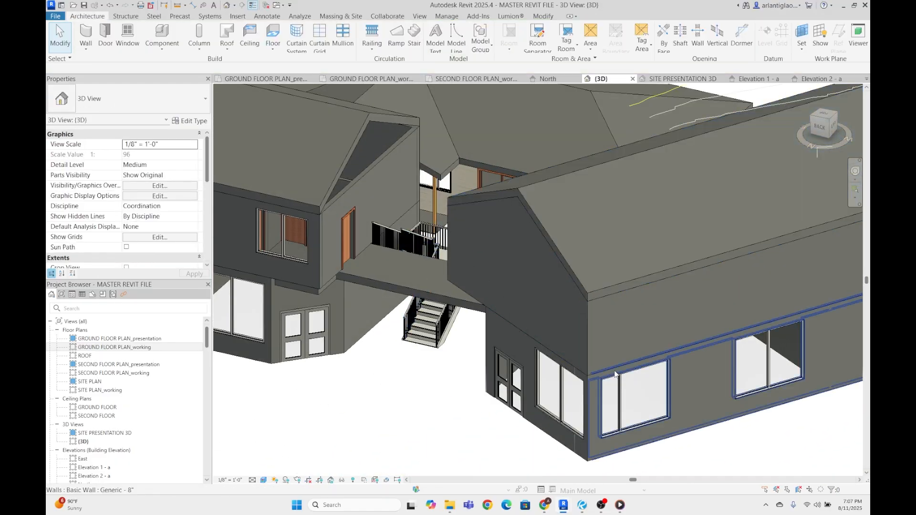
- Select the four outer walls of the Office building together in the second floor working plan
click(476, 79)
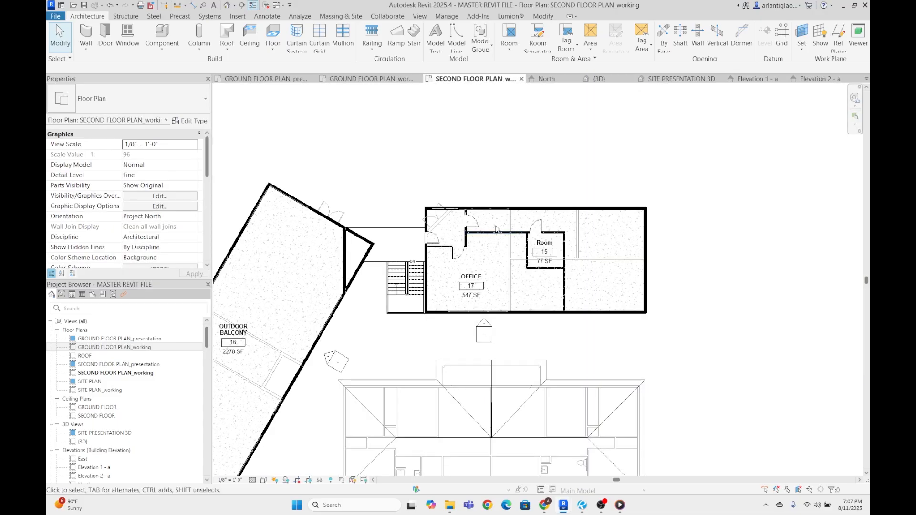
scroll(465, 213, up, 3)
click(465, 210)
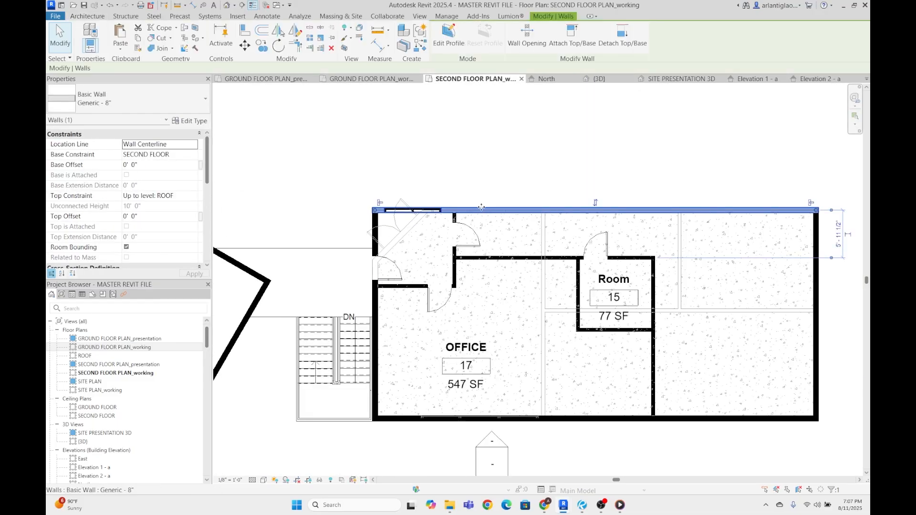
ctrl+click(376, 219)
ctrl+click(815, 286)
middle_drag(601, 317, 701, 278)
scroll(630, 296, up, 1)
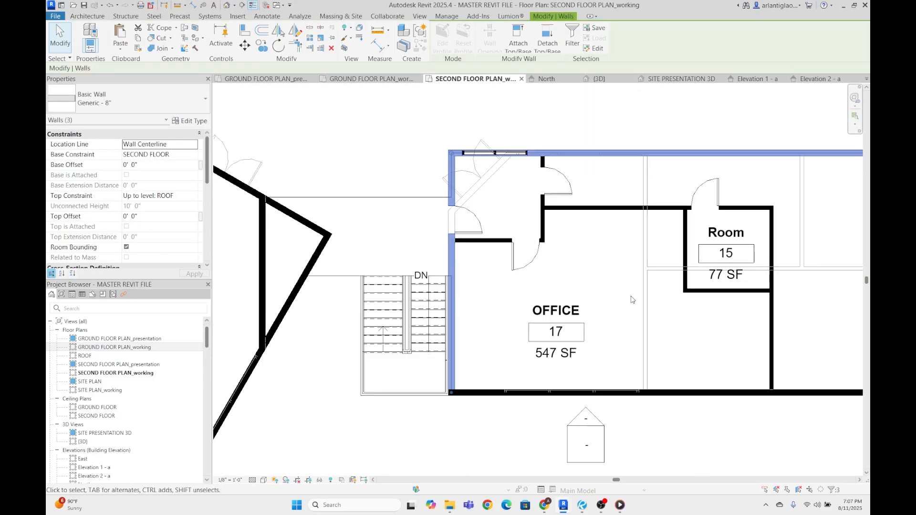
scroll(631, 299, down, 5)
middle_drag(648, 353, 579, 343)
scroll(576, 341, up, 4)
middle_drag(357, 326, 373, 326)
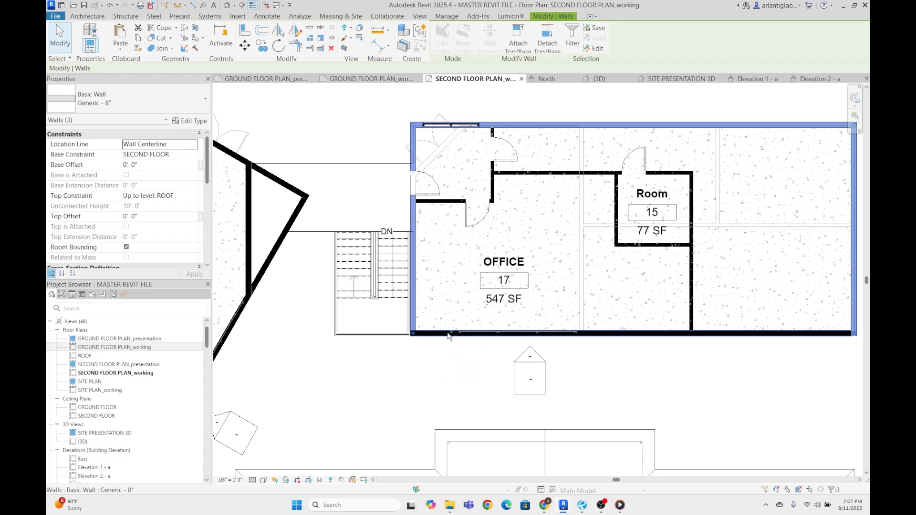
ctrl+click(449, 334)
- Add the four outer walls of the angled Outdoor Balcony building to the current wall selection
middle_drag(448, 336, 725, 308)
ctrl+click(558, 152)
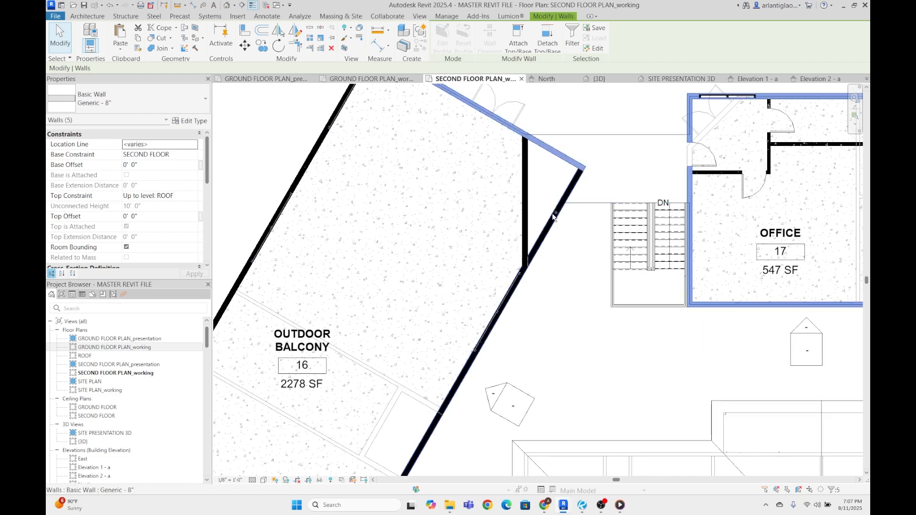
ctrl+click(554, 213)
scroll(429, 239, down, 5)
ctrl+click(360, 235)
middle_drag(301, 405, 376, 290)
scroll(376, 289, up, 1)
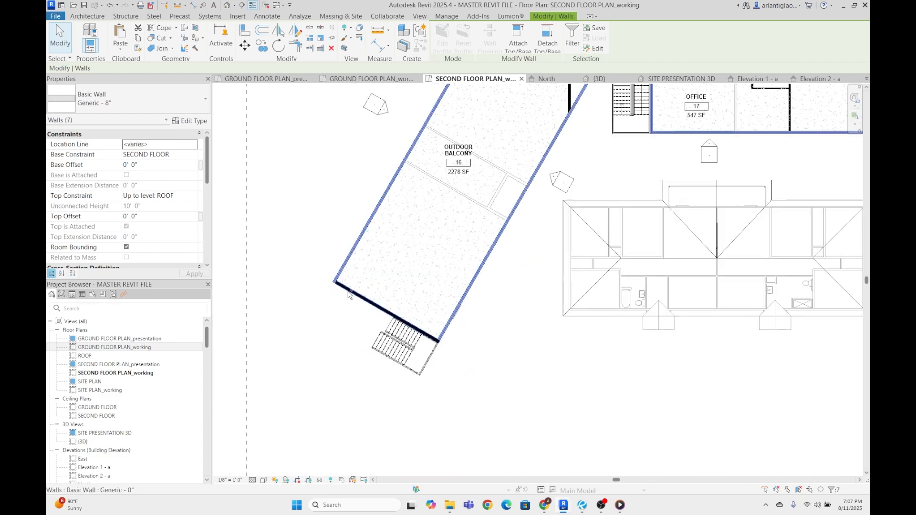
middle_drag(655, 231, 487, 336)
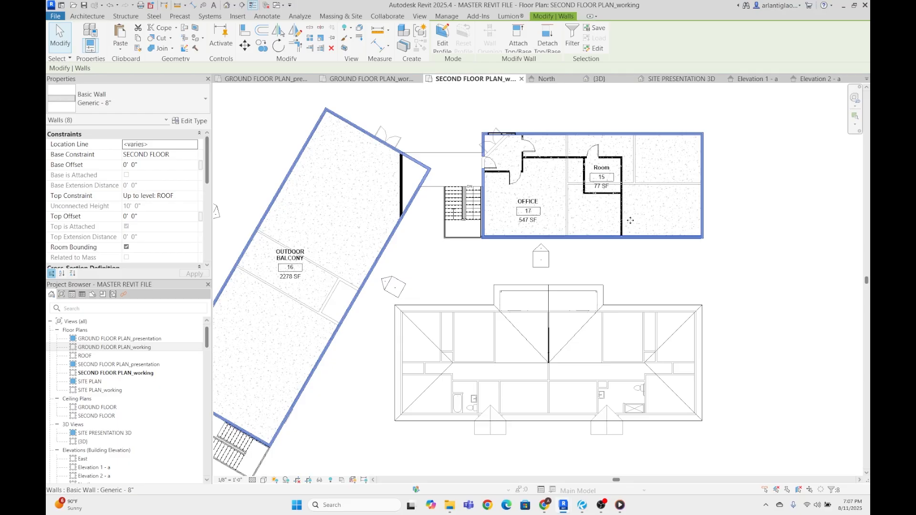
scroll(589, 105, up, 3)
- Attach the tops of the selected outer walls to the Office building's roof in the 3D view
click(599, 79)
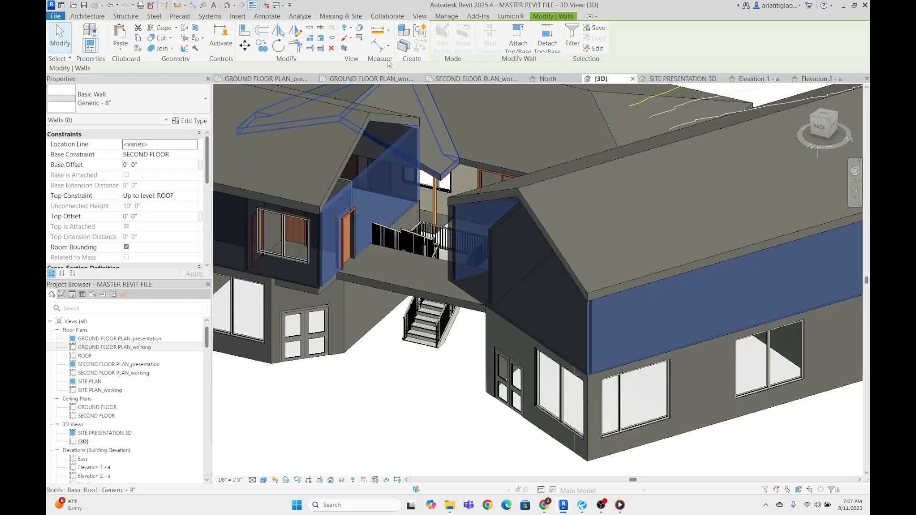
click(508, 45)
click(361, 137)
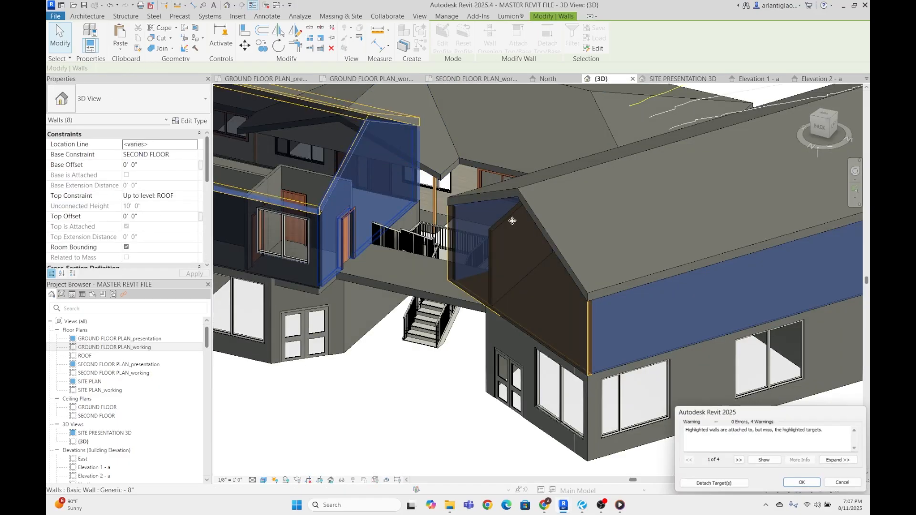
scroll(572, 239, down, 3)
click(802, 484)
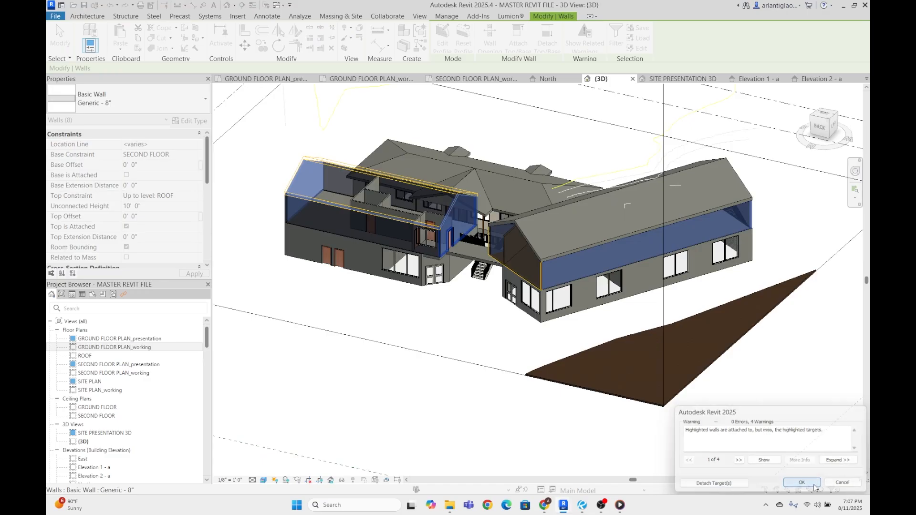
click(656, 313)
scroll(693, 298, down, 2)
scroll(626, 304, up, 5)
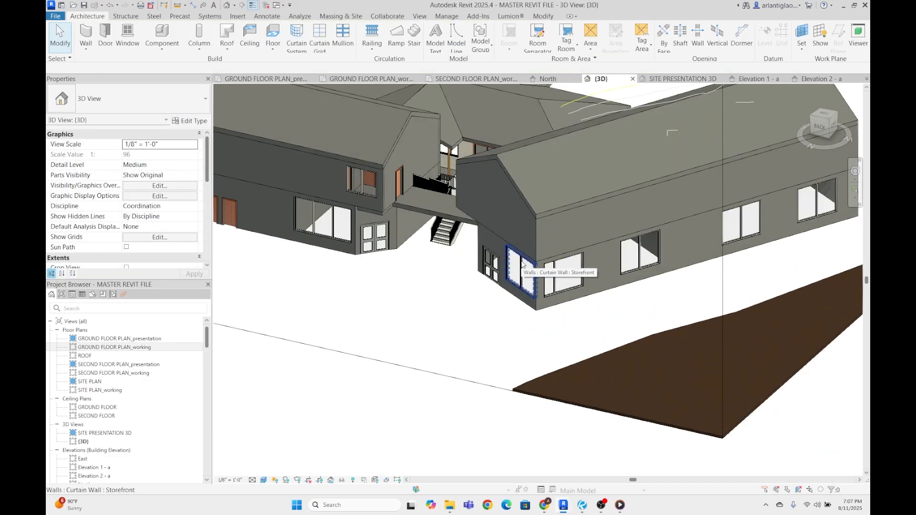
scroll(433, 324, down, 2)
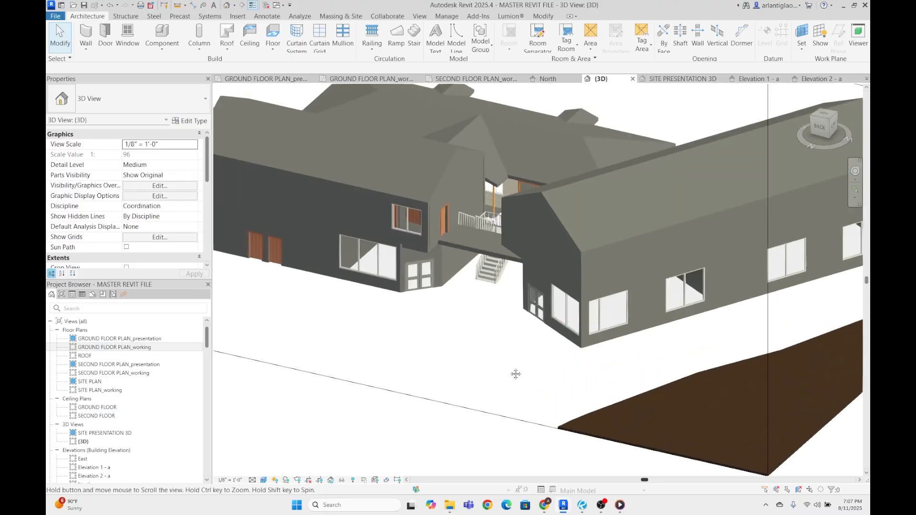
- Inspect the roof-attached walls of both two-storey buildings and the walkway between them, checking the gable-end wall's constraints
scroll(625, 222, up, 5)
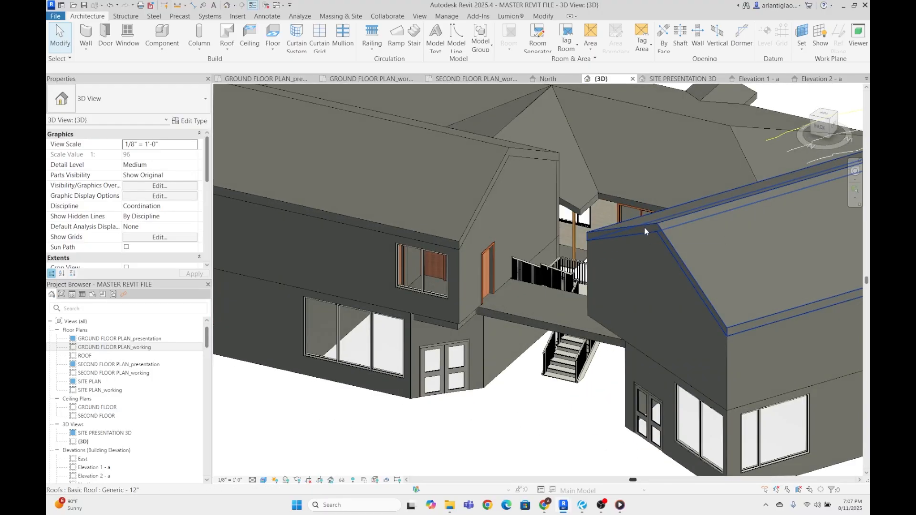
scroll(645, 232, down, 3)
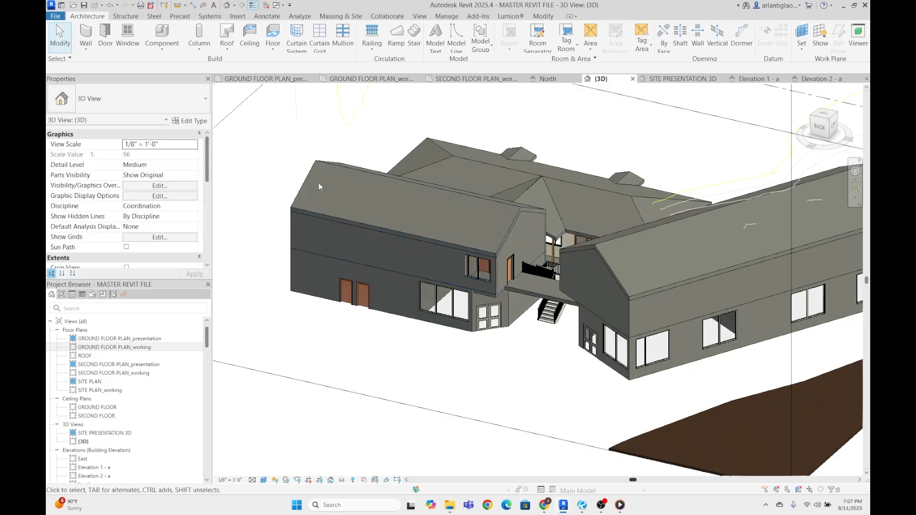
scroll(319, 246, up, 3)
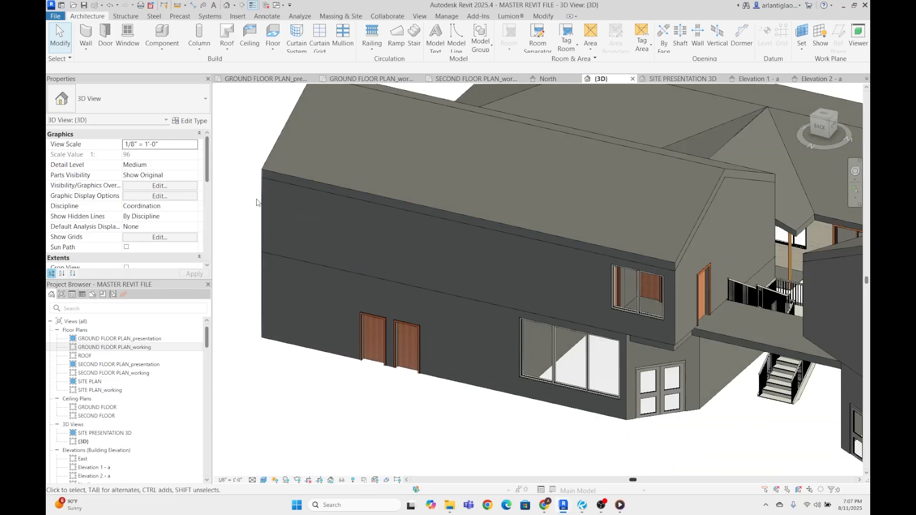
scroll(357, 230, down, 4)
scroll(603, 285, up, 4)
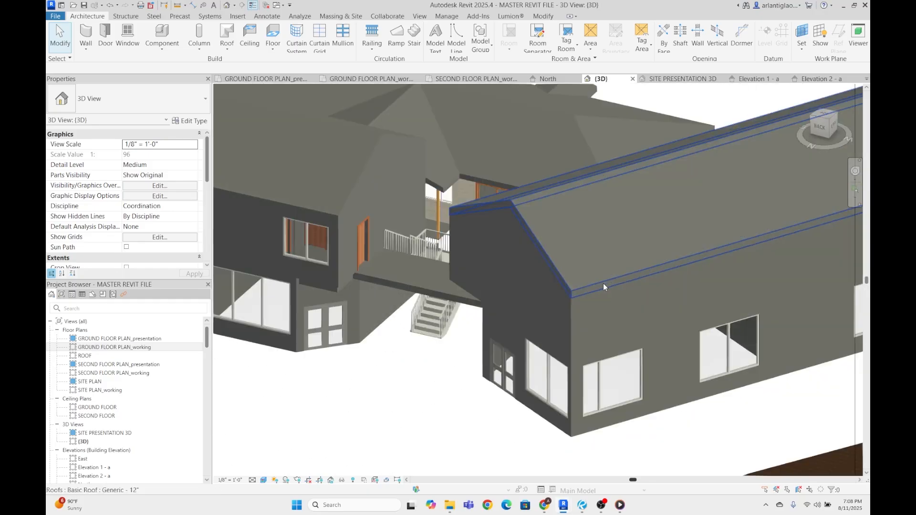
scroll(588, 290, down, 4)
scroll(518, 267, up, 3)
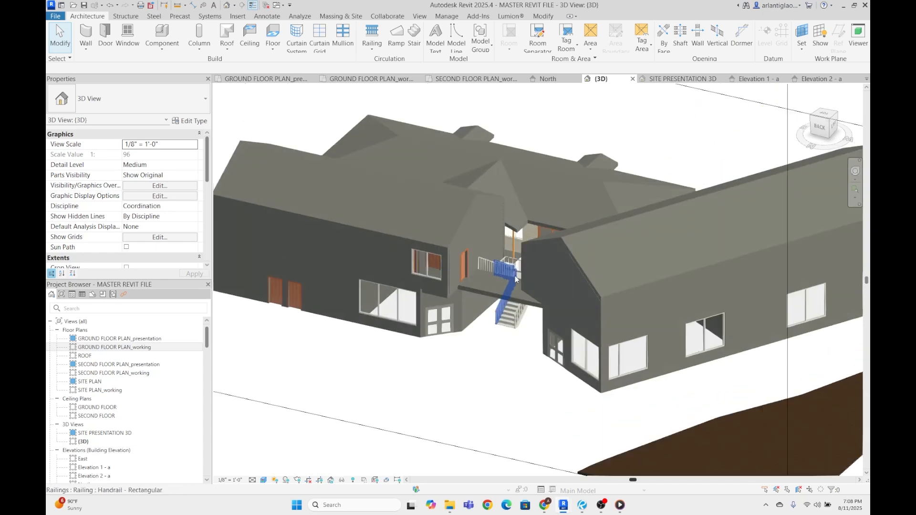
click(524, 264)
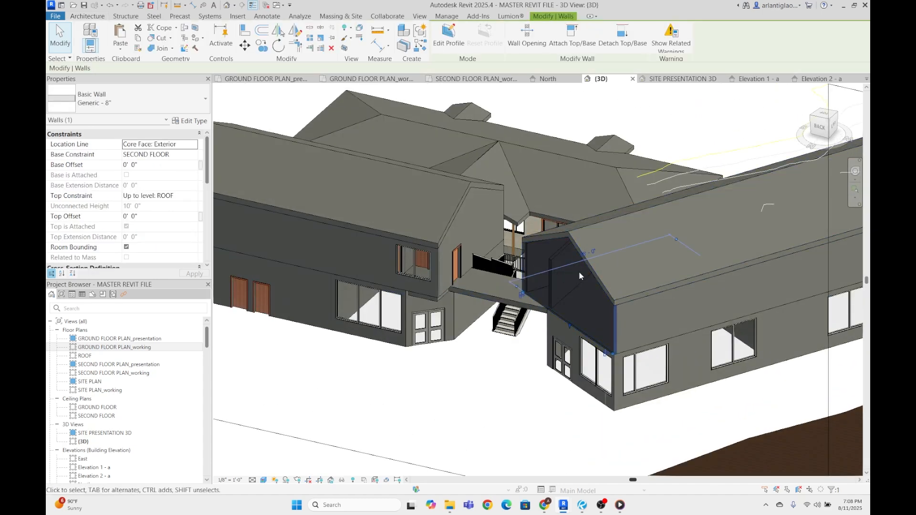
scroll(703, 286, down, 5)
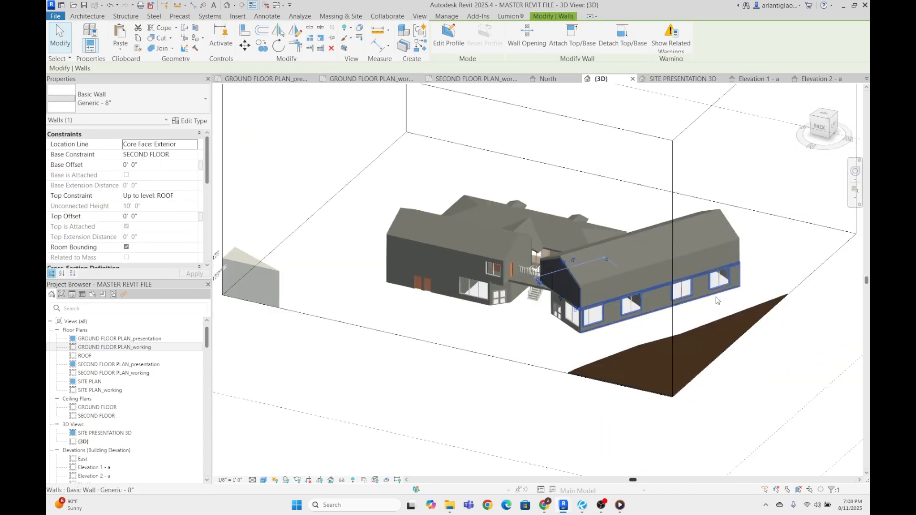
scroll(617, 281, up, 5)
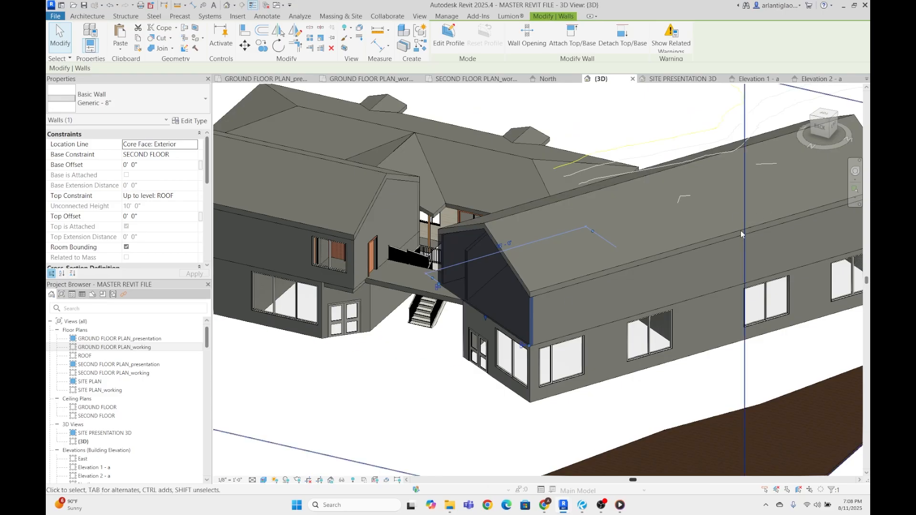
middle_drag(741, 234, 657, 236)
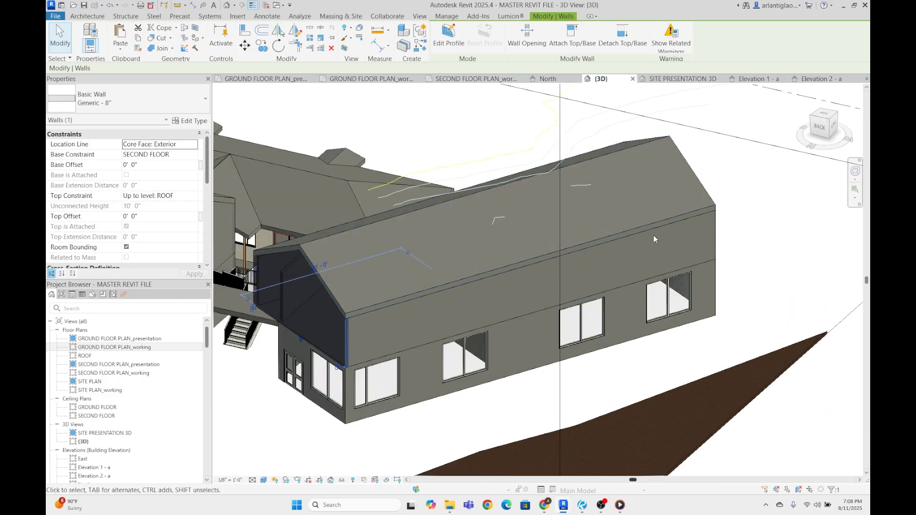
- Try to shorten the second-floor long wall facing the brown ground surface by pulling back its far end
click(508, 315)
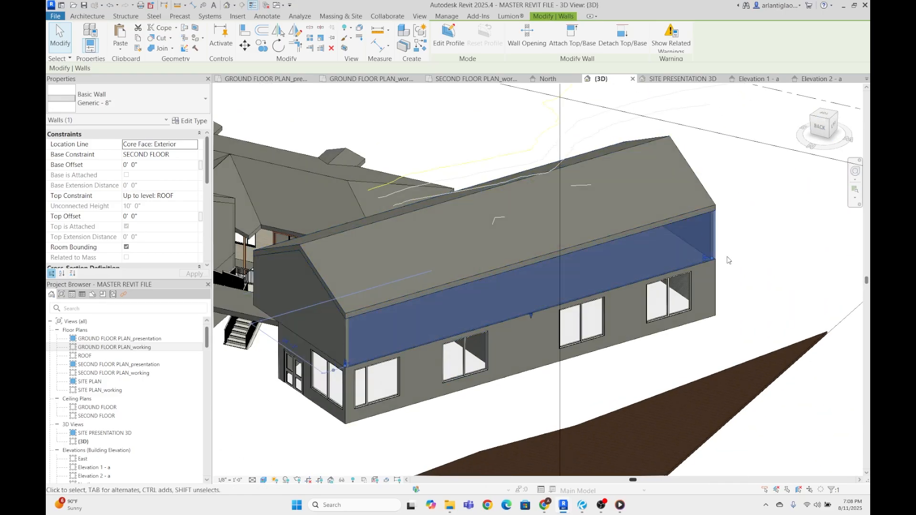
scroll(722, 258, up, 2)
drag(709, 264, 379, 353)
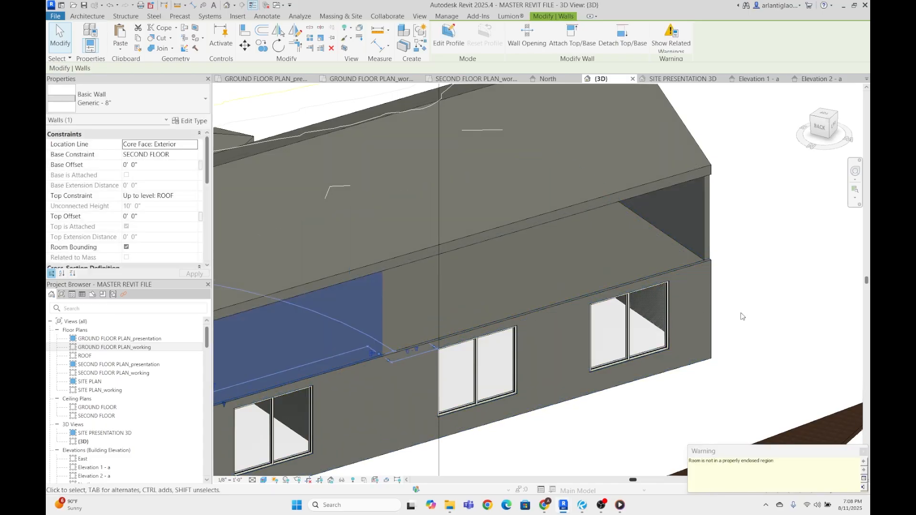
key(Escape)
scroll(638, 280, down, 3)
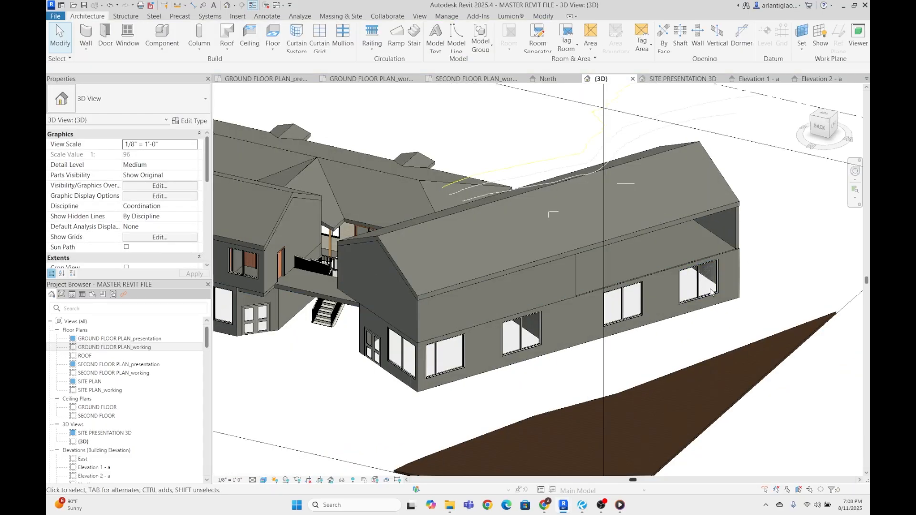
scroll(733, 228, up, 4)
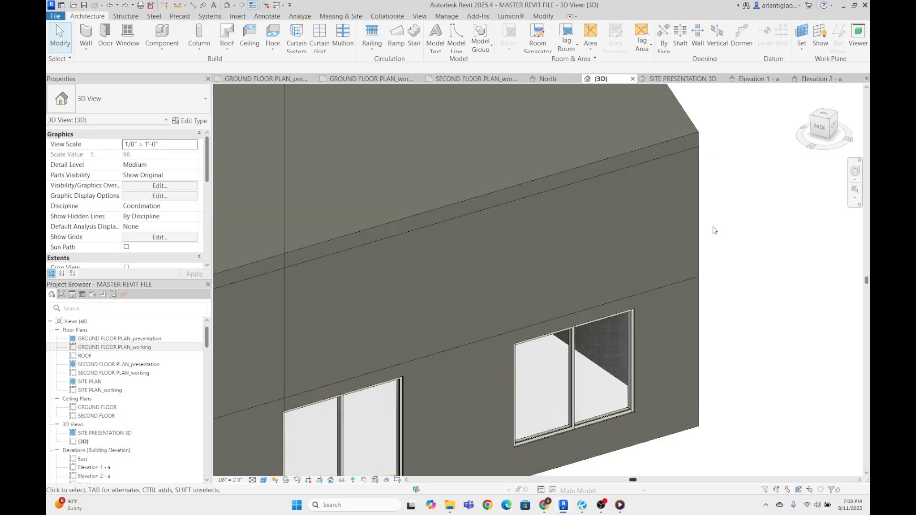
- Edit the second-floor long wall's profile and sketch a closed rectangular opening above the second ground-floor window from the walkway end
double_click(700, 230)
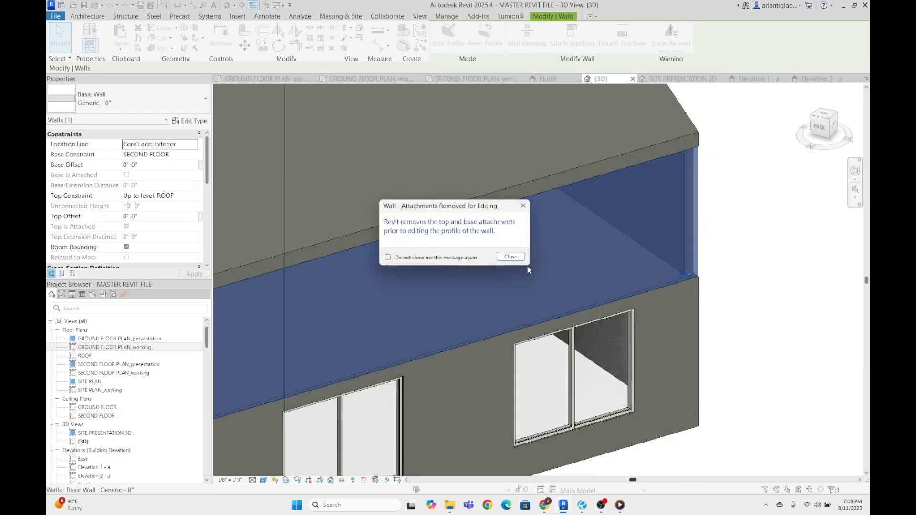
click(510, 257)
scroll(677, 219, down, 3)
scroll(713, 216, up, 4)
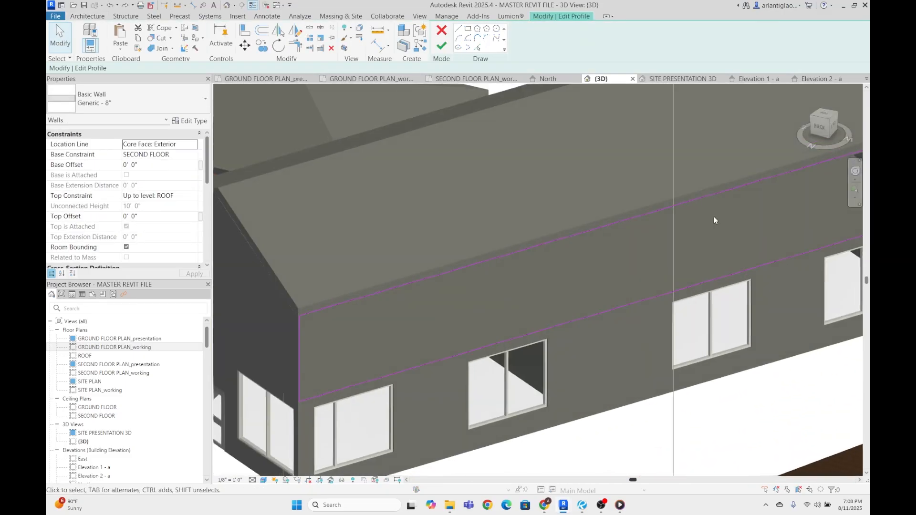
click(458, 29)
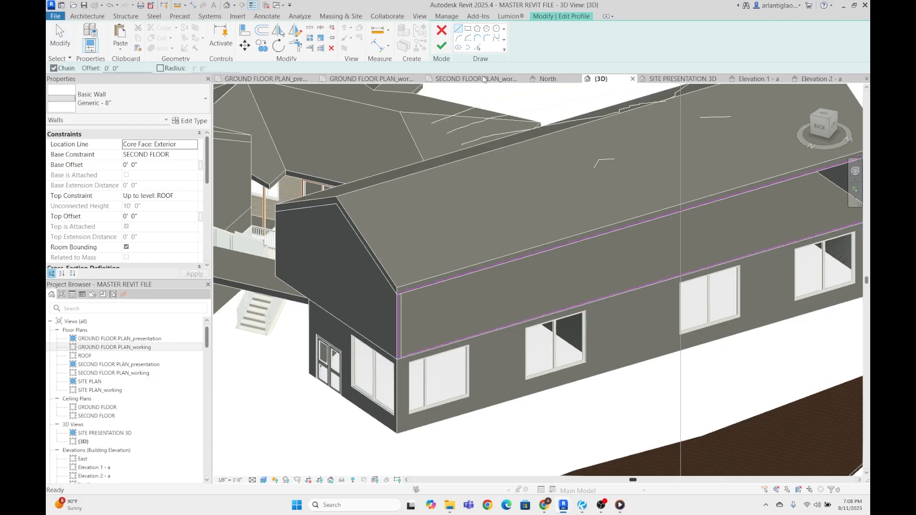
click(503, 326)
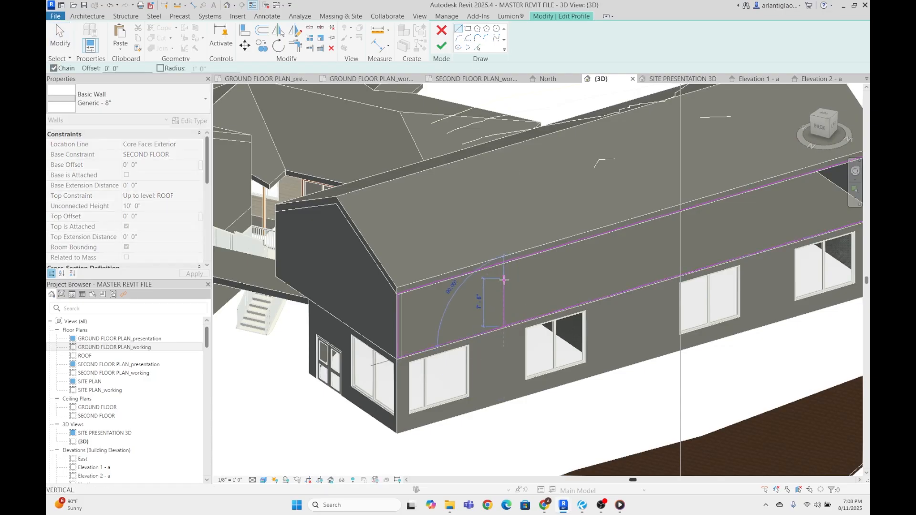
click(503, 272)
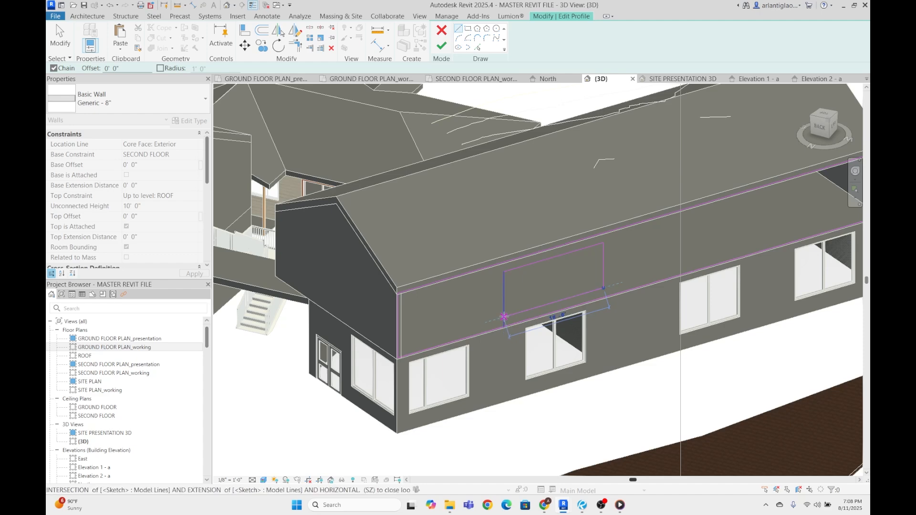
click(504, 316)
key(Escape)
key(Escape)
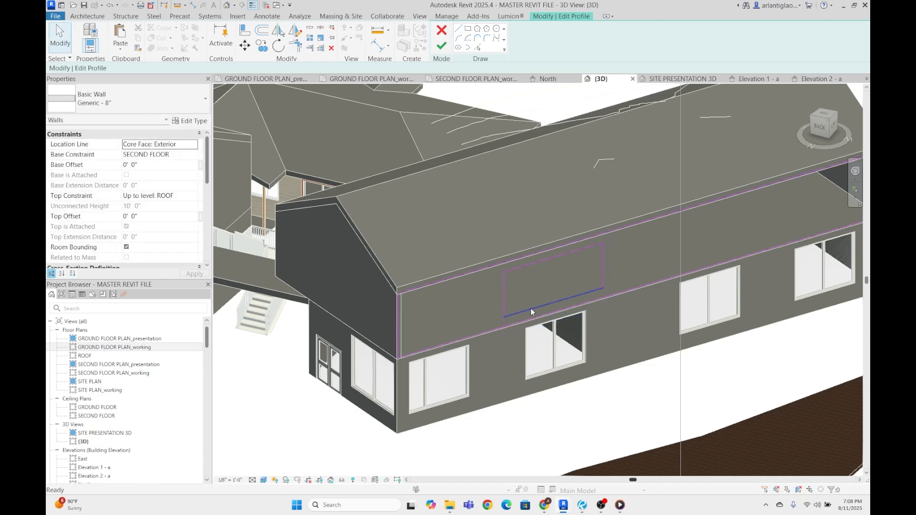
- Raise the rectangular opening's lower edge slightly and finish the wall profile edit
mouse_move(530, 308)
mouse_down()
mouse_move(531, 293)
mouse_move(529, 302)
mouse_up()
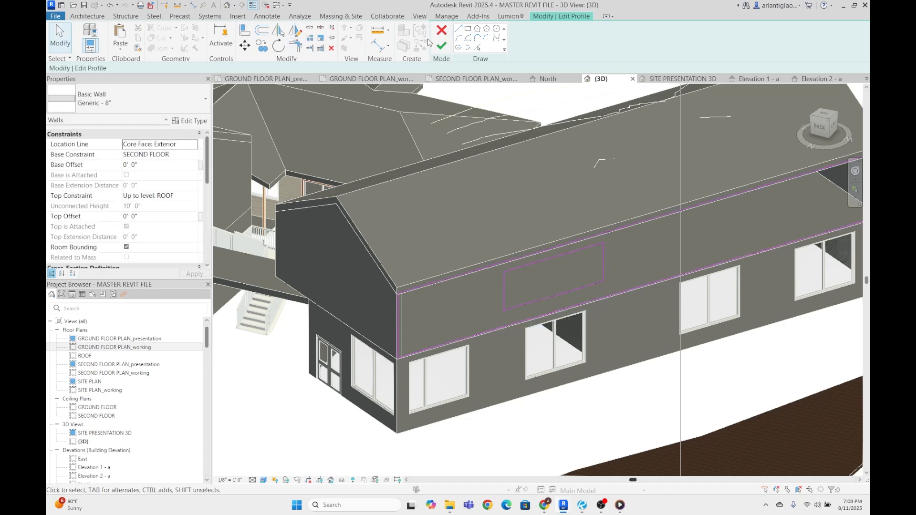
click(442, 46)
key(Escape)
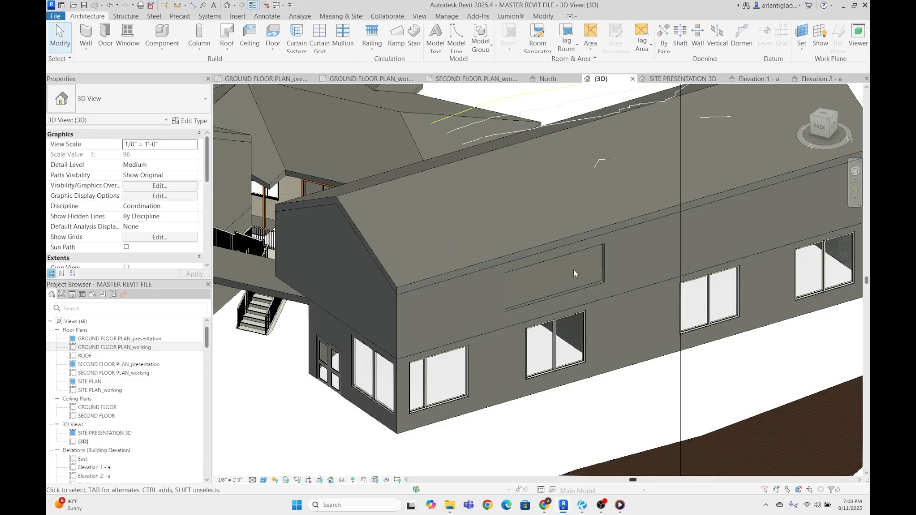
- Attach the top of the second-floor gable-end wall by the exterior stair to the Generic - 12" roof above it
scroll(573, 270, down, 8)
shift+middle_drag(573, 270, 474, 258)
scroll(458, 245, up, 5)
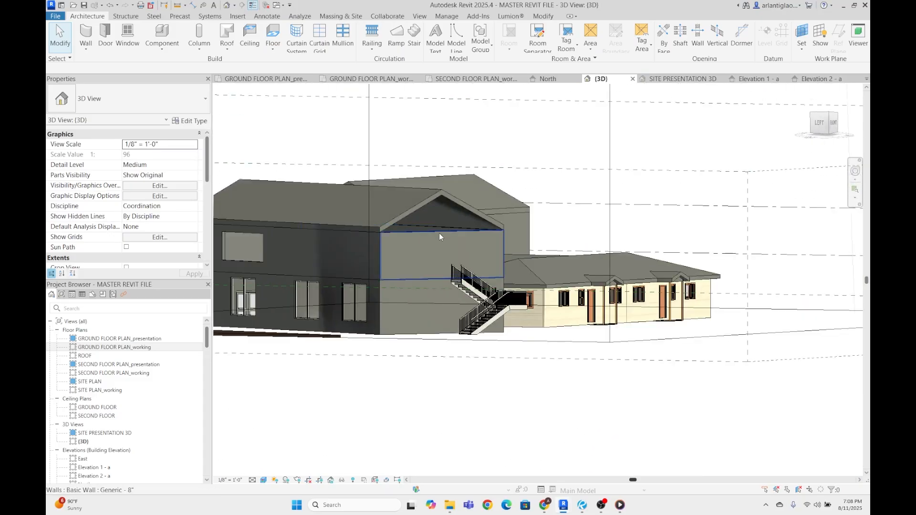
click(440, 237)
key(Escape)
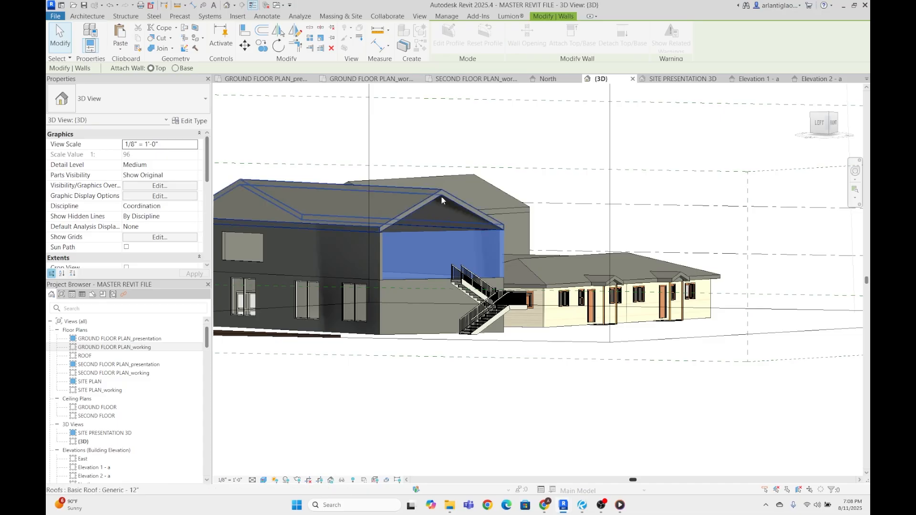
- Examine the buildings from several sides, including the new wall opening, the walkway stair and the ground-floor entrances
scroll(442, 197, down, 6)
shift+middle_drag(411, 274, 658, 364)
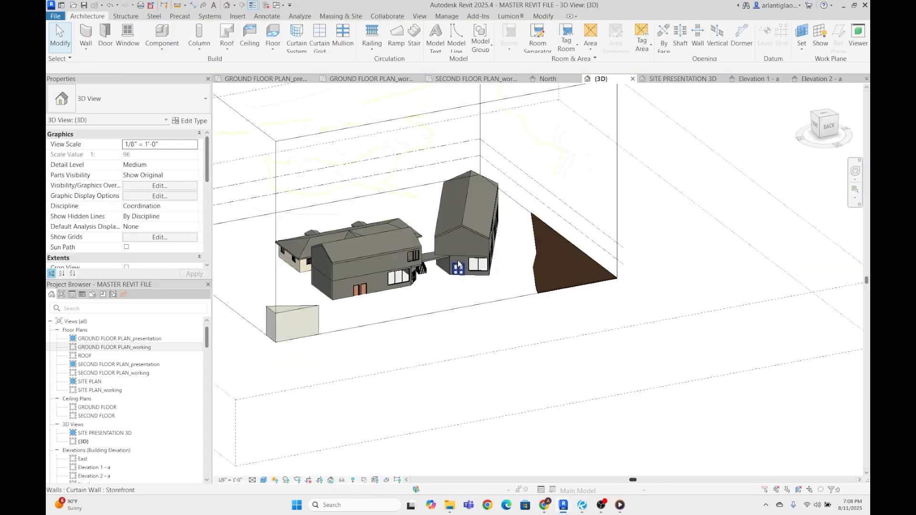
scroll(458, 265, up, 5)
shift+middle_drag(584, 272, 396, 273)
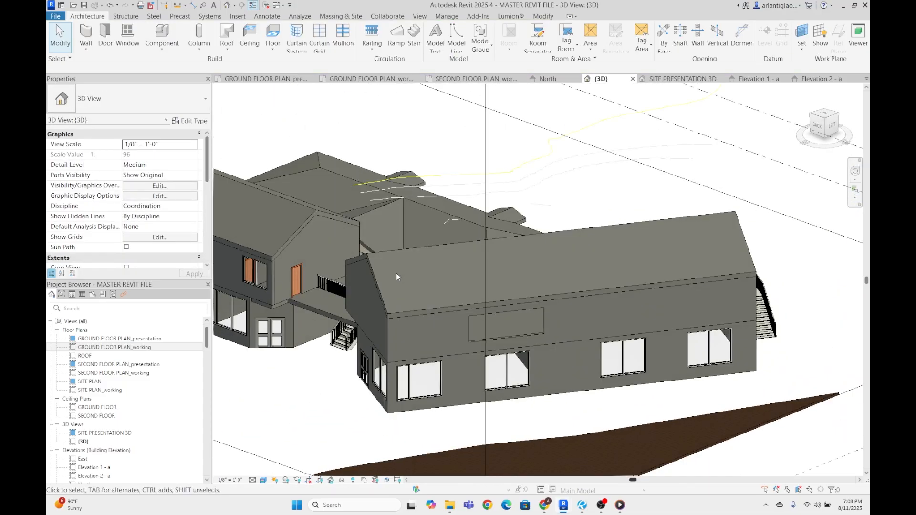
scroll(395, 273, down, 4)
scroll(393, 333, up, 3)
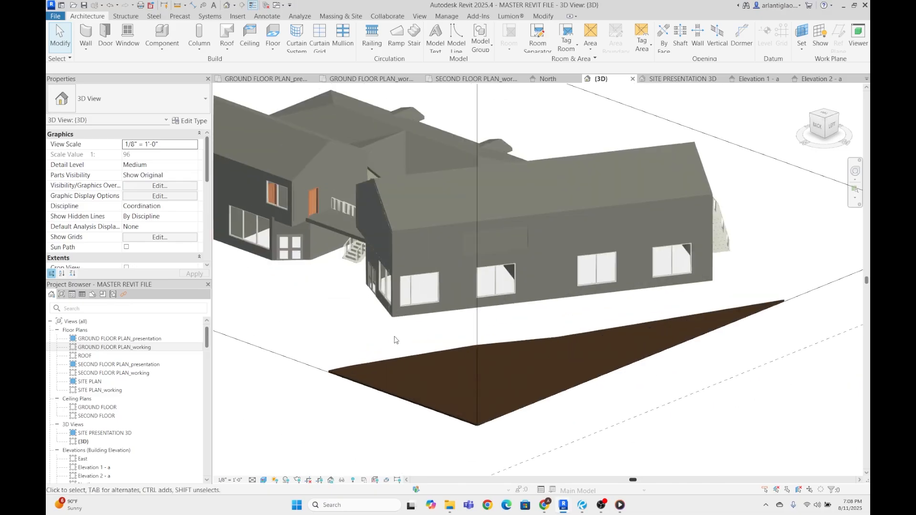
middle_drag(392, 303, 668, 313)
scroll(476, 265, up, 3)
scroll(477, 265, down, 3)
middle_drag(556, 271, 532, 328)
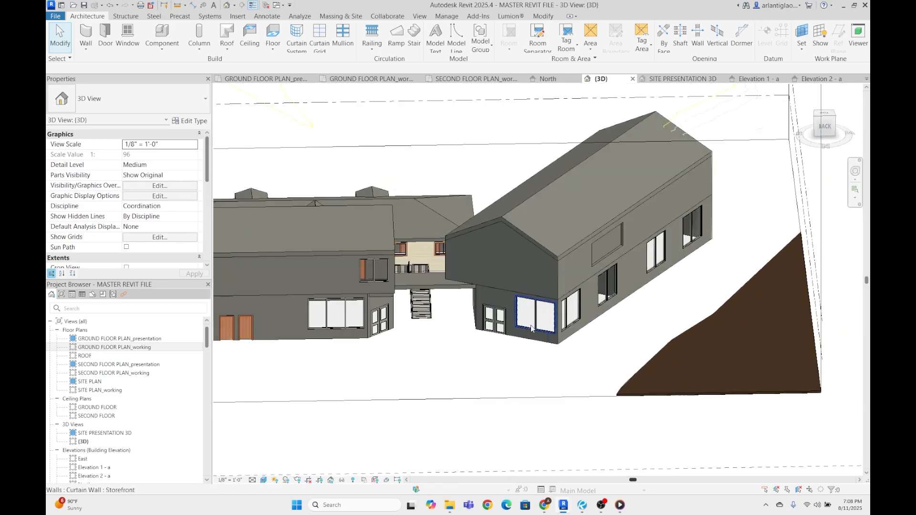
scroll(550, 258, up, 2)
scroll(421, 301, up, 5)
shift+middle_drag(436, 305, 402, 265)
scroll(513, 268, down, 4)
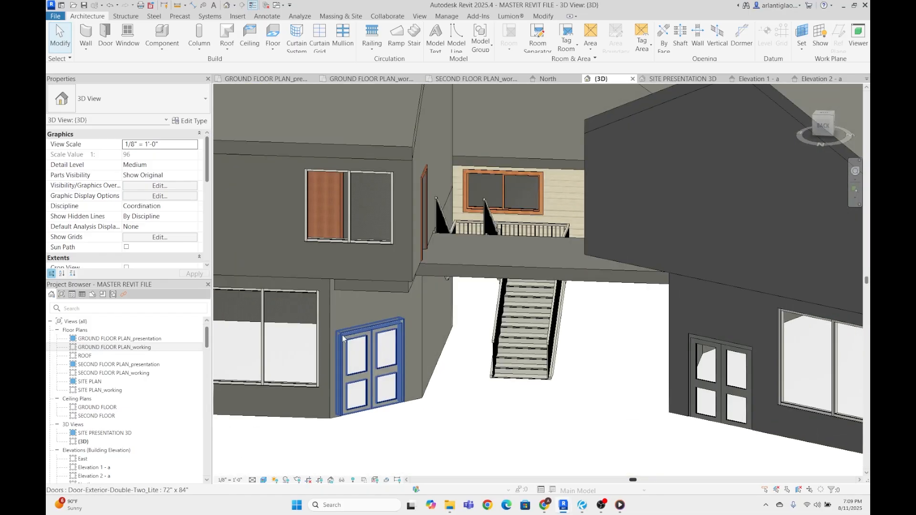
- Open the profile of the second-floor Generic - 8" long wall above the chamfered corner entrance for editing
scroll(402, 265, up, 4)
click(425, 272)
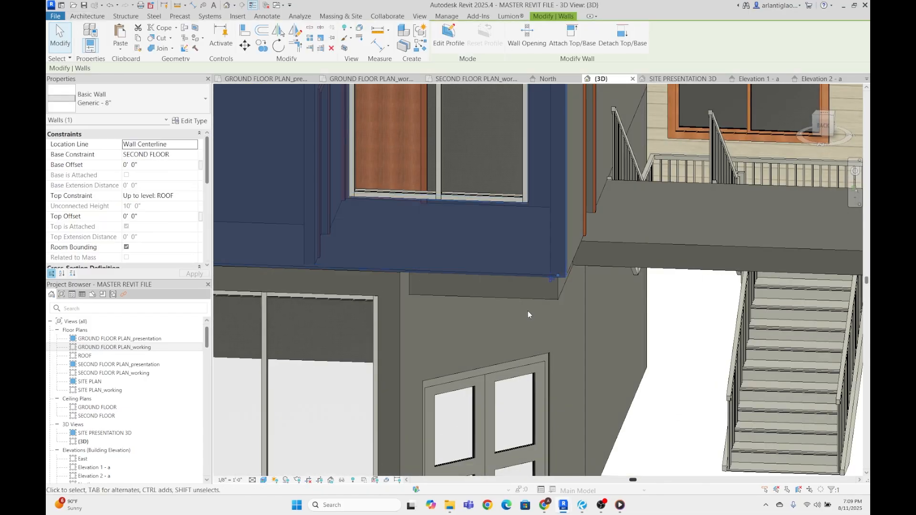
click(536, 299)
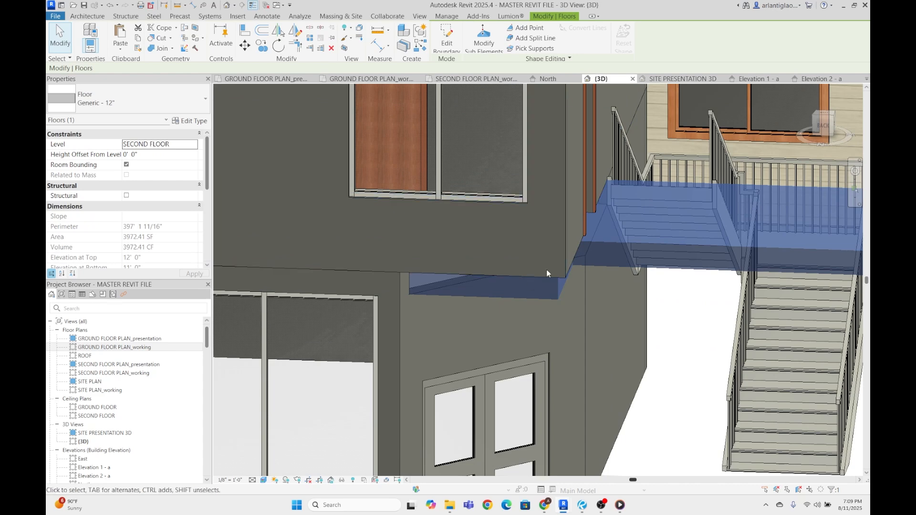
click(554, 273)
scroll(612, 267, down, 3)
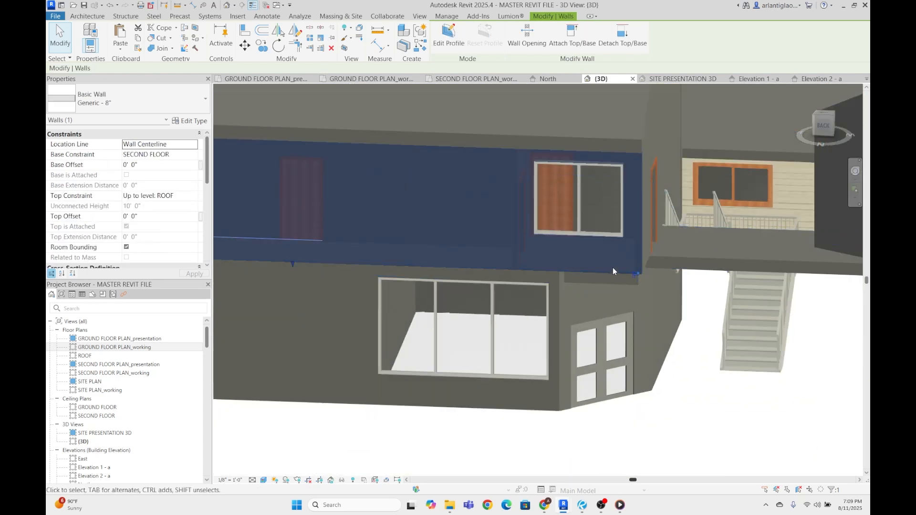
scroll(613, 271, up, 3)
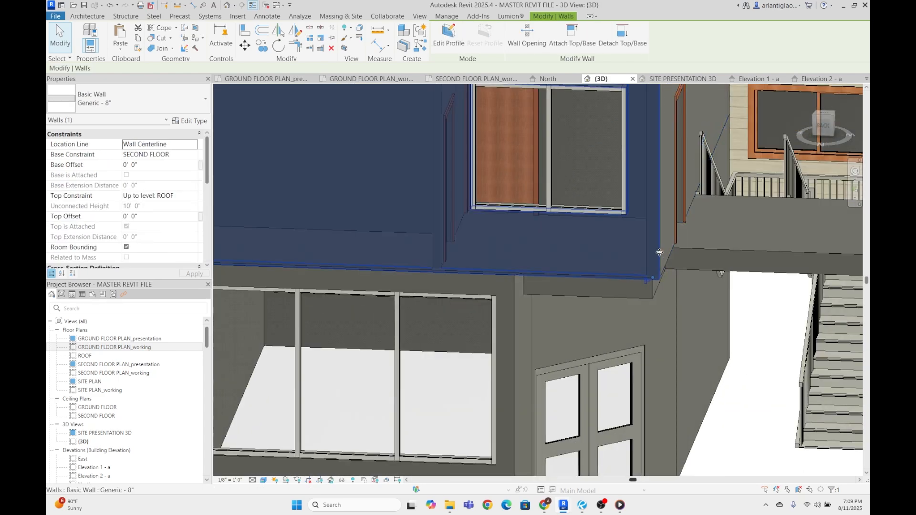
double_click(659, 252)
click(509, 257)
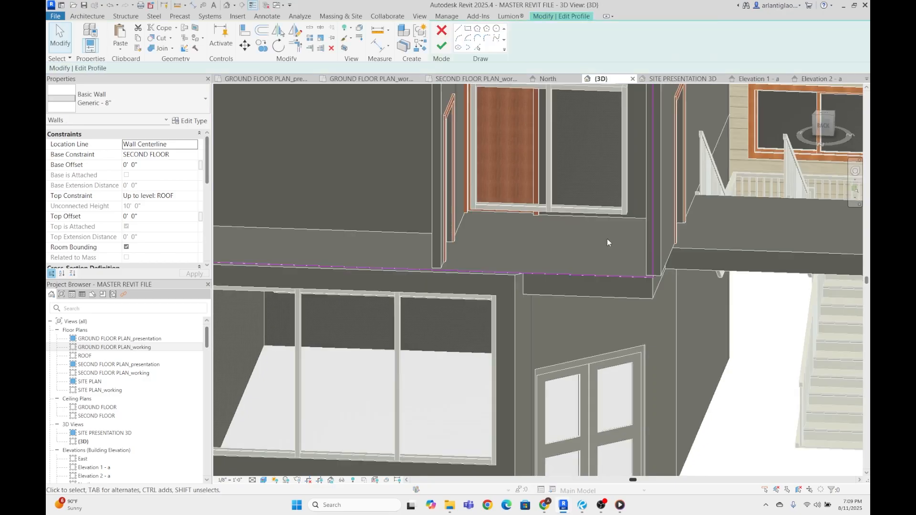
- Pick the lower edge and both vertical ends of the exposed floor slab above the corner entrance as wall profile lines
scroll(619, 276, up, 5)
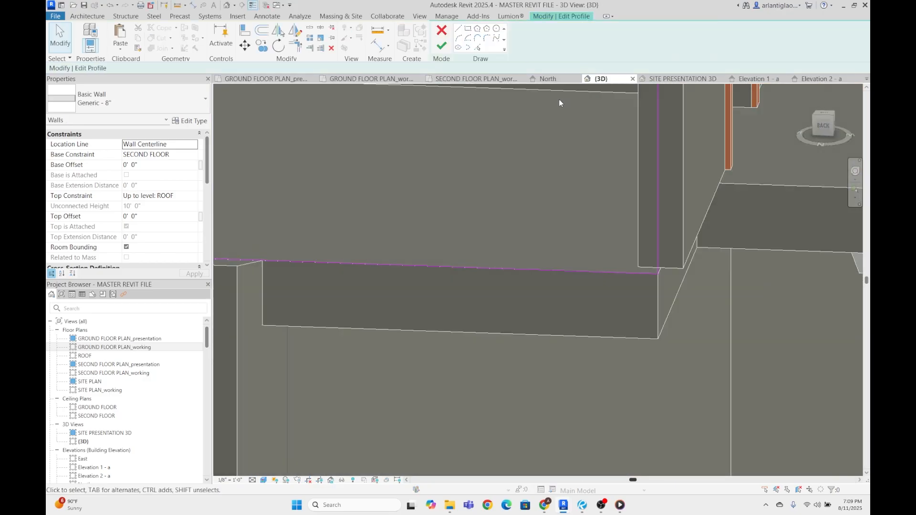
click(353, 328)
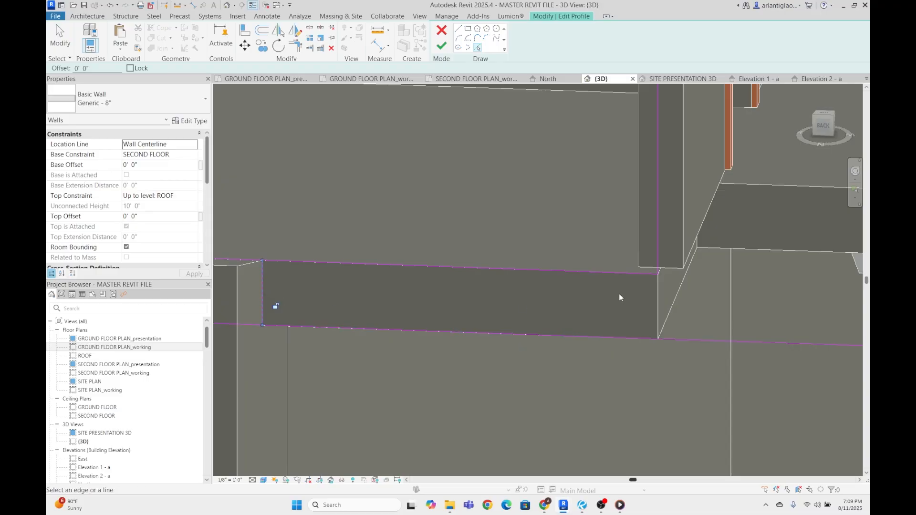
click(659, 293)
scroll(608, 321, down, 3)
key(Escape)
scroll(634, 323, up, 2)
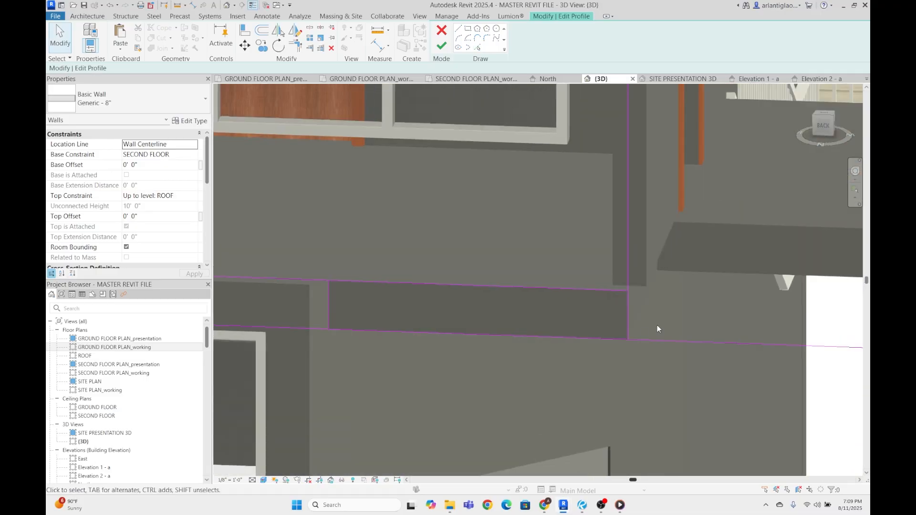
- Trim the picked lines into a closed profile that steps down over the slab edge and finish the wall edit
scroll(607, 340, down, 3)
scroll(486, 339, up, 2)
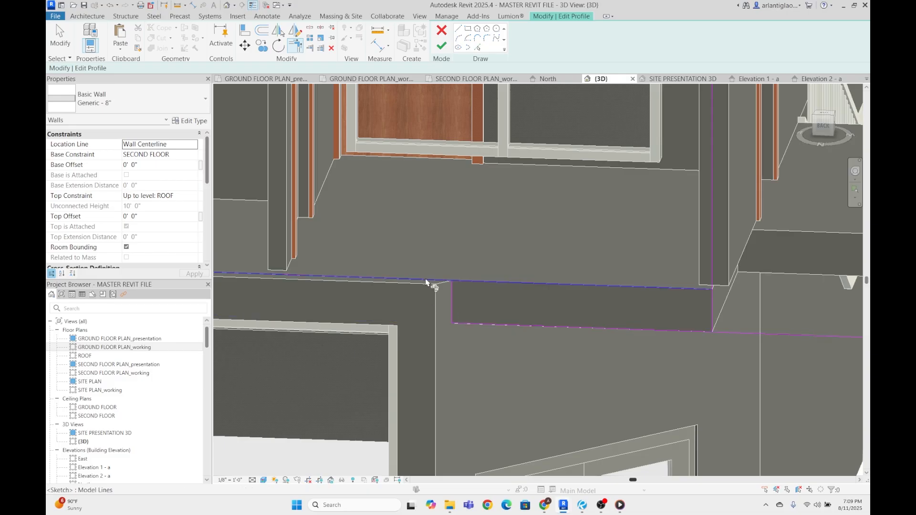
click(711, 311)
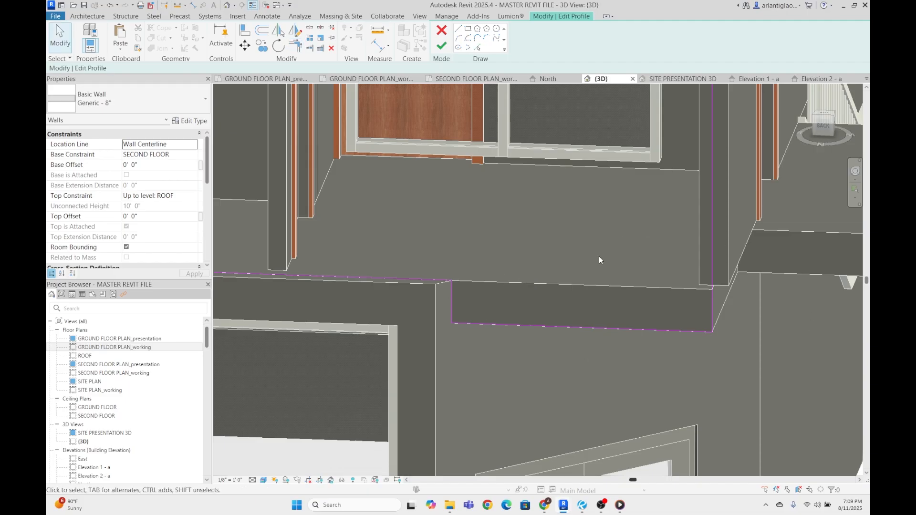
click(438, 47)
- Edit the profile of the adjoining second-floor wall with the walkway door, picking the exposed slab's lower edge and its end at the walkway
mouse_move(567, 345)
shift+middle_down()
mouse_move(636, 362)
mouse_move(613, 331)
mouse_move(622, 344)
mouse_move(548, 321)
shift+middle_up()
scroll(491, 316, up, 5)
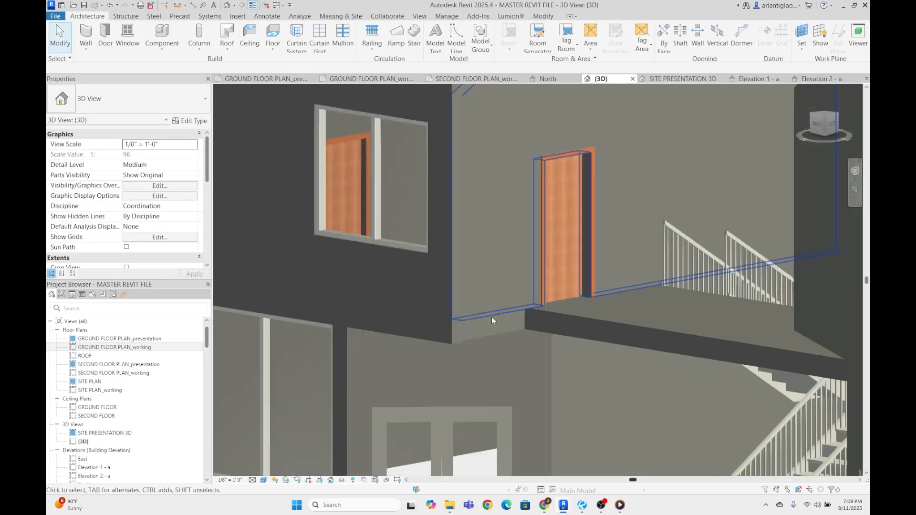
click(492, 313)
double_click(492, 313)
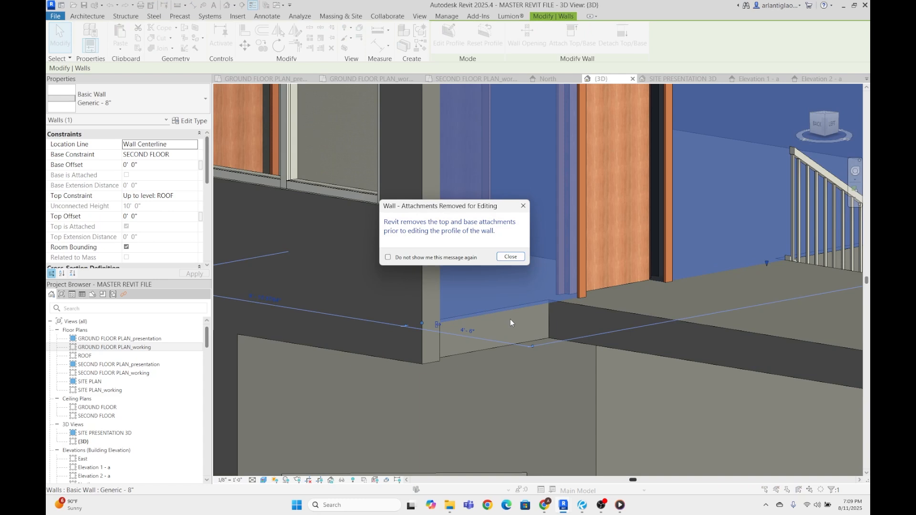
click(499, 258)
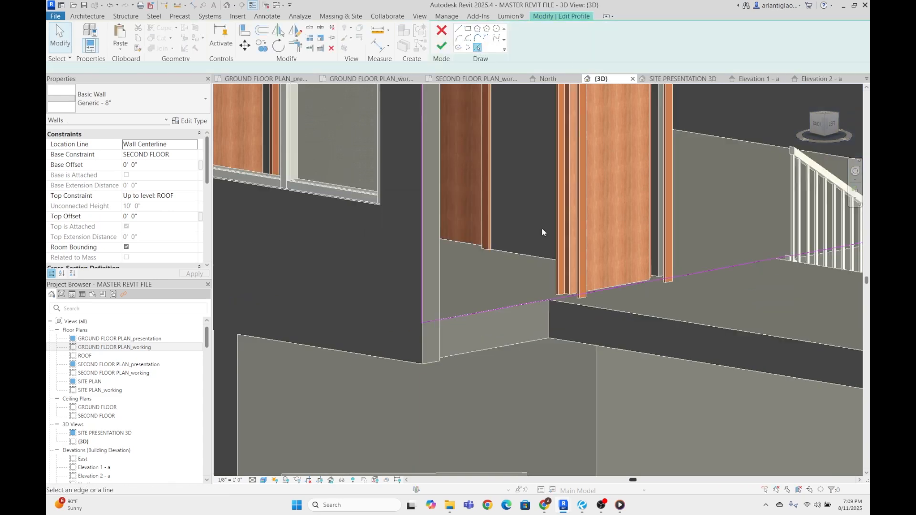
click(548, 318)
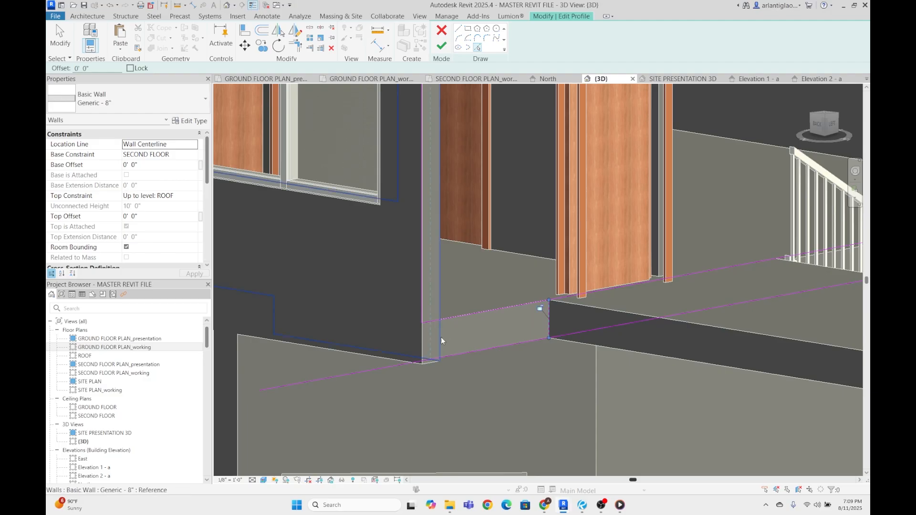
key(Escape)
key(Escape)
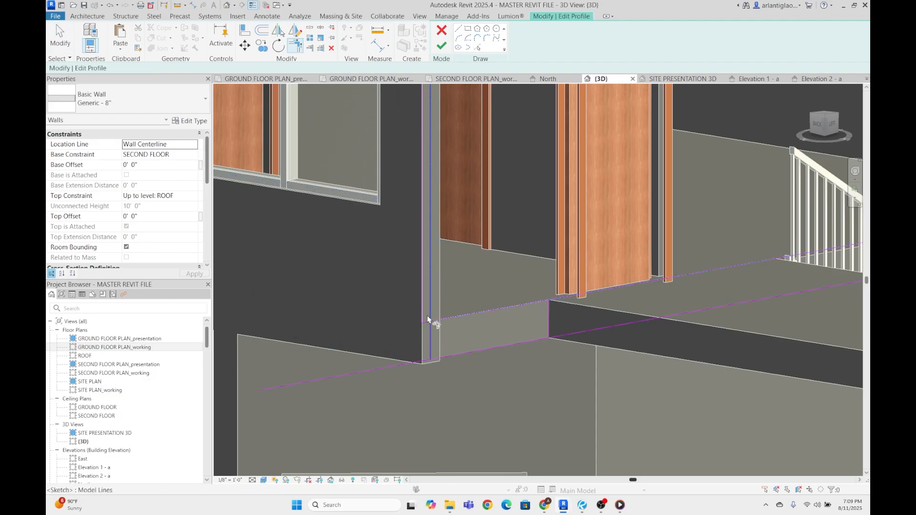
- Delete the extra vertical line at the wall corner, trim the profile around the slab edge, and finish the edit
scroll(483, 339, down, 4)
scroll(483, 340, up, 5)
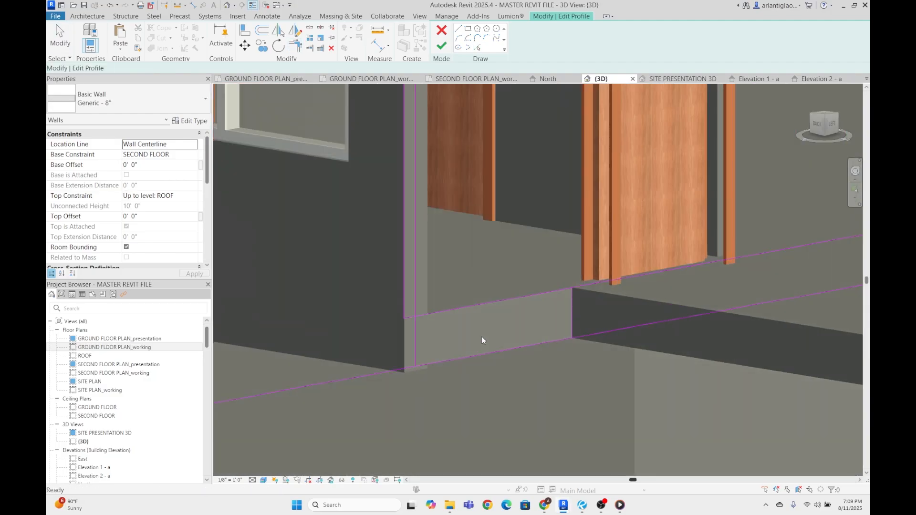
click(406, 335)
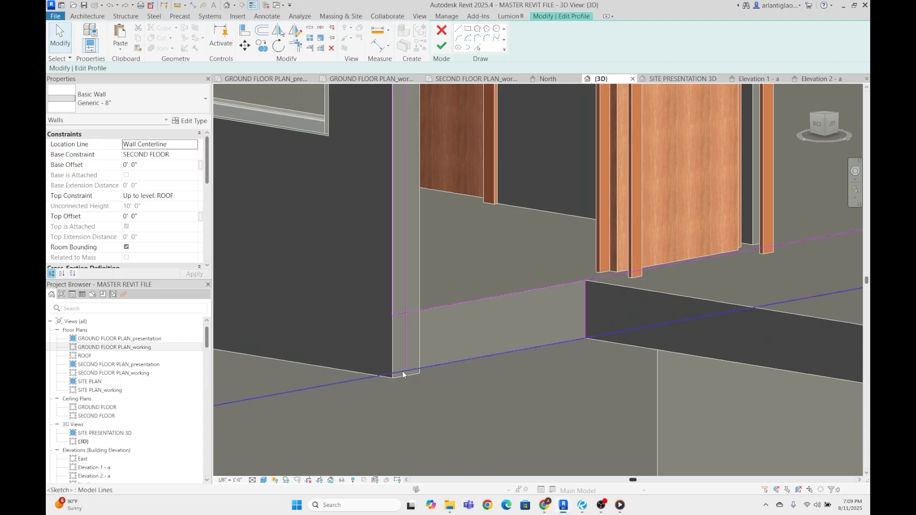
key(Escape)
click(405, 327)
key(Delete)
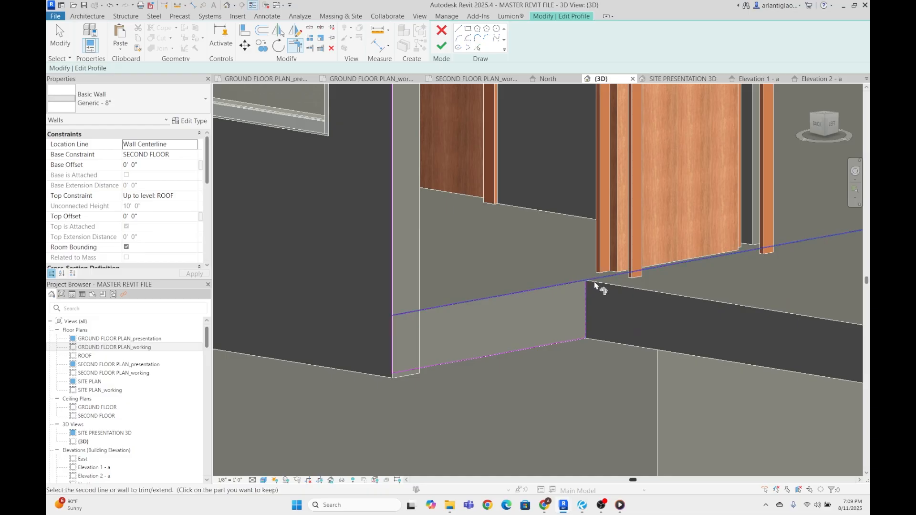
click(441, 45)
- Examine both buildings from several sides, including the extended wall faces, the walkway and the roofs
scroll(491, 234, down, 10)
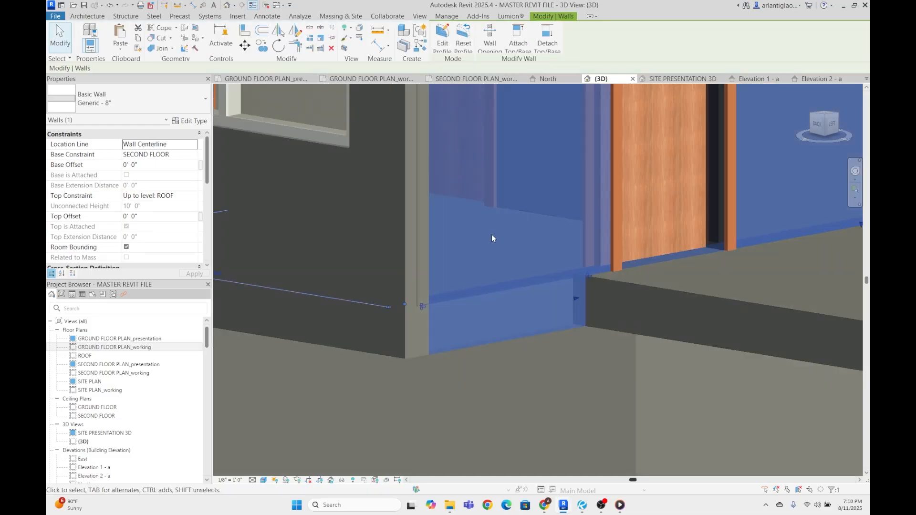
shift+middle_drag(467, 248, 489, 313)
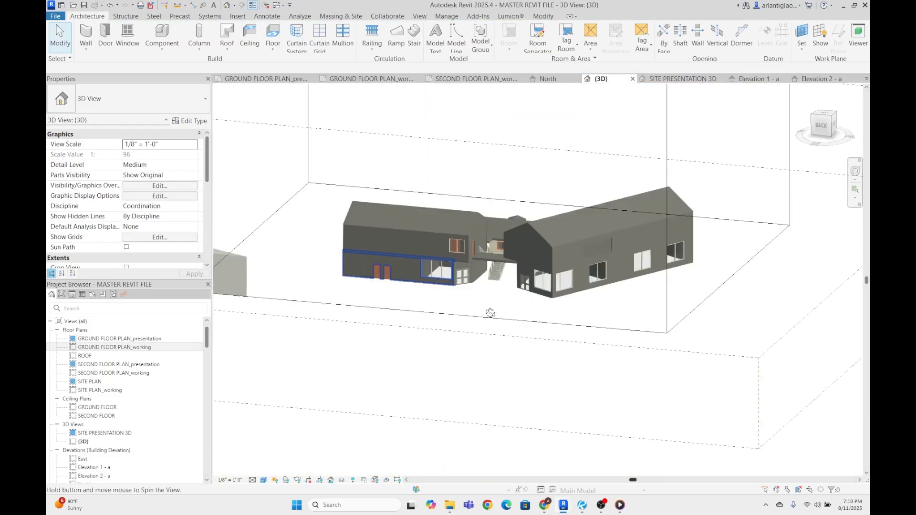
scroll(467, 286, up, 4)
shift+middle_drag(417, 271, 641, 283)
middle_drag(642, 284, 483, 289)
scroll(742, 284, down, 3)
scroll(619, 318, down, 4)
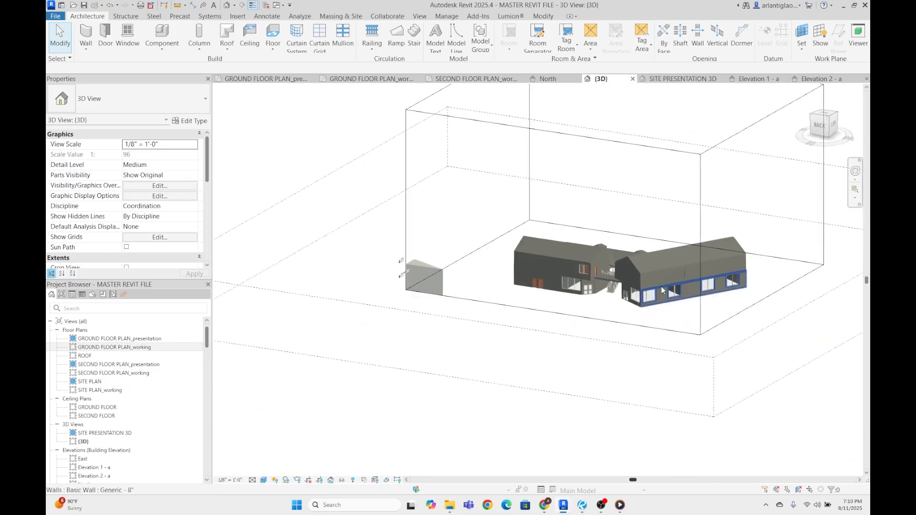
scroll(623, 294, up, 4)
scroll(592, 262, up, 3)
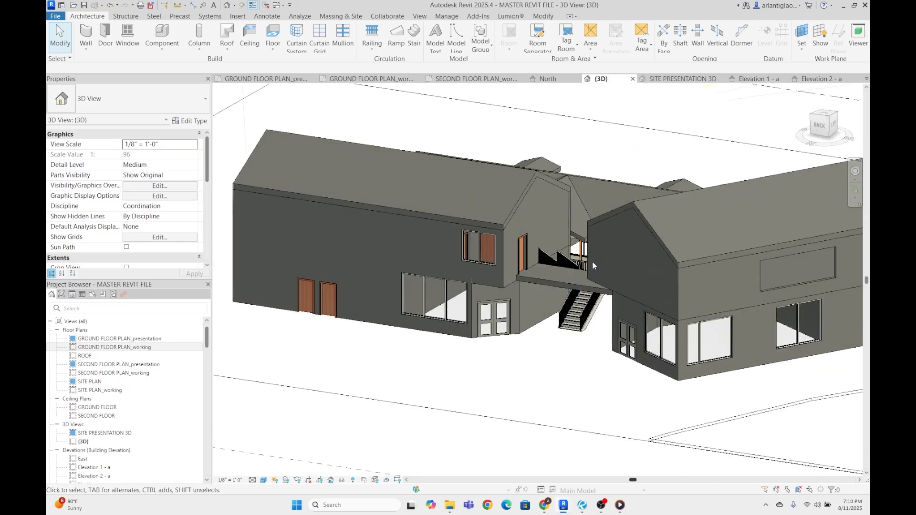
scroll(558, 246, down, 3)
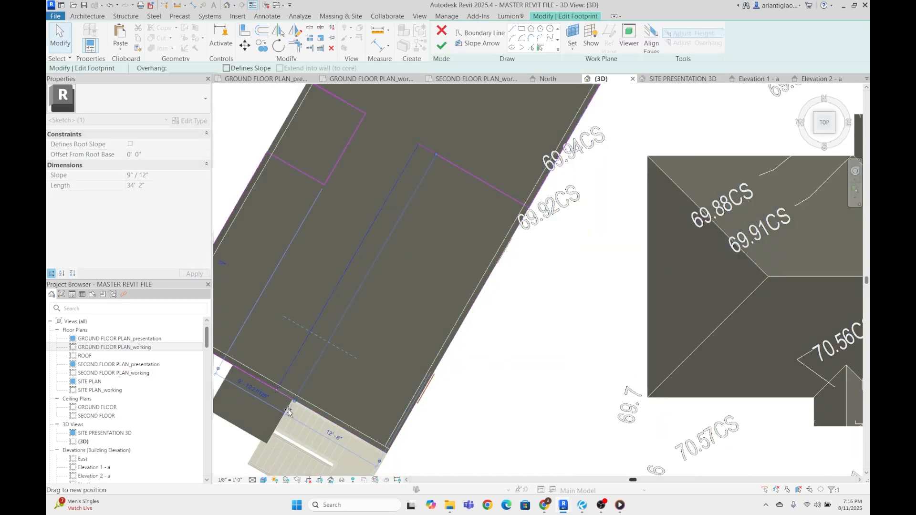
- Edit the profile of the angled building's second-floor long wall below the roof cut-out and check its outline against the roof
click(507, 258)
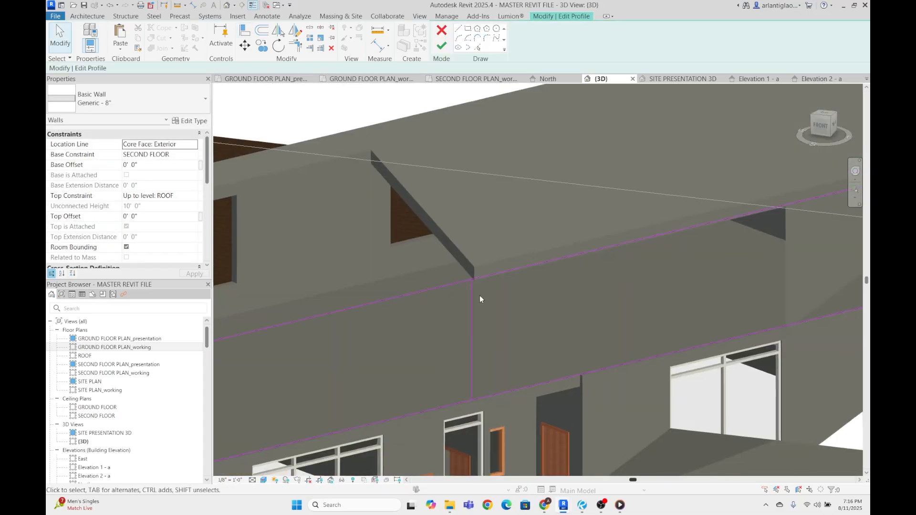
scroll(481, 299, down, 4)
scroll(535, 359, down, 4)
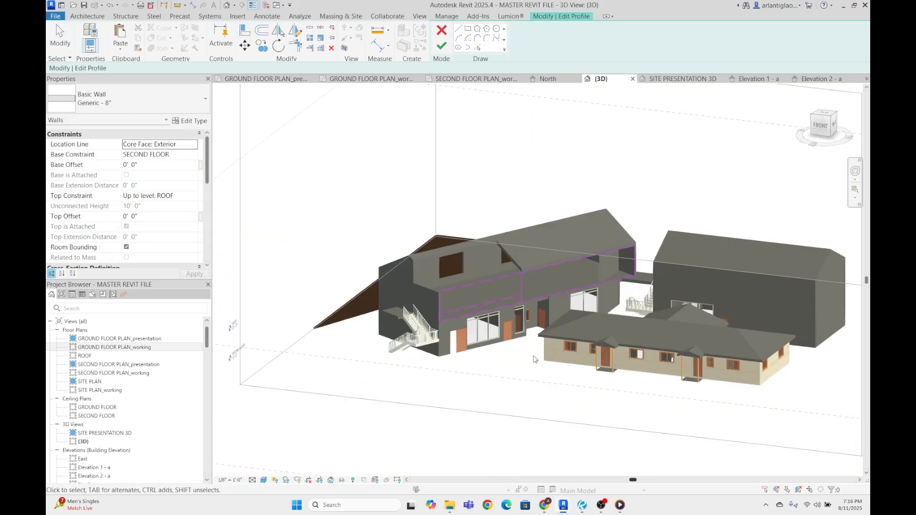
shift+middle_drag(535, 359, 602, 331)
- Sketch an L-shaped line on the second-floor end wall's profile, rising from the stair landing's edge and running horizontally to the far end
scroll(602, 331, up, 7)
scroll(603, 331, down, 4)
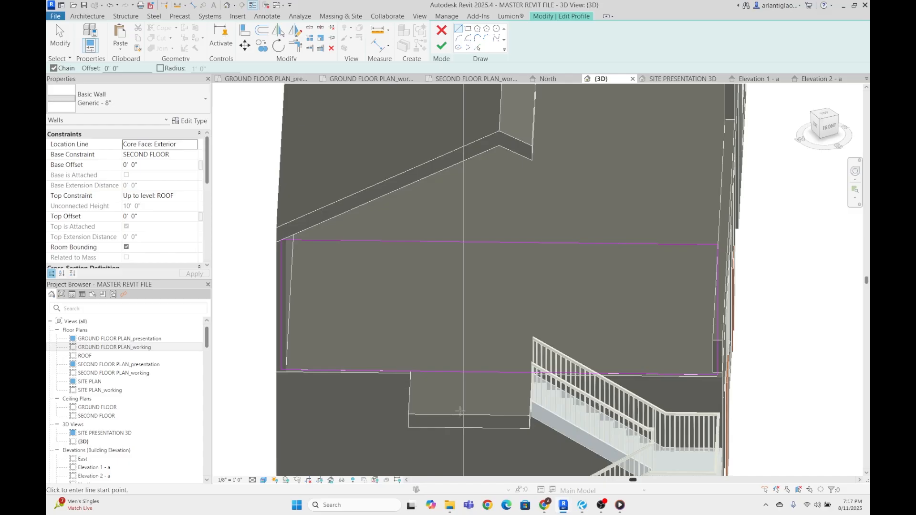
click(410, 372)
click(410, 265)
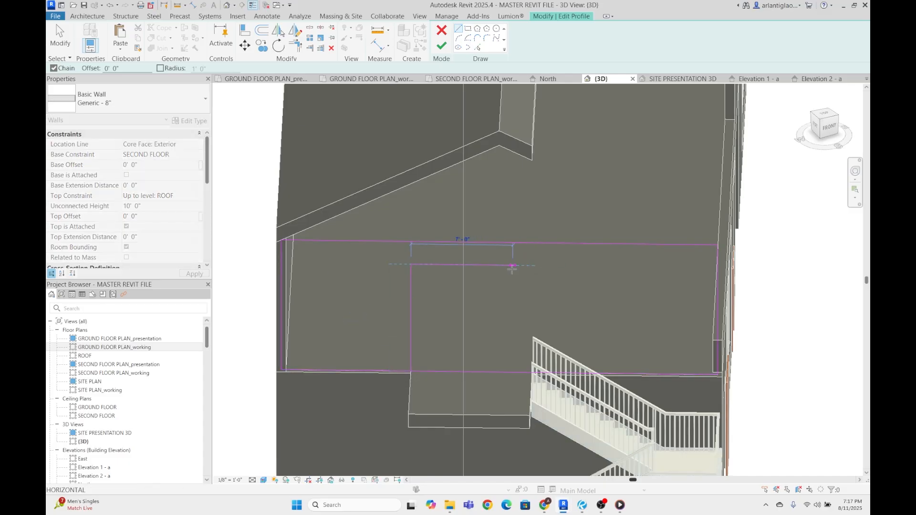
click(717, 336)
- Edit the angled building's Generic - 12" roof footprint and start a boundary line for another cut-out
shift+middle_drag(676, 327, 513, 250)
scroll(513, 249, down, 4)
mouse_move(513, 334)
shift+middle_down()
mouse_move(501, 380)
mouse_move(578, 362)
shift+middle_up()
scroll(579, 334, up, 5)
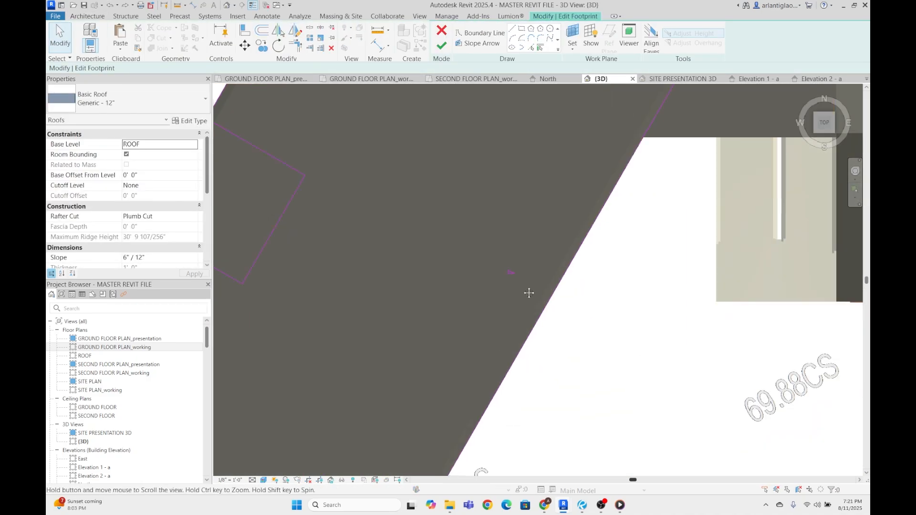
click(512, 29)
click(437, 284)
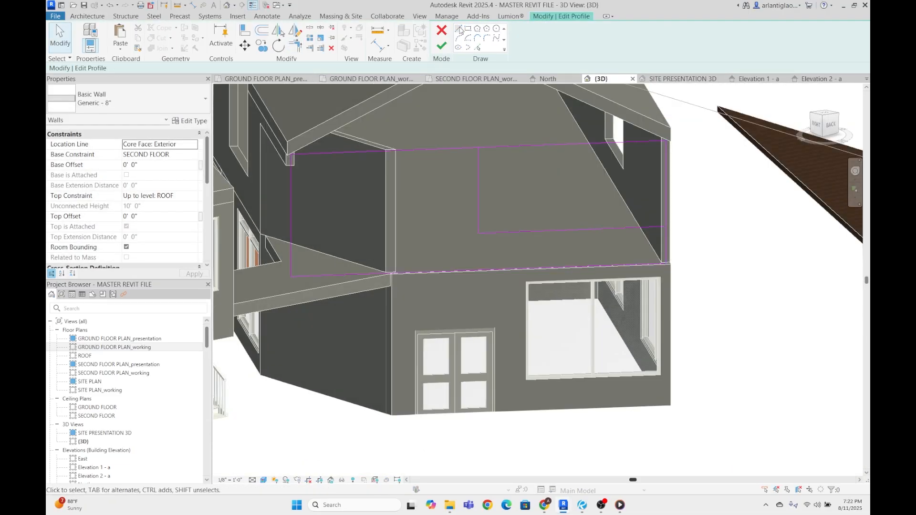
- Split the end wall's profile line at its opening and pick the second ground-floor window's edge for the long wall's next notch
key(s)
key(l)
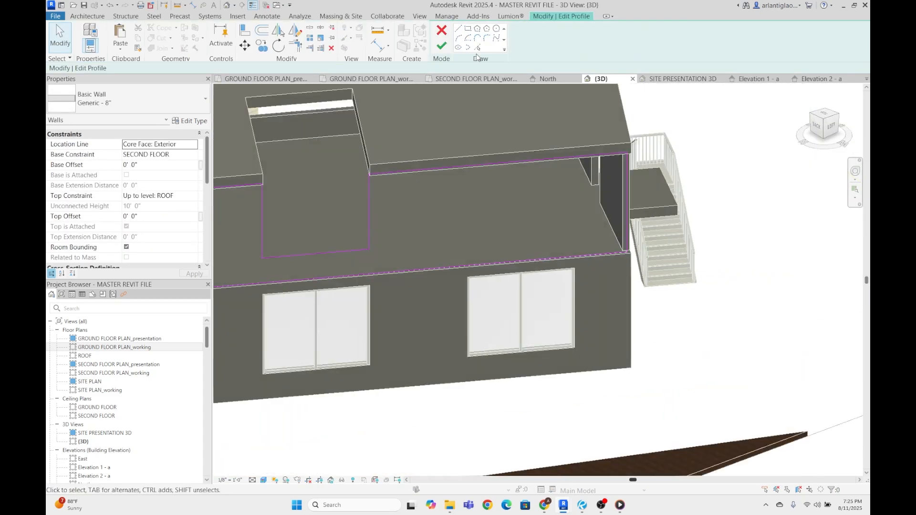
click(574, 274)
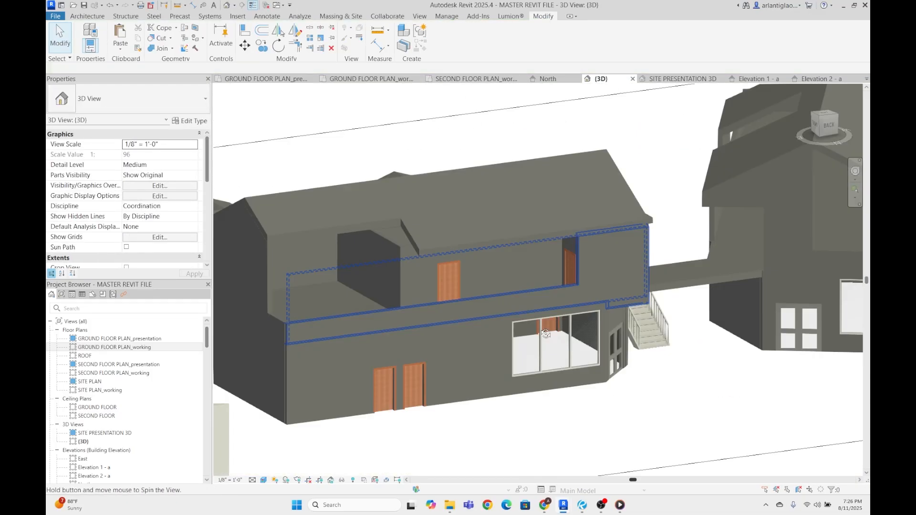
- Trim the second-floor wall opening's profile lines on the building with paired brown doors and finish the wall profile edits
click(353, 428)
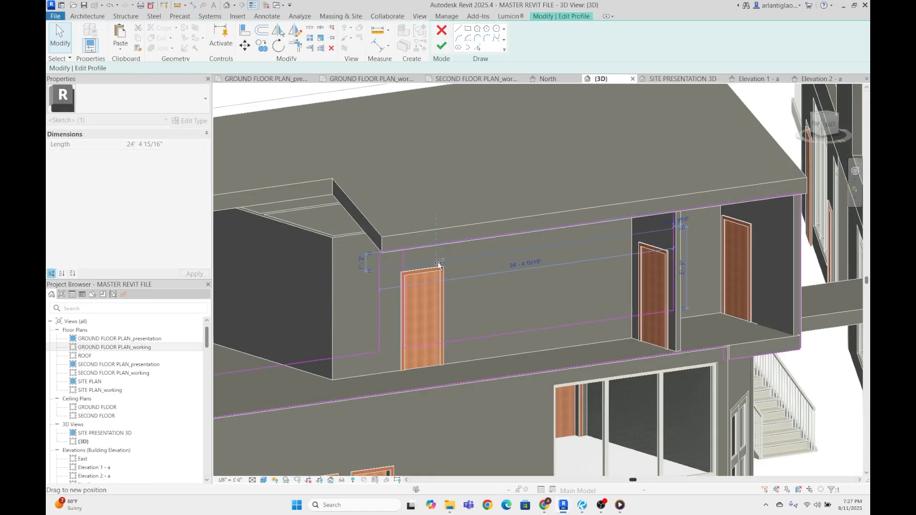
key(t)
key(r)
click(673, 244)
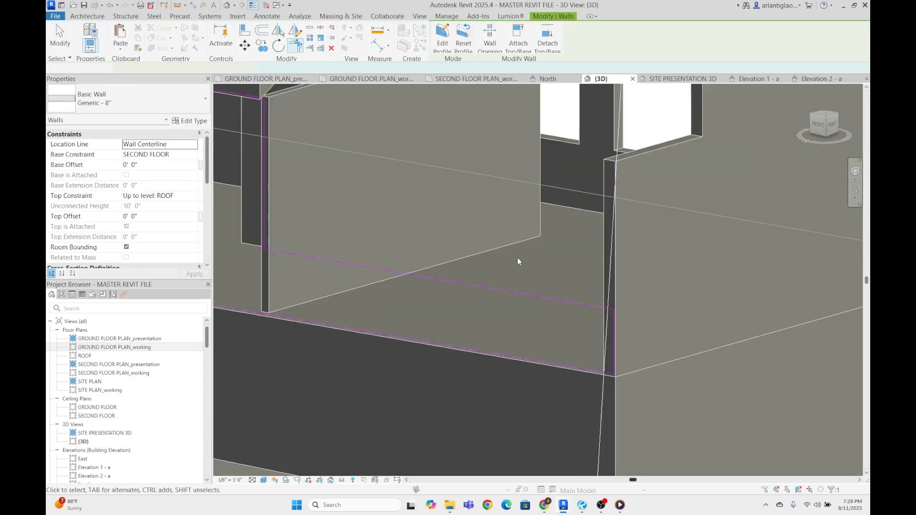
click(440, 46)
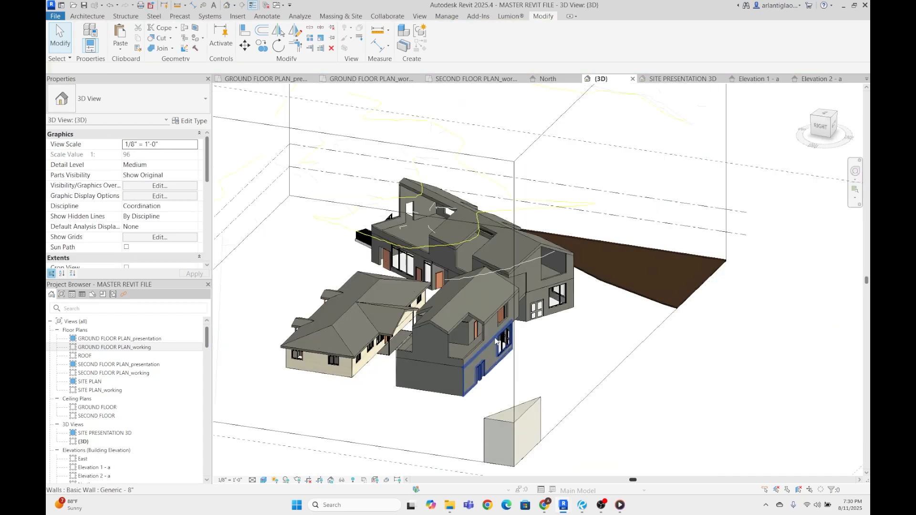
shift+middle_drag(428, 166, 583, 346)
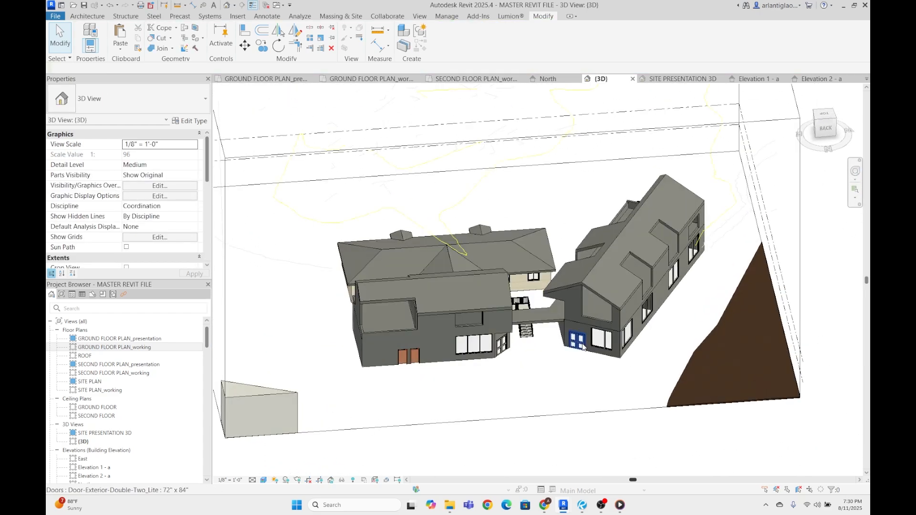
- Examine the second-floor bridge slab between the angled building and the Office building in 3D from several sides
key(Caps_Lock)
middle_drag(407, 352, 592, 341)
scroll(498, 322, up, 1)
scroll(588, 338, up, 5)
click(589, 338)
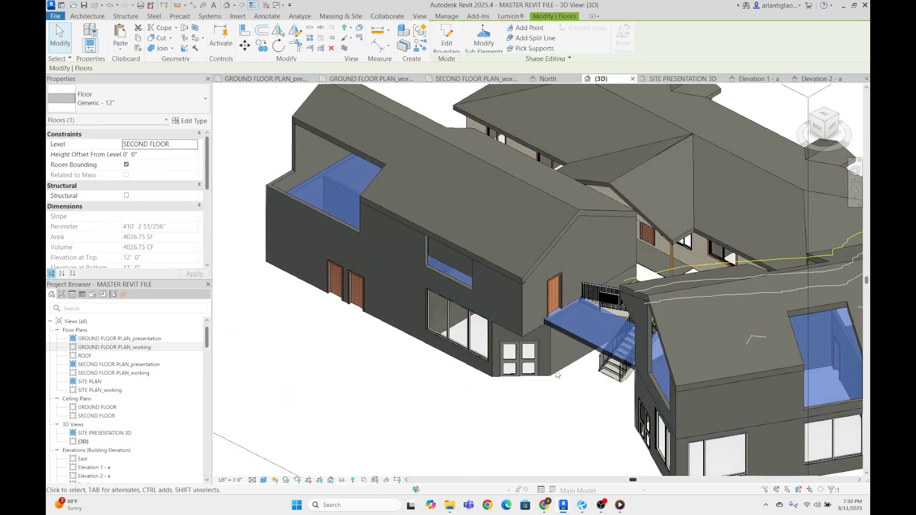
click(556, 374)
shift+middle_drag(578, 328, 668, 300)
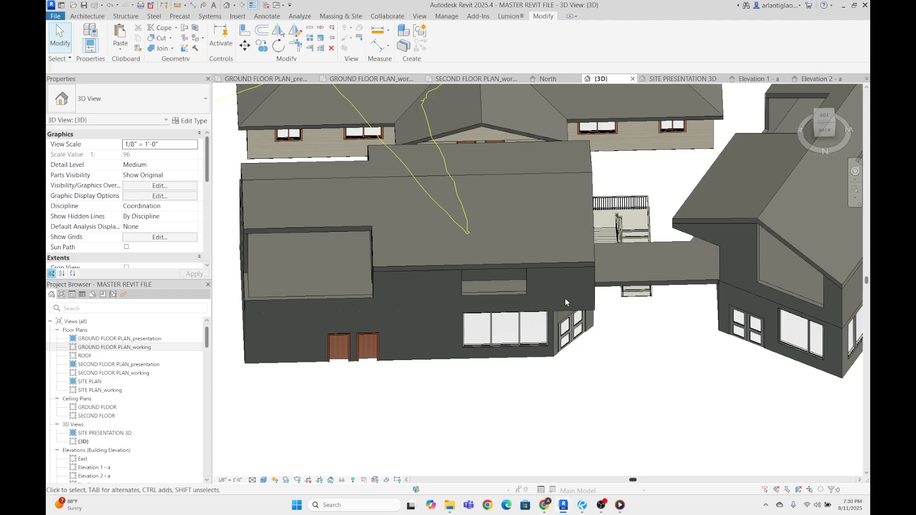
scroll(565, 298, down, 5)
scroll(716, 273, up, 5)
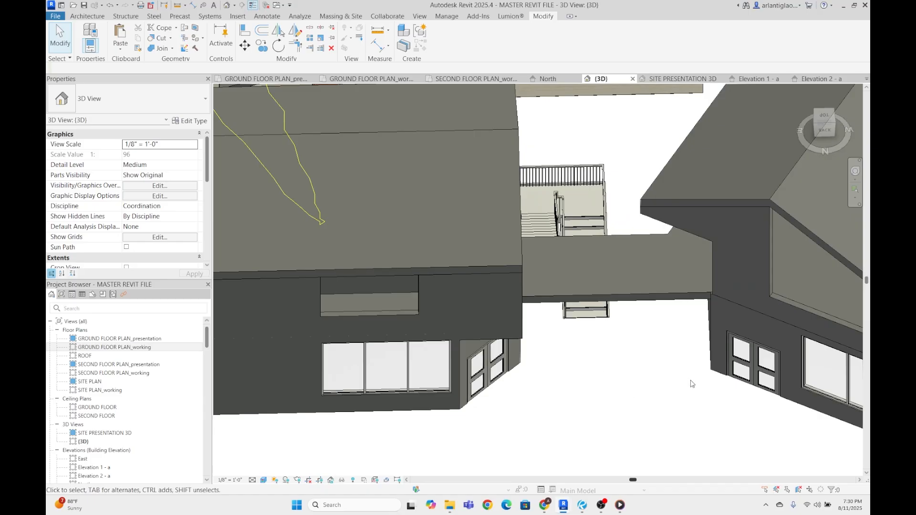
middle_drag(687, 377, 614, 373)
shift+middle_drag(574, 286, 105, 110)
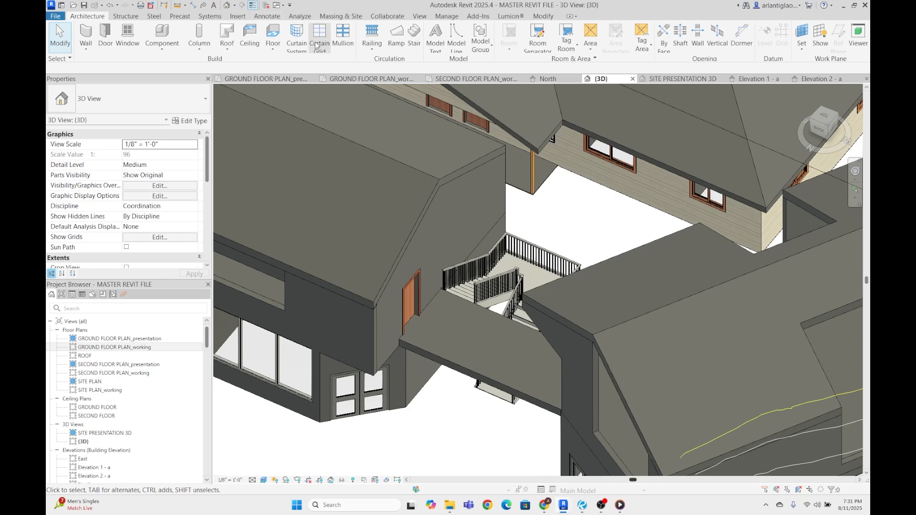
- Start a Handrail - Rectangular railing and pick the bridge slab's long outer edge, opposite the stair, as its path
click(370, 28)
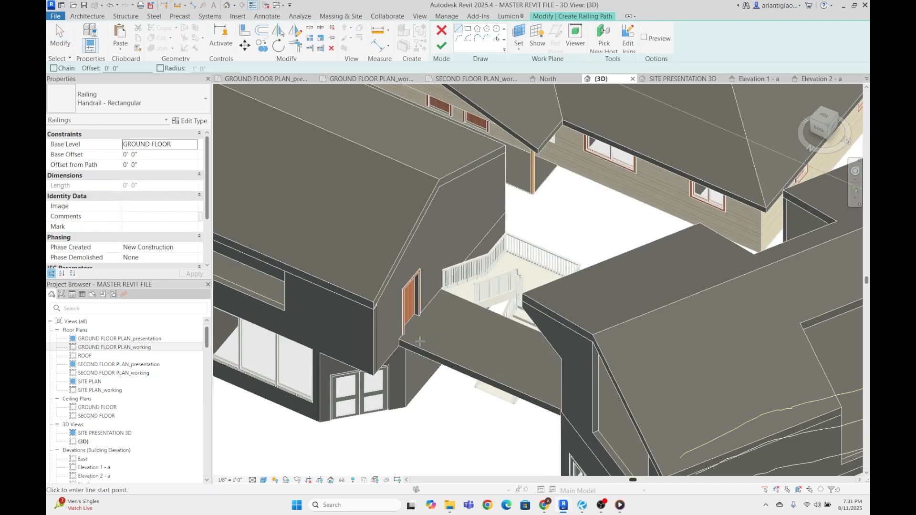
scroll(419, 341, up, 2)
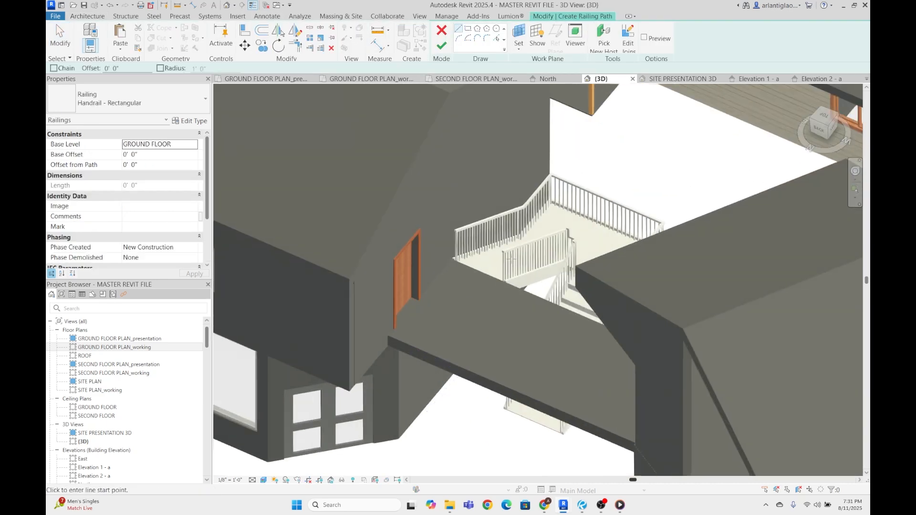
click(496, 38)
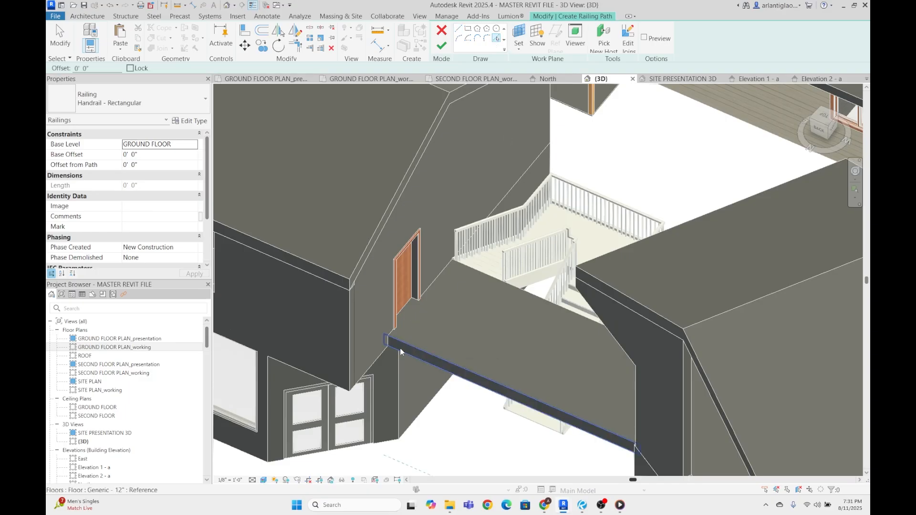
scroll(401, 351, up, 1)
click(407, 333)
scroll(407, 334, down, 2)
scroll(418, 288, up, 1)
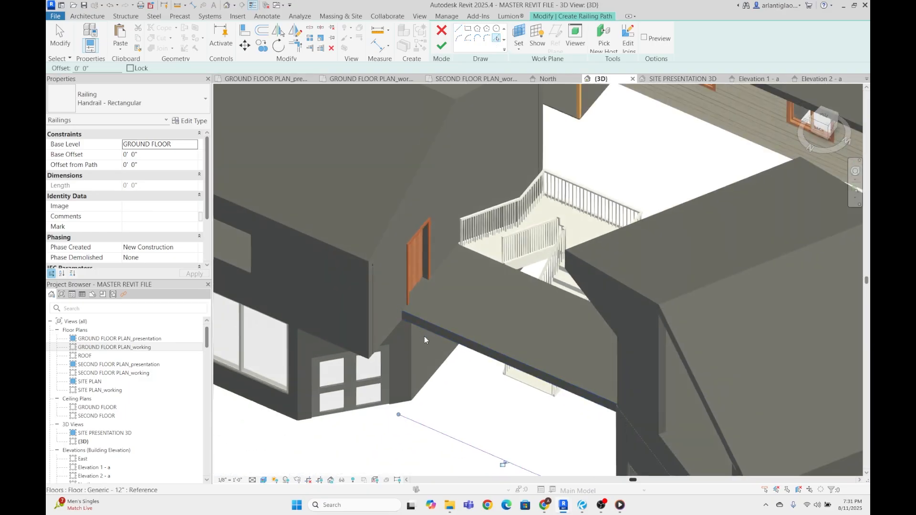
scroll(425, 336, down, 2)
shift+middle_drag(461, 384, 556, 391)
scroll(678, 251, up, 3)
key(Escape)
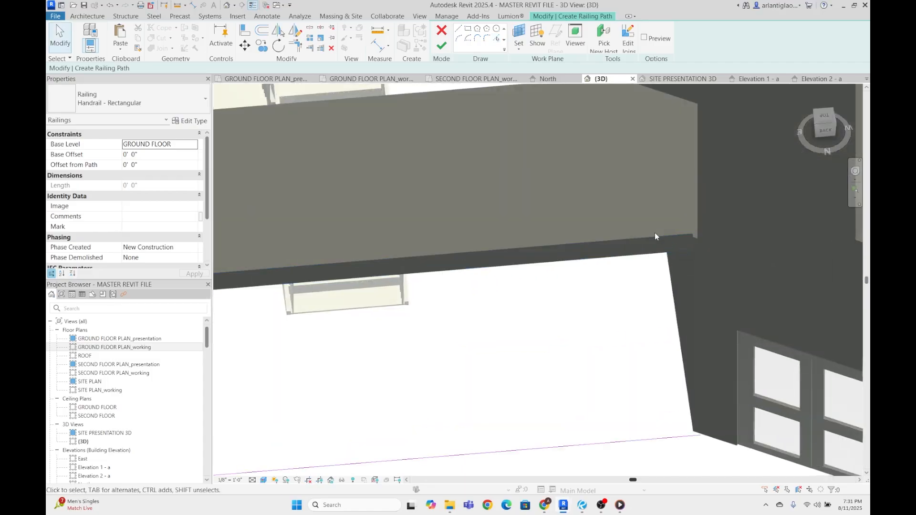
scroll(594, 267, down, 4)
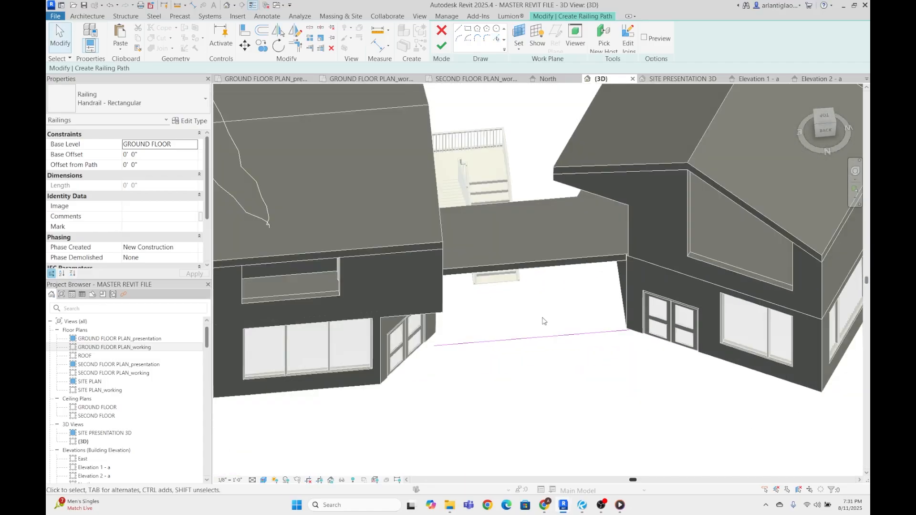
scroll(542, 321, up, 3)
- Set the bridge railing's base level to SECOND FLOOR and finish the railing
click(195, 145)
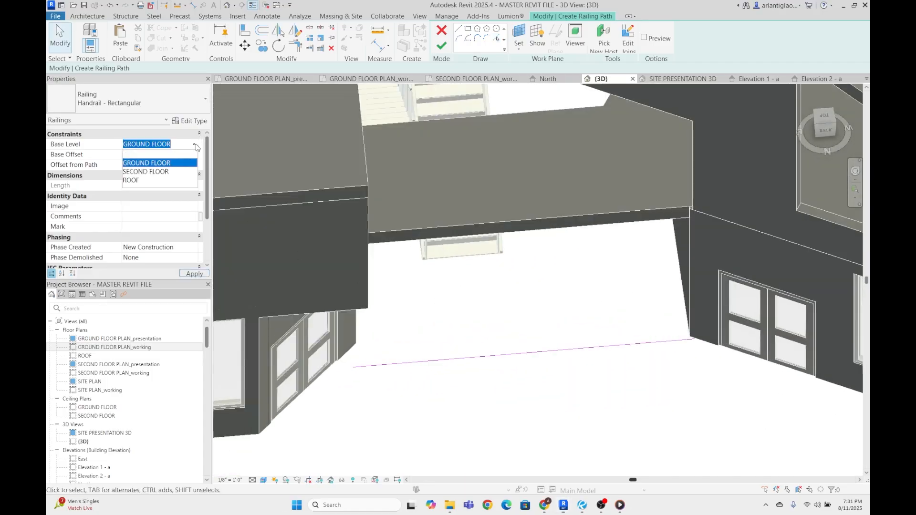
click(165, 172)
click(207, 274)
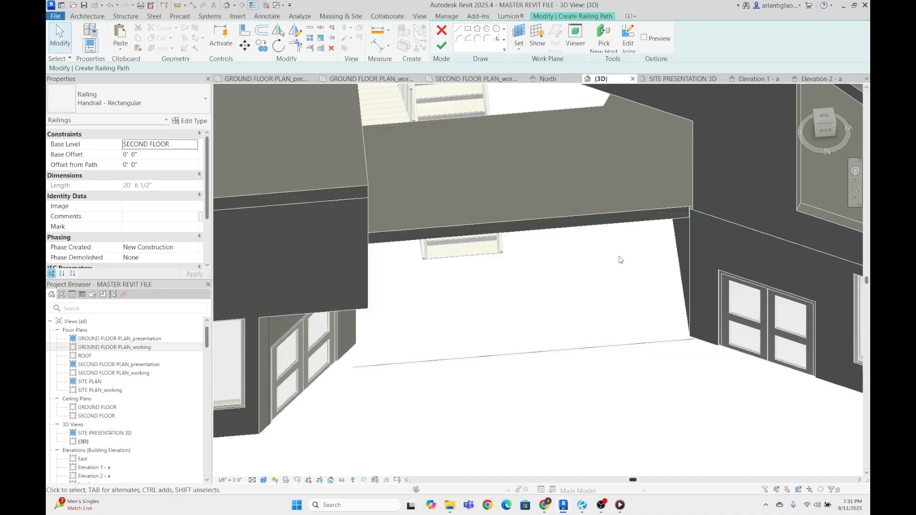
click(443, 46)
click(563, 349)
- Start a Generic - 12" roof by footprint on the ROOF level for the bridge, with boundary lines picked from existing edges
shift+middle_drag(562, 349, 547, 243)
scroll(548, 244, down, 3)
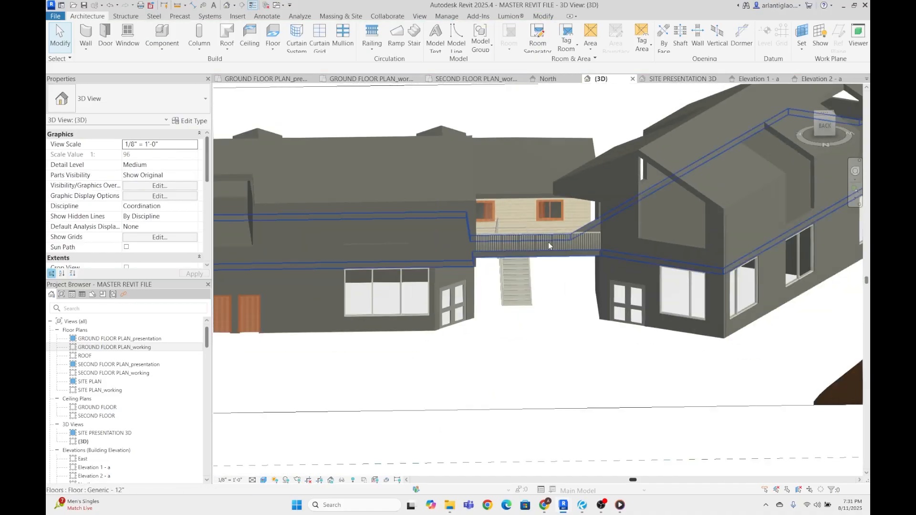
shift+middle_drag(551, 292, 530, 376)
scroll(564, 251, down, 2)
scroll(547, 241, up, 4)
shift+middle_drag(547, 242, 571, 292)
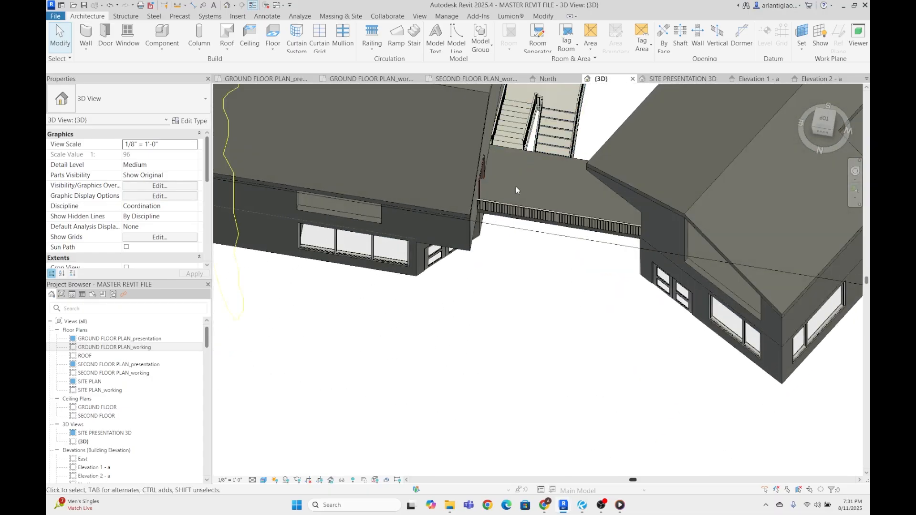
scroll(515, 190, up, 2)
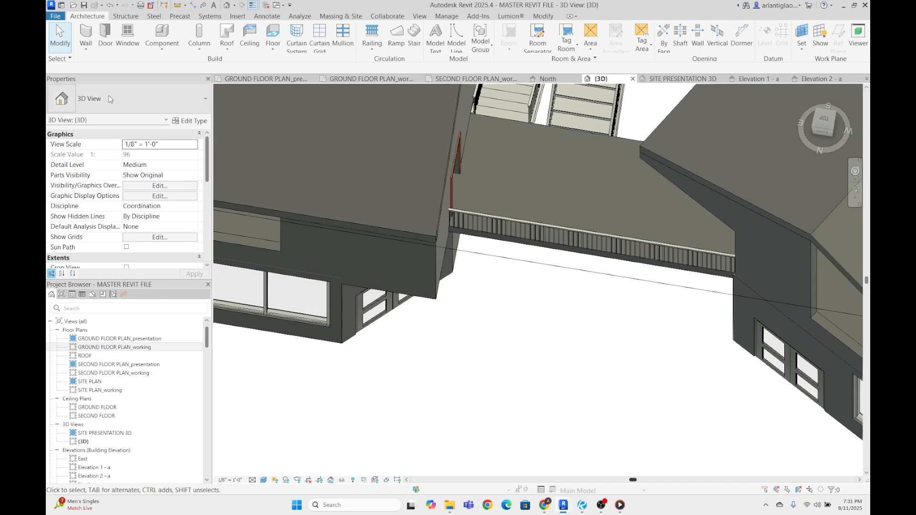
click(233, 49)
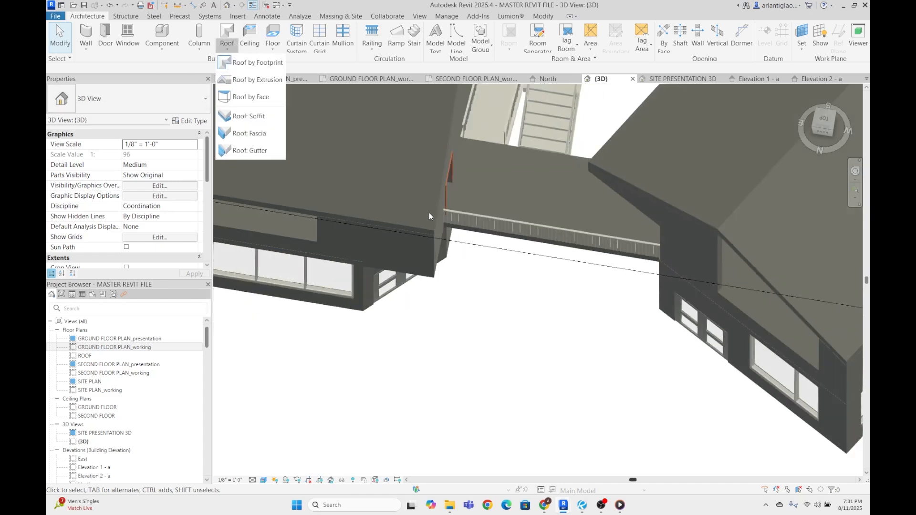
click(242, 64)
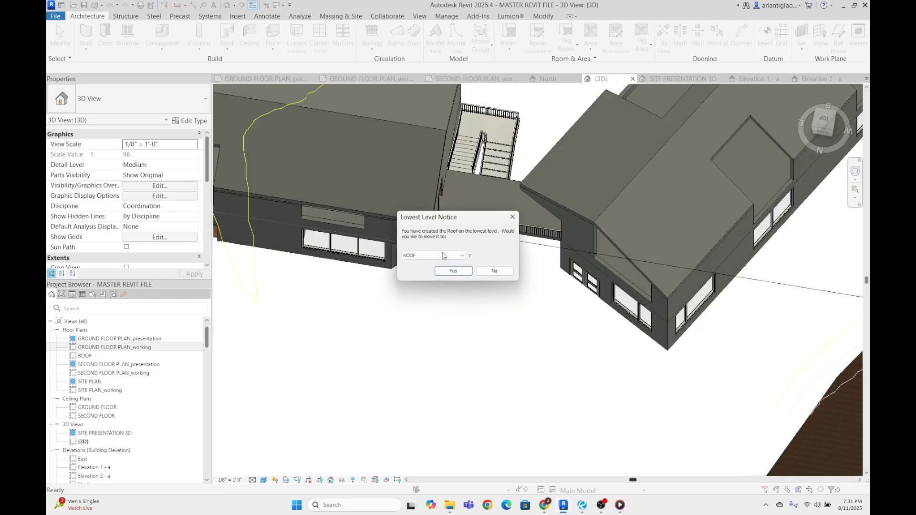
click(453, 271)
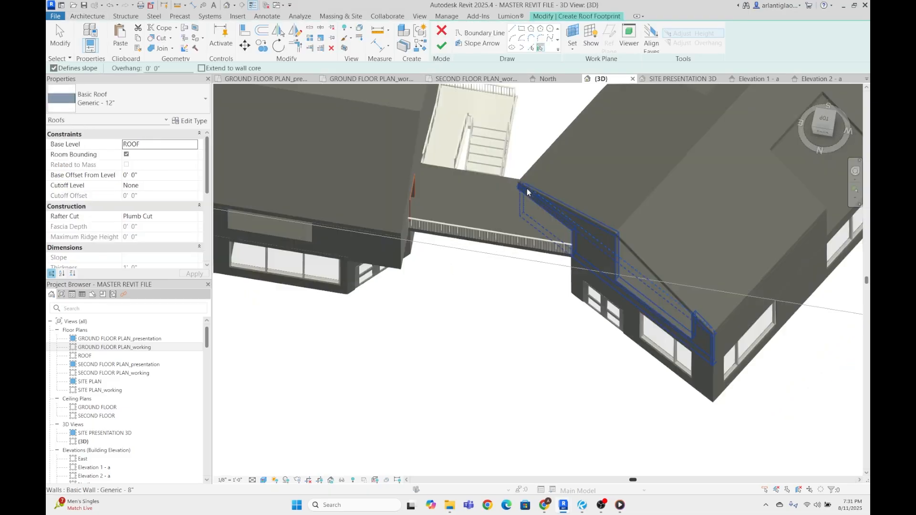
click(530, 49)
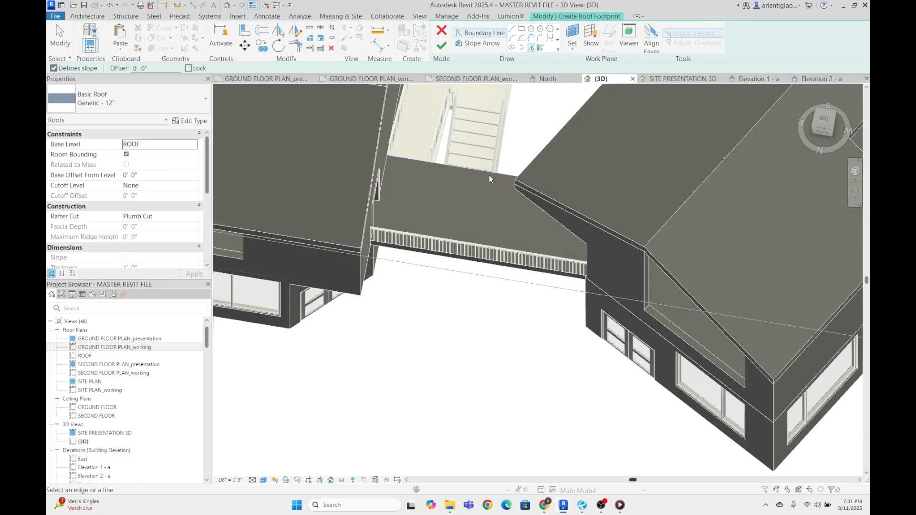
- In the SECOND FLOOR PLAN_working view, pick the bridge's two long edges as boundary lines of the new roof
click(483, 80)
scroll(552, 301, up, 2)
scroll(552, 300, down, 6)
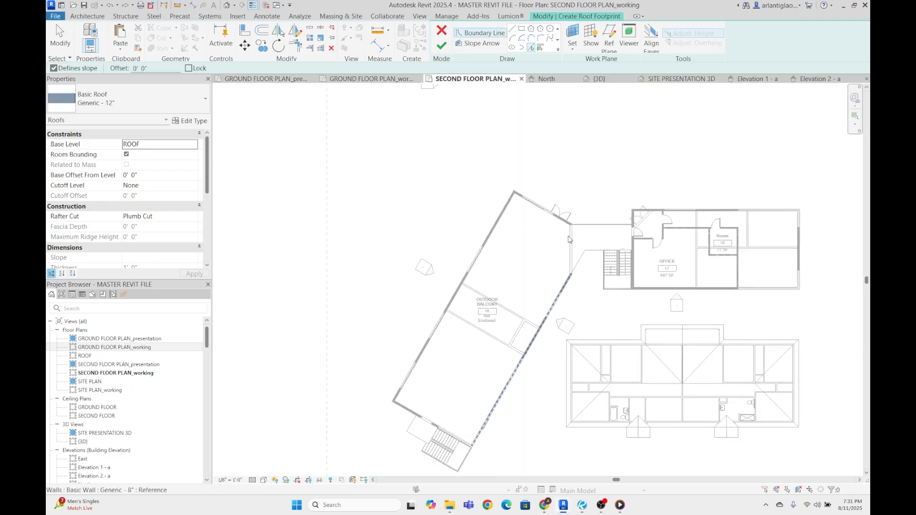
scroll(569, 239, up, 5)
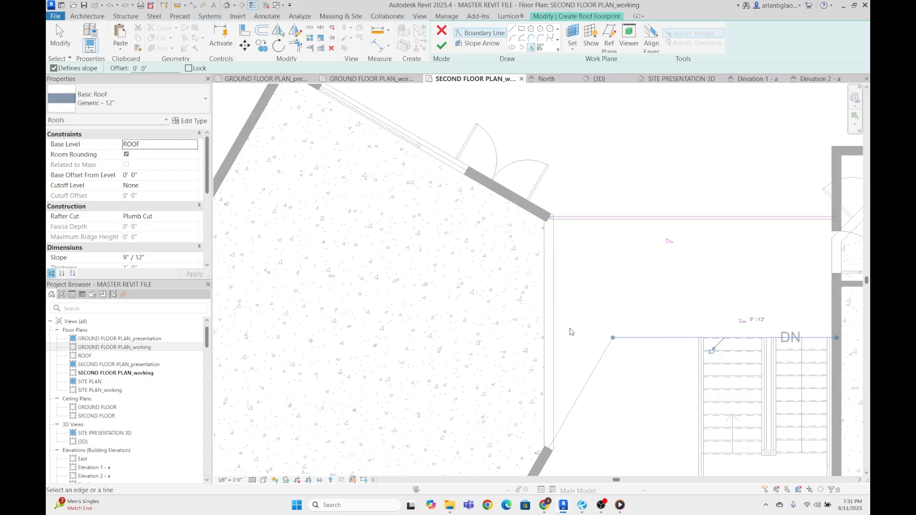
scroll(558, 310, down, 1)
key(Escape)
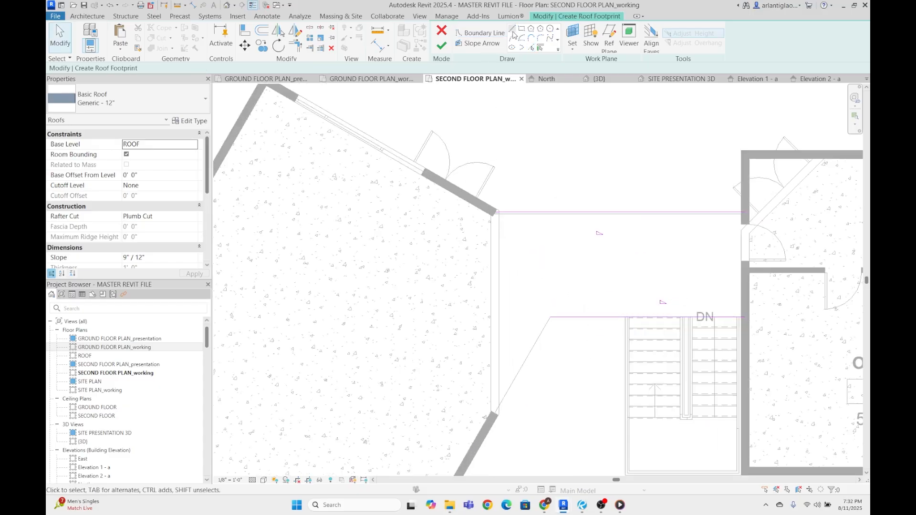
- Add boundary lines without slope at both bridge ends, trim the roof outline into a closed rectangle and finish the roof
click(530, 49)
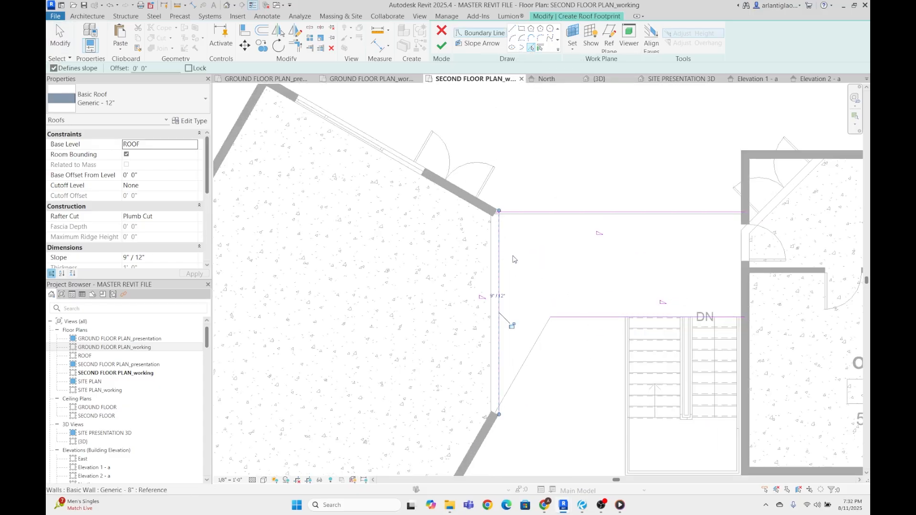
key(Escape)
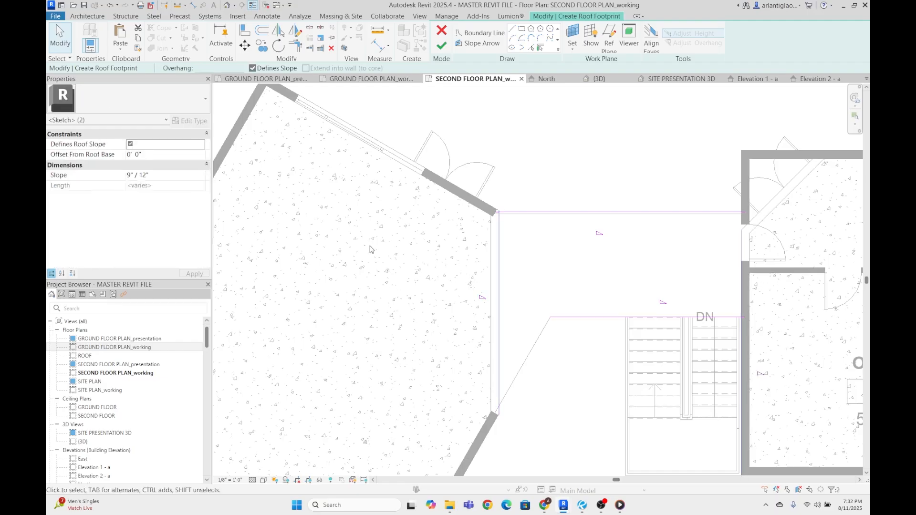
key(Escape)
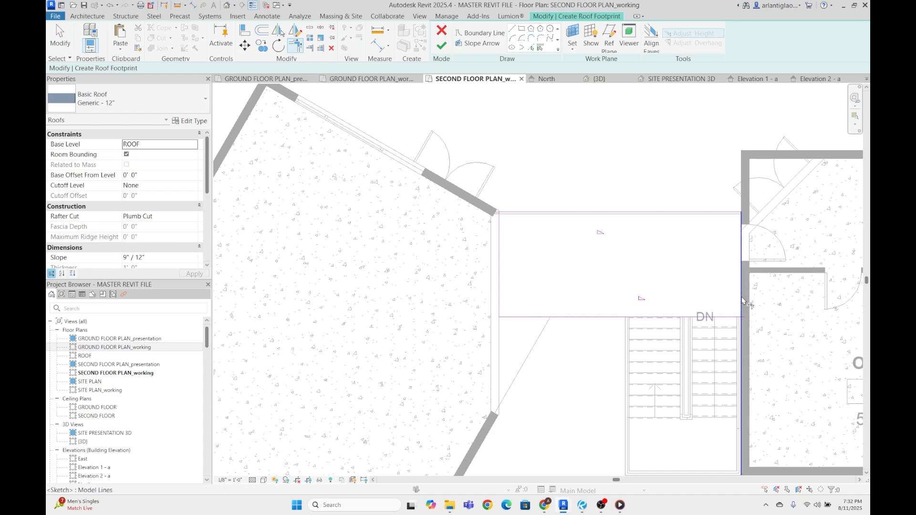
click(442, 46)
- In the 3D view, edit the bridge roof's footprint by shifting its end line into the angled building, and finish the edit
scroll(525, 238, down, 3)
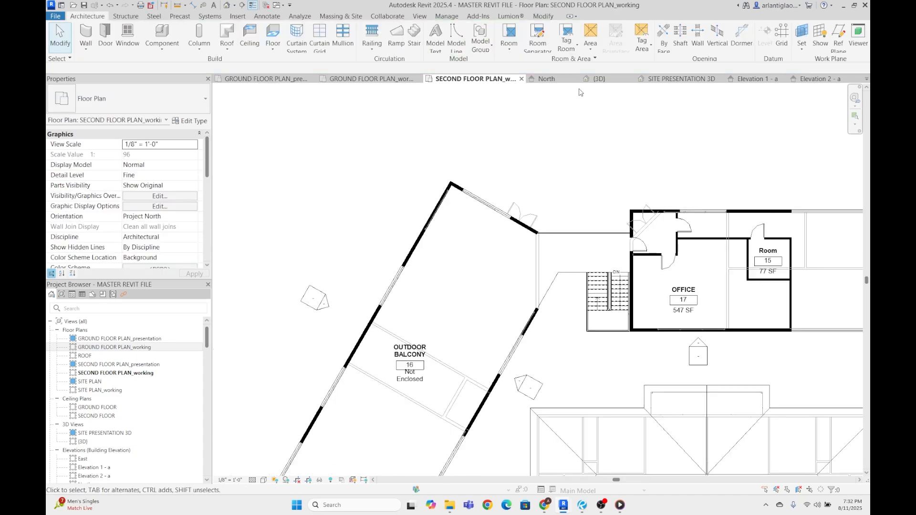
click(596, 79)
shift+middle_drag(529, 321, 579, 90)
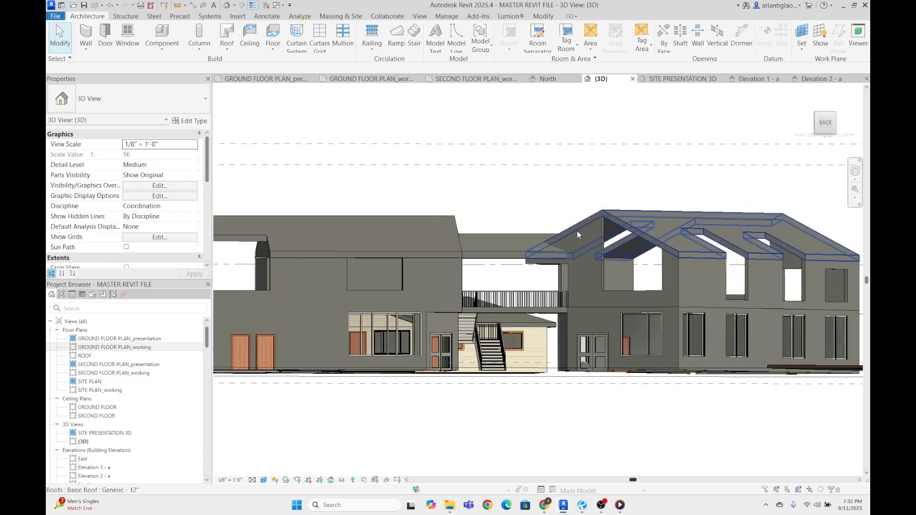
shift+middle_drag(577, 232, 586, 376)
scroll(537, 228, up, 3)
double_click(522, 205)
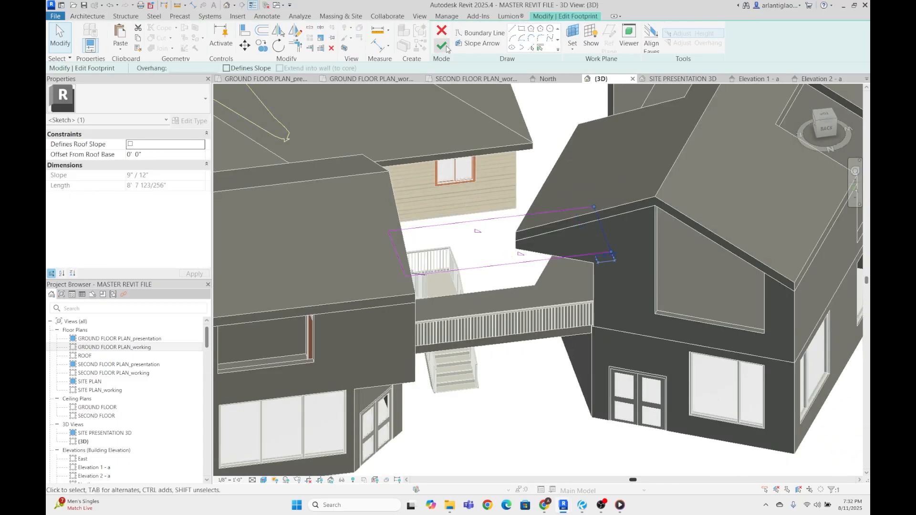
click(442, 46)
- Start another railing along the slab's stair-side and slanted edges, and set its base level to SECOND FLOOR
shift+middle_drag(559, 437, 415, 245)
click(366, 31)
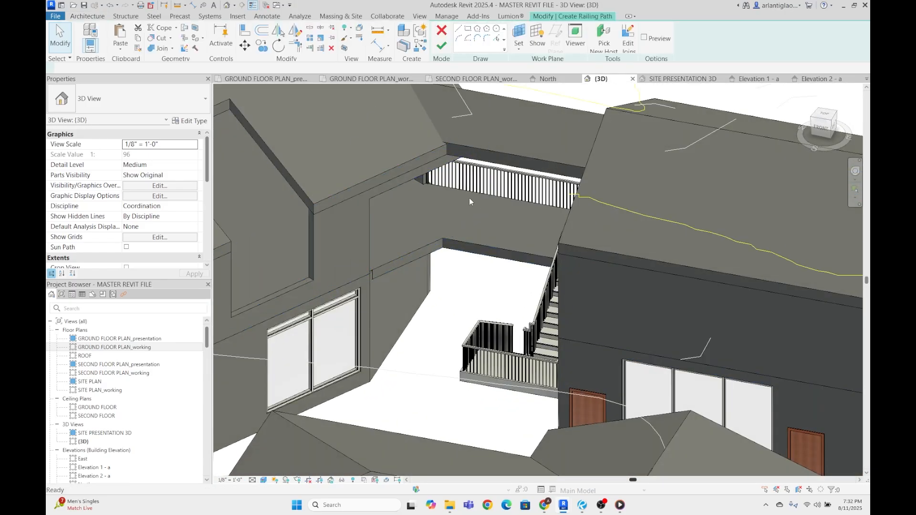
scroll(468, 197, up, 5)
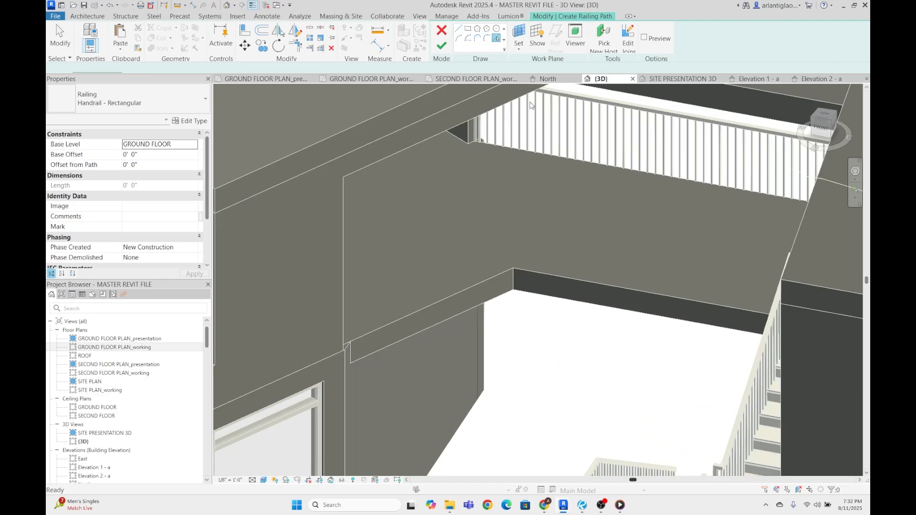
scroll(488, 289, down, 1)
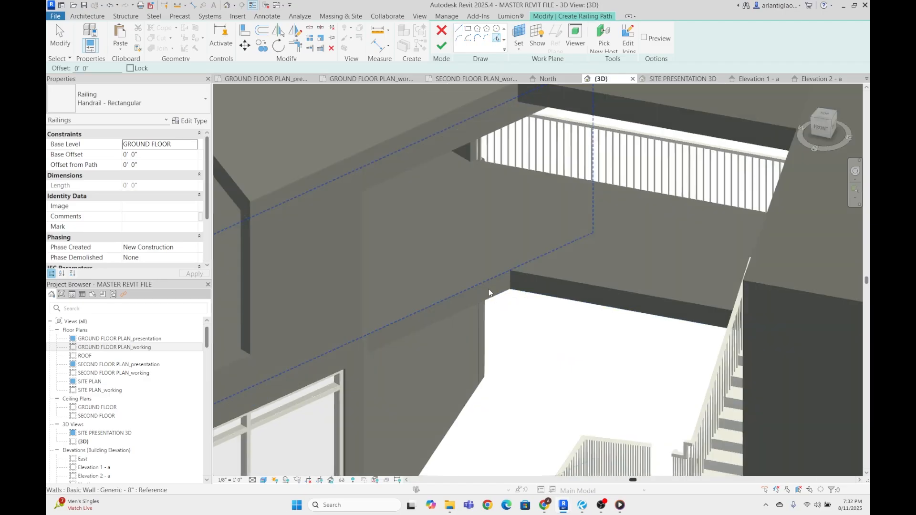
scroll(489, 288, down, 3)
key(Escape)
click(194, 144)
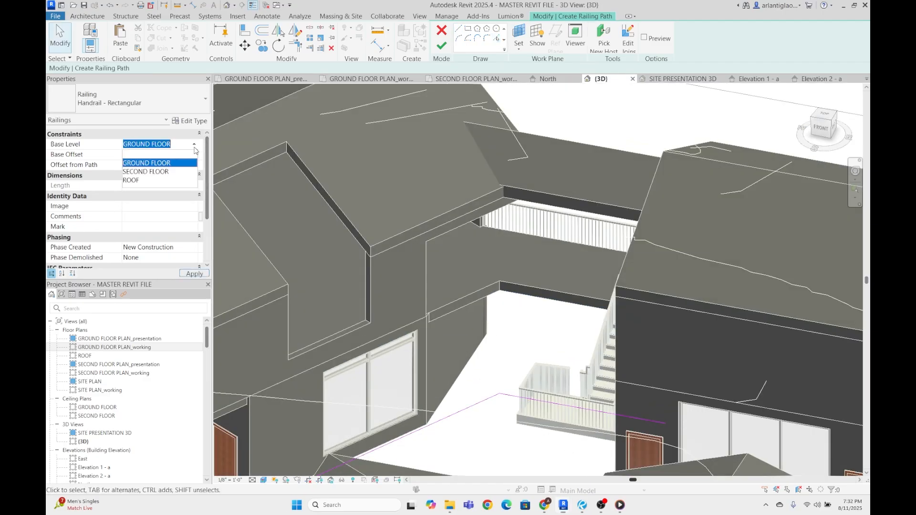
click(157, 171)
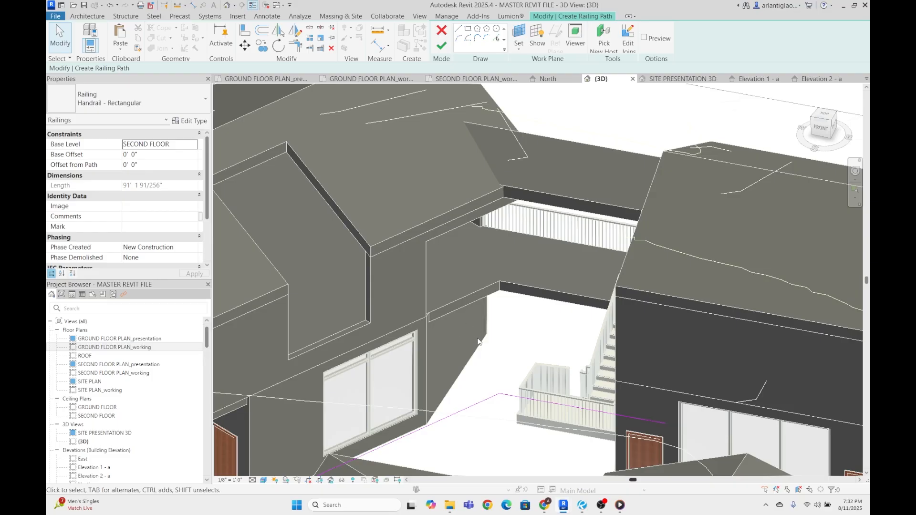
- Shorten the second railing's path lines to the open part of the bridge edge and finish the railing
drag(464, 374, 459, 360)
scroll(462, 329, down, 3)
mouse_move(462, 329)
shift+middle_down()
mouse_move(438, 377)
mouse_move(572, 275)
shift+middle_up()
scroll(438, 374, down, 2)
scroll(444, 353, up, 2)
scroll(429, 358, up, 1)
drag(353, 355, 736, 231)
scroll(553, 281, down, 3)
shift+middle_drag(534, 281, 601, 275)
scroll(602, 275, up, 6)
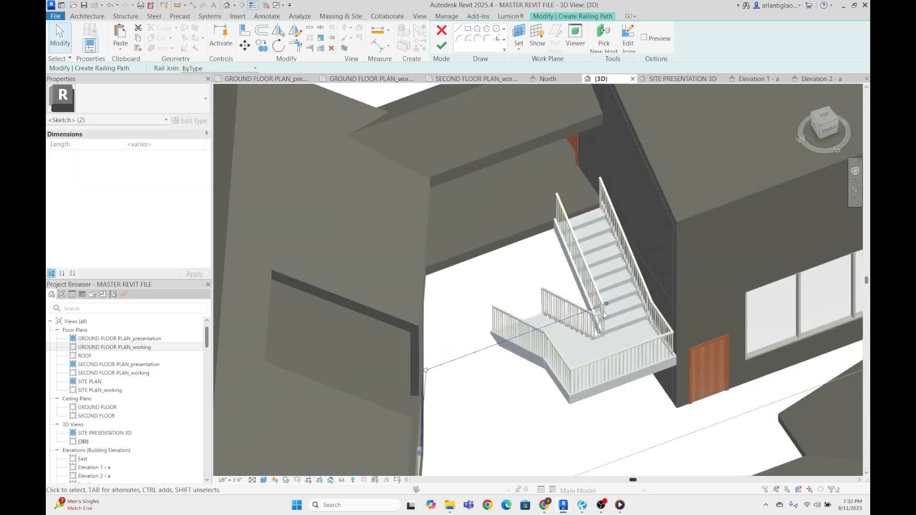
click(442, 45)
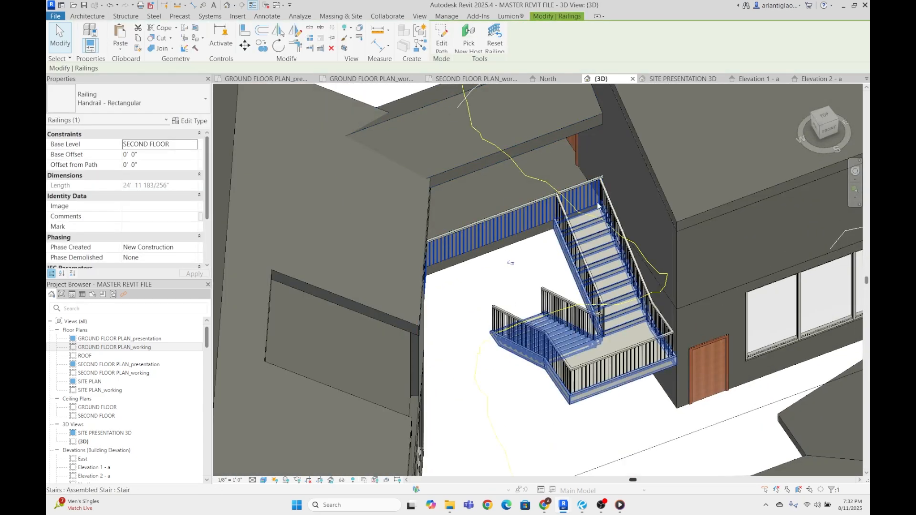
- Reopen the second bridge railing's path, end its line at the stair's near-side railing and finish the edit
scroll(578, 187, up, 3)
double_click(577, 184)
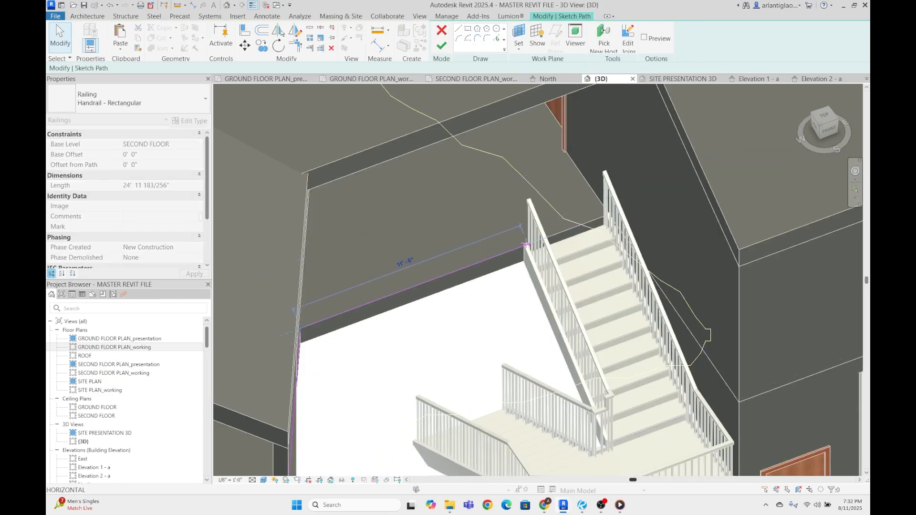
click(443, 37)
key(Escape)
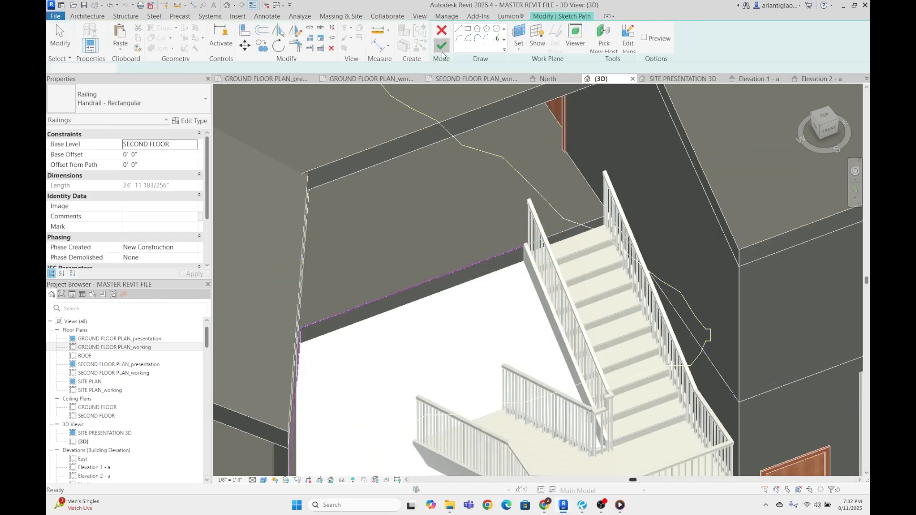
click(441, 51)
click(522, 287)
- Examine the buildings from several sides in 3D, and review the SITE PLAN and both ground floor plans
scroll(539, 310, down, 4)
shift+middle_drag(539, 309, 470, 156)
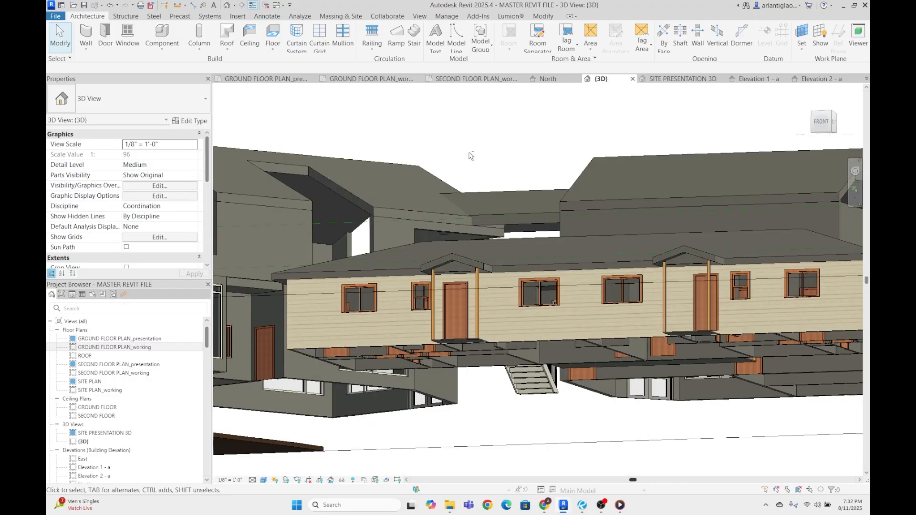
scroll(505, 196, down, 5)
shift+middle_drag(611, 212, 524, 277)
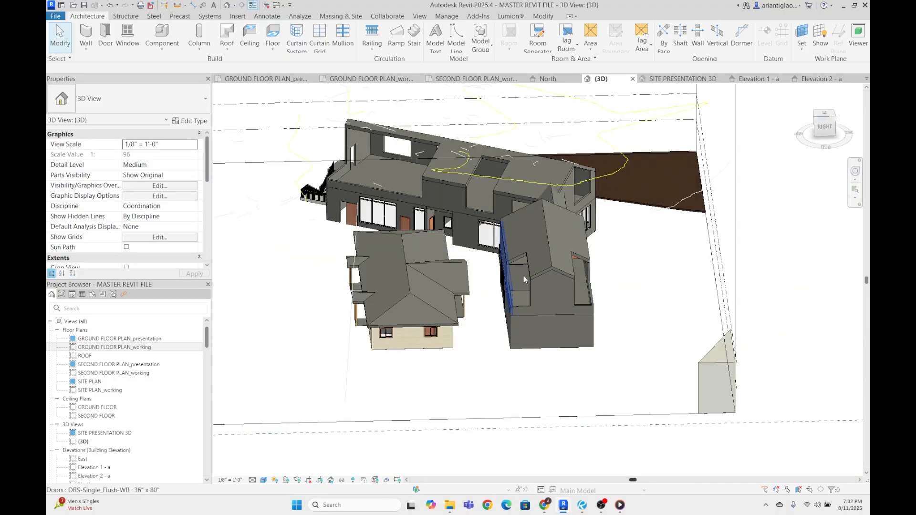
click(385, 77)
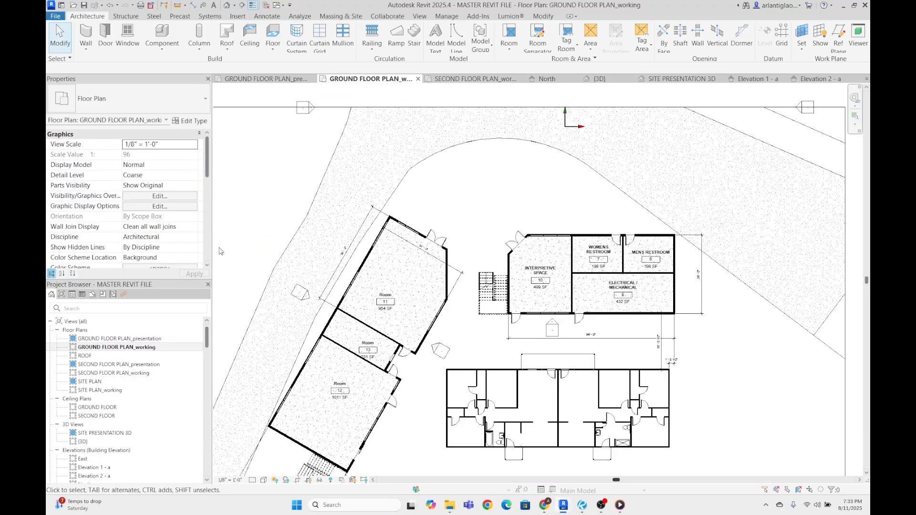
click(90, 381)
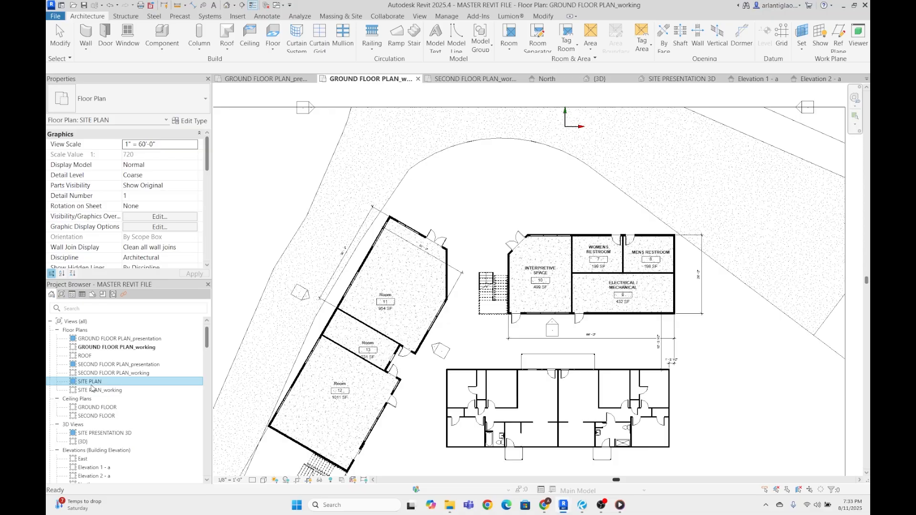
double_click(90, 382)
scroll(549, 230, up, 4)
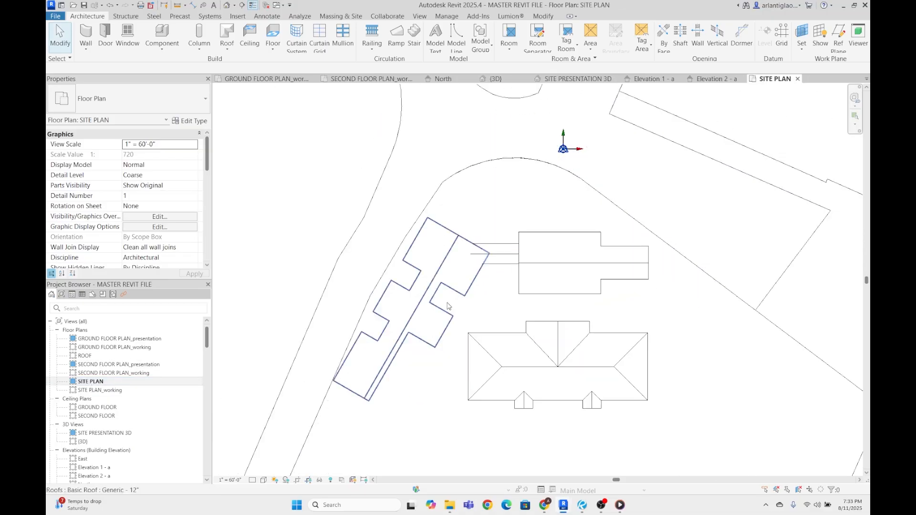
double_click(116, 339)
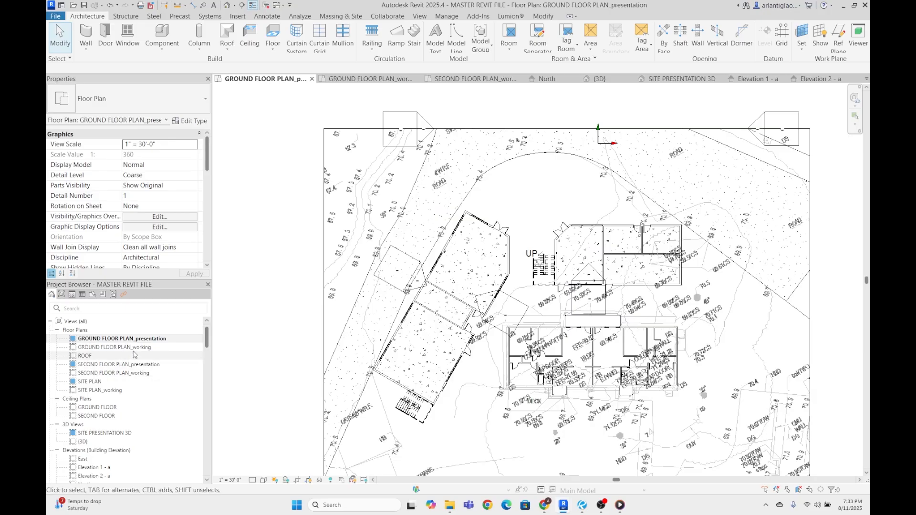
double_click(133, 348)
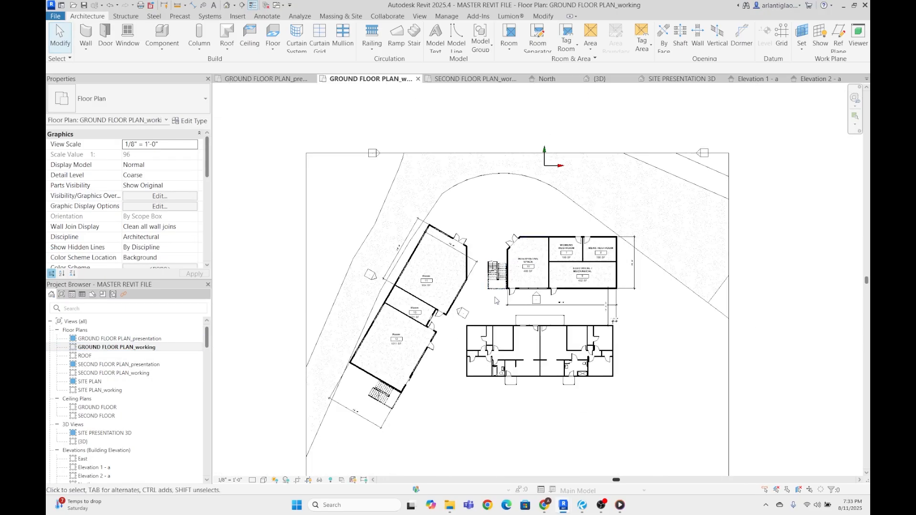
scroll(451, 265, up, 5)
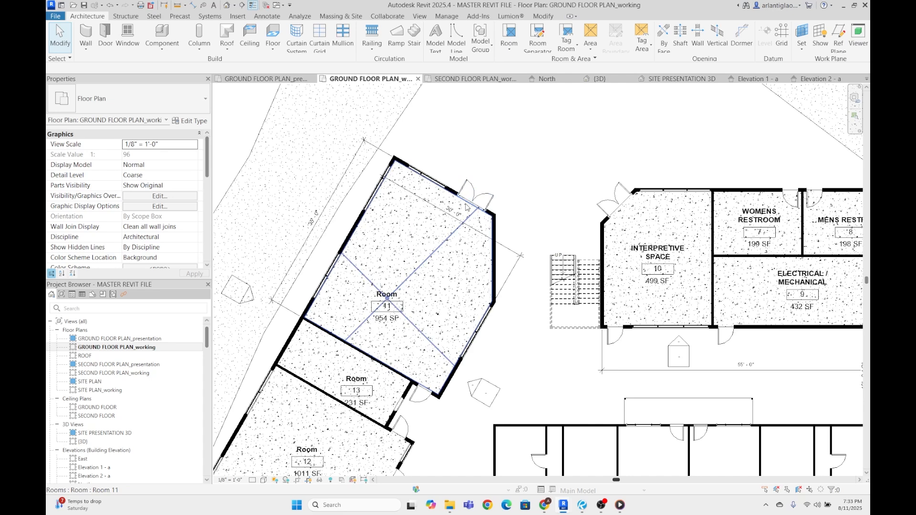
- Open the in-place site model for editing in the ground floor working plan and inspect its road extrusion
click(466, 206)
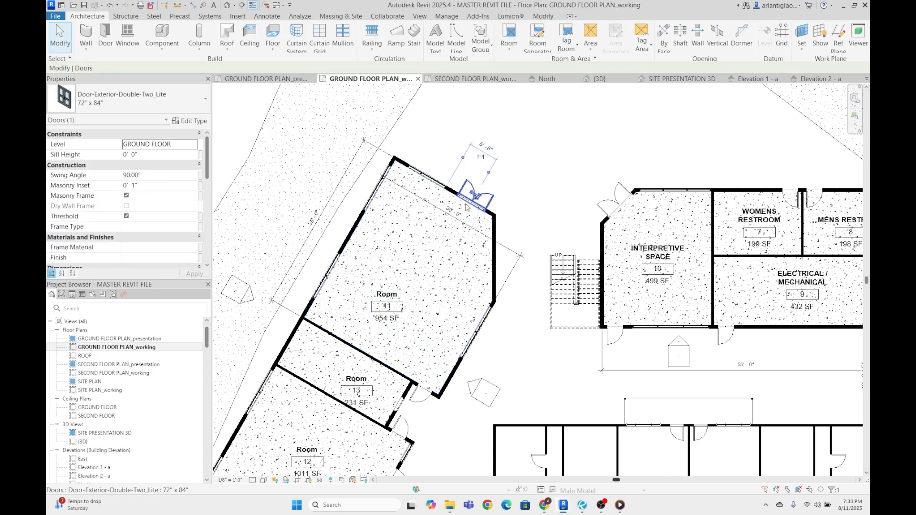
key(Escape)
click(350, 189)
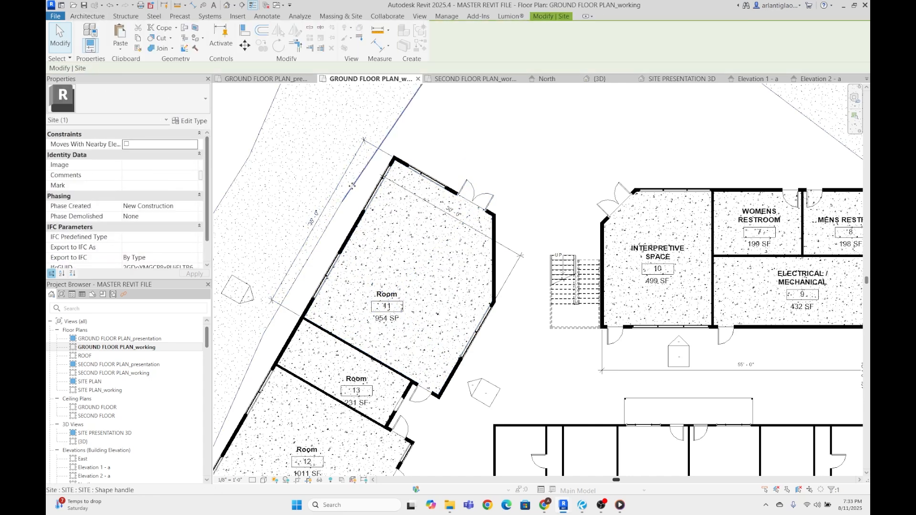
key(Escape)
scroll(351, 189, down, 2)
click(522, 115)
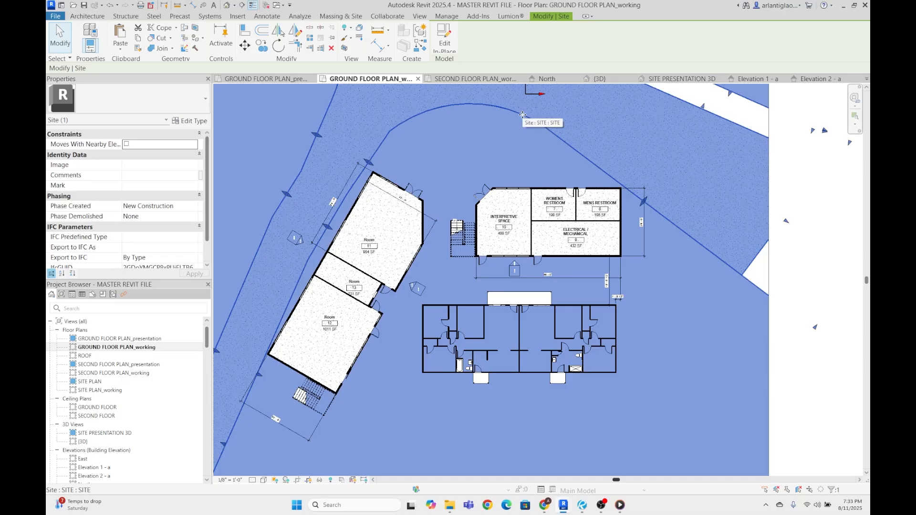
scroll(362, 267, up, 1)
scroll(394, 230, down, 2)
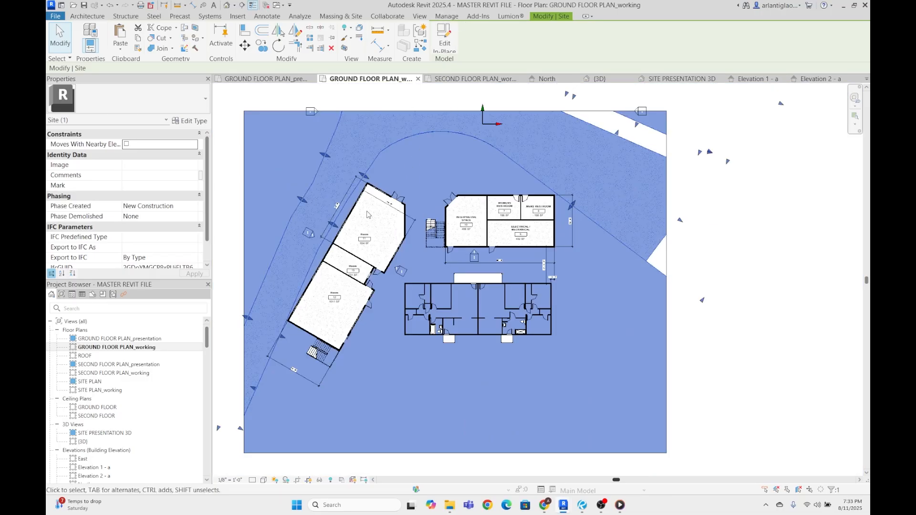
scroll(362, 179, up, 2)
double_click(376, 159)
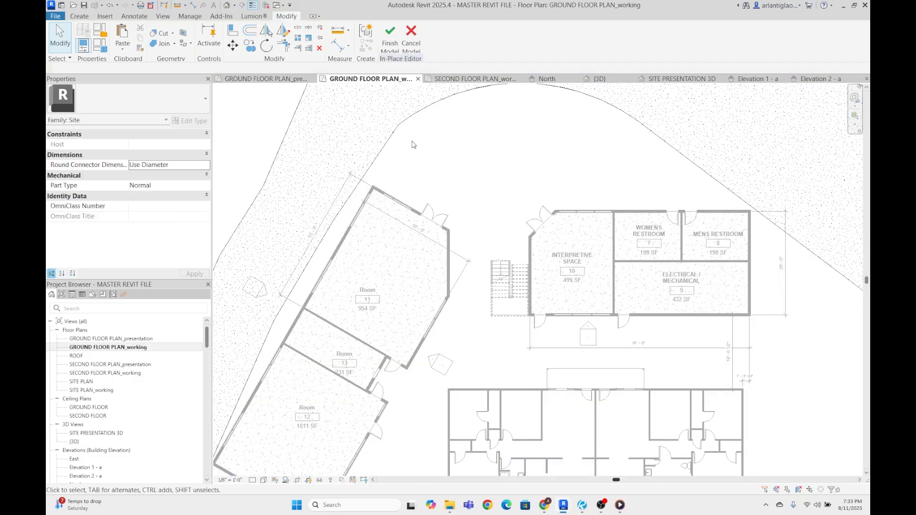
click(378, 159)
scroll(413, 142, down, 2)
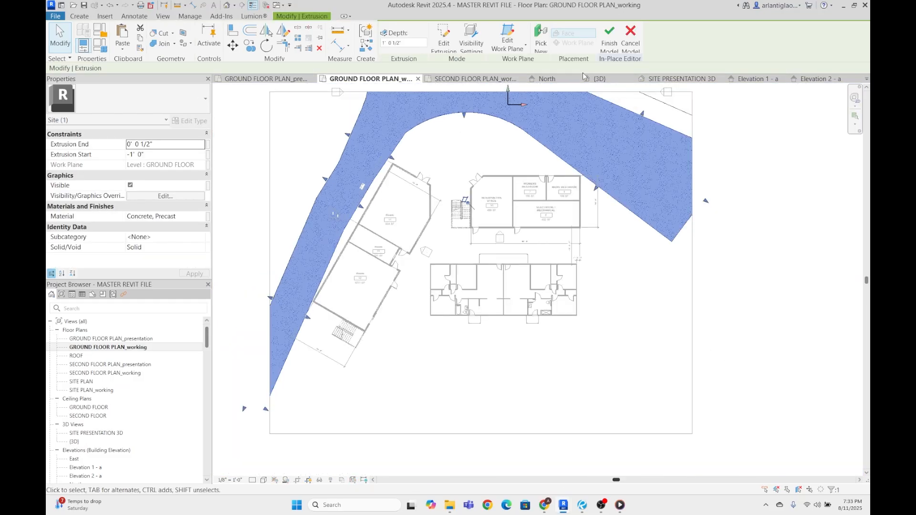
key(Escape)
- Check the site model's extents in 3D, reselect the road extrusion in the ground floor working plan and finish the model
click(600, 78)
scroll(603, 248, down, 2)
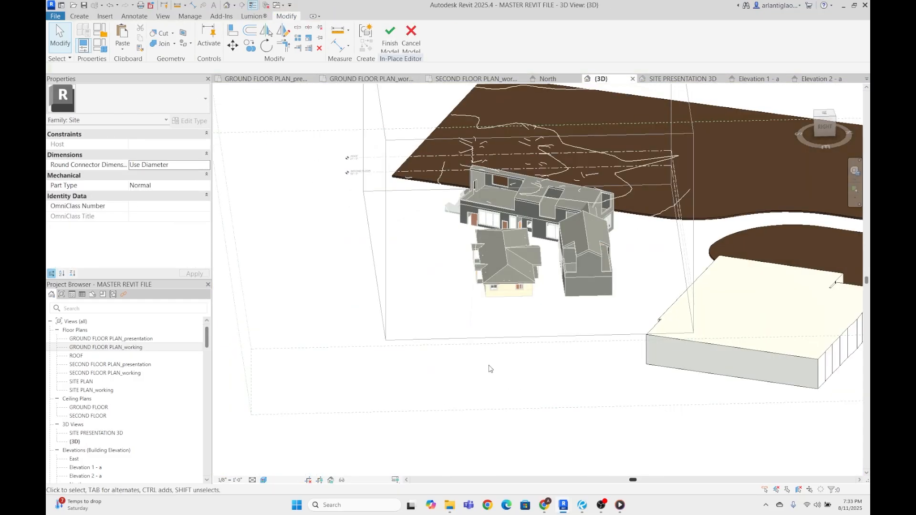
scroll(451, 281, down, 2)
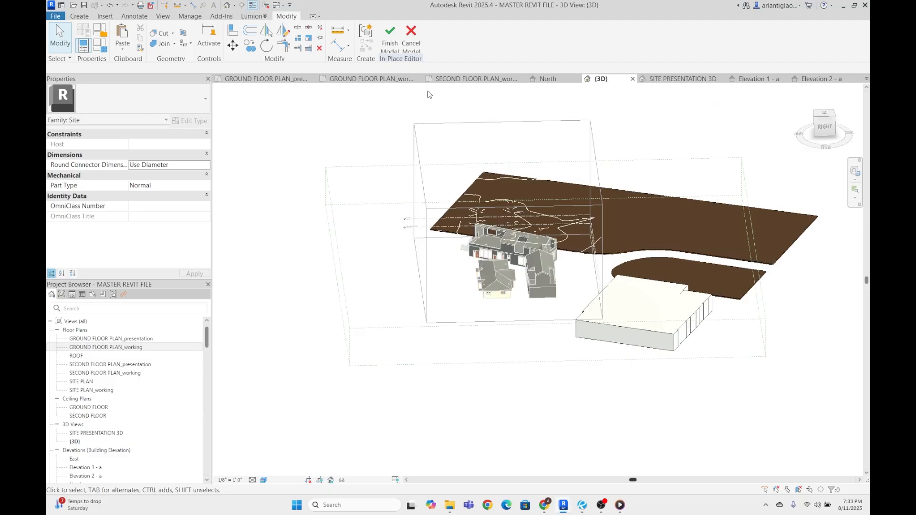
click(546, 79)
click(370, 79)
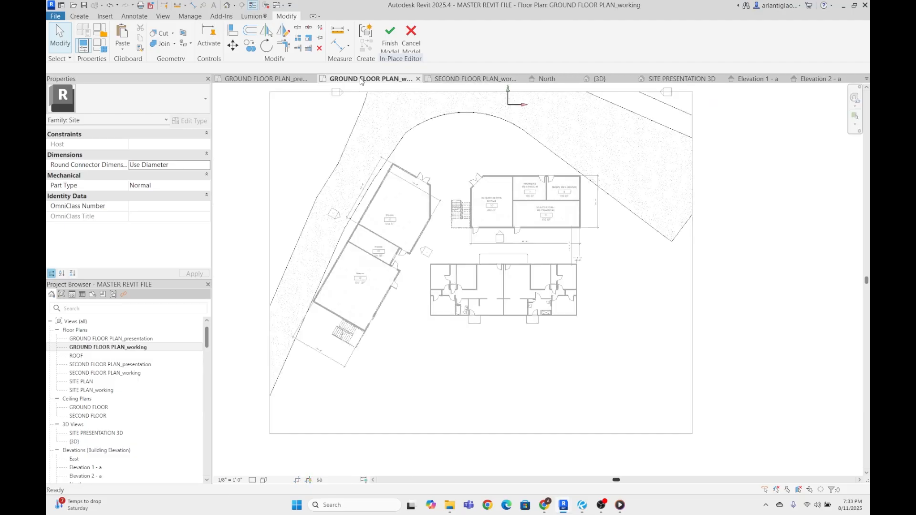
click(402, 139)
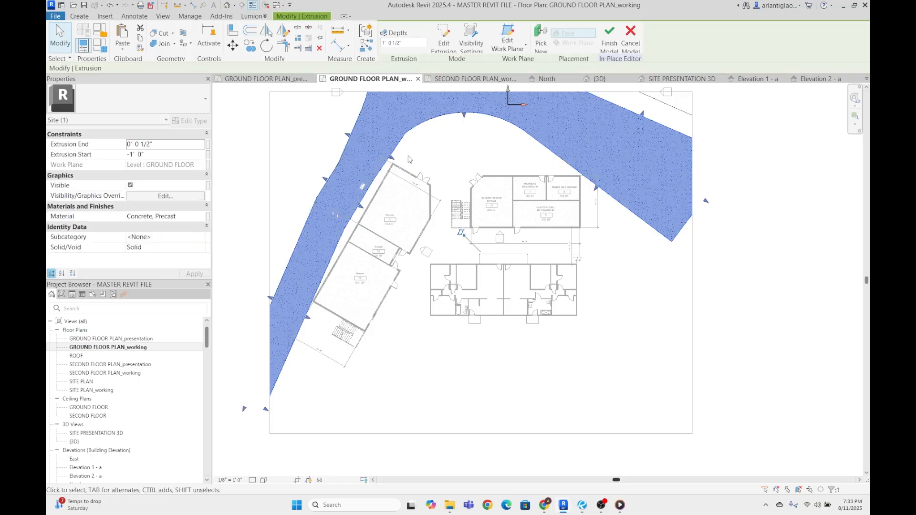
click(409, 156)
click(390, 38)
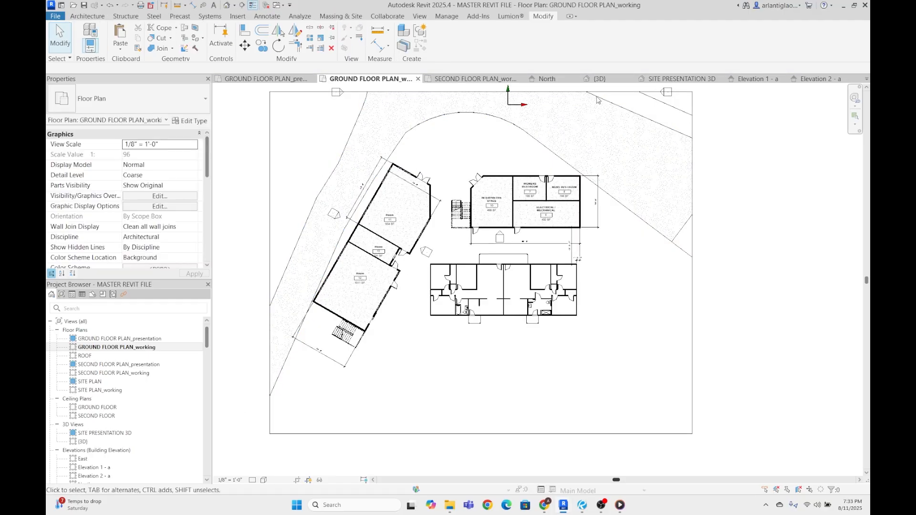
- Examine the buildings and the surrounding site pieces in the 3D view
click(599, 79)
scroll(573, 305, down, 3)
scroll(563, 290, up, 5)
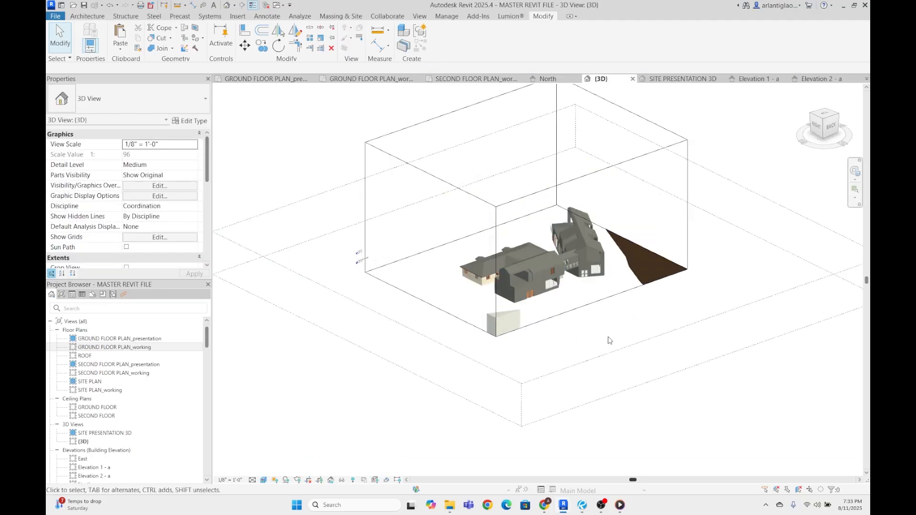
click(519, 324)
scroll(521, 319, down, 1)
click(519, 325)
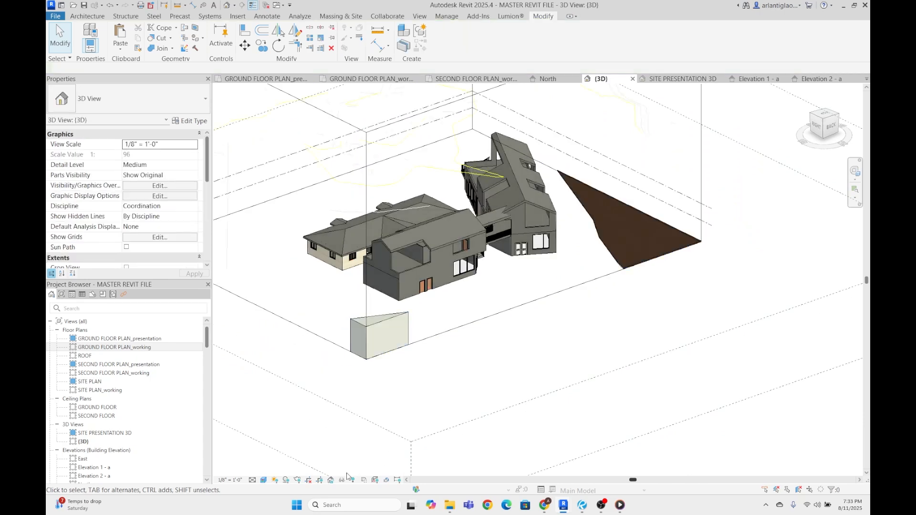
click(353, 481)
click(353, 481)
- In GROUND FLOOR PLAN_working, start a new floor boundary using the 4" Concrete Slab type
click(369, 79)
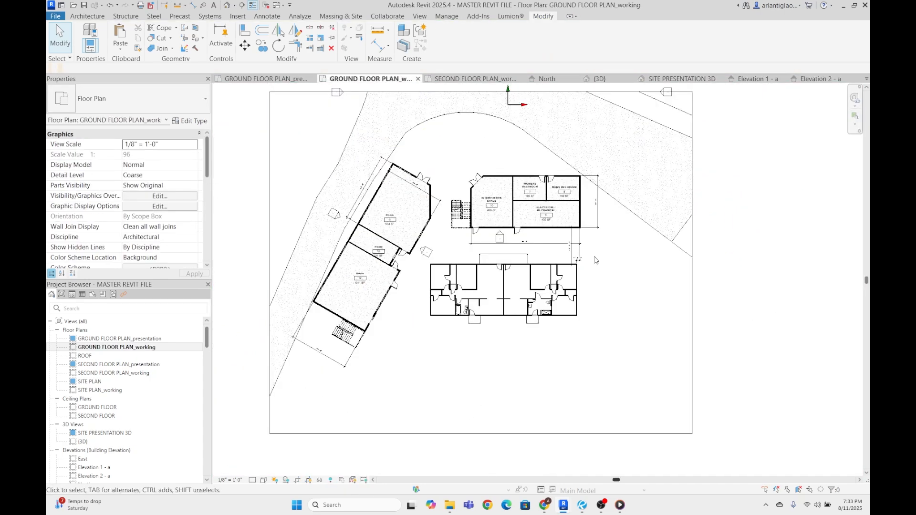
scroll(441, 238, up, 3)
scroll(441, 239, down, 3)
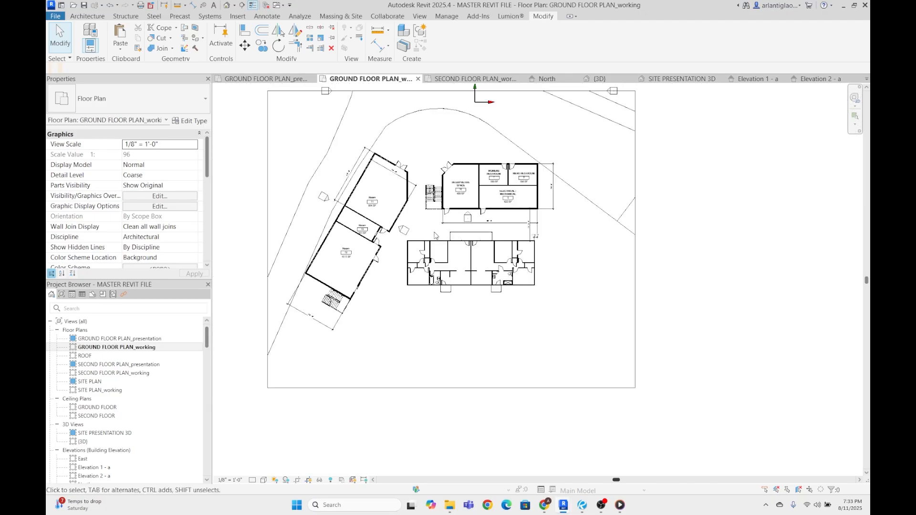
scroll(416, 228, up, 2)
scroll(404, 222, down, 2)
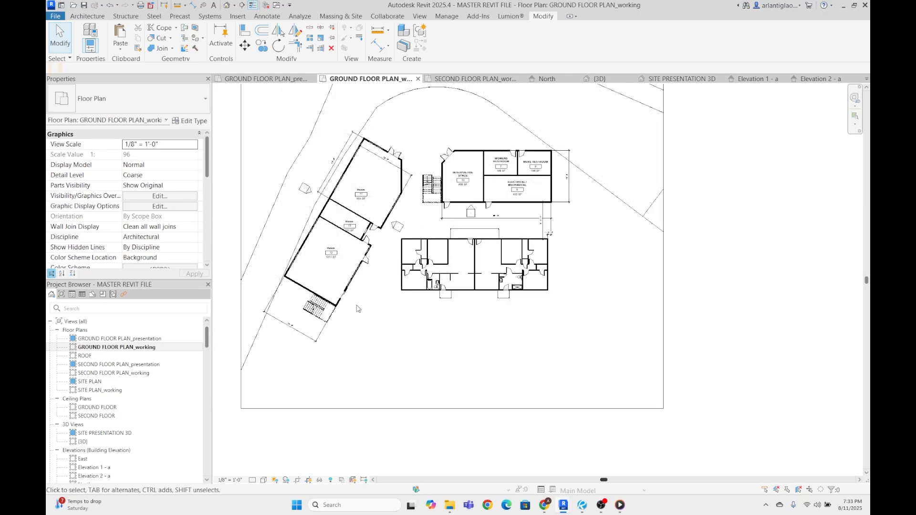
scroll(422, 181, up, 2)
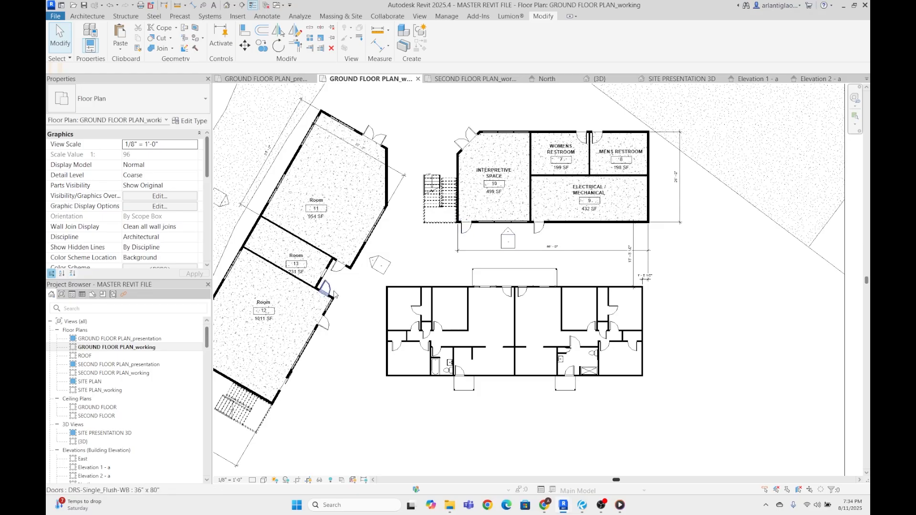
scroll(336, 293, down, 2)
click(86, 16)
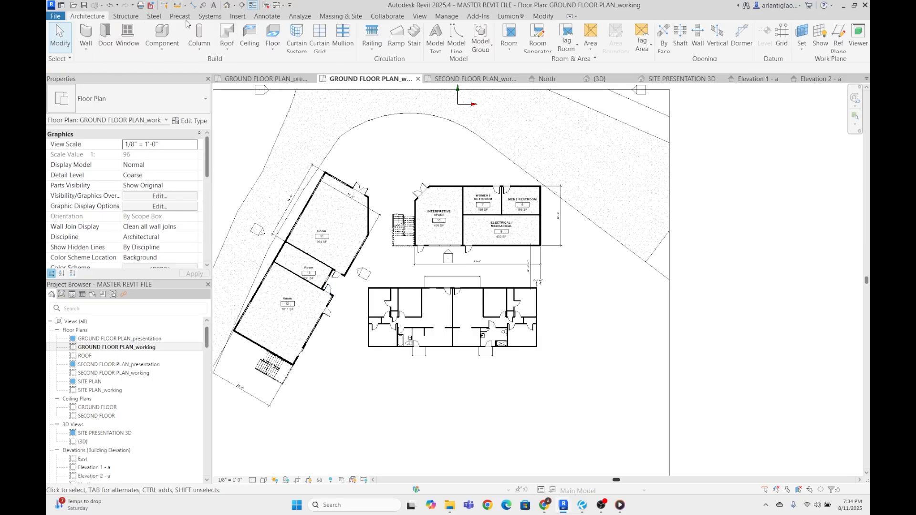
click(273, 49)
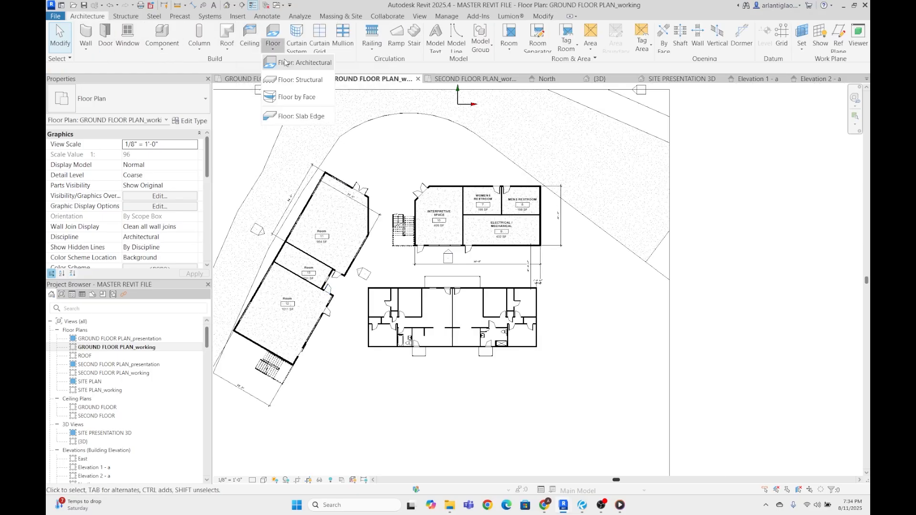
click(291, 82)
click(121, 96)
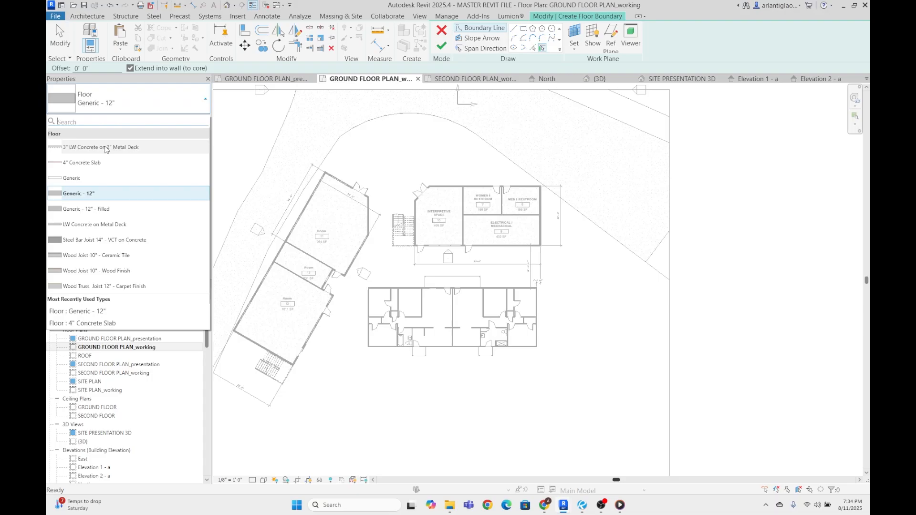
click(104, 171)
- Outline the slab along the angled building's entrance and chamfered walls and the Interpretive Space's angled entrance, adding a line from the building corner toward the road curve
scroll(417, 217, up, 6)
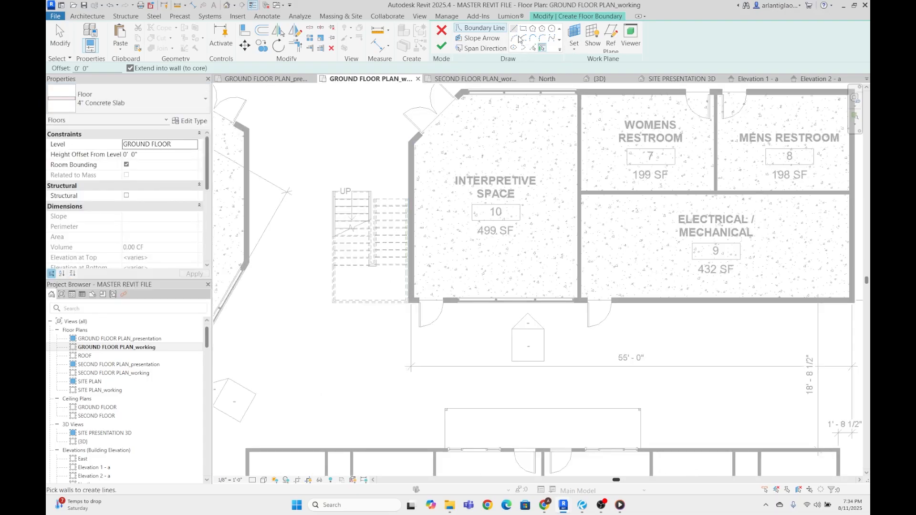
click(532, 48)
middle_drag(320, 213, 611, 351)
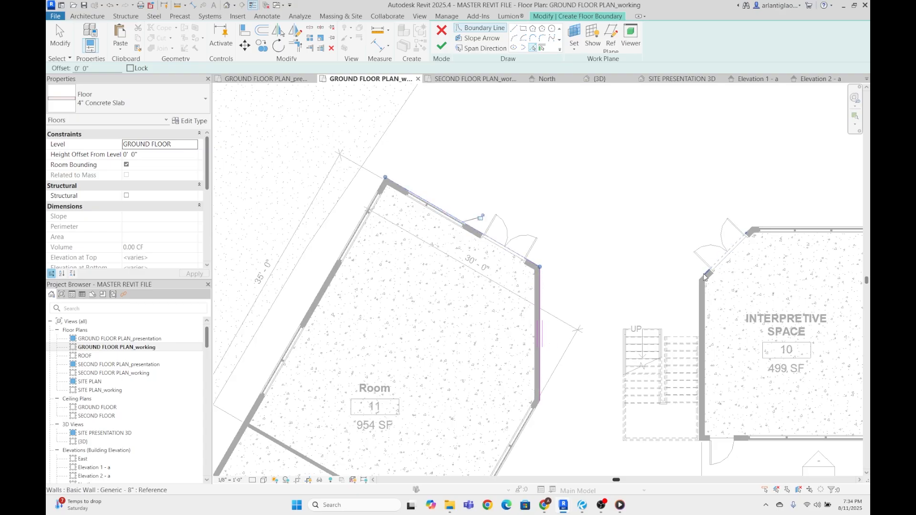
scroll(597, 272, down, 4)
scroll(557, 259, up, 2)
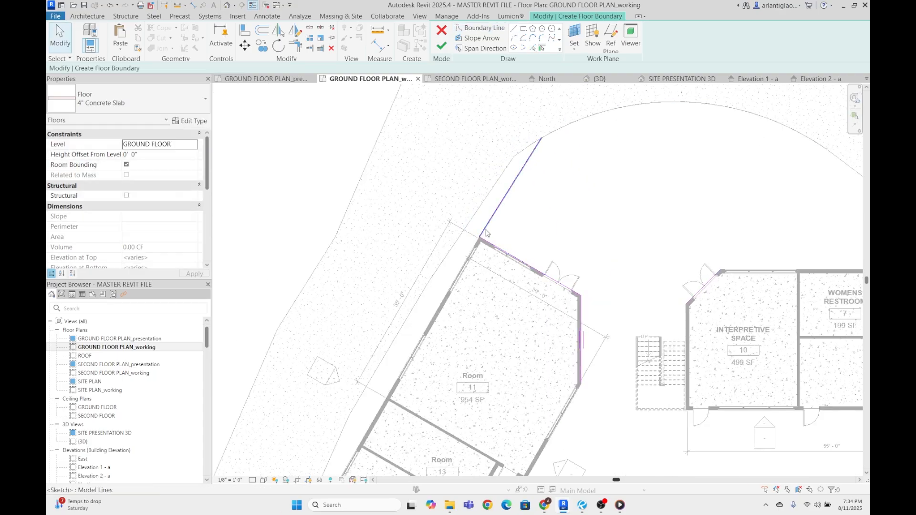
- Sketch two vertical floor boundary lines connecting the entrance sides of the angled building and the Interpretive Space to the curved site edge
click(513, 28)
click(517, 270)
click(517, 102)
click(607, 292)
click(604, 106)
scroll(556, 213, down, 3)
click(487, 173)
key(Escape)
scroll(505, 143, down, 1)
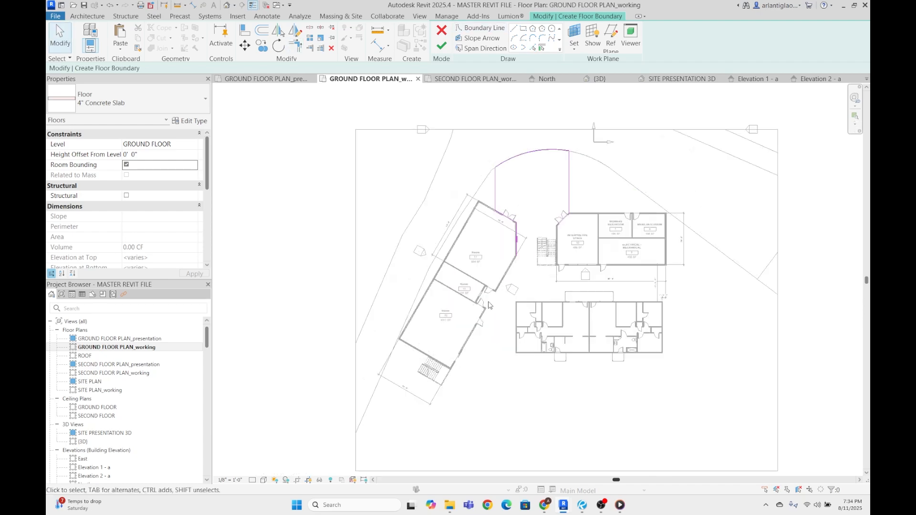
- Sketch a circular opening in the floor boundary at the centre of the entry plaza between the two buildings
scroll(523, 143, up, 4)
click(552, 28)
click(494, 212)
click(521, 212)
middle_drag(526, 329, 516, 107)
- Pick the stepped exterior wall faces along the courtyard side of the angled building as floor boundary lines
click(533, 49)
scroll(372, 303, up, 4)
click(445, 220)
click(379, 254)
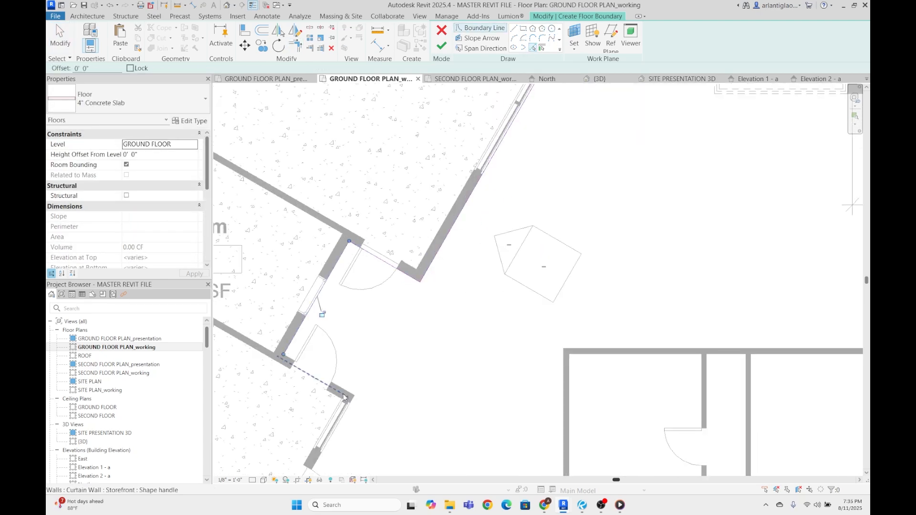
click(319, 307)
click(319, 379)
click(339, 411)
scroll(524, 282, down, 4)
- Sketch the outer walkway boundary diagonally alongside the angled building and horizontally between the restroom building and the southern building
click(411, 306)
drag(513, 252, 538, 204)
scroll(644, 119, up, 2)
middle_drag(667, 109, 491, 153)
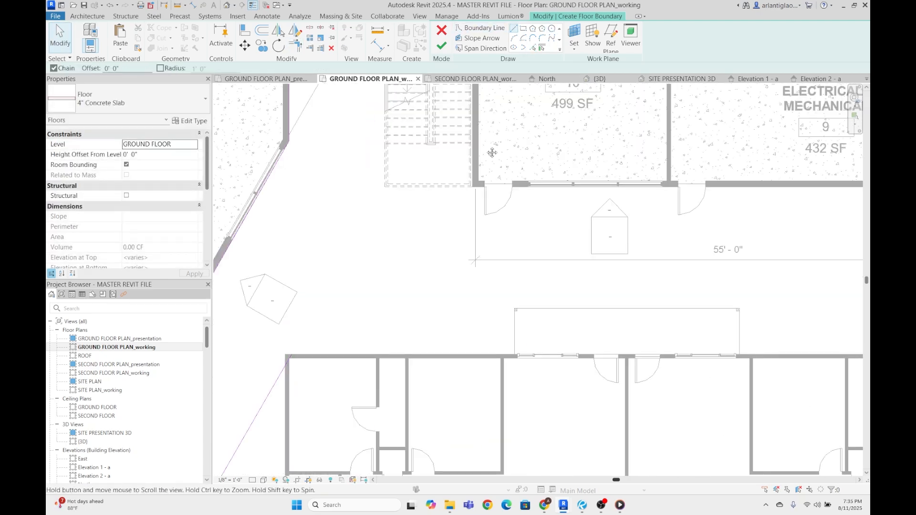
click(505, 286)
drag(505, 286, 505, 318)
scroll(501, 325, down, 3)
- Sketch the boundary line just south of the Interpretive Space and Electrical/Mechanical rooms, ending in line with the building's east wall
click(533, 48)
key(Escape)
click(514, 28)
scroll(617, 354, up, 2)
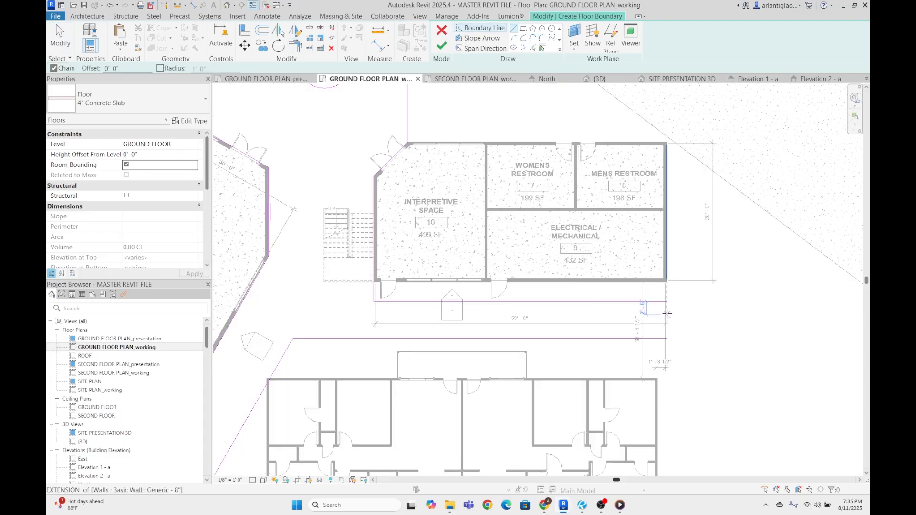
click(669, 299)
key(Escape)
- Extend the diagonal walkway line past the angled building's end stair, connect it back toward the site edge, and trace the end wall
scroll(572, 315, up, 3)
middle_drag(580, 317, 580, 167)
drag(566, 174, 481, 321)
click(513, 28)
click(482, 321)
click(267, 201)
click(532, 48)
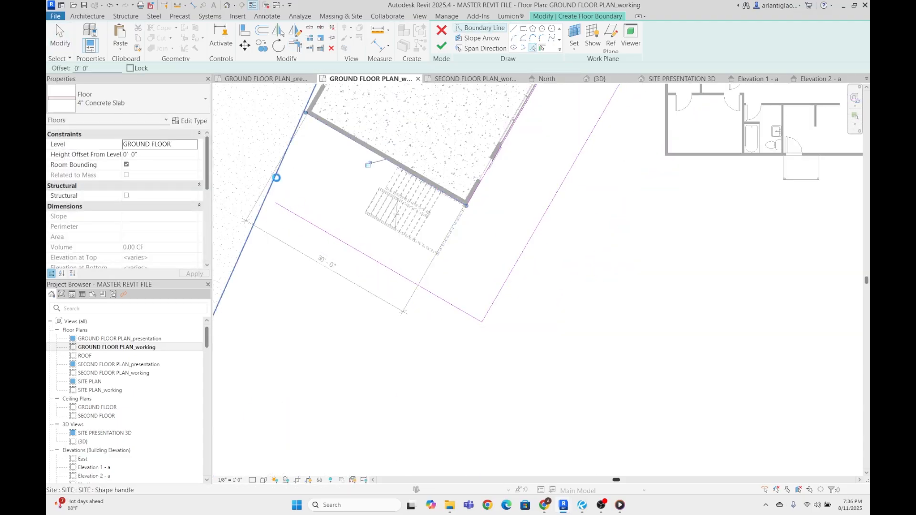
key(Escape)
- Complete the boundary around the east end of the restroom building and finish the 4" Concrete Slab floor
scroll(414, 244, down, 4)
scroll(615, 153, up, 3)
click(533, 48)
key(Escape)
scroll(616, 229, down, 2)
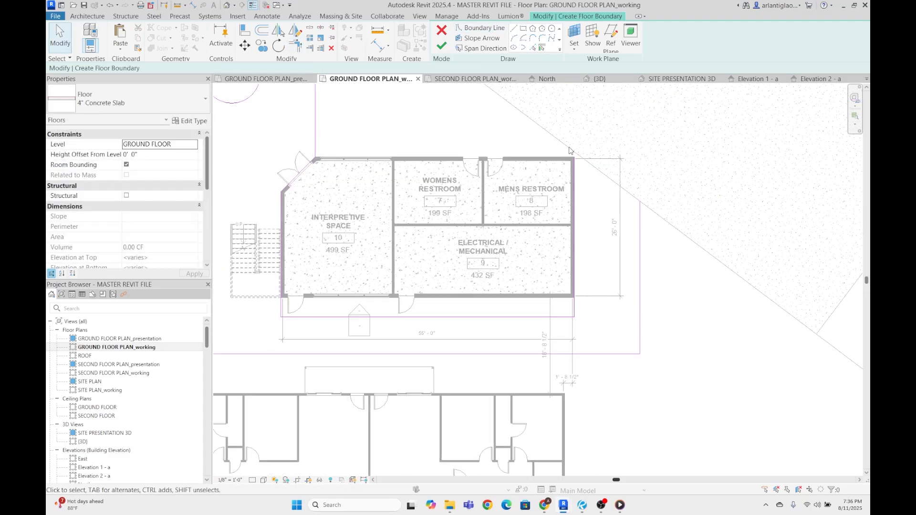
scroll(616, 229, down, 2)
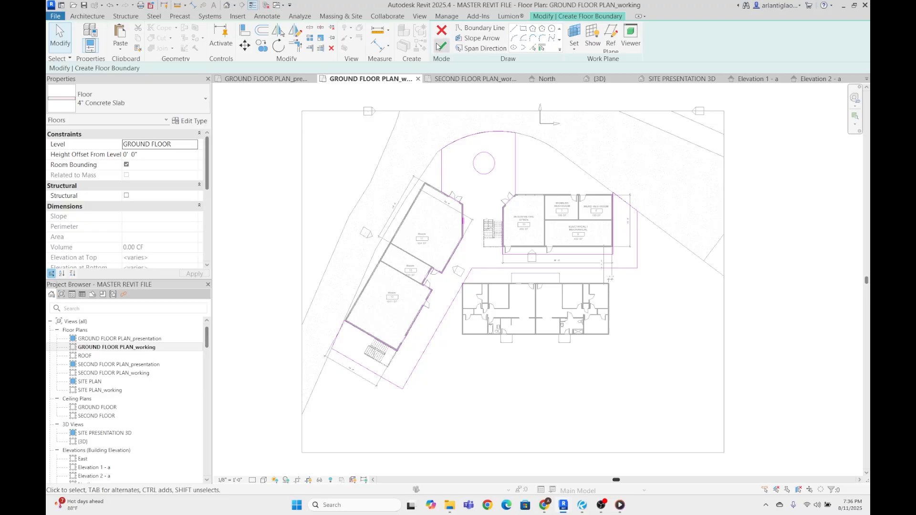
scroll(506, 183, up, 2)
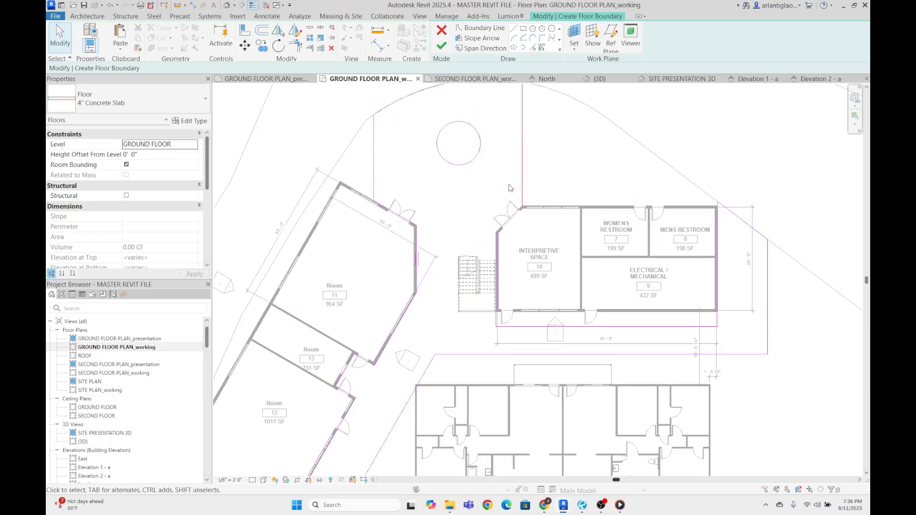
scroll(611, 169, down, 2)
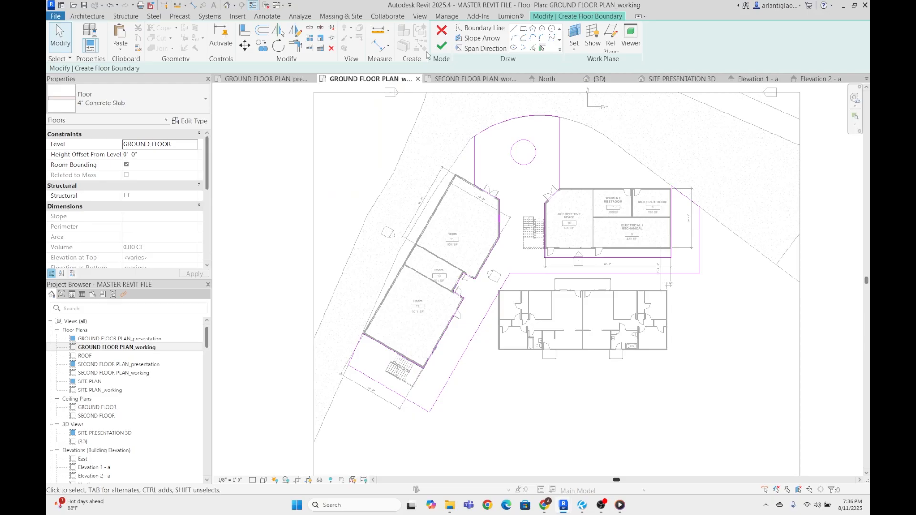
click(440, 45)
click(536, 209)
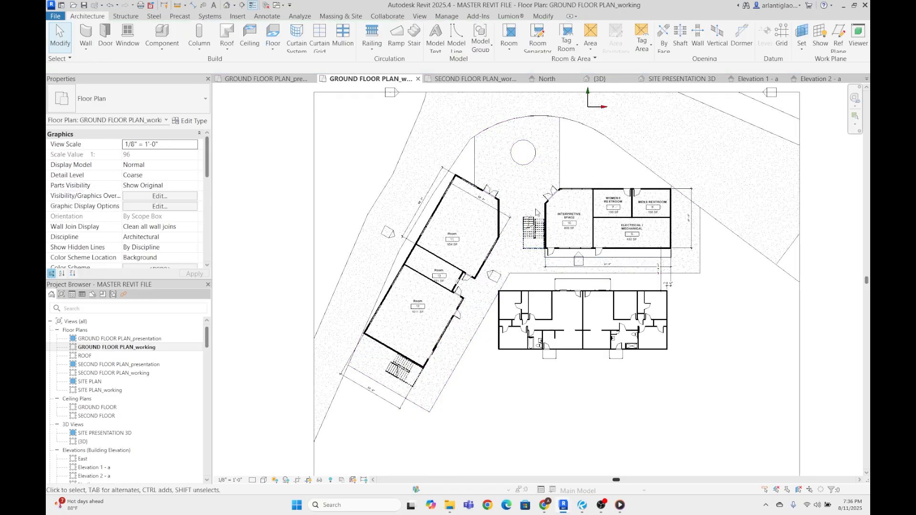
scroll(661, 235, up, 3)
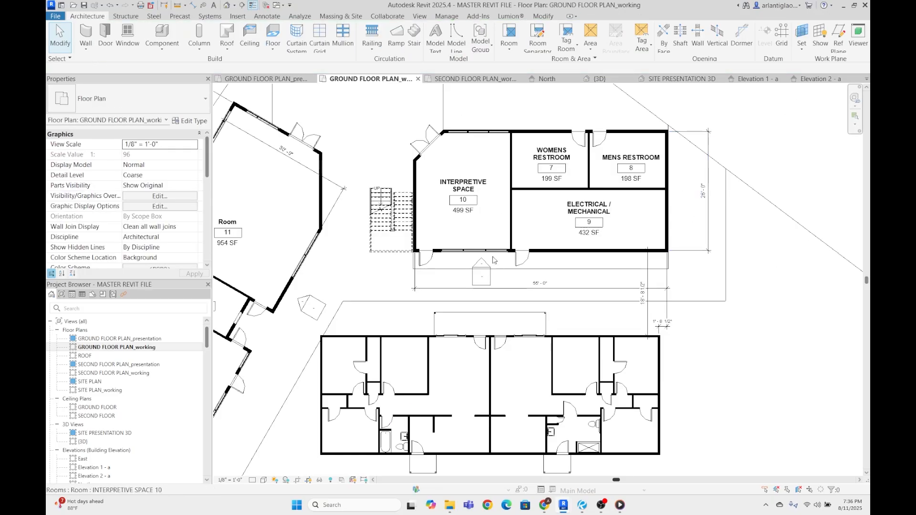
- Open the {3D} view and examine the buildings, site model and scope boxes from several angles
click(598, 79)
scroll(527, 315, down, 2)
shift+middle_drag(587, 289, 508, 297)
scroll(508, 297, up, 3)
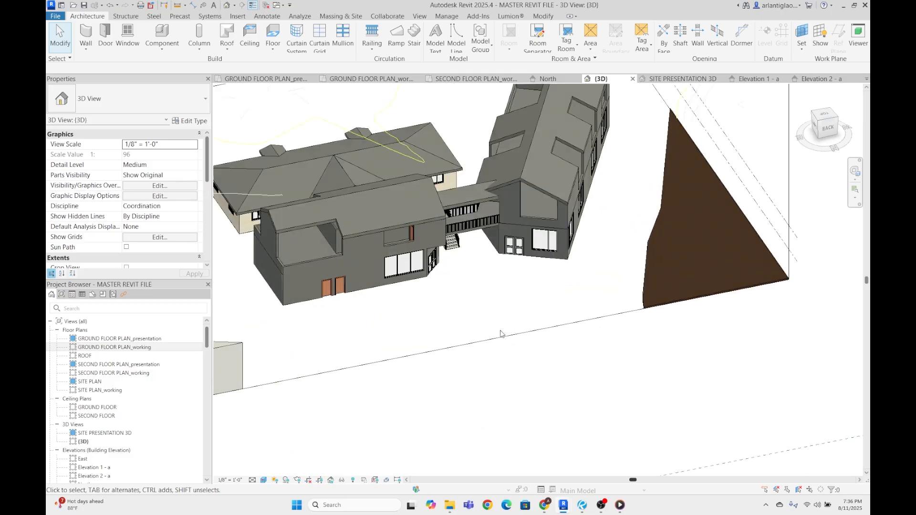
click(500, 333)
scroll(473, 254, up, 2)
click(623, 290)
scroll(624, 368, down, 2)
shift+middle_drag(523, 409, 652, 290)
scroll(730, 291, up, 2)
shift+middle_drag(616, 261, 625, 291)
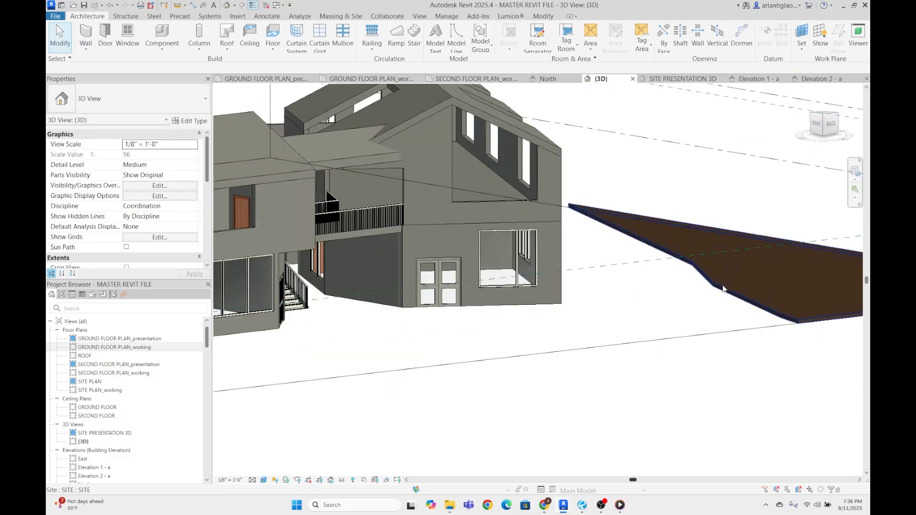
click(723, 288)
scroll(697, 281, down, 4)
click(475, 346)
shift+middle_drag(449, 267, 479, 307)
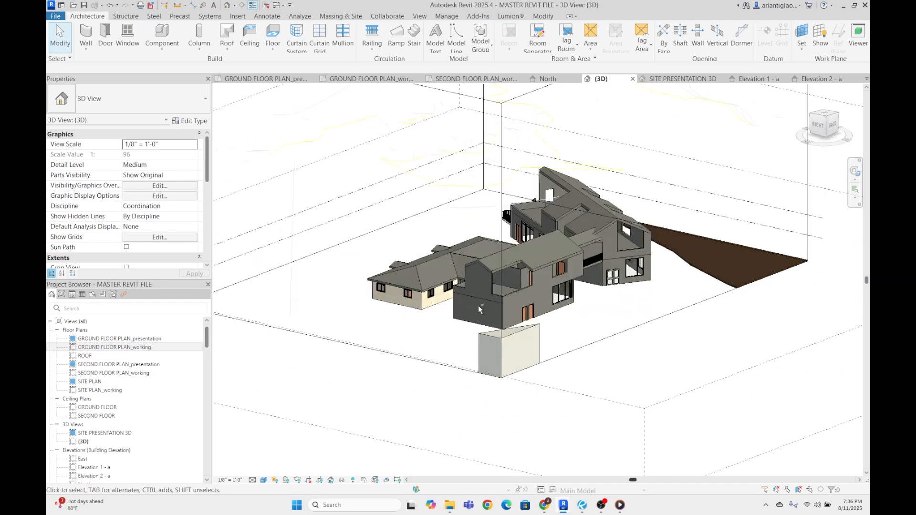
click(421, 362)
click(352, 238)
- Set the 3D view's Scope Box to None
scroll(143, 210, down, 5)
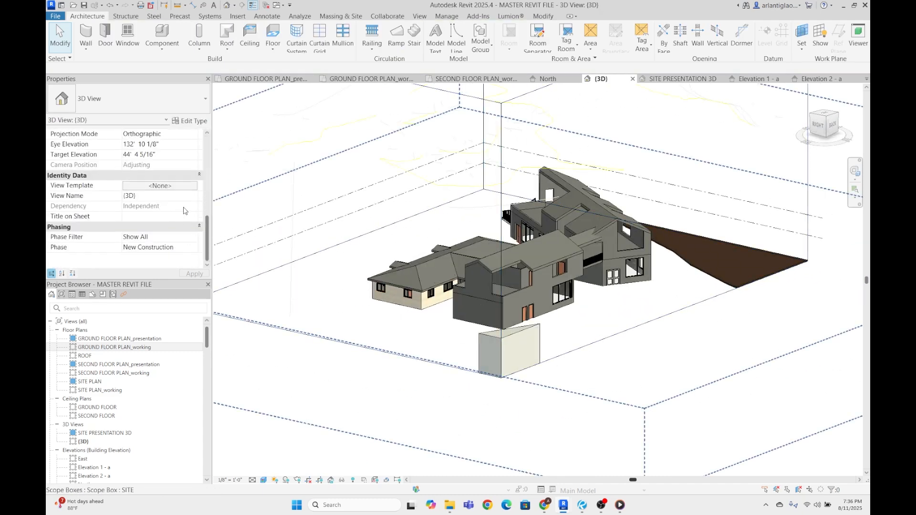
scroll(187, 144, up, 1)
scroll(186, 188, up, 2)
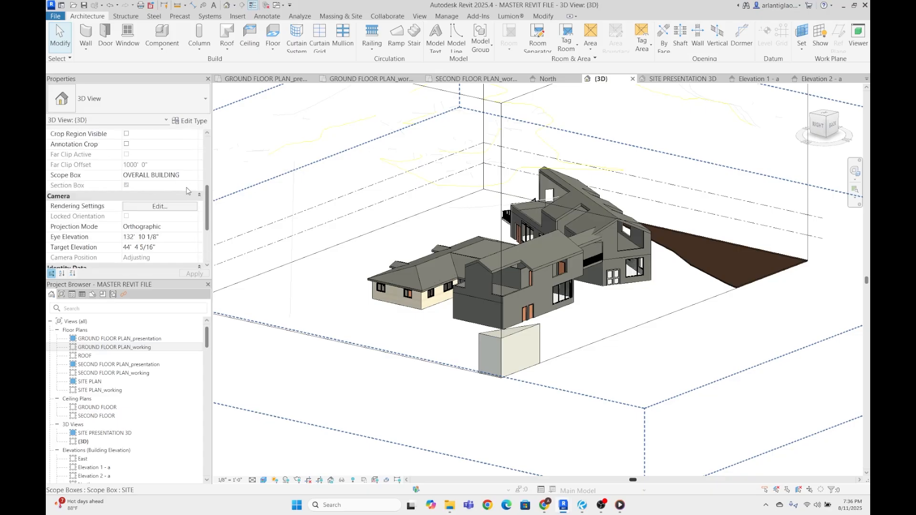
click(194, 175)
click(179, 185)
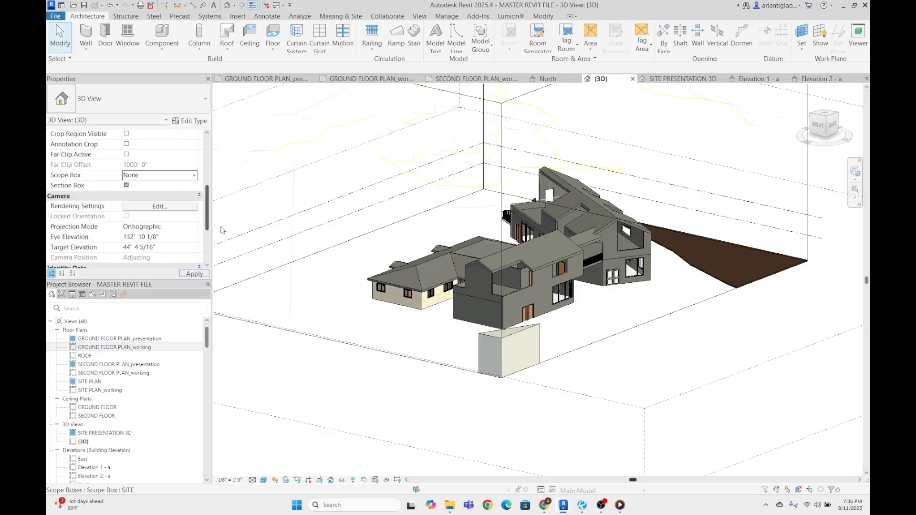
scroll(469, 293, down, 3)
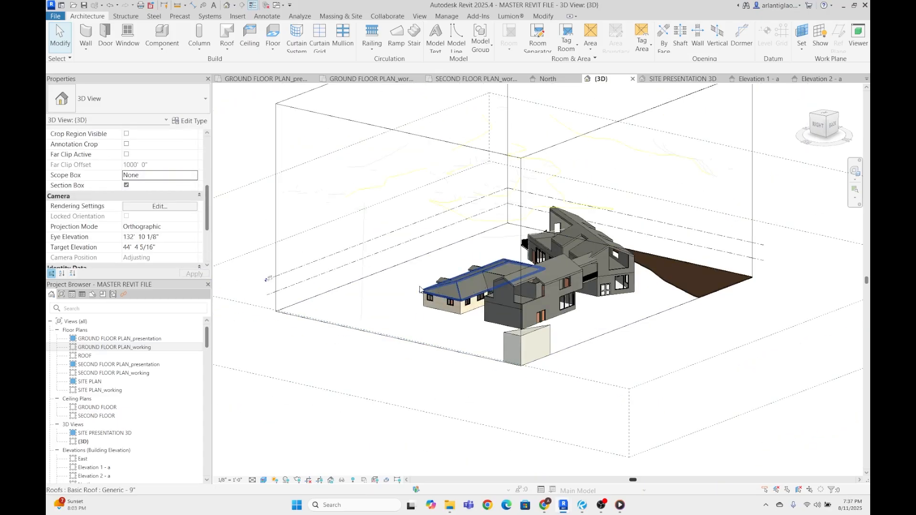
- Stretch the 3D view's section box downward to include the site model and the ground floor slab
click(528, 191)
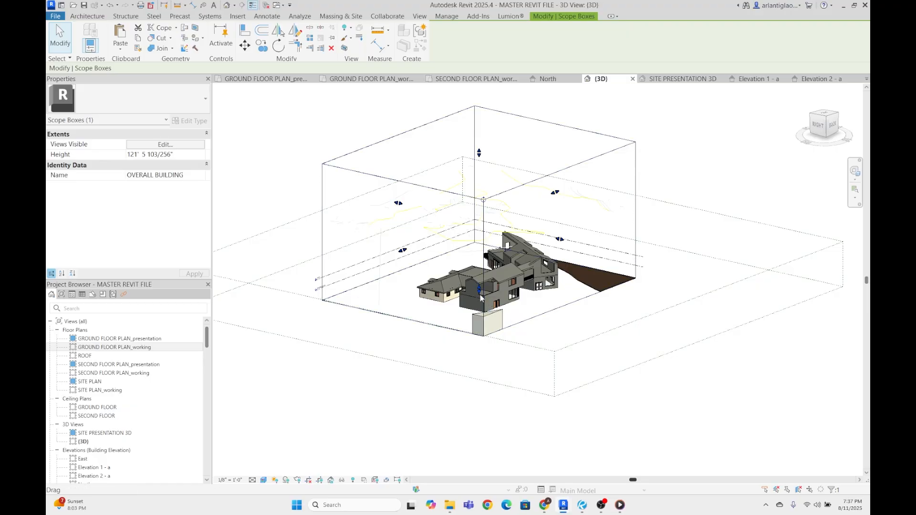
click(664, 387)
scroll(578, 315, up, 2)
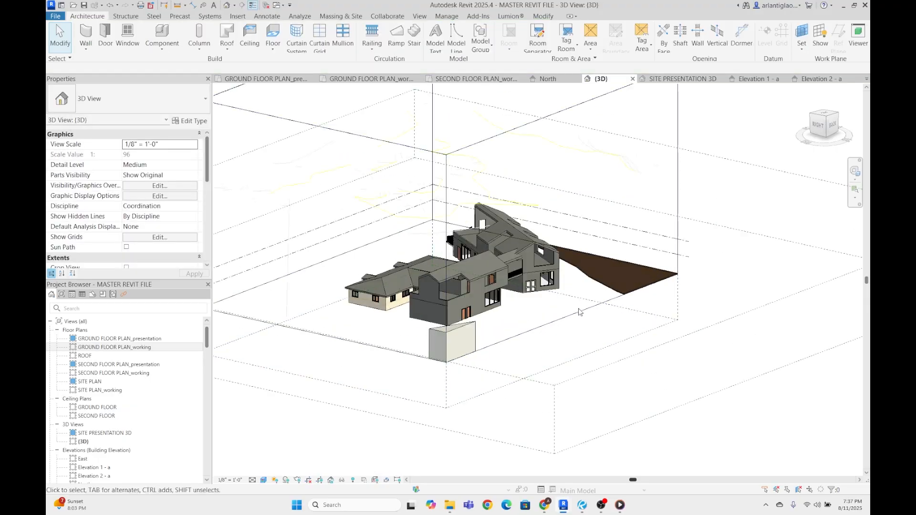
click(578, 315)
scroll(446, 297, up, 2)
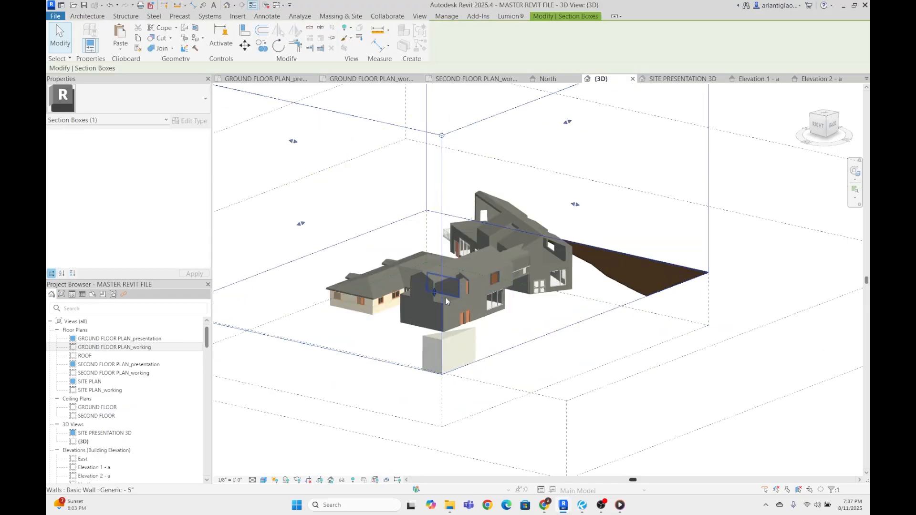
key(Escape)
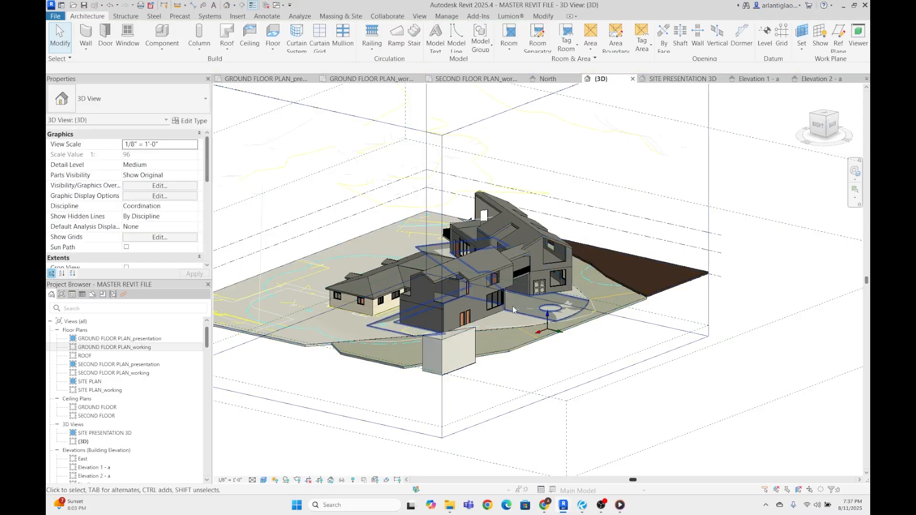
- Examine how the new concrete floor overlaps the site surface around the plaza and building entrances
scroll(549, 293, up, 3)
shift+middle_drag(549, 293, 551, 319)
scroll(576, 356, up, 3)
scroll(576, 354, down, 3)
scroll(551, 320, down, 4)
scroll(495, 240, up, 2)
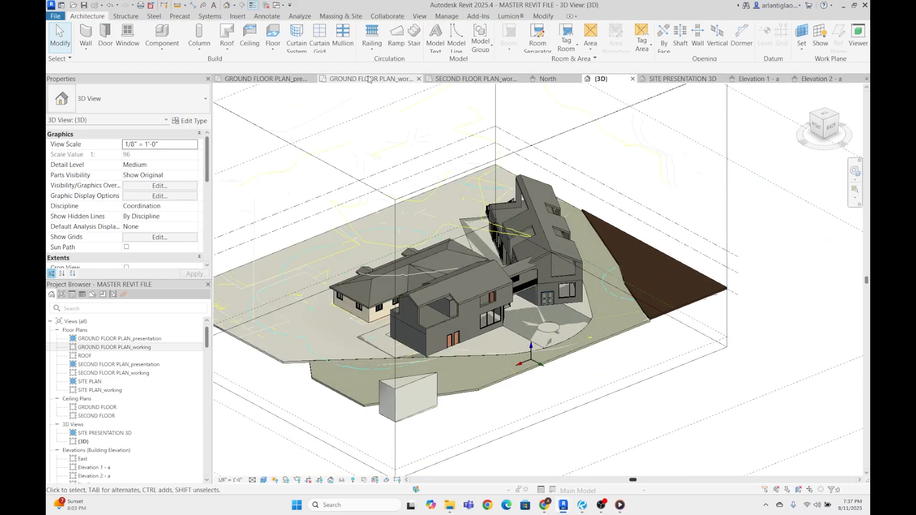
scroll(494, 239, up, 1)
scroll(592, 398, up, 3)
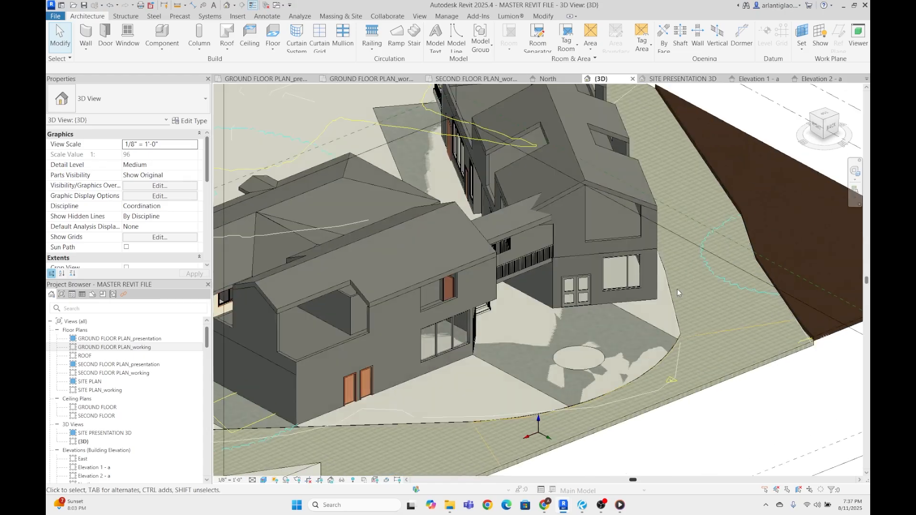
click(669, 294)
scroll(669, 295, down, 2)
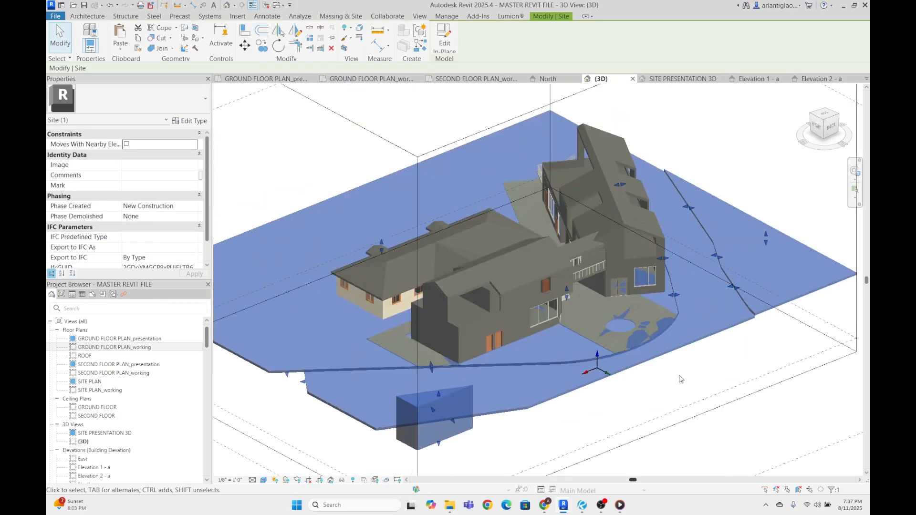
click(686, 383)
scroll(642, 319, up, 3)
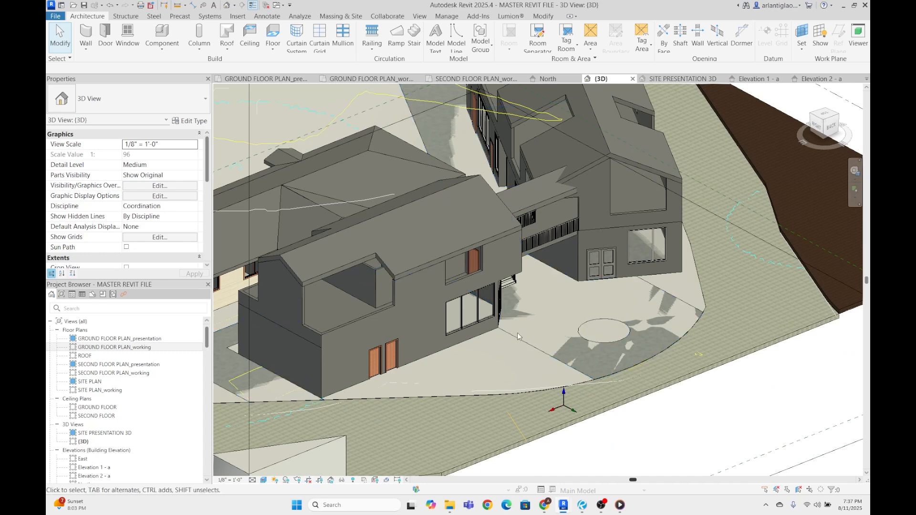
- Open the in-place SITE model and edit the sketch of the ground extrusion beneath the buildings
click(609, 409)
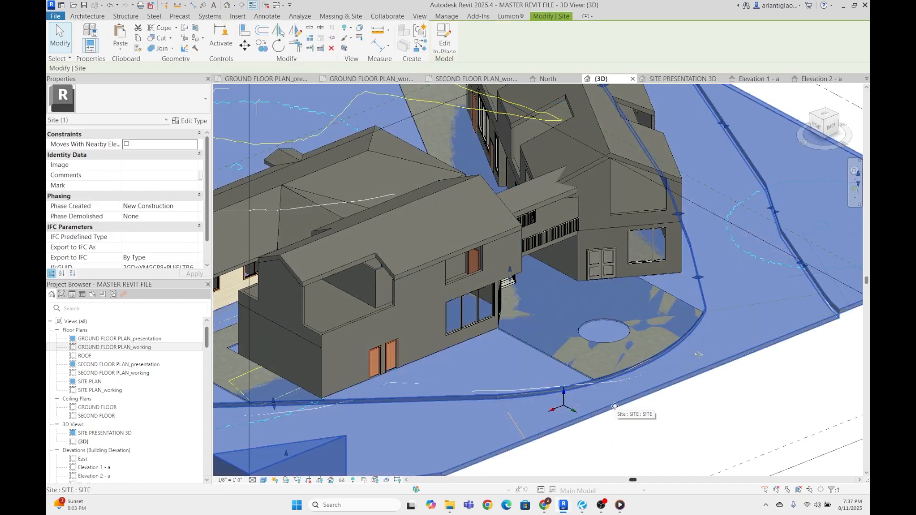
scroll(581, 345, up, 3)
scroll(572, 360, down, 4)
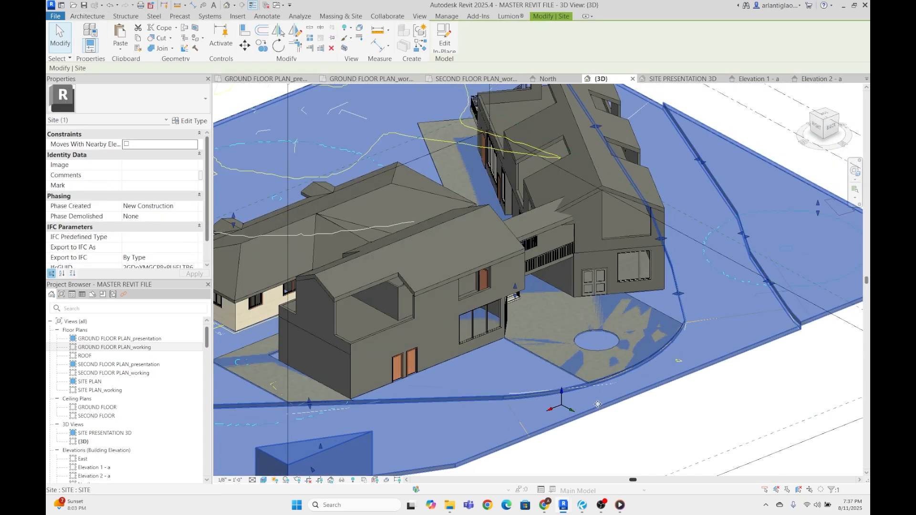
double_click(600, 408)
click(519, 394)
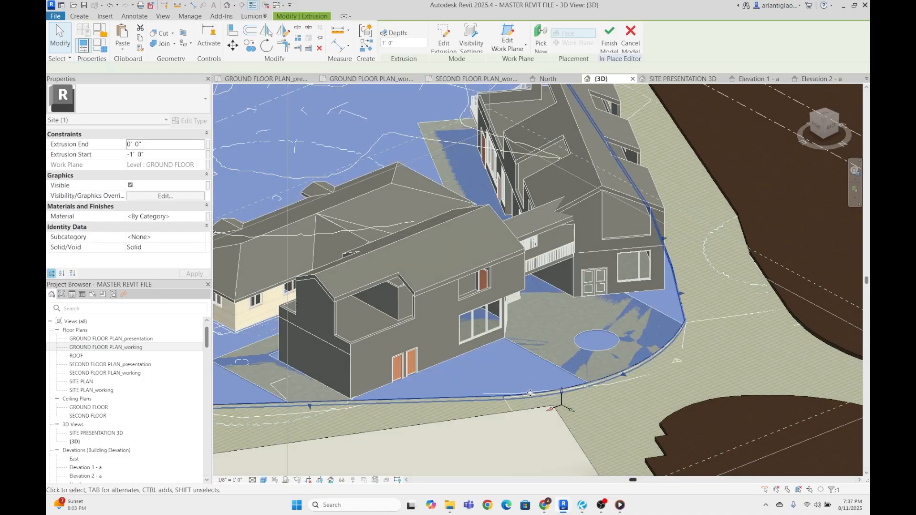
double_click(530, 393)
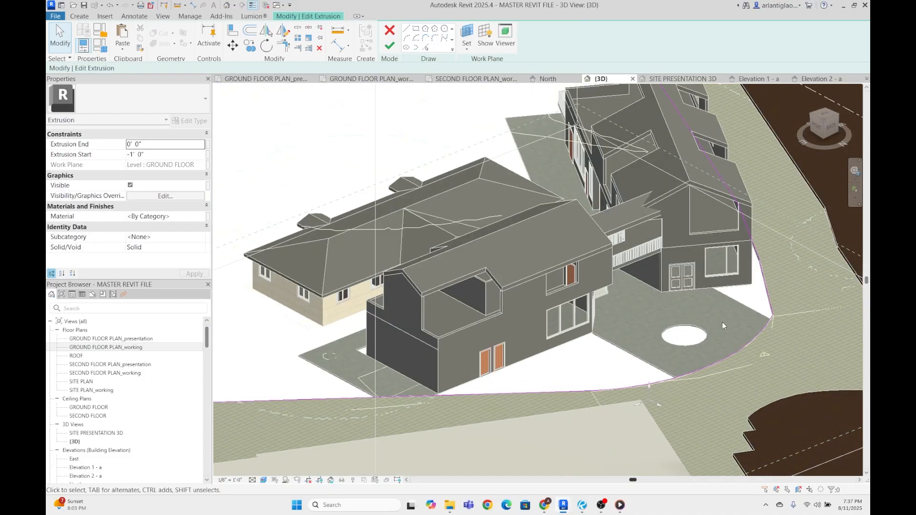
scroll(666, 329, up, 2)
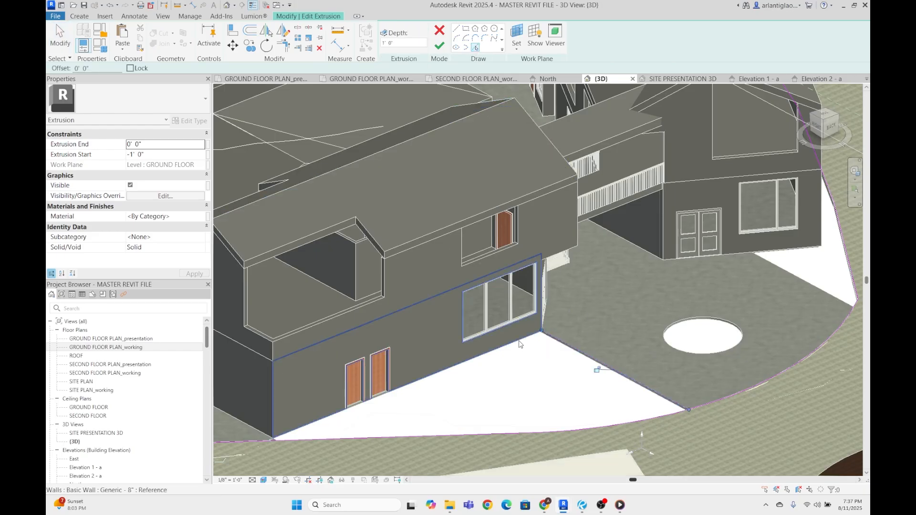
scroll(467, 365, up, 6)
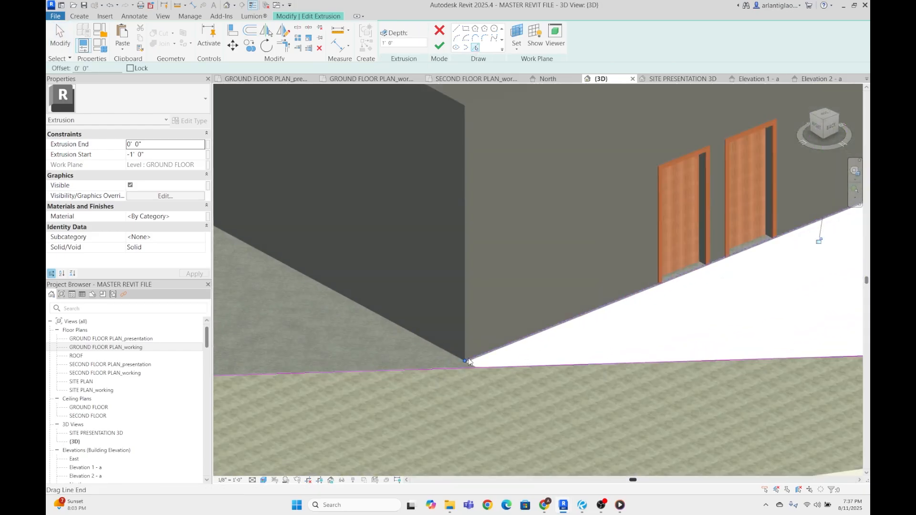
click(473, 368)
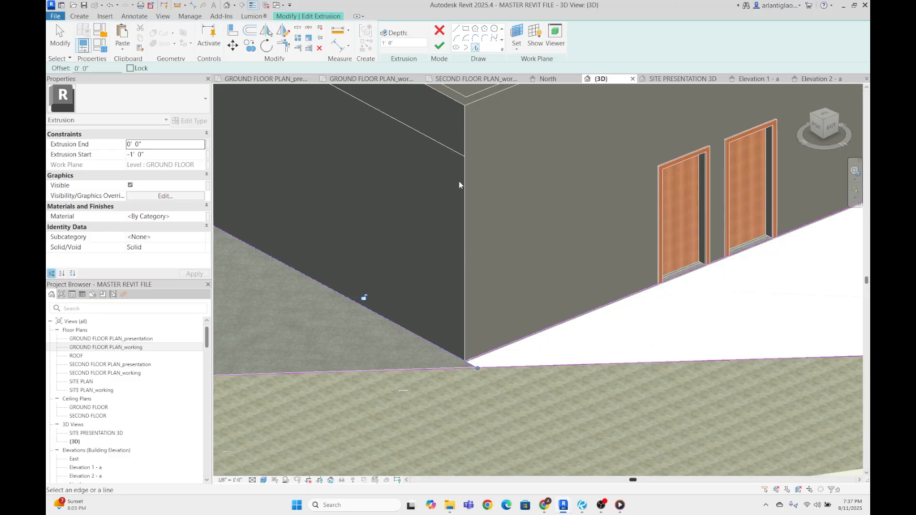
scroll(459, 185, down, 4)
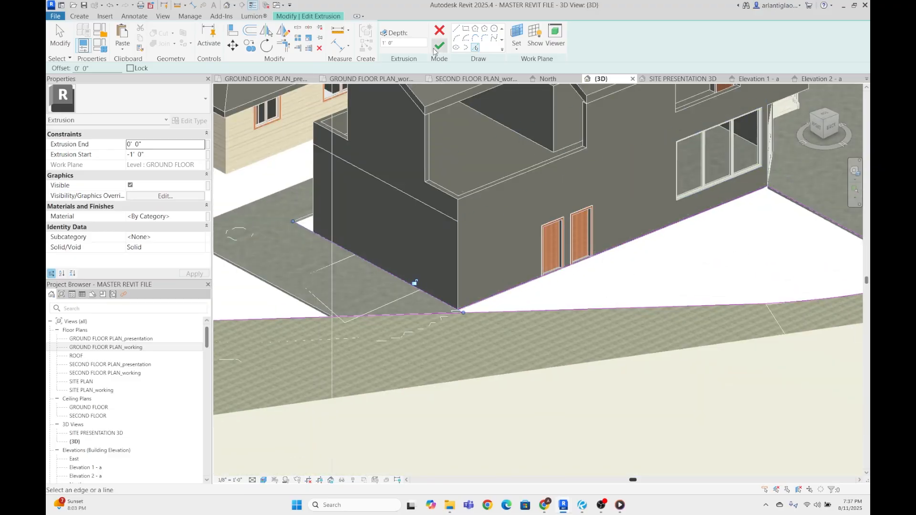
click(267, 283)
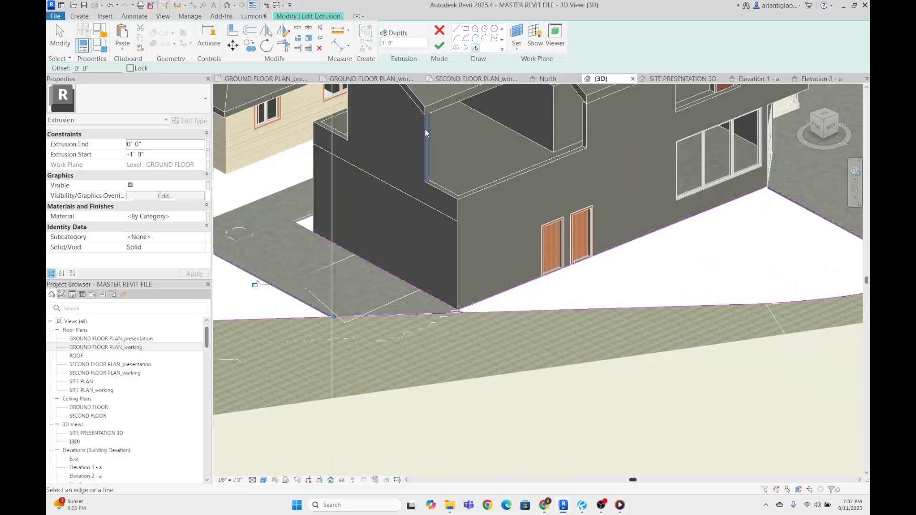
click(440, 30)
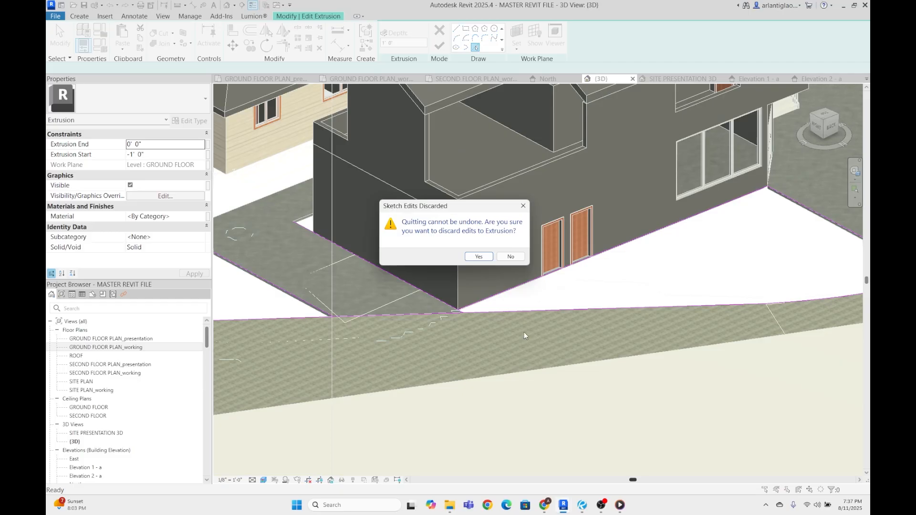
click(477, 257)
key(Escape)
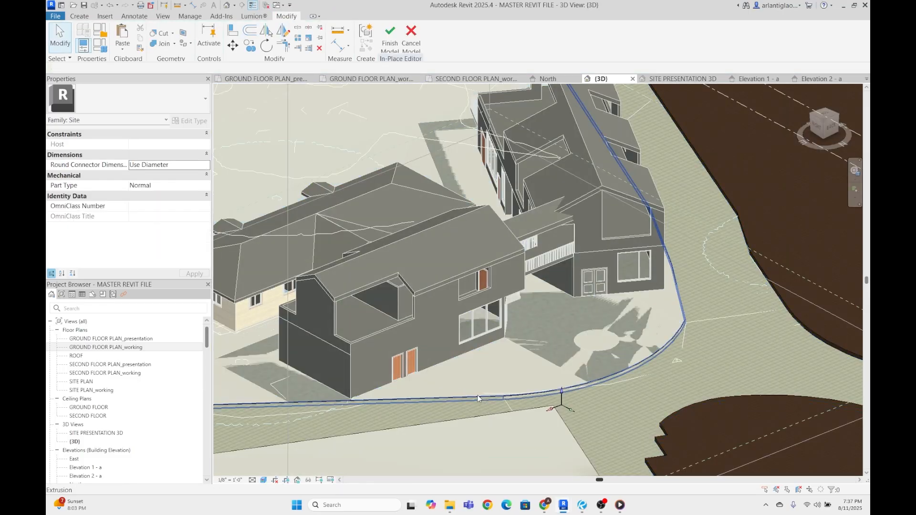
- Lower the Extrusion End of the in-place site extrusion so its top sits below the concrete slab surface
middle_drag(495, 356, 775, 326)
click(403, 357)
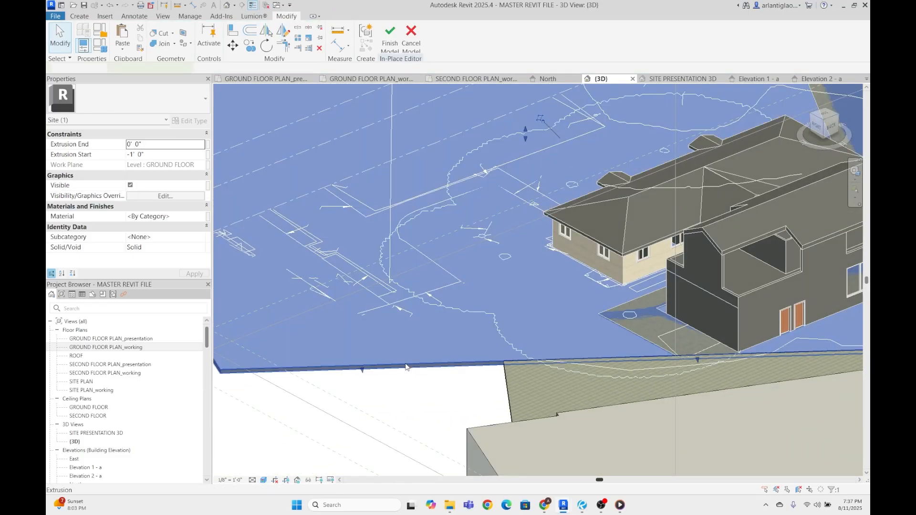
scroll(462, 328, up, 5)
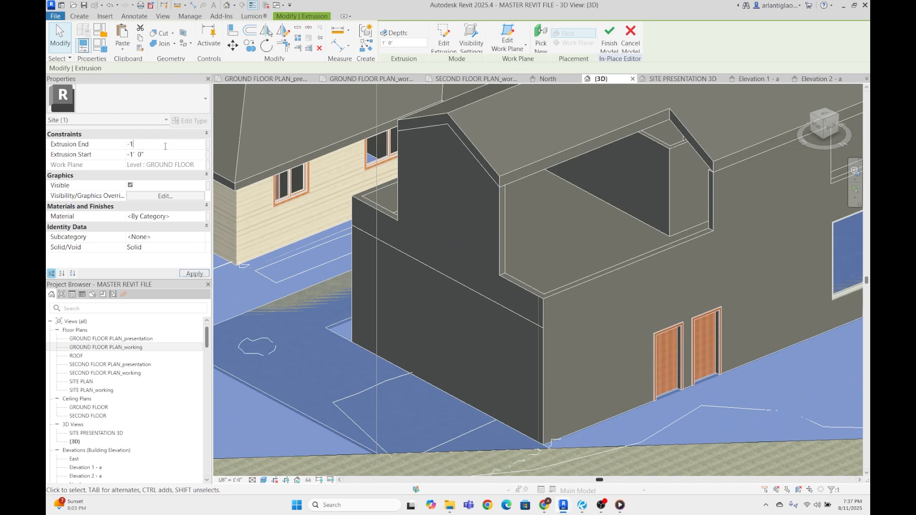
key(Escape)
- Check the plaza slab against the lowered ground around the entrances and finish the in-place site model
scroll(315, 330, down, 3)
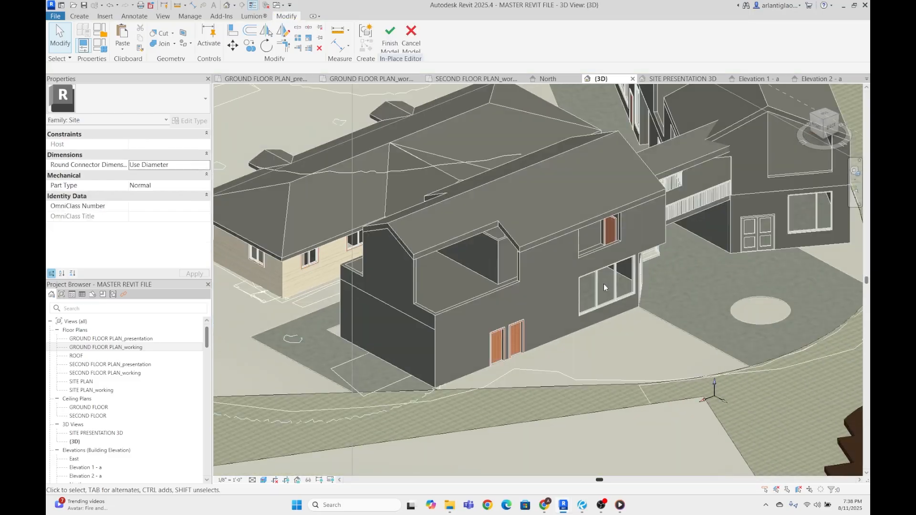
middle_drag(759, 229, 662, 249)
scroll(662, 249, up, 1)
scroll(662, 257, down, 3)
scroll(663, 270, up, 5)
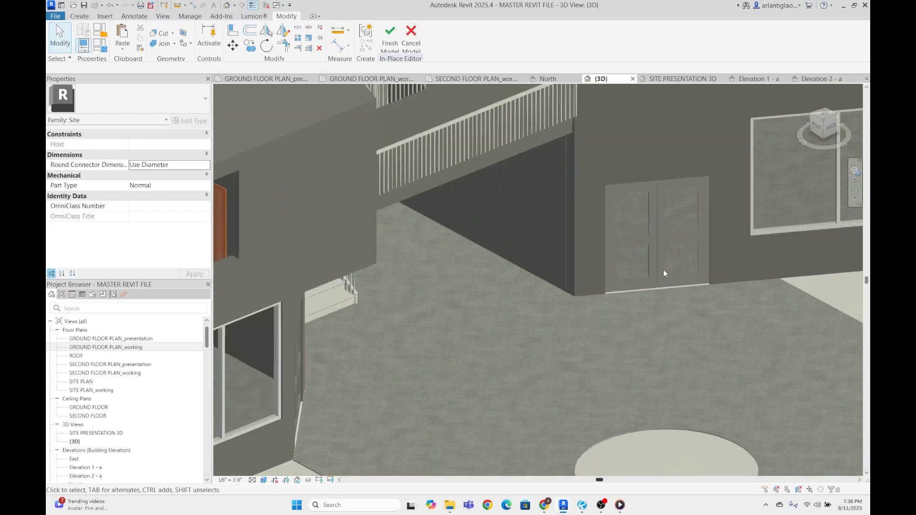
scroll(558, 310, down, 1)
scroll(558, 310, down, 4)
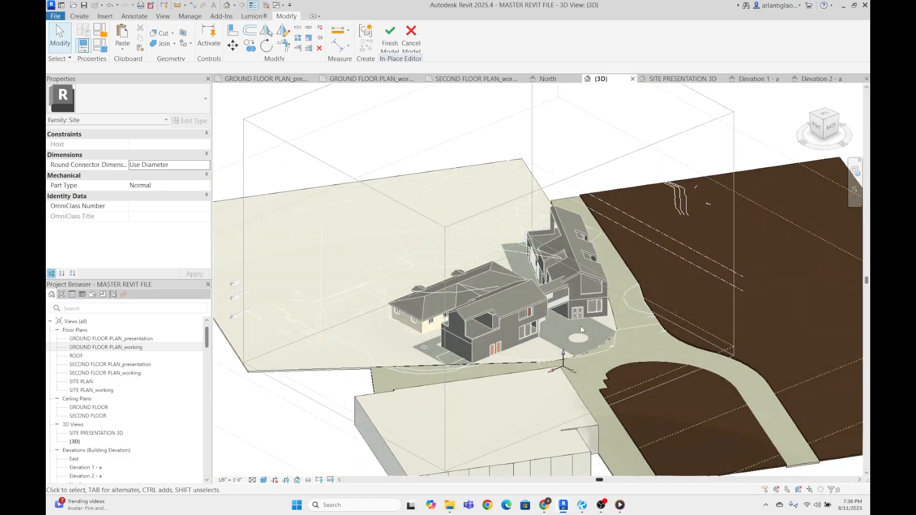
shift+middle_drag(666, 291, 579, 351)
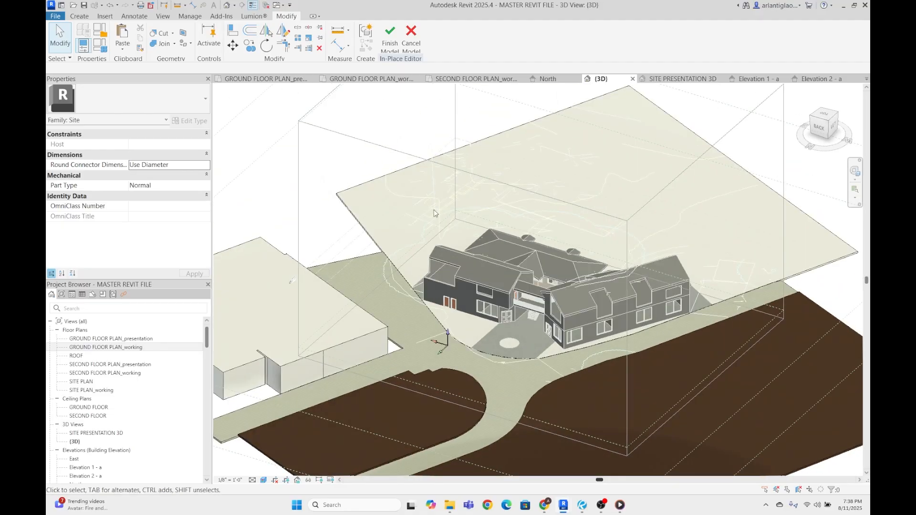
scroll(580, 351, up, 3)
click(389, 36)
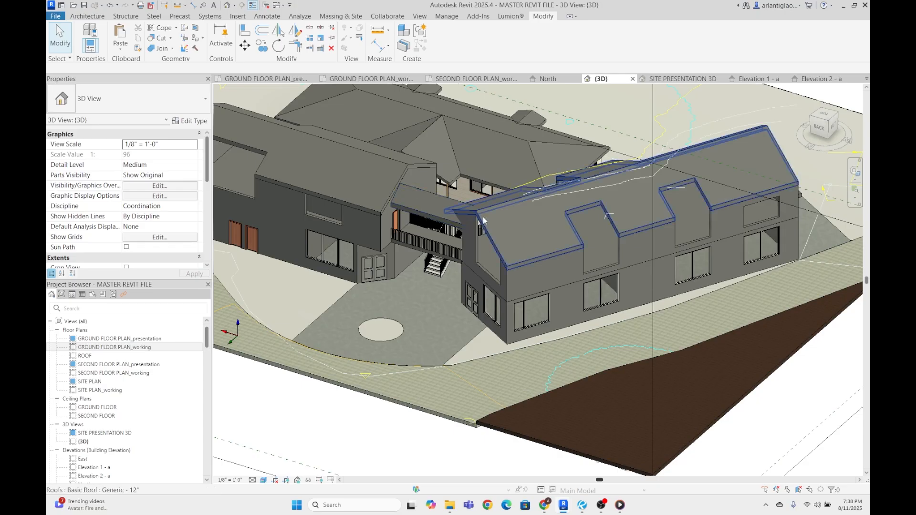
scroll(505, 225, down, 5)
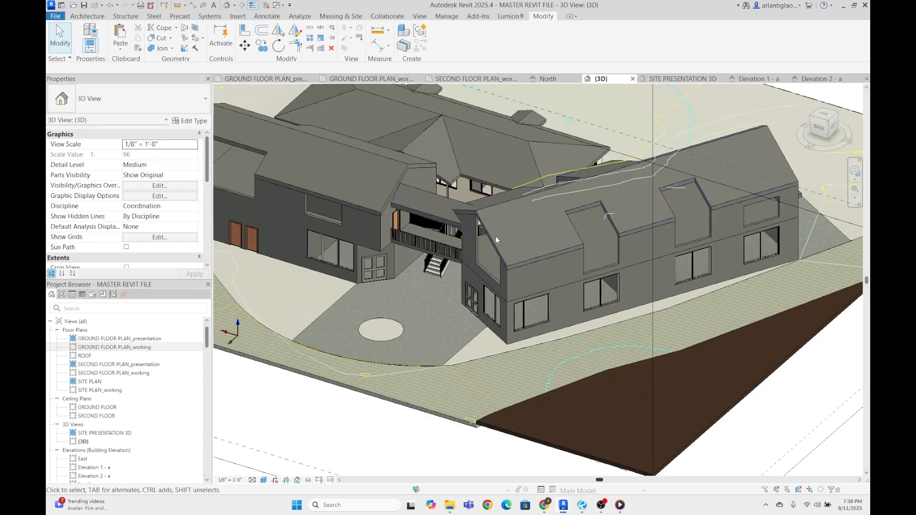
scroll(483, 225, up, 3)
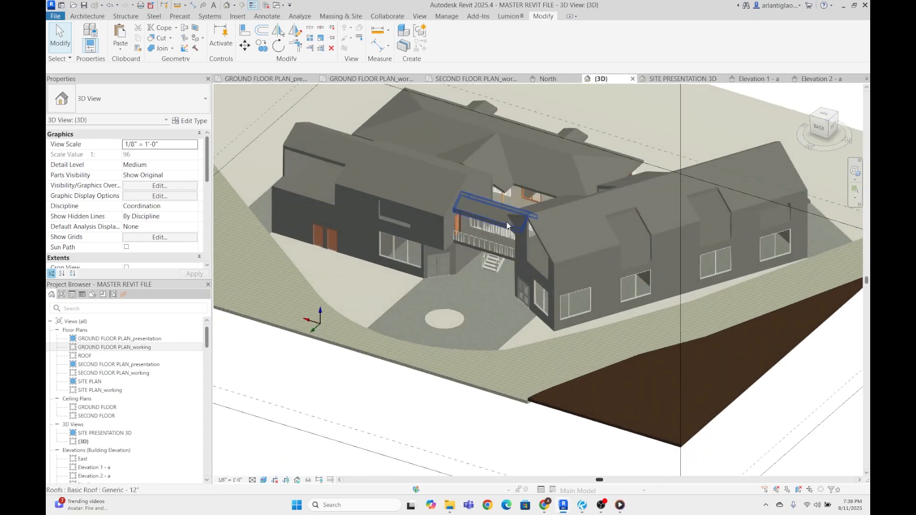
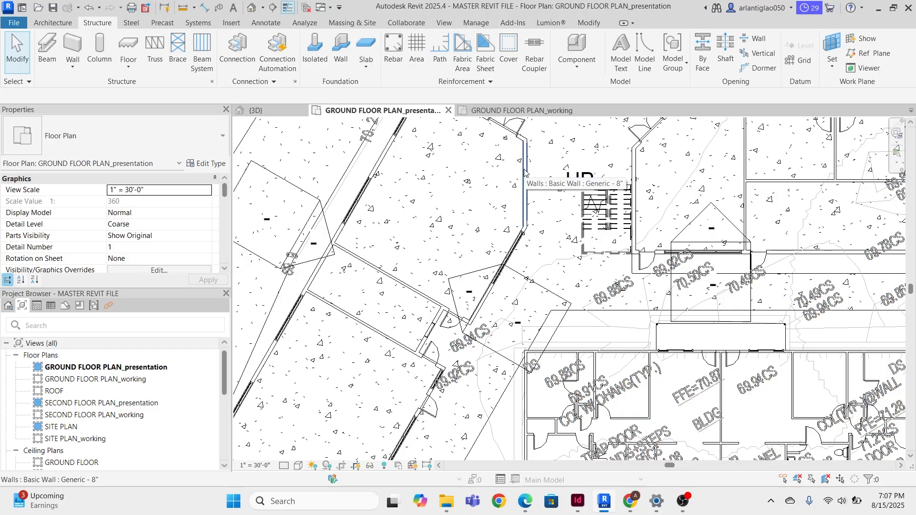
- Create structural plan views for the GROUND FLOOR, ROOF and SECOND FLOOR levels
scroll(525, 173, down, 1)
scroll(524, 173, up, 2)
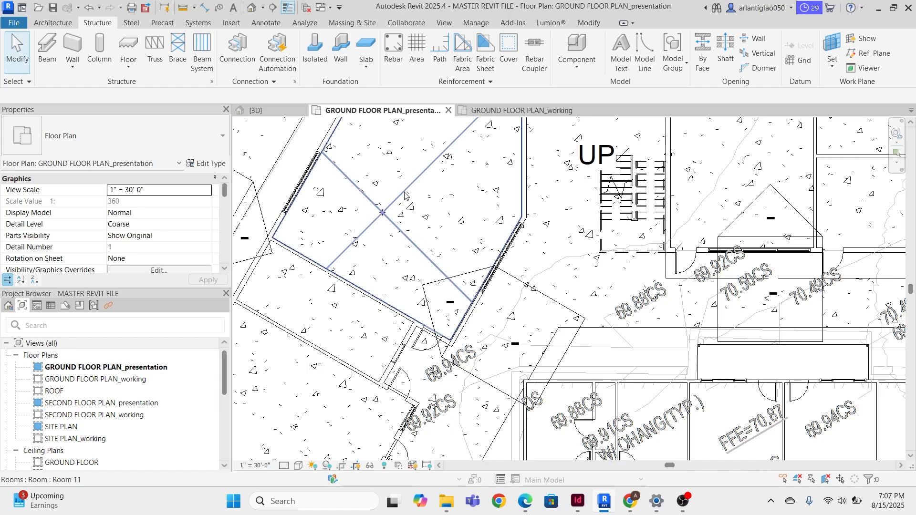
click(443, 23)
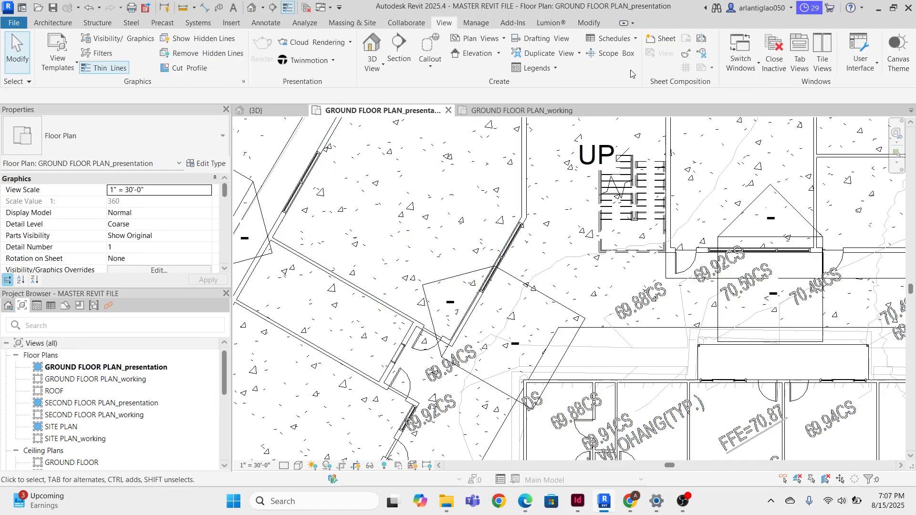
click(497, 41)
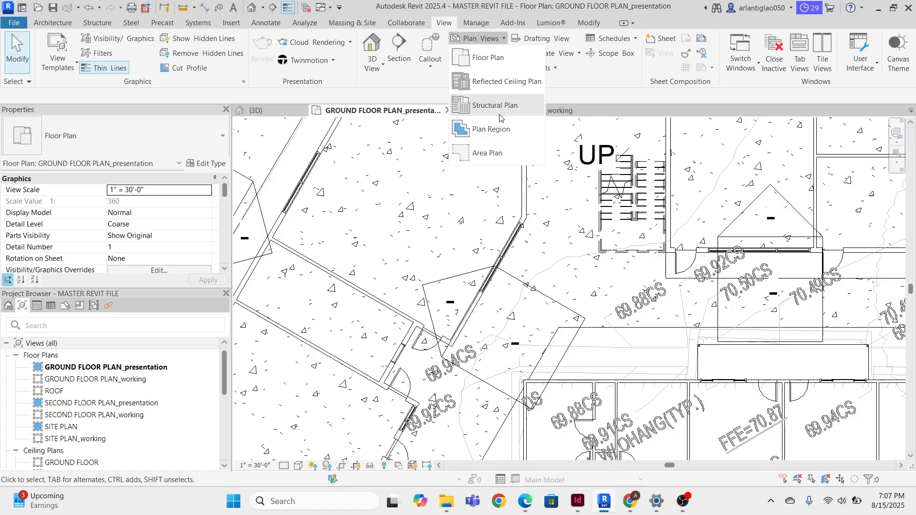
click(486, 107)
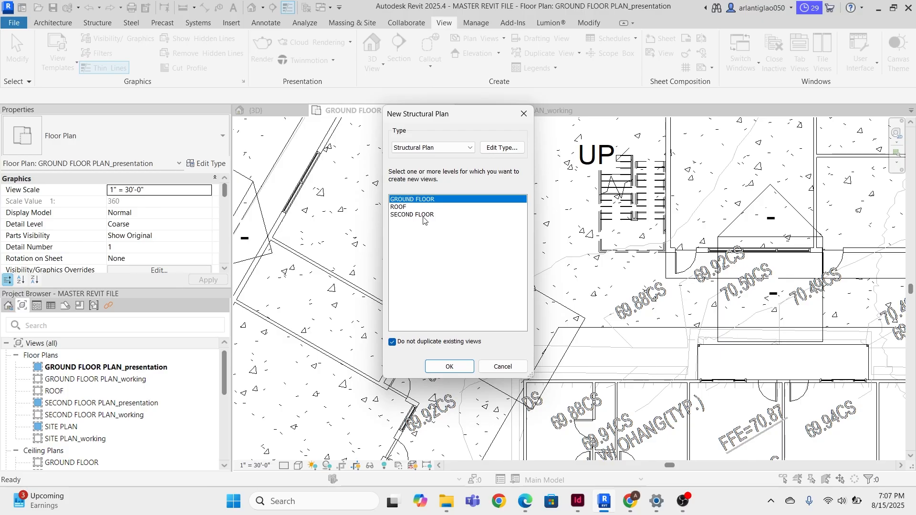
shift+click(447, 215)
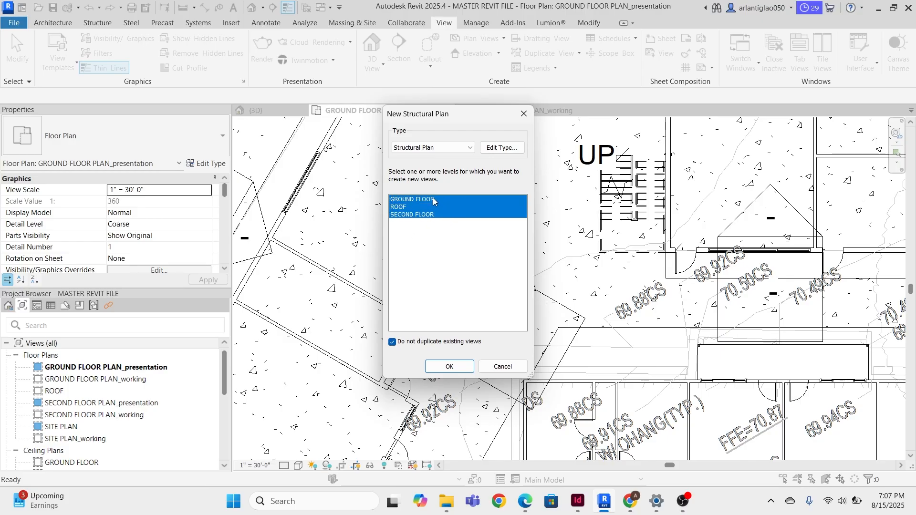
click(449, 366)
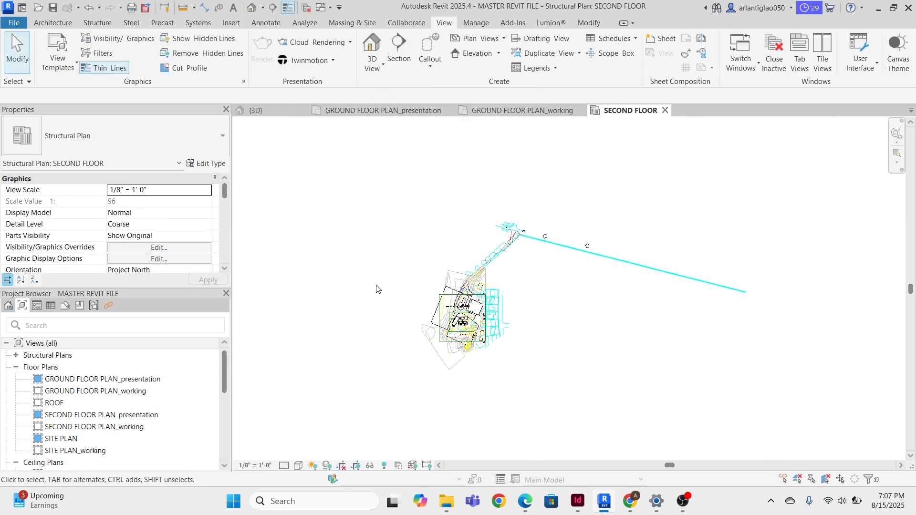
- Open the GROUND FLOOR structural plan and inspect the walls where the angled wing meets the other buildings
double_click(47, 355)
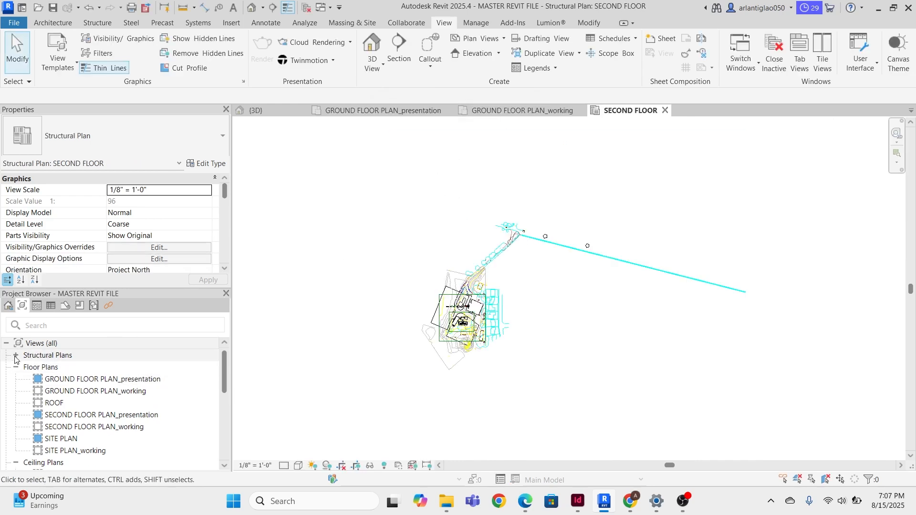
double_click(127, 367)
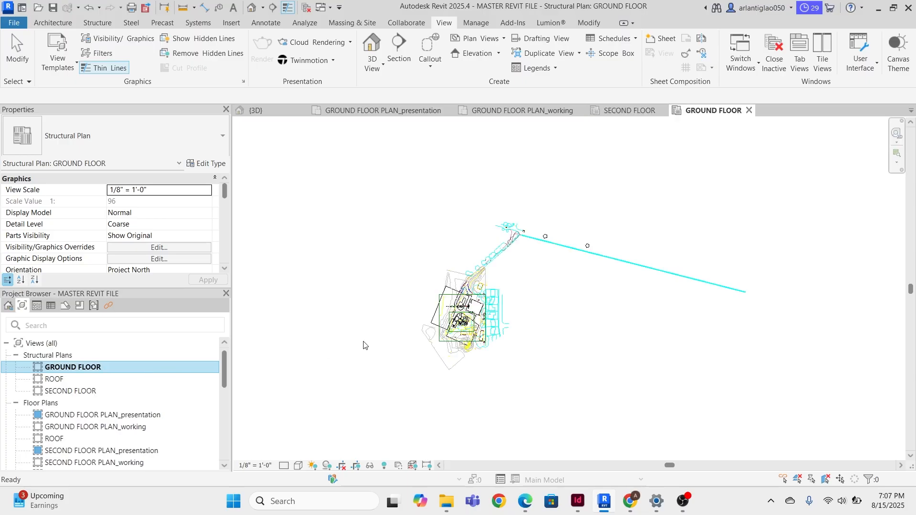
scroll(419, 338, up, 5)
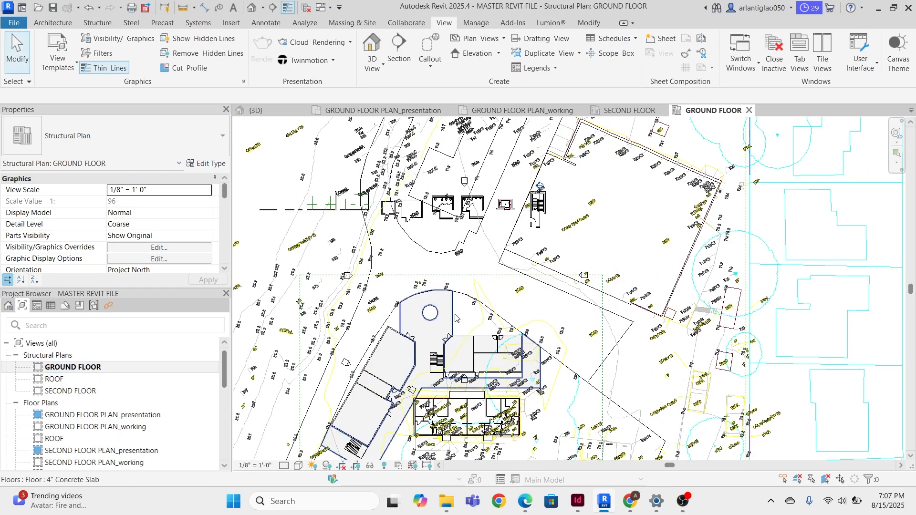
scroll(405, 341, up, 5)
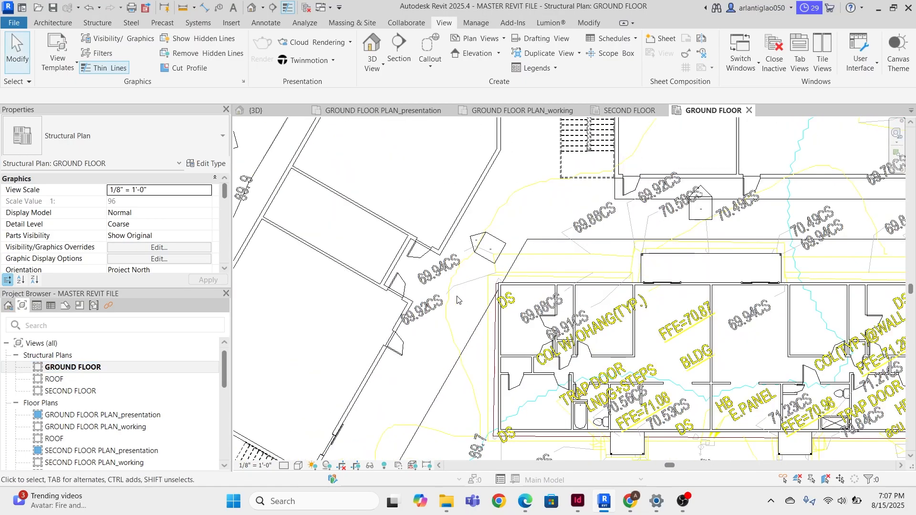
scroll(448, 242, up, 1)
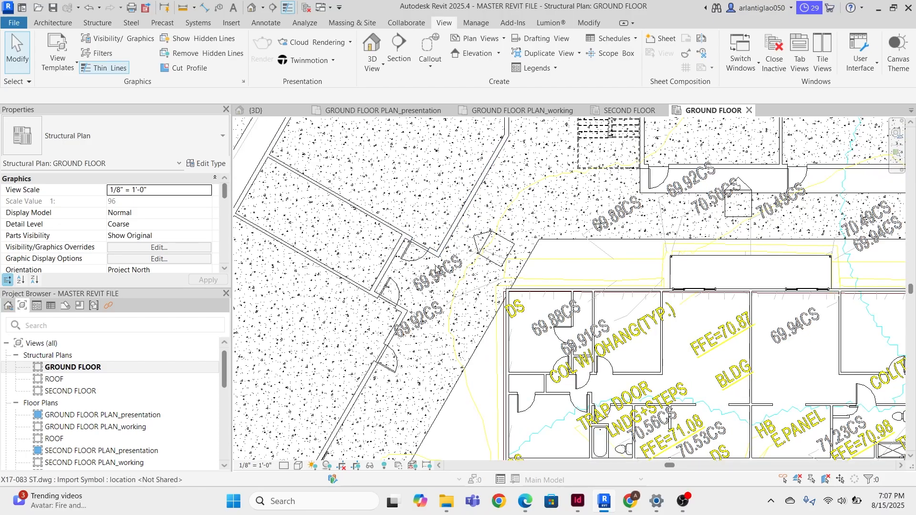
scroll(431, 276, up, 1)
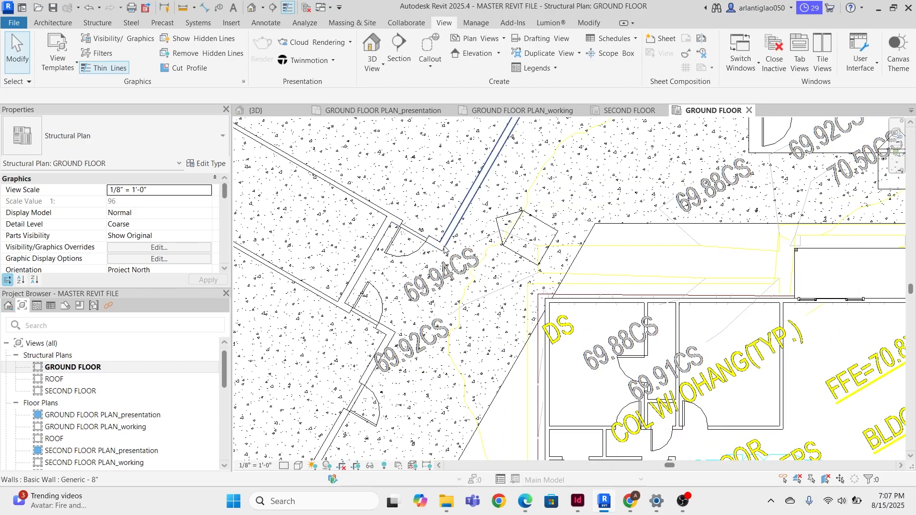
scroll(448, 258, down, 2)
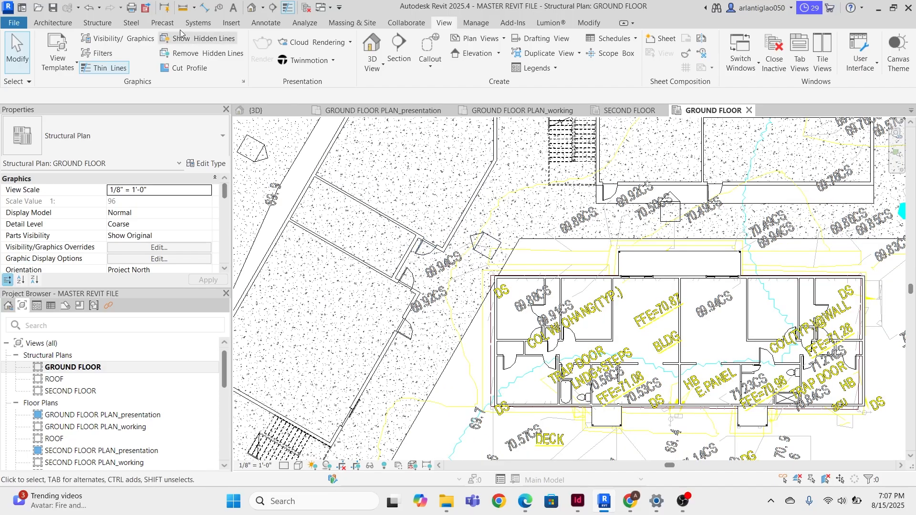
- Draw a grid line along the end wall of the angled wing beside the stairs, extending past its outer long wall
click(36, 23)
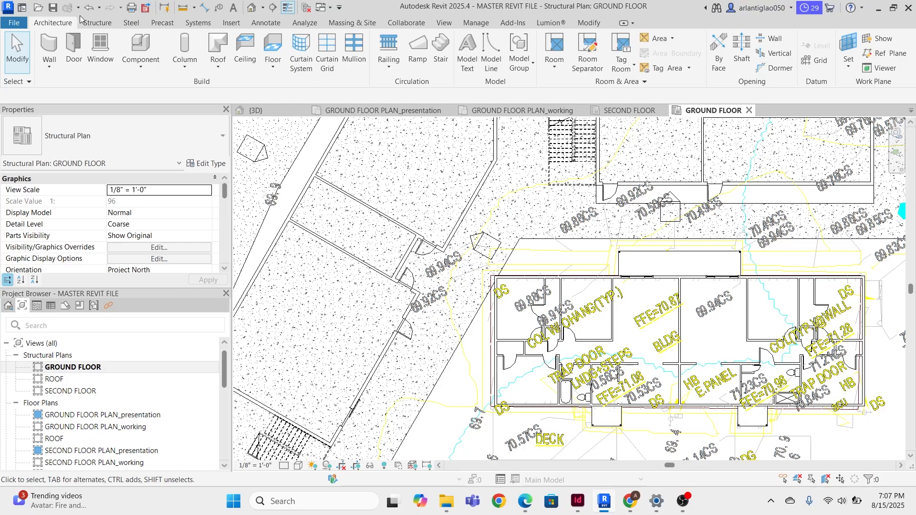
click(814, 60)
middle_drag(467, 256, 557, 153)
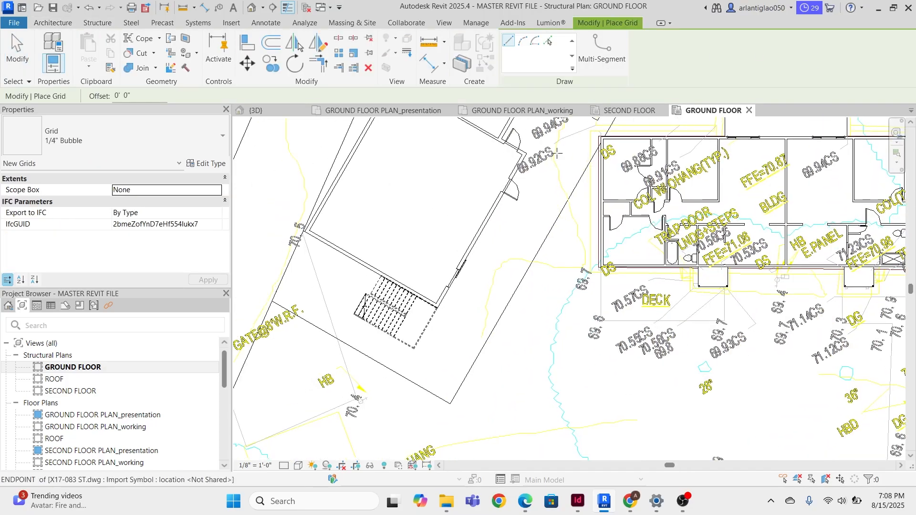
scroll(437, 305, up, 8)
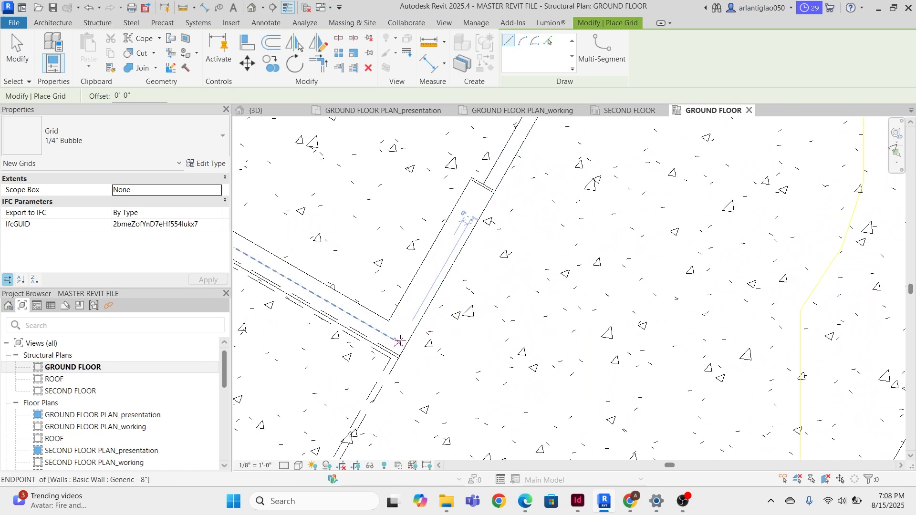
click(396, 341)
scroll(368, 306, down, 3)
middle_drag(367, 306, 679, 370)
scroll(677, 368, down, 2)
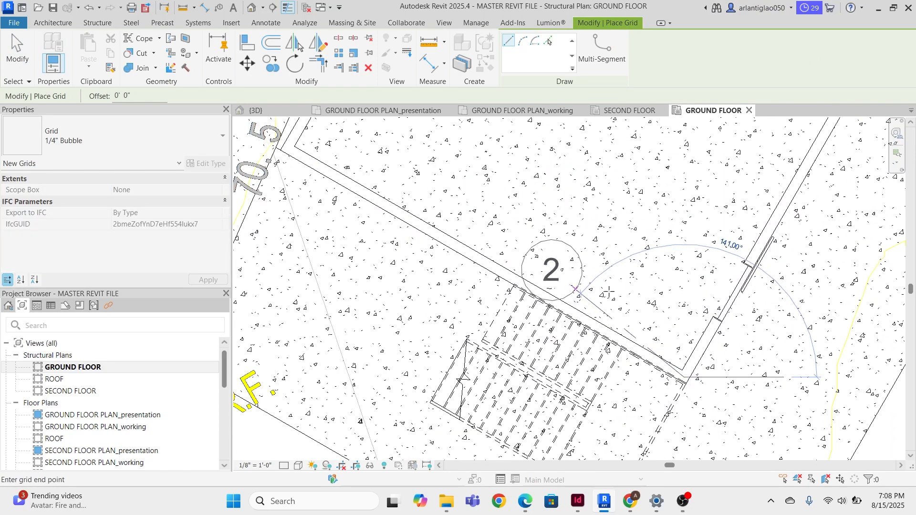
middle_drag(539, 283, 539, 320)
scroll(540, 320, down, 3)
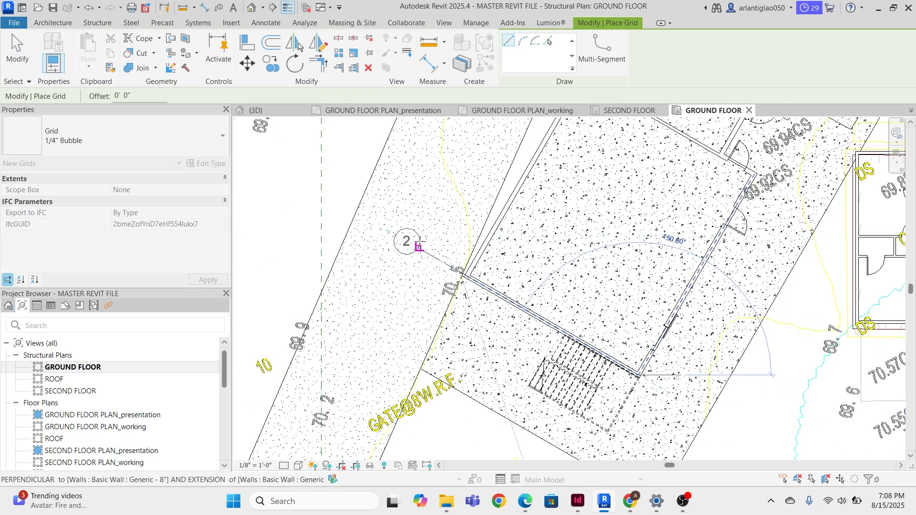
click(416, 245)
key(Escape)
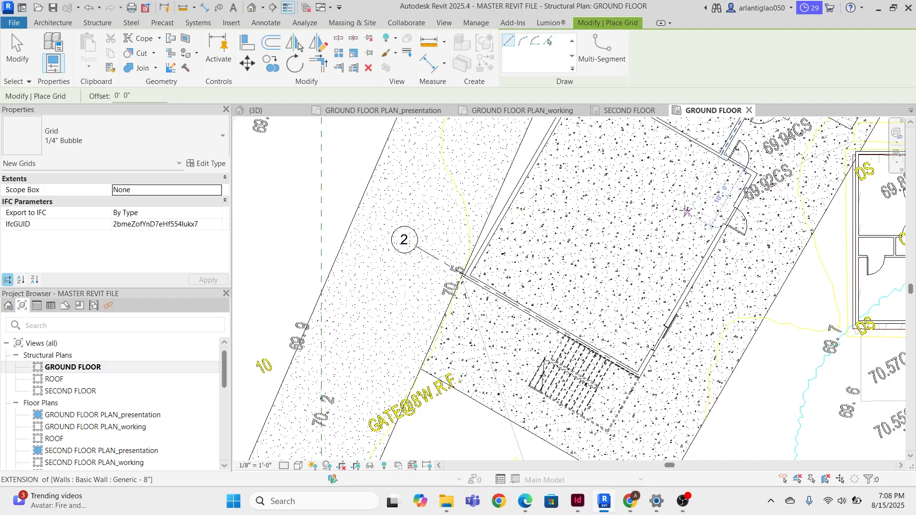
key(Escape)
- Draw a parallel grid line along the first cross wall of the angled wing, with its end aligned to grid 2
scroll(724, 137, up, 5)
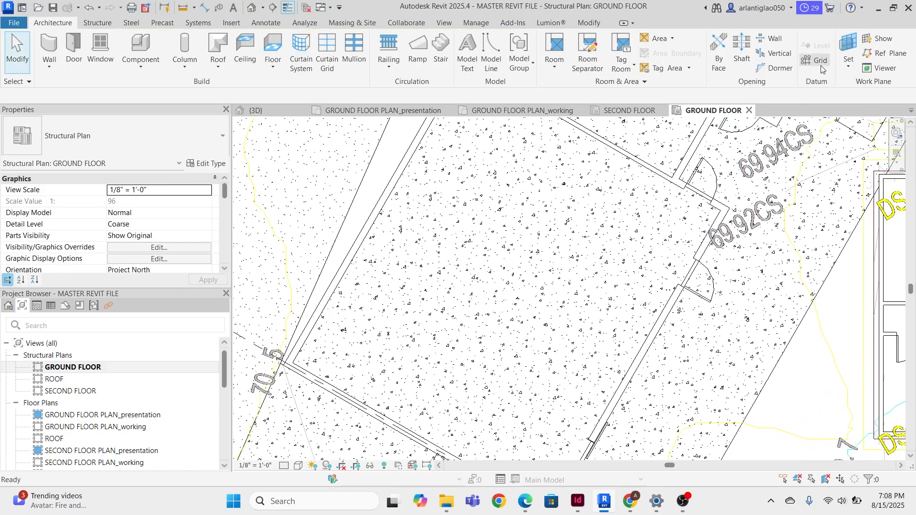
click(818, 61)
click(723, 204)
scroll(699, 265, up, 3)
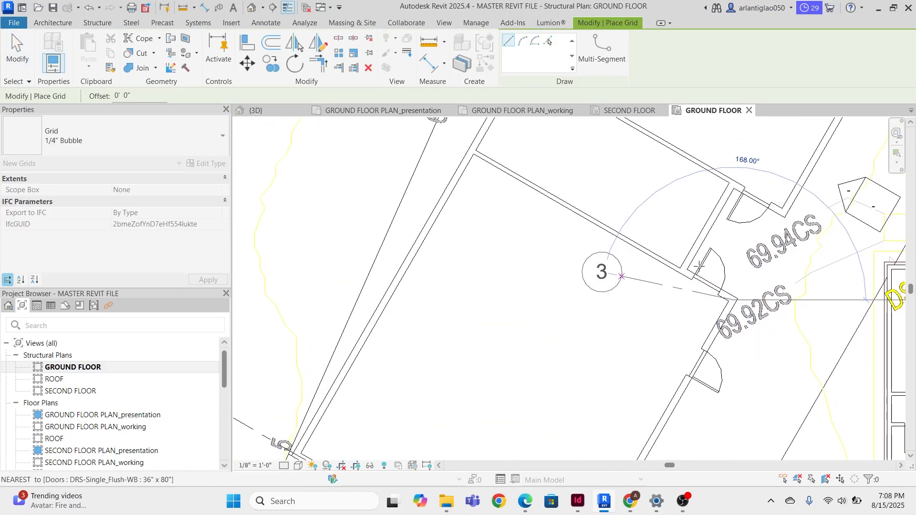
scroll(699, 265, down, 4)
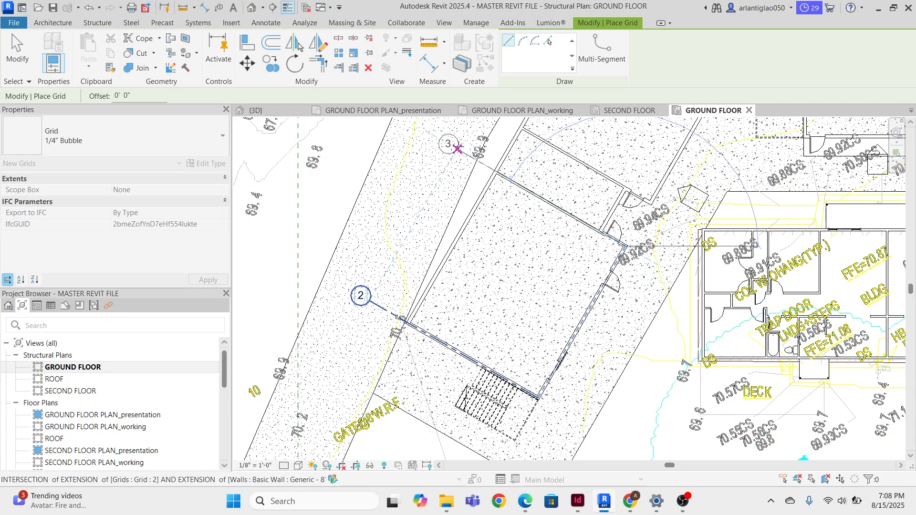
click(458, 149)
- Draw another parallel grid line along the second cross wall of the angled wing, extending past the outer wall
scroll(652, 210, up, 5)
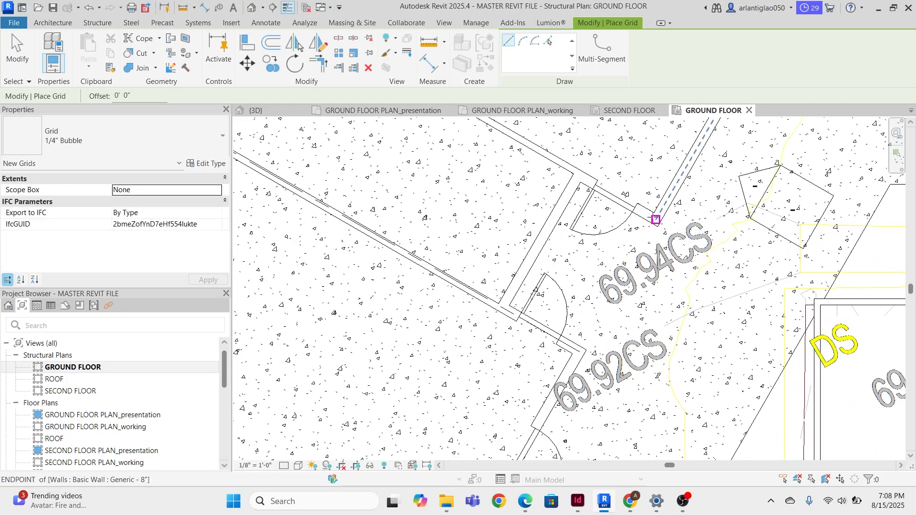
click(655, 219)
scroll(655, 219, down, 3)
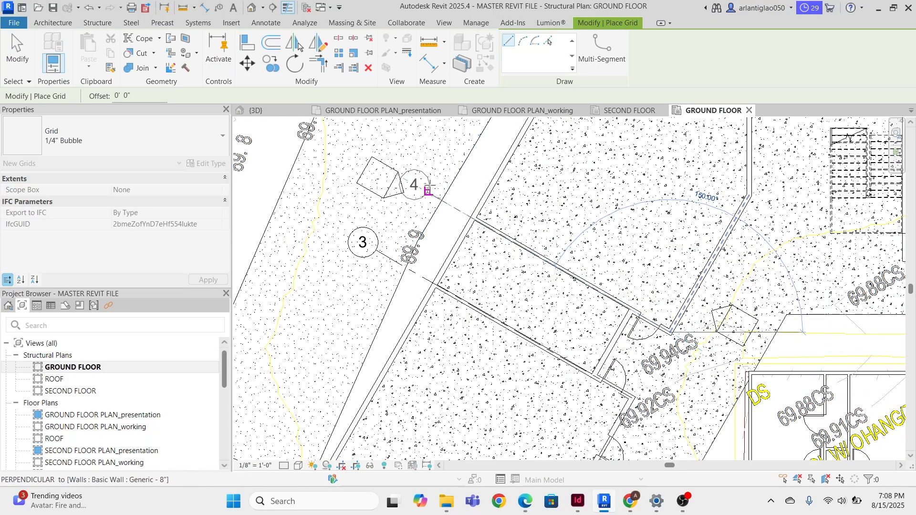
click(414, 185)
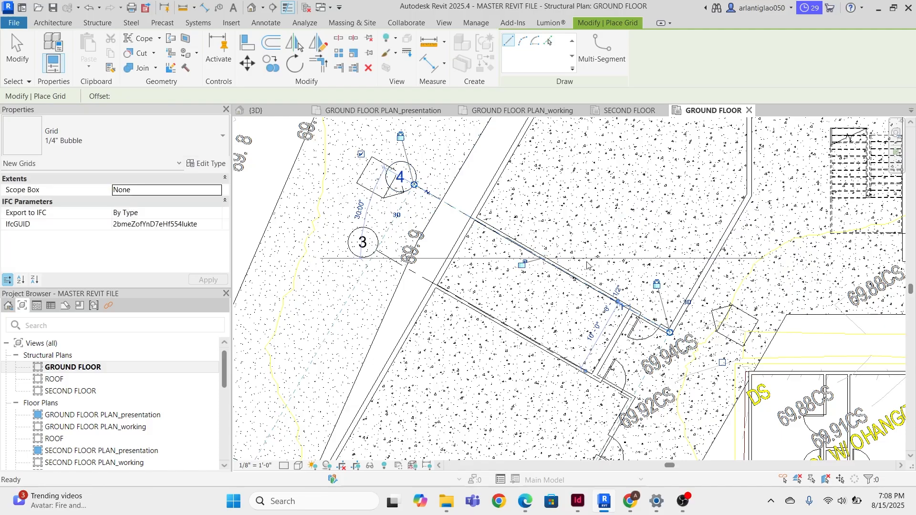
key(Escape)
- Check the new grid lines against the angled wing's walls in the SECOND FLOOR structural plan and return to the GROUND FLOOR plan
scroll(571, 255, down, 2)
scroll(647, 171, up, 2)
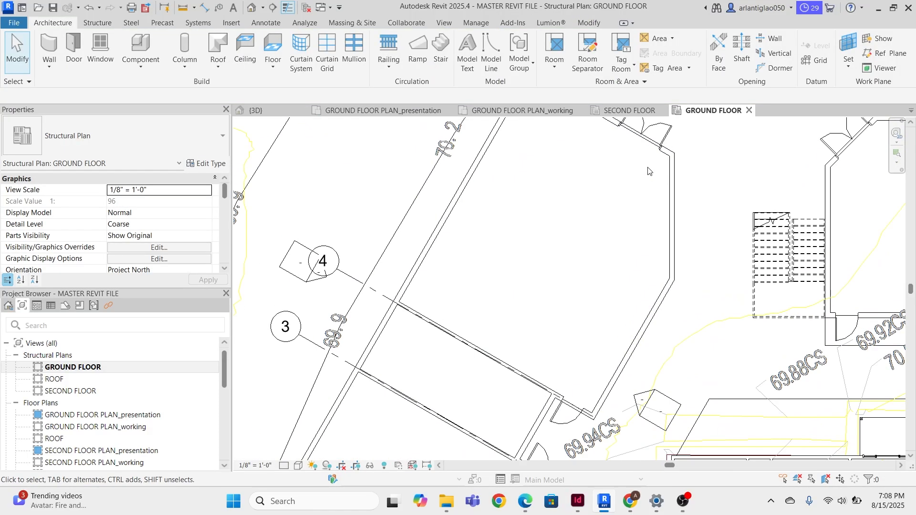
middle_drag(588, 418, 548, 206)
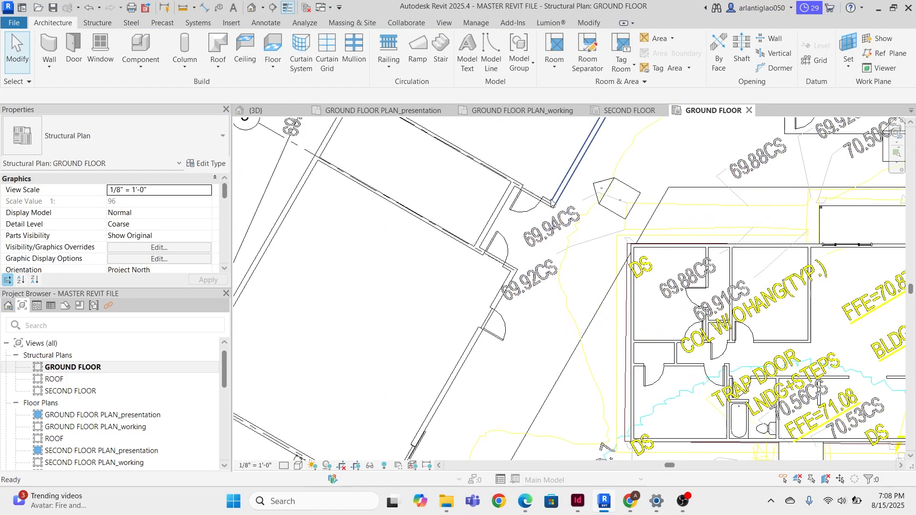
double_click(69, 392)
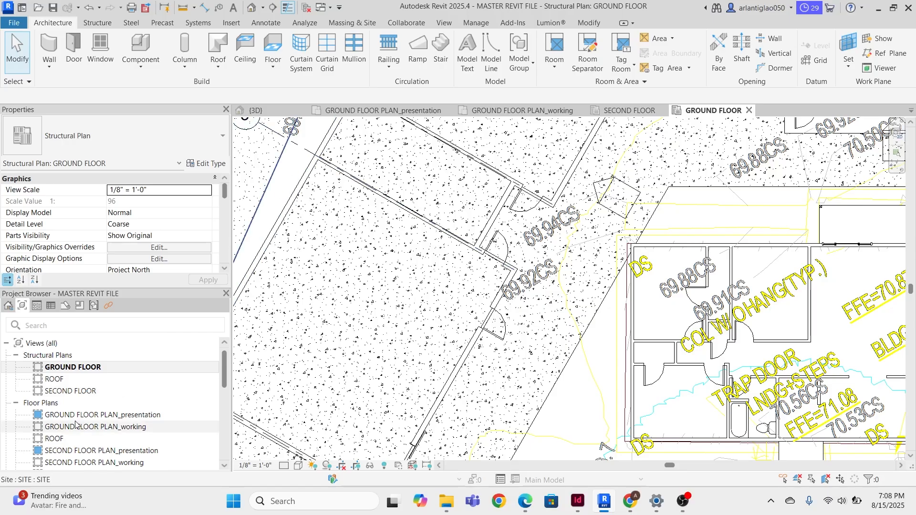
scroll(410, 350, up, 5)
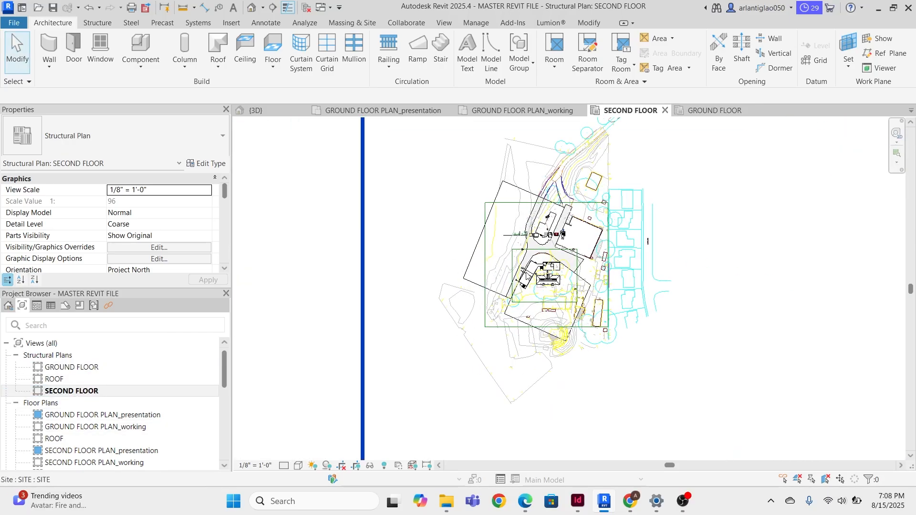
scroll(553, 273, up, 10)
scroll(416, 307, up, 3)
scroll(414, 304, down, 5)
middle_drag(257, 318, 532, 269)
scroll(532, 269, up, 1)
scroll(530, 268, up, 3)
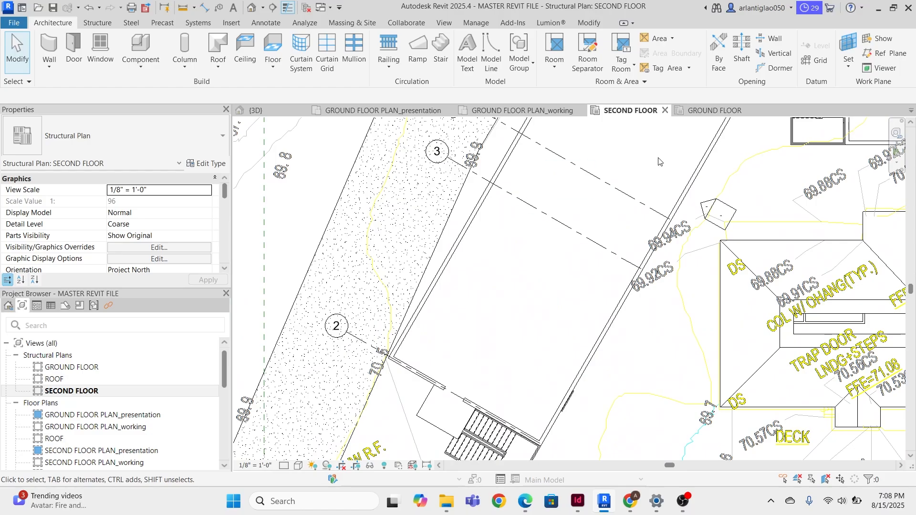
click(702, 113)
middle_drag(493, 245, 485, 326)
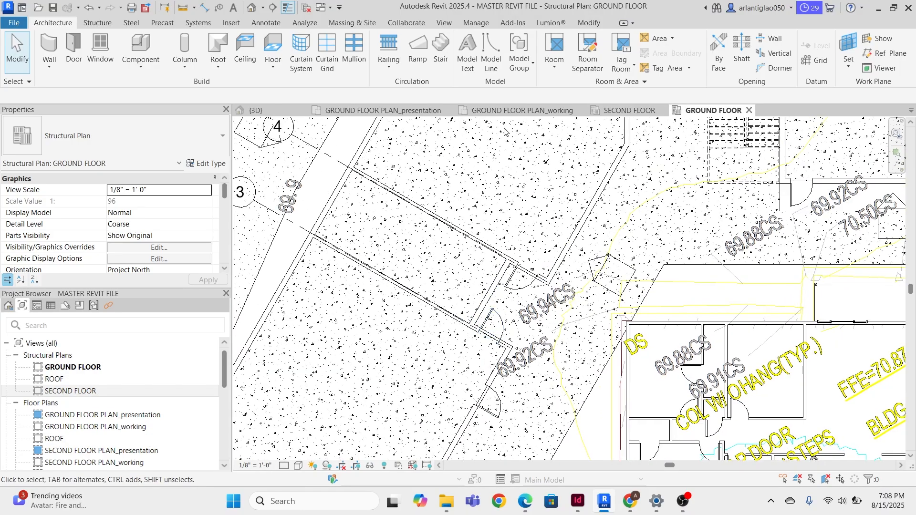
- Draw grid lines along the angled wing's far end wall and along its courtyard-side long wall
middle_drag(529, 195, 496, 329)
key(g)
key(r)
scroll(576, 145, up, 1)
scroll(576, 146, down, 2)
click(493, 439)
middle_drag(571, 267, 566, 283)
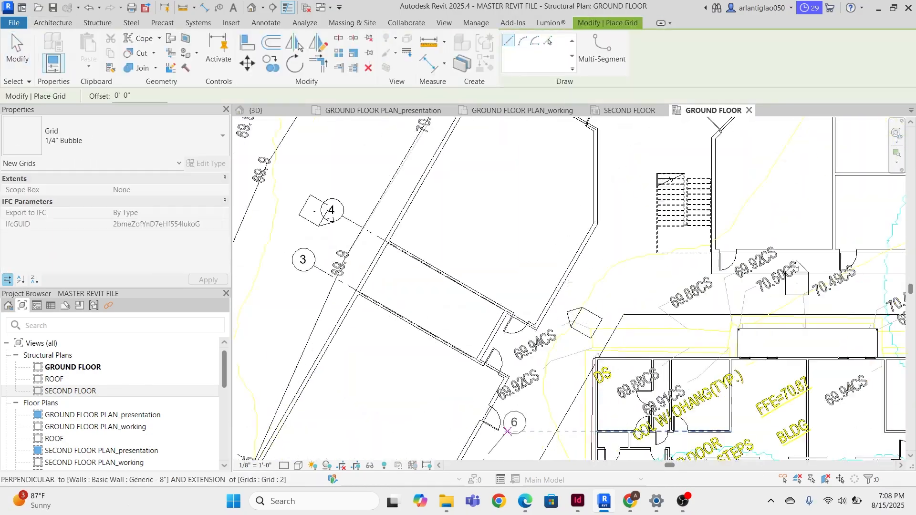
click(649, 137)
key(Escape)
key(Escape)
scroll(609, 124, up, 5)
scroll(524, 238, down, 5)
- Draw a grid line along the outer long wall of the angled wing
key(g)
key(r)
scroll(517, 245, down, 3)
key(Escape)
key(Escape)
scroll(532, 220, up, 5)
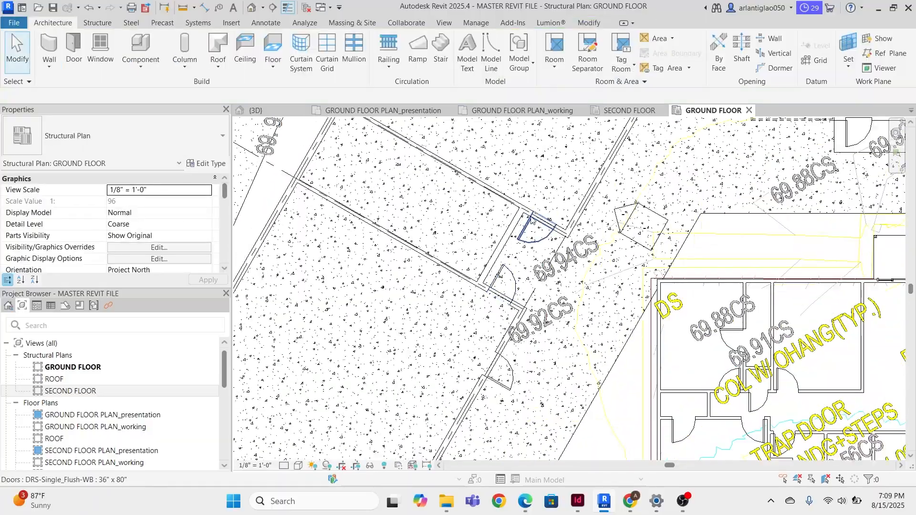
- Draw three vertical grid lines along the two end walls and the full-depth interior wall of the building beside the angled wing
scroll(531, 221, down, 5)
key(g)
key(r)
scroll(410, 328, up, 2)
click(409, 442)
click(409, 221)
click(517, 327)
click(517, 215)
click(608, 403)
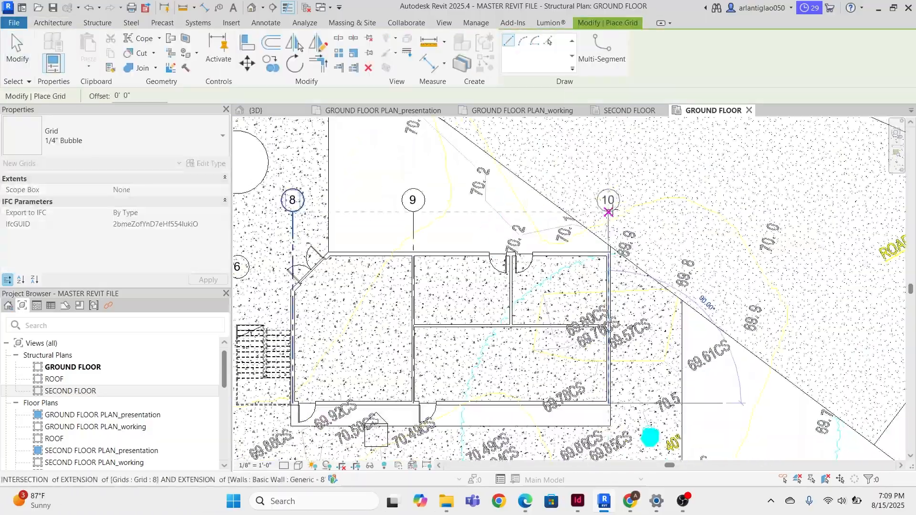
click(609, 212)
- Draw a vertical grid line through the short partition between the two doors in the same building's upper wall
click(521, 366)
click(521, 175)
key(Escape)
key(Escape)
- Draw horizontal grid lines along the upper and lower long walls of the building beside the angled wing
scroll(730, 191, down, 5)
key(g)
key(r)
click(862, 302)
click(576, 302)
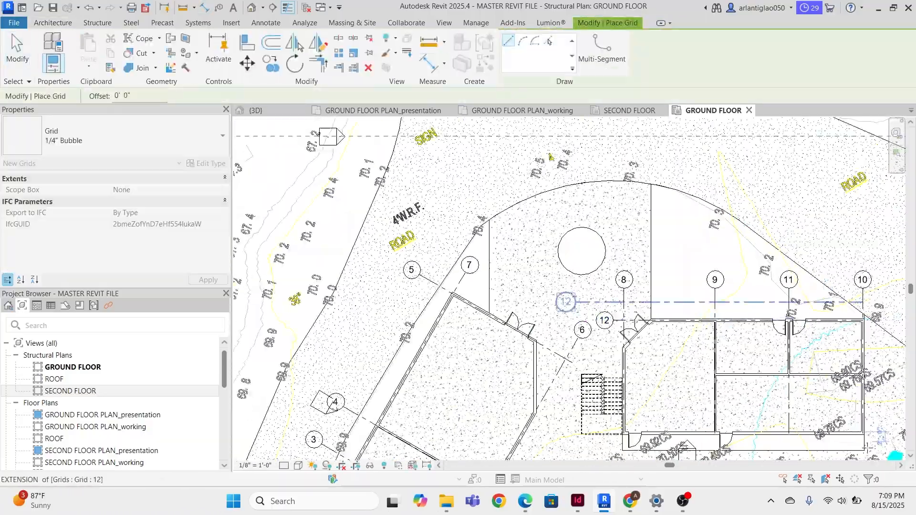
key(Escape)
key(Escape)
scroll(528, 294, down, 3)
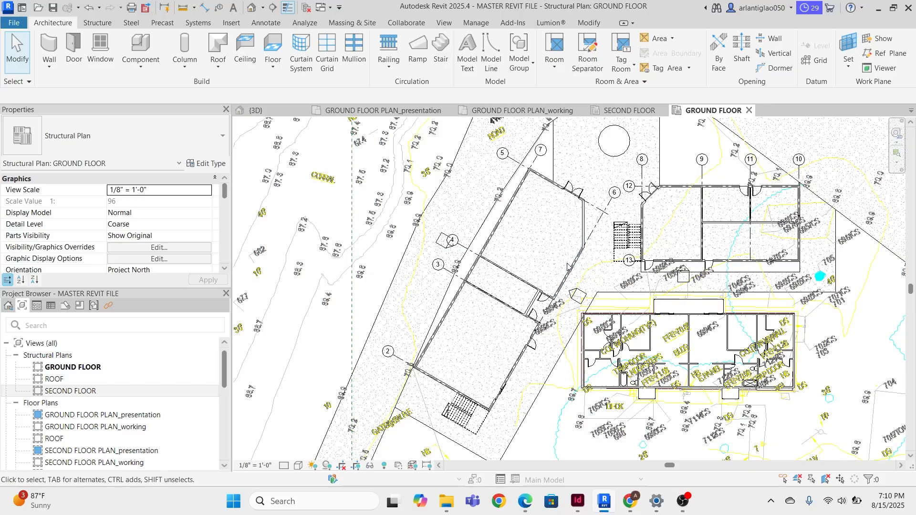
- Load the Timber-Column family from the Autodesk library with the 6x6 type
scroll(392, 228, up, 10)
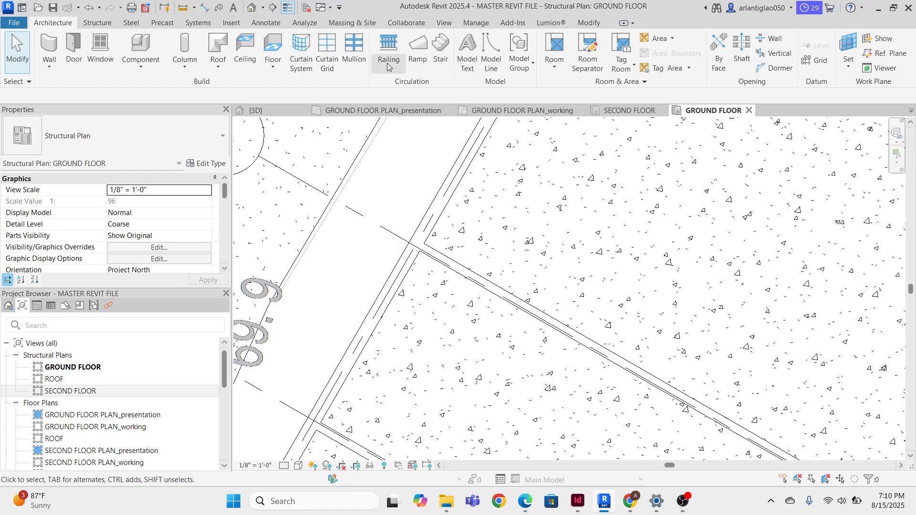
click(237, 21)
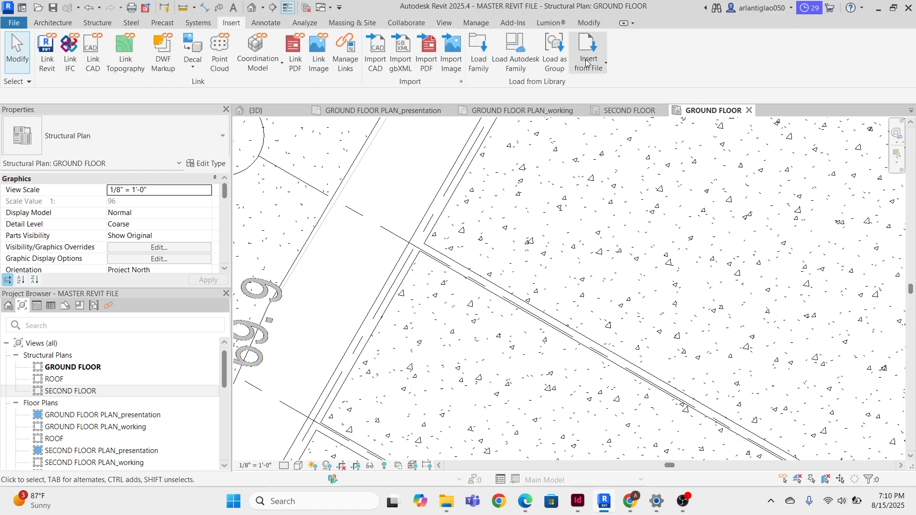
click(529, 64)
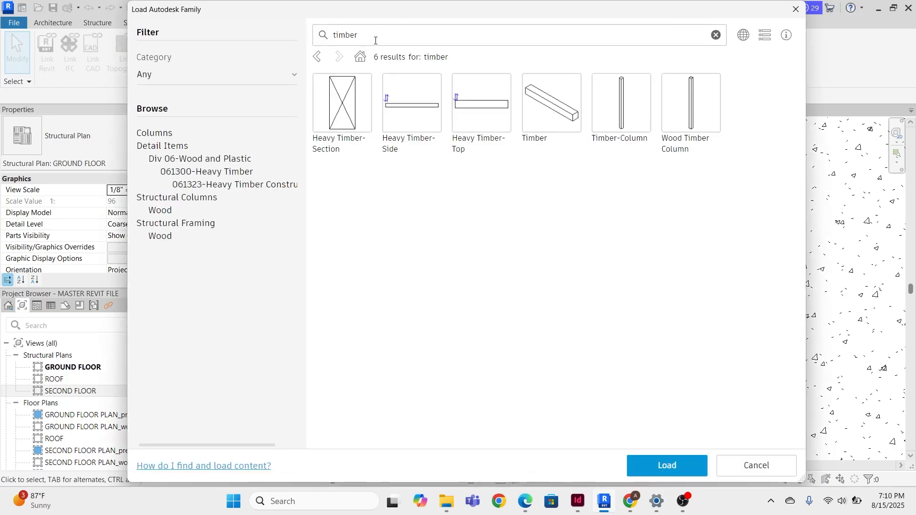
drag(375, 41, 326, 51)
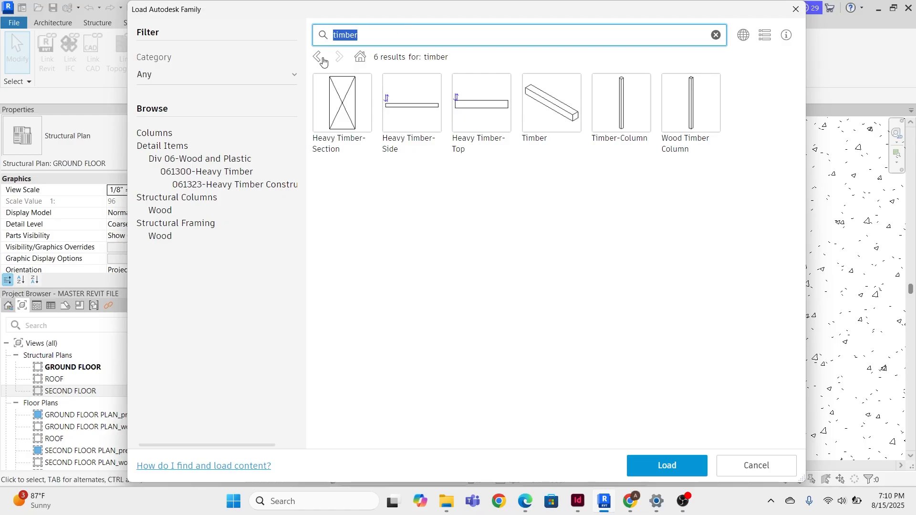
click(634, 116)
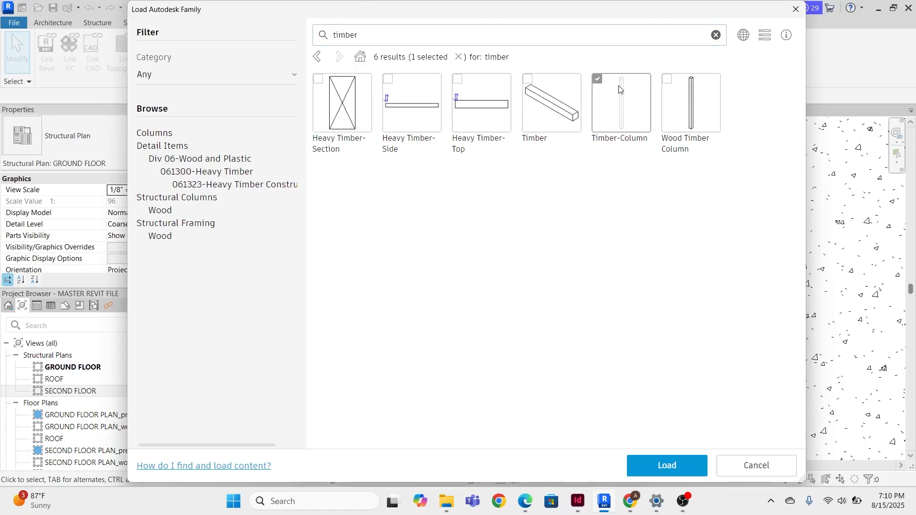
click(663, 467)
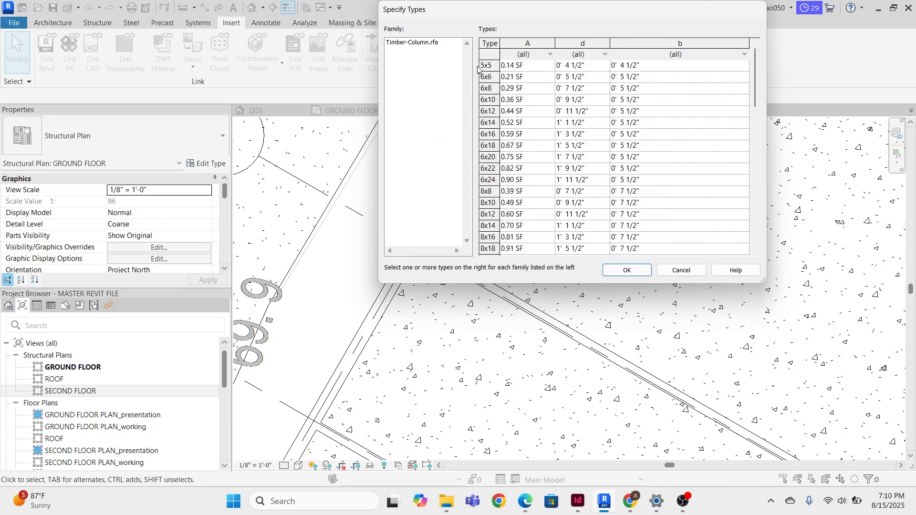
click(494, 80)
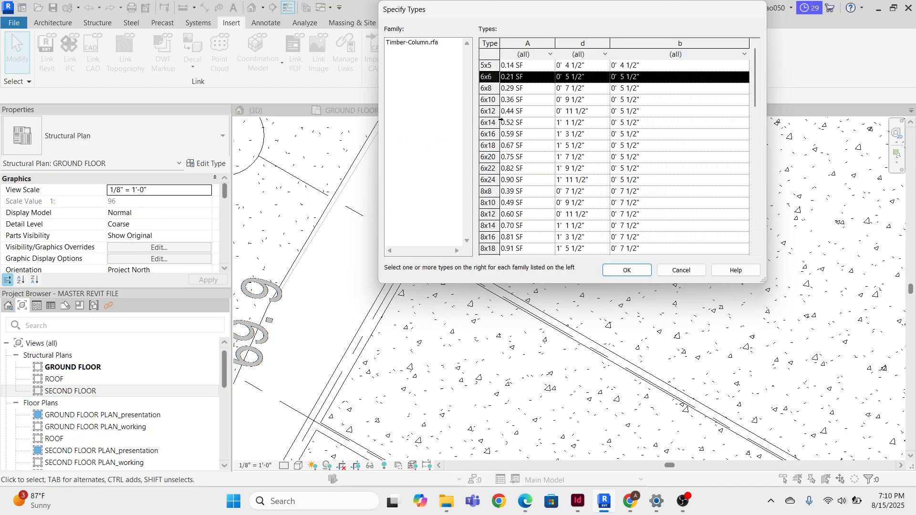
click(627, 270)
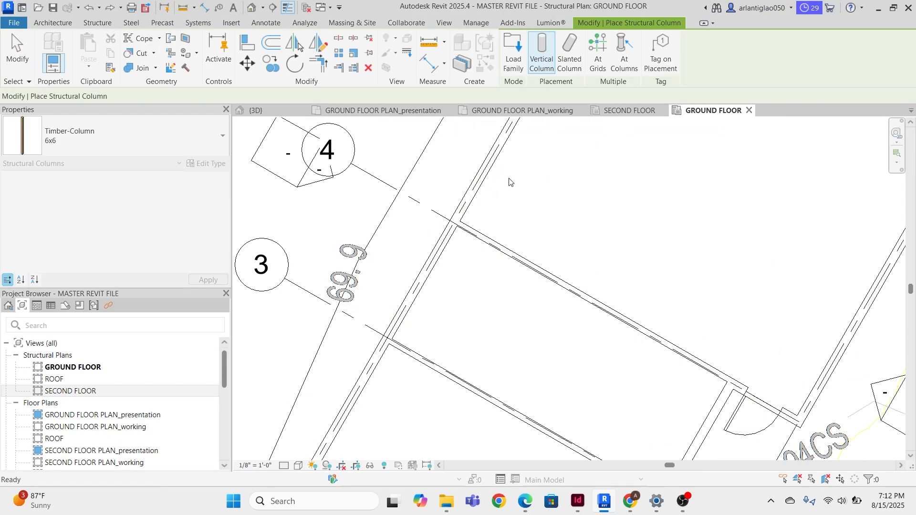
- Start placing 6x6 timber columns at grid intersections, selecting grid 4 and the grid along the angled wing's outer long wall
key(Escape)
scroll(509, 181, down, 4)
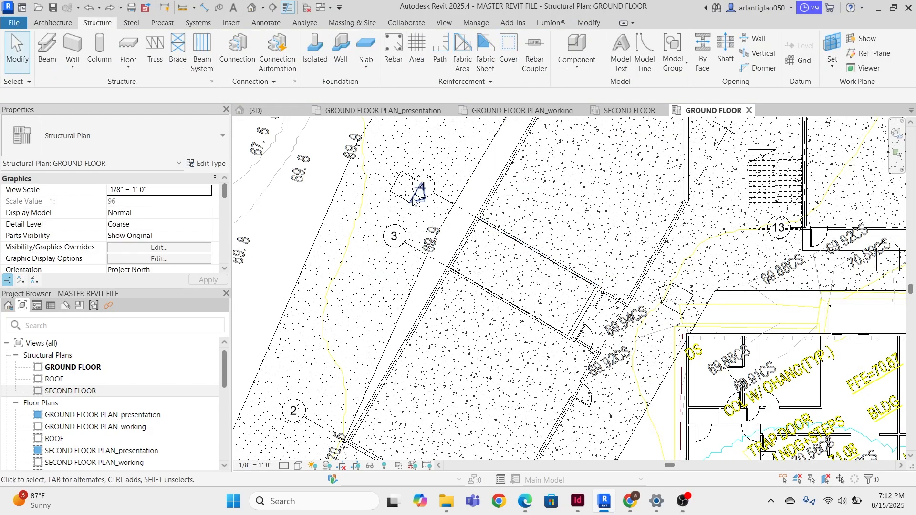
scroll(432, 217, up, 3)
middle_drag(501, 220, 380, 178)
scroll(380, 178, down, 5)
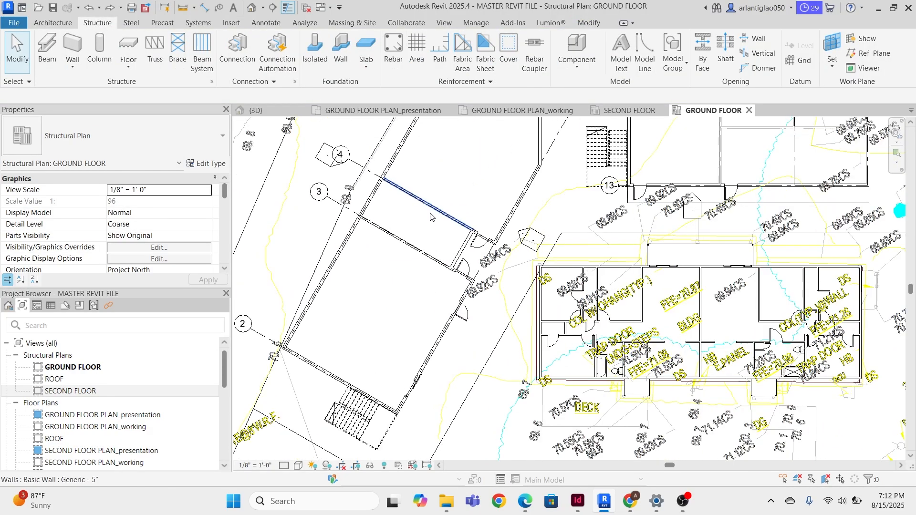
scroll(379, 207, up, 3)
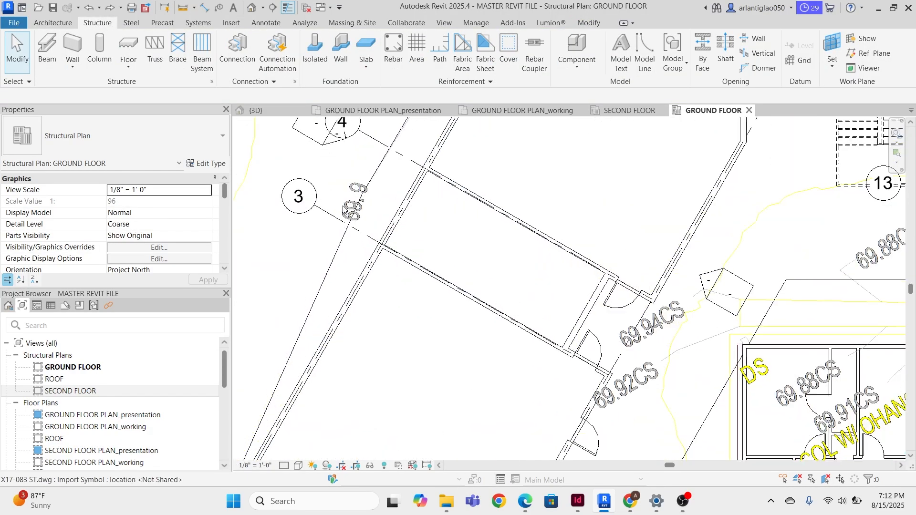
click(97, 61)
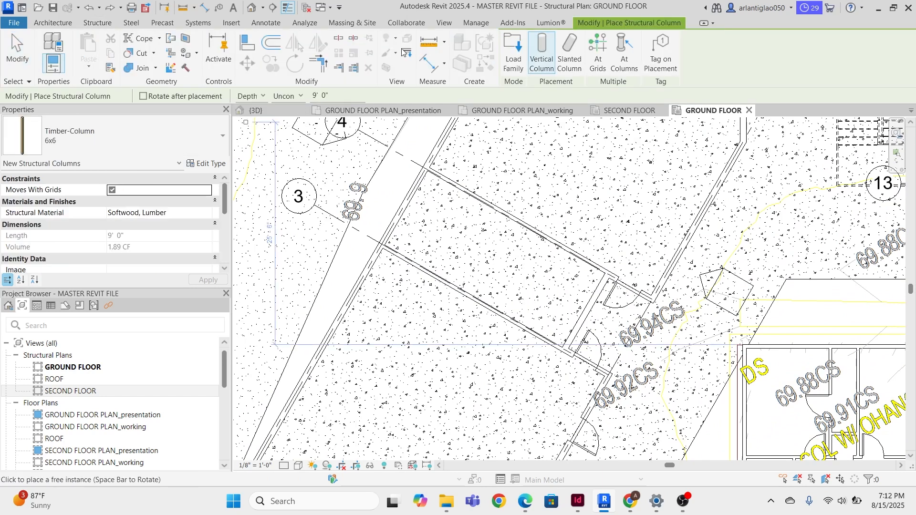
scroll(558, 305, up, 4)
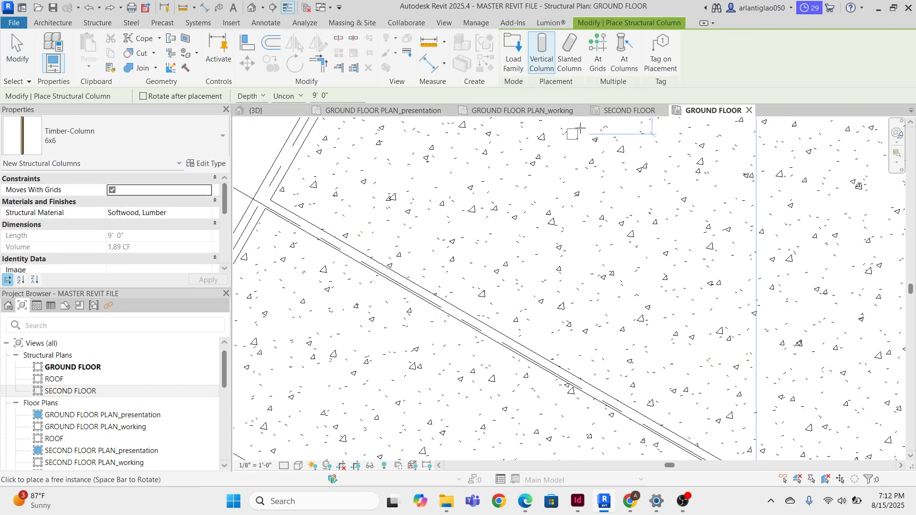
click(602, 59)
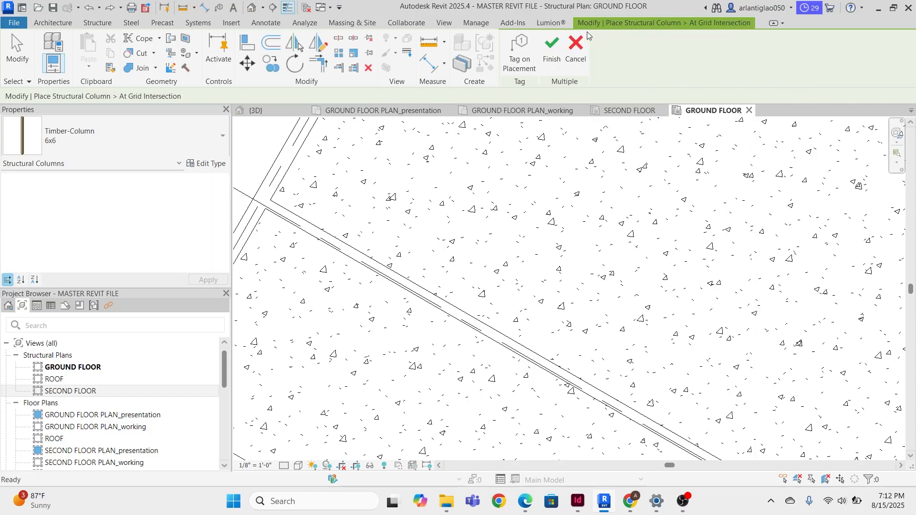
scroll(356, 311, down, 3)
scroll(402, 227, up, 4)
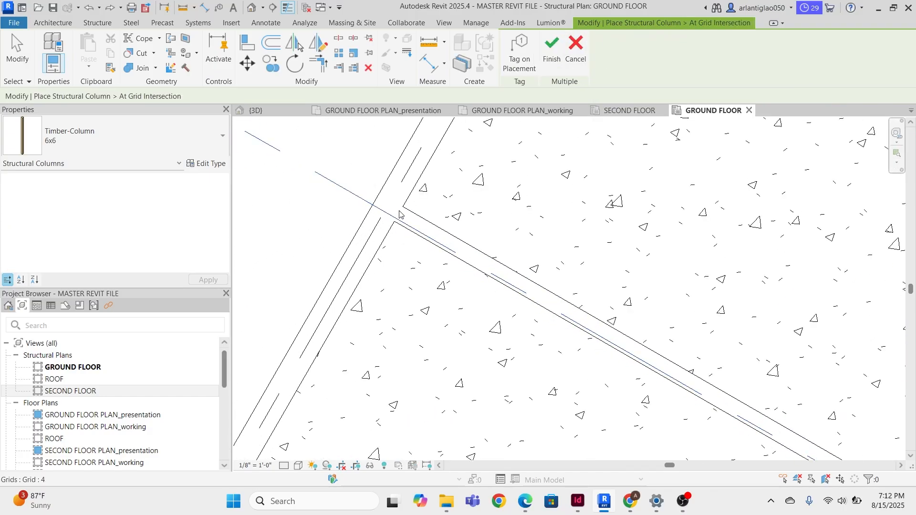
click(408, 171)
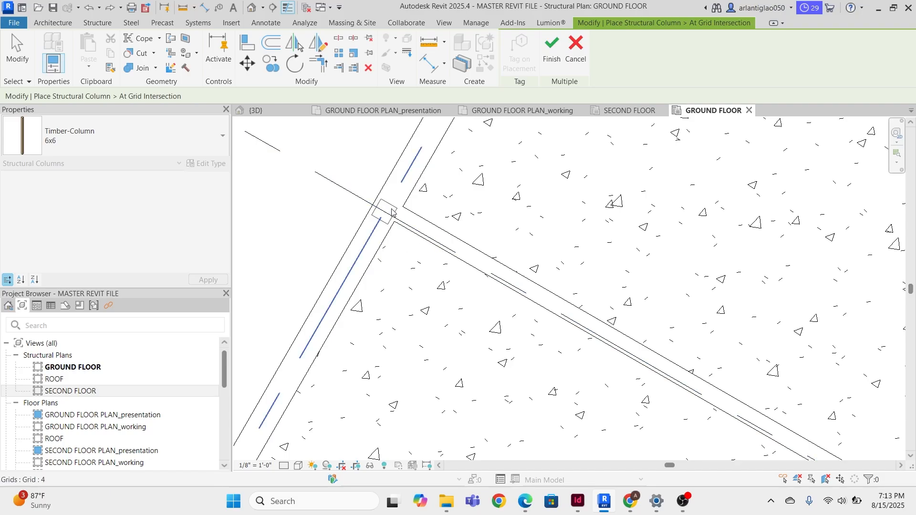
scroll(531, 310, down, 3)
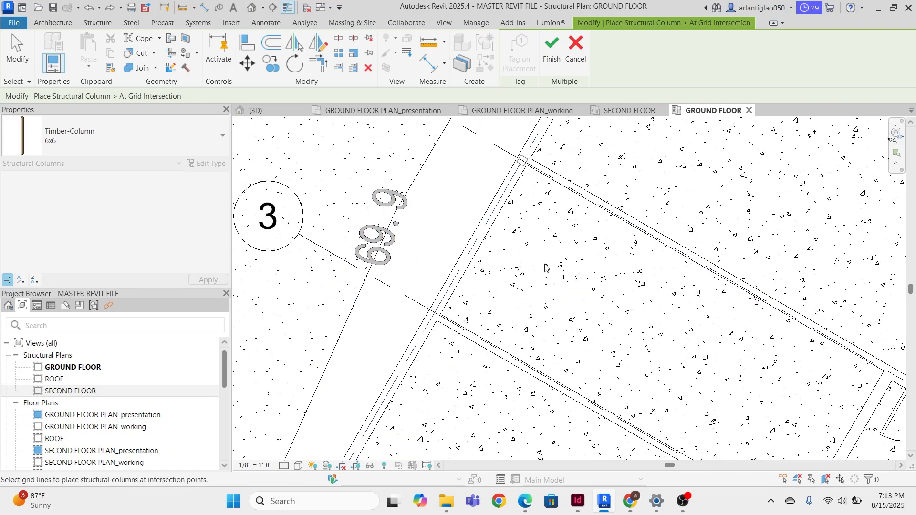
- Add grid 3 to the column placement selection where it meets the angled wing's outer long wall
scroll(578, 219, down, 3)
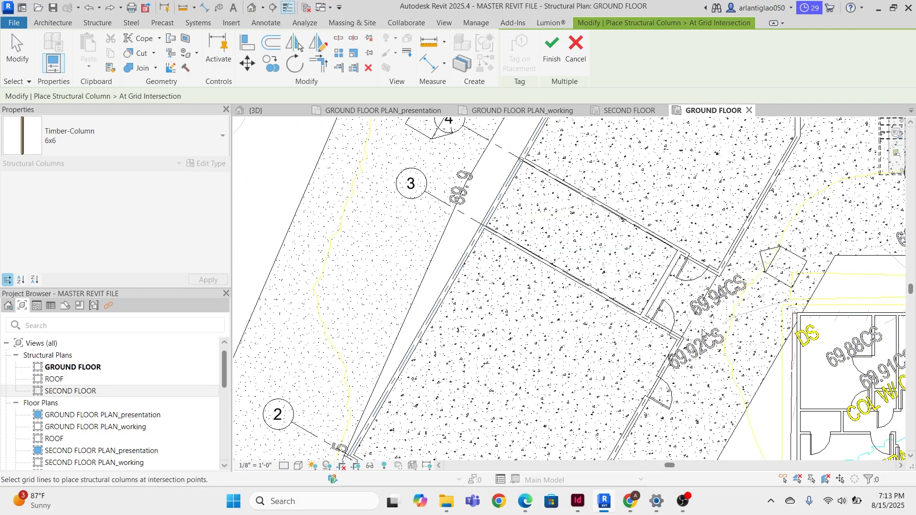
scroll(721, 270, up, 5)
scroll(722, 270, up, 2)
scroll(626, 338, down, 3)
middle_drag(340, 288, 507, 287)
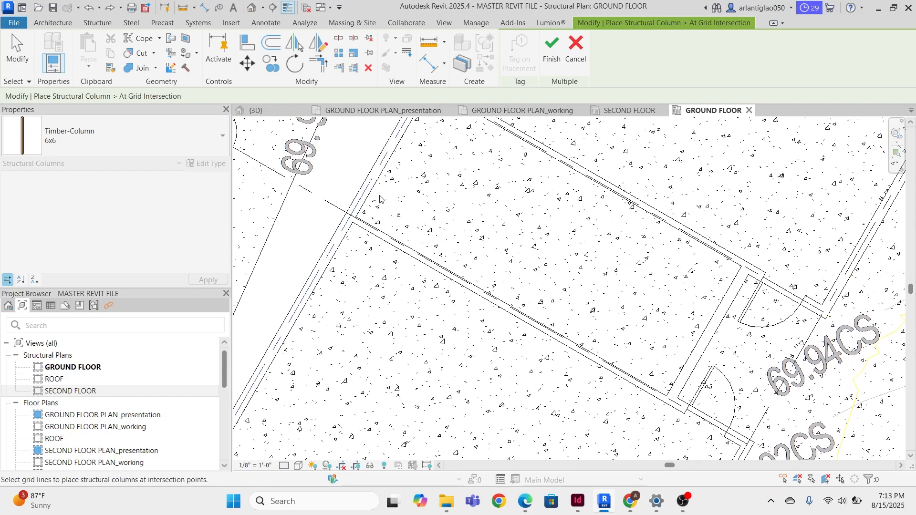
middle_drag(375, 198, 429, 253)
scroll(445, 222, up, 4)
scroll(376, 328, down, 2)
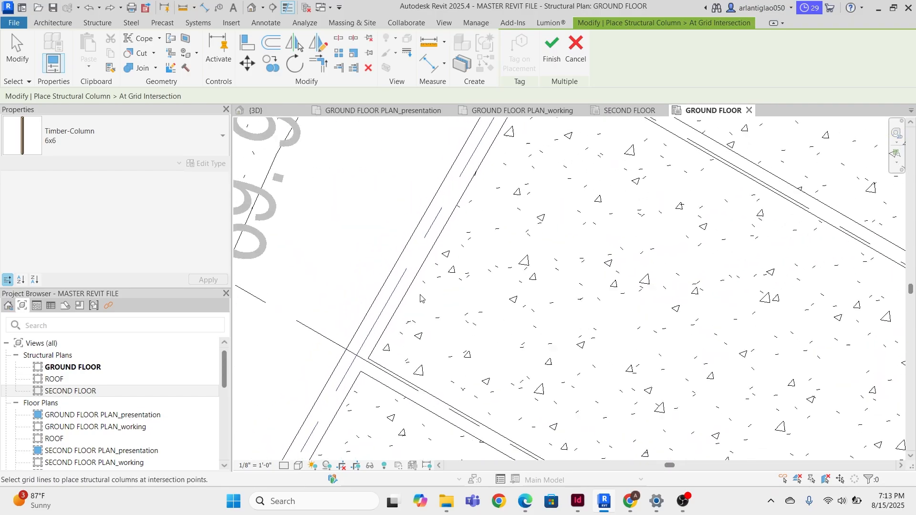
click(379, 375)
scroll(419, 318, down, 2)
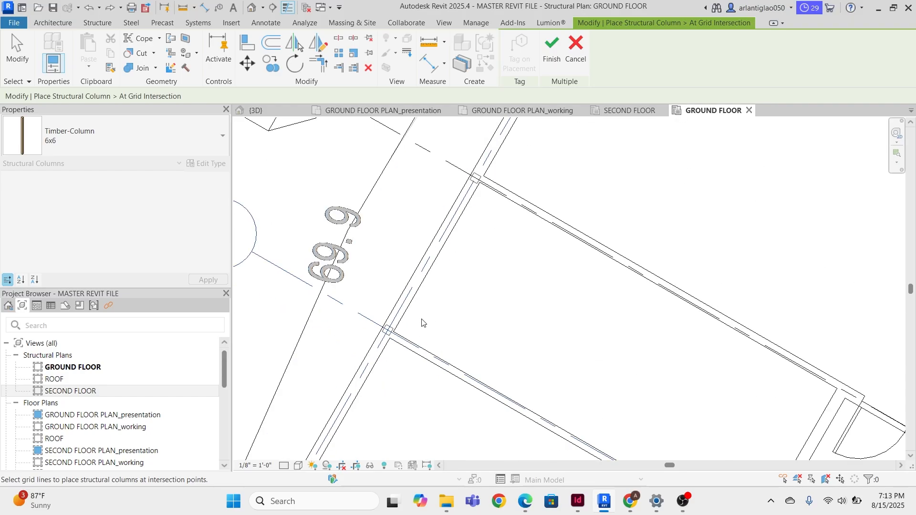
- Add grid 2 along the angled wing's lower end wall and grid 6 along its inner long wall to the selection
middle_drag(409, 388, 507, 202)
middle_drag(420, 410, 530, 210)
middle_drag(429, 364, 551, 208)
scroll(399, 323, up, 3)
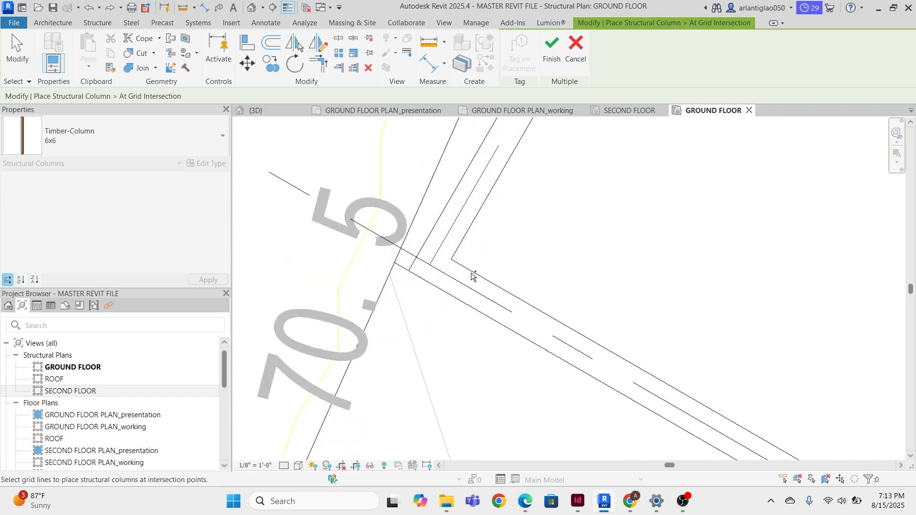
click(462, 289)
scroll(509, 301, down, 3)
middle_drag(782, 414, 546, 283)
scroll(525, 315, up, 3)
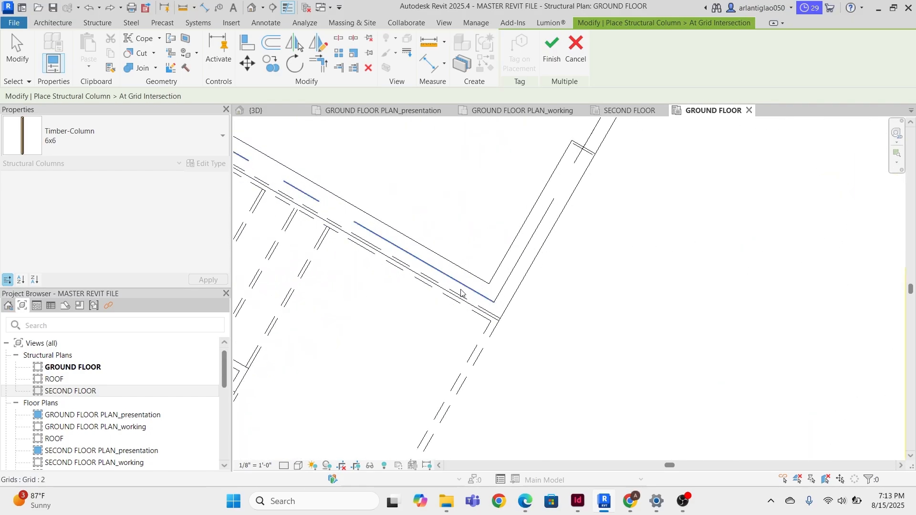
scroll(553, 291, down, 5)
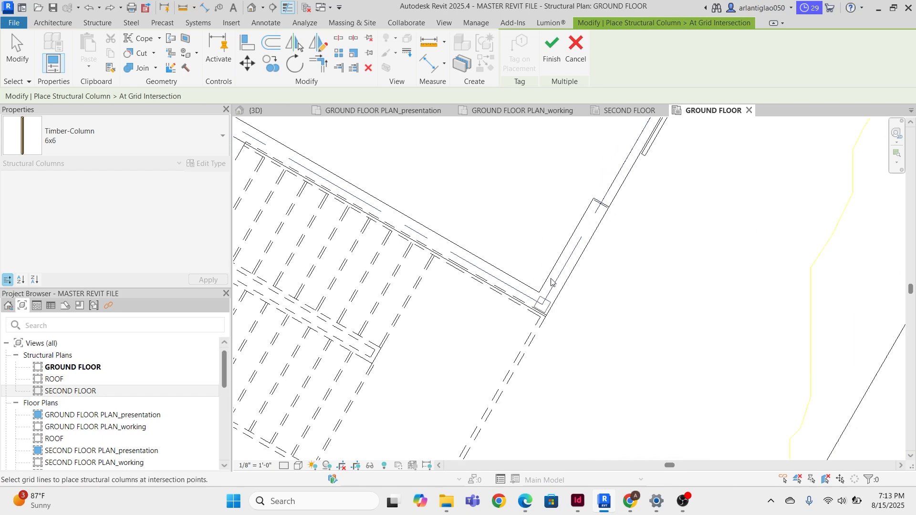
- Add the angled wing's remaining grid lines to the column placement selection
middle_drag(553, 260, 413, 397)
scroll(597, 220, up, 2)
middle_drag(596, 210, 462, 443)
middle_drag(531, 152, 453, 303)
scroll(446, 351, up, 3)
click(459, 323)
scroll(473, 305, down, 5)
scroll(526, 226, down, 5)
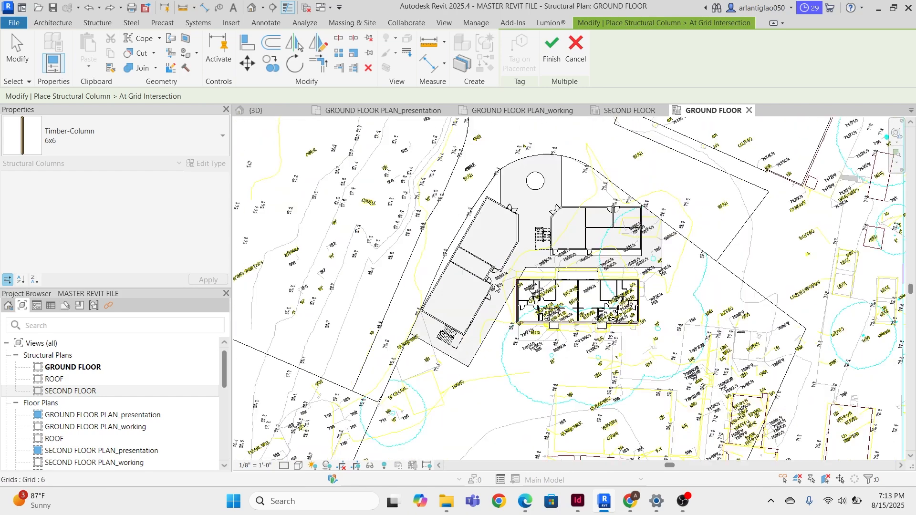
scroll(509, 290, up, 10)
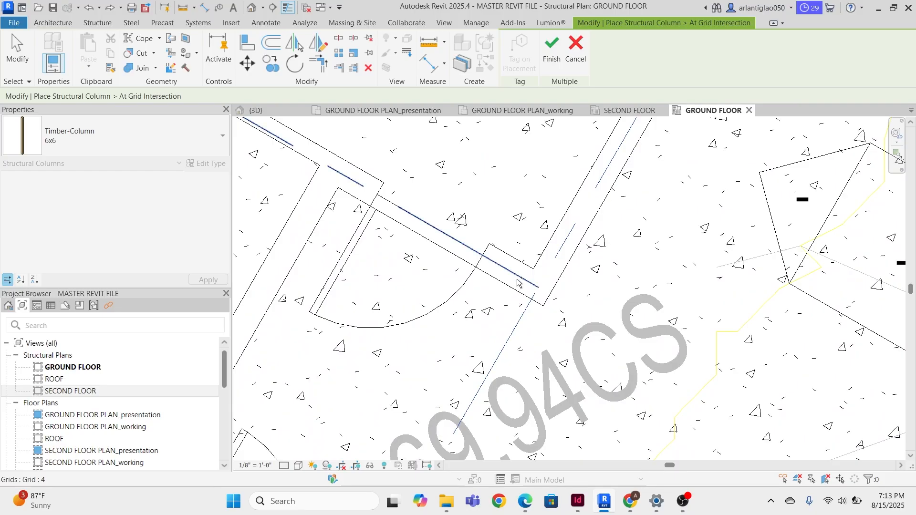
ctrl+click(516, 275)
- Add the grids of the building beside the angled wing to the selection and finish placing the 6x6 columns
scroll(548, 253, down, 6)
middle_drag(707, 268, 458, 259)
scroll(459, 267, up, 5)
scroll(459, 270, down, 6)
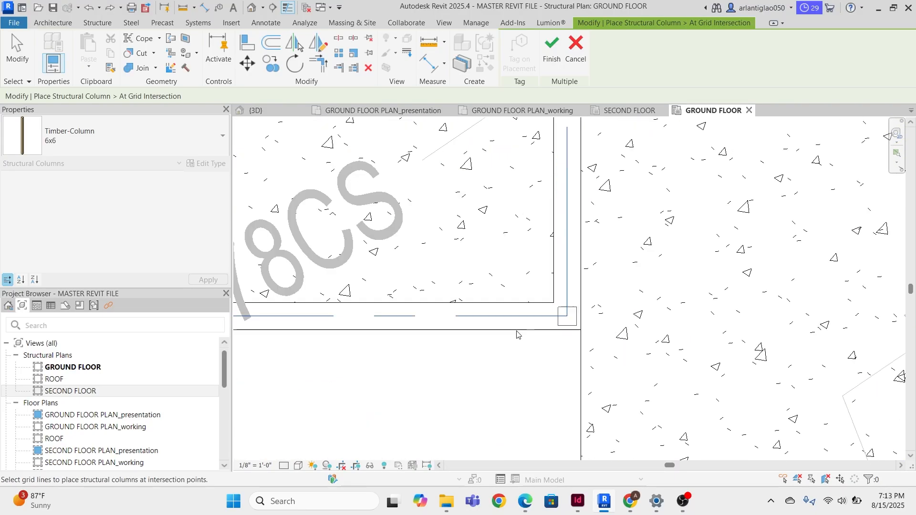
scroll(665, 181, up, 3)
scroll(665, 181, down, 3)
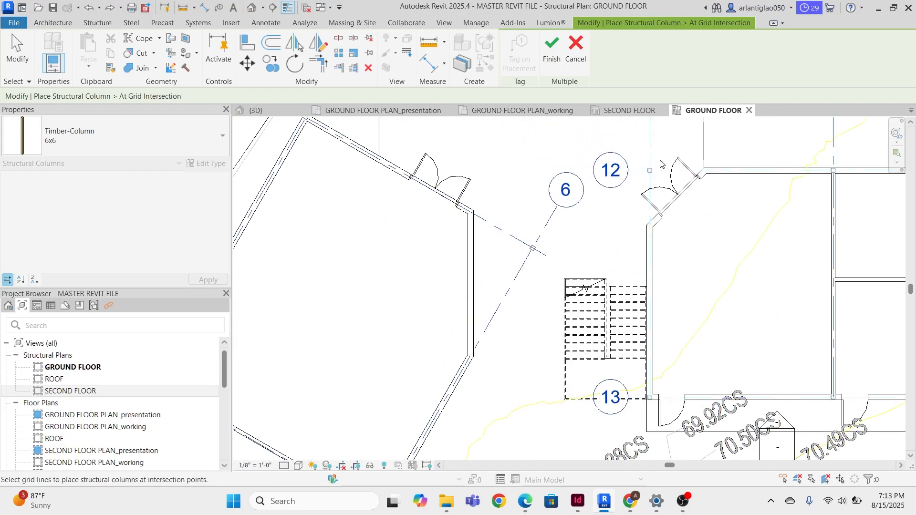
scroll(626, 216, up, 3)
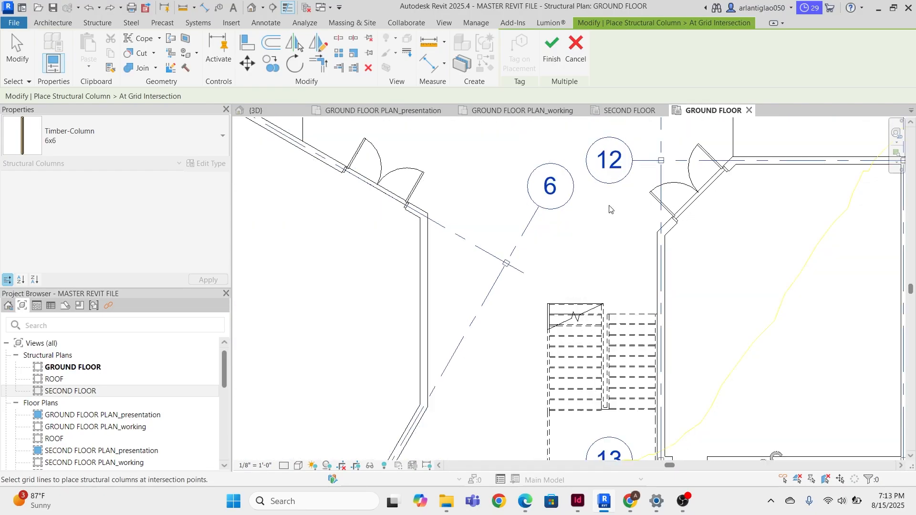
click(552, 46)
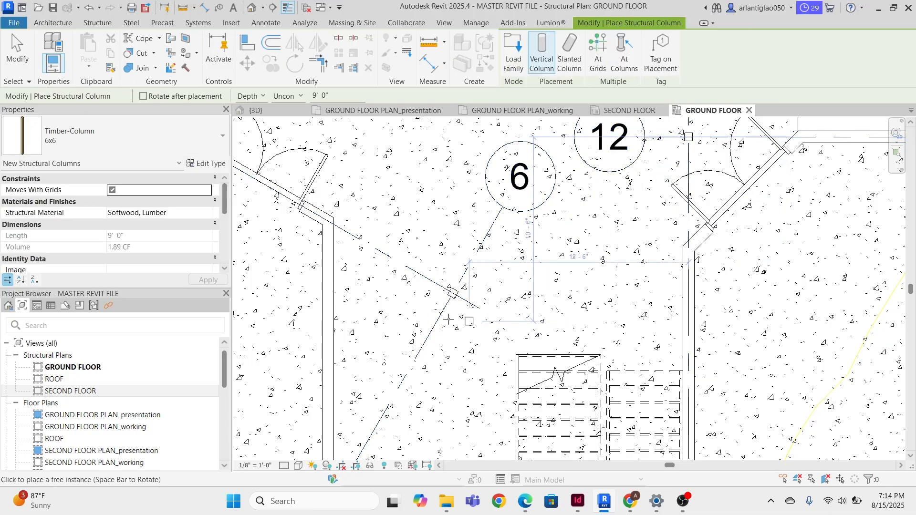
- Move the free-standing 6x6 column from the intersection of grids 5 and 6 to the angled wing's wall corner beside the double door
key(Escape)
key(Escape)
scroll(586, 224, down, 3)
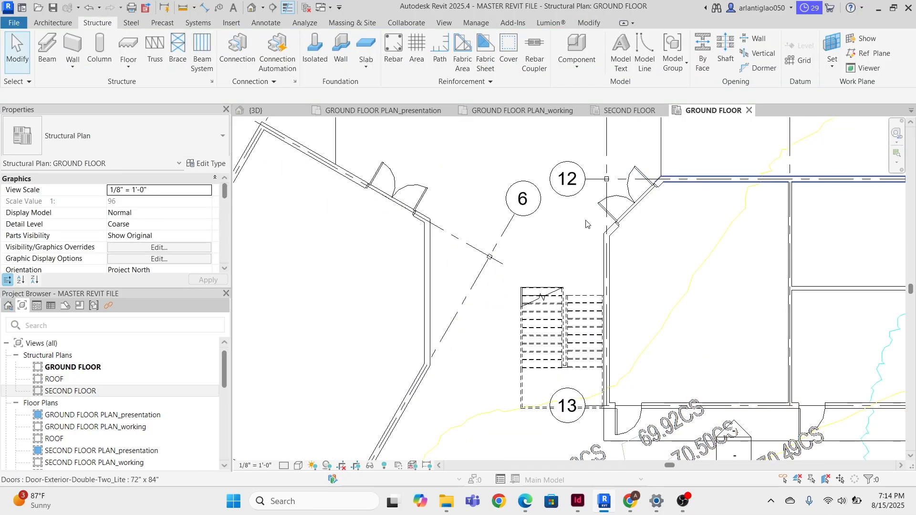
scroll(587, 224, up, 3)
scroll(553, 195, down, 3)
scroll(451, 200, up, 2)
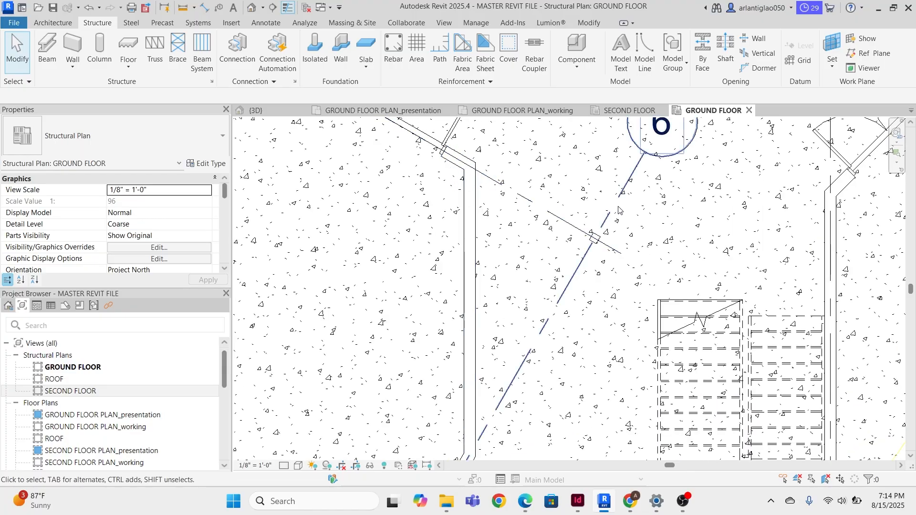
scroll(619, 208, down, 3)
scroll(603, 223, up, 6)
click(621, 211)
middle_drag(603, 207, 667, 235)
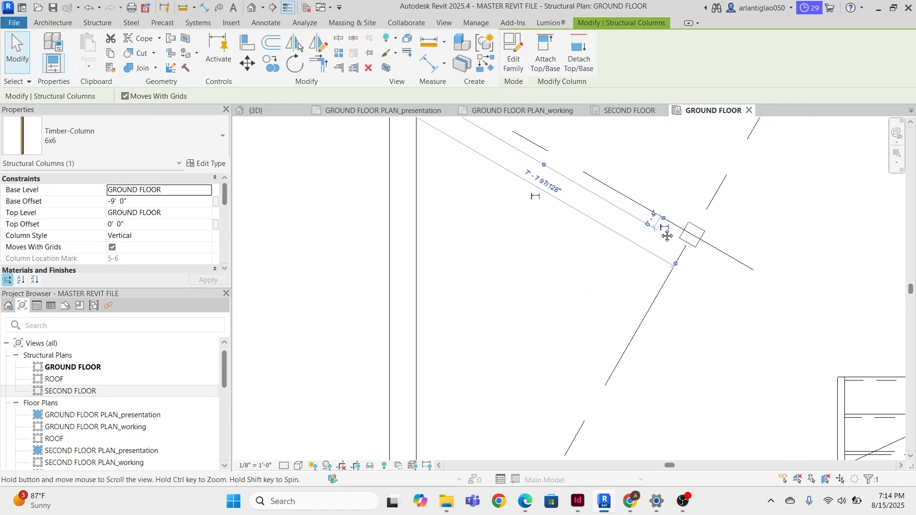
scroll(666, 235, down, 3)
mouse_move(695, 241)
mouse_down()
mouse_move(526, 151)
mouse_move(535, 142)
mouse_up()
middle_drag(535, 142, 533, 124)
scroll(532, 124, up, 1)
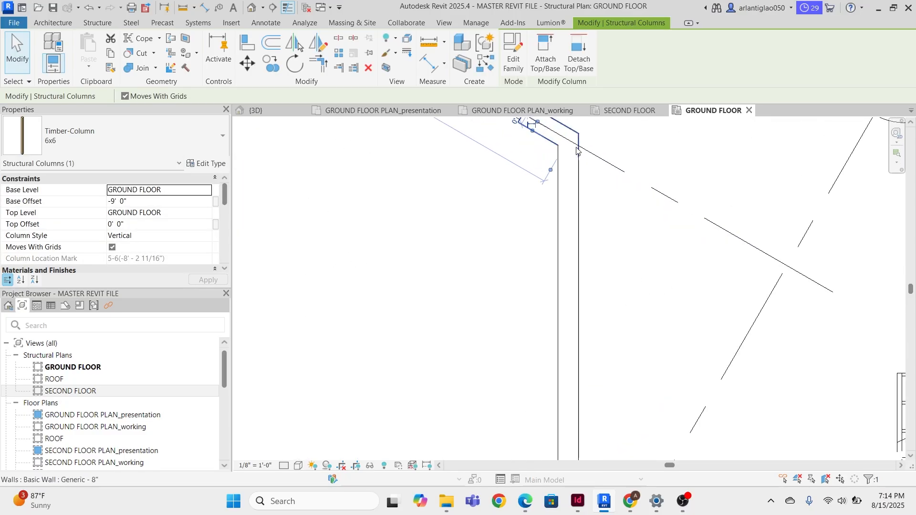
scroll(576, 151, down, 2)
click(608, 229)
- Place a 6x6 timber column on grid 8 at the lower end of the diagonal door wall, and select the column at grids 8 and 12
middle_drag(607, 229, 623, 100)
scroll(548, 346, down, 1)
scroll(501, 287, up, 4)
middle_drag(548, 346, 505, 322)
scroll(479, 332, up, 1)
scroll(611, 269, down, 3)
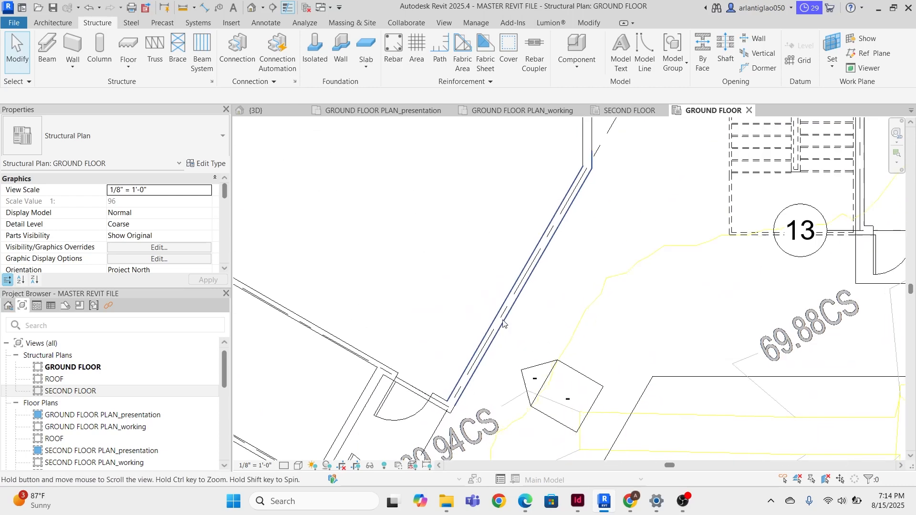
click(99, 47)
scroll(546, 186, up, 4)
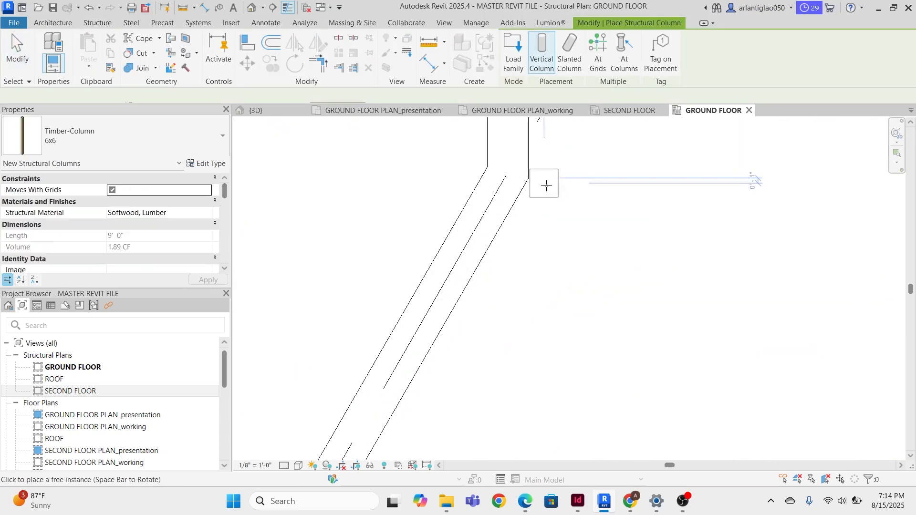
scroll(553, 252, down, 6)
middle_drag(644, 195, 485, 347)
scroll(414, 349, down, 1)
scroll(656, 201, up, 1)
scroll(548, 203, up, 4)
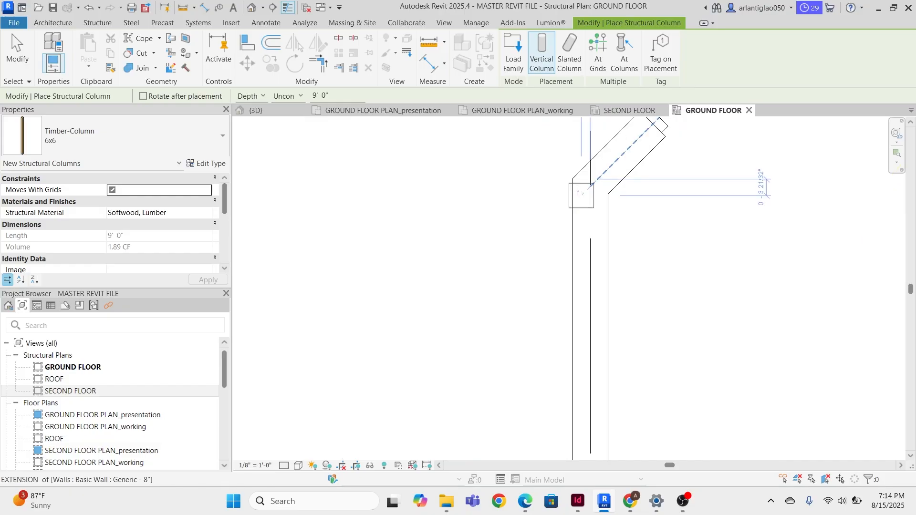
click(589, 186)
scroll(721, 198, down, 4)
middle_drag(706, 210, 540, 350)
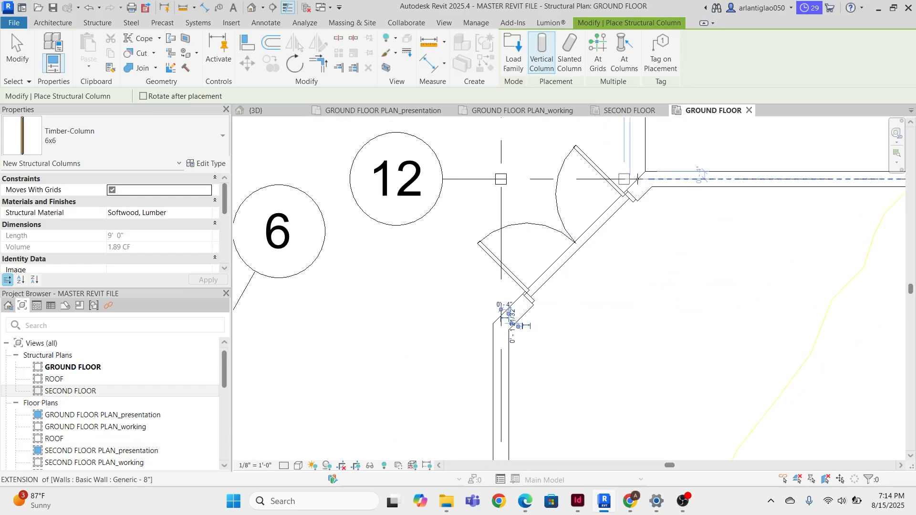
key(Escape)
click(503, 188)
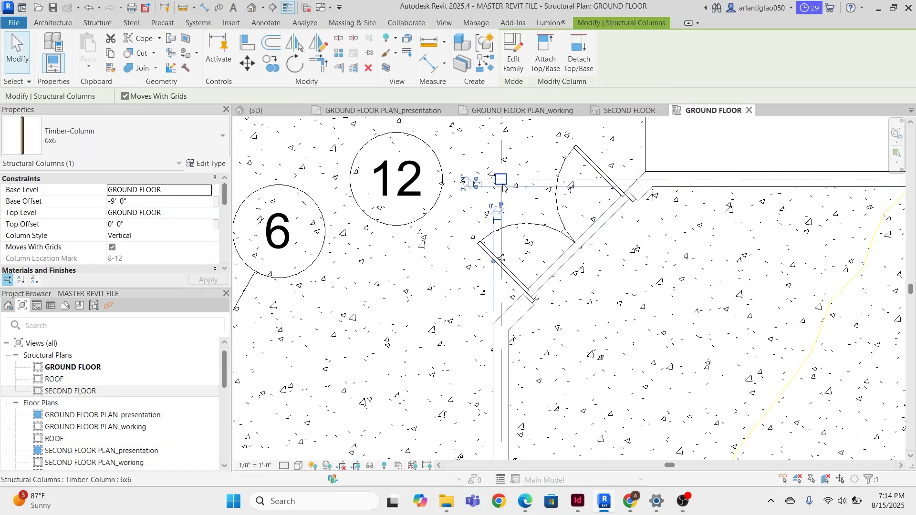
key(Escape)
- Duplicate the {3D} view with detailing
scroll(437, 251, down, 8)
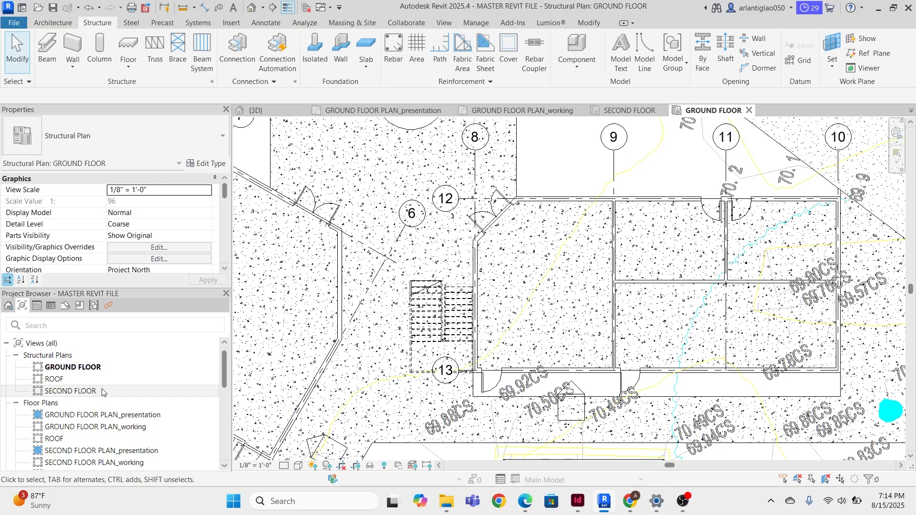
scroll(102, 390, down, 8)
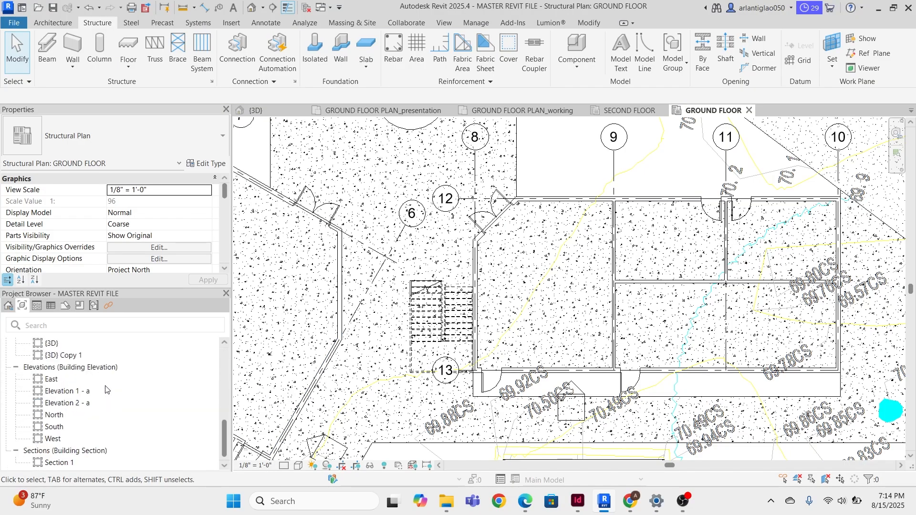
scroll(104, 386, up, 5)
scroll(95, 357, down, 5)
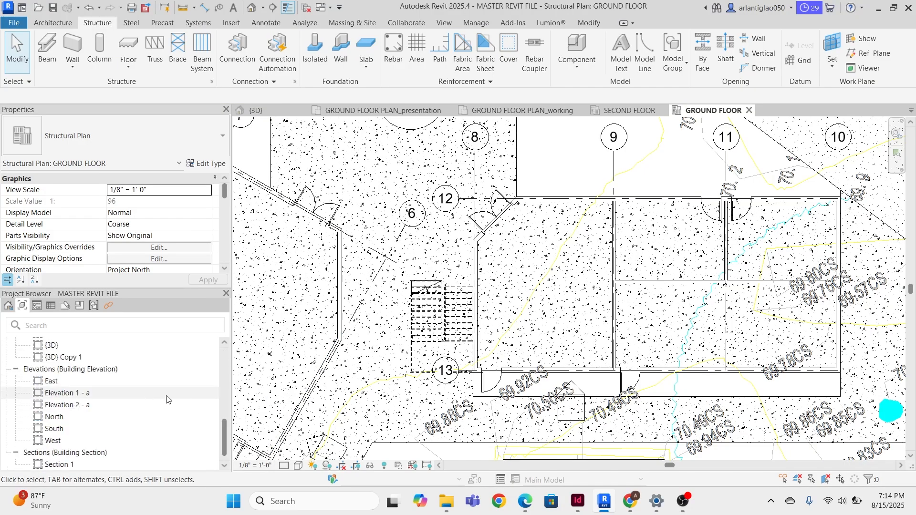
click(92, 345)
right_click(114, 345)
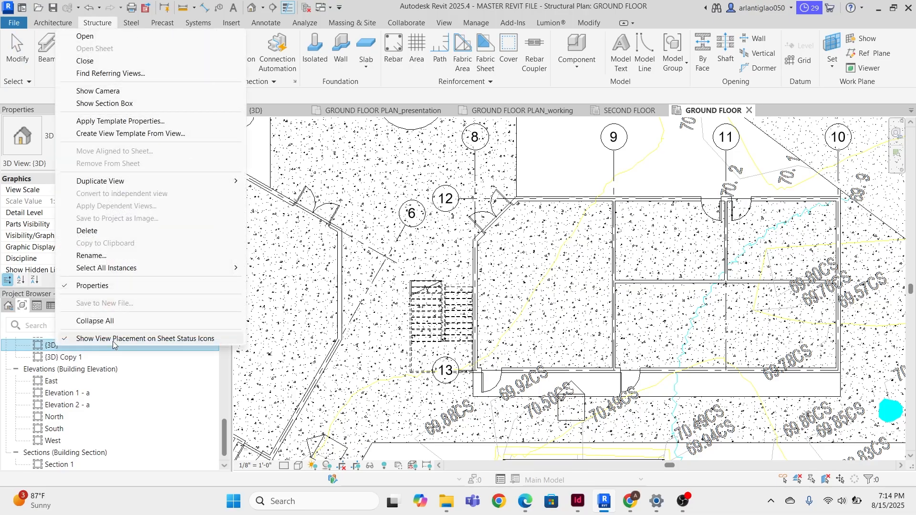
mouse_move(156, 182)
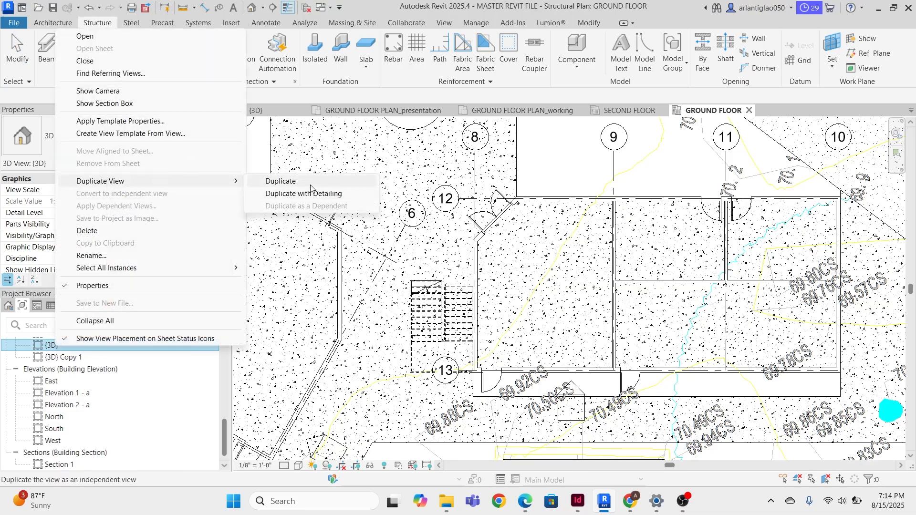
click(275, 194)
- Turn off the visibility of all model categories in the duplicated 3D view's visibility/graphics overrides
scroll(624, 286, down, 3)
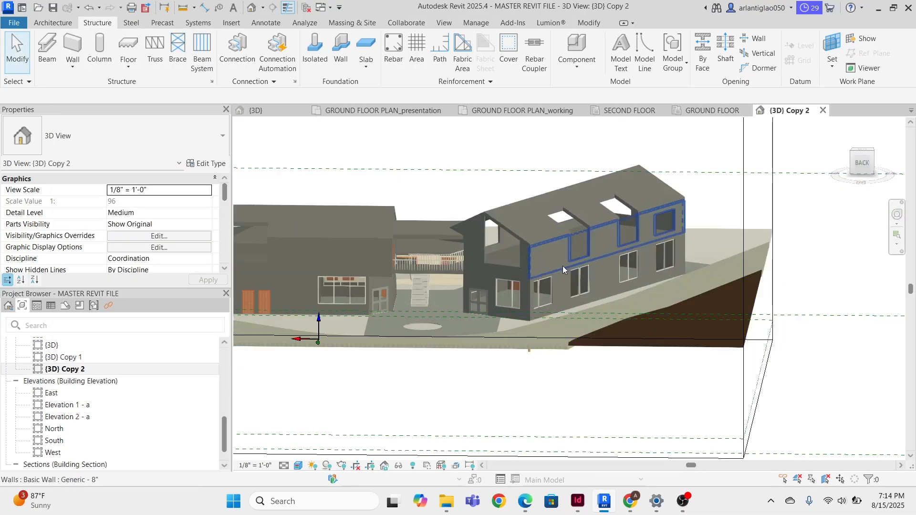
shift+middle_drag(533, 278, 631, 304)
scroll(634, 277, down, 3)
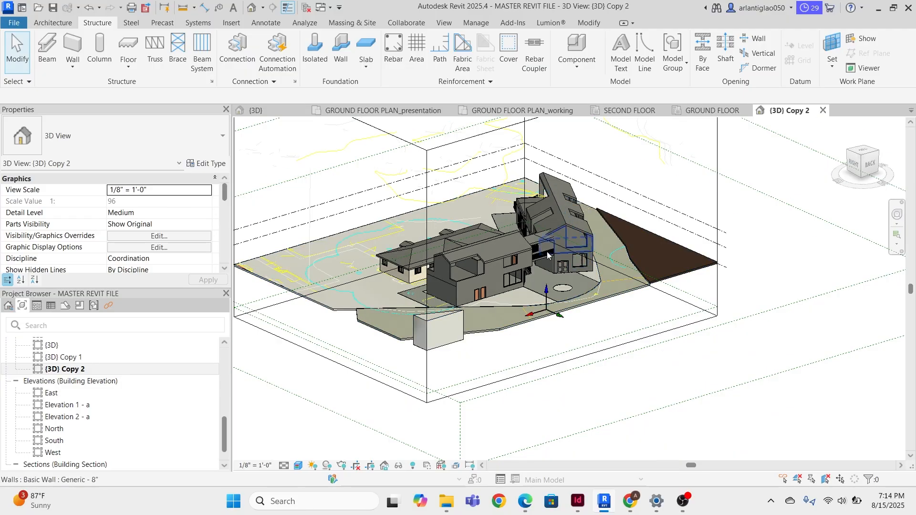
scroll(572, 258, up, 5)
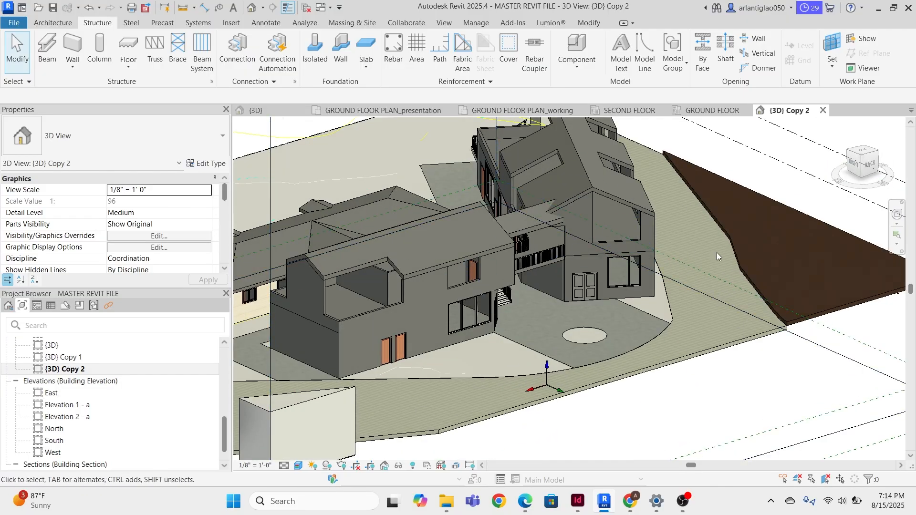
scroll(696, 256, down, 3)
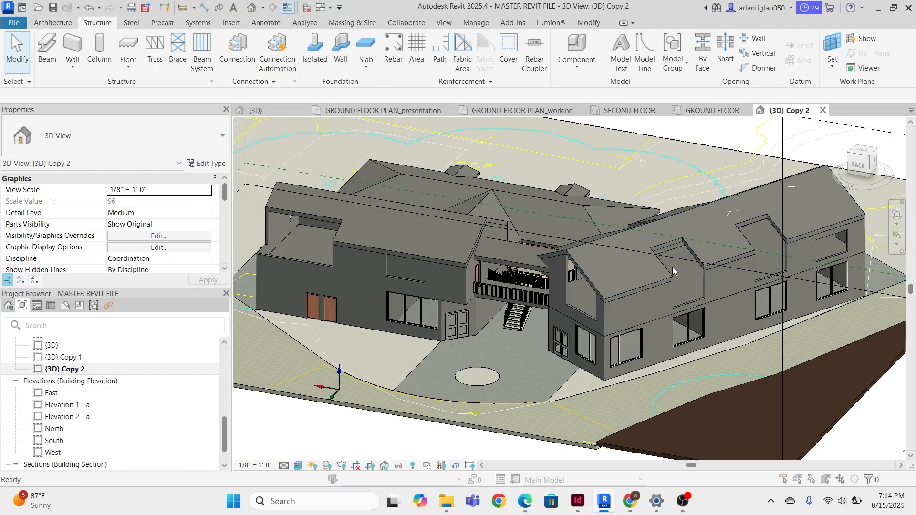
key(v)
key(v)
scroll(205, 160, down, 15)
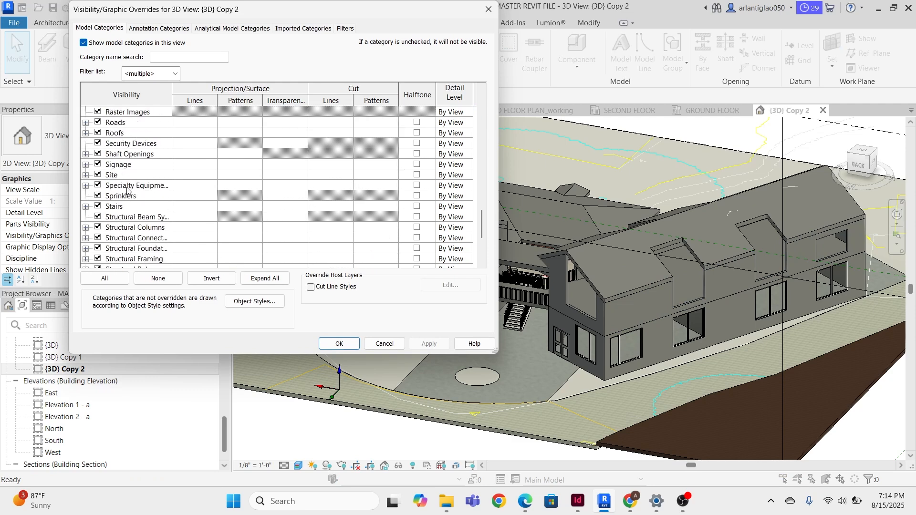
scroll(148, 157, up, 15)
scroll(147, 152, up, 1)
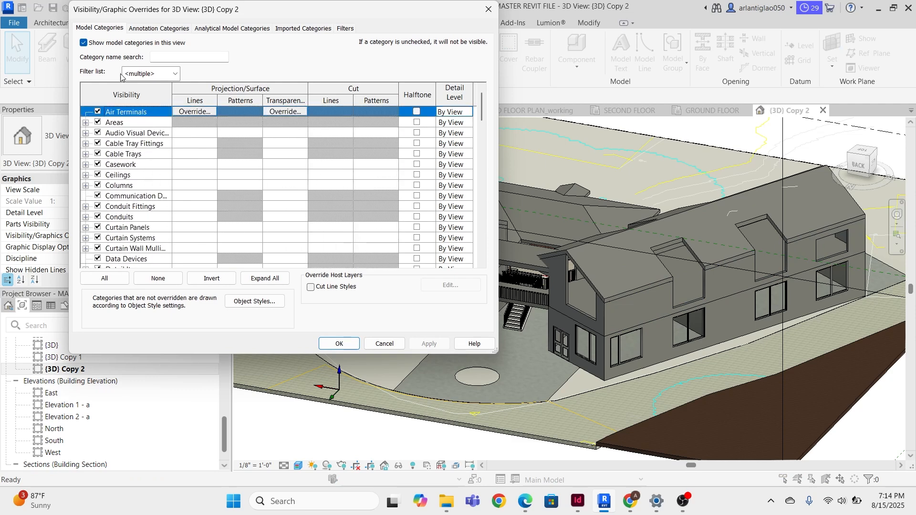
scroll(109, 172, down, 15)
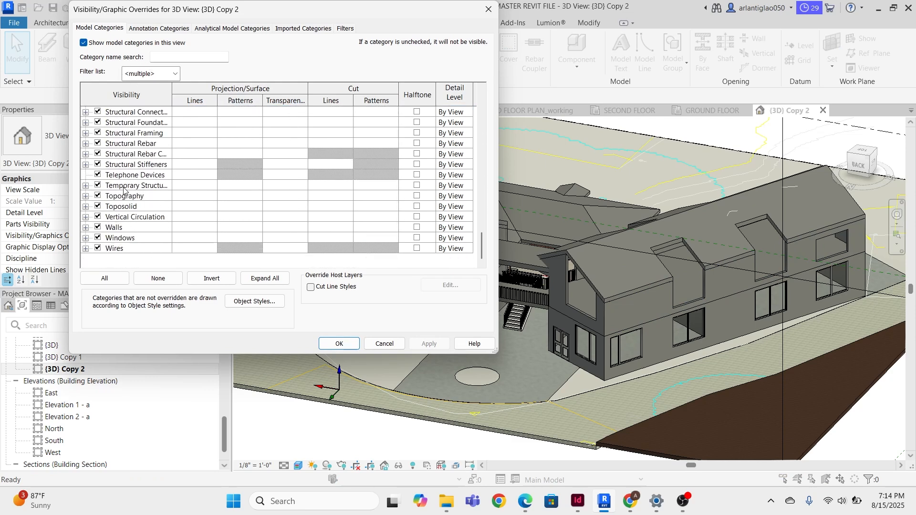
scroll(129, 247, up, 15)
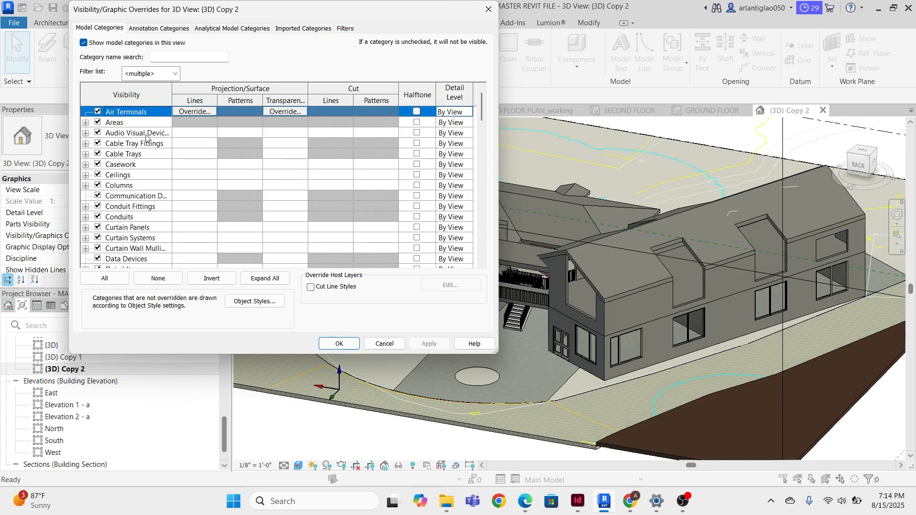
scroll(159, 228, down, 8)
scroll(159, 227, down, 10)
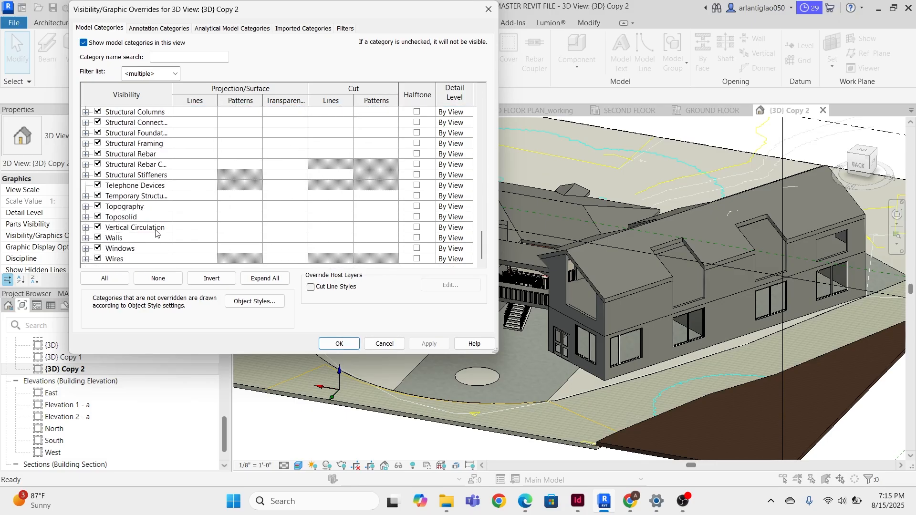
shift+click(136, 259)
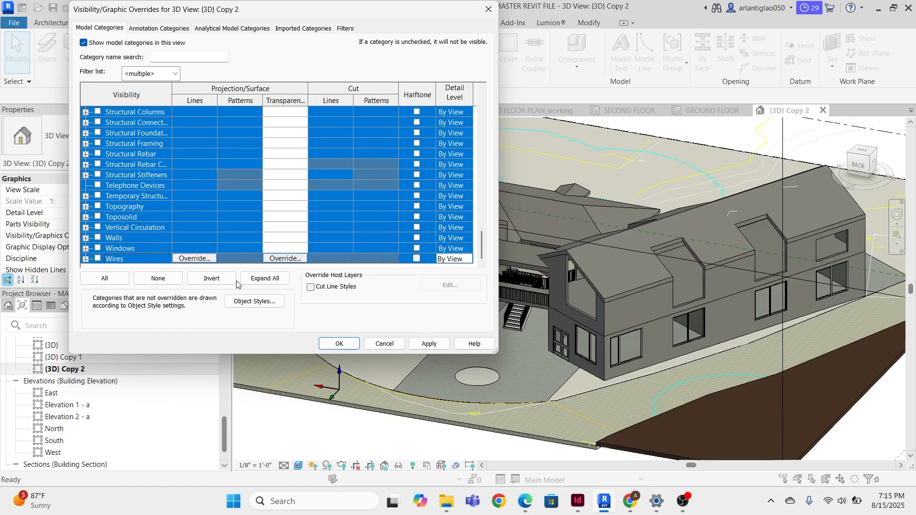
- Make only the structural categories visible, from Structural Beam Systems through Structural Stiffeners, and apply the overrides
click(176, 58)
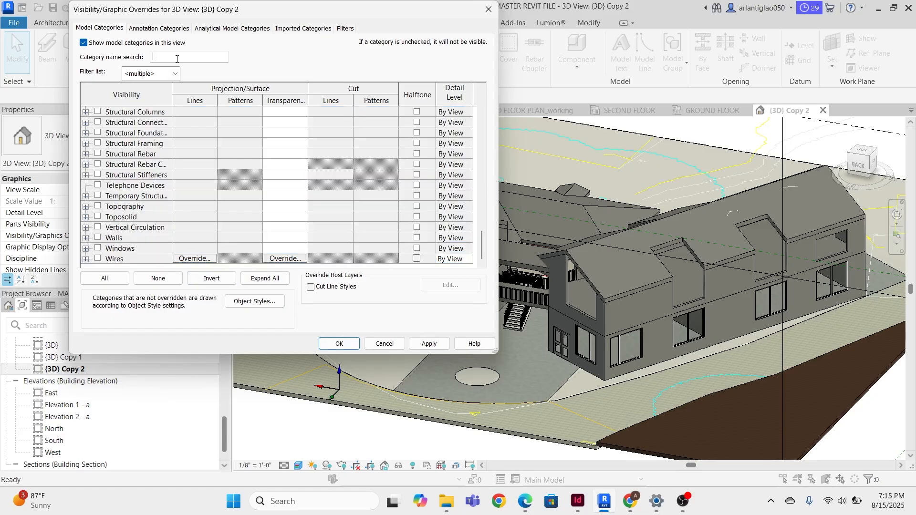
scroll(142, 181, up, 3)
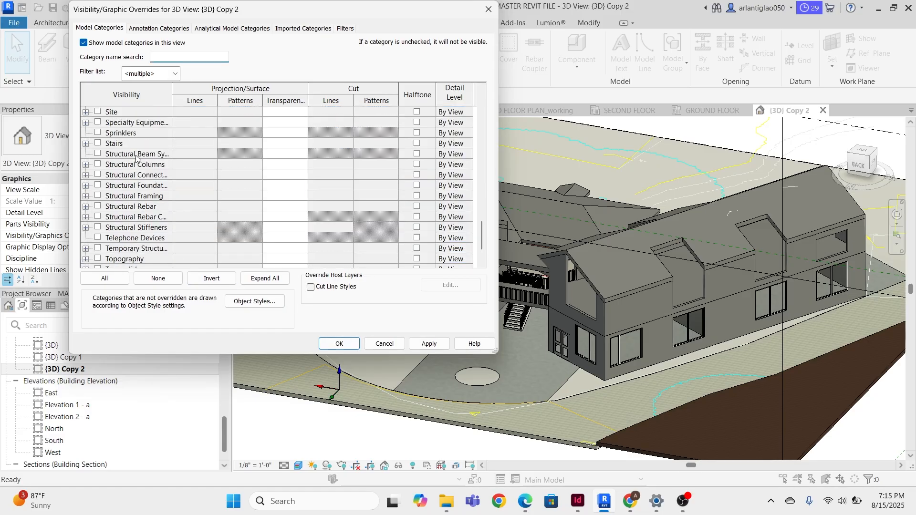
click(136, 155)
shift+click(134, 227)
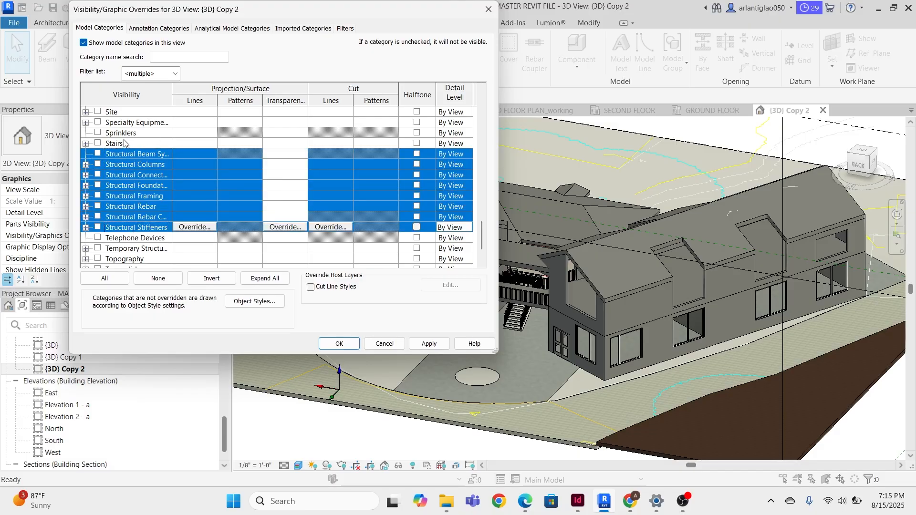
click(339, 344)
- Examine the ground floor structural columns in the duplicated 3D view
middle_drag(549, 286, 552, 293)
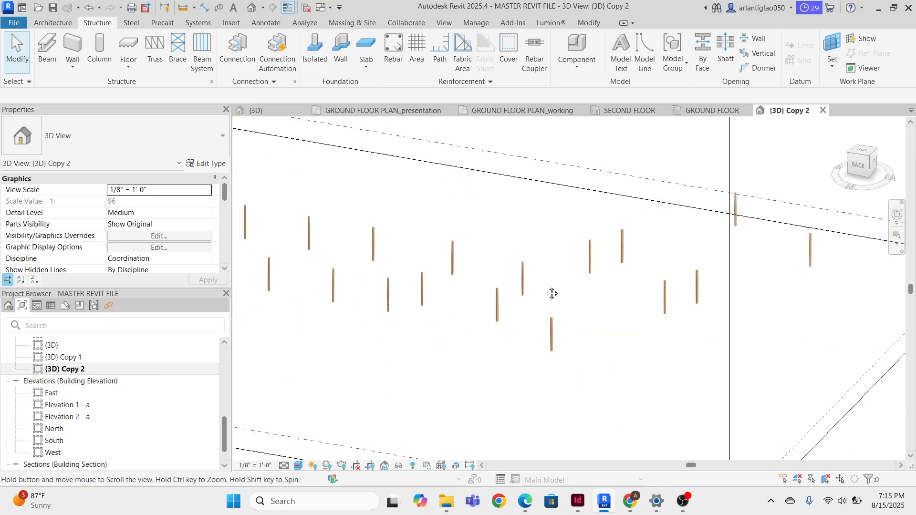
scroll(564, 336, up, 7)
scroll(527, 294, down, 6)
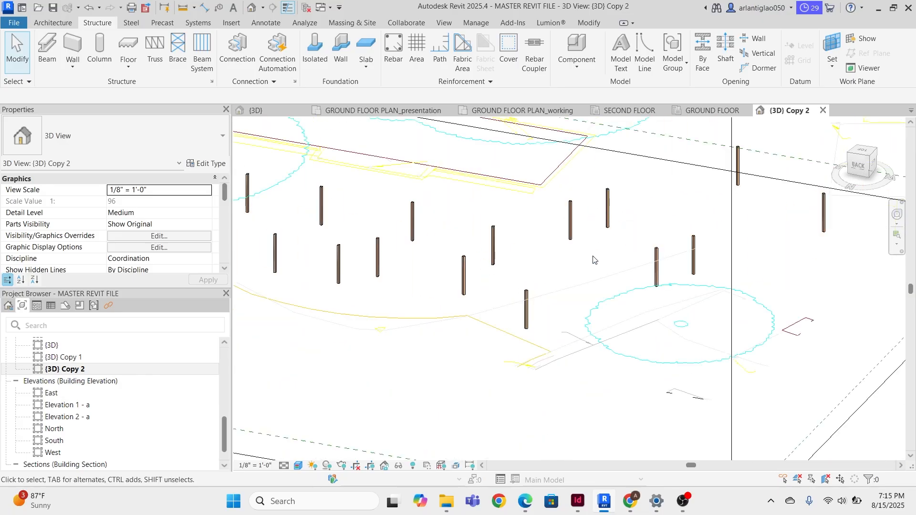
scroll(596, 262, up, 2)
scroll(616, 263, down, 4)
scroll(572, 260, up, 2)
scroll(508, 250, up, 3)
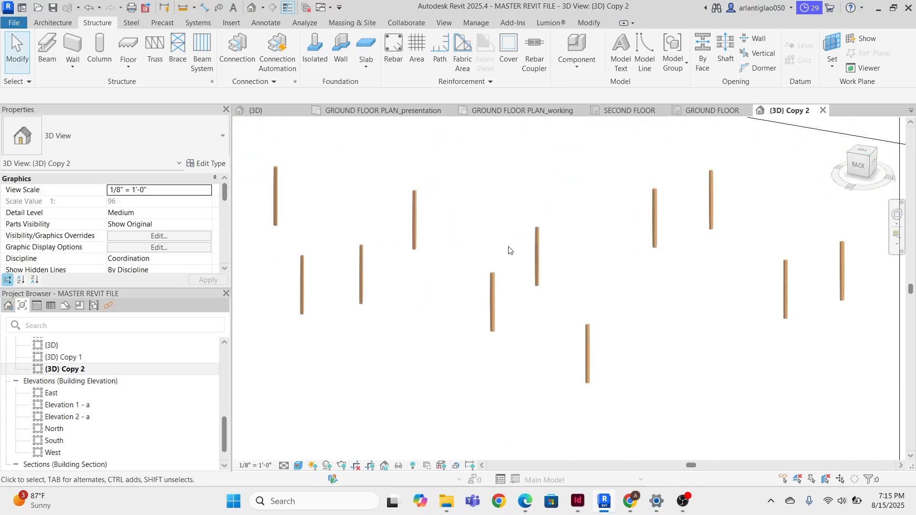
- In the second floor structural plan, start placing 6x6 timber columns at grids, selecting grid 7 and its crossing grid along the angled wing's end wall
click(622, 111)
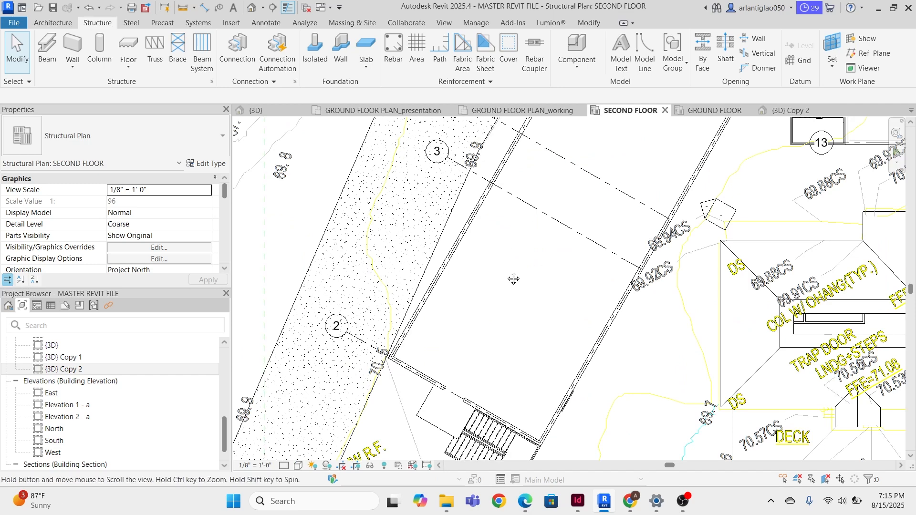
middle_drag(513, 279, 459, 298)
scroll(490, 258, up, 3)
scroll(490, 258, down, 3)
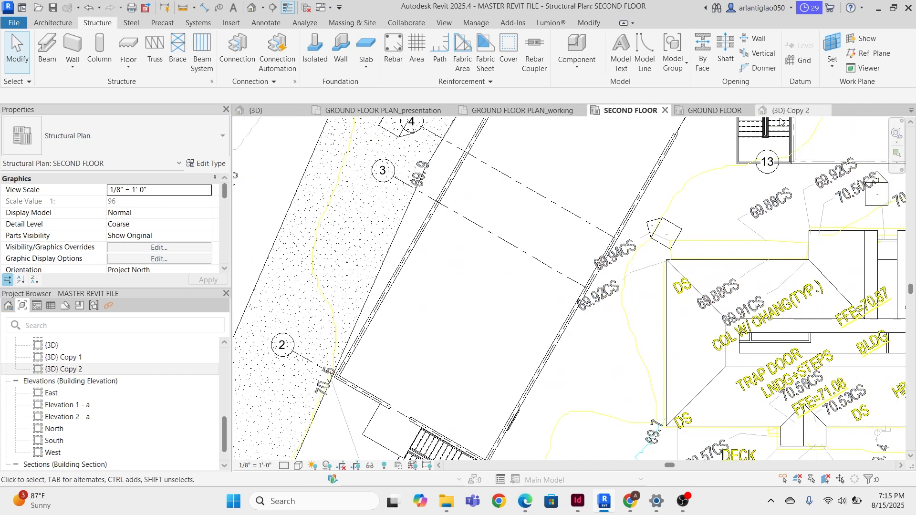
middle_drag(513, 135, 394, 226)
scroll(394, 226, up, 2)
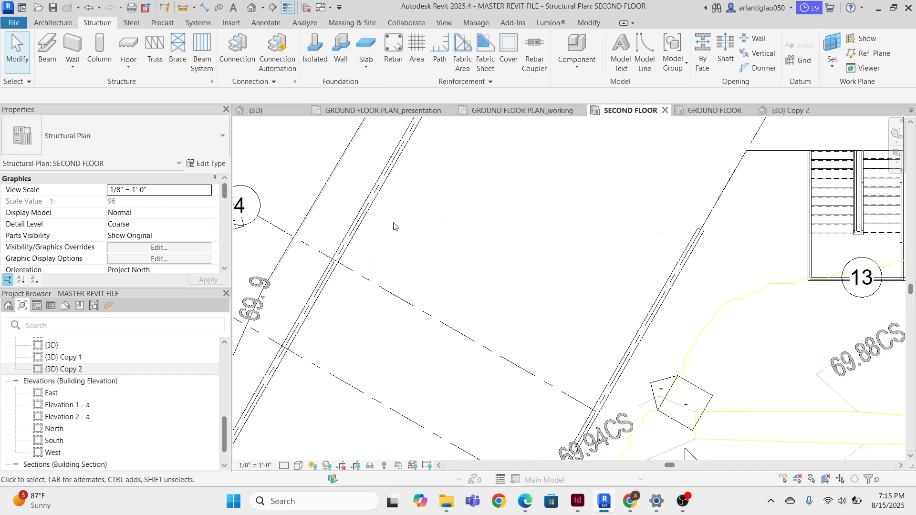
click(105, 39)
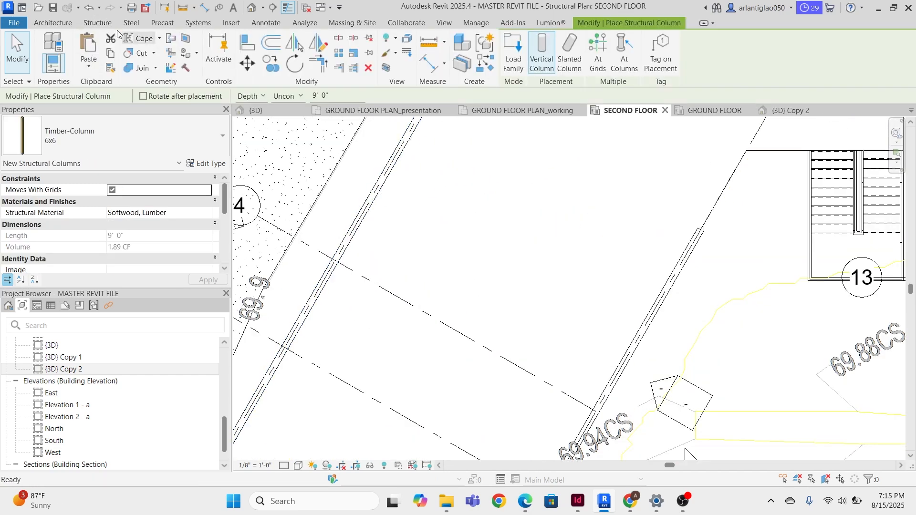
click(595, 46)
middle_drag(499, 167, 431, 317)
middle_drag(499, 143, 451, 225)
scroll(402, 189, up, 4)
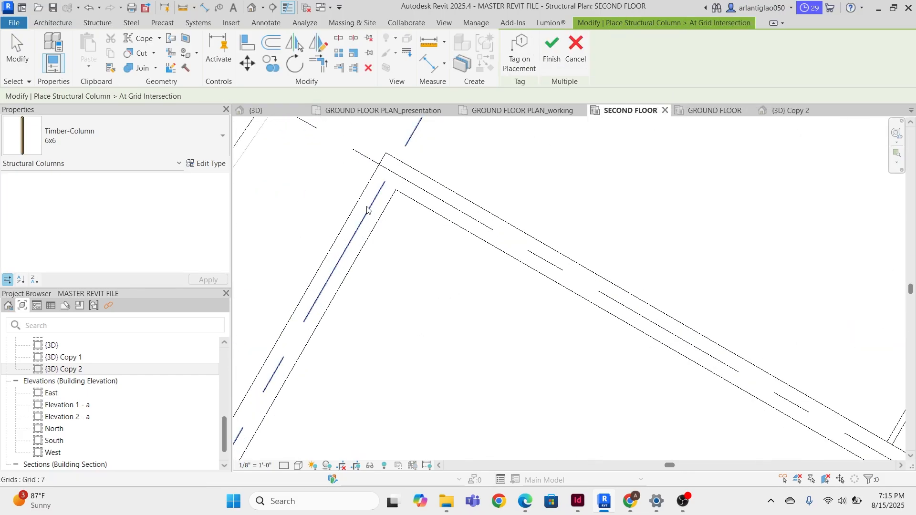
ctrl+click(375, 210)
ctrl+click(416, 182)
- Add the angled wing's remaining grids and grids 8 to 13 of the neighbouring building, and finish placing the 6x6 columns
scroll(388, 257, down, 4)
middle_drag(381, 278, 596, 96)
scroll(468, 244, up, 2)
middle_drag(512, 219, 558, 128)
scroll(536, 195, down, 3)
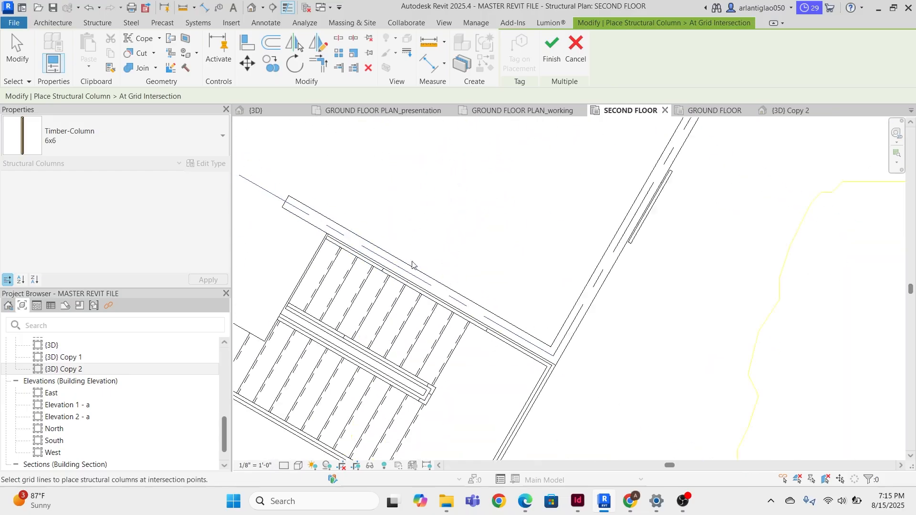
middle_drag(644, 136, 350, 273)
scroll(586, 343, up, 1)
middle_drag(811, 144, 268, 419)
ctrl+click(742, 239)
scroll(627, 241, down, 5)
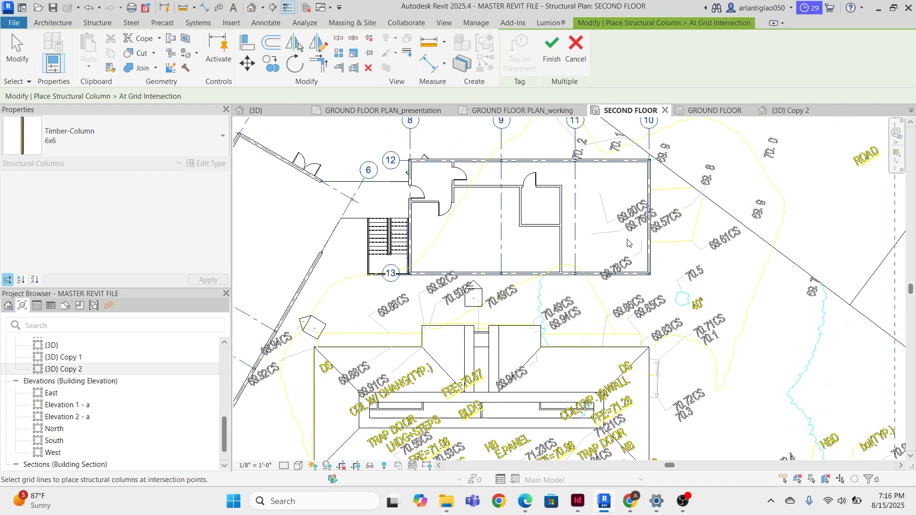
click(551, 49)
scroll(315, 210, up, 4)
key(Escape)
- Move the free-standing 6x6 column from the intersection of grids 5 and 6 to the end of the second floor wall beside the double door
scroll(484, 178, up, 4)
click(485, 185)
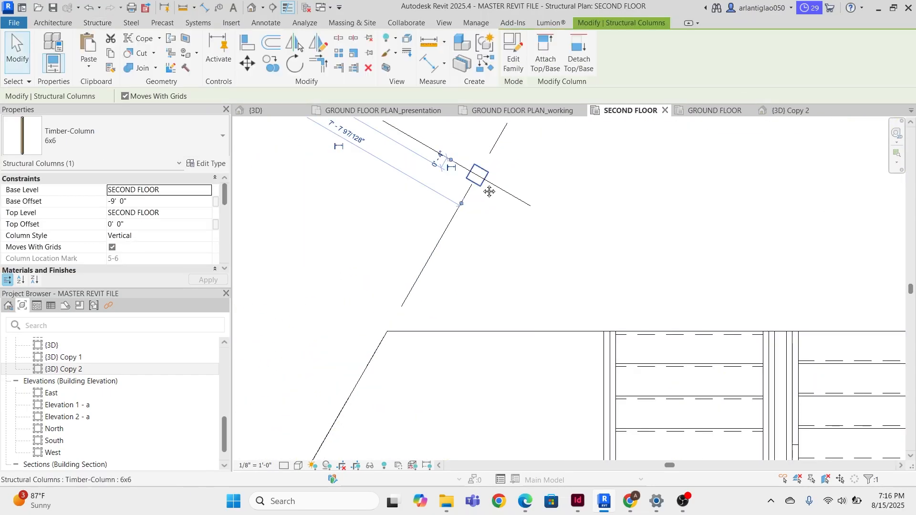
scroll(494, 168, down, 1)
middle_drag(494, 168, 621, 268)
drag(614, 274, 390, 149)
scroll(394, 162, down, 3)
key(Escape)
- Place a 6x6 timber column on grid 6 at the upper end of the angled wing's side wall facing the stairs
middle_drag(446, 316, 472, 195)
scroll(409, 297, up, 4)
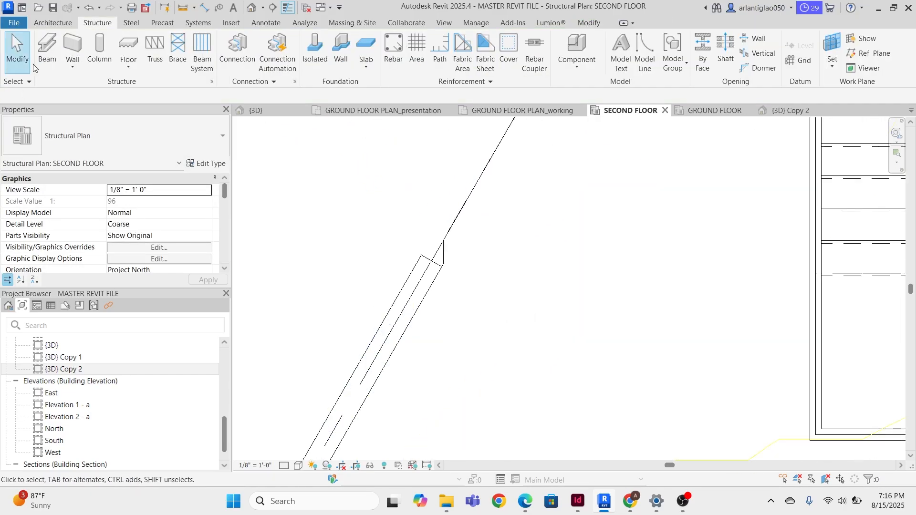
click(98, 53)
scroll(436, 253, up, 2)
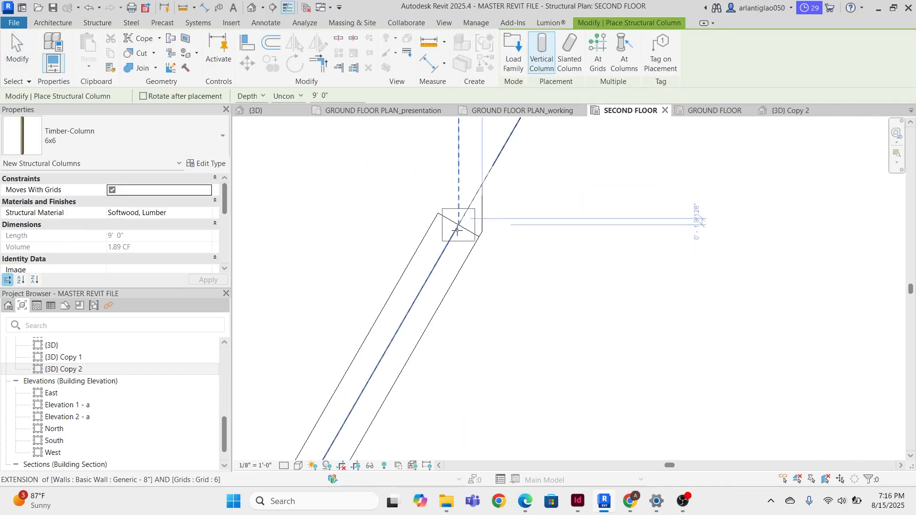
scroll(435, 294, down, 5)
scroll(453, 293, up, 3)
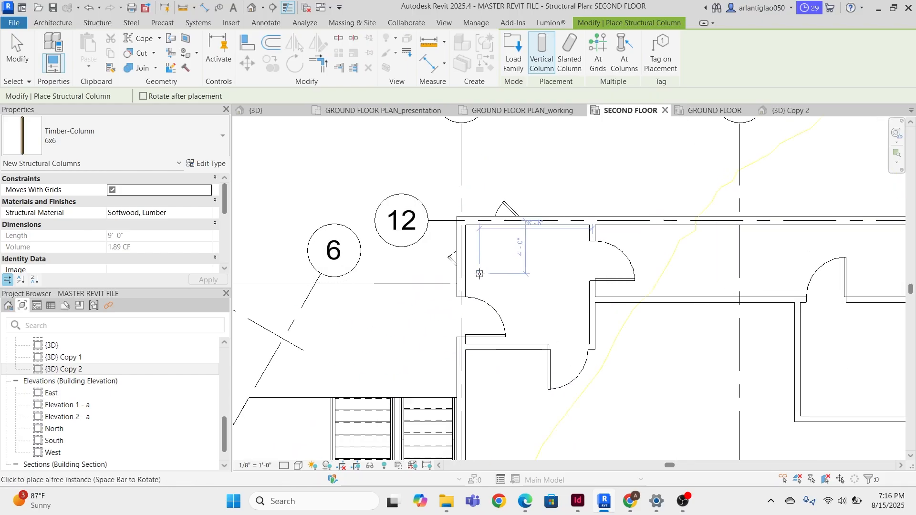
scroll(455, 294, down, 3)
key(Escape)
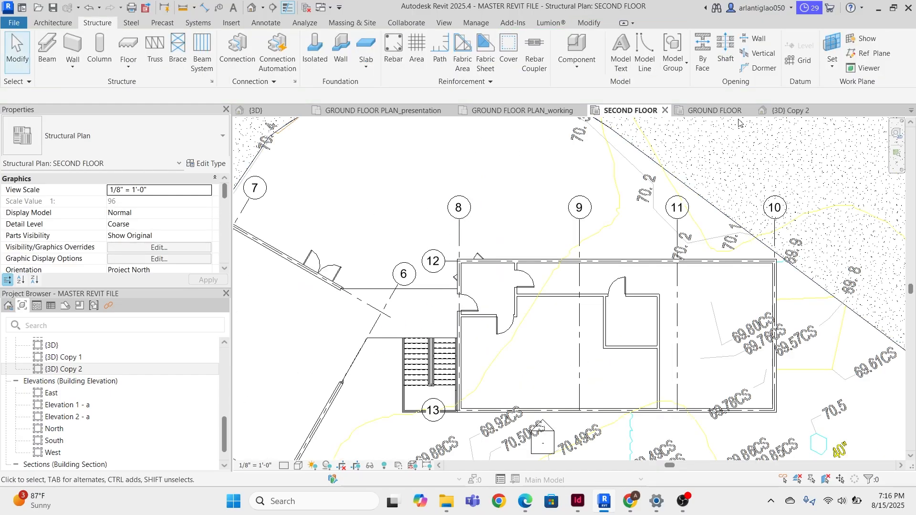
- Inspect the ground and second floor columns together in the duplicated 3D view
click(794, 112)
scroll(415, 321, down, 2)
scroll(373, 315, up, 2)
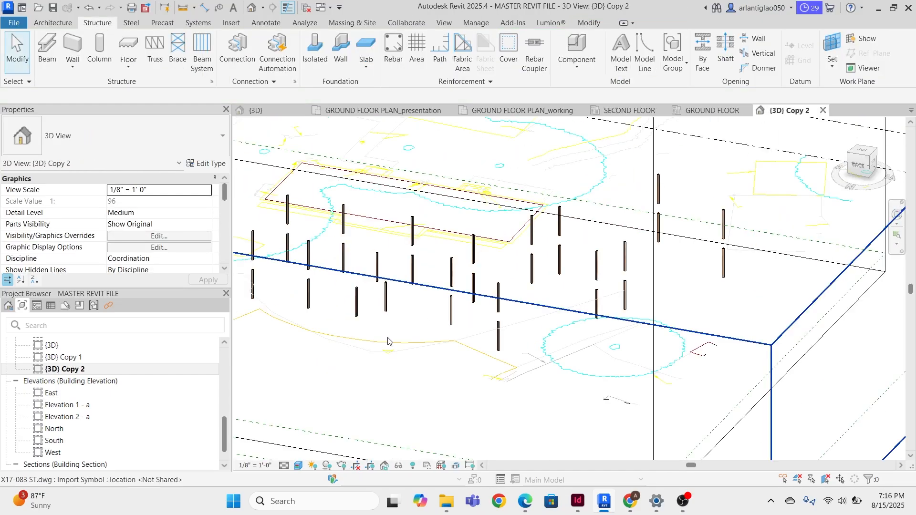
scroll(373, 314, up, 2)
scroll(331, 309, down, 2)
shift+middle_drag(331, 309, 418, 339)
shift+middle_drag(498, 336, 520, 320)
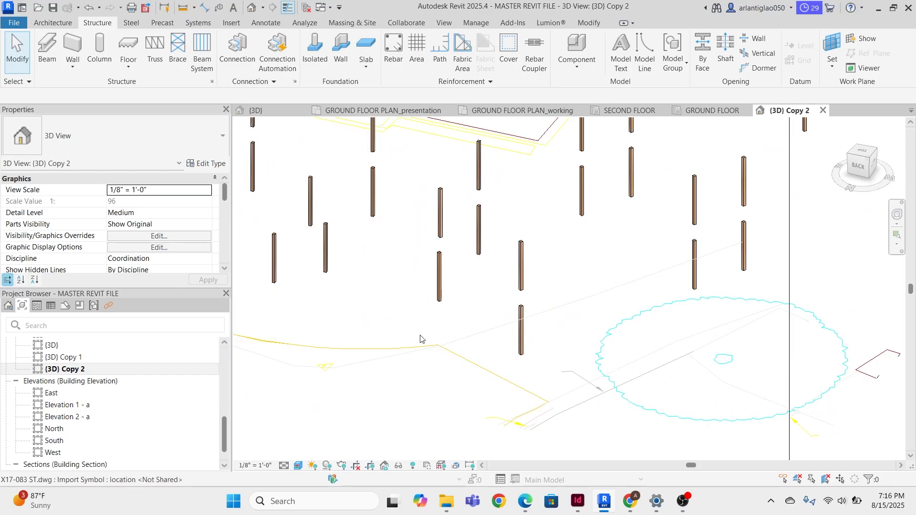
- Rename the duplicated 3D view as STRUCTURAL 3D
right_click(76, 370)
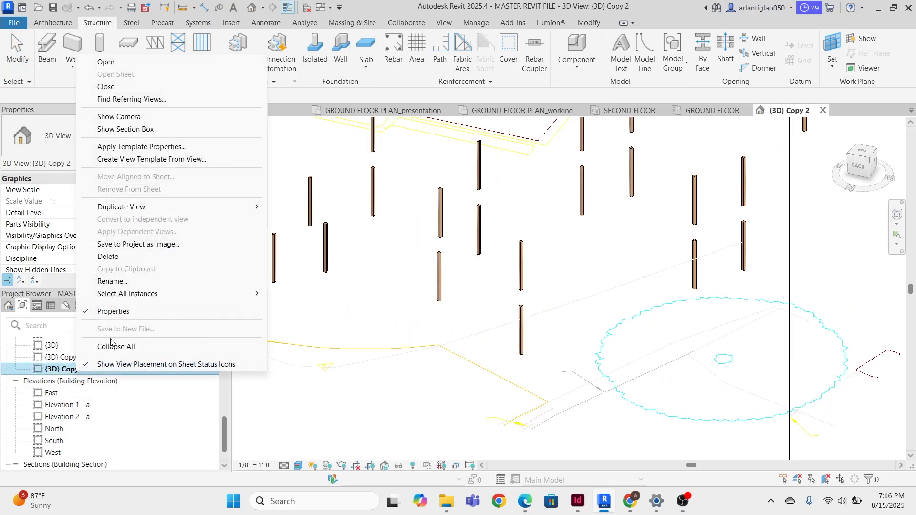
click(146, 282)
key(Caps_Lock)
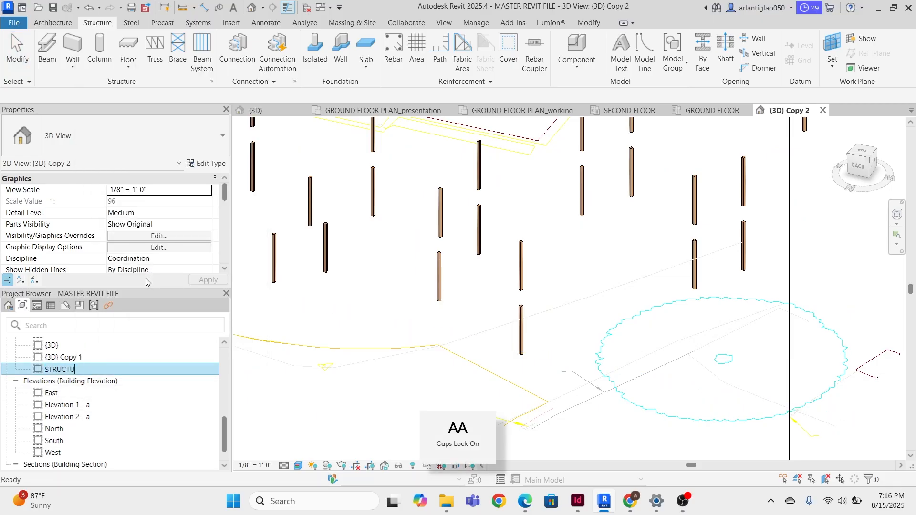
text(STRUCTURAL 3D)
key(Return)
key(Caps_Lock)
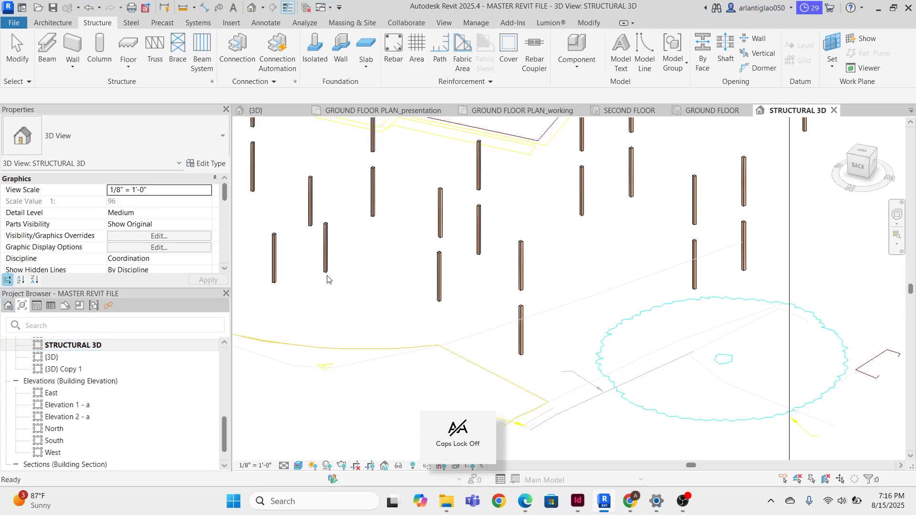
scroll(596, 257, up, 5)
scroll(560, 266, down, 7)
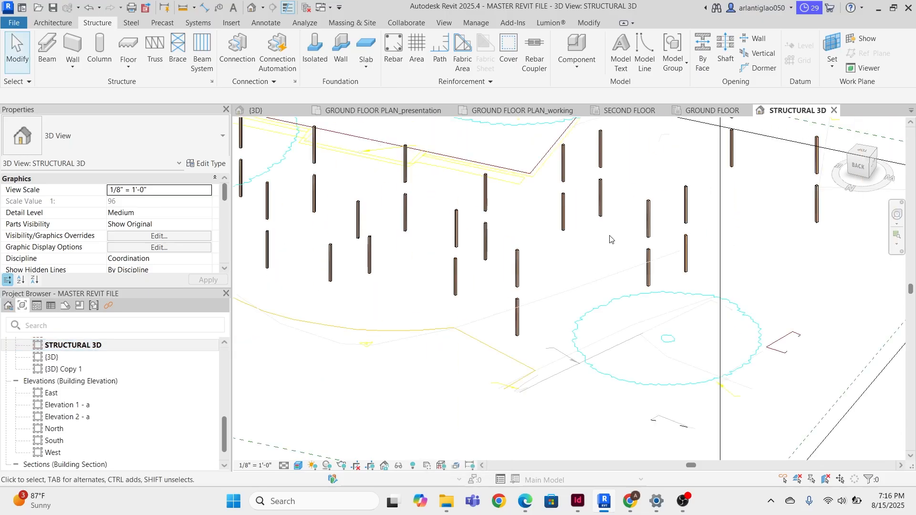
scroll(555, 235, up, 3)
scroll(518, 245, up, 1)
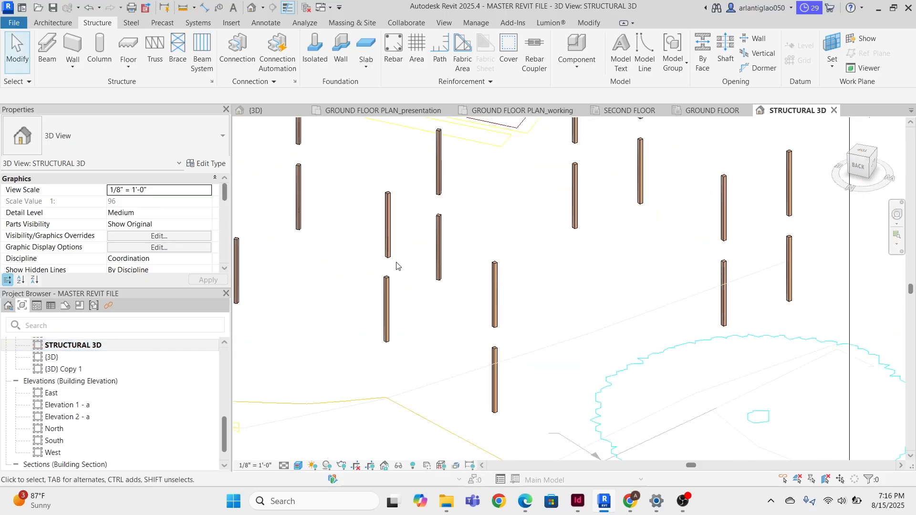
shift+middle_drag(397, 275, 517, 235)
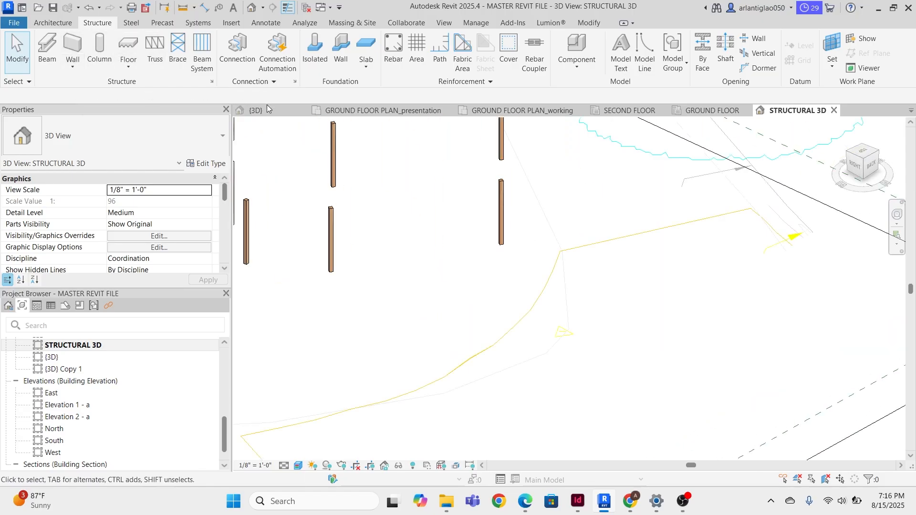
- Switch to the GROUND FLOOR structural plan, showing the area between the angled wing and the neighbouring building's stairs
click(406, 110)
click(522, 111)
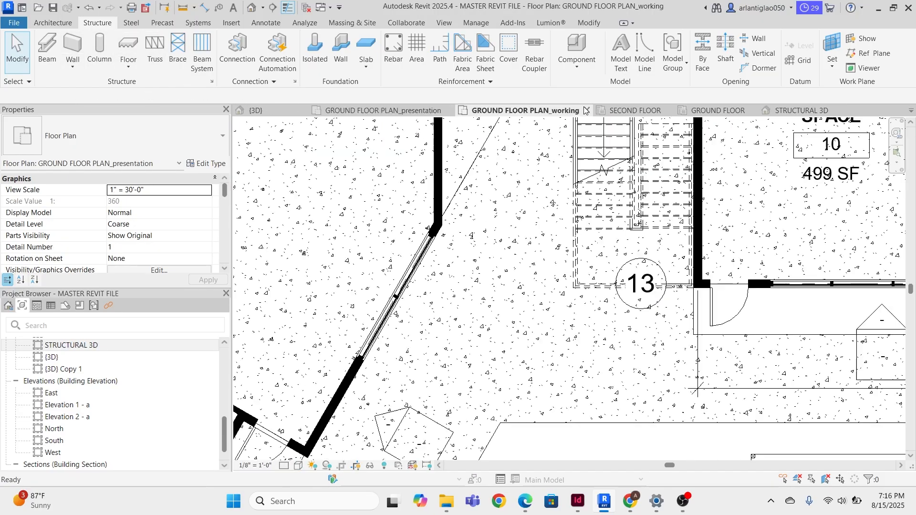
click(423, 114)
scroll(484, 190, down, 5)
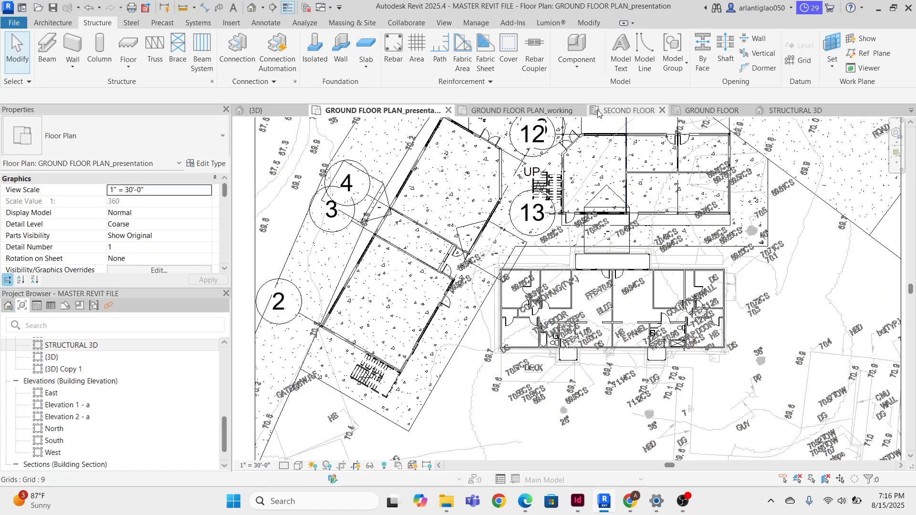
click(524, 111)
scroll(90, 350, up, 10)
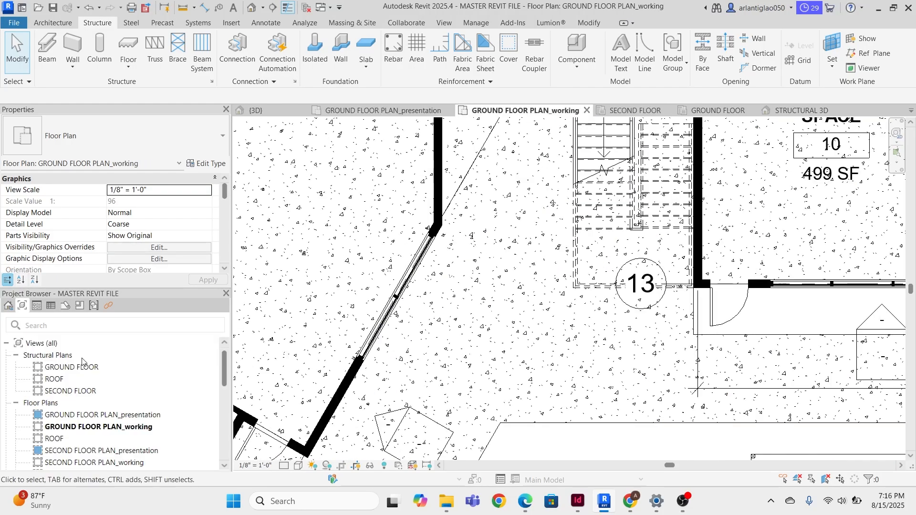
double_click(86, 368)
scroll(482, 243, up, 5)
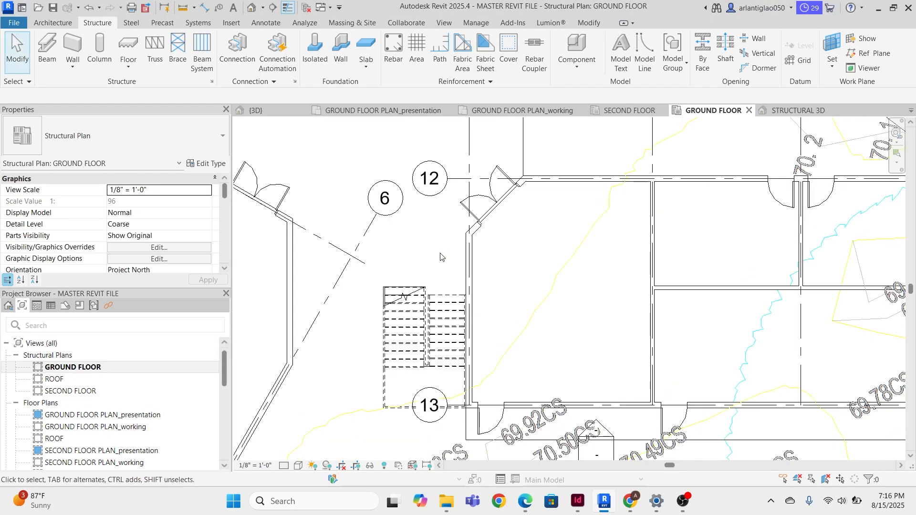
middle_drag(378, 262, 535, 224)
- Load the 6x10 type of the Timber structural framing family from the Autodesk library for the beams
click(46, 50)
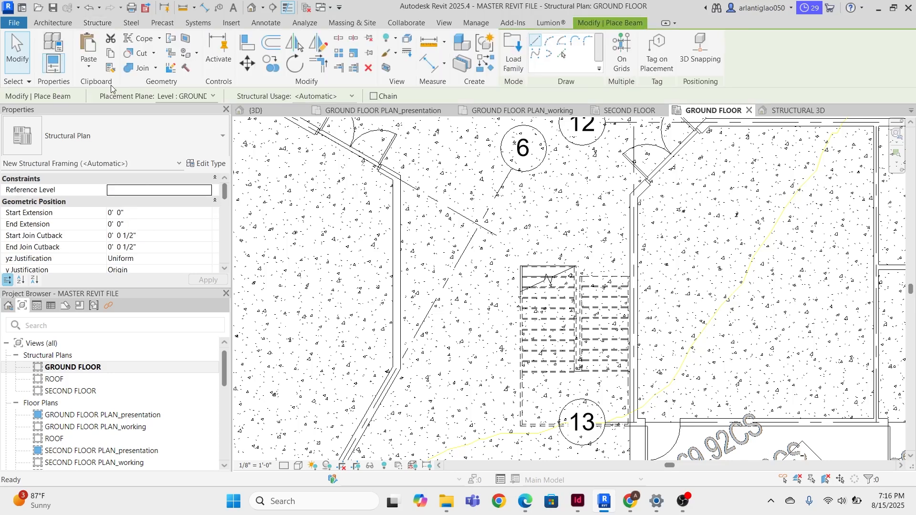
key(Escape)
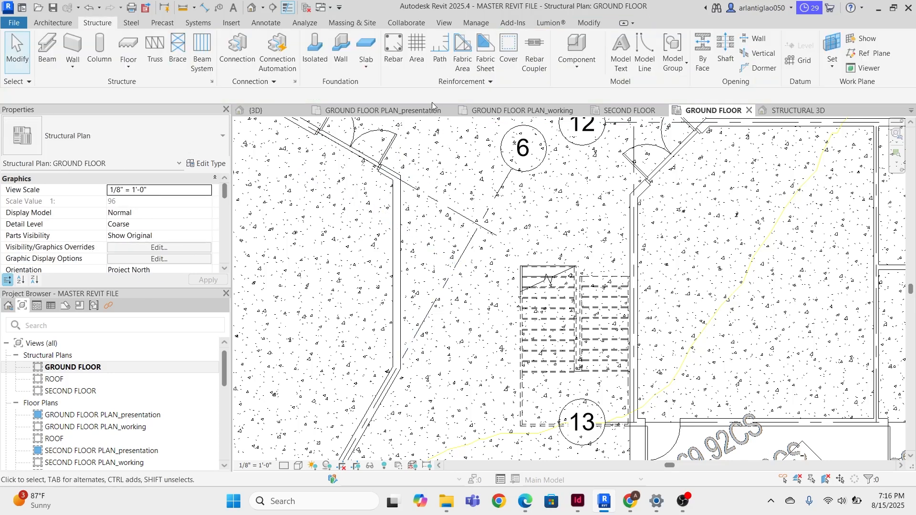
click(232, 23)
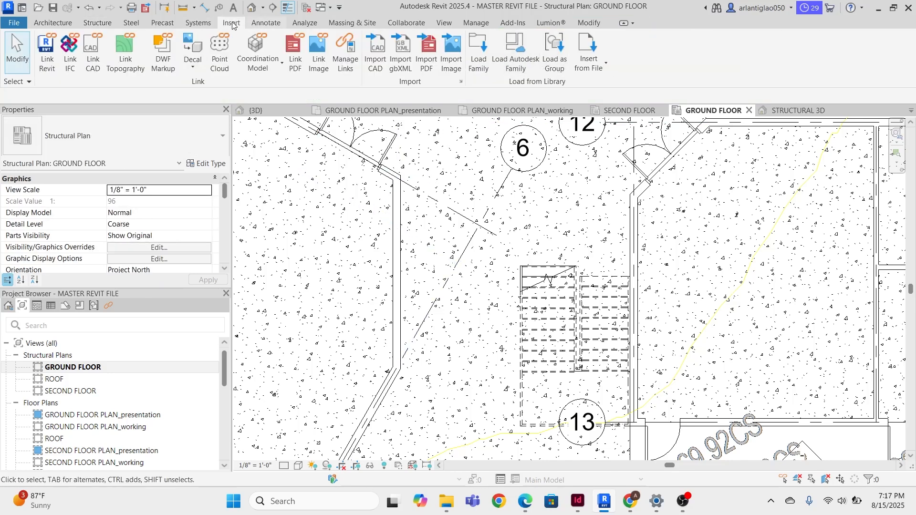
click(501, 46)
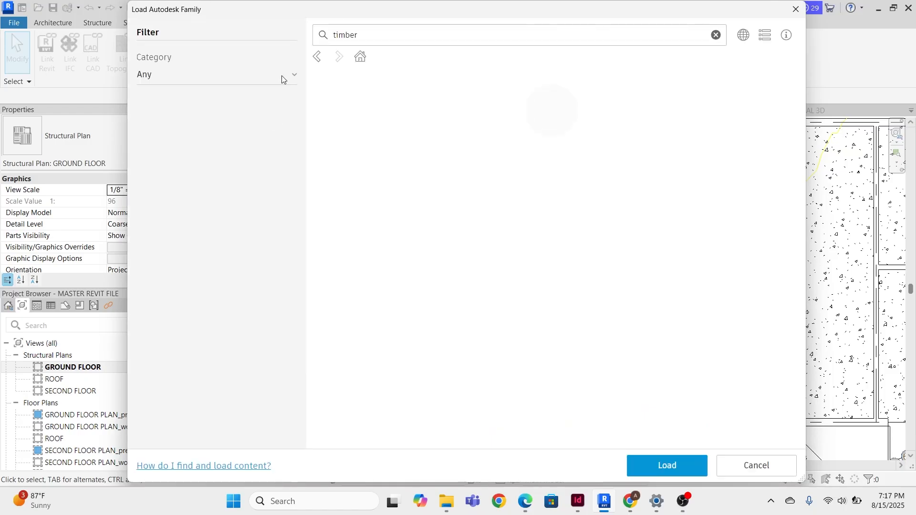
click(404, 34)
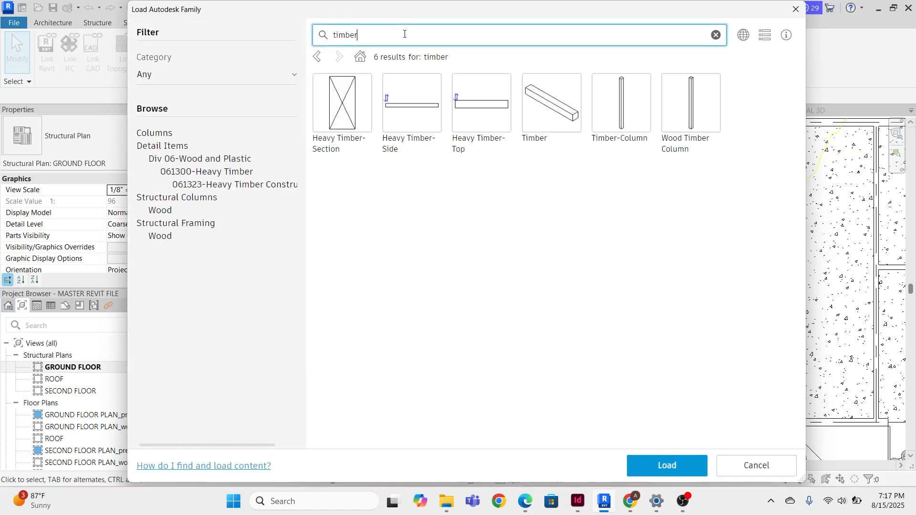
click(548, 104)
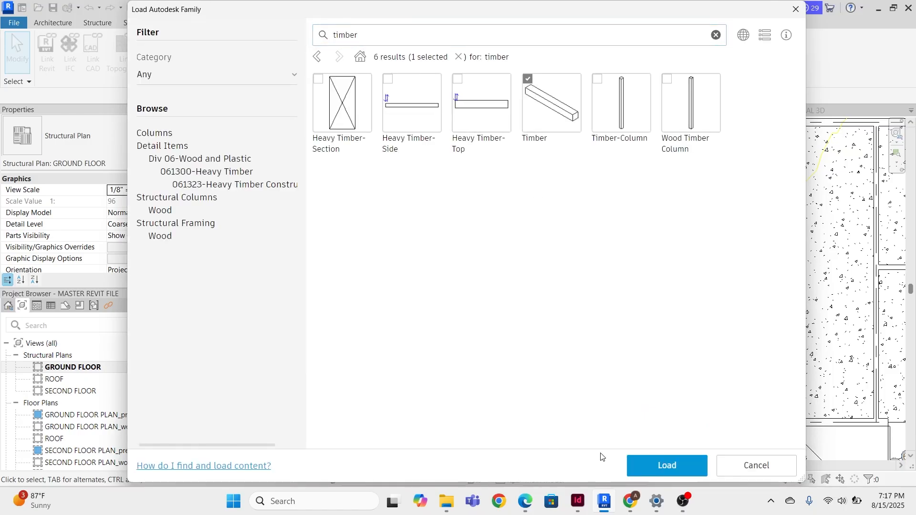
click(675, 466)
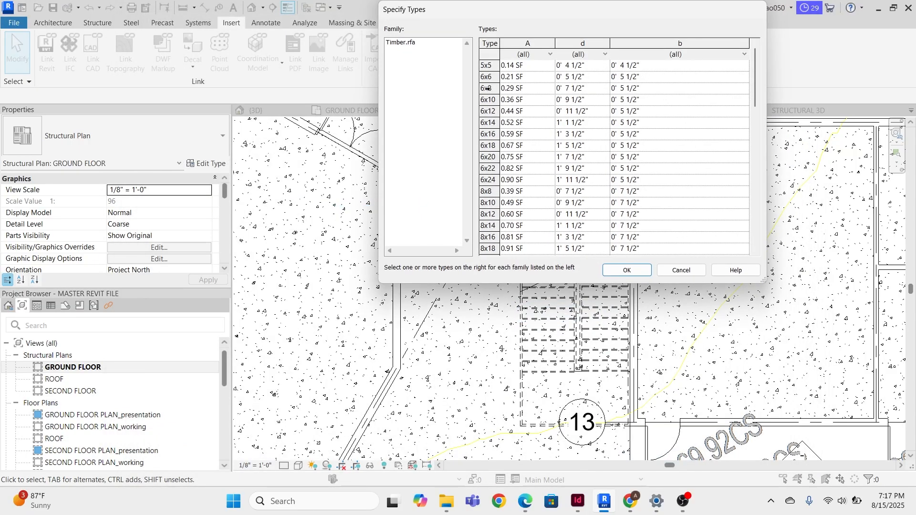
click(488, 101)
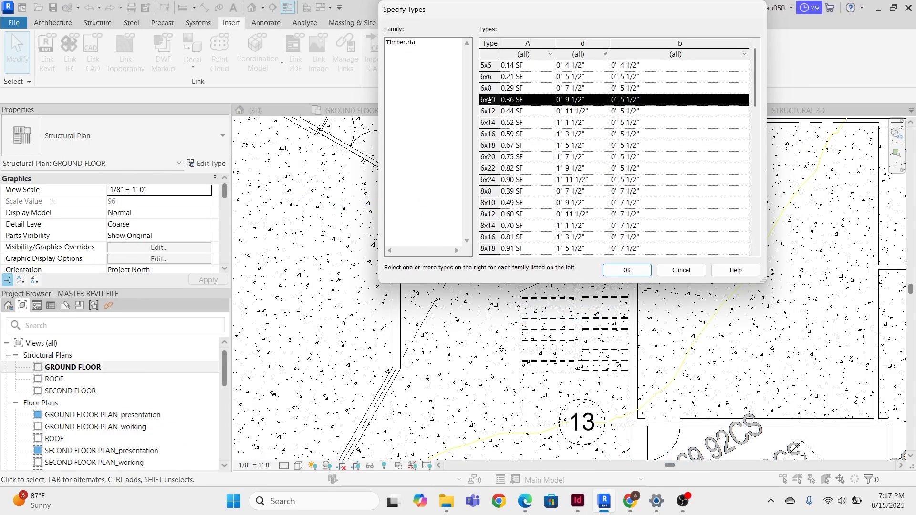
click(638, 275)
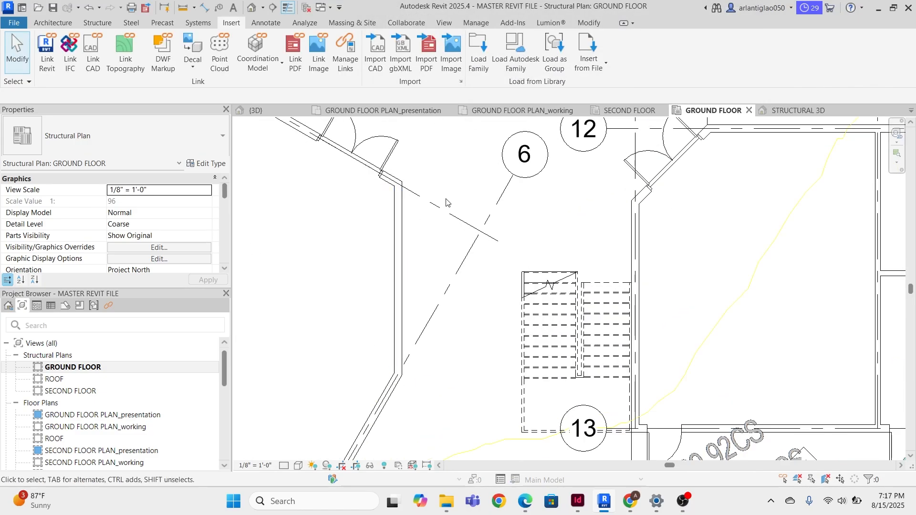
- Begin placing 6x10 Timber beams along grid lines on the ground floor, picking grids 5 and 7 of the angled wing
middle_drag(395, 324, 515, 335)
middle_drag(546, 251, 756, 244)
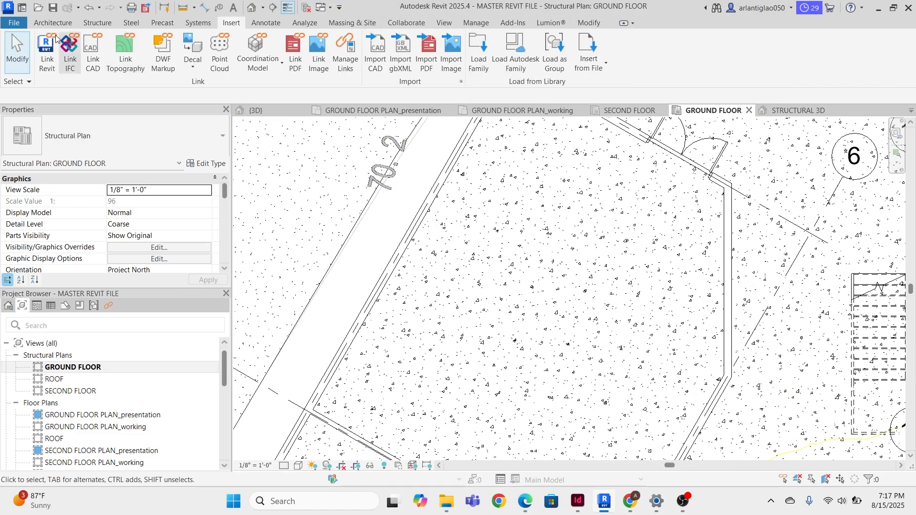
click(53, 22)
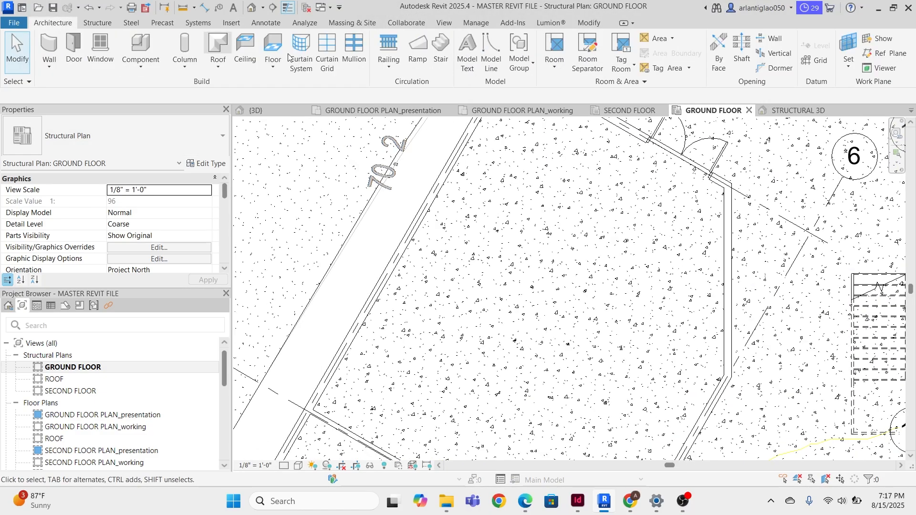
click(99, 23)
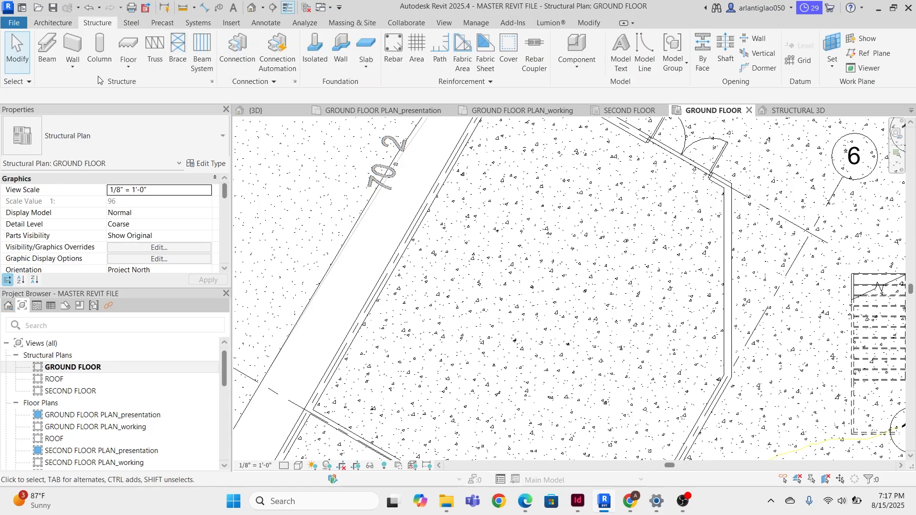
middle_drag(545, 160, 533, 218)
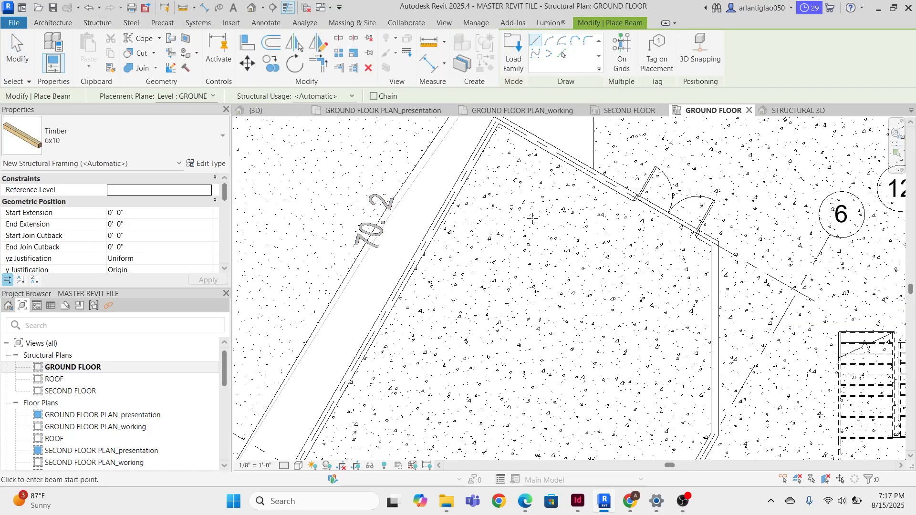
scroll(482, 160, up, 5)
scroll(396, 283, down, 6)
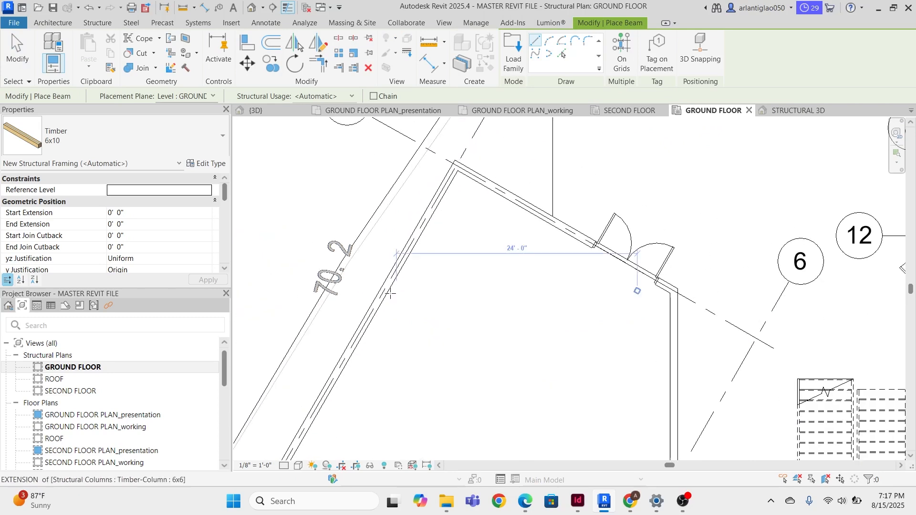
middle_drag(339, 382, 423, 302)
scroll(369, 377, up, 3)
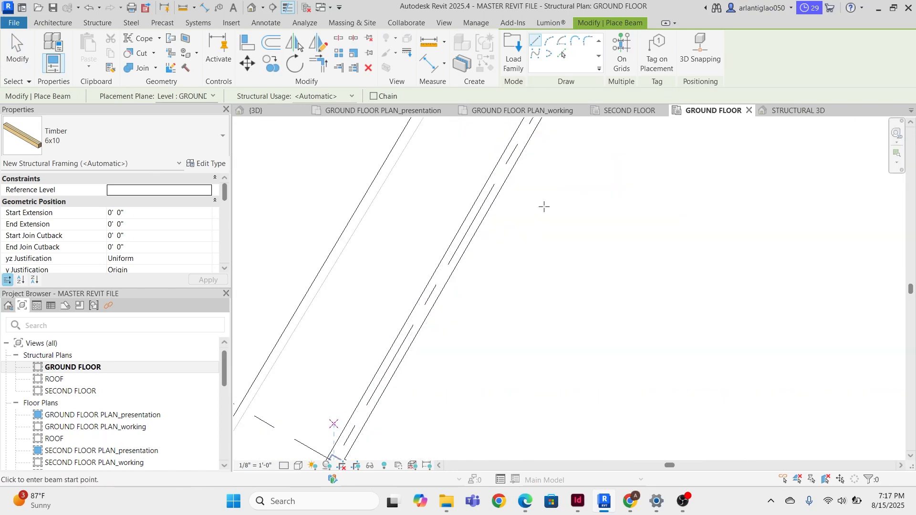
middle_drag(544, 206, 460, 305)
click(623, 53)
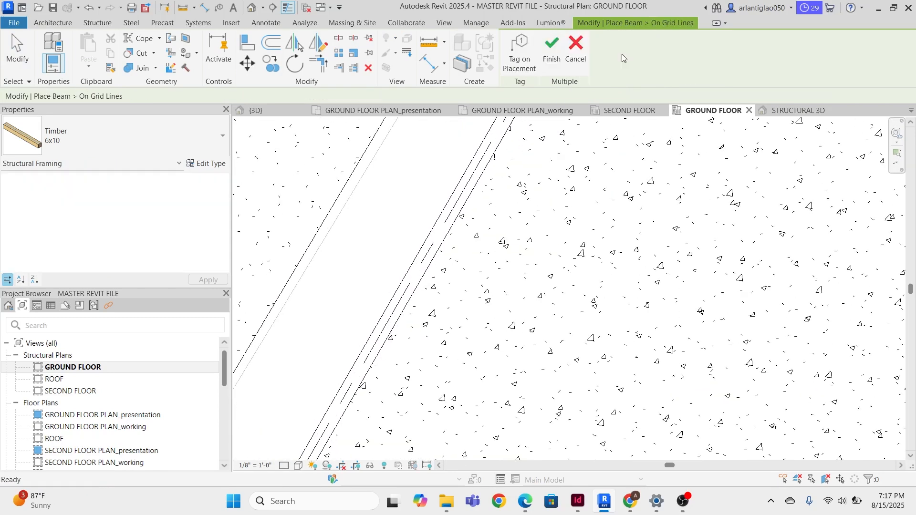
scroll(473, 181, down, 4)
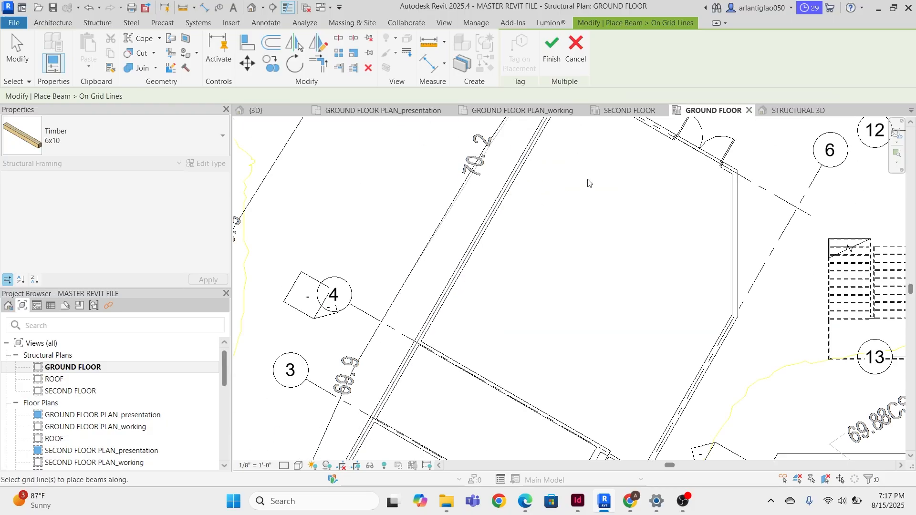
middle_drag(588, 125, 527, 182)
scroll(452, 206, up, 4)
scroll(452, 206, down, 4)
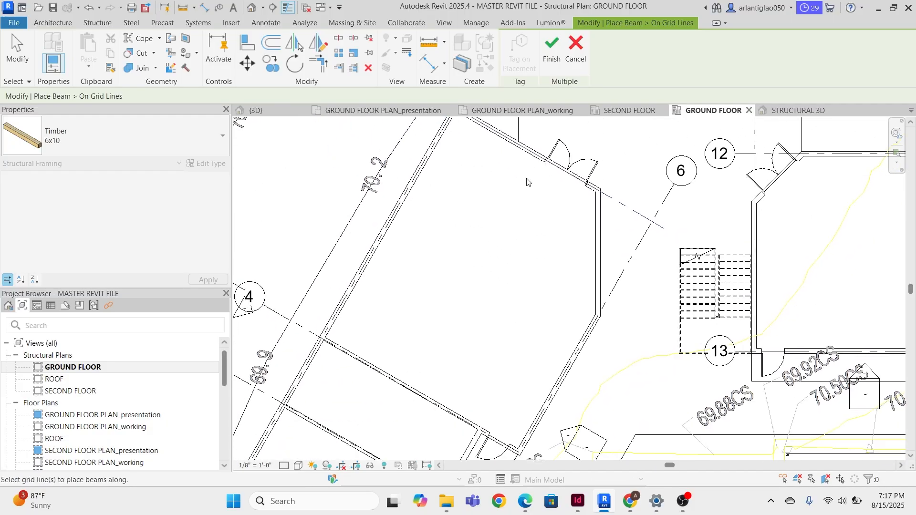
scroll(435, 136, up, 3)
ctrl+click(451, 142)
scroll(457, 260, down, 4)
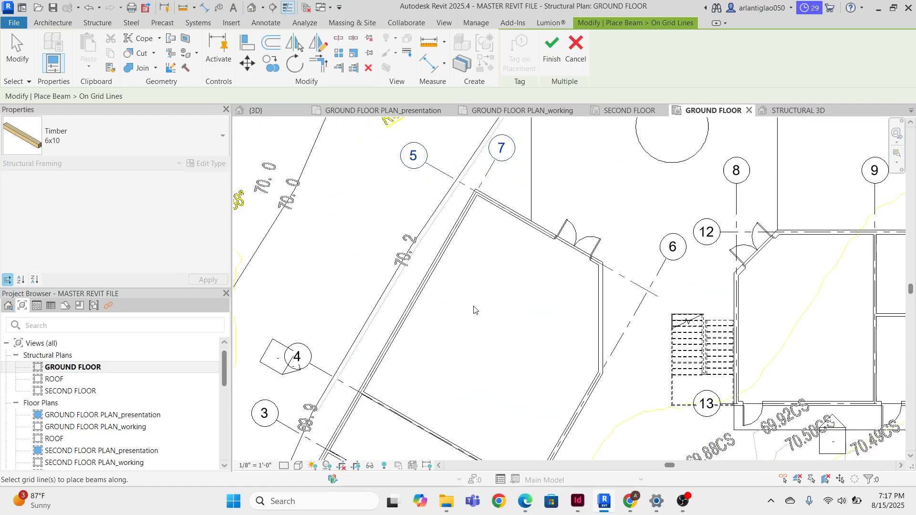
- Add grid 2, beside the stairs at the angled wing's lower end, to the beam grid selection
middle_drag(474, 310, 504, 188)
middle_drag(355, 453, 479, 200)
scroll(400, 271, up, 3)
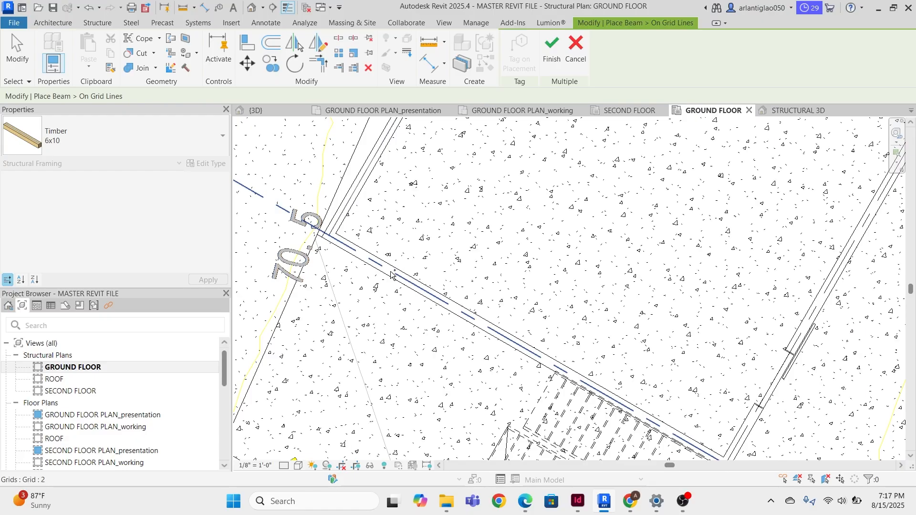
ctrl+click(393, 271)
middle_drag(627, 315, 430, 284)
scroll(592, 334, down, 4)
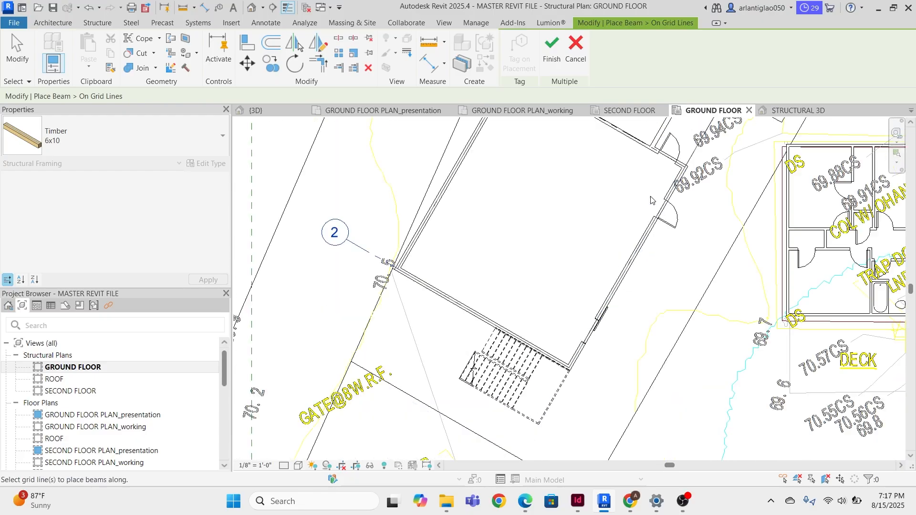
- Complete the beam grid selection with grids 3 and 4 and finish placing the 6x10 Timber beams on the angled wing
scroll(633, 210, up, 6)
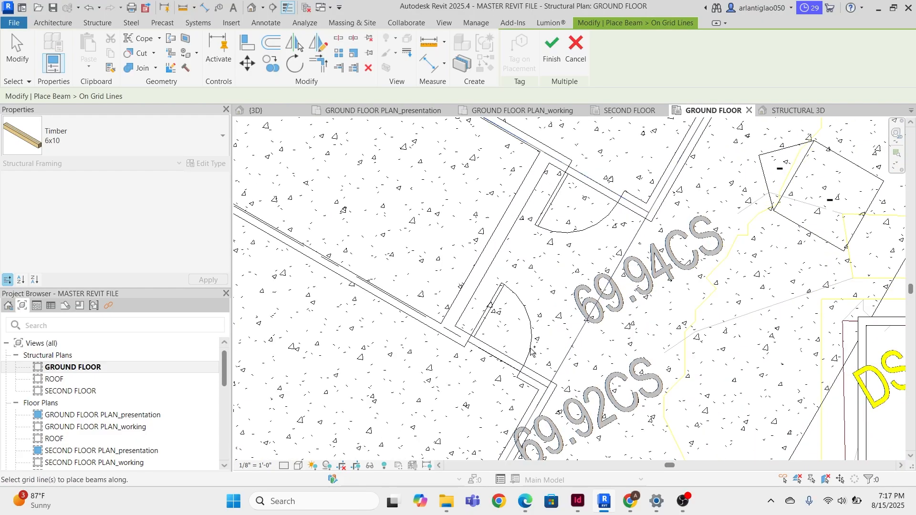
scroll(497, 335, down, 4)
scroll(552, 221, up, 2)
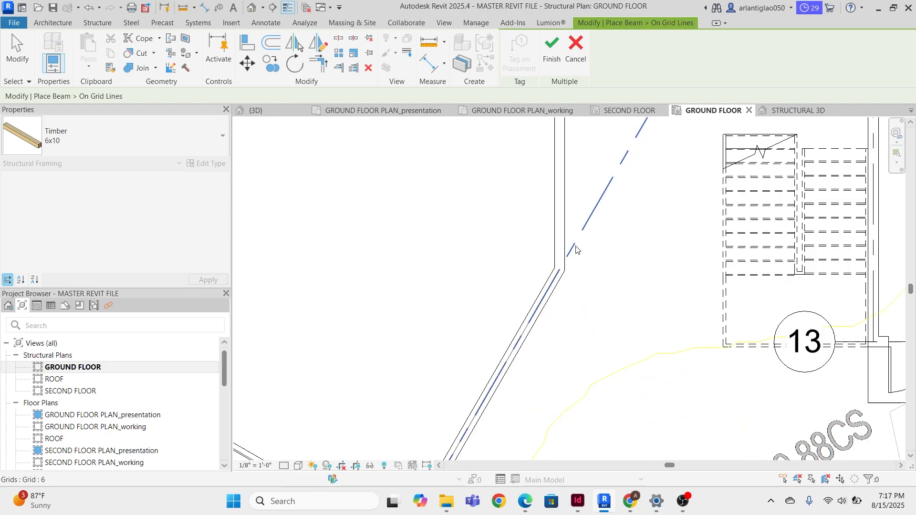
scroll(551, 221, down, 2)
scroll(344, 284, down, 2)
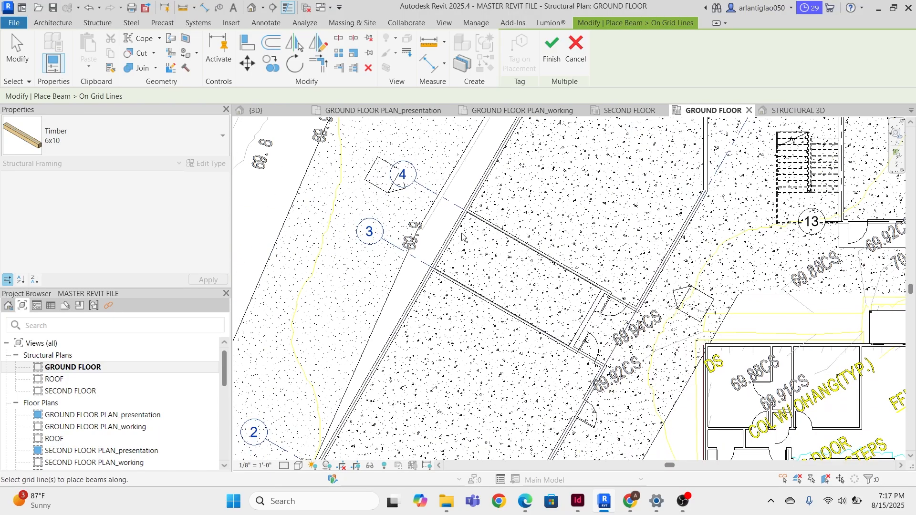
scroll(478, 227, up, 5)
scroll(478, 227, down, 2)
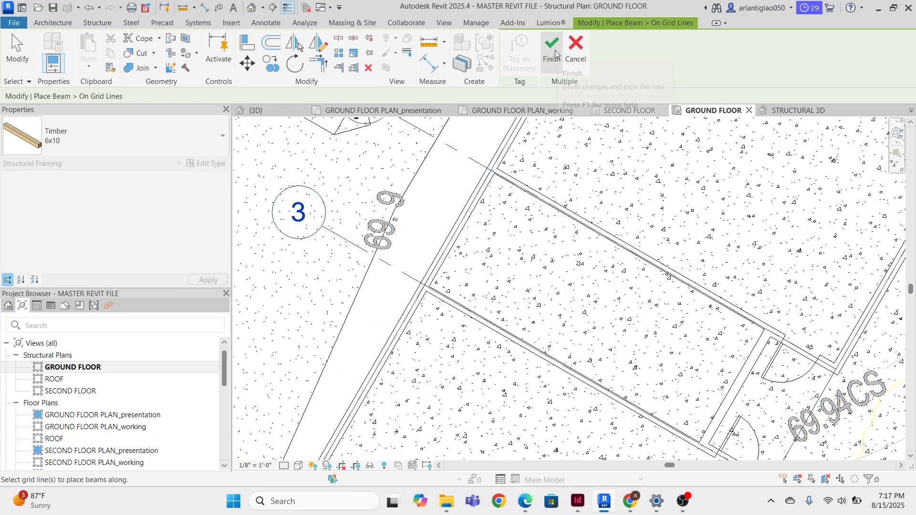
click(552, 50)
- Switch to the STRUCTURAL 3D view, end beam placement and examine how the beams sit against the columns of the angled wing
click(782, 111)
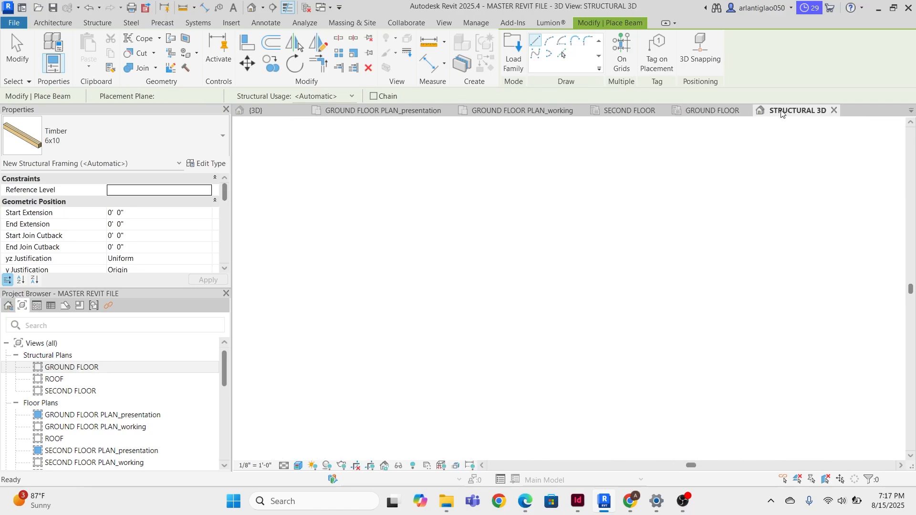
scroll(552, 296, down, 5)
scroll(471, 192, up, 5)
scroll(547, 278, down, 1)
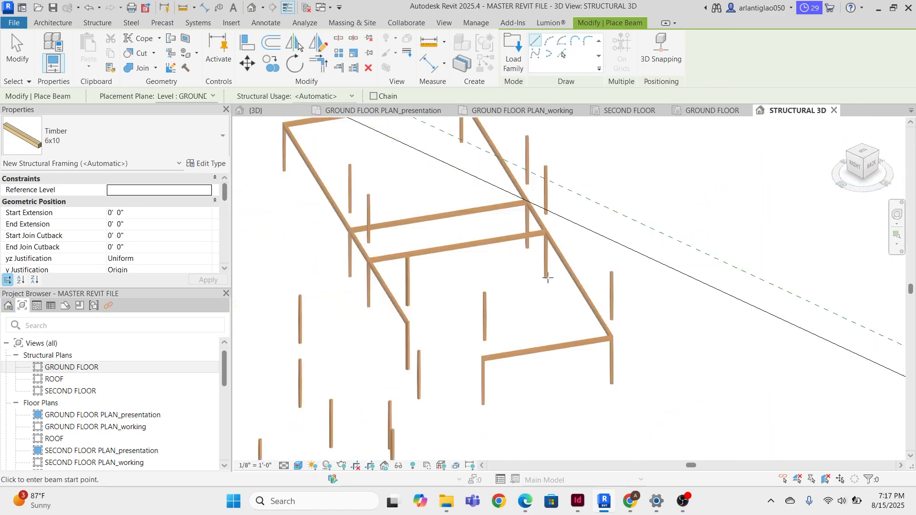
scroll(548, 277, up, 3)
key(Escape)
key(Escape)
click(553, 237)
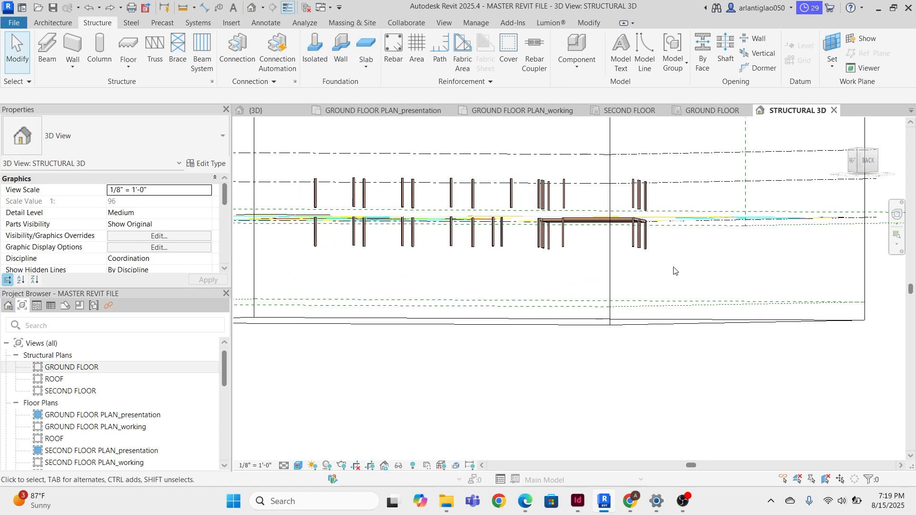
- Select the whole lower row of 6x6 columns in the back elevation view to check its base and top level constraints
shift+middle_drag(674, 270, 687, 256)
drag(725, 251, 355, 244)
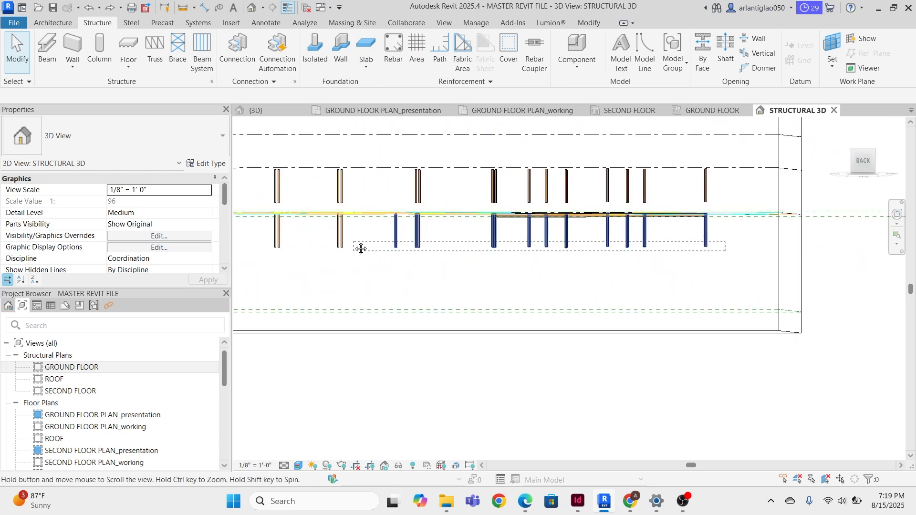
shift+middle_drag(361, 248, 306, 240)
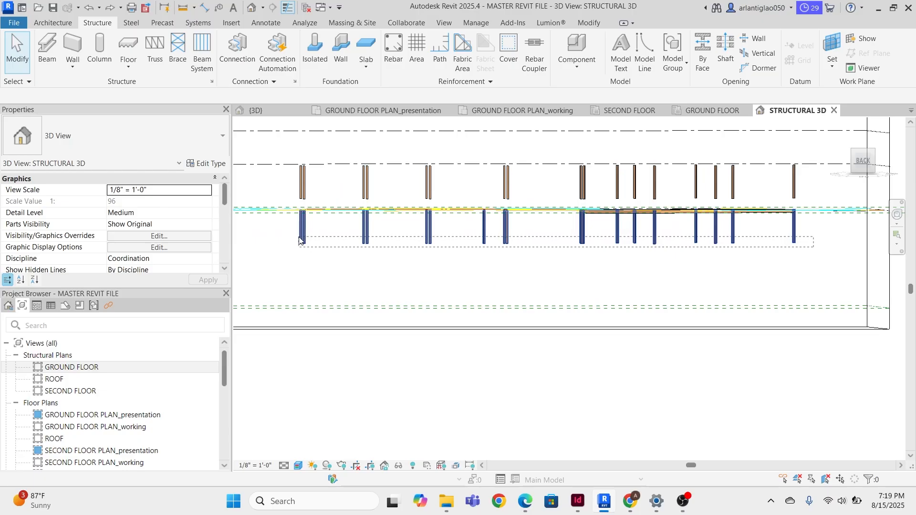
drag(299, 240, 298, 240)
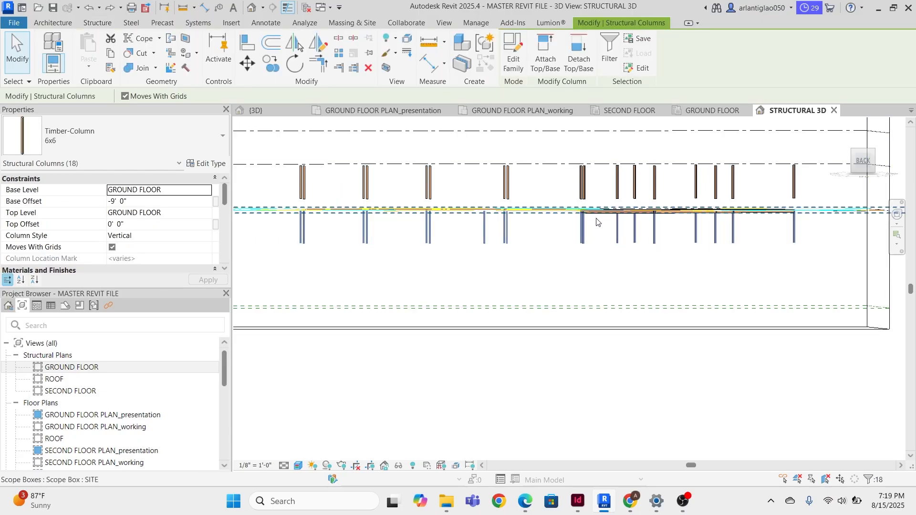
click(679, 197)
- Set all second-floor 6x6 columns to a base offset of 0' 0" and a top level of ROOF
scroll(646, 203, down, 4)
scroll(649, 202, up, 3)
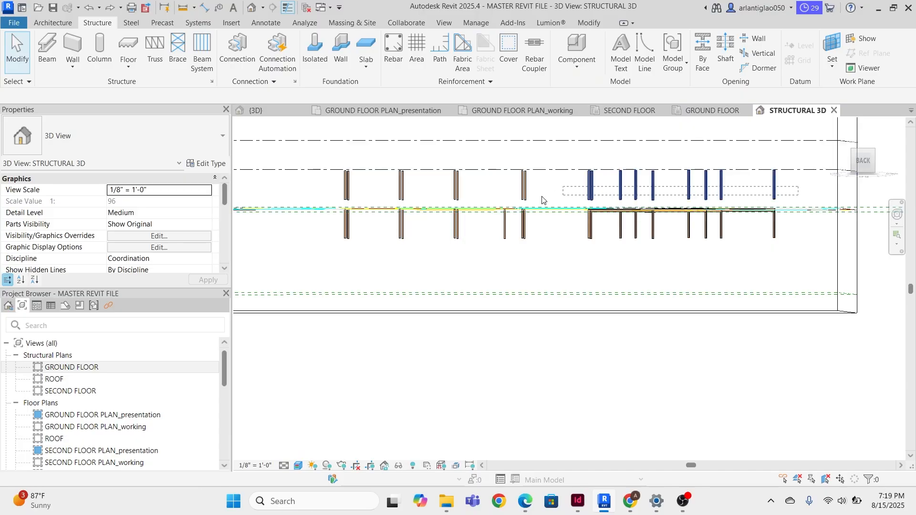
click(346, 190)
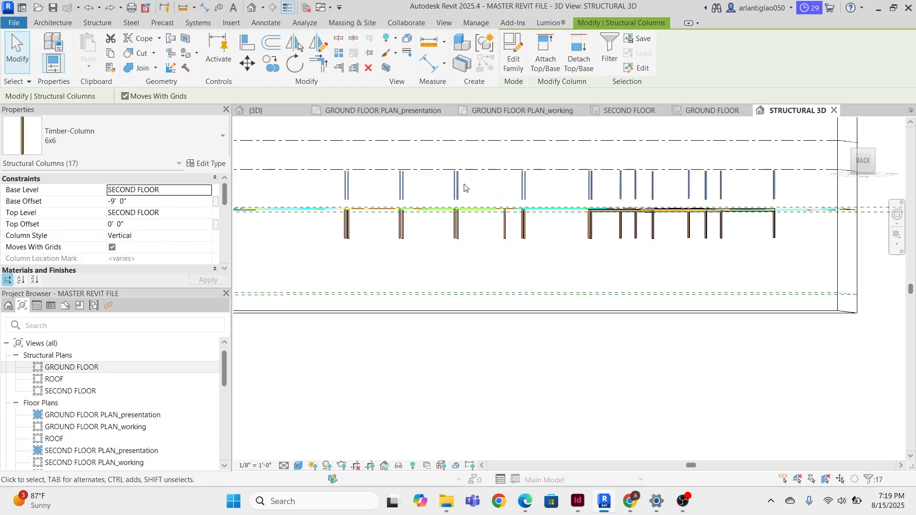
scroll(476, 170, down, 3)
middle_drag(477, 171, 486, 193)
scroll(289, 202, up, 4)
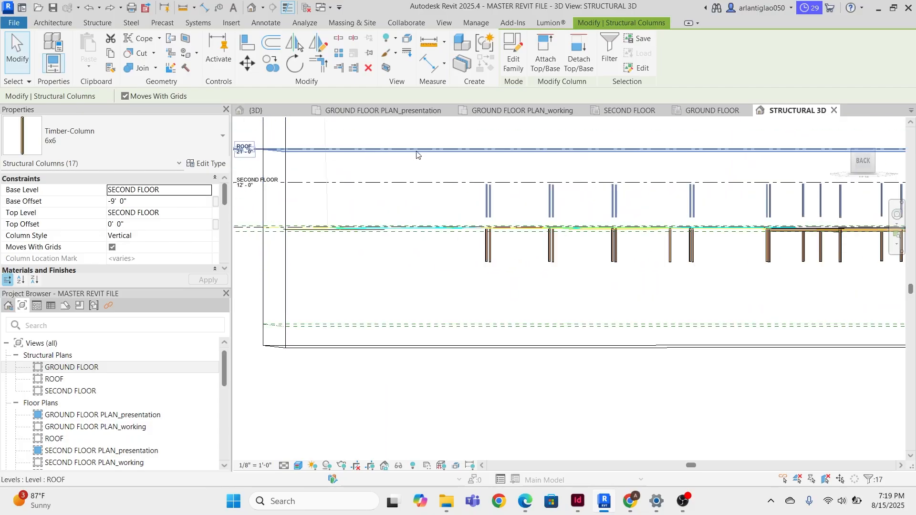
middle_drag(416, 154, 185, 156)
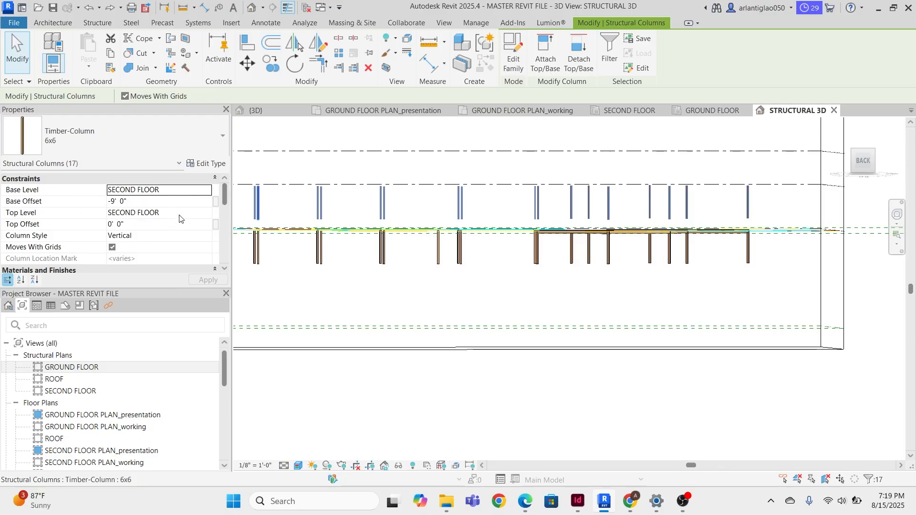
click(206, 213)
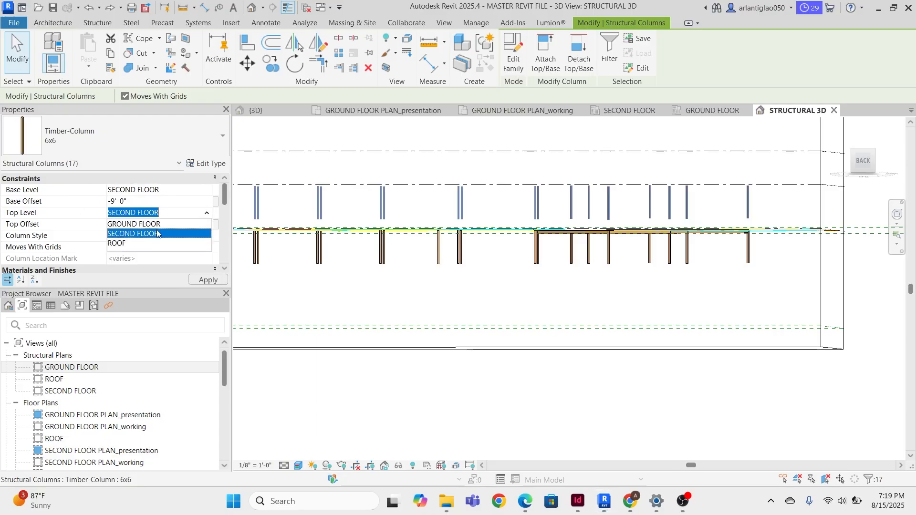
click(157, 247)
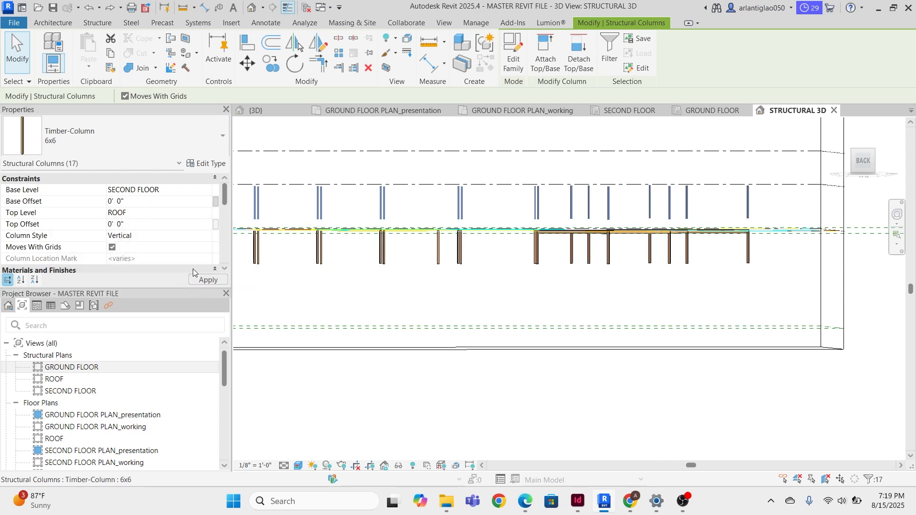
click(198, 282)
click(470, 290)
- Set all ground-floor 6x6 columns to a top level of SECOND FLOOR and a base offset of 0
scroll(713, 268, down, 2)
scroll(443, 170, up, 2)
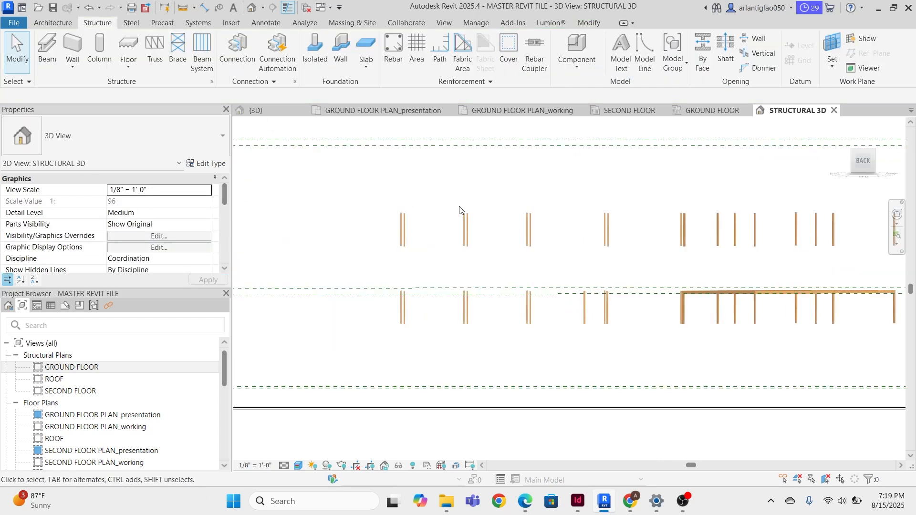
middle_drag(617, 269, 609, 269)
scroll(609, 269, down, 2)
drag(803, 331, 398, 288)
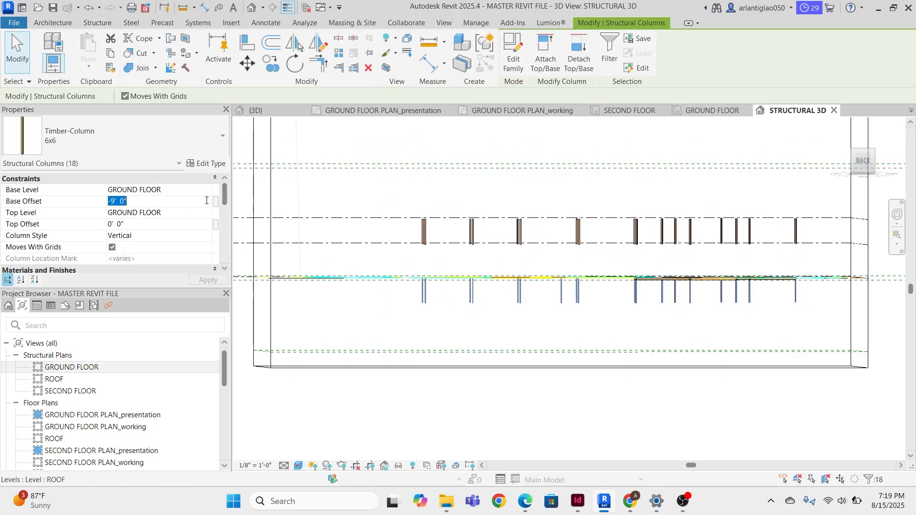
click(205, 214)
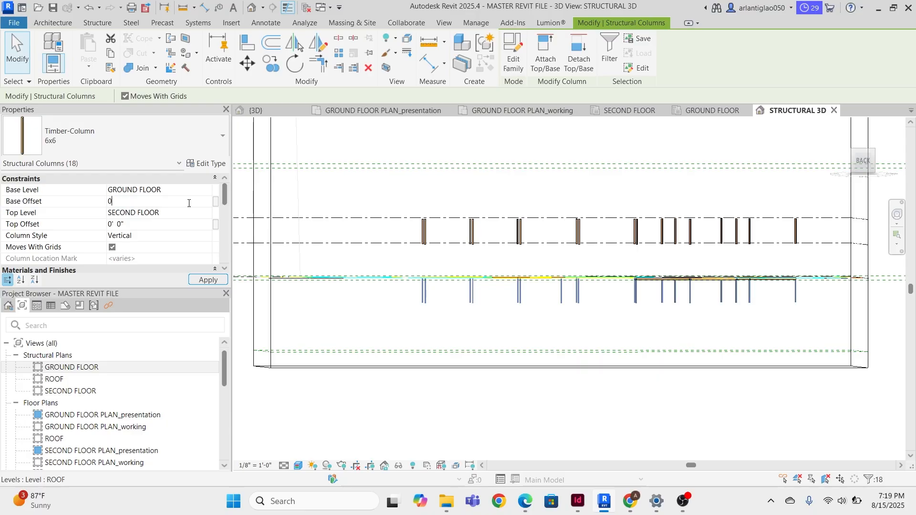
click(225, 279)
click(644, 257)
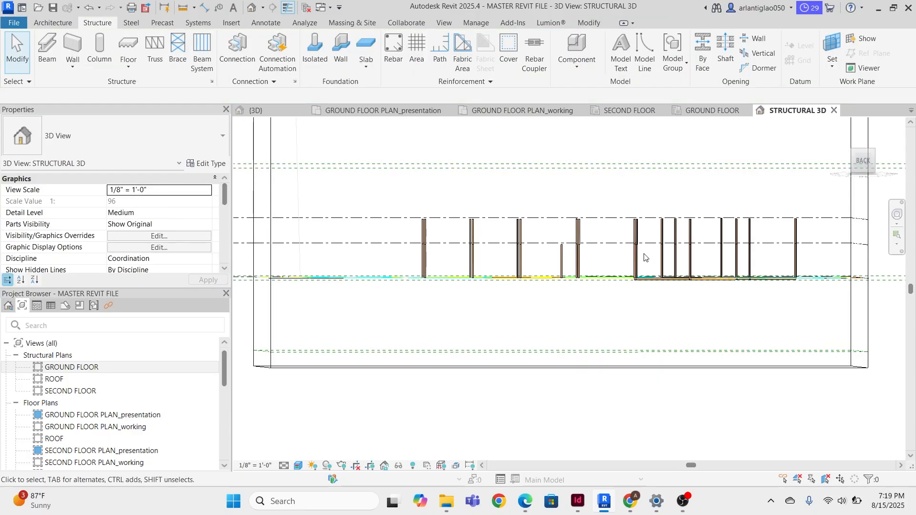
- Set the start and end level offsets of all 6x10 beams on the angled wing to 11' 0"
mouse_move(649, 293)
shift+middle_down()
mouse_move(672, 332)
mouse_move(668, 302)
mouse_move(652, 284)
shift+middle_up()
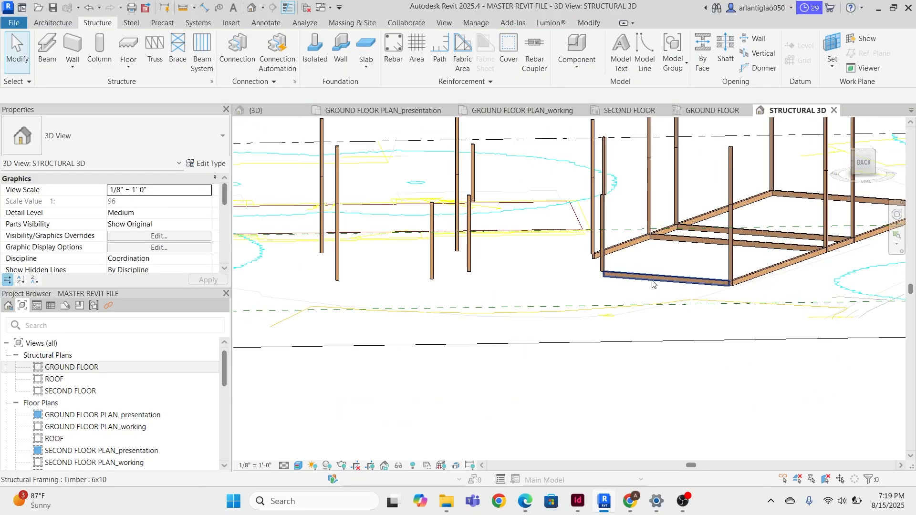
click(635, 248)
key(Escape)
scroll(628, 231, up, 3)
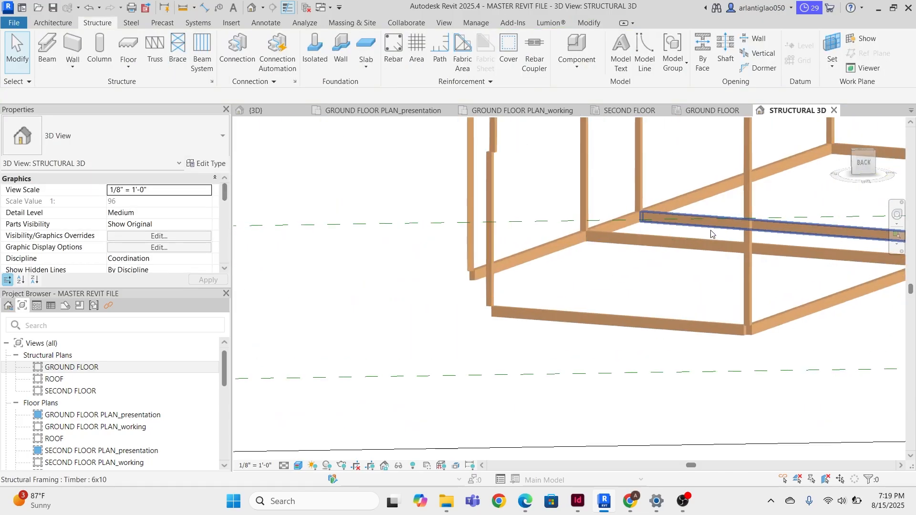
ctrl+click(622, 226)
ctrl+click(610, 238)
ctrl+click(550, 250)
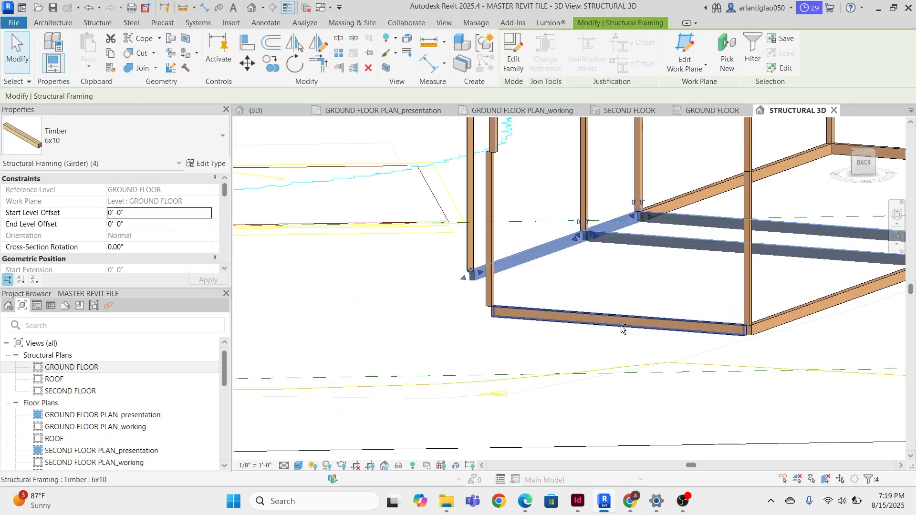
ctrl+click(622, 323)
ctrl+click(787, 312)
middle_drag(808, 188, 592, 219)
ctrl+click(594, 188)
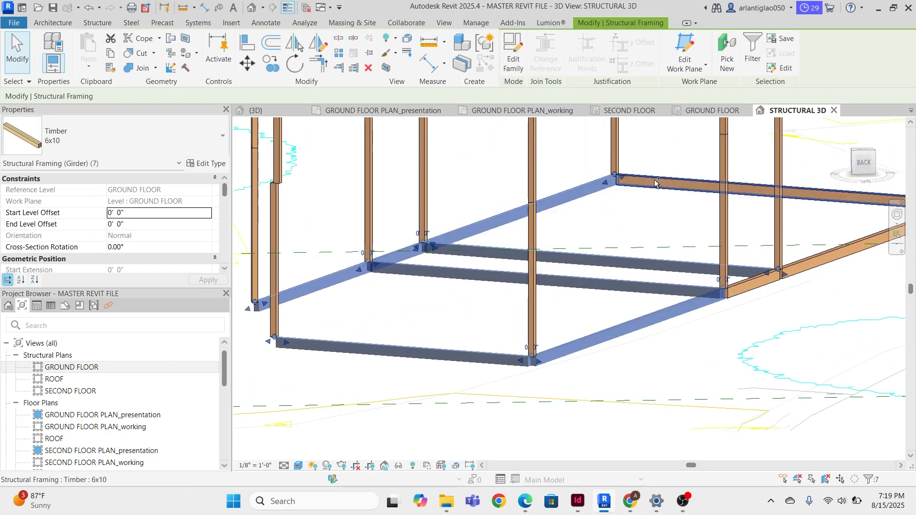
ctrl+click(656, 184)
ctrl+click(831, 273)
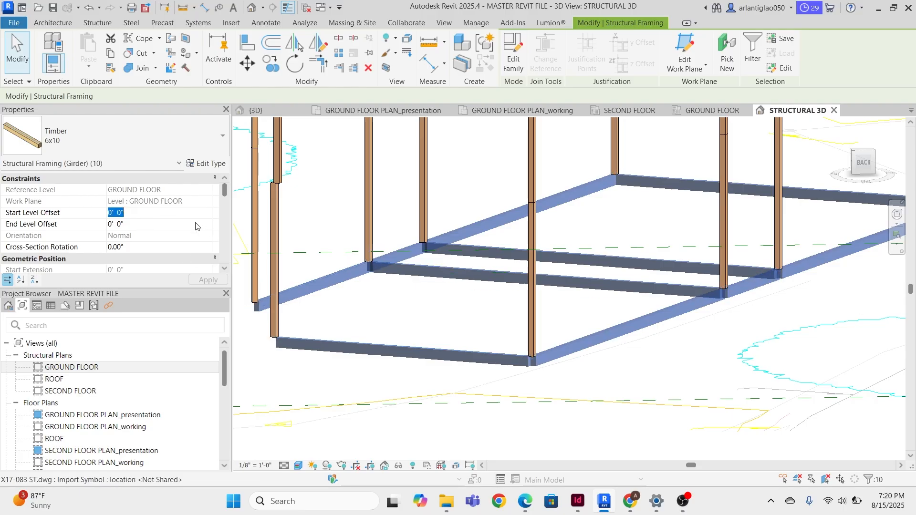
scroll(556, 282, down, 8)
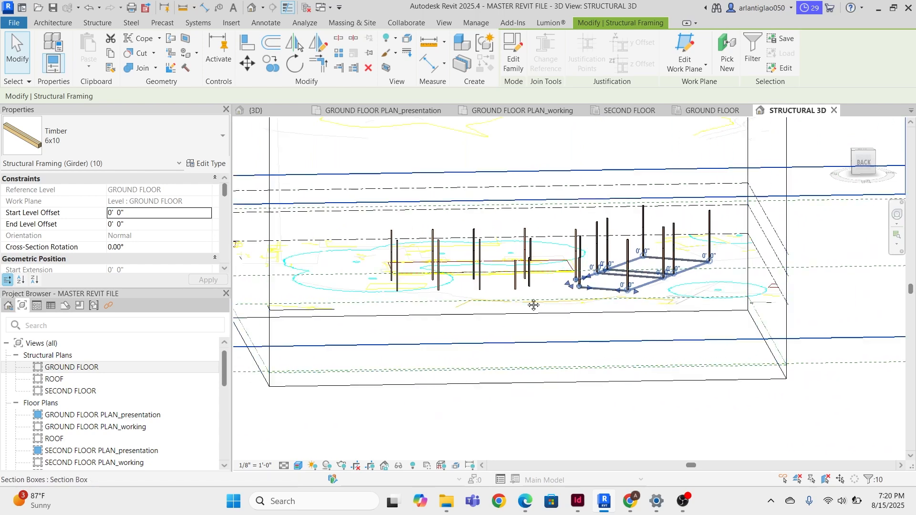
scroll(384, 241, up, 5)
scroll(397, 193, down, 1)
middle_drag(397, 192, 391, 254)
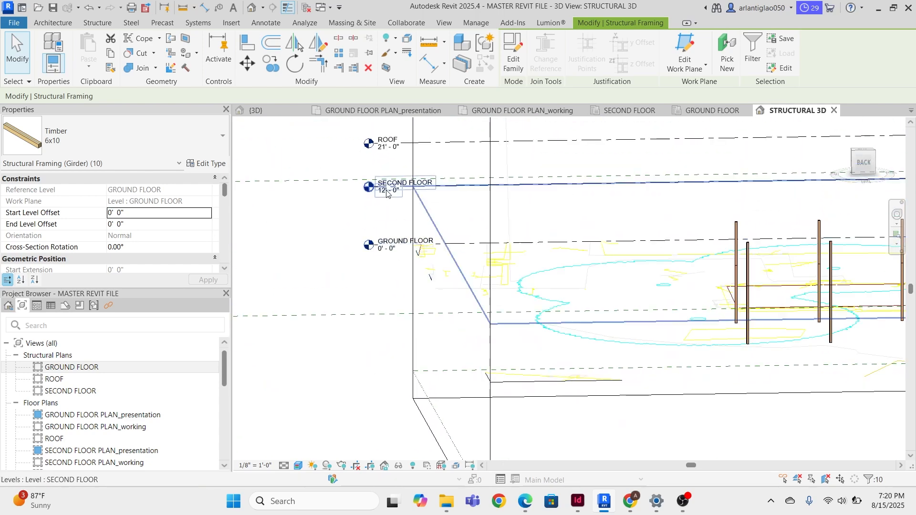
middle_drag(521, 246, 211, 223)
middle_drag(583, 257, 244, 220)
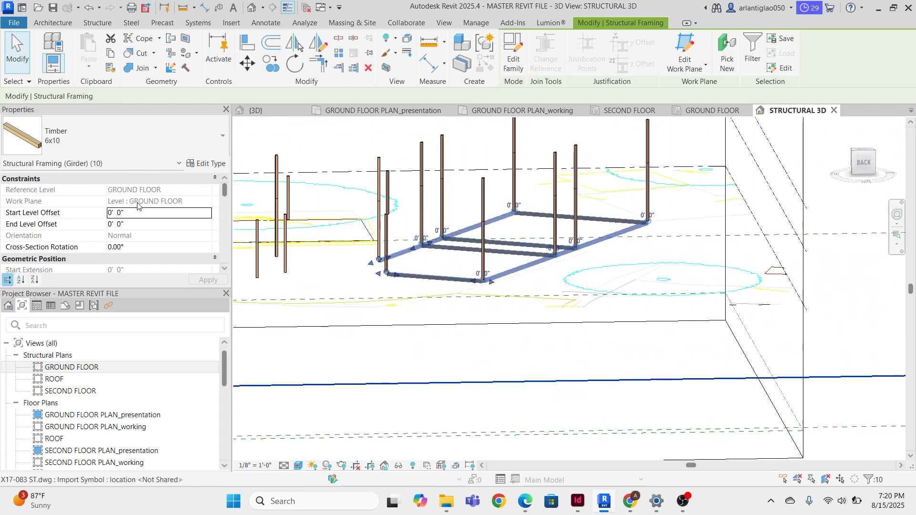
click(155, 224)
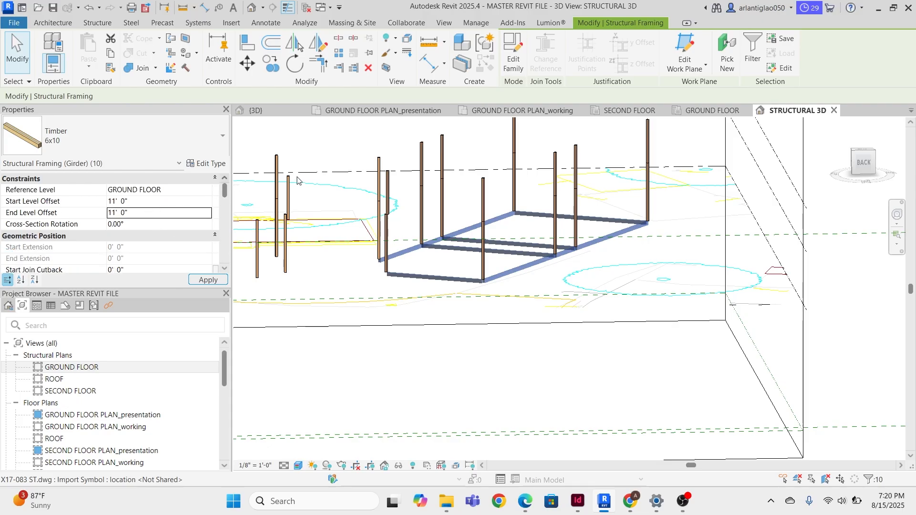
click(521, 242)
- Align the offset second-floor and ground-floor 6x6 columns at the angled wing's corner, using the lower column's outer face as reference
scroll(484, 226, up, 4)
scroll(285, 196, up, 3)
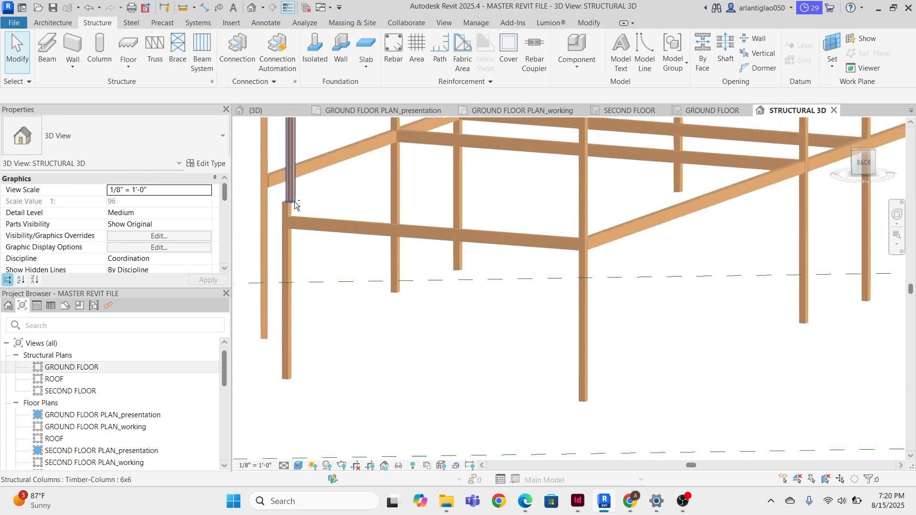
shift+middle_drag(470, 252, 585, 257)
scroll(414, 194, up, 3)
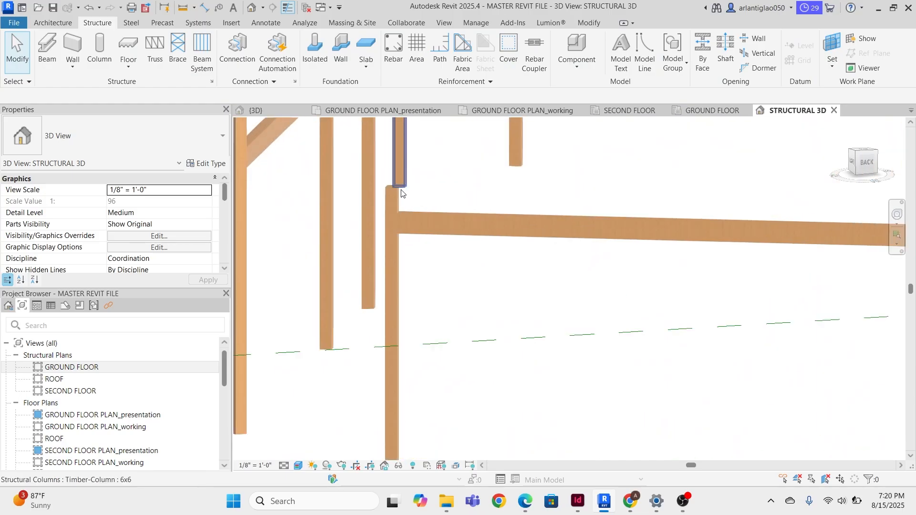
scroll(396, 191, up, 3)
key(a)
key(l)
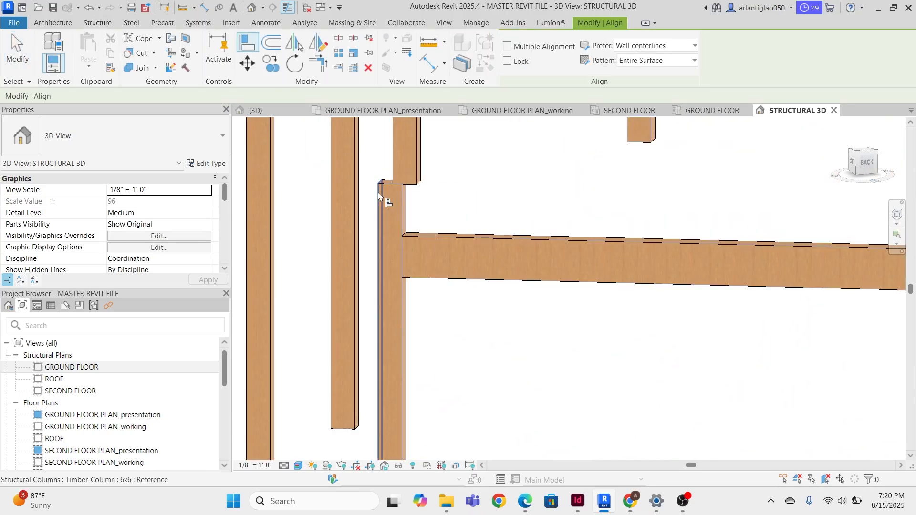
click(379, 194)
scroll(476, 224, down, 3)
key(Escape)
key(Escape)
- Set the reference level of all ten 6x10 beams on the angled wing to SECOND FLOOR
scroll(508, 228, down, 3)
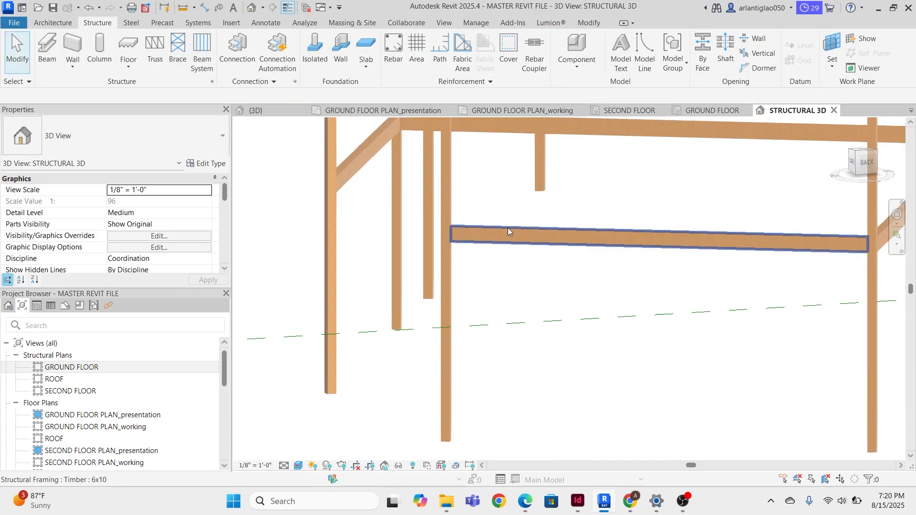
click(507, 228)
scroll(467, 205, up, 3)
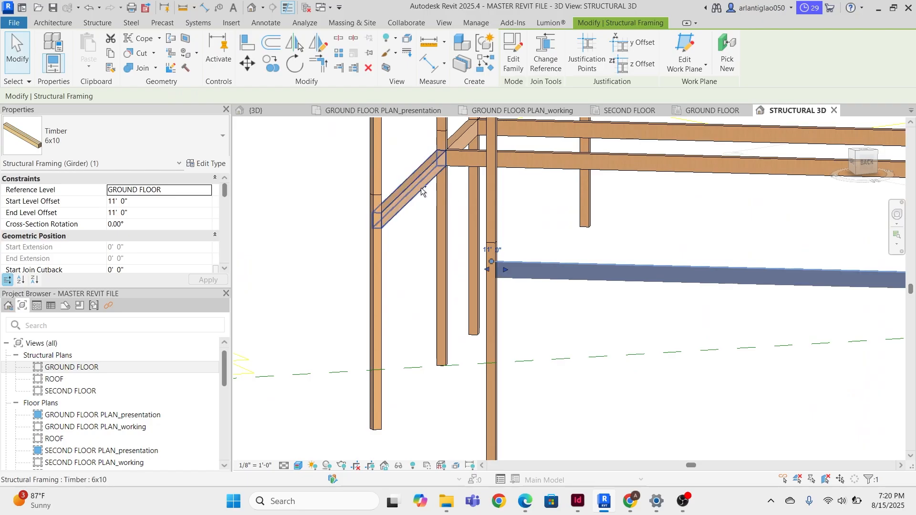
ctrl+click(421, 187)
ctrl+click(548, 152)
ctrl+click(548, 135)
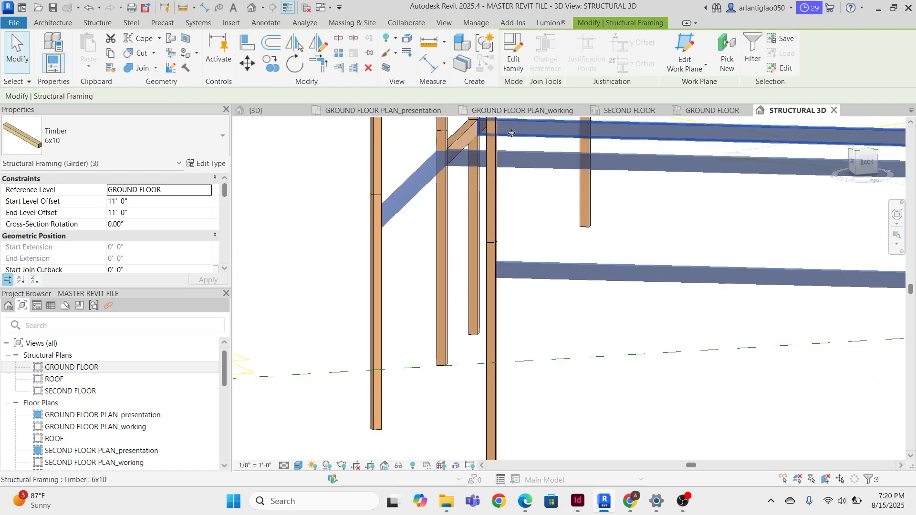
ctrl+click(461, 138)
scroll(476, 158, down, 2)
middle_drag(665, 191, 427, 258)
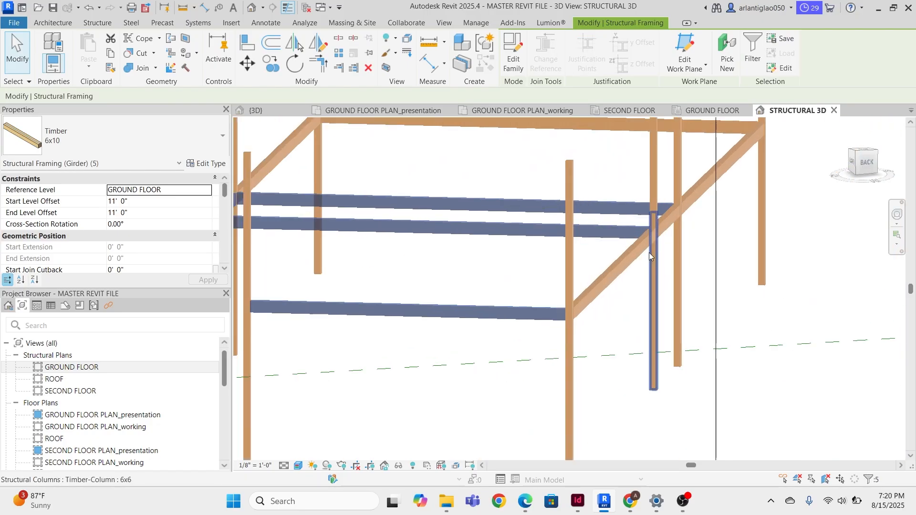
ctrl+click(699, 173)
middle_drag(699, 171, 688, 262)
scroll(689, 262, down, 1)
scroll(670, 307, up, 3)
ctrl+click(650, 316)
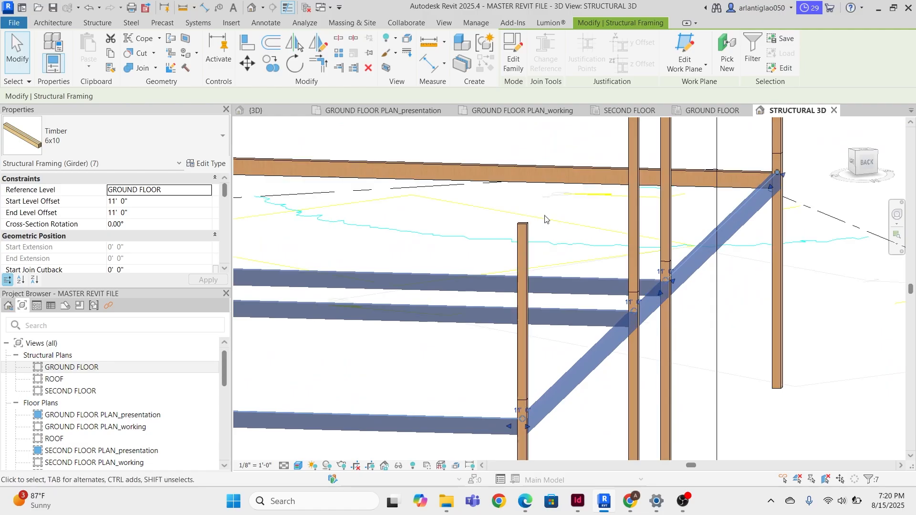
ctrl+click(473, 176)
scroll(473, 175, down, 2)
scroll(519, 233, up, 3)
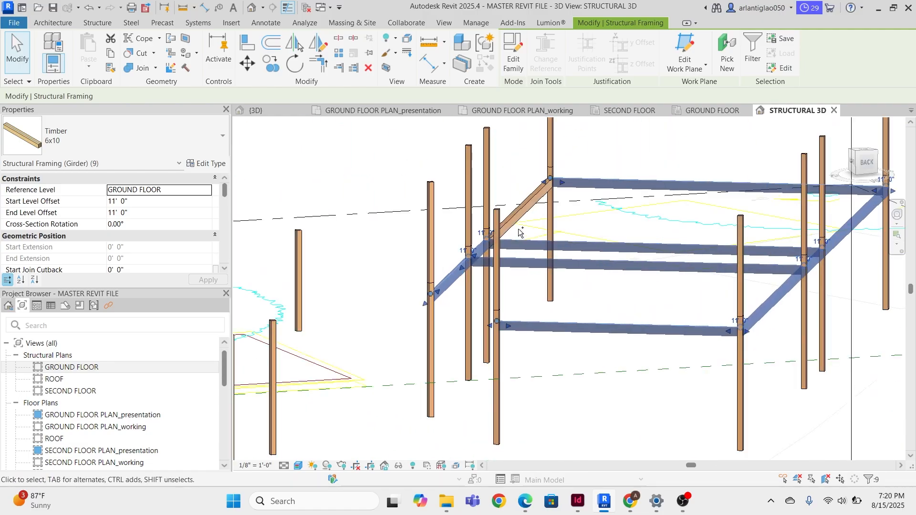
click(207, 190)
click(148, 218)
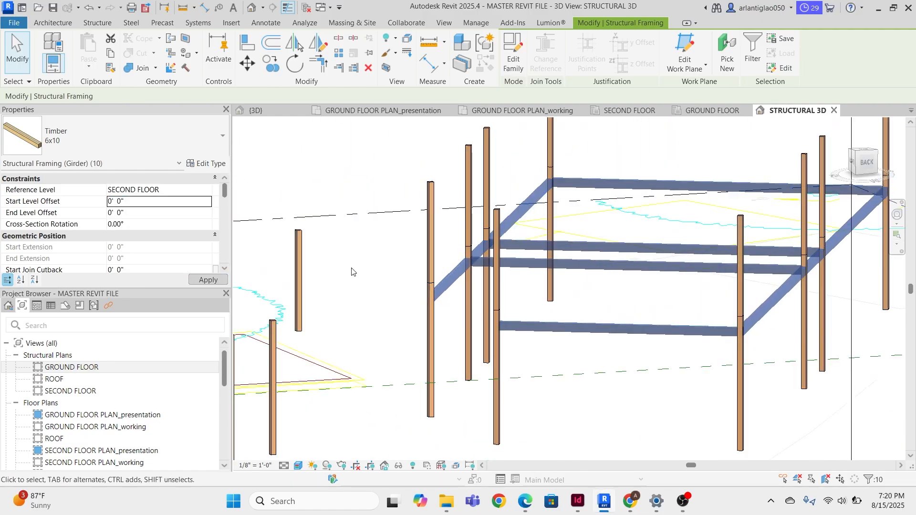
- Set the start and end level offsets of the angled wing's ten 6x10 beams to -1
click(351, 270)
shift+middle_drag(352, 270, 461, 287)
scroll(461, 287, down, 3)
click(461, 288)
scroll(460, 287, up, 4)
ctrl+click(507, 216)
scroll(612, 257, down, 3)
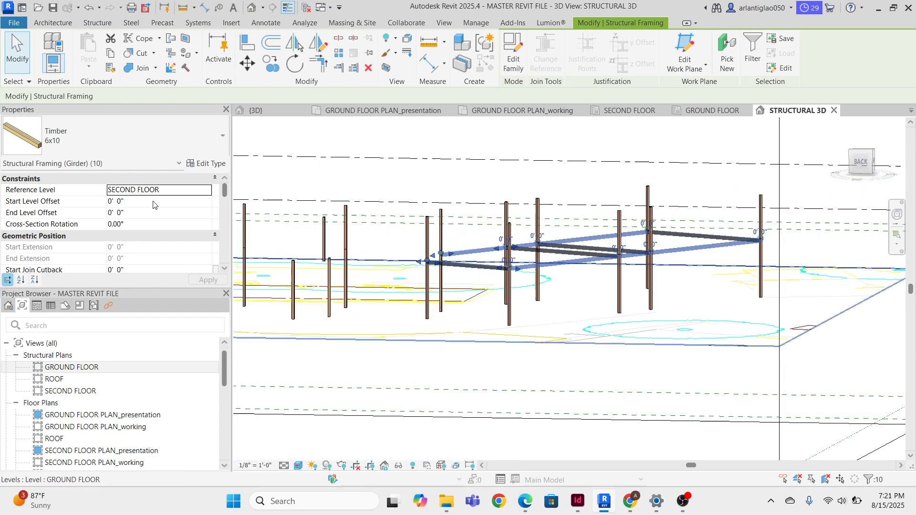
click(154, 202)
text(-1)
click(173, 213)
text(-1)
click(522, 111)
click(382, 110)
scroll(630, 144, up, 4)
click(47, 48)
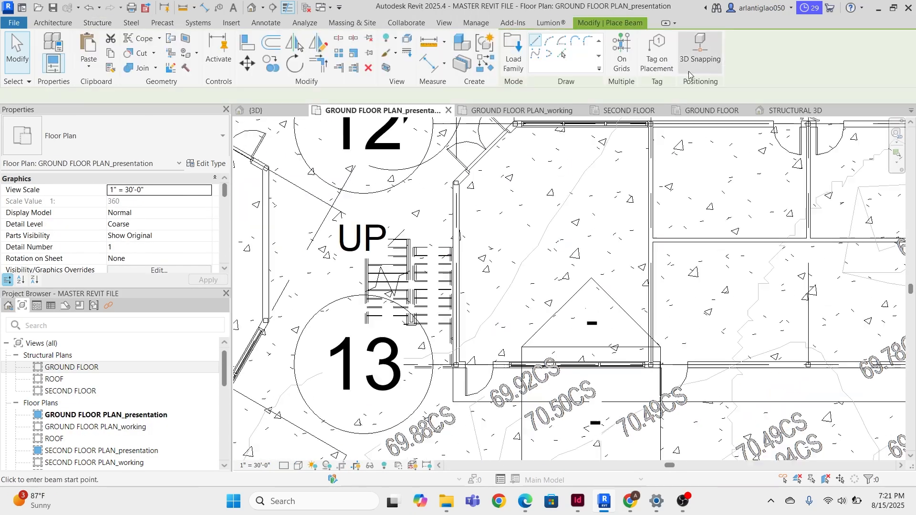
click(623, 52)
middle_drag(734, 124, 598, 162)
scroll(427, 214, up, 2)
click(551, 47)
click(624, 52)
key(Escape)
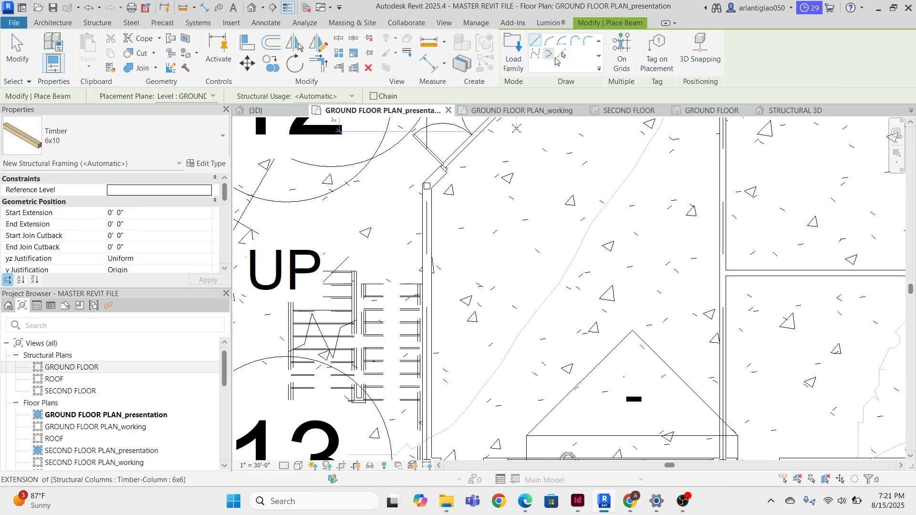
click(623, 51)
scroll(357, 271, down, 3)
key(Escape)
key(Escape)
- In the GROUND FLOOR structural plan, place 6x10 timber beams along the grid lines of the orthogonal wing
double_click(62, 379)
double_click(76, 367)
scroll(351, 261, up, 3)
click(47, 48)
click(623, 52)
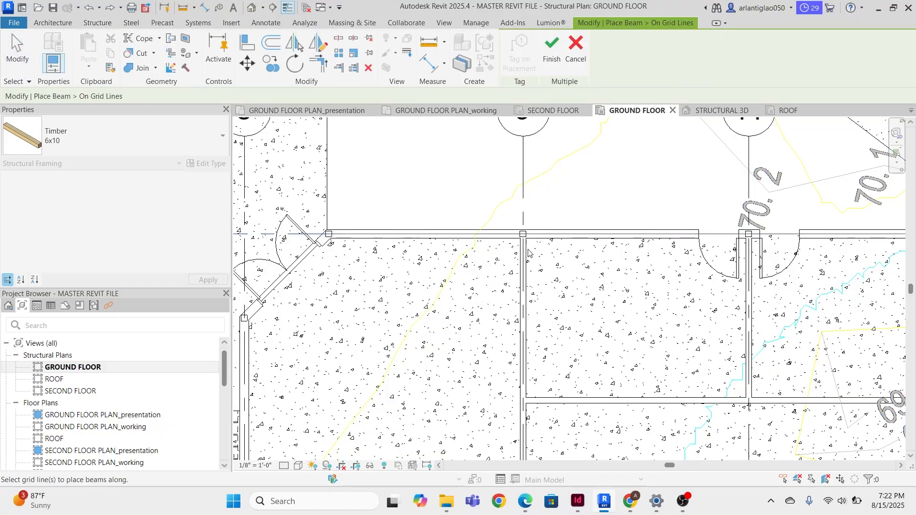
click(430, 234)
middle_drag(429, 382, 555, 185)
click(711, 110)
key(Escape)
key(Escape)
click(637, 110)
scroll(482, 257, up, 2)
click(47, 48)
click(623, 52)
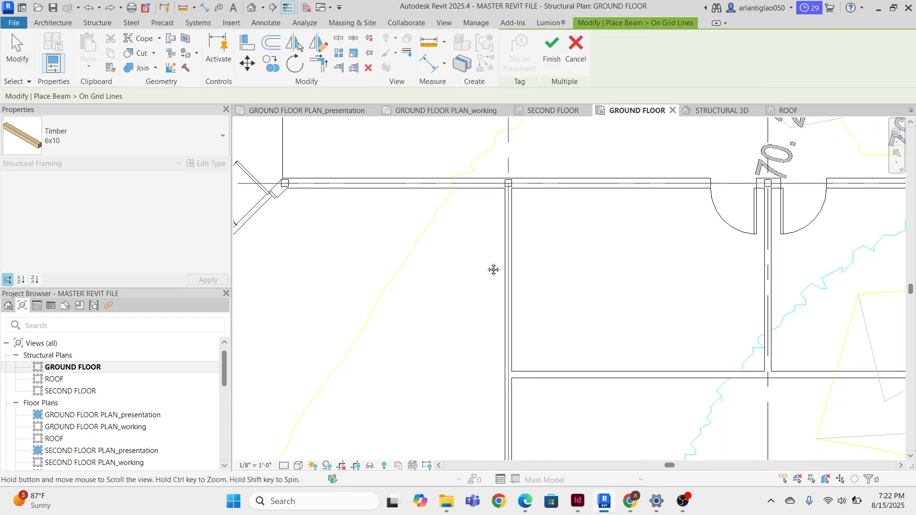
middle_drag(493, 270, 444, 233)
scroll(444, 233, down, 3)
key(Escape)
key(Escape)
- In STRUCTURAL 3D, raise the orthogonal wing's ten new 6x10 beams to second-floor height, entering a start level offset of 12' 0"
click(721, 110)
click(505, 322)
ctrl+click(407, 321)
scroll(478, 312, up, 5)
ctrl+click(477, 314)
ctrl+click(833, 320)
click(150, 213)
text(12)
click(150, 227)
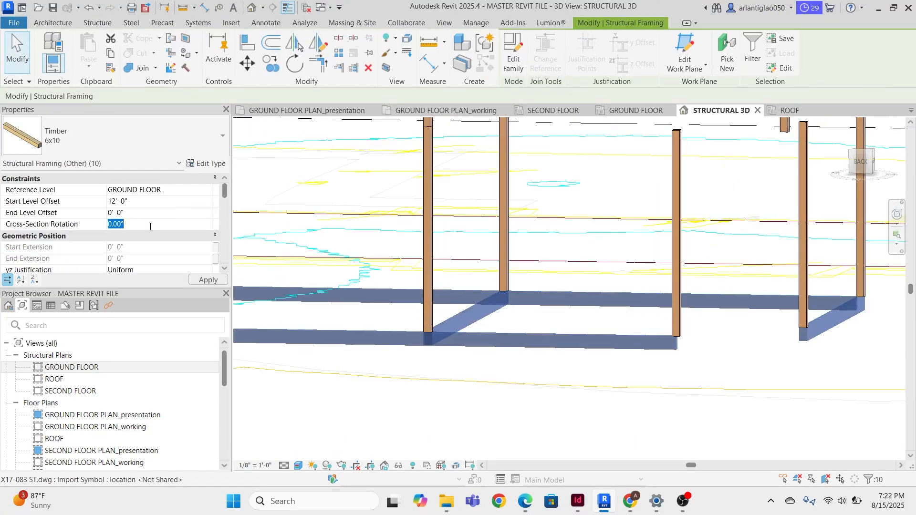
text(-1)
click(208, 280)
- Inspect the raised beams and their column connections on the orthogonal wing in 3D from several sides
shift+middle_drag(525, 334, 477, 381)
click(458, 257)
drag(515, 286, 543, 302)
key(Escape)
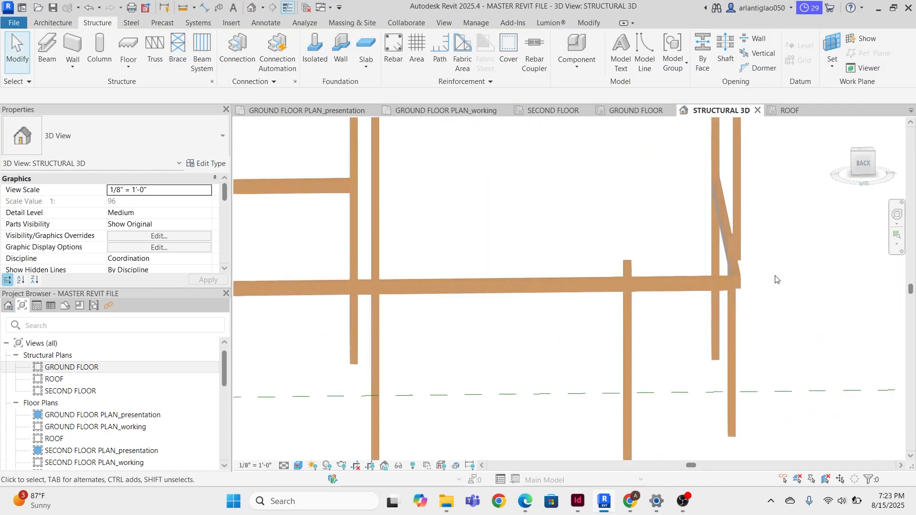
shift+middle_drag(776, 280, 510, 302)
scroll(531, 318, down, 5)
scroll(491, 315, up, 4)
shift+middle_drag(542, 344, 572, 286)
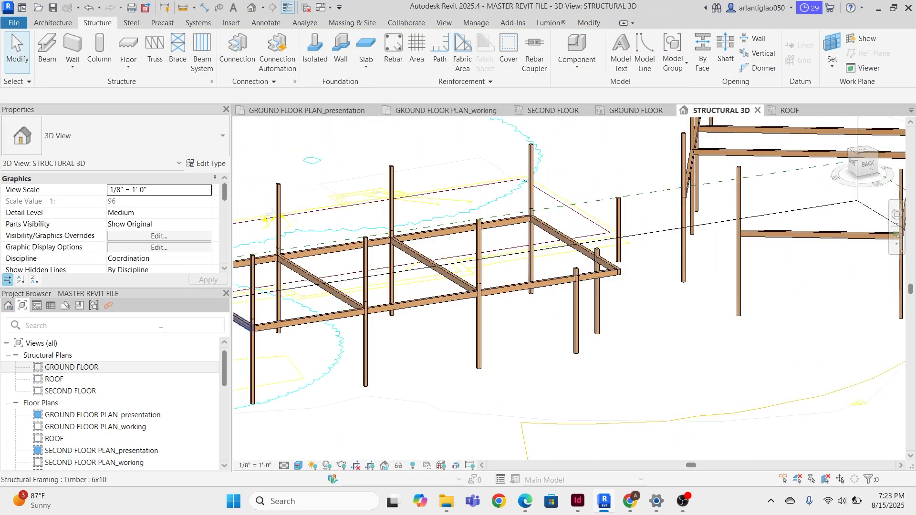
- In the ROOF structural plan, place 6x10 timber beams along the grid lines of both wings
double_click(54, 379)
scroll(306, 291, up, 7)
click(47, 47)
click(622, 52)
middle_drag(577, 328, 525, 384)
middle_drag(430, 444, 620, 143)
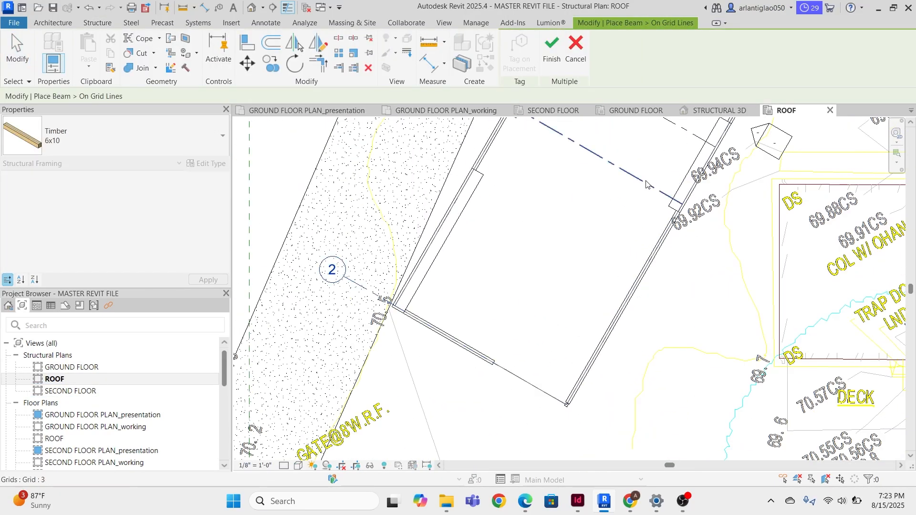
scroll(405, 382, down, 4)
scroll(763, 200, up, 4)
click(554, 48)
middle_drag(572, 396, 599, 311)
- Check the roof-level 6x10 beams on both wings in the STRUCTURAL 3D view
click(723, 115)
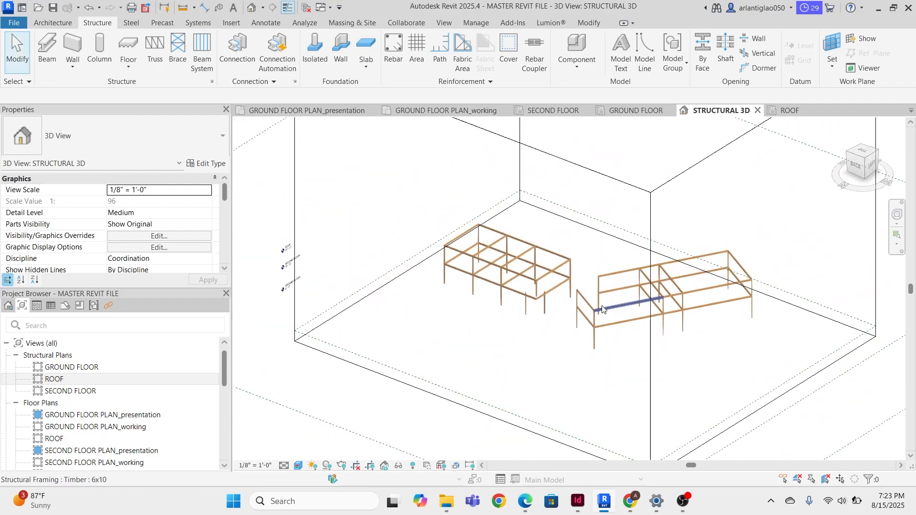
scroll(522, 273, up, 4)
click(503, 277)
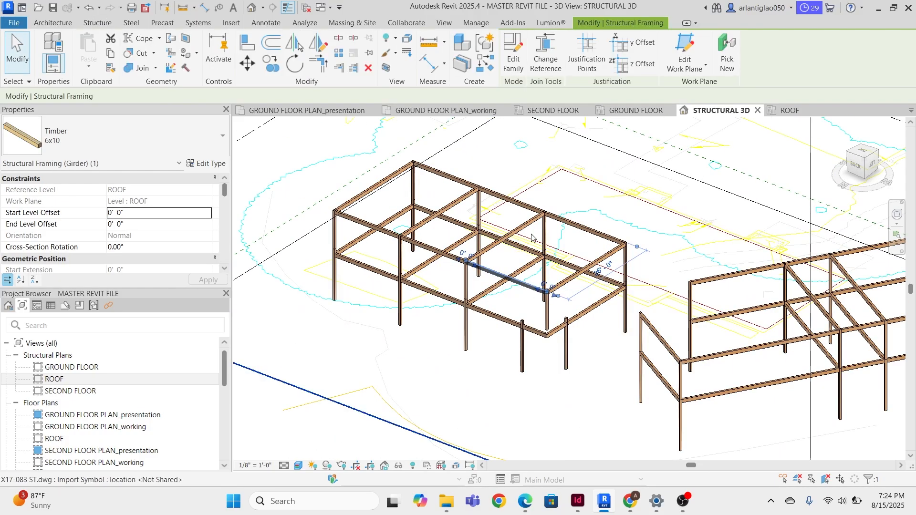
shift+middle_drag(503, 276, 535, 223)
click(563, 201)
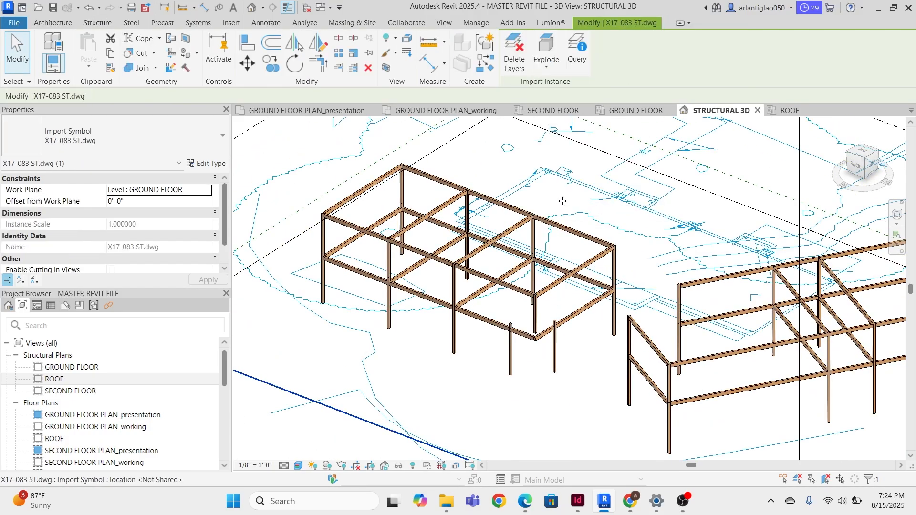
scroll(433, 225, down, 1)
middle_drag(433, 225, 494, 206)
scroll(549, 220, down, 2)
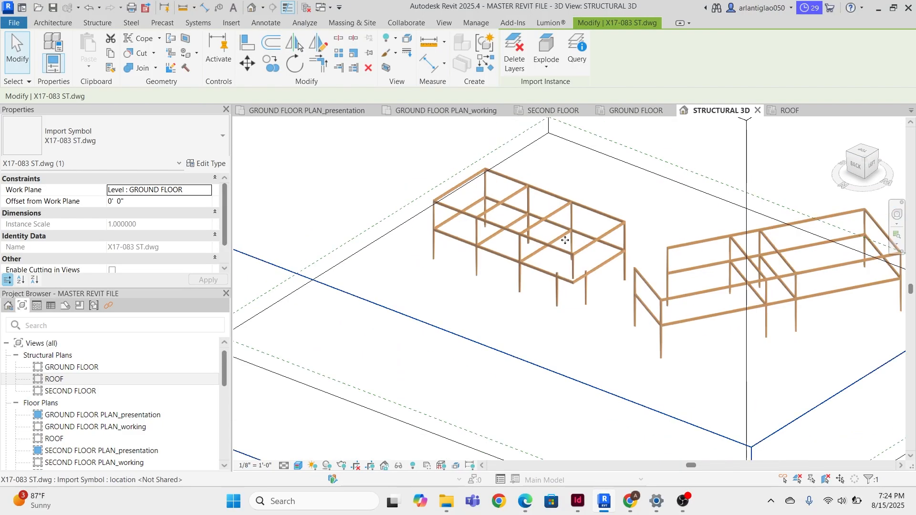
scroll(600, 237, up, 1)
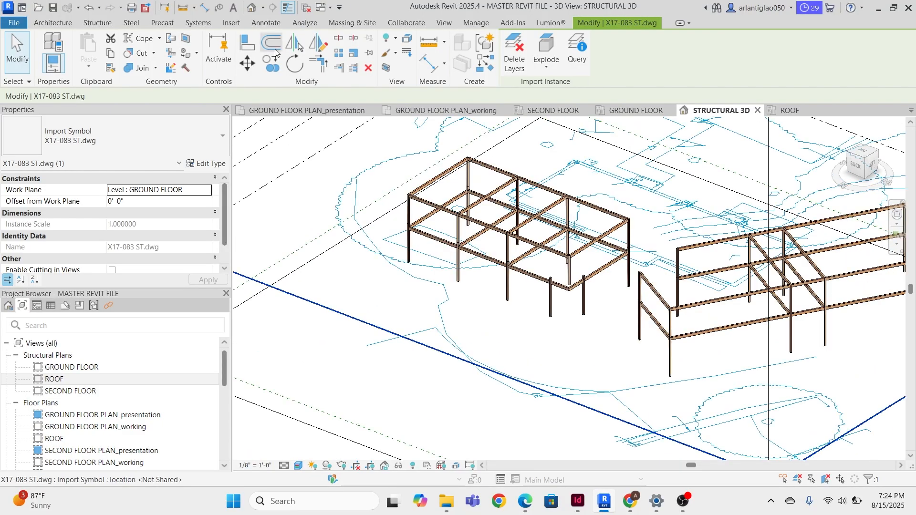
- Open the {3D} view and examine the roof, the gable wall opening and the exposed beams from outside
click(69, 24)
click(100, 24)
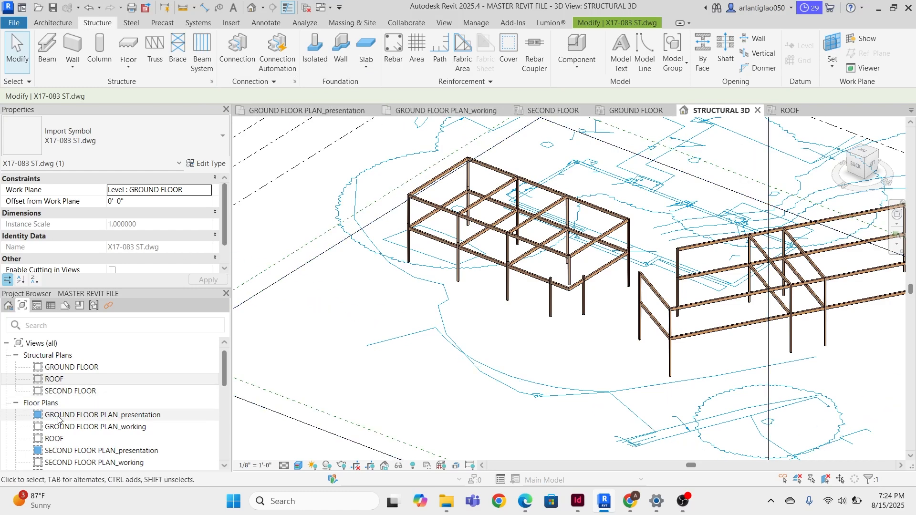
scroll(81, 359, down, 10)
click(51, 343)
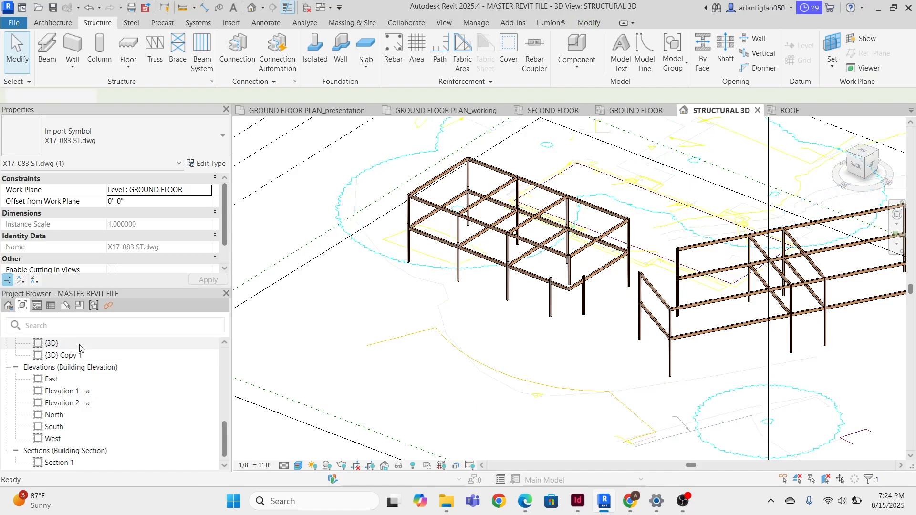
double_click(138, 350)
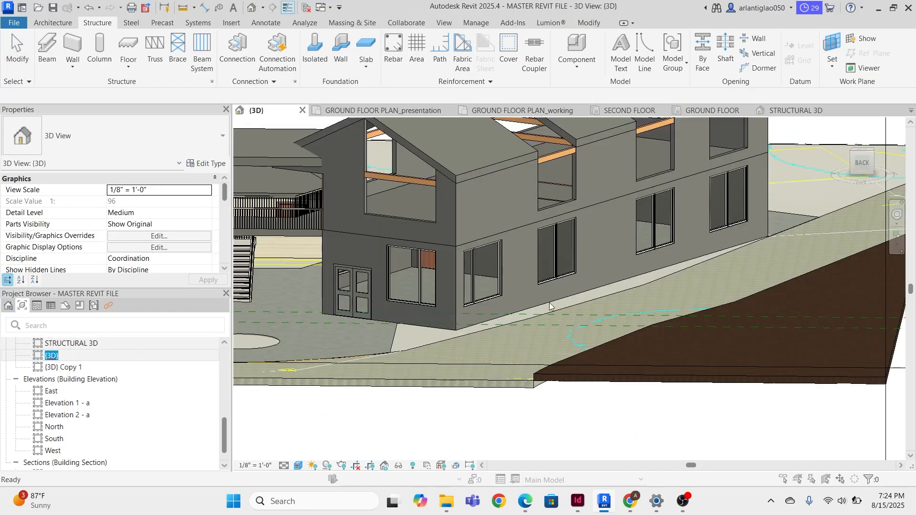
click(539, 277)
scroll(538, 278, down, 5)
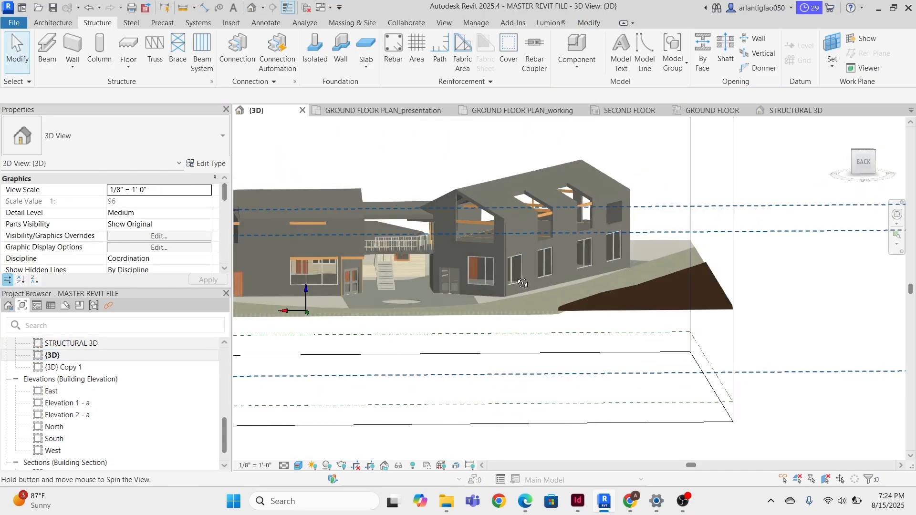
shift+middle_drag(420, 260, 456, 213)
scroll(456, 215, up, 5)
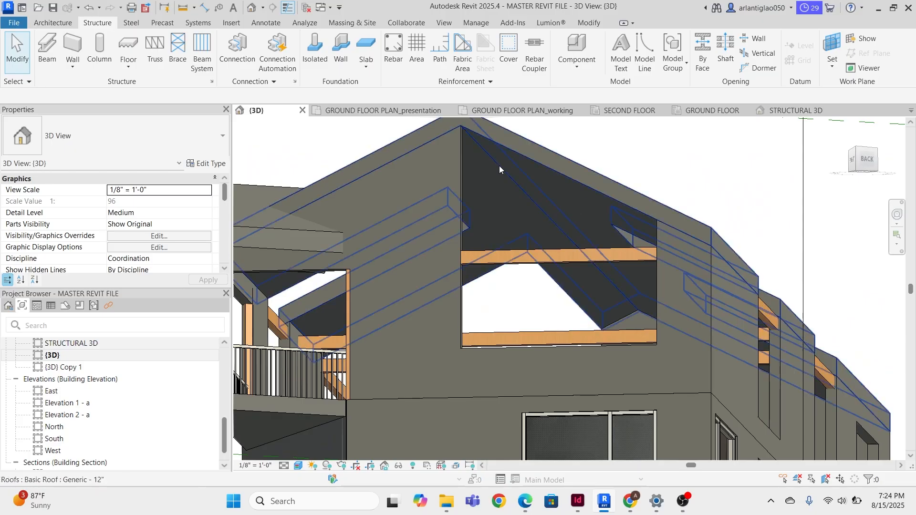
shift+middle_drag(708, 239, 543, 175)
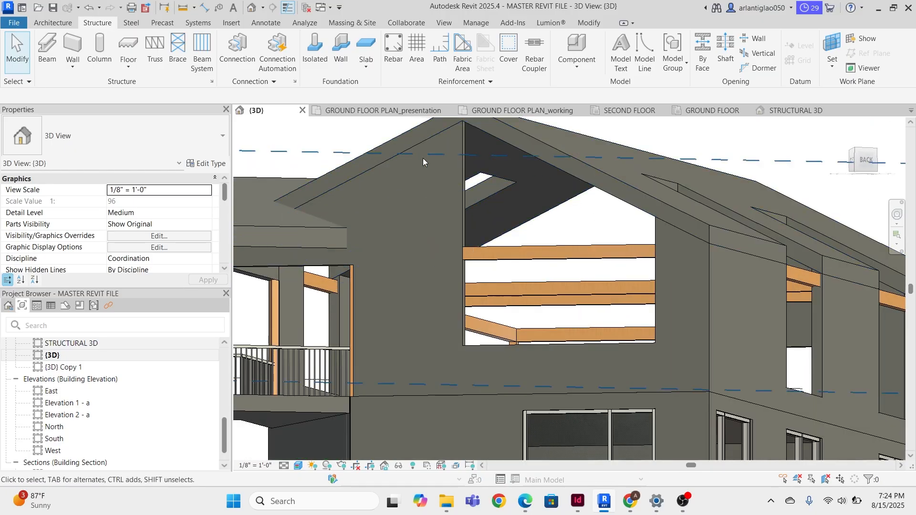
scroll(634, 154, down, 5)
shift+middle_drag(654, 175, 597, 185)
scroll(522, 184, up, 5)
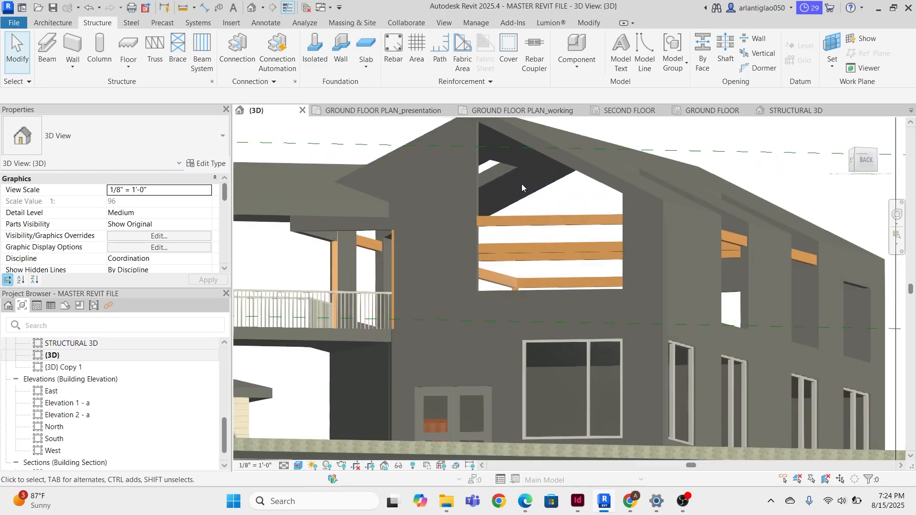
scroll(522, 184, up, 2)
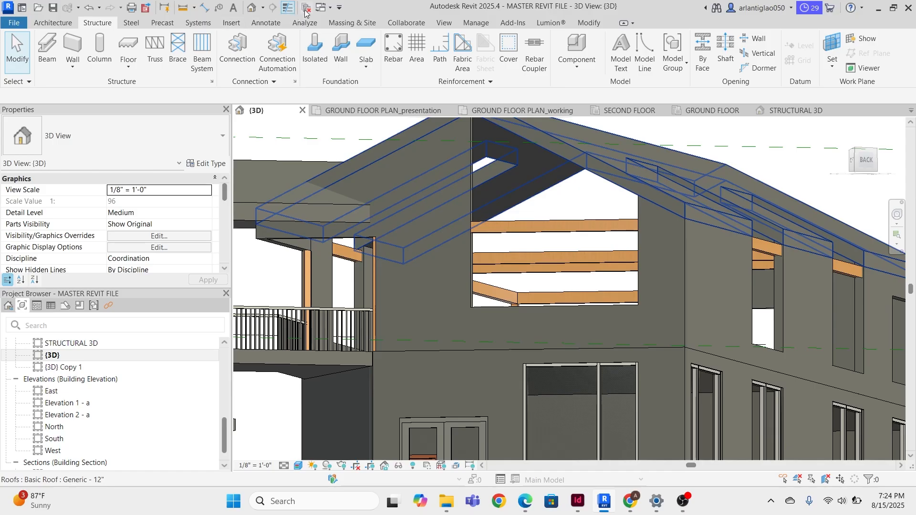
- Close the GROUND FLOOR and SECOND FLOOR structural plans and return to the {3D} view
click(625, 111)
click(710, 111)
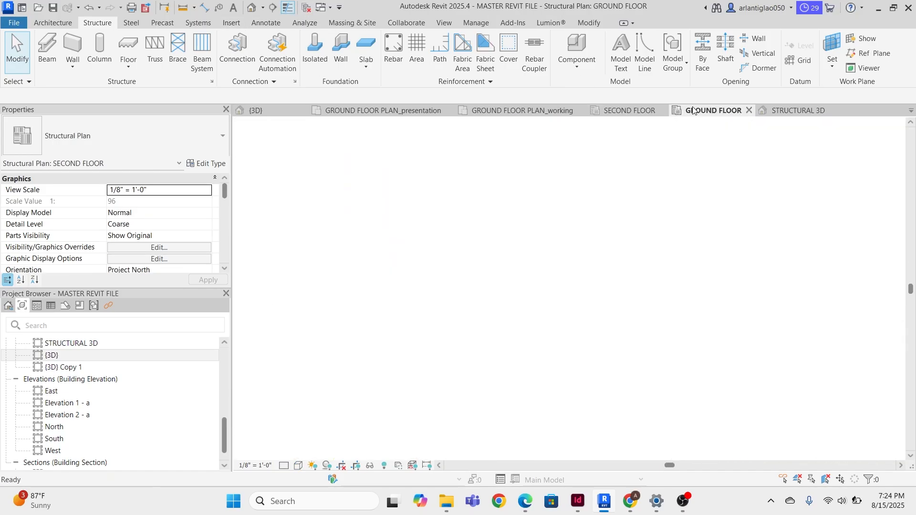
click(794, 111)
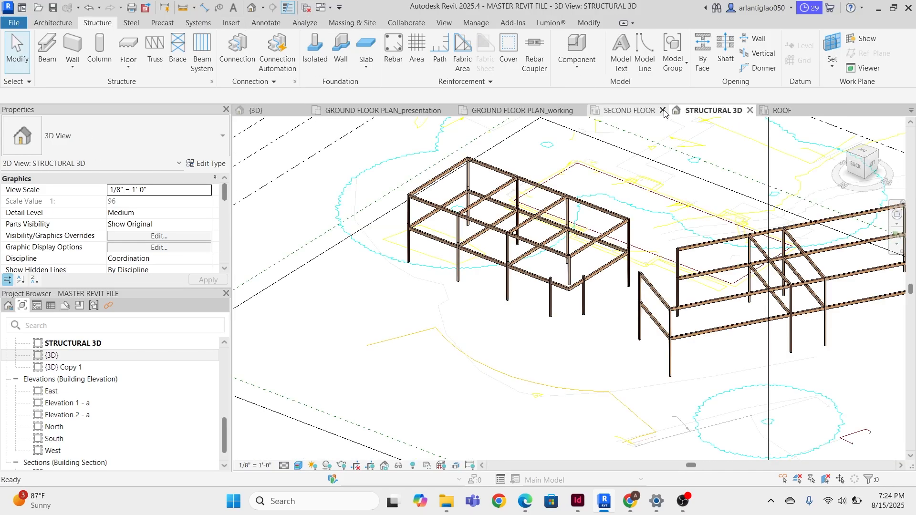
click(662, 111)
click(257, 114)
- Raise the underside of the {3D} view's section box to cut through the upper storey, exposing the roof from below
scroll(650, 263, down, 6)
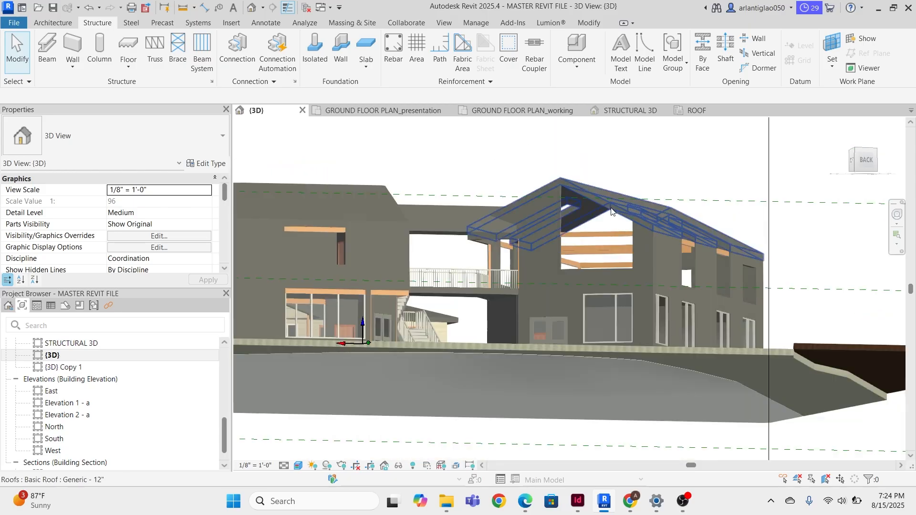
click(568, 355)
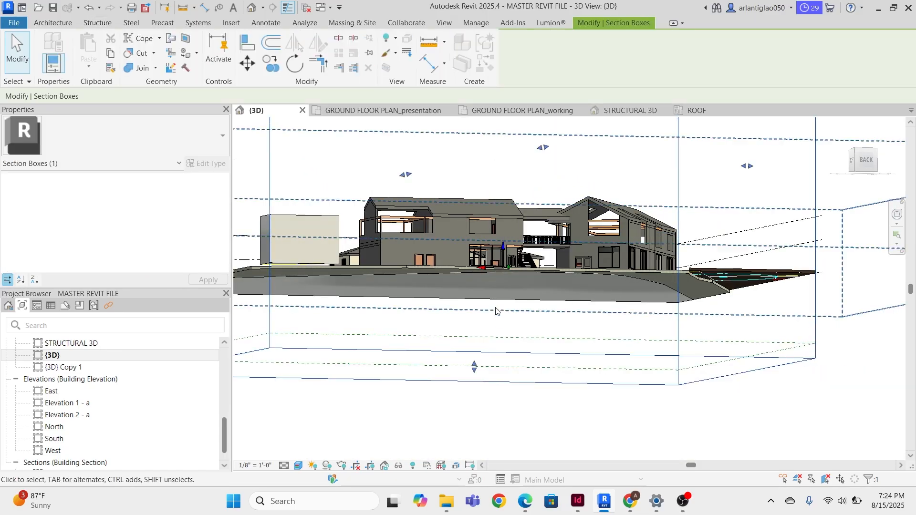
scroll(360, 311, down, 3)
scroll(334, 315, up, 5)
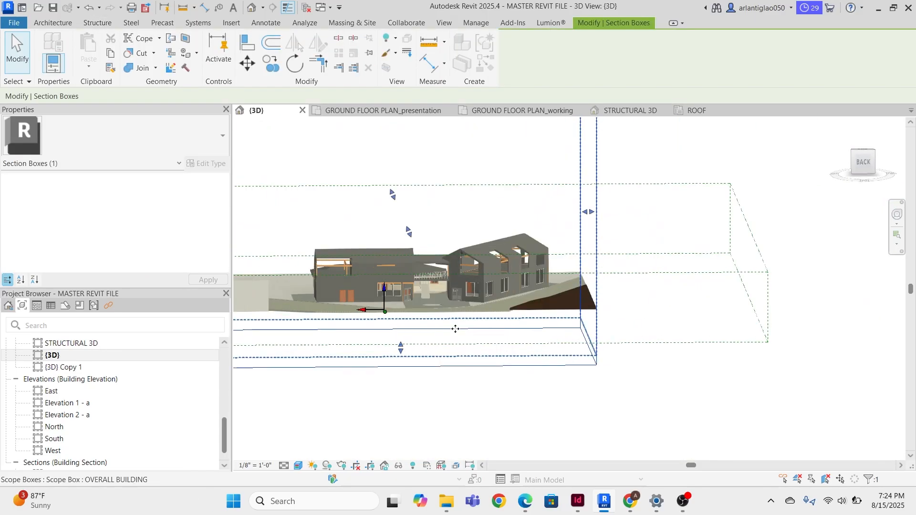
drag(370, 355, 372, 237)
click(443, 291)
shift+middle_drag(444, 291, 532, 118)
scroll(506, 268, up, 3)
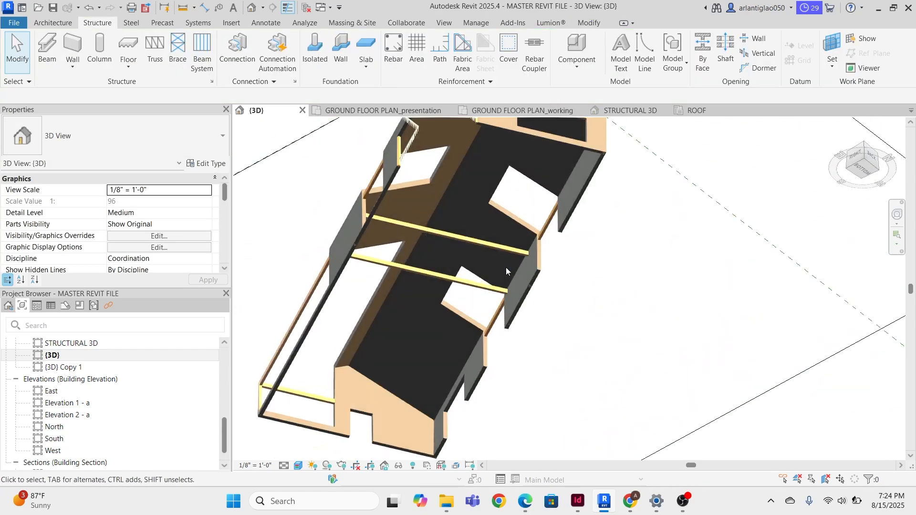
- Examine the roof undersides and exposed beams of both wings from below and at the gable end
shift+middle_drag(505, 269, 425, 300)
scroll(425, 300, down, 3)
scroll(405, 217, up, 3)
middle_drag(325, 186, 556, 242)
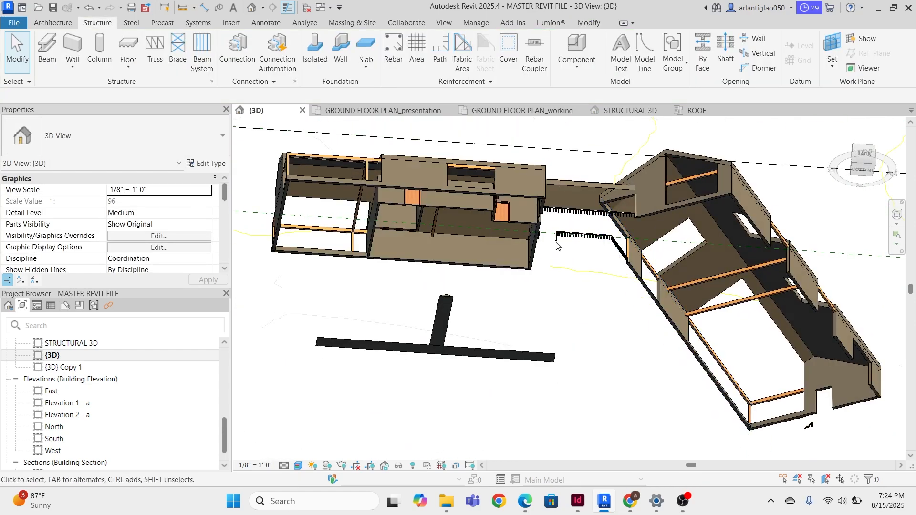
scroll(444, 222, up, 3)
scroll(444, 222, down, 4)
shift+middle_drag(487, 222, 471, 268)
scroll(441, 269, up, 5)
scroll(502, 298, down, 3)
scroll(668, 245, up, 3)
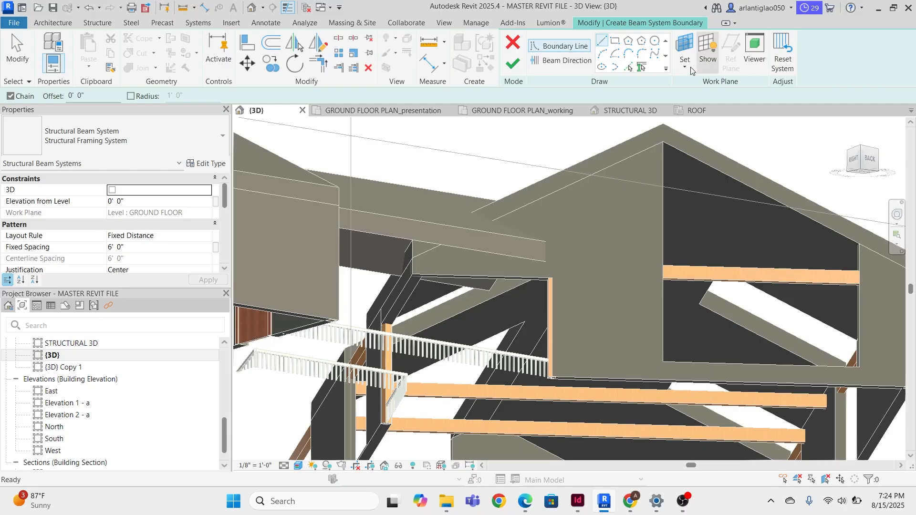
- For a new structural beam system, pick the sloping roof face beside the gable wall opening as the work plane
click(684, 67)
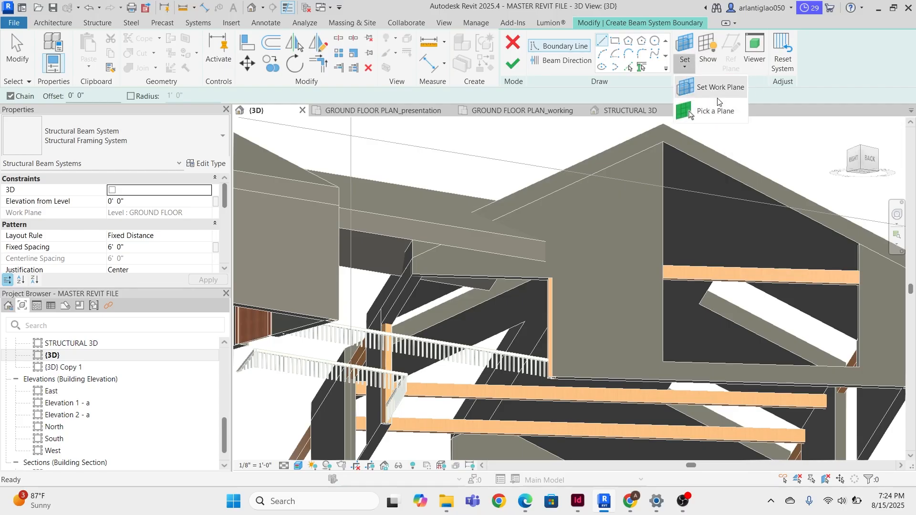
click(715, 116)
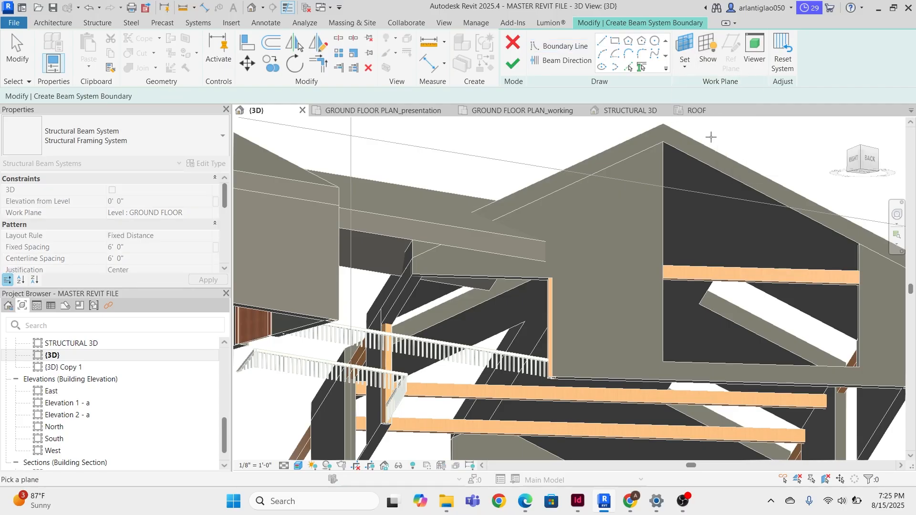
scroll(696, 139, down, 3)
scroll(721, 160, up, 1)
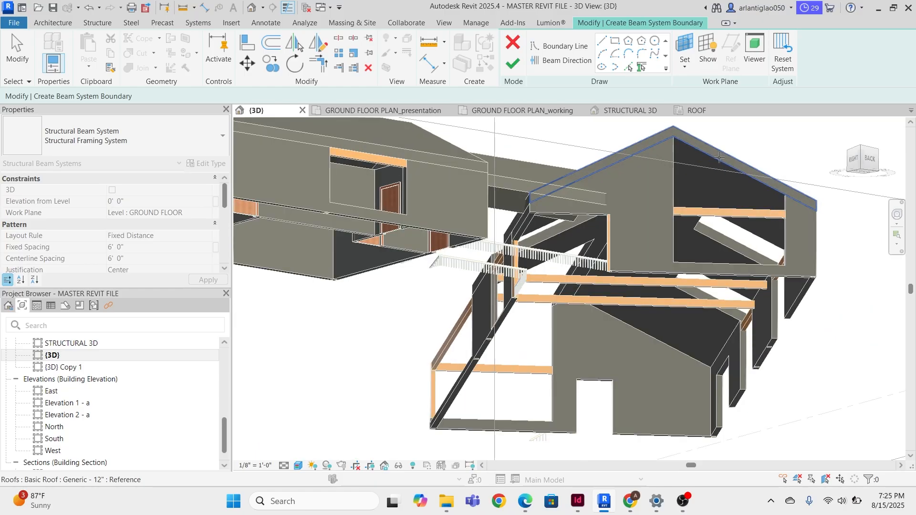
click(703, 155)
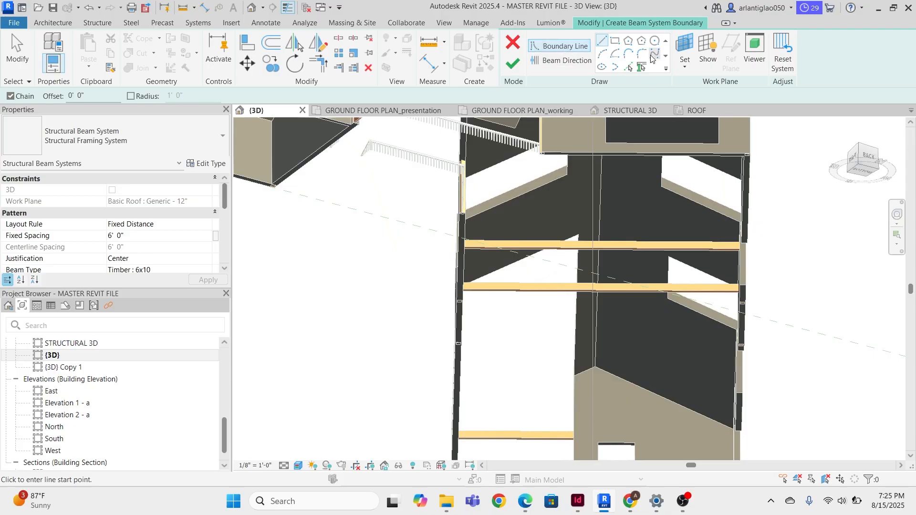
- Pick the roof slope's ridge and gable-end edges as boundary lines for the beam system
click(629, 67)
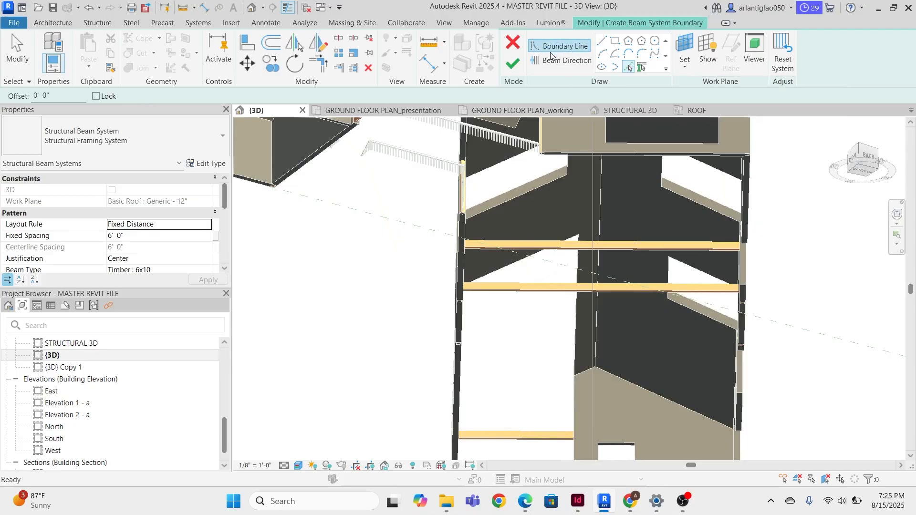
scroll(618, 277, down, 3)
scroll(638, 338, up, 3)
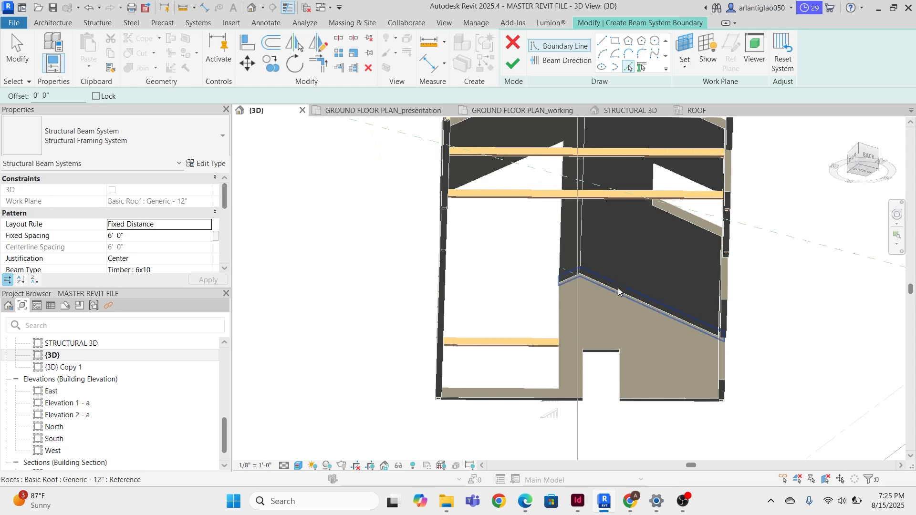
click(577, 254)
scroll(628, 246, down, 3)
scroll(631, 167, up, 3)
middle_drag(631, 158, 584, 384)
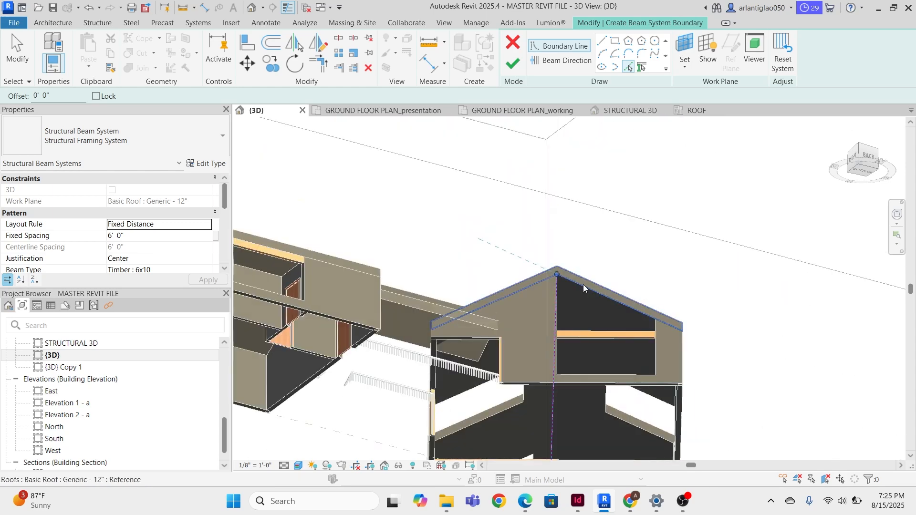
click(582, 288)
middle_drag(595, 286, 619, 174)
scroll(696, 305, up, 1)
shift+middle_drag(679, 357, 705, 348)
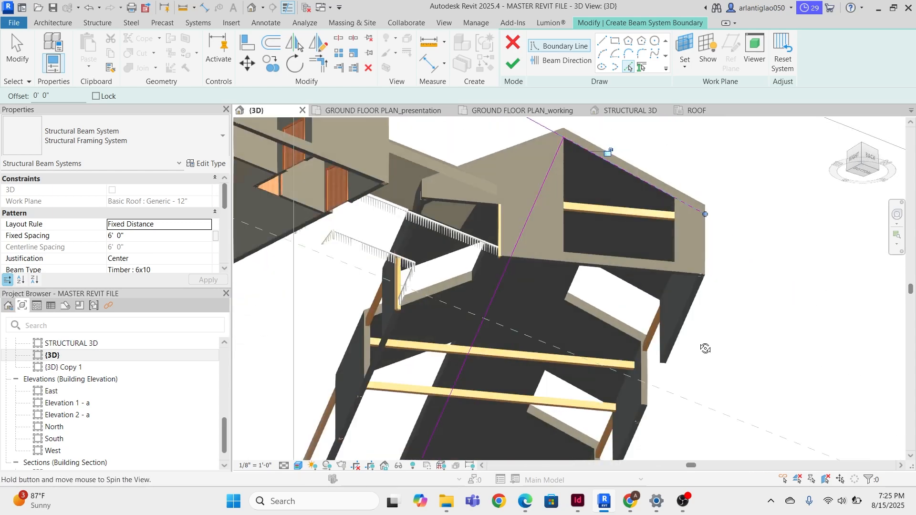
- Add the roof slope's eave edge to the beam system boundary and undo the stray line picked at the roof opening
scroll(620, 360, up, 3)
click(613, 364)
scroll(613, 367, down, 3)
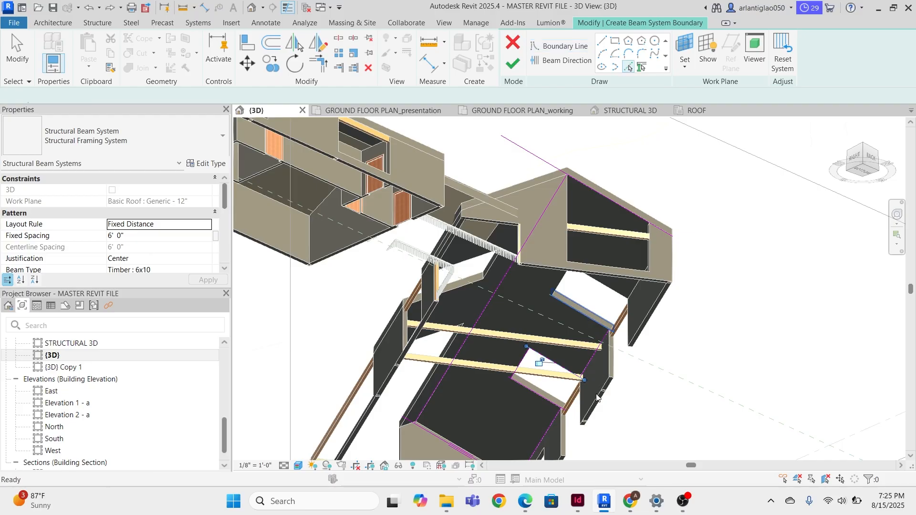
key(ctrl+z)
scroll(540, 405, up, 2)
scroll(537, 396, down, 2)
- Trim the ridge, eave and gable-end boundary lines to corners so the beam system sketch forms a closed loop
key(t)
scroll(552, 416, up, 1)
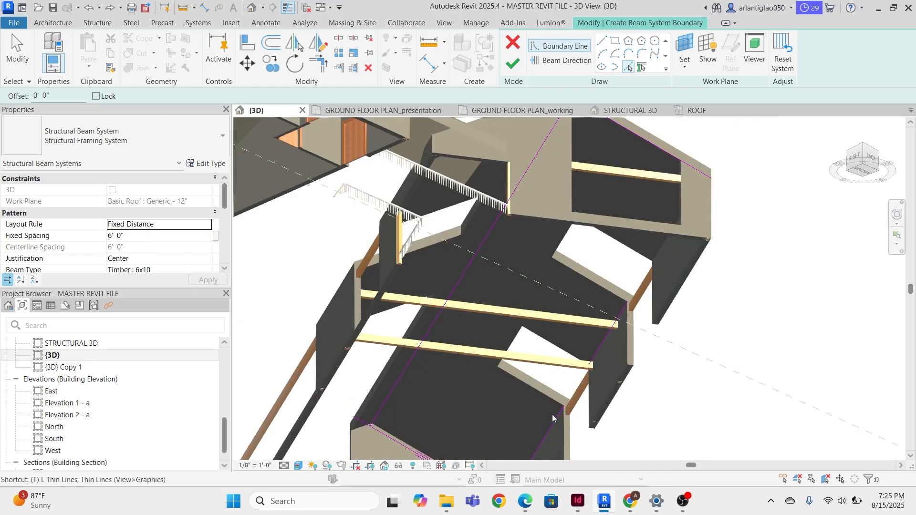
key(r)
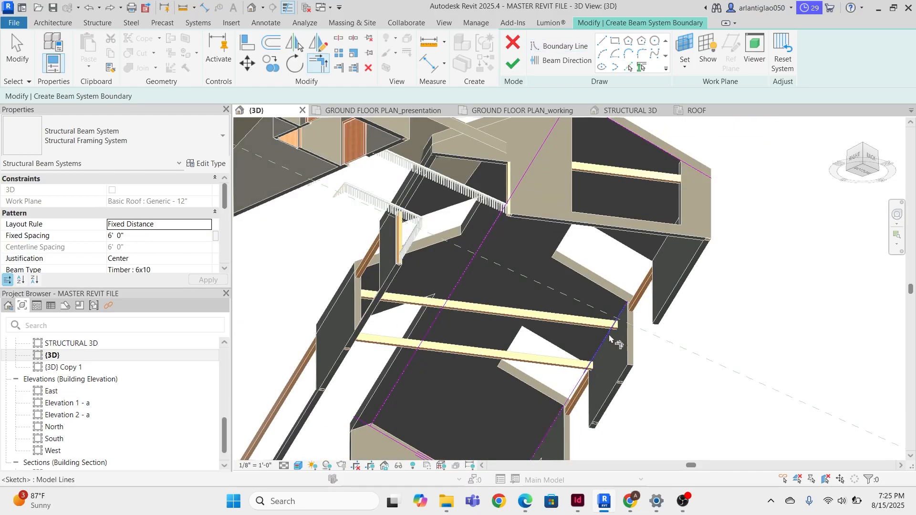
scroll(592, 201, down, 1)
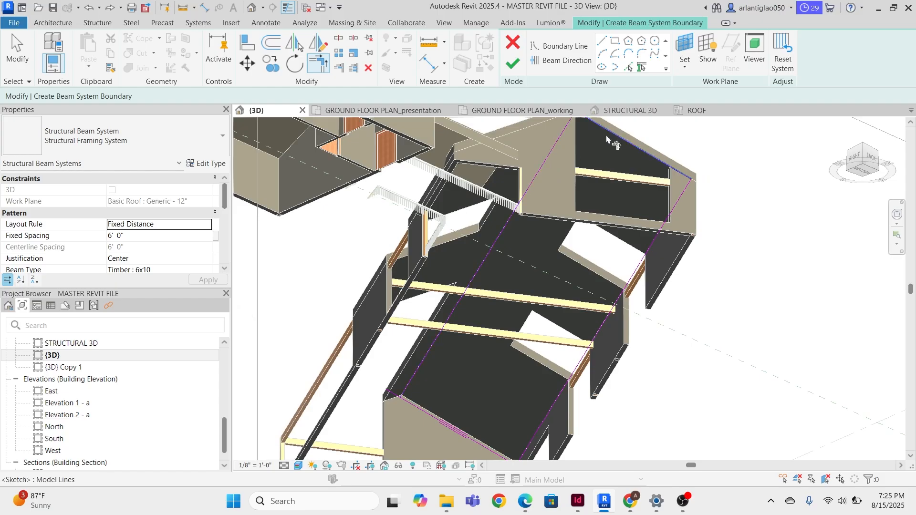
middle_drag(419, 454, 465, 357)
scroll(531, 353, up, 3)
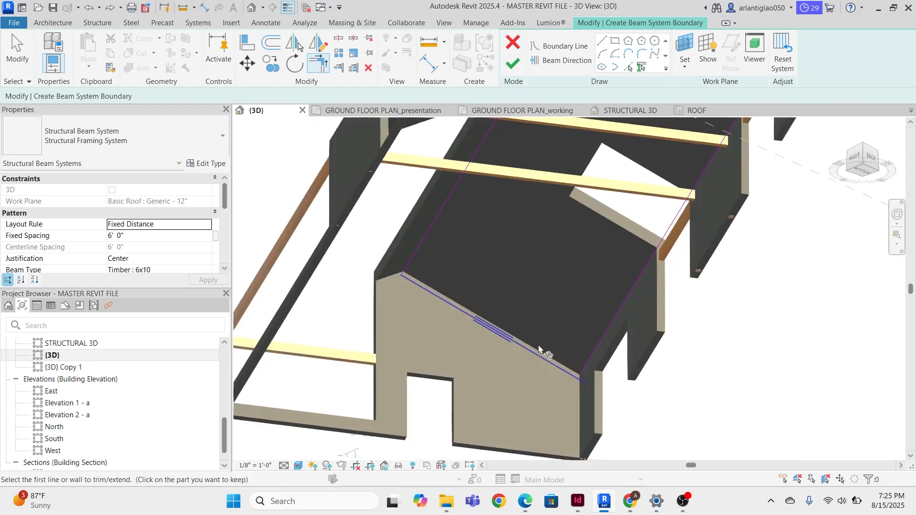
scroll(585, 353, down, 4)
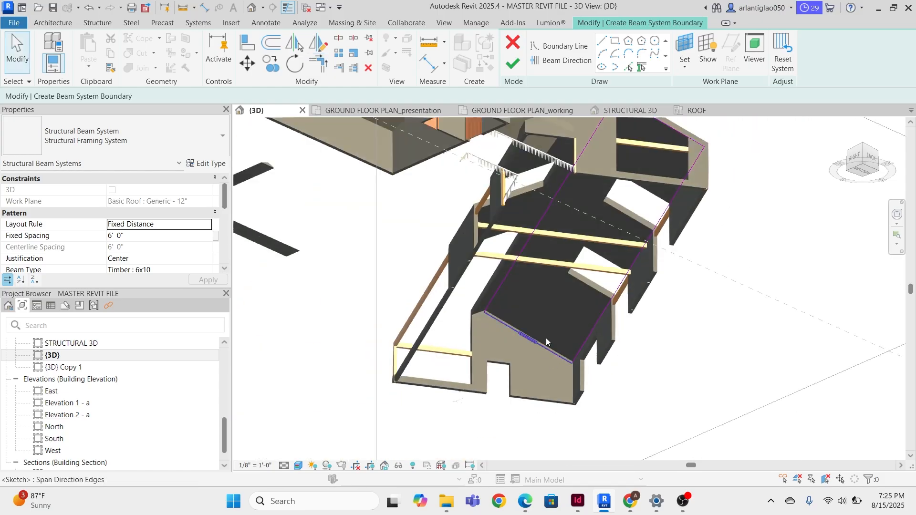
- Set the beam system's fixed spacing to 5' 0" with Timber : 6x10 beams and finish the boundary sketch
shift+middle_drag(546, 337, 553, 283)
scroll(495, 249, up, 2)
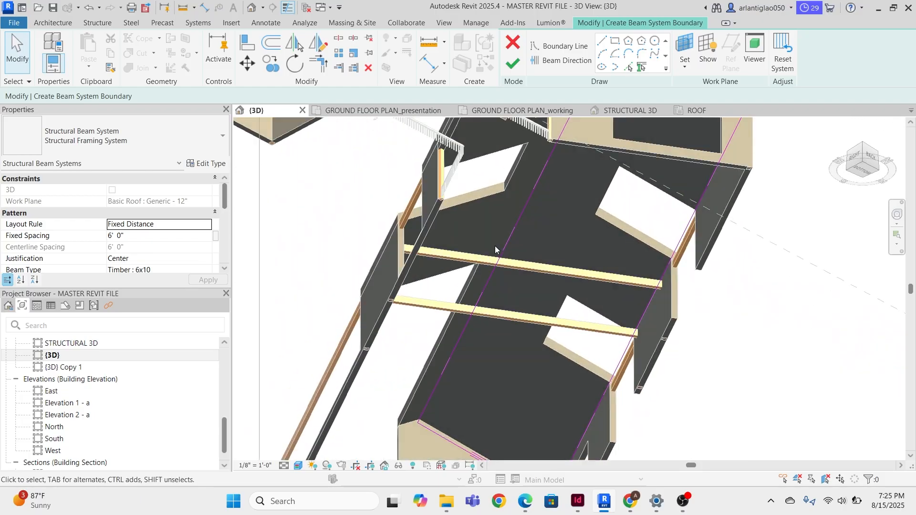
scroll(179, 237, down, 2)
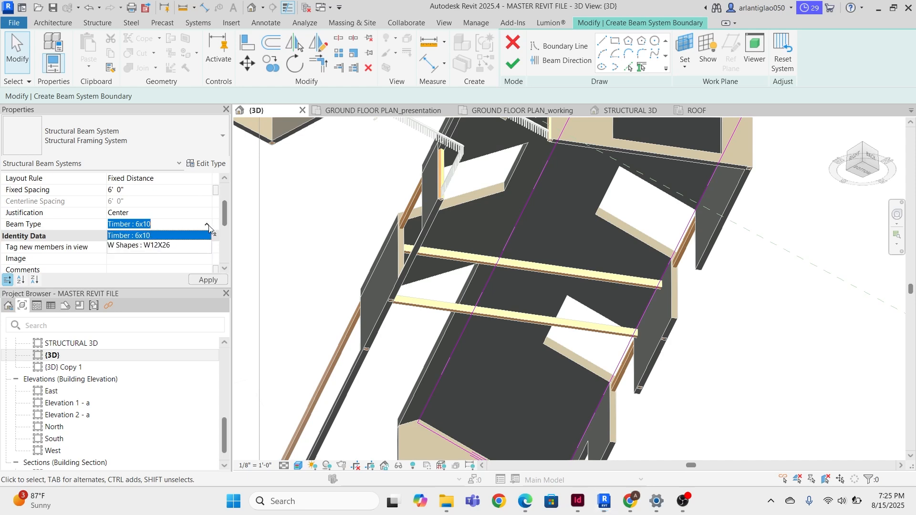
scroll(205, 226, up, 1)
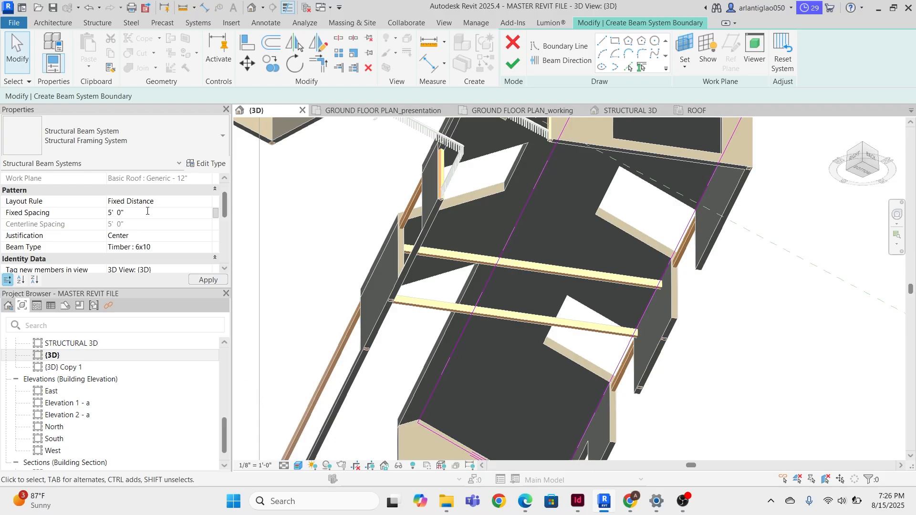
scroll(147, 215, up, 1)
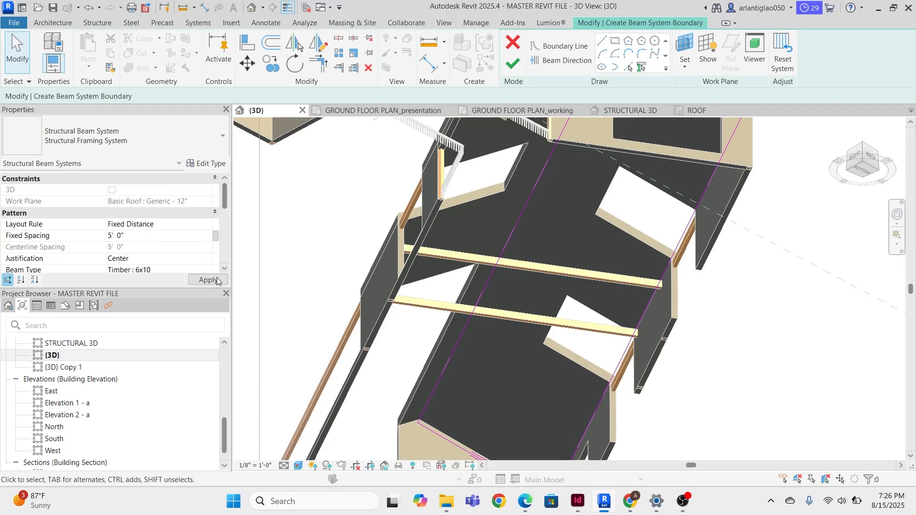
click(514, 66)
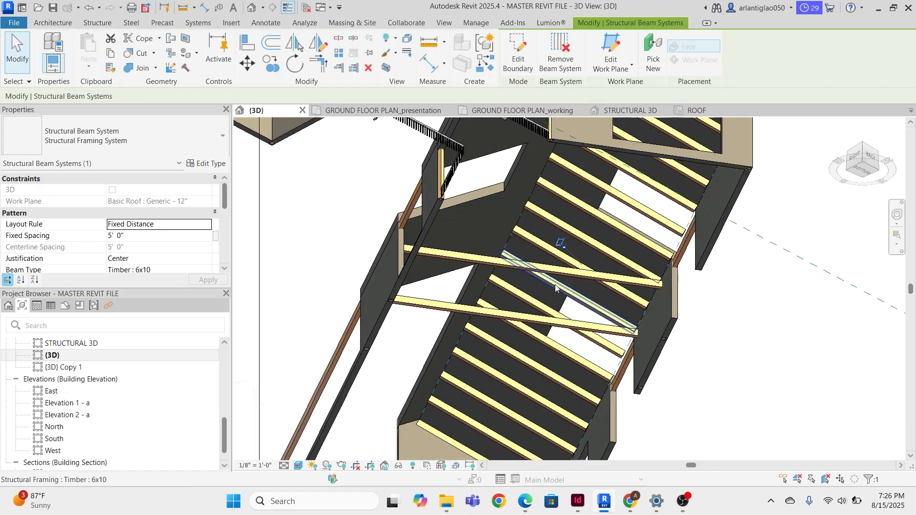
- Examine the sloping beams at the gable wall opening and roof cut-outs, checking how they meet the 6x10 eave beam
scroll(556, 288, down, 3)
click(656, 287)
shift+middle_drag(656, 287, 625, 377)
shift+middle_drag(612, 197, 691, 290)
scroll(700, 159, up, 5)
shift+middle_drag(697, 235, 725, 181)
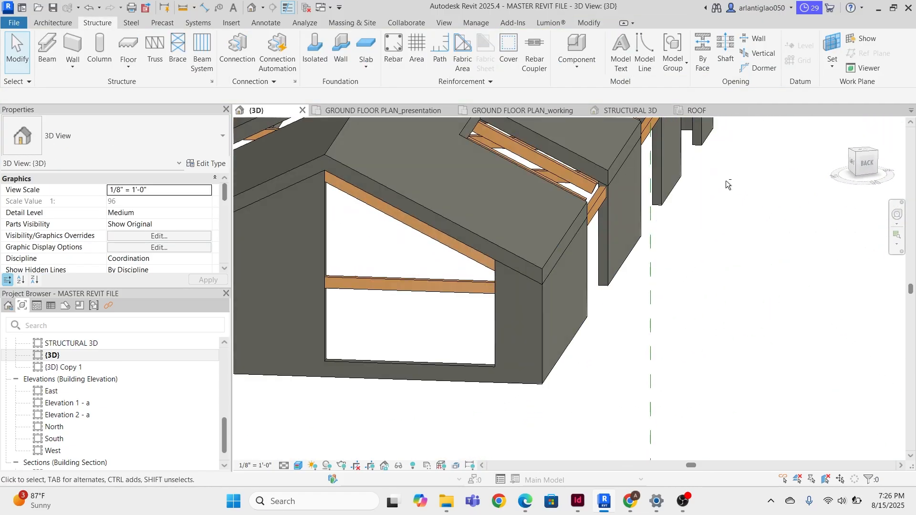
scroll(615, 186, up, 4)
shift+middle_drag(589, 193, 583, 158)
scroll(572, 233, down, 2)
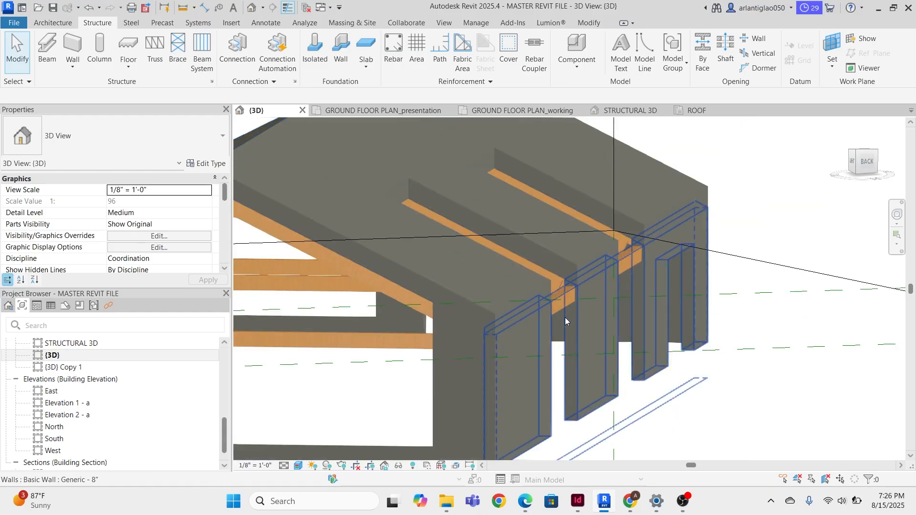
mouse_move(565, 317)
shift+middle_down()
mouse_move(568, 298)
mouse_move(575, 328)
shift+middle_up()
scroll(581, 301, up, 3)
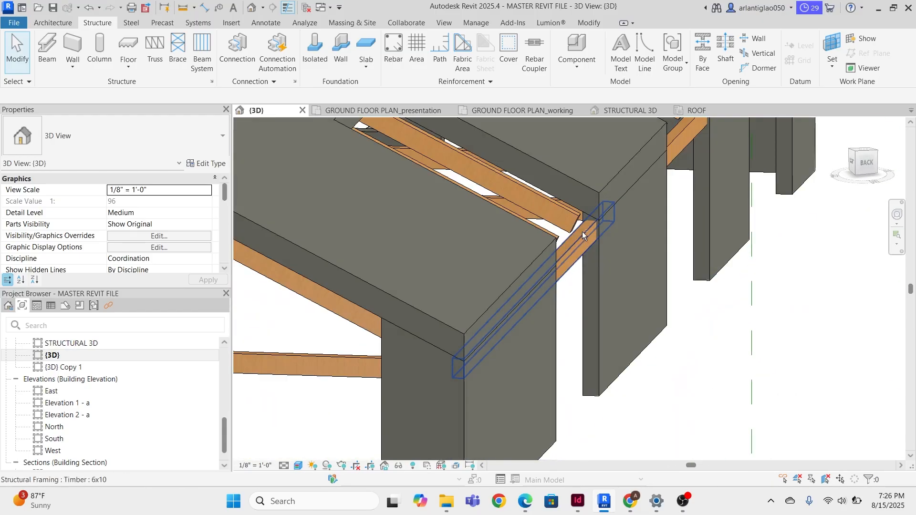
scroll(582, 231, down, 3)
click(550, 199)
shift+middle_drag(550, 199, 428, 238)
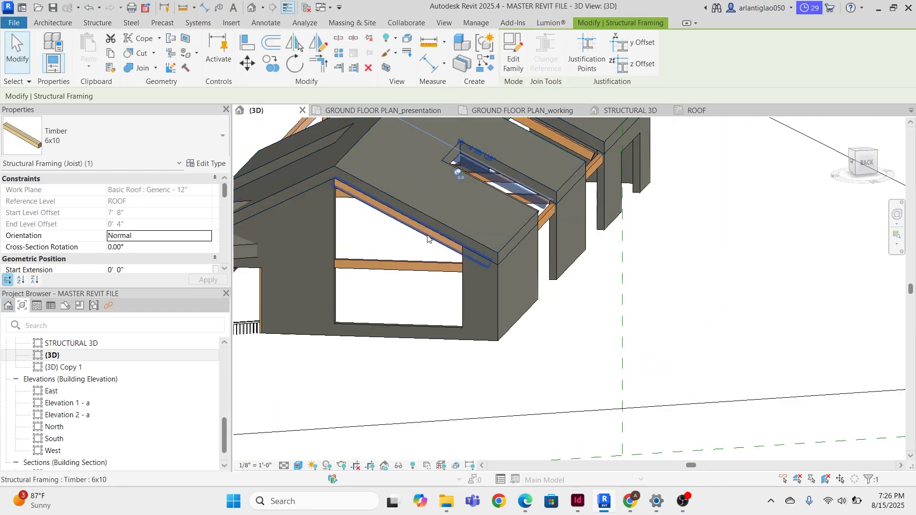
key(Escape)
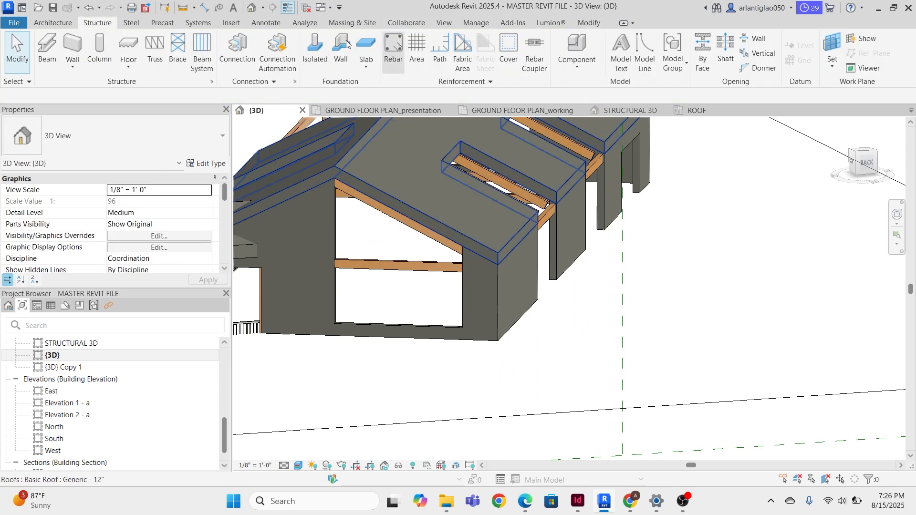
- Load the 6x8 type of the Timber structural framing family from the Autodesk library
click(230, 22)
click(518, 48)
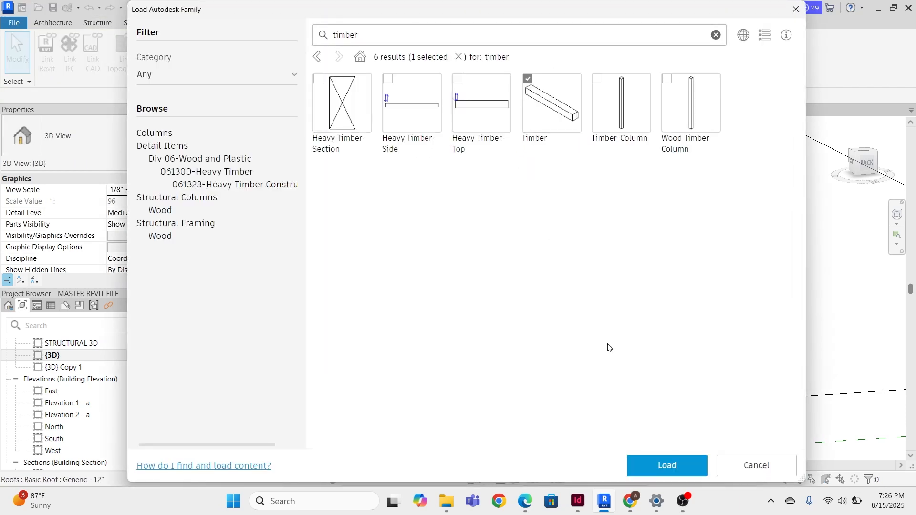
click(660, 465)
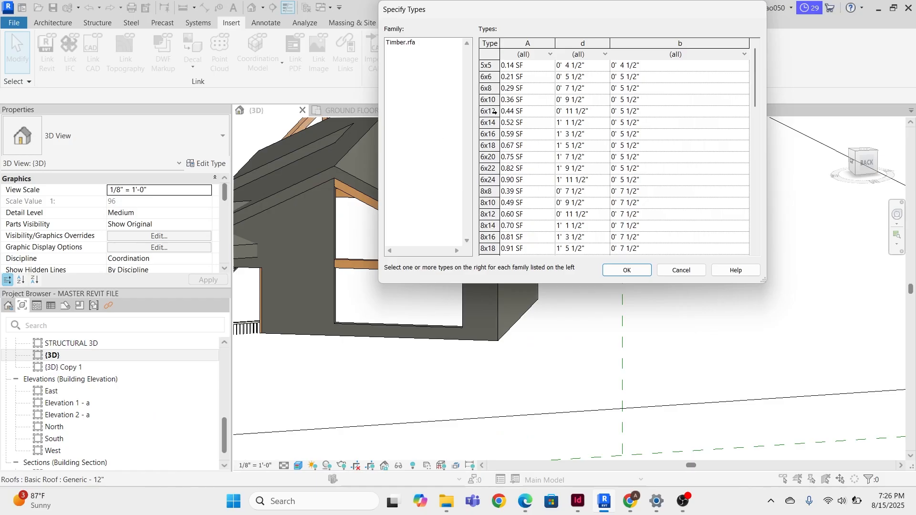
click(489, 91)
click(625, 271)
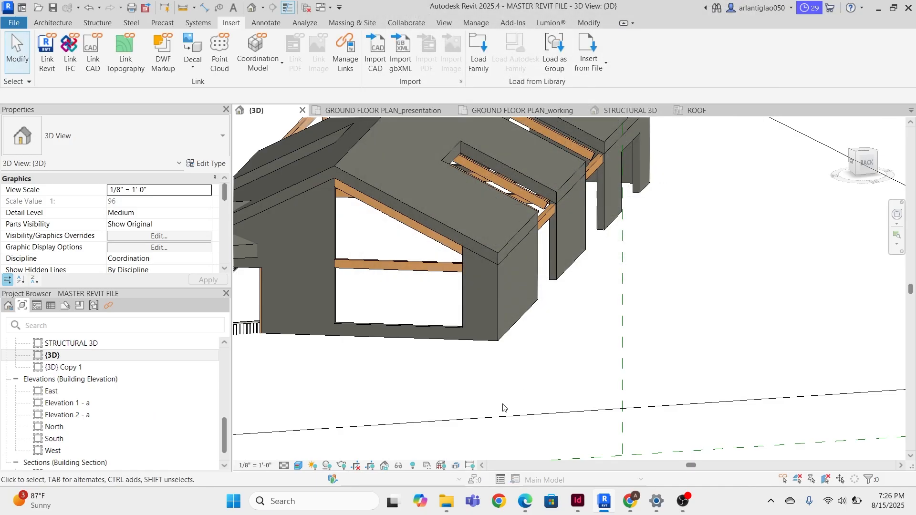
- Change the roof slope beam system's beam type to Timber : 6x8
shift+middle_drag(497, 410, 546, 261)
scroll(408, 276, up, 2)
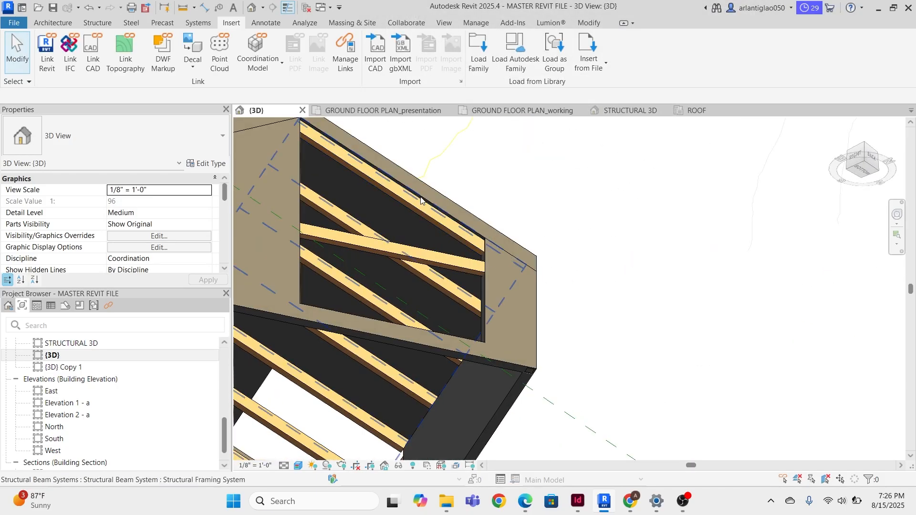
click(421, 201)
scroll(189, 248, down, 2)
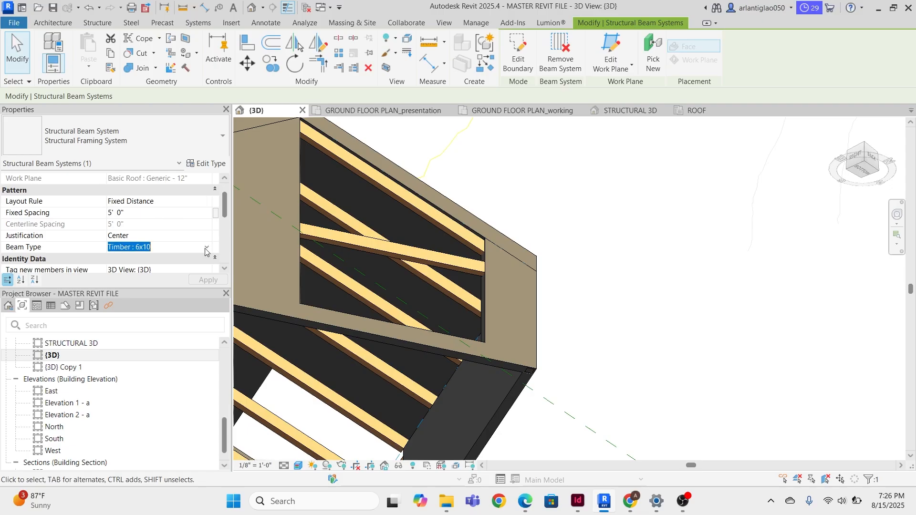
click(206, 248)
click(138, 268)
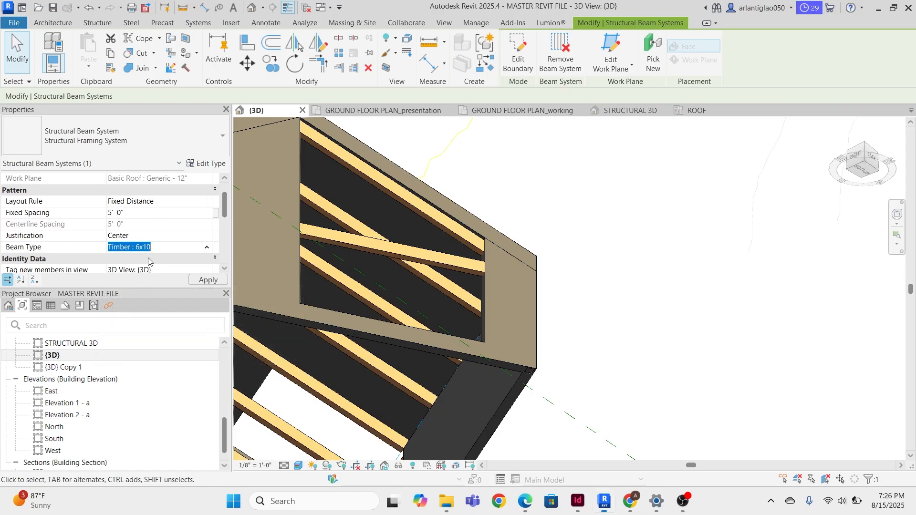
click(633, 214)
- Examine the 6x8 roof beams and the 6x10 girder across the gable opening from outside
scroll(651, 218, down, 4)
shift+middle_drag(664, 223, 472, 370)
scroll(639, 253, up, 3)
click(747, 210)
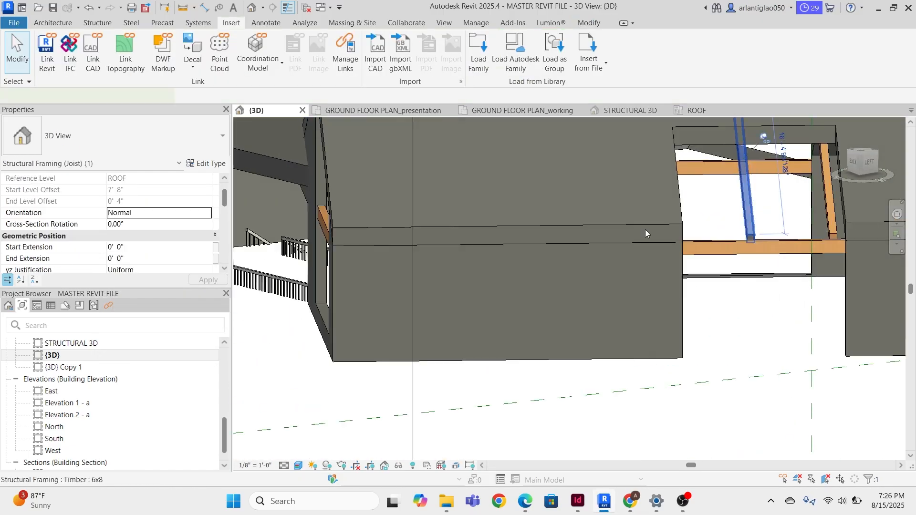
shift+middle_drag(645, 230, 654, 251)
click(575, 272)
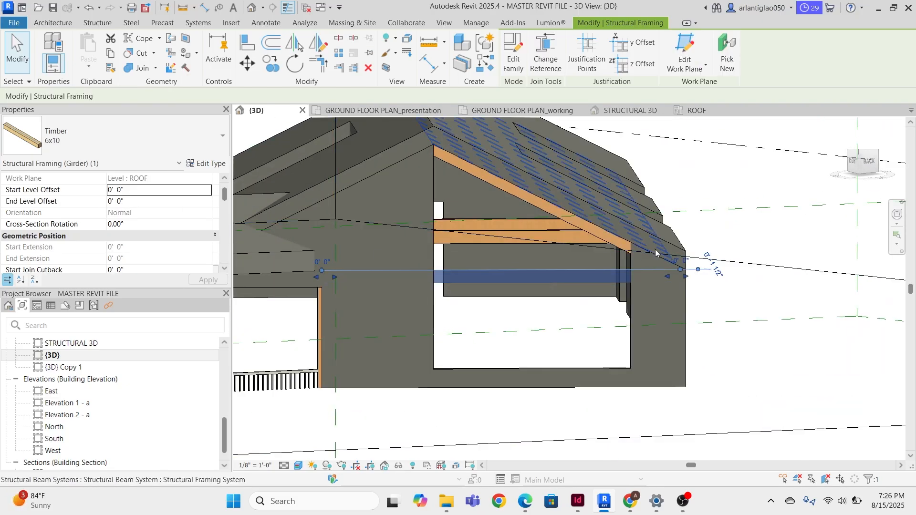
shift+middle_drag(601, 270, 736, 258)
scroll(736, 258, up, 2)
scroll(490, 245, down, 3)
key(Escape)
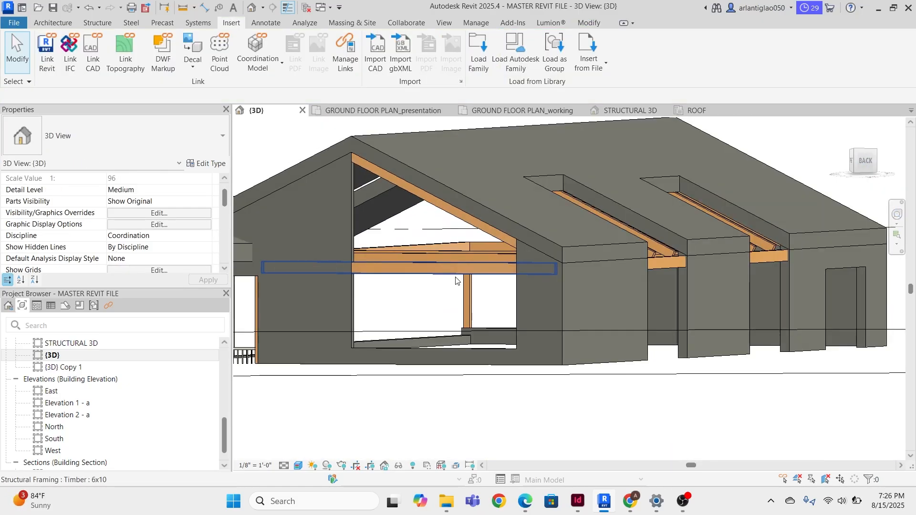
- Examine the sloping roof beams and the eave beam at the gable opening and roof cut-outs from outside
shift+middle_drag(454, 277, 470, 255)
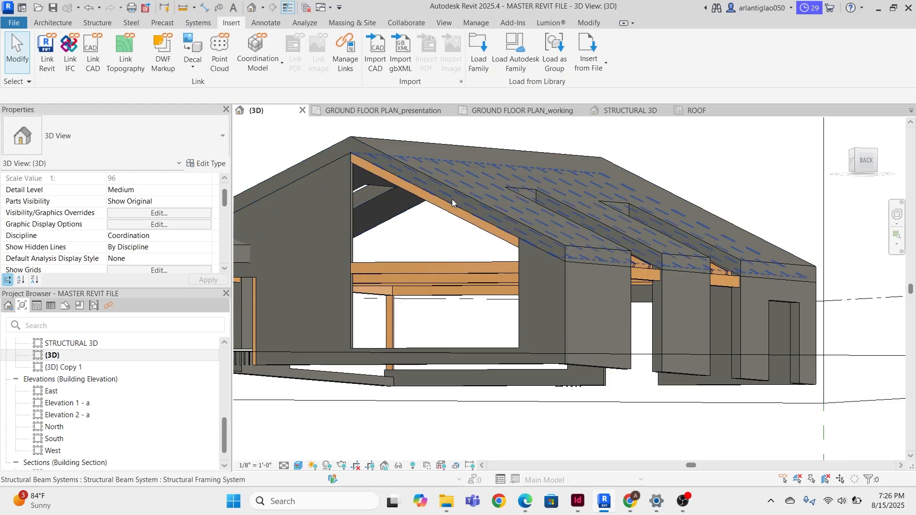
scroll(453, 201, down, 3)
scroll(628, 269, up, 3)
shift+middle_drag(629, 269, 541, 272)
scroll(502, 287, up, 3)
click(528, 292)
scroll(526, 294, down, 3)
click(555, 258)
- Switch to the STRUCTURAL 3D view and examine how the sloping roof beams meet the 6x10 eave girder
click(635, 115)
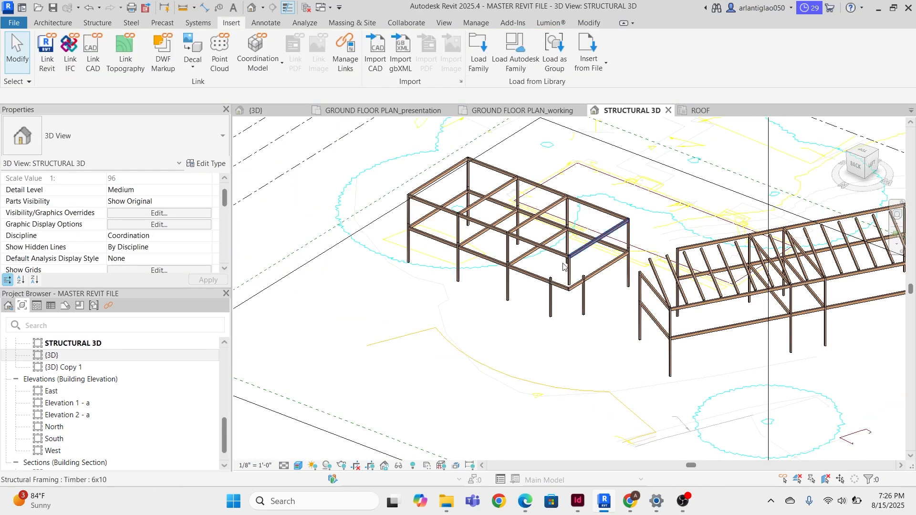
scroll(620, 296, down, 3)
scroll(610, 310, up, 5)
scroll(631, 280, up, 4)
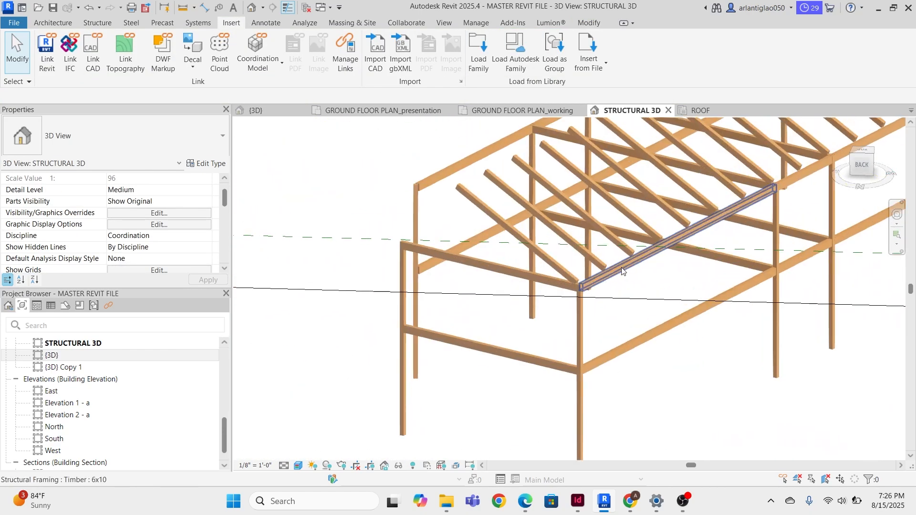
click(499, 270)
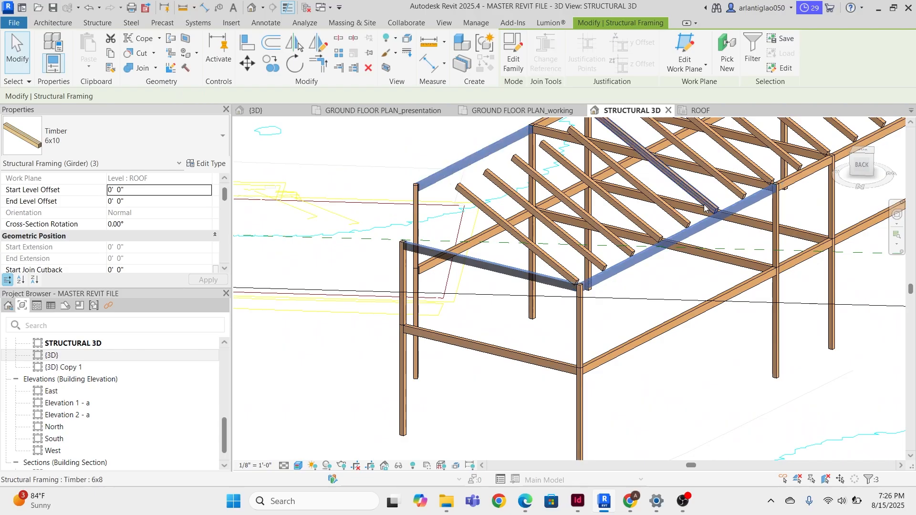
key(Escape)
shift+middle_drag(545, 248, 611, 184)
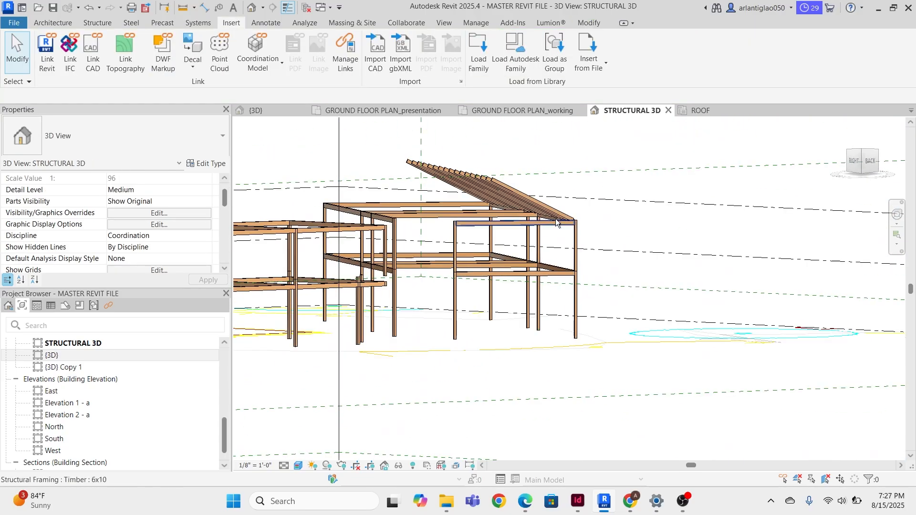
shift+middle_drag(566, 221, 521, 229)
scroll(584, 226, up, 8)
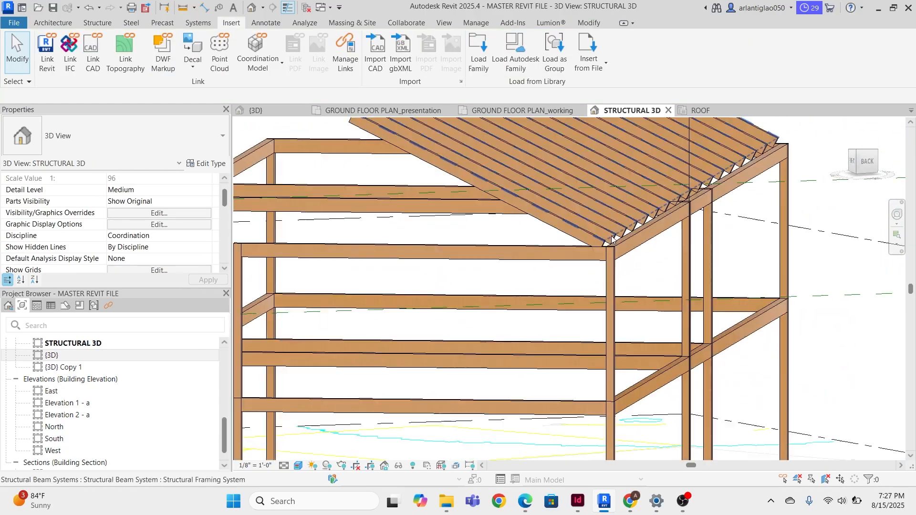
- Return to the {3D} view and open the existing 6x8 roof beam system's boundary for editing from beneath
click(628, 232)
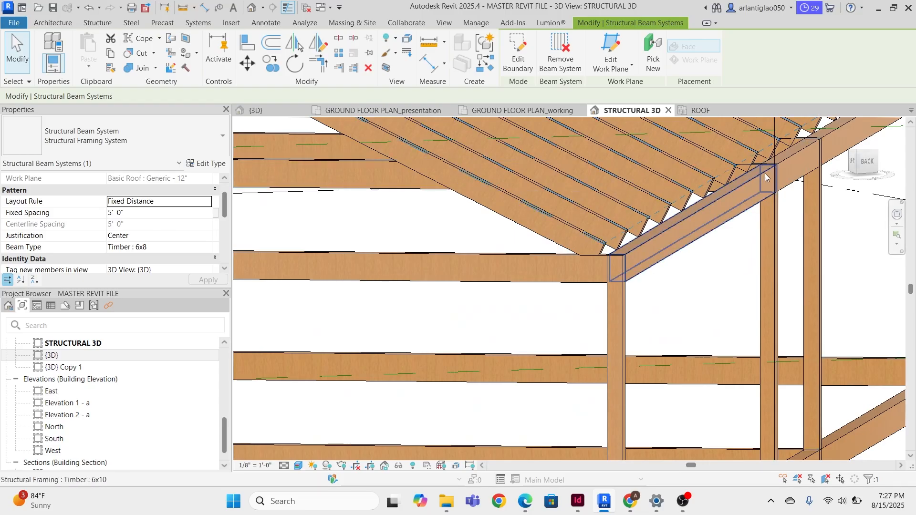
click(700, 110)
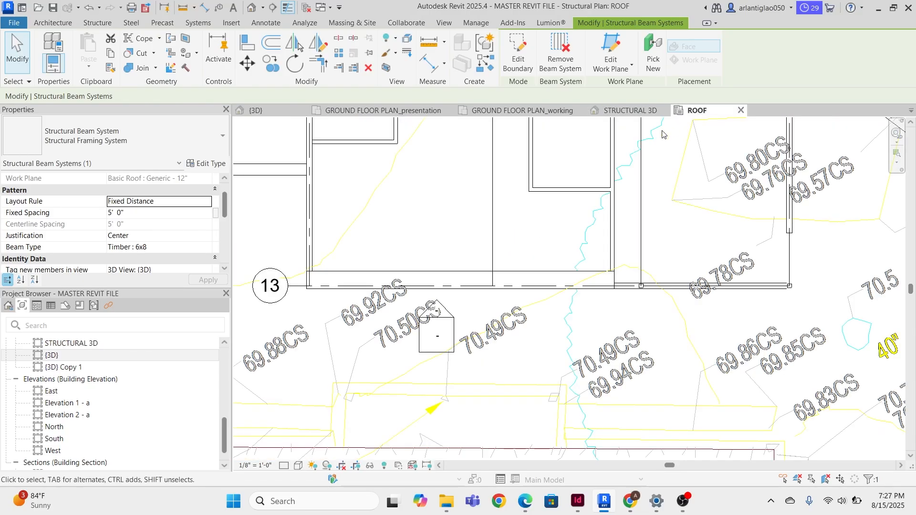
click(500, 111)
click(364, 111)
click(255, 110)
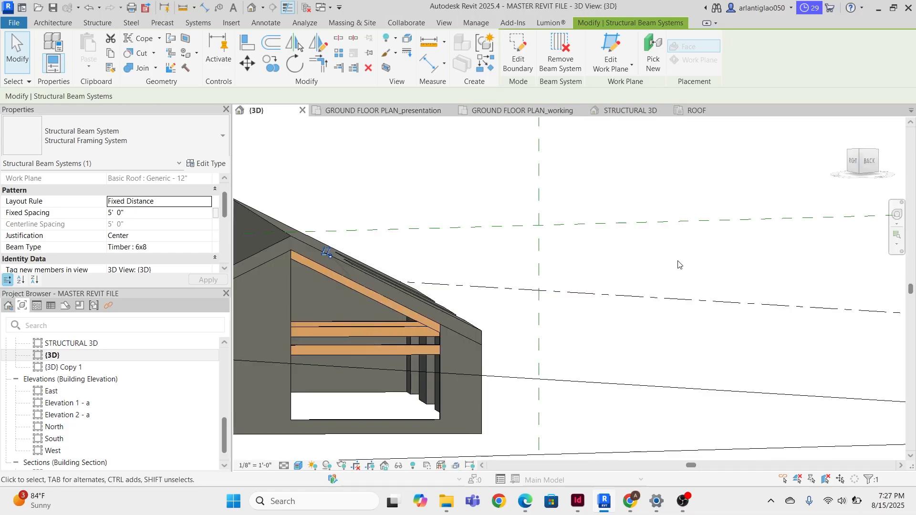
shift+middle_drag(398, 377, 430, 306)
key(Escape)
scroll(432, 305, up, 3)
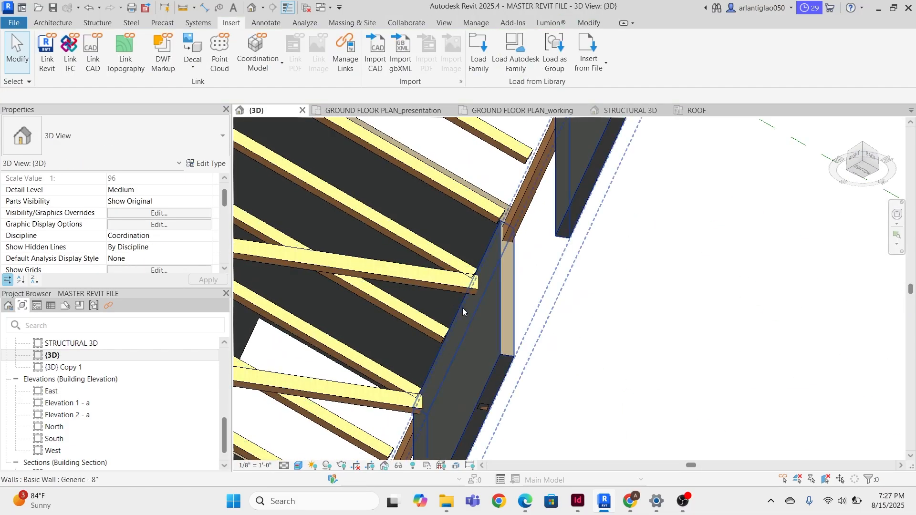
double_click(459, 307)
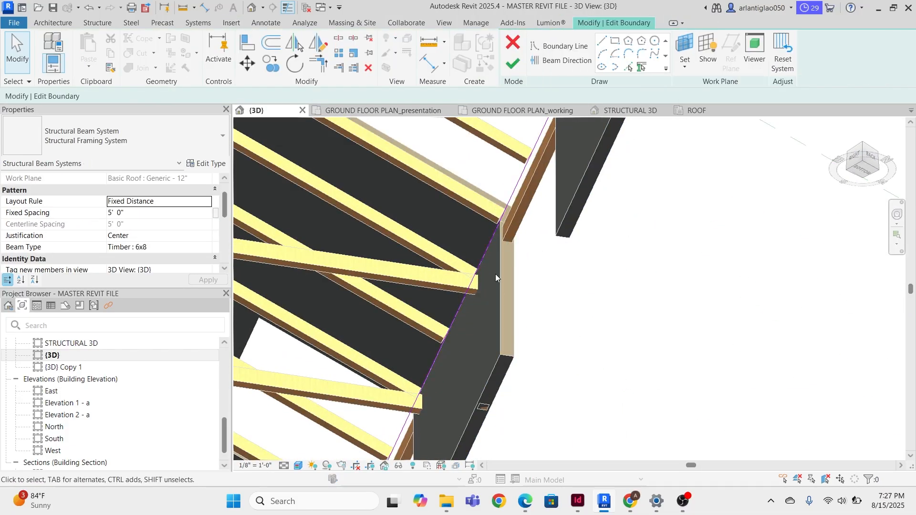
- Move the beam system's eave-side boundary line out to the outer face of the eave wall and finish the boundary edit
mouse_move(495, 278)
shift+middle_down()
mouse_move(511, 250)
mouse_move(484, 218)
mouse_move(499, 248)
shift+middle_up()
click(510, 230)
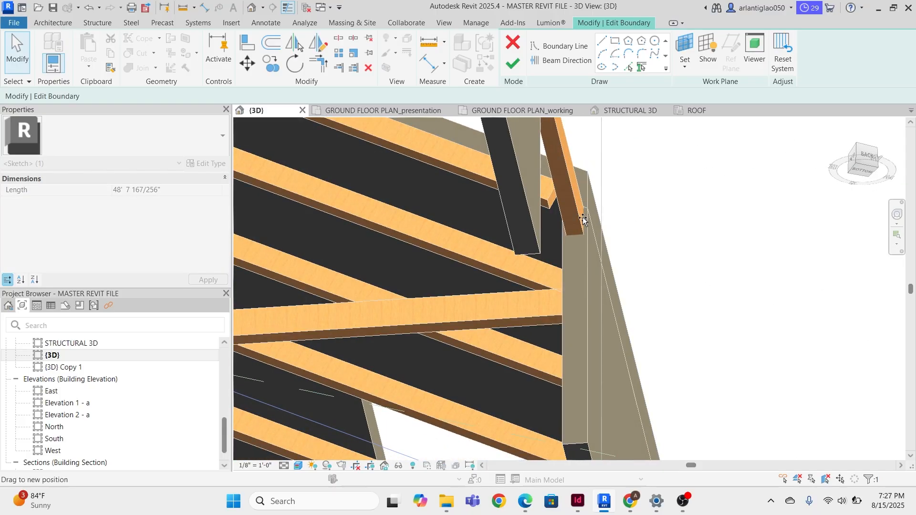
scroll(583, 219, down, 6)
scroll(519, 248, down, 2)
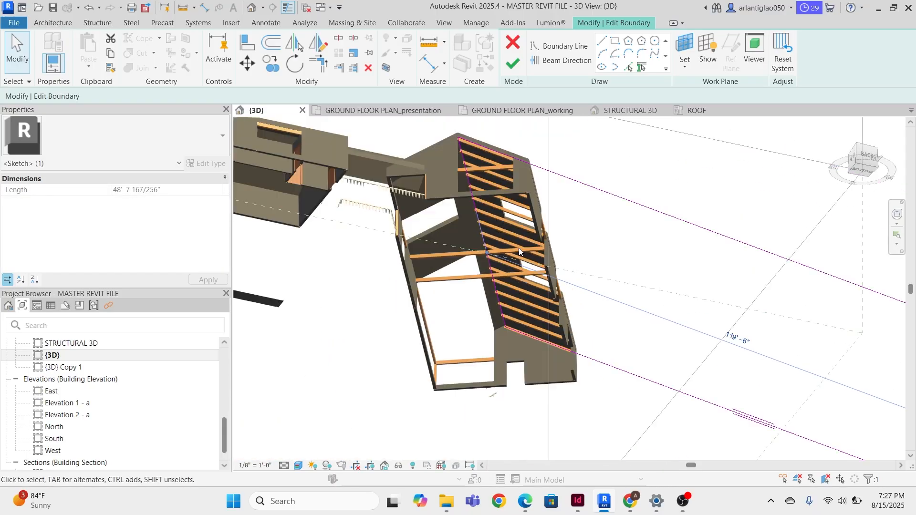
scroll(519, 248, down, 4)
scroll(545, 208, up, 8)
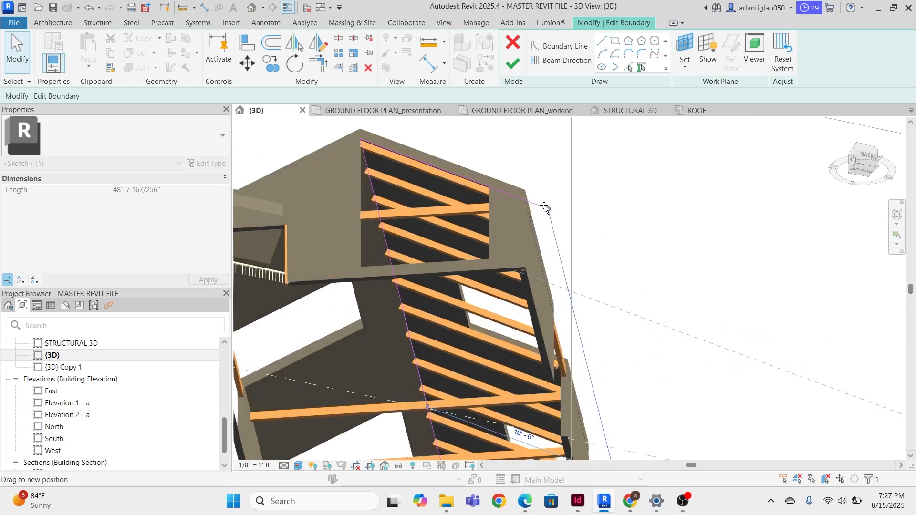
scroll(545, 208, up, 2)
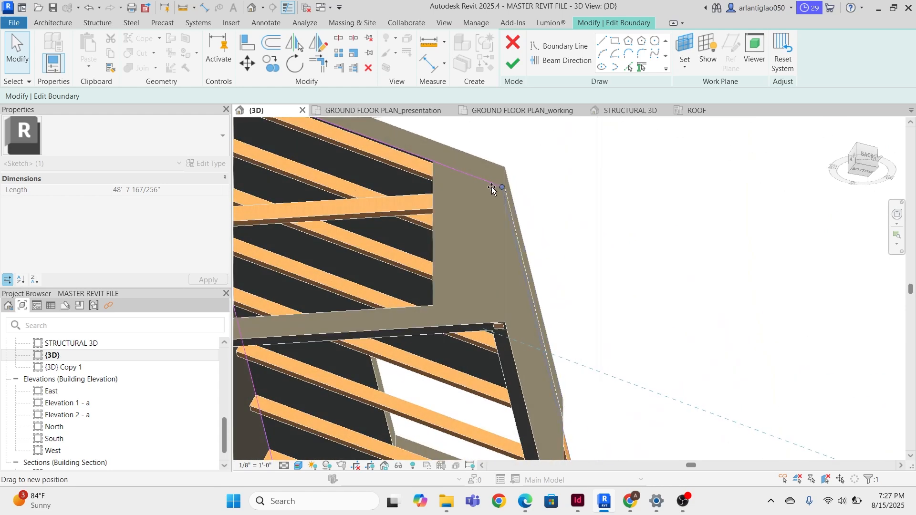
click(520, 67)
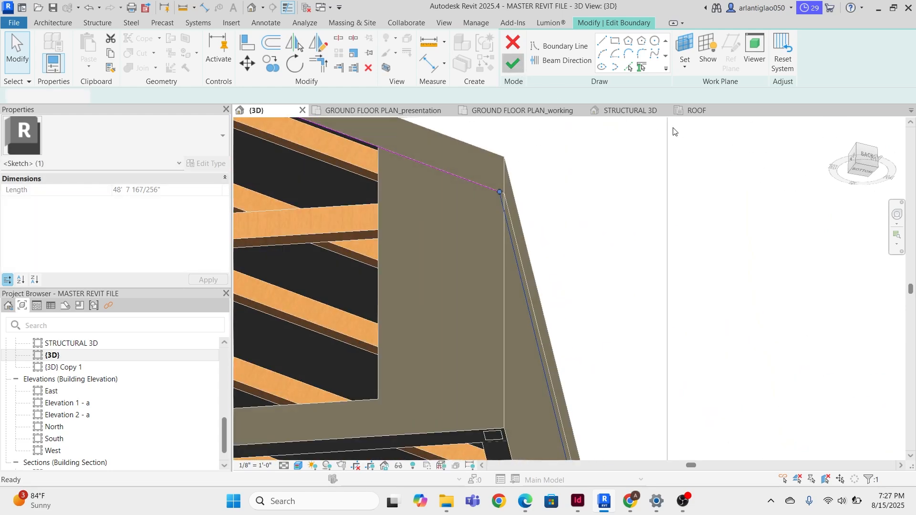
- Examine the framing at the gable end and beneath the opposite roof slope in the {3D} view
click(630, 110)
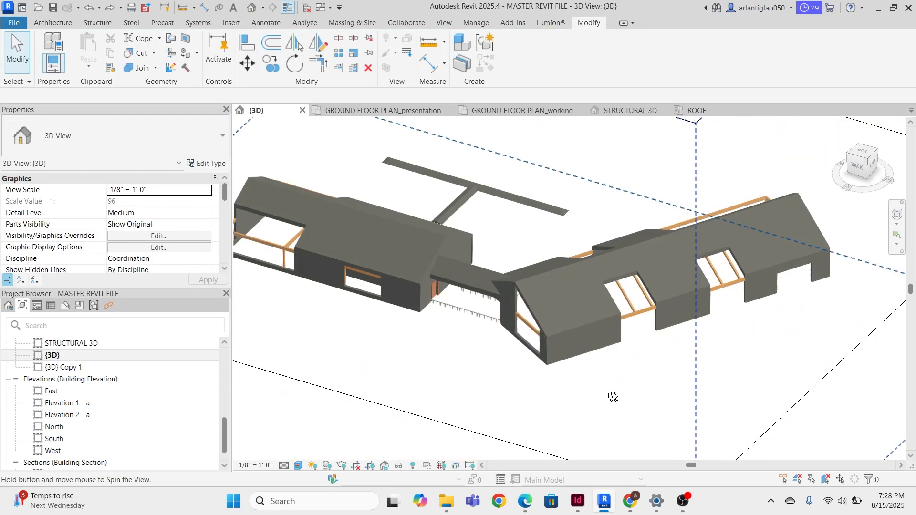
shift+middle_drag(613, 396, 624, 368)
shift+middle_drag(510, 364, 658, 236)
scroll(606, 290, up, 5)
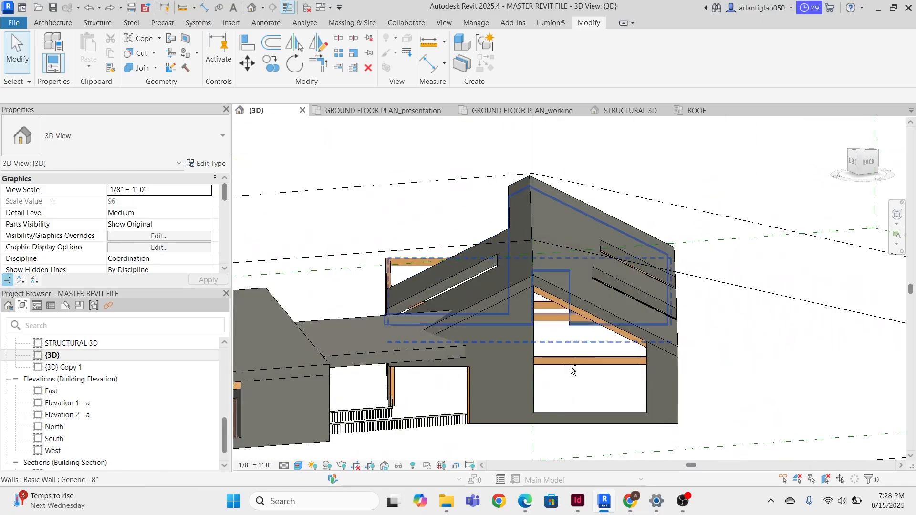
shift+middle_drag(561, 307, 480, 345)
scroll(480, 345, down, 4)
shift+middle_drag(705, 402, 419, 353)
middle_drag(505, 344, 554, 400)
shift+middle_drag(589, 326, 677, 206)
scroll(554, 351, up, 5)
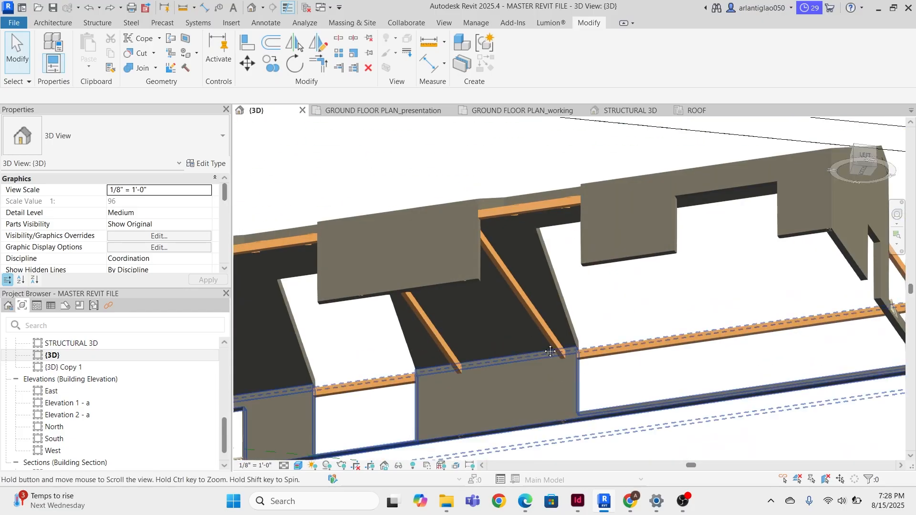
shift+middle_drag(554, 351, 580, 250)
- Start a structural beam system on the opposite roof slope and sketch its rectangular boundary from ridge to eave beam along the building's full length
click(53, 23)
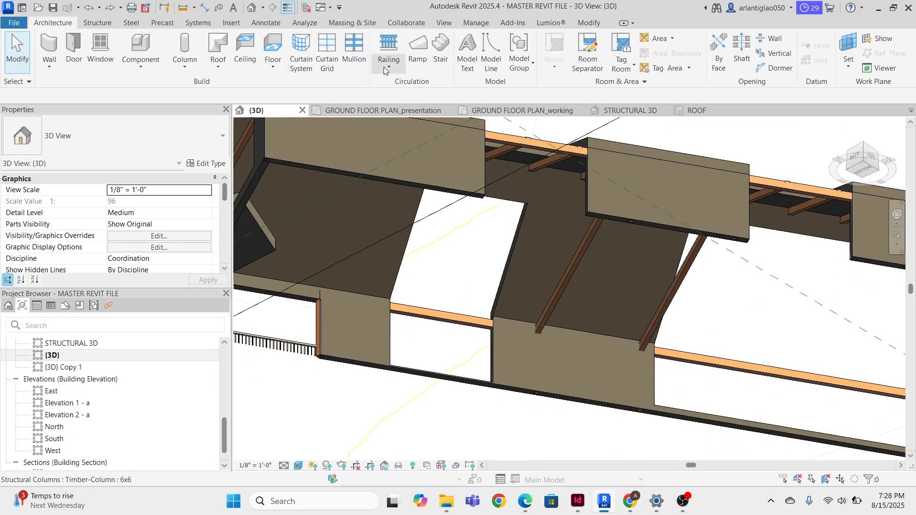
click(113, 24)
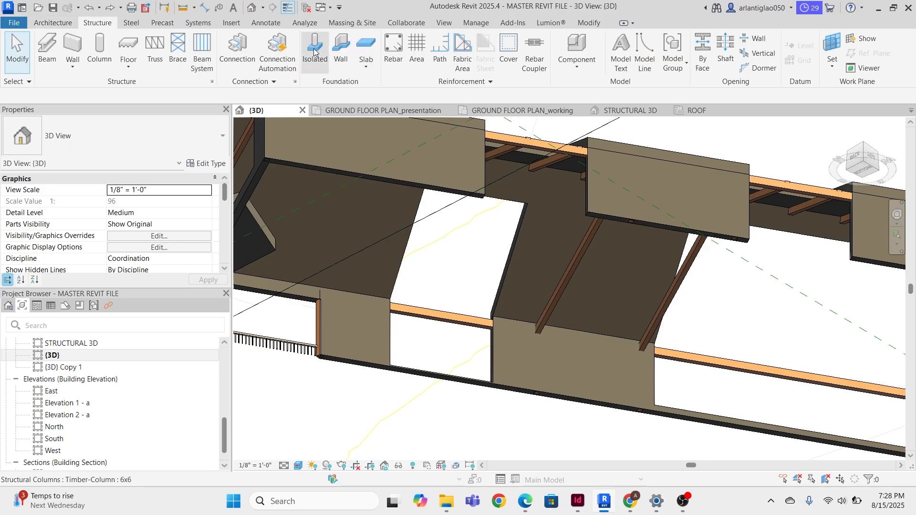
click(203, 53)
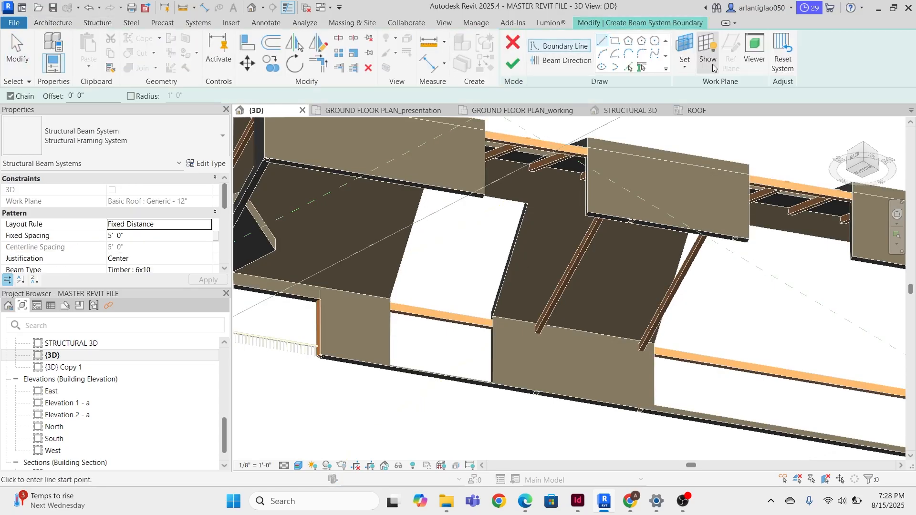
click(715, 111)
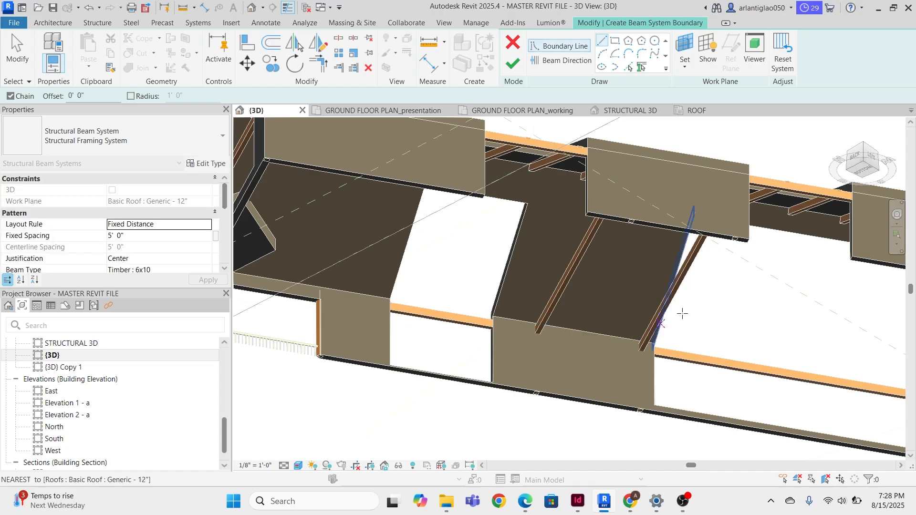
mouse_move(681, 313)
shift+middle_down()
mouse_move(642, 290)
mouse_move(554, 275)
shift+middle_up()
scroll(550, 274, down, 4)
scroll(620, 190, up, 3)
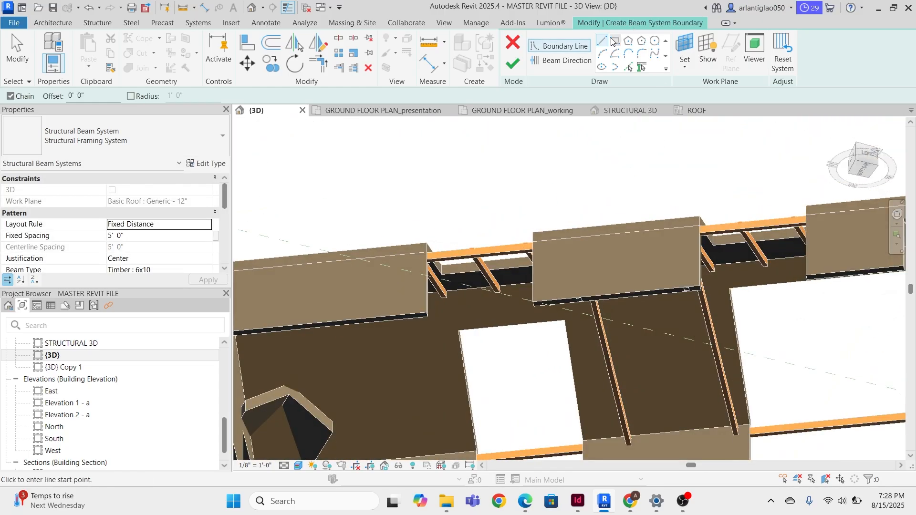
shift+middle_drag(357, 331, 460, 210)
scroll(355, 232, up, 2)
shift+middle_drag(357, 234, 336, 233)
click(336, 253)
scroll(336, 252, down, 5)
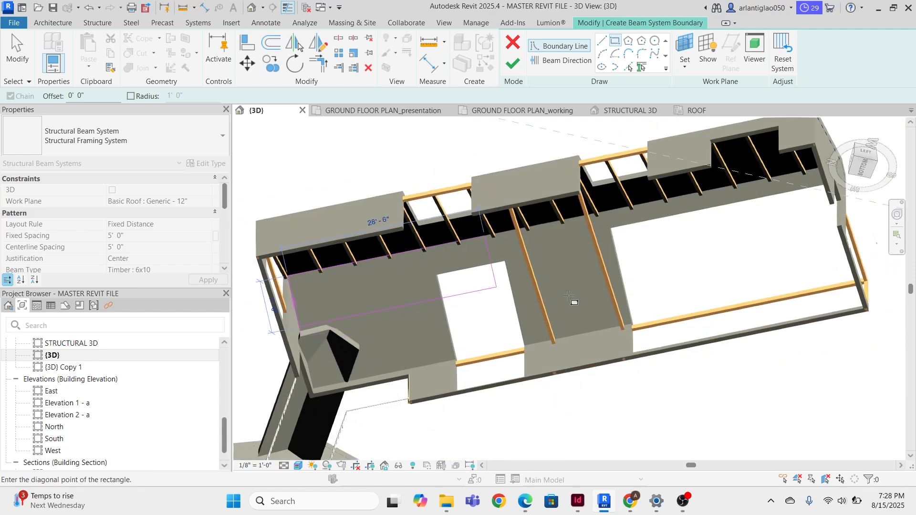
shift+middle_drag(574, 303, 534, 396)
scroll(539, 395, up, 2)
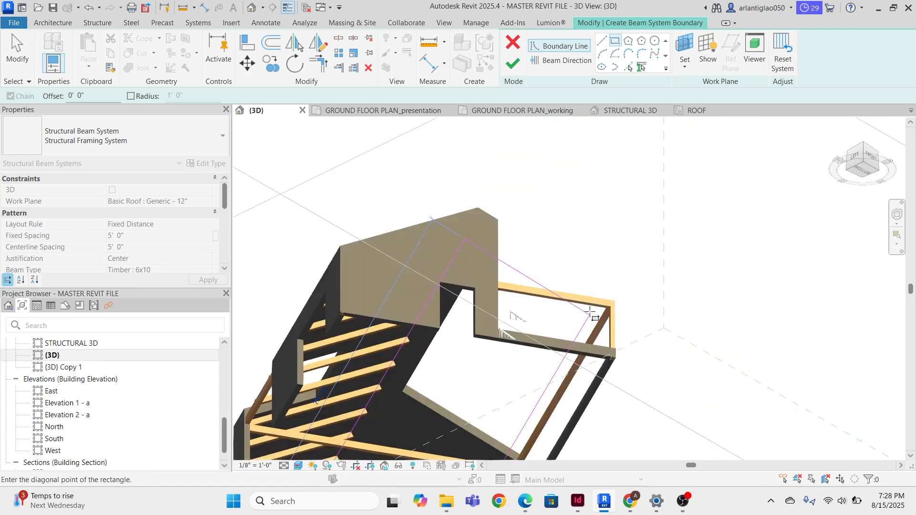
scroll(601, 307, down, 4)
key(Escape)
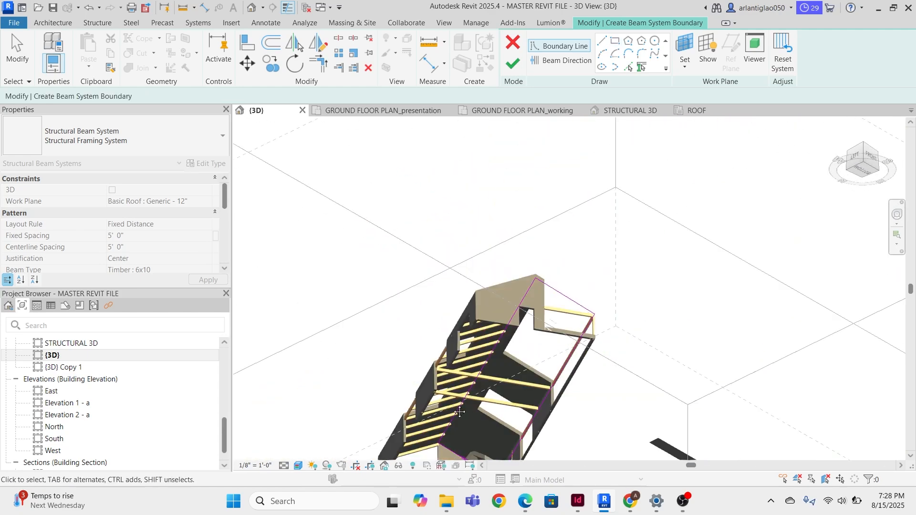
- Set the new beam system's beam type to Timber : 6x8 and finish its boundary sketch
shift+middle_drag(572, 324, 663, 338)
scroll(568, 404, up, 2)
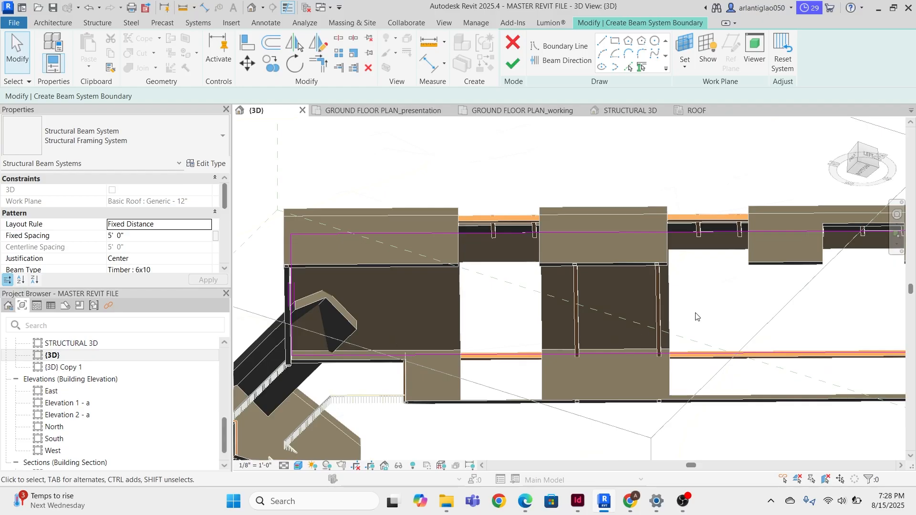
middle_drag(796, 334, 604, 281)
scroll(602, 280, down, 1)
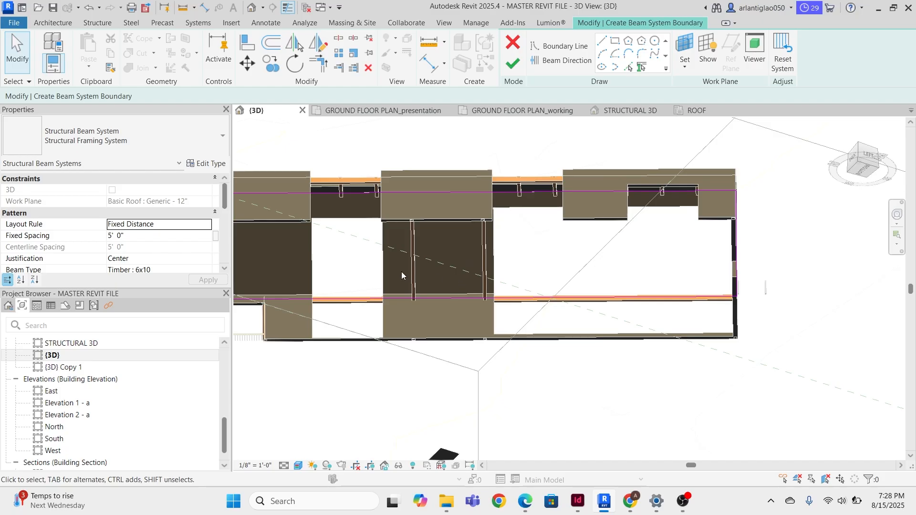
scroll(171, 229, down, 1)
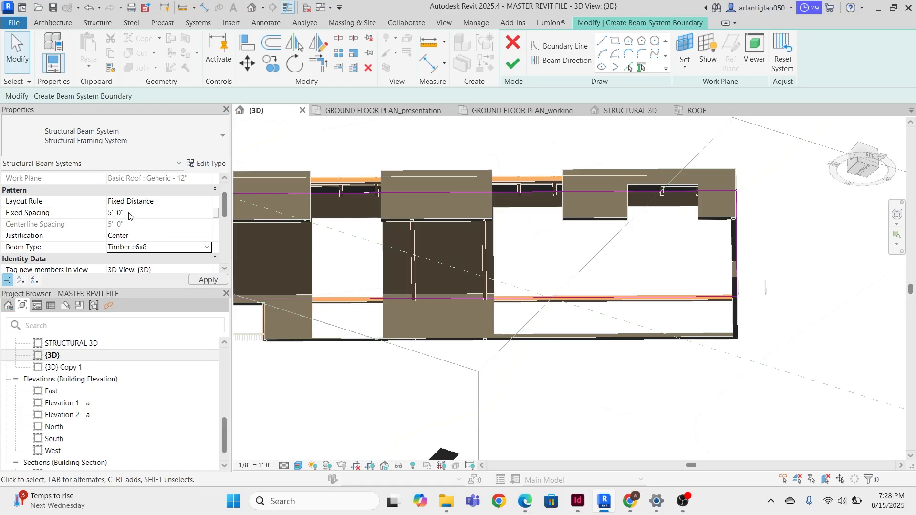
click(508, 56)
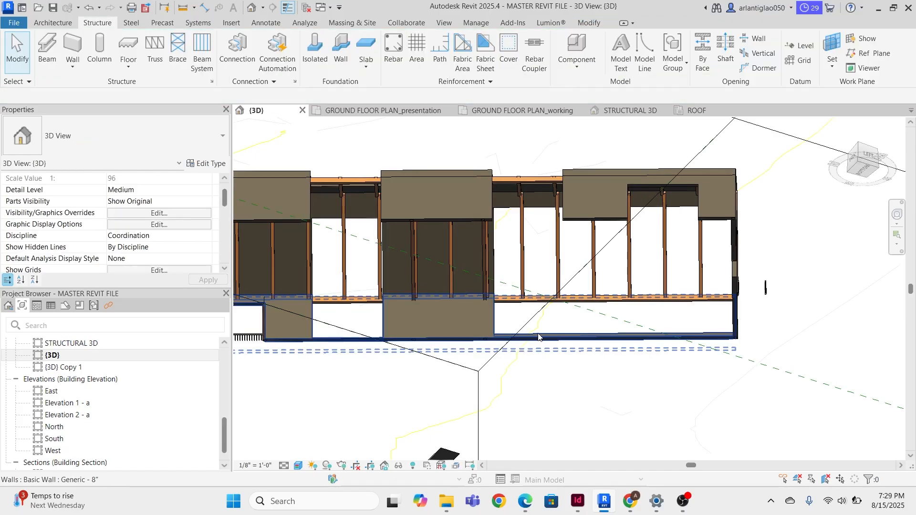
- Examine how the new 6x8 sloping beams meet the eave beam and corner column at the open gable end
scroll(538, 335, down, 3)
shift+middle_drag(613, 313, 579, 283)
scroll(580, 285, up, 10)
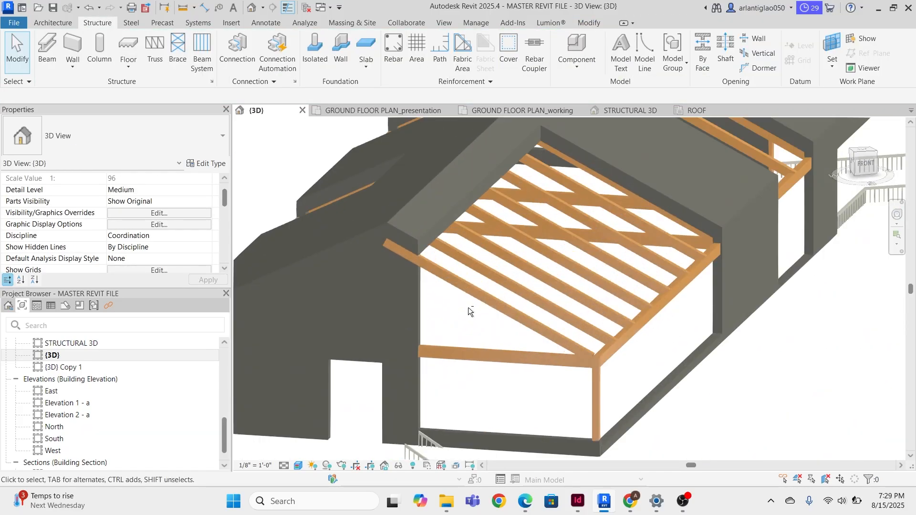
shift+middle_drag(471, 286, 442, 296)
scroll(444, 276, up, 5)
scroll(444, 276, up, 3)
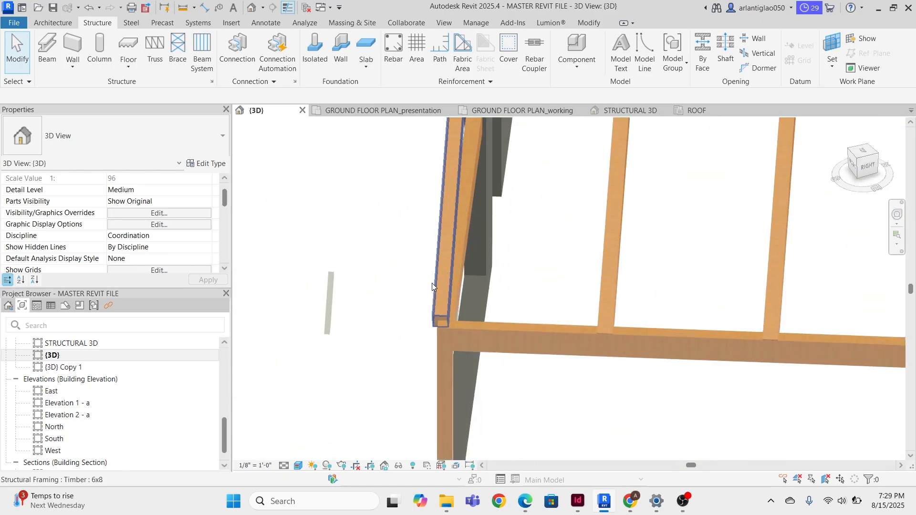
key(Tab)
key(Tab)
key(Tab)
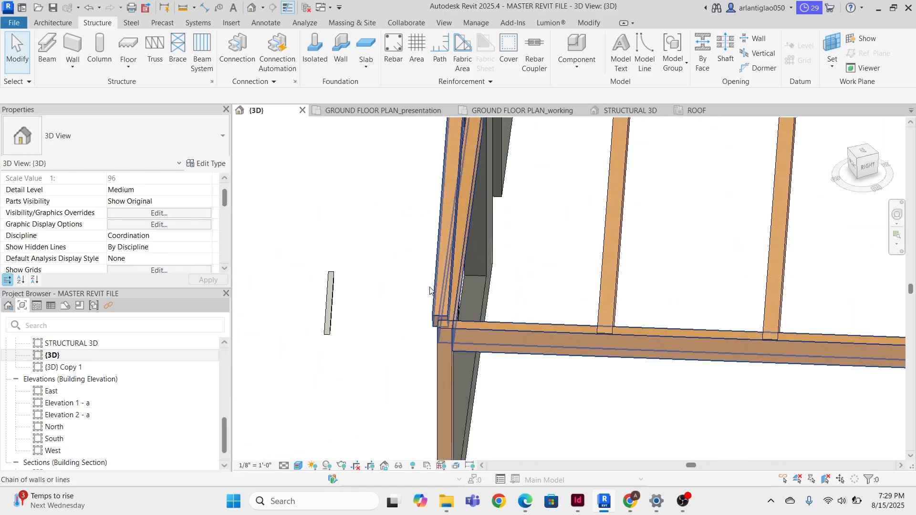
scroll(431, 289, down, 5)
shift+middle_drag(528, 290, 639, 194)
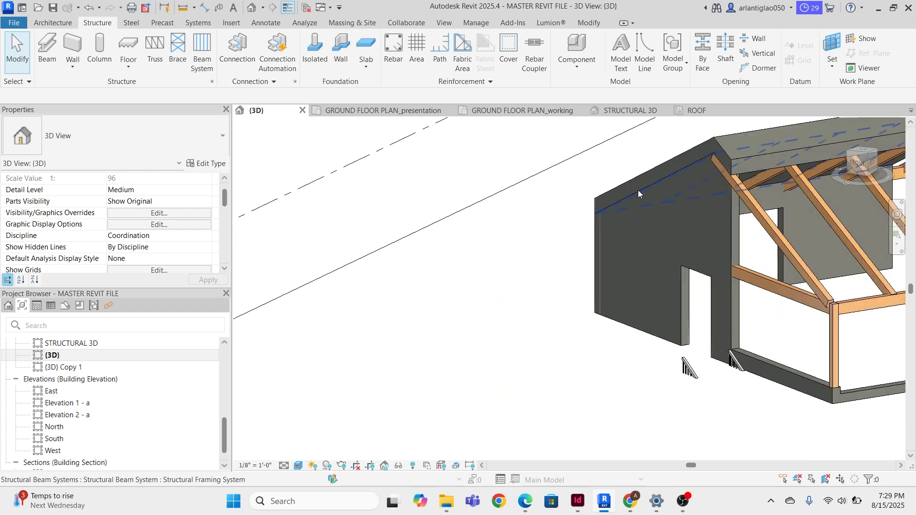
- Examine the 6x8 sloping beams and the 6x10 eave beams from beneath the roof at the gable end
scroll(521, 253, down, 4)
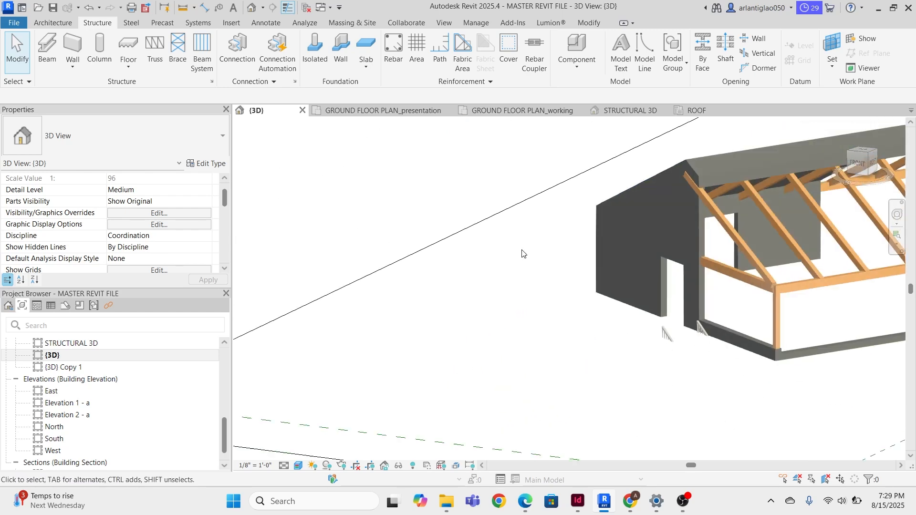
shift+middle_drag(576, 289, 732, 229)
scroll(731, 229, up, 5)
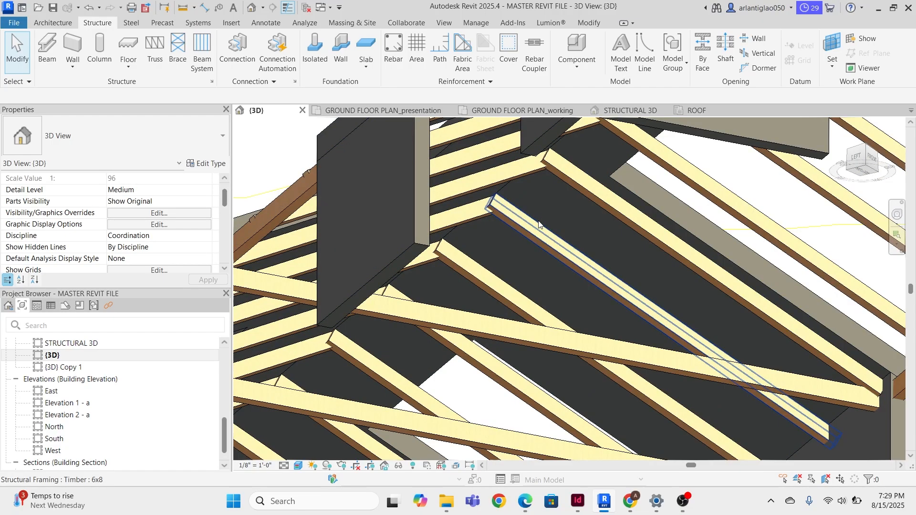
scroll(624, 342, down, 4)
scroll(671, 347, up, 4)
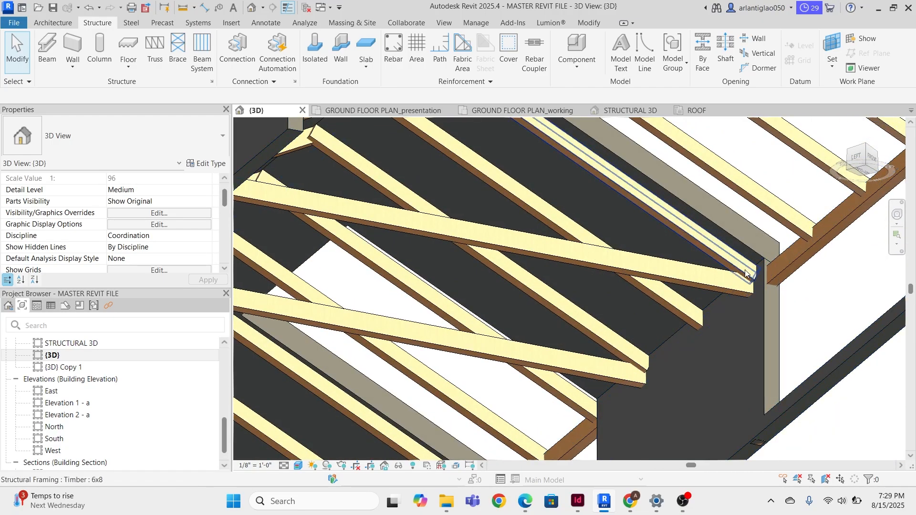
click(791, 229)
scroll(741, 225, down, 3)
middle_drag(744, 210, 640, 303)
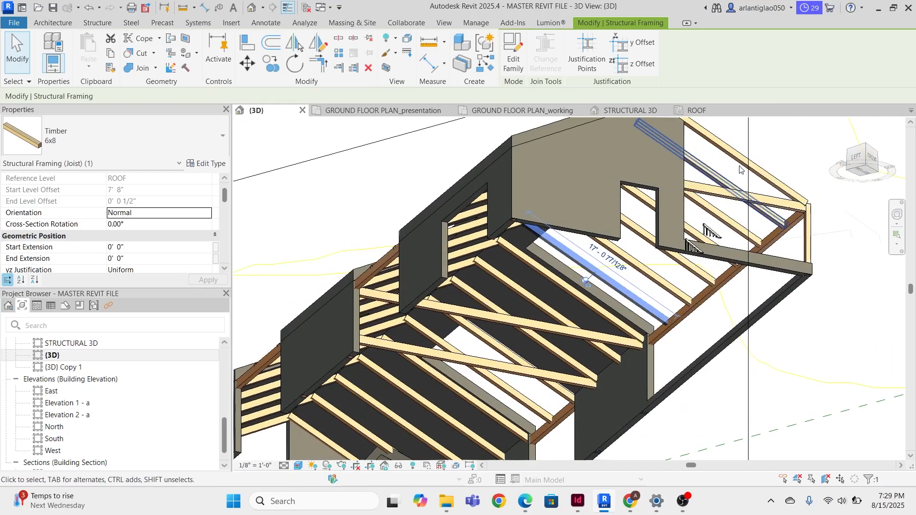
key(Escape)
- Open the roof slope beam system's boundary for editing and move its open gable-end line about 4" inward
key(Tab)
double_click(722, 143)
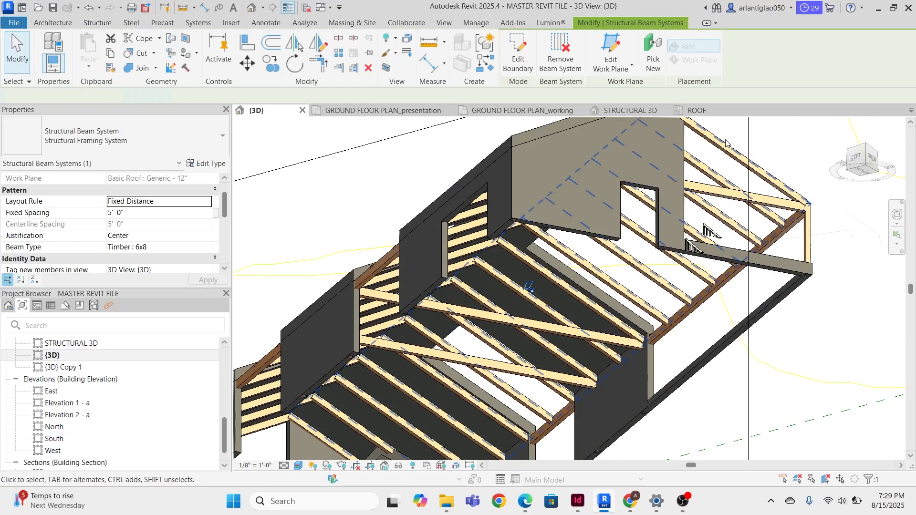
shift+middle_drag(722, 145, 755, 258)
scroll(478, 328, down, 5)
scroll(424, 329, up, 7)
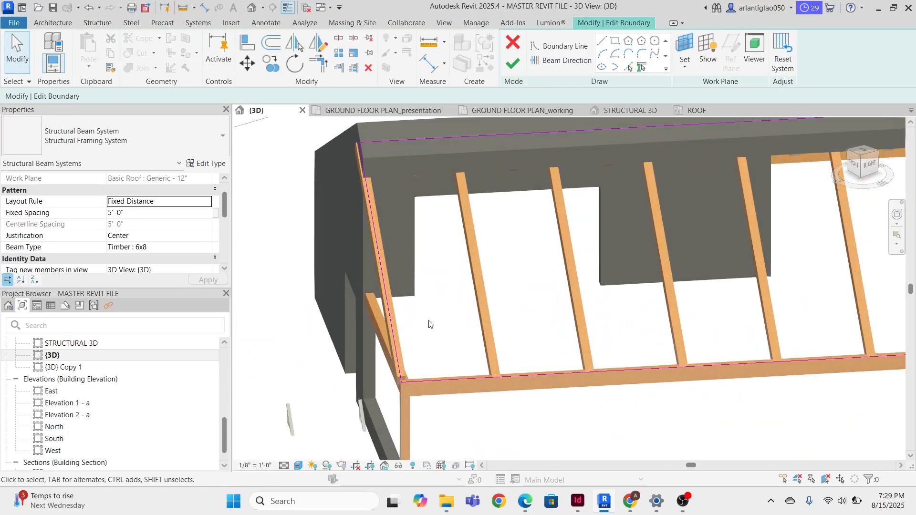
click(418, 353)
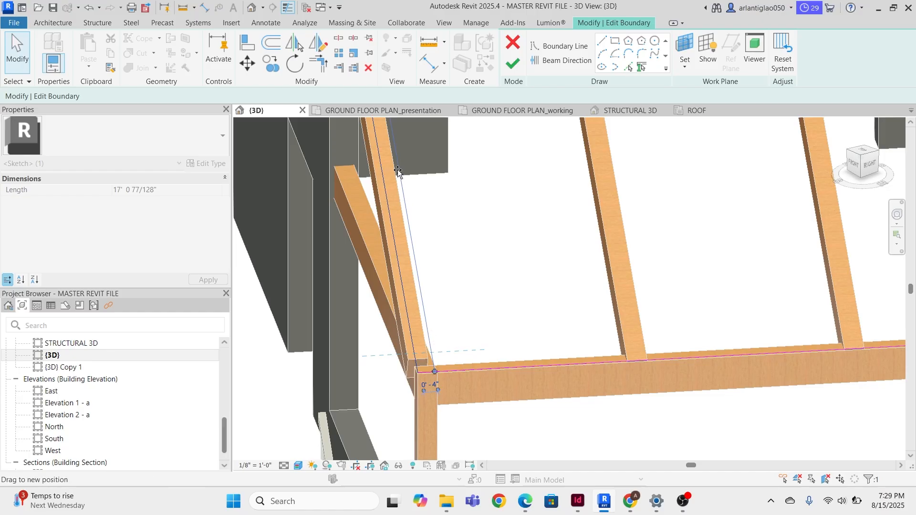
scroll(428, 346, down, 2)
shift+middle_drag(393, 158, 449, 335)
- Move the gable-end line of the beam system boundary to about 1'-6" from the corner column
click(434, 196)
scroll(434, 197, down, 4)
scroll(413, 273, up, 3)
middle_drag(416, 277, 438, 200)
scroll(428, 315, down, 3)
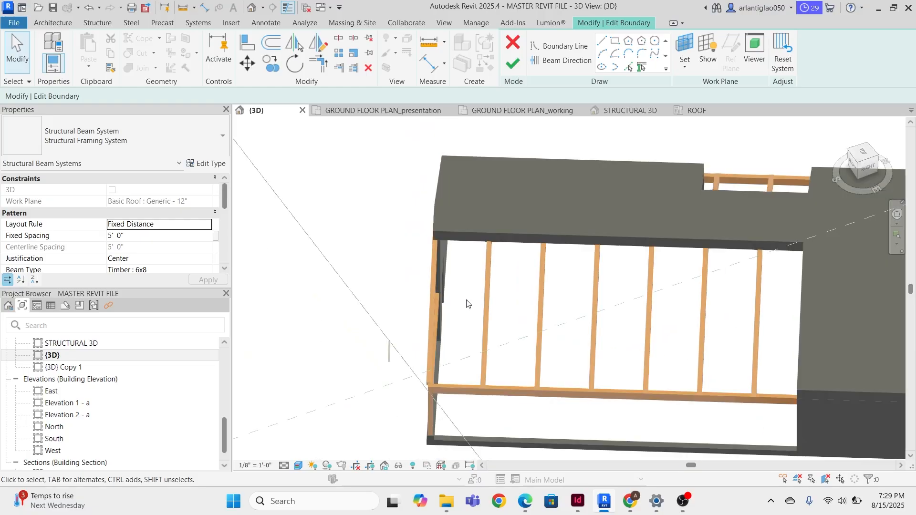
scroll(384, 308, up, 4)
click(384, 313)
scroll(397, 244, down, 2)
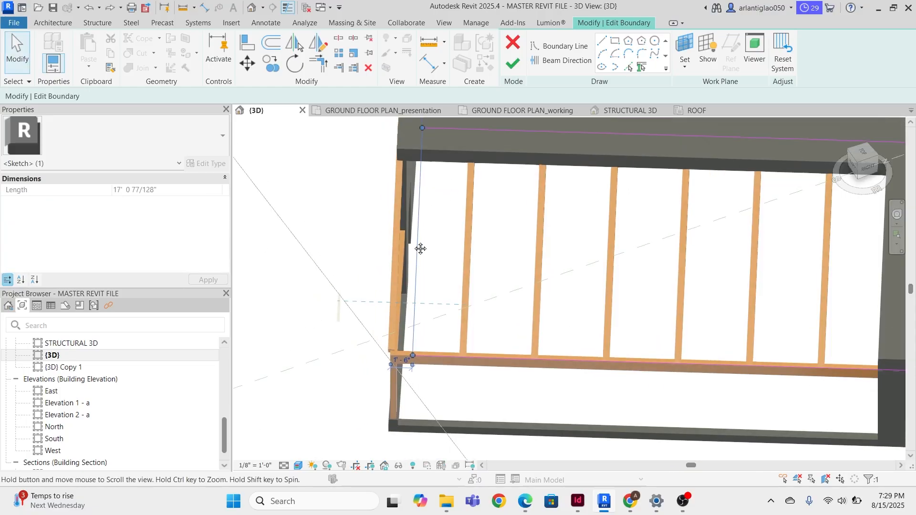
click(435, 211)
- Adjust the boundary line at the opposite end of the beam system and finish the boundary sketch
scroll(436, 212, down, 4)
middle_drag(697, 235, 534, 275)
scroll(687, 225, up, 4)
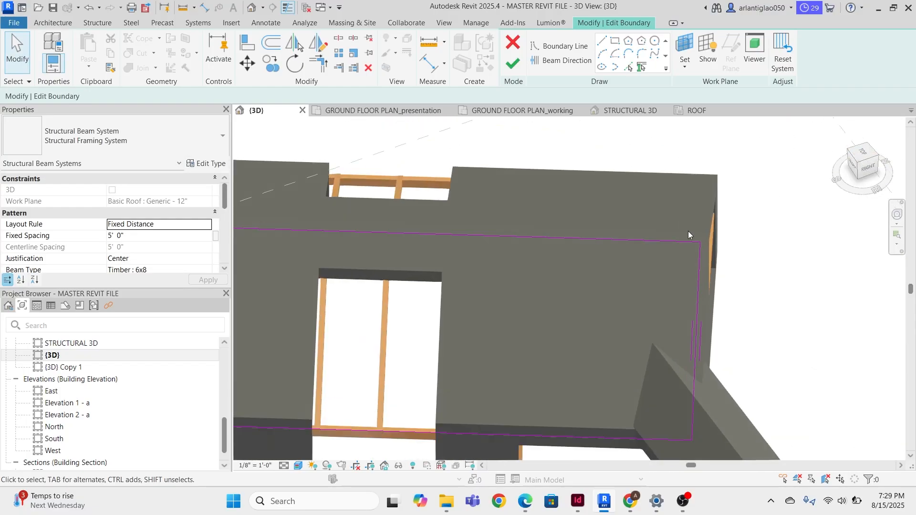
mouse_move(703, 258)
mouse_down()
mouse_move(679, 255)
mouse_move(703, 255)
mouse_up()
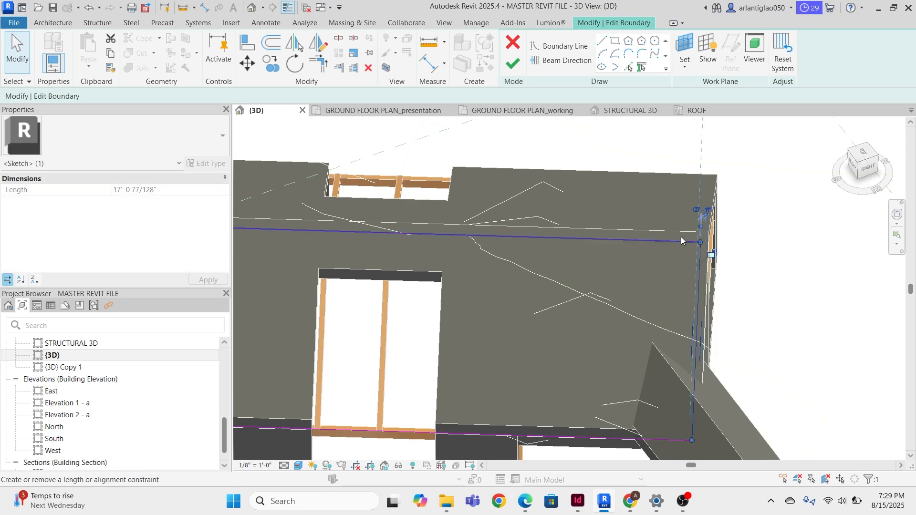
click(513, 64)
key(Escape)
- Examine the sloping beams through the roof openings and at the open gable end's corner column
scroll(450, 327, up, 3)
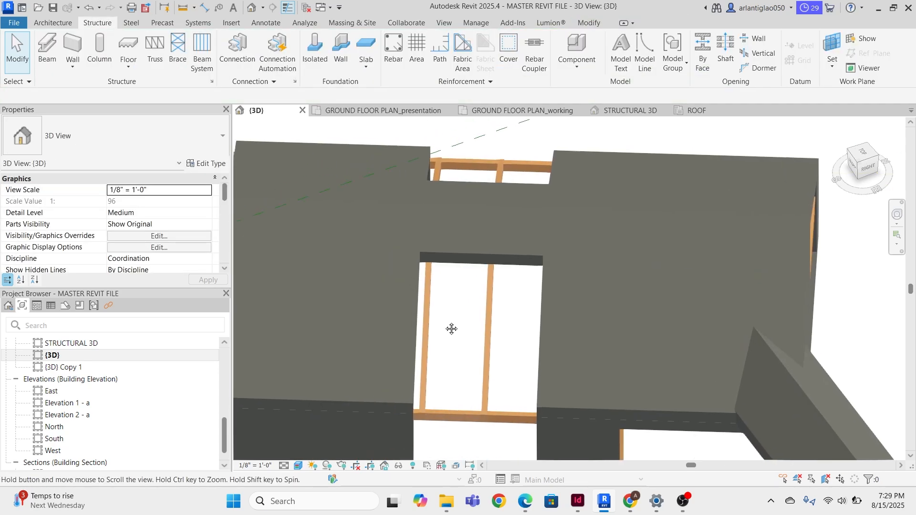
shift+middle_drag(385, 412, 545, 326)
scroll(545, 326, down, 2)
shift+middle_drag(403, 387, 759, 324)
scroll(510, 309, up, 4)
scroll(581, 274, up, 5)
scroll(506, 266, down, 8)
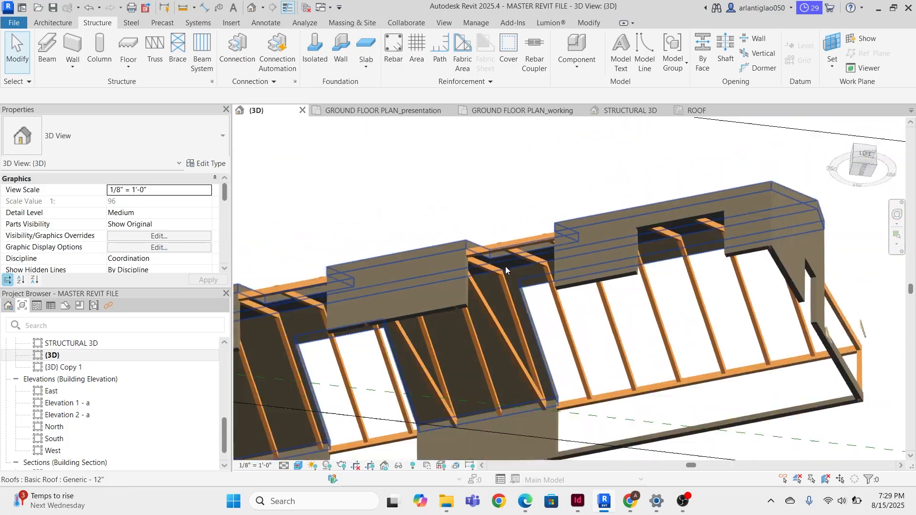
scroll(509, 269, down, 2)
shift+middle_drag(592, 324, 529, 360)
scroll(663, 296, up, 4)
click(618, 305)
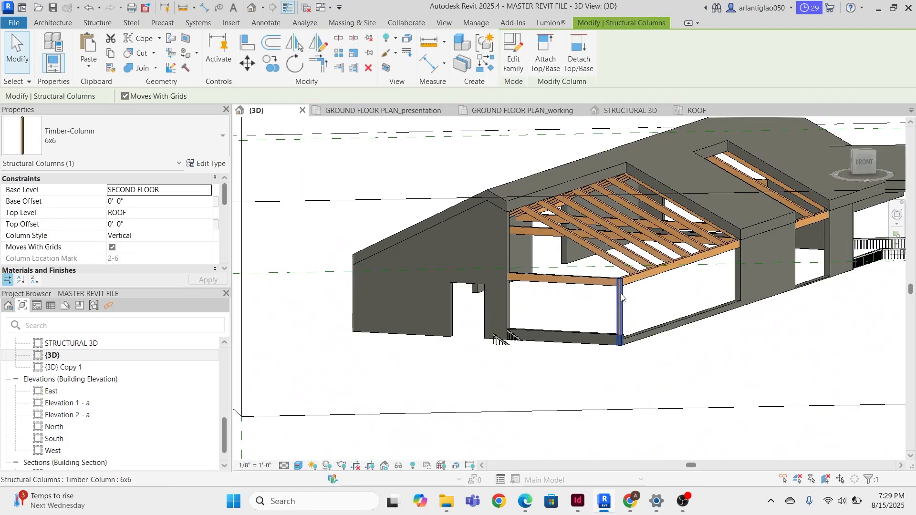
key(Escape)
- Switch to the STRUCTURAL 3D view and examine the timber frames of both buildings
click(600, 112)
scroll(490, 332, up, 5)
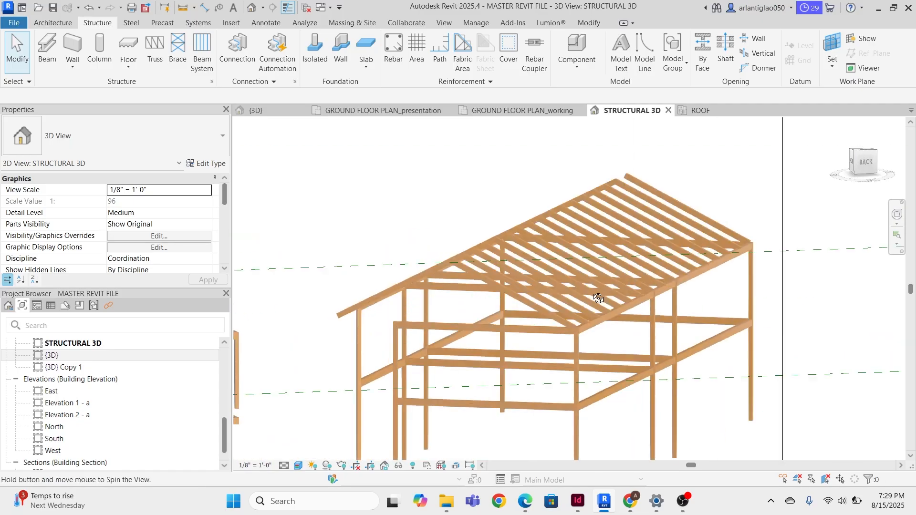
scroll(439, 343, down, 2)
shift+middle_drag(744, 272, 711, 317)
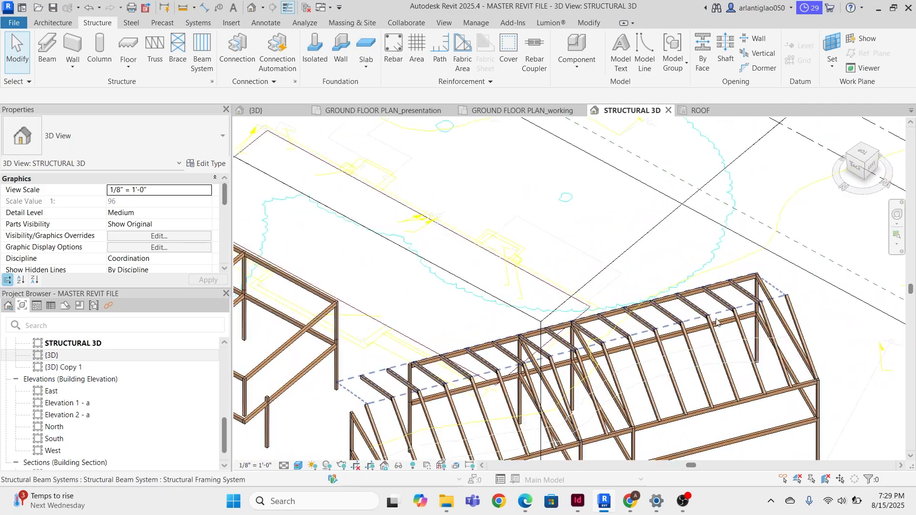
middle_drag(687, 353, 497, 359)
scroll(613, 283, down, 5)
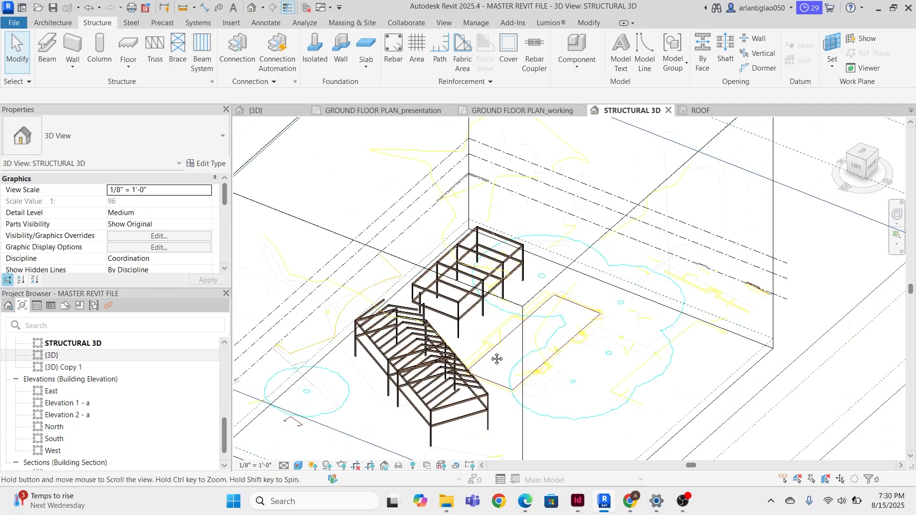
scroll(618, 290, up, 5)
scroll(618, 290, down, 3)
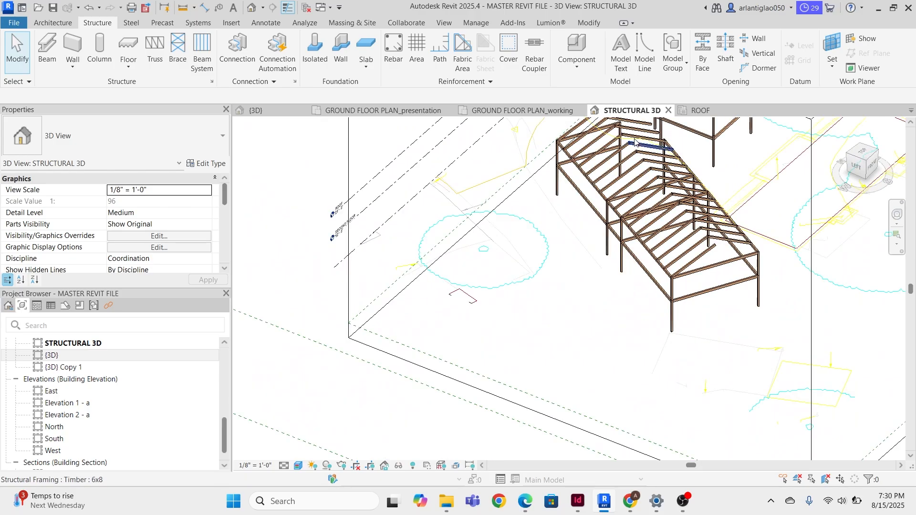
shift+middle_drag(750, 242, 619, 264)
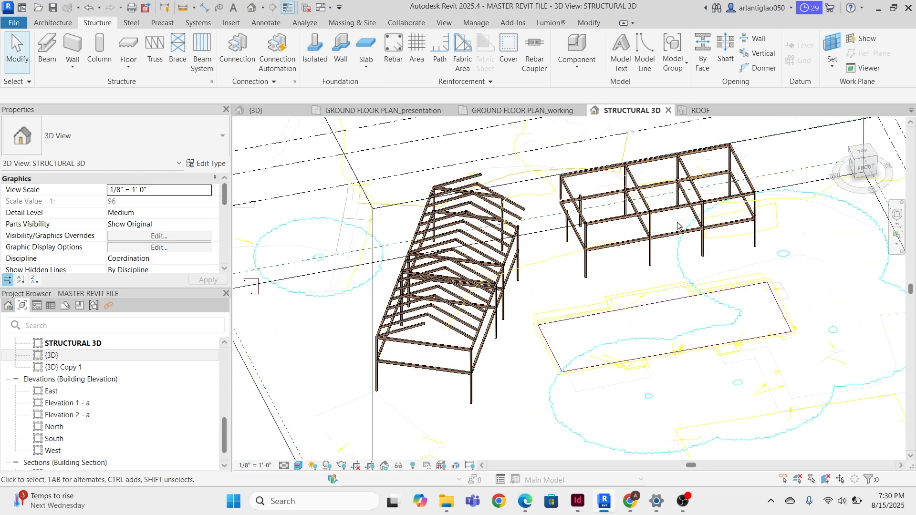
shift+middle_drag(678, 226, 585, 235)
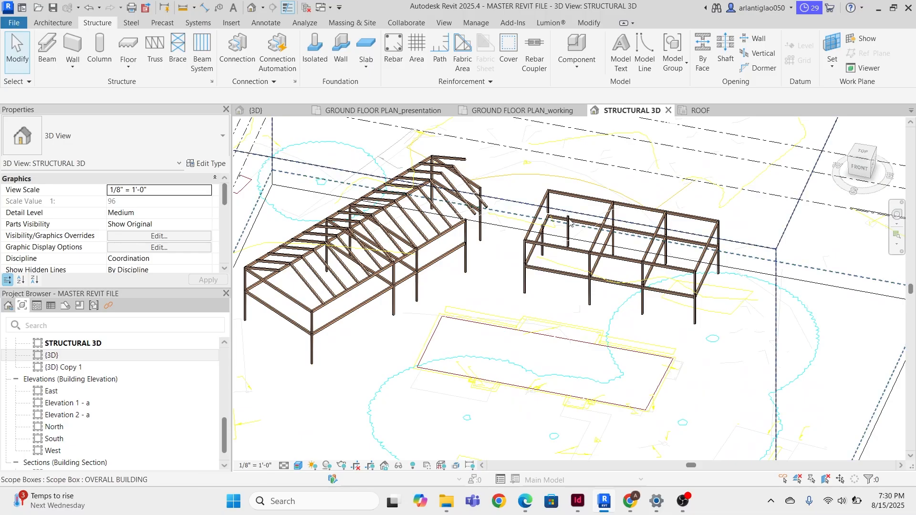
- Compare the gabled building's beam systems with the neighbouring frame that has no sloping beams
scroll(570, 223, up, 2)
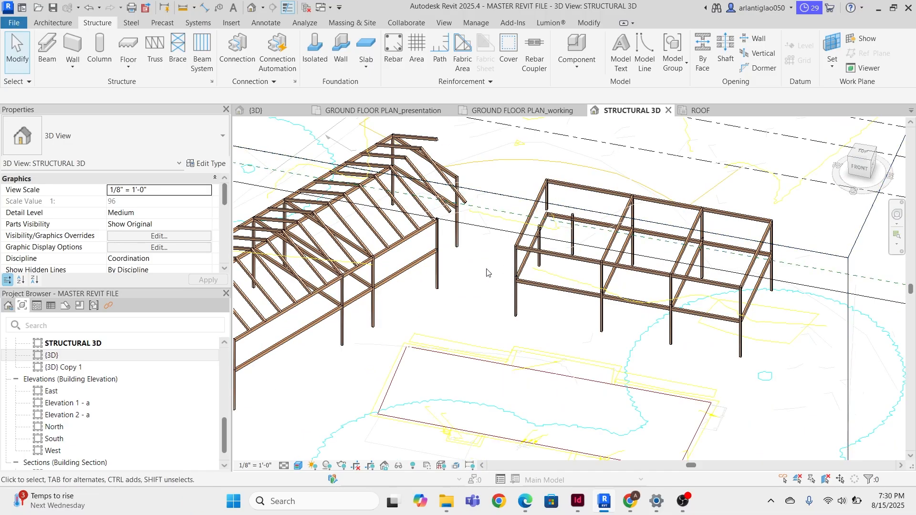
scroll(453, 230, up, 3)
scroll(363, 235, down, 3)
middle_drag(316, 278, 663, 202)
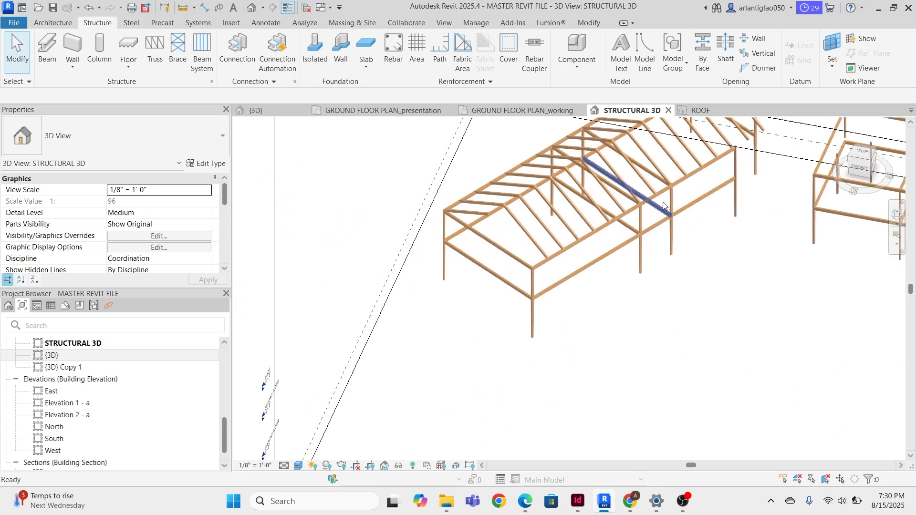
scroll(573, 239, up, 3)
scroll(583, 253, down, 4)
shift+middle_drag(655, 291, 504, 279)
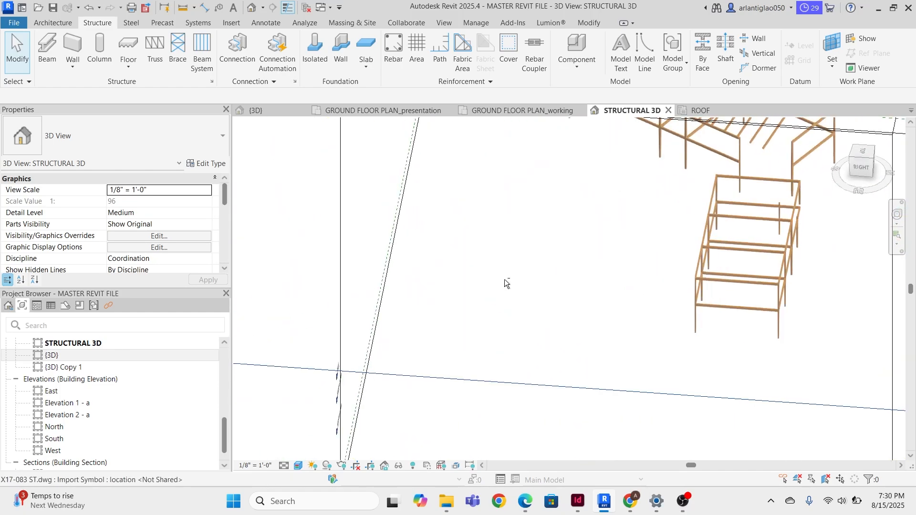
middle_drag(756, 295, 513, 351)
shift+middle_drag(575, 308, 604, 197)
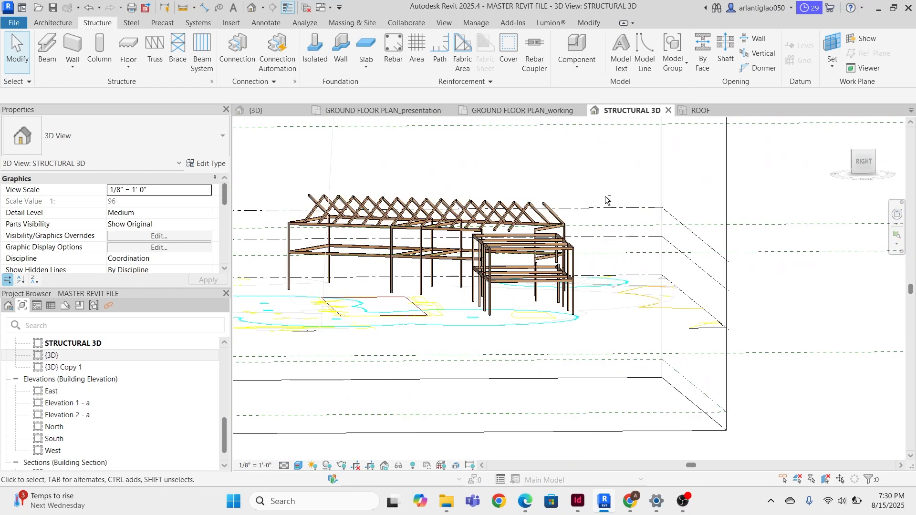
shift+middle_drag(530, 220, 609, 258)
- Inspect the sloping beams at the gabled building's near end and the gap to the neighbouring frame
scroll(424, 226, up, 3)
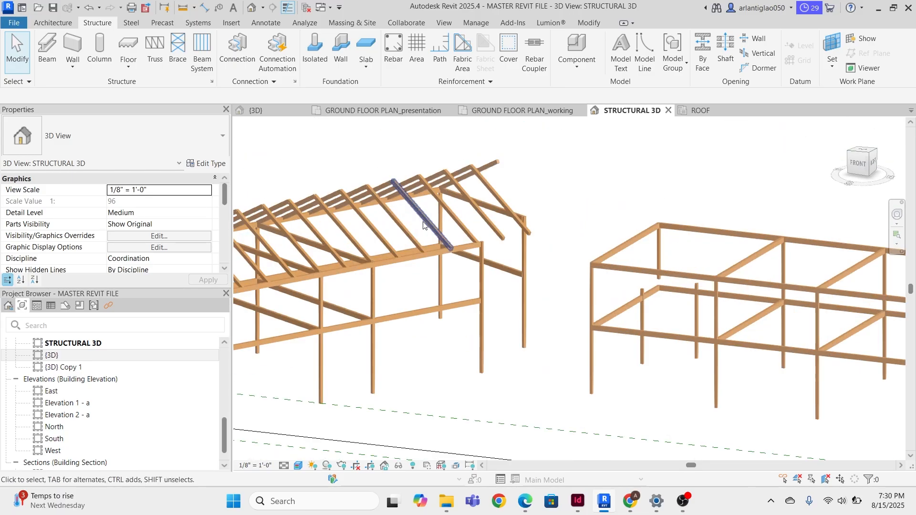
scroll(550, 252, down, 4)
scroll(494, 246, up, 4)
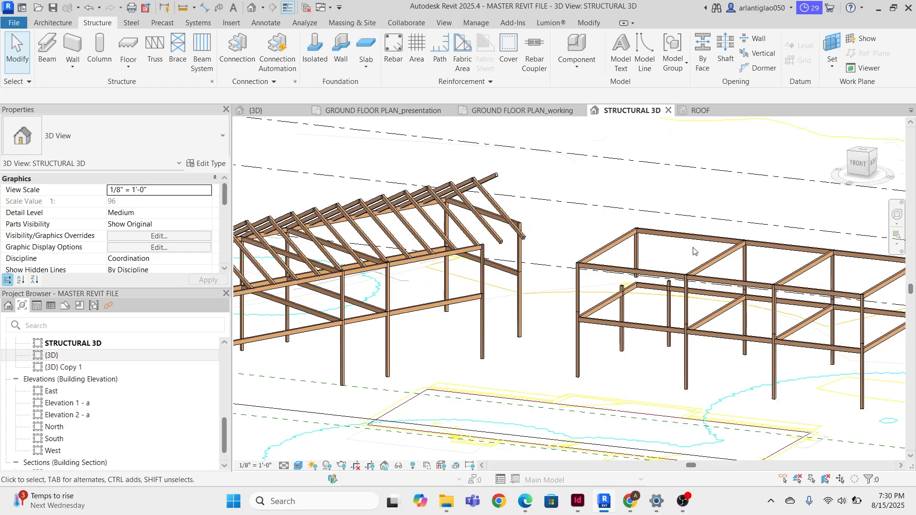
scroll(664, 237, down, 2)
scroll(563, 233, up, 1)
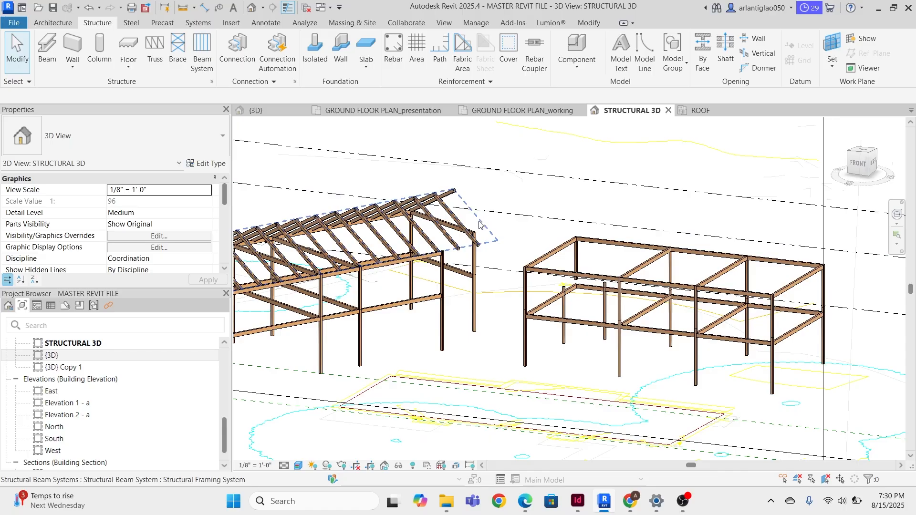
scroll(479, 224, up, 2)
middle_drag(484, 216, 591, 229)
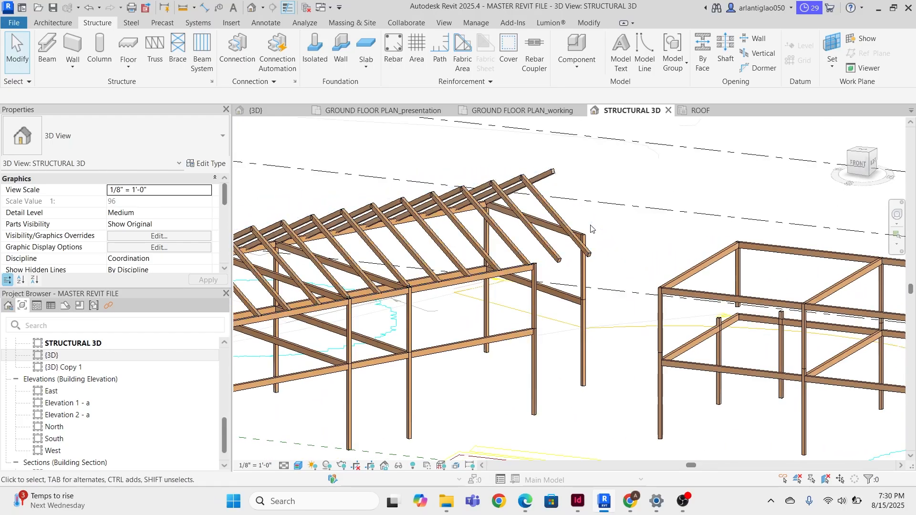
middle_drag(678, 262, 623, 250)
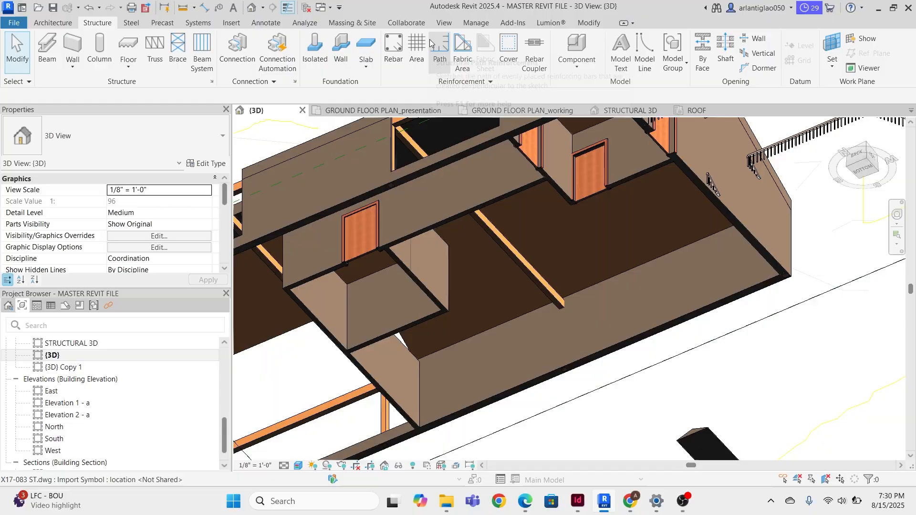
- Create a structural beam system in the {3D} view on the second building's roof with a rectangular boundary and Timber : 6x8 beams at 5' spacing
click(202, 52)
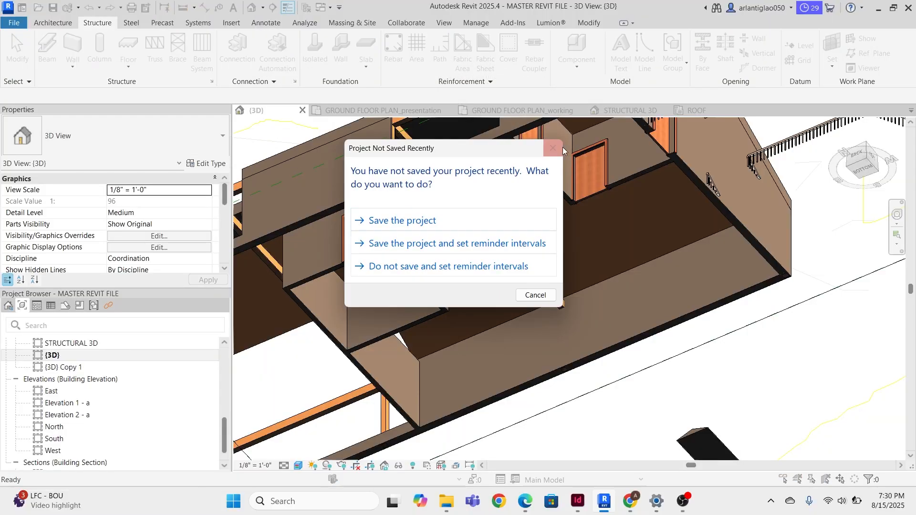
key(Escape)
mouse_move(539, 296)
shift+middle_down()
mouse_move(606, 267)
mouse_move(663, 381)
mouse_move(688, 299)
shift+middle_up()
click(53, 23)
click(639, 22)
click(654, 326)
click(602, 40)
scroll(654, 267, down, 5)
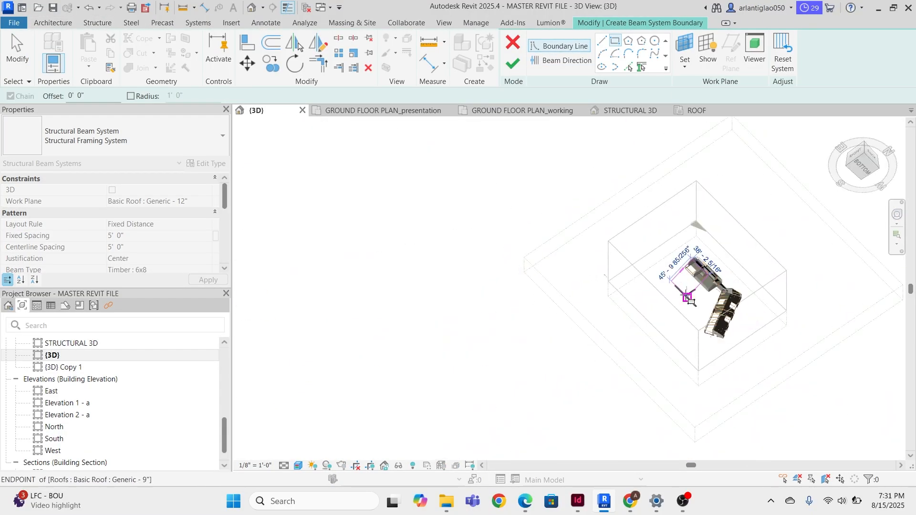
click(513, 63)
scroll(699, 374, up, 5)
shift+middle_drag(698, 374, 403, 316)
- Edit the boundary of the new roof beam system and finish its sketch
click(517, 54)
click(779, 310)
click(512, 64)
key(Escape)
- Create another structural beam system beneath the roof
mouse_move(620, 305)
shift+middle_down()
mouse_move(553, 278)
mouse_move(562, 191)
shift+middle_up()
scroll(563, 238, up, 5)
click(201, 51)
click(513, 63)
click(714, 471)
- Sketch a rectangular beam system boundary beneath the roof slope, ending at the 6x10 beam's corner endpoint, and finish it
click(202, 52)
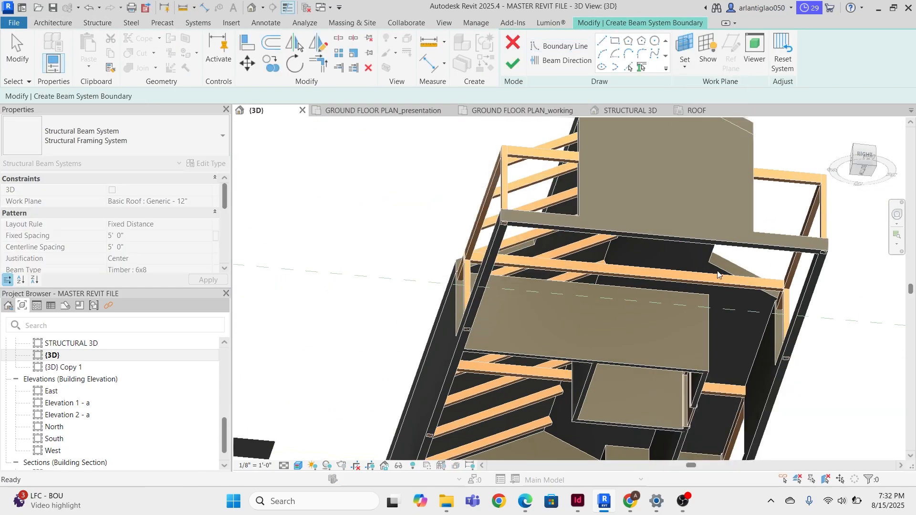
click(615, 41)
scroll(580, 431, up, 3)
mouse_move(580, 431)
middle_down()
mouse_move(555, 363)
mouse_move(623, 302)
mouse_move(512, 368)
middle_up()
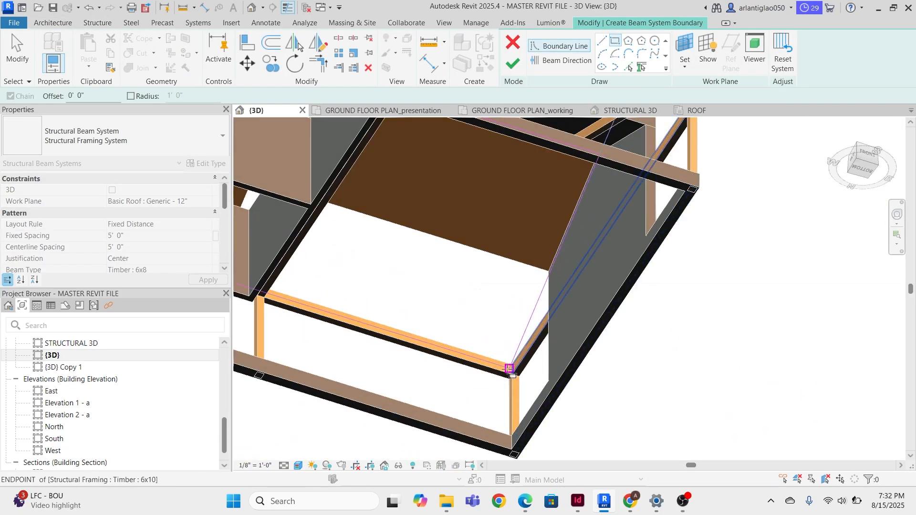
click(508, 369)
key(Escape)
scroll(487, 331, up, 5)
click(513, 64)
- Start a structural beam system on the underside of the Generic - 12" floor beside the entry stairs
scroll(548, 243, down, 5)
mouse_move(547, 243)
shift+middle_down()
mouse_move(680, 238)
mouse_move(841, 190)
shift+middle_up()
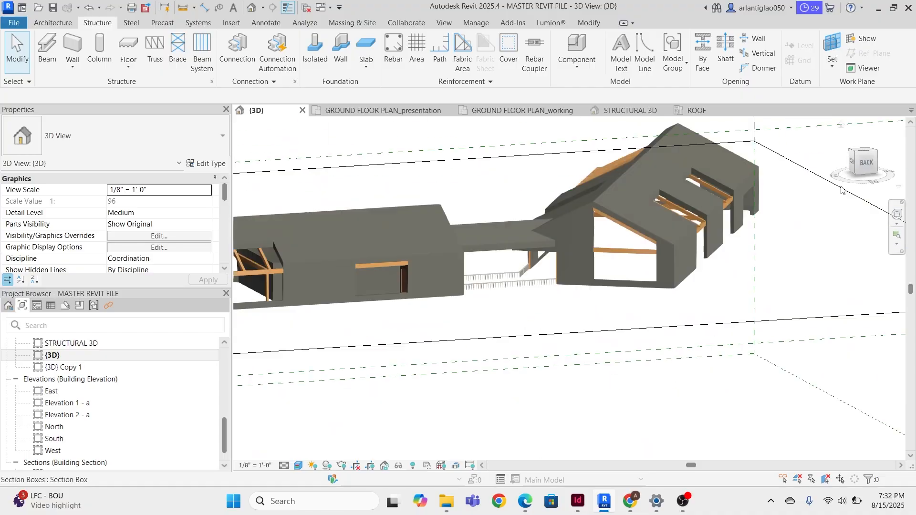
scroll(536, 306, down, 5)
scroll(536, 307, up, 5)
shift+middle_drag(536, 307, 447, 180)
scroll(458, 167, up, 3)
click(202, 52)
click(629, 68)
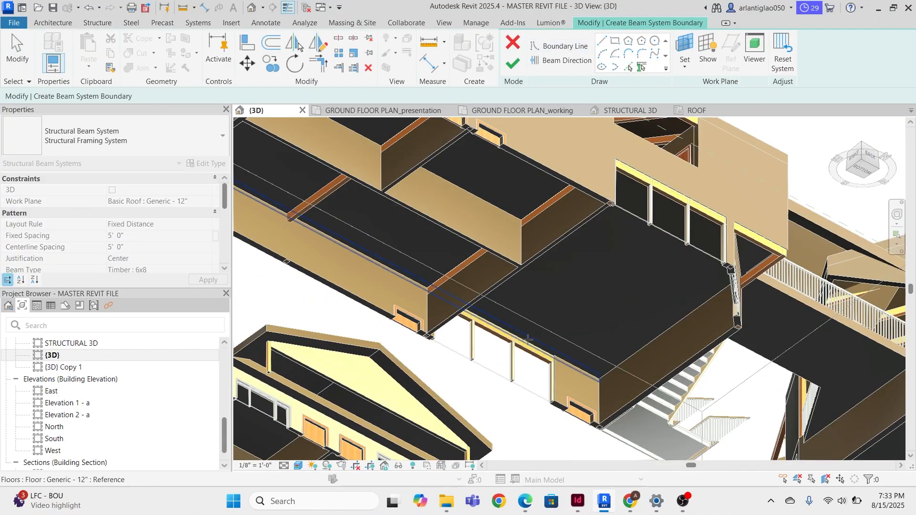
click(527, 339)
scroll(528, 339, down, 2)
- Pick the floor's perimeter edges as the beam system boundary and finish the sketch
click(629, 67)
click(496, 288)
click(579, 274)
mouse_move(453, 301)
shift+middle_down()
mouse_move(542, 342)
mouse_move(429, 305)
mouse_move(684, 247)
shift+middle_up()
click(372, 287)
click(513, 63)
- Edit the floor beam system's boundary to change its beam direction, and finish the sketch
click(403, 288)
click(514, 50)
click(567, 60)
scroll(402, 288, up, 3)
click(512, 64)
- Set the floor beam system's fixed spacing to 2'
scroll(479, 291, up, 5)
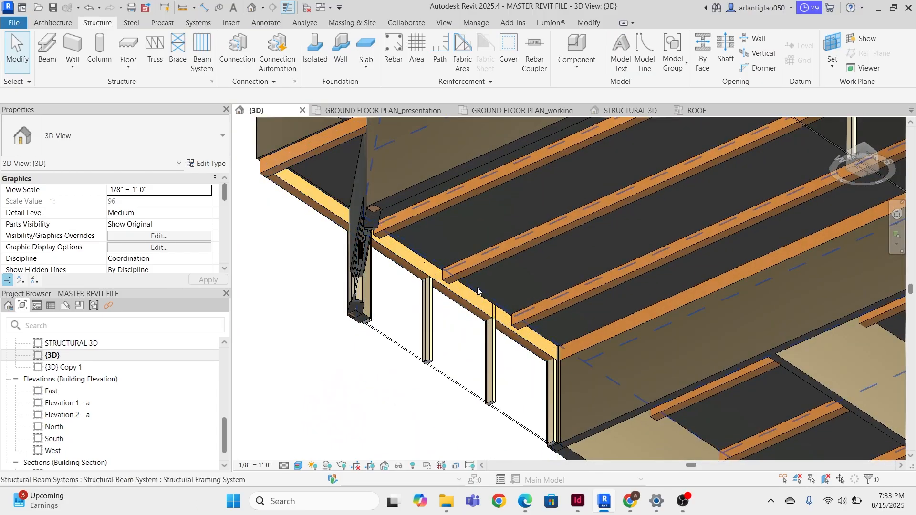
click(478, 291)
click(90, 247)
text(2)
key(Escape)
- Start a structural beam system beneath the other building's Generic - 12" floor and pick its edges as boundary lines
scroll(451, 262, down, 5)
shift+middle_drag(451, 262, 482, 182)
scroll(482, 215, up, 5)
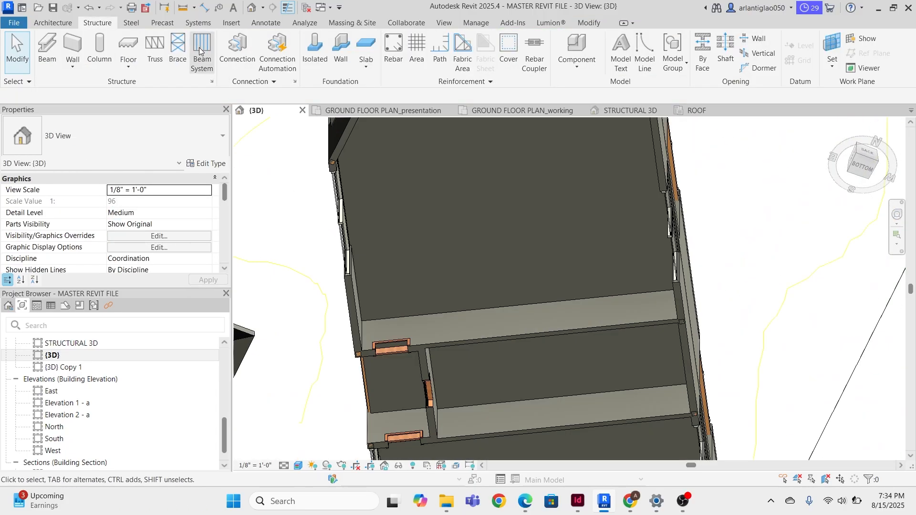
click(199, 51)
click(628, 66)
scroll(419, 293, down, 5)
click(460, 215)
shift+middle_drag(461, 215, 534, 267)
click(598, 174)
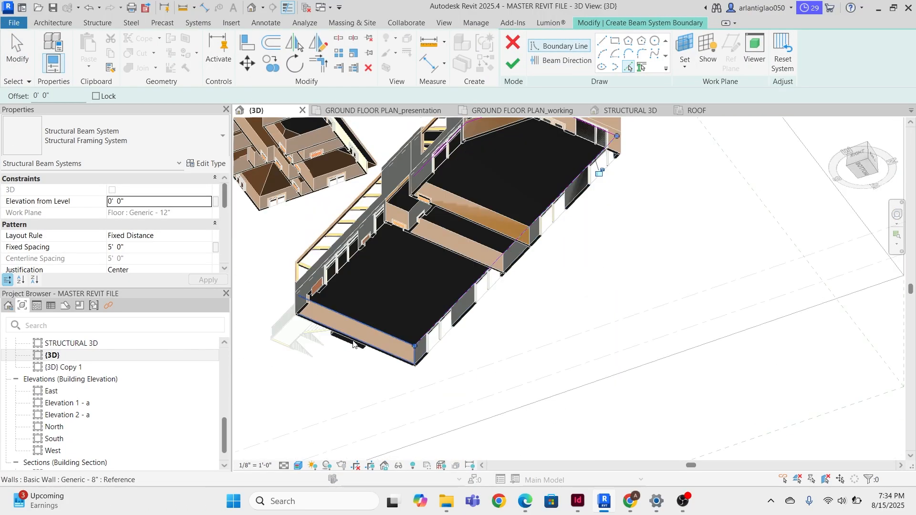
- Set the beam direction of the structural beam system parallel to the existing timber beams along the wing's length
shift+middle_drag(477, 286, 381, 267)
click(318, 64)
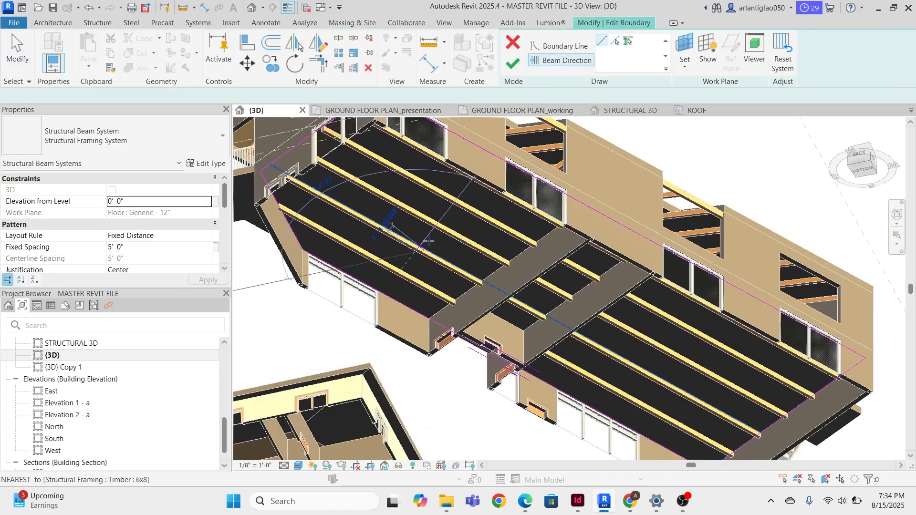
click(514, 287)
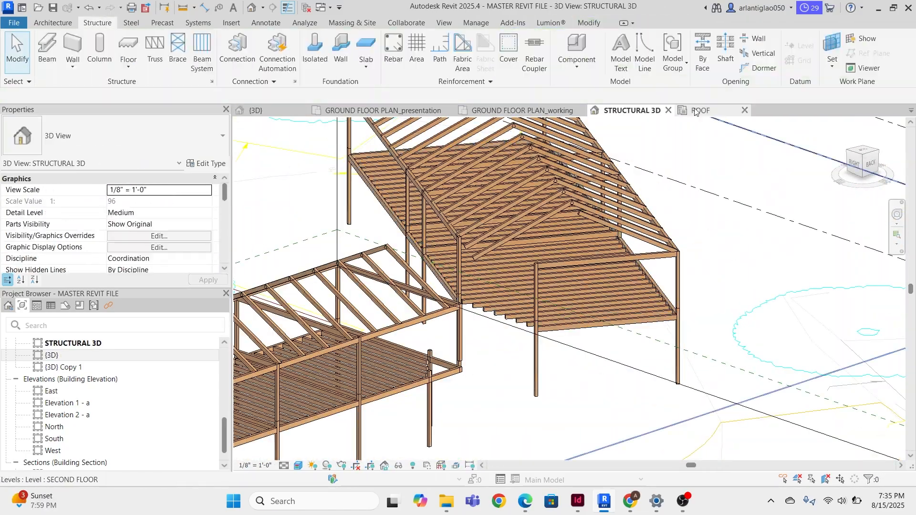
- Look over the building exterior in 3D and open the GROUND FLOOR PLAN_working floor plan
click(697, 110)
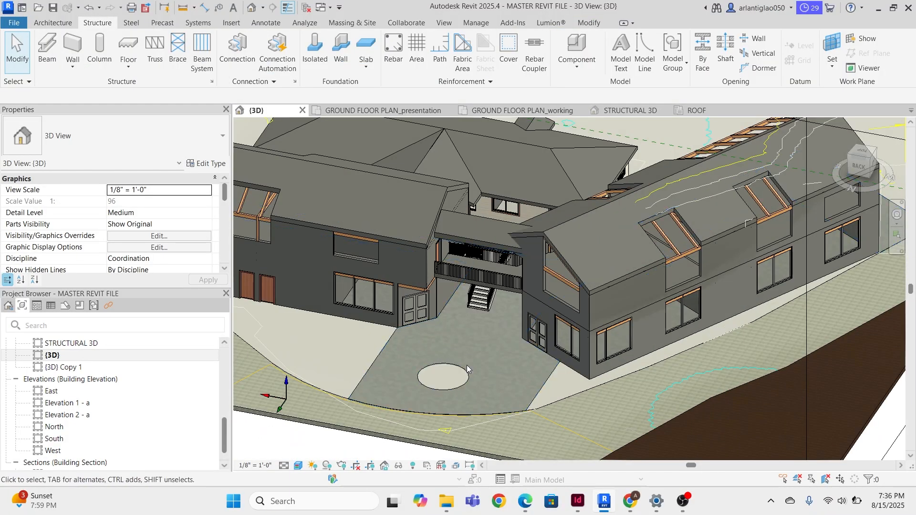
scroll(450, 332, up, 2)
scroll(450, 332, down, 4)
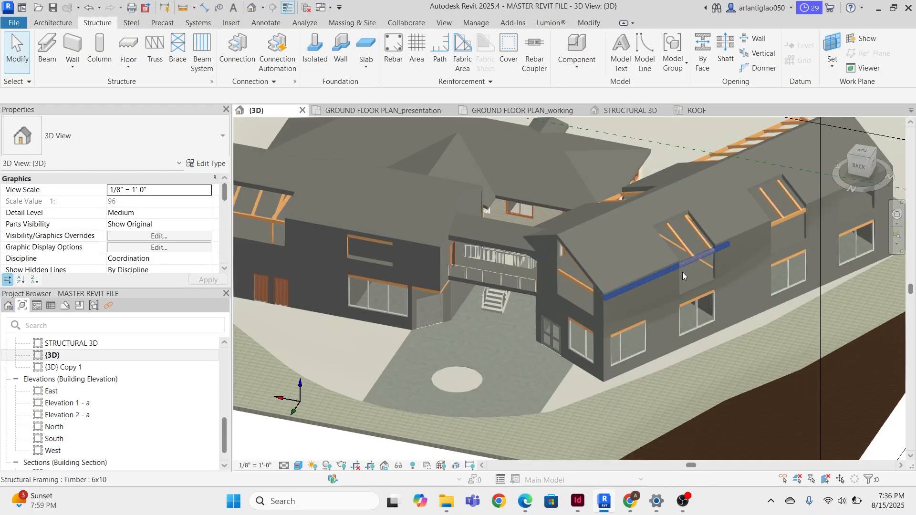
scroll(538, 276, up, 5)
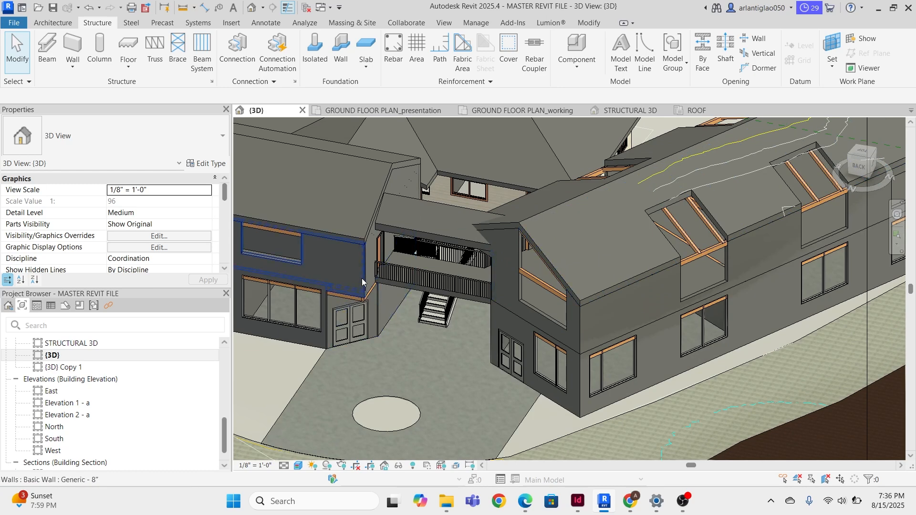
scroll(112, 376, up, 5)
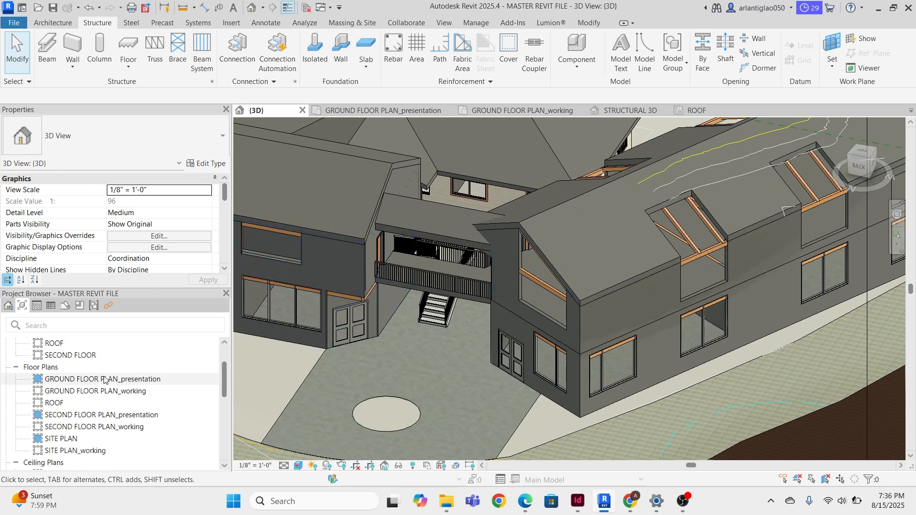
scroll(104, 379, up, 2)
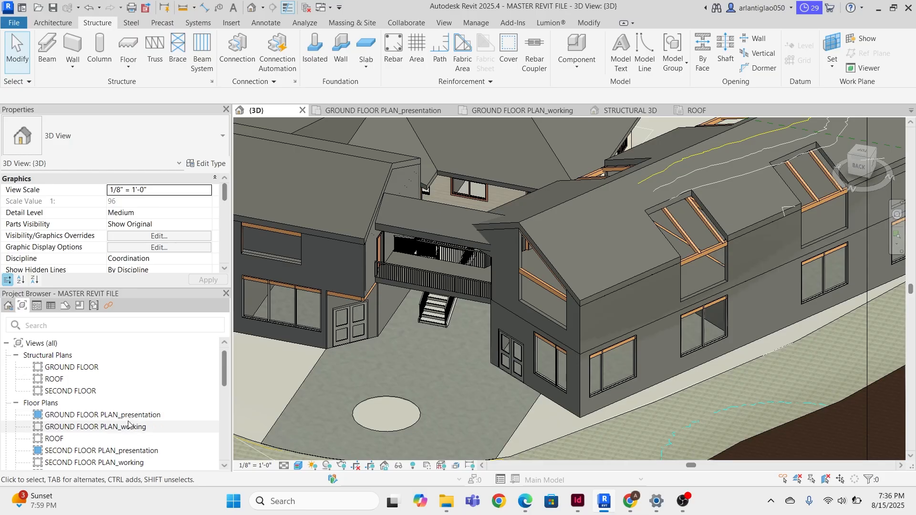
double_click(95, 427)
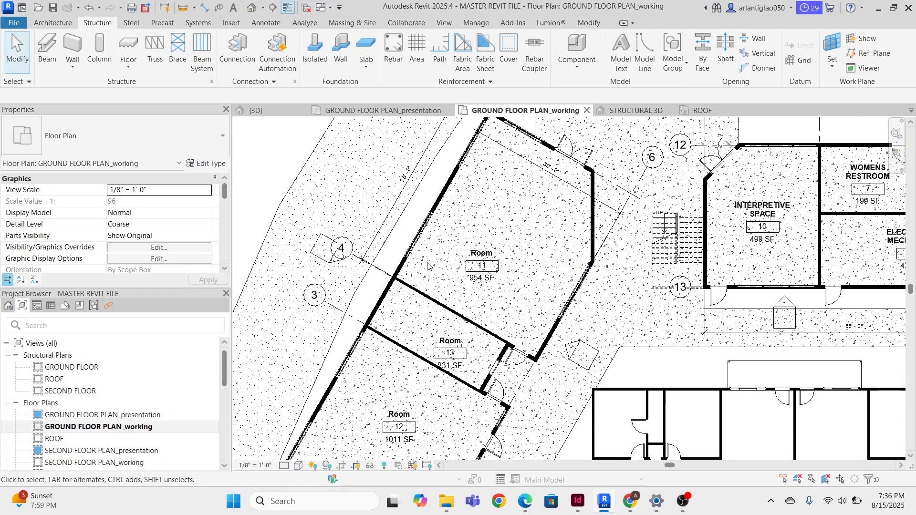
- Search the Autodesk family library for "sofa" and load the Sofa family
scroll(573, 276, up, 3)
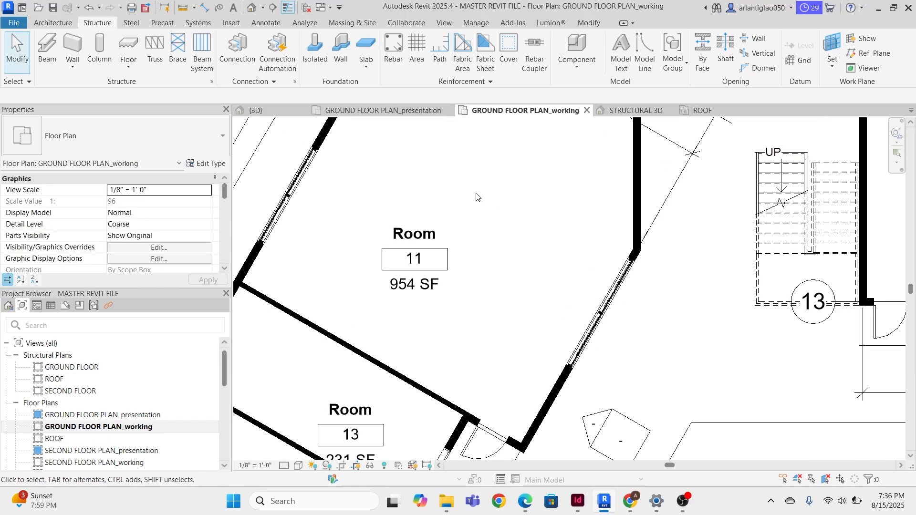
scroll(418, 282, down, 3)
scroll(683, 243, up, 1)
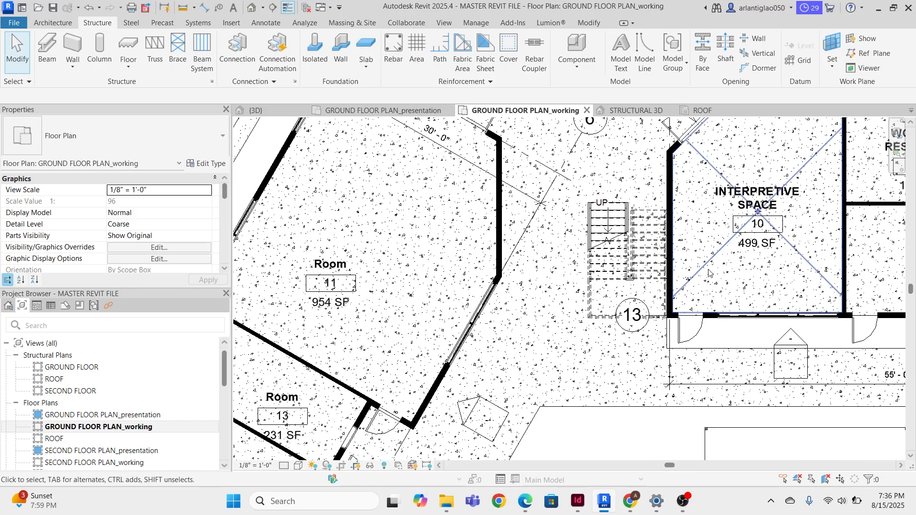
click(232, 24)
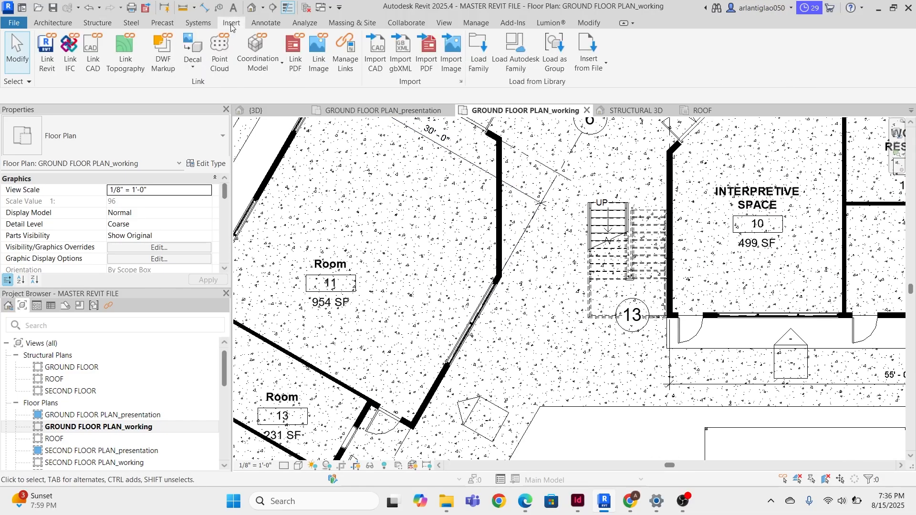
click(519, 52)
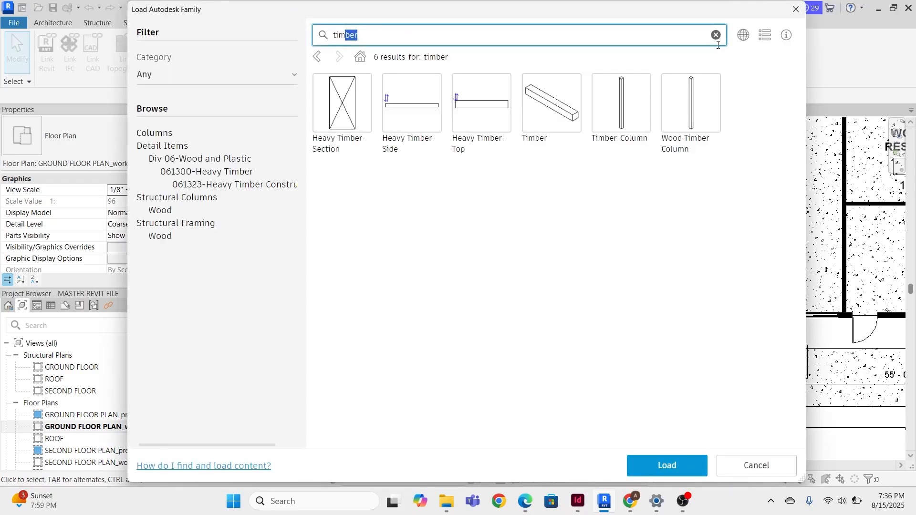
click(716, 36)
click(612, 39)
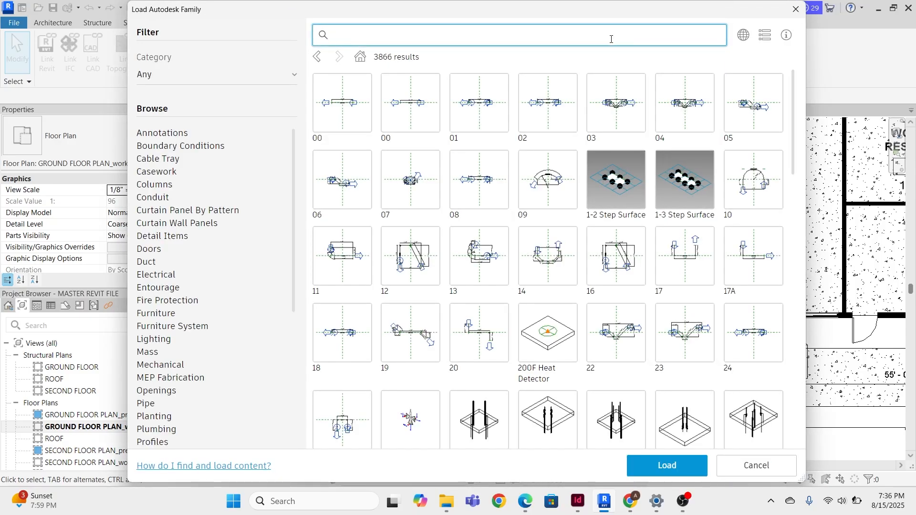
text(sofa)
key(Return)
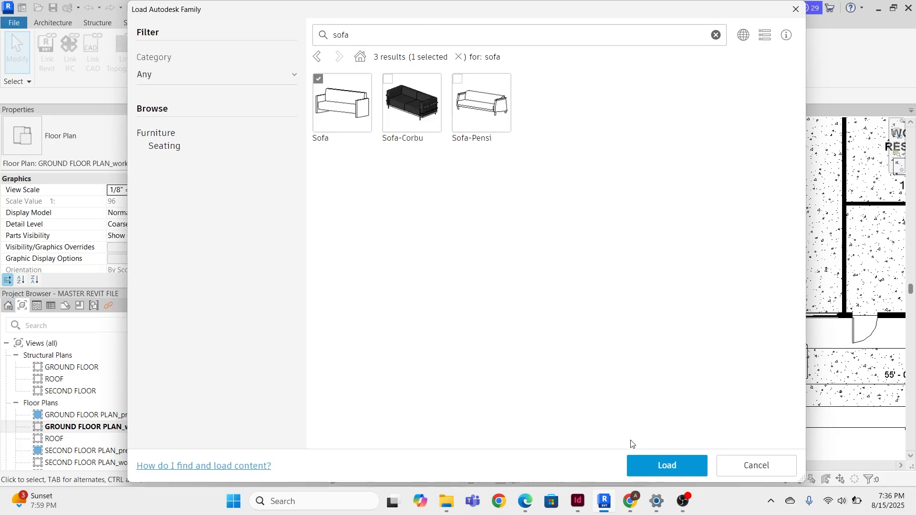
click(660, 465)
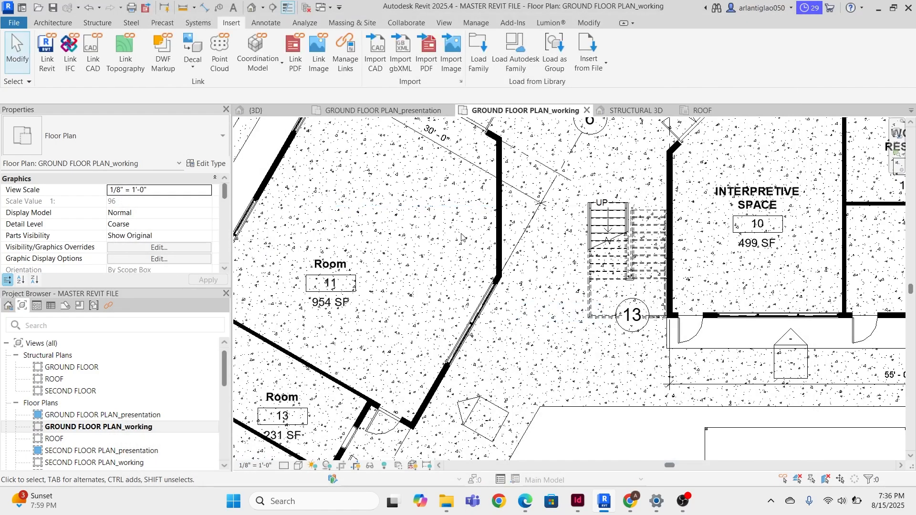
- Place two 72" sofas in the Interpretive Space, one near its upper wall and one near the lower window wall
scroll(434, 217, up, 2)
click(52, 22)
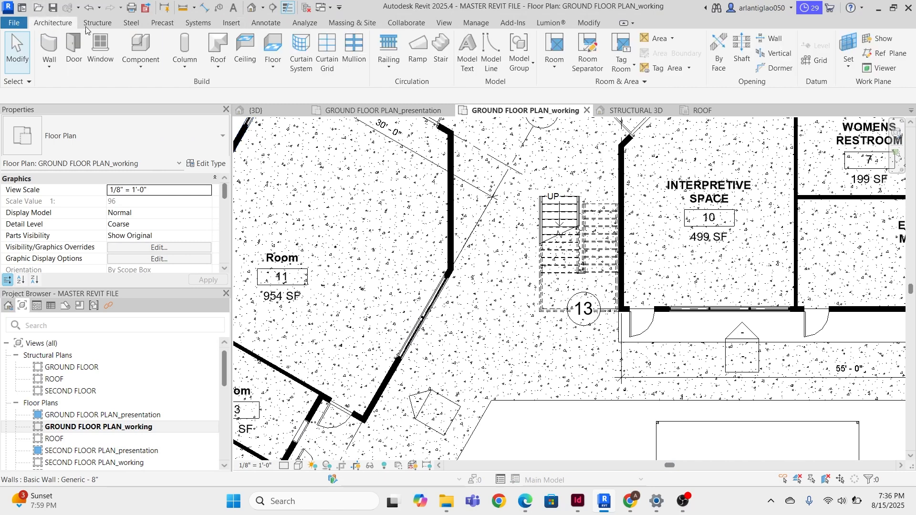
click(141, 47)
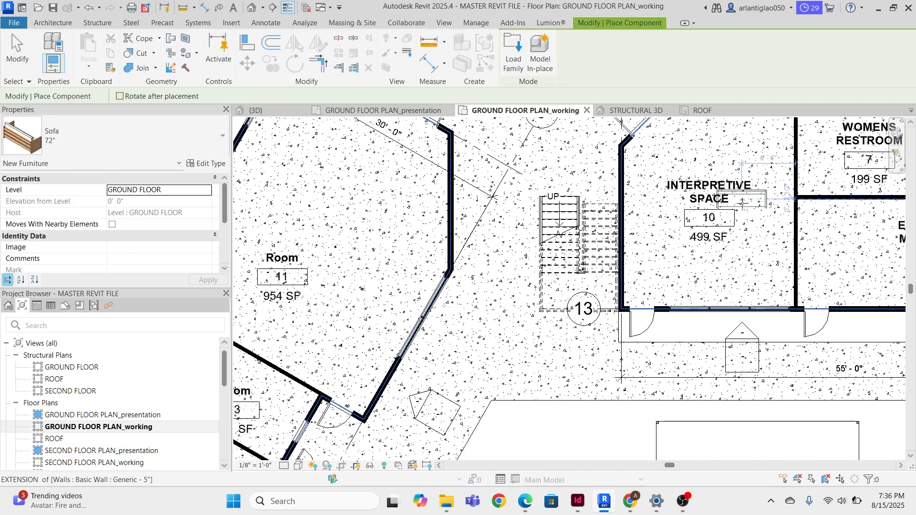
middle_drag(792, 155, 460, 171)
scroll(492, 189, up, 2)
scroll(470, 185, up, 1)
click(482, 169)
scroll(475, 217, down, 2)
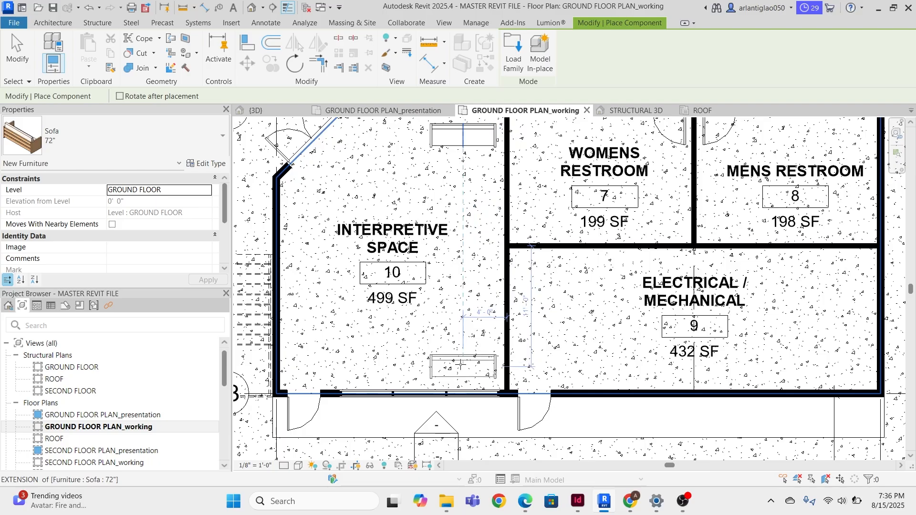
click(460, 364)
key(Escape)
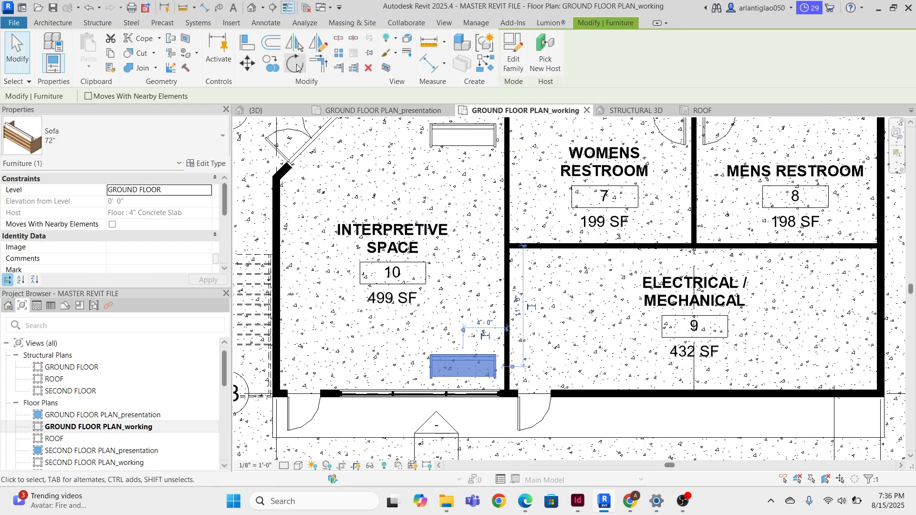
- Rotate the sofa by the lower window wall of the Interpretive Space so that it faces the other sofa
click(295, 64)
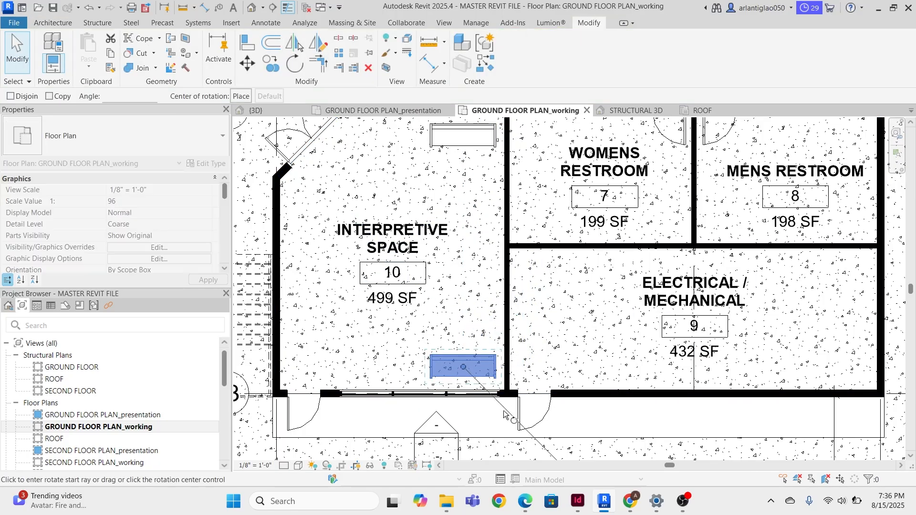
click(463, 274)
click(471, 289)
scroll(471, 290, down, 6)
scroll(392, 165, up, 1)
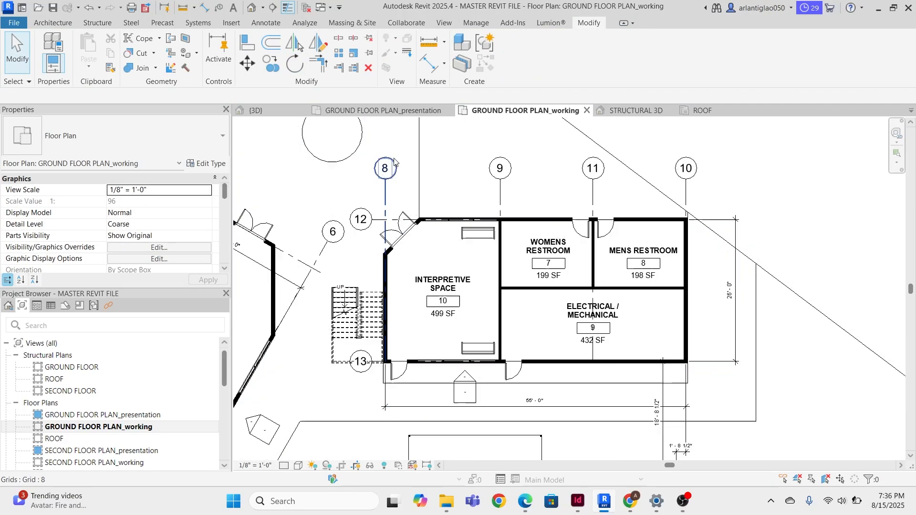
- Search the Autodesk family library for "desks" and load the Chair-Desk and Desk Student families
click(405, 23)
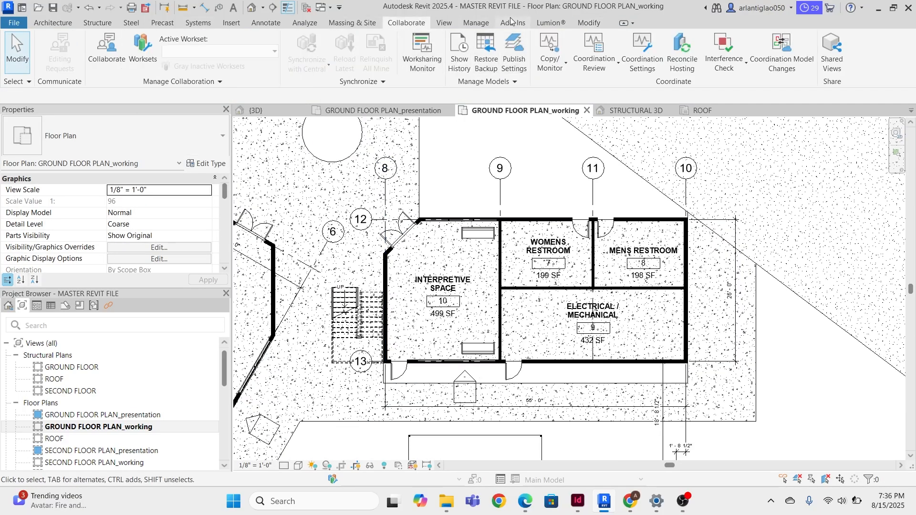
click(477, 23)
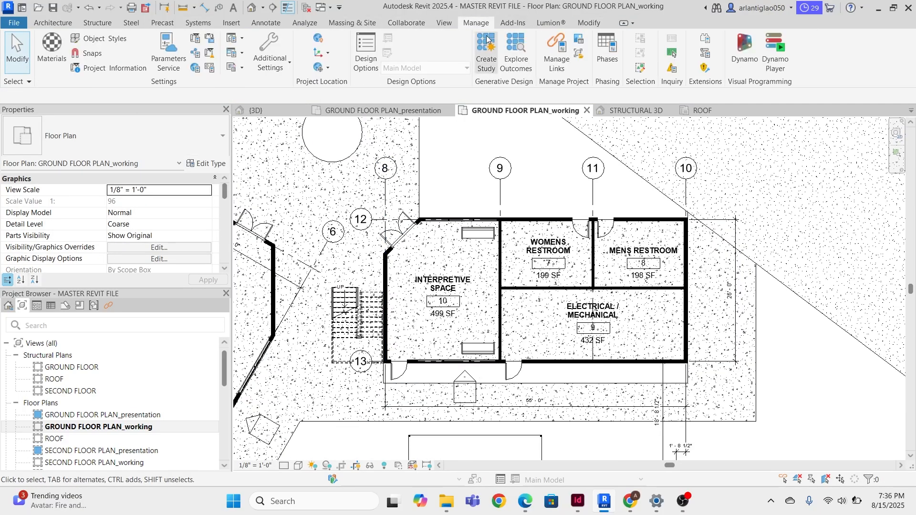
click(231, 23)
click(515, 52)
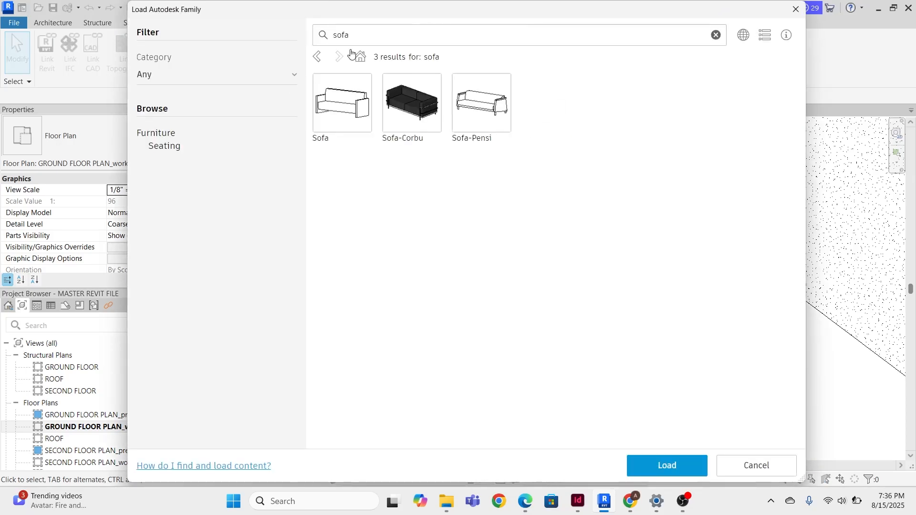
click(375, 33)
text(desks)
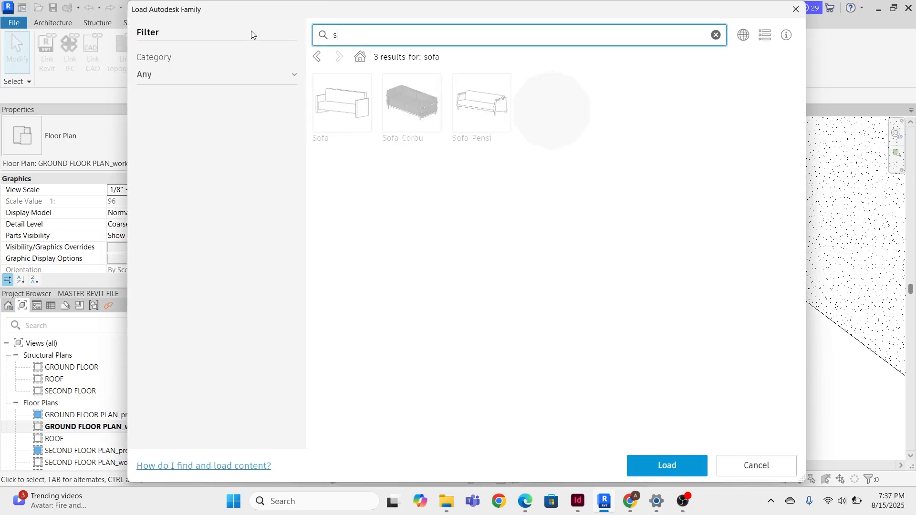
key(Return)
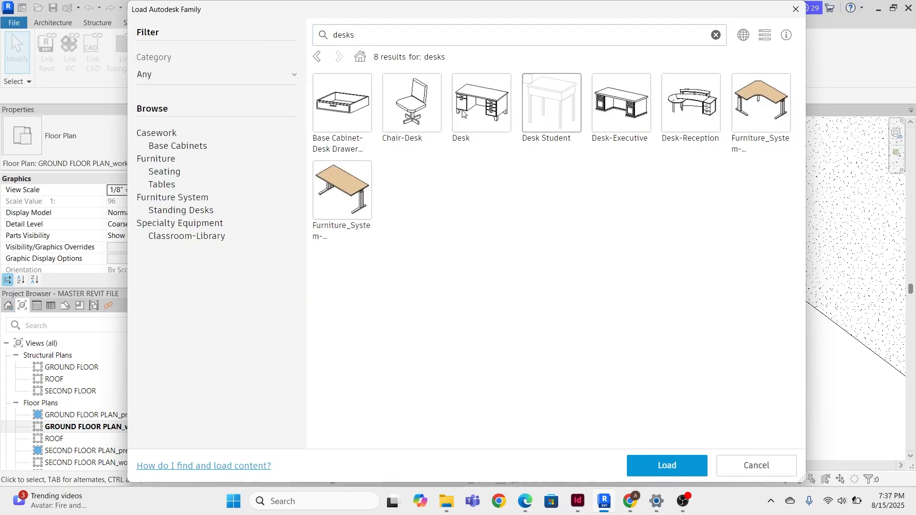
click(416, 115)
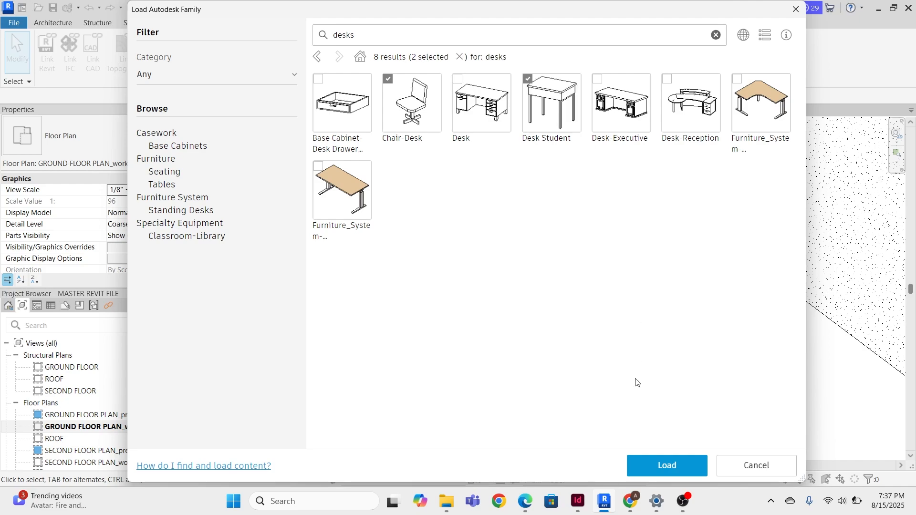
click(670, 466)
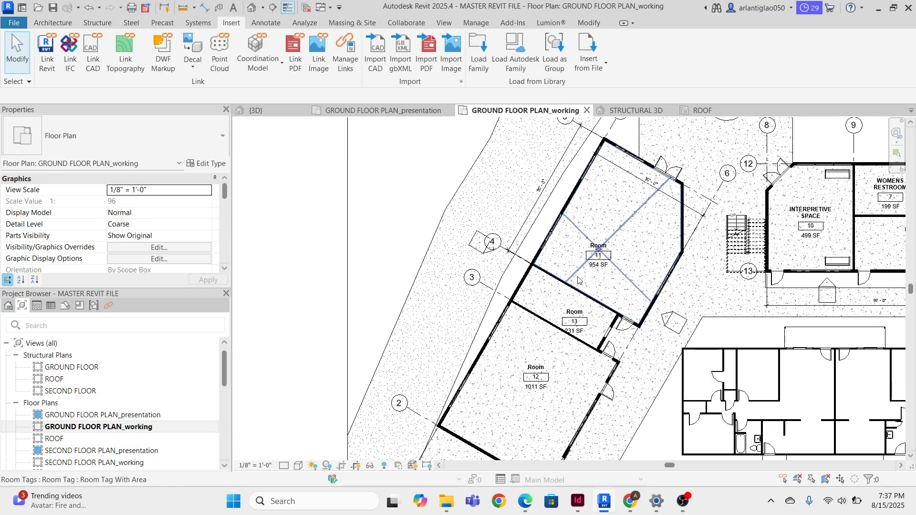
- Place a student desk in Room 12 near the angled exterior wall
scroll(539, 348, up, 2)
scroll(573, 369, down, 1)
middle_drag(573, 369, 514, 288)
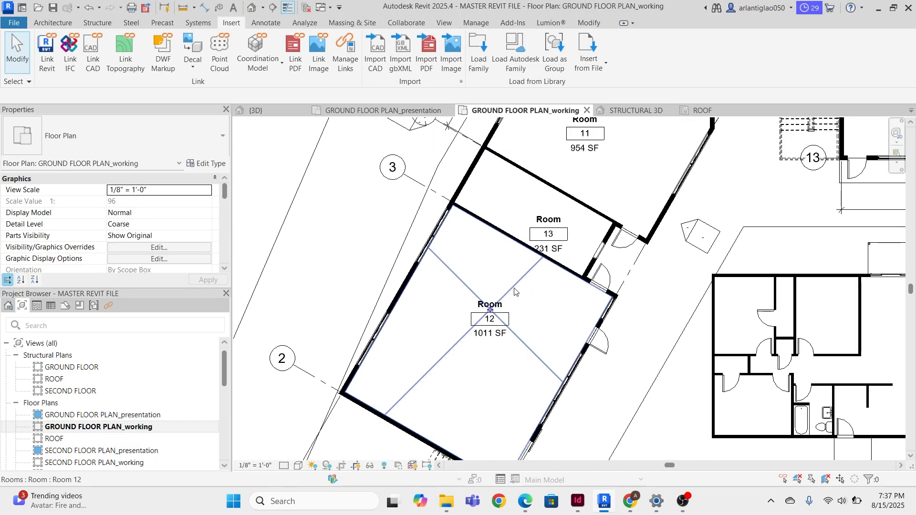
scroll(520, 301, up, 3)
scroll(531, 310, down, 2)
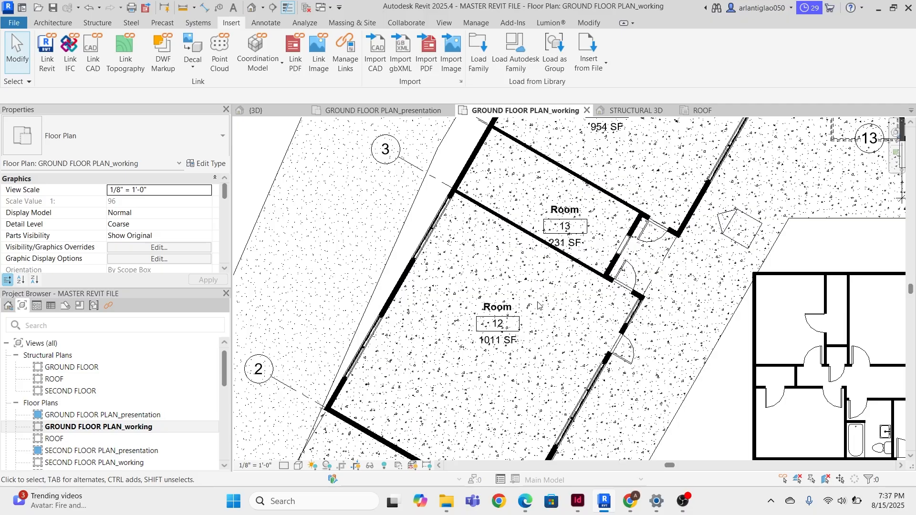
key(c)
key(m)
scroll(472, 280, up, 4)
click(407, 253)
- Place a Chair-Desk chair against the long edge of the student desk in Room 12
click(96, 136)
click(90, 167)
text(cha)
key(Return)
middle_drag(352, 214, 391, 195)
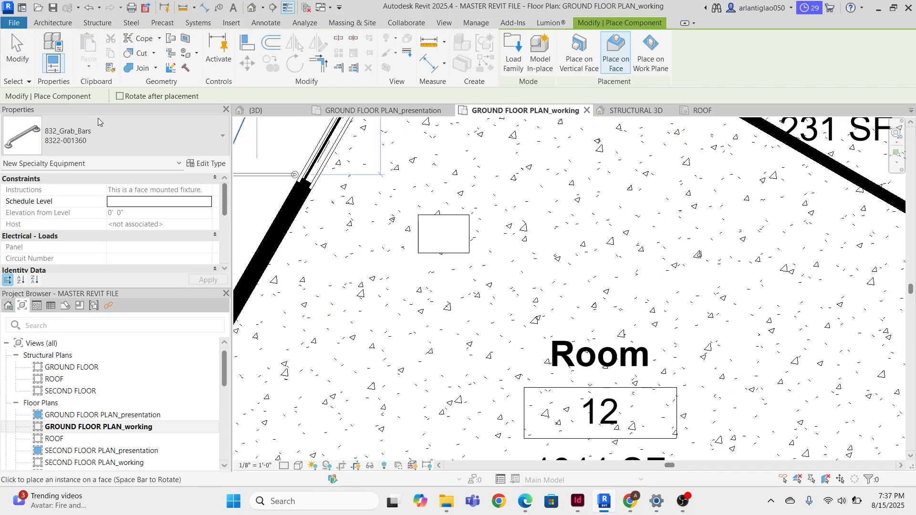
click(98, 134)
click(81, 210)
click(444, 220)
key(Escape)
key(Escape)
- Rotate the student desk and its chair together to follow the angle of Room 12's walls
scroll(445, 213, down, 3)
click(444, 213)
ctrl+click(444, 226)
key(r)
key(o)
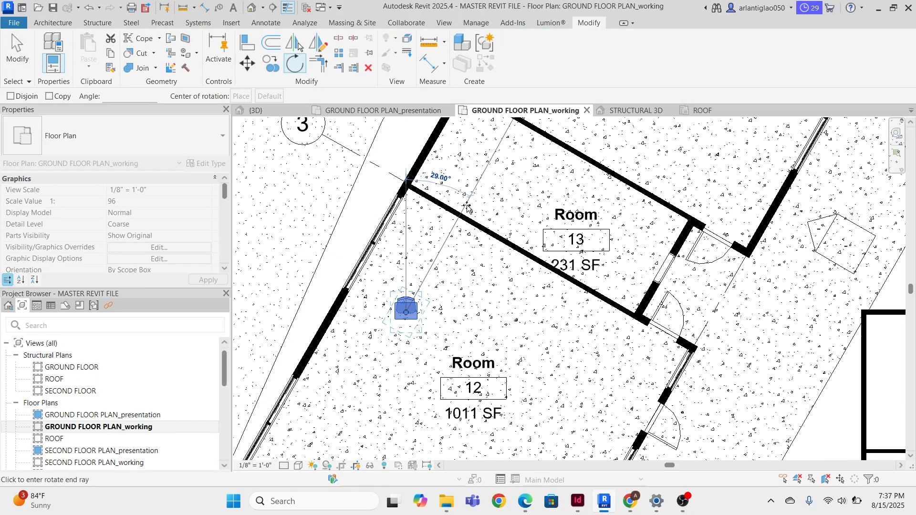
scroll(472, 216, up, 1)
key(Escape)
key(Escape)
scroll(310, 351, up, 3)
- Align the student desk in Room 12 with the angled exterior wall
key(a)
key(l)
click(425, 313)
click(353, 292)
key(a)
key(r)
click(479, 285)
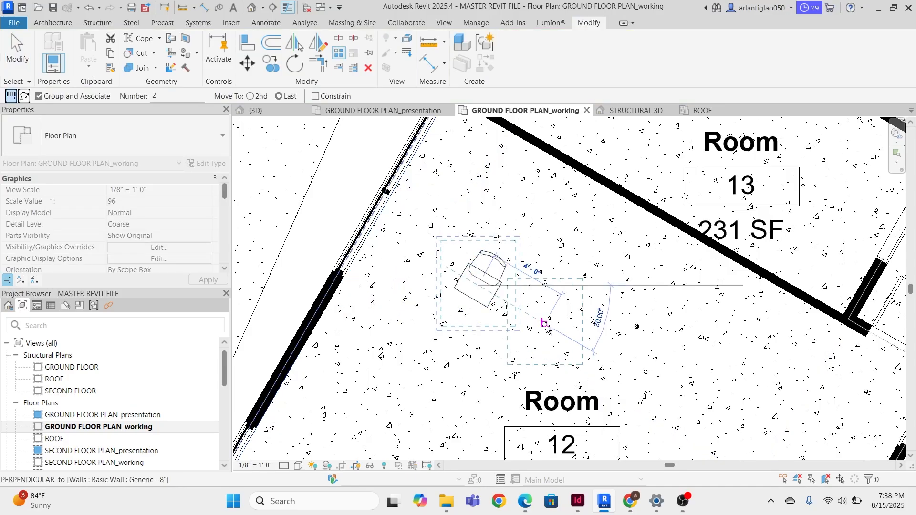
key(Escape)
click(485, 263)
ctrl+click(484, 261)
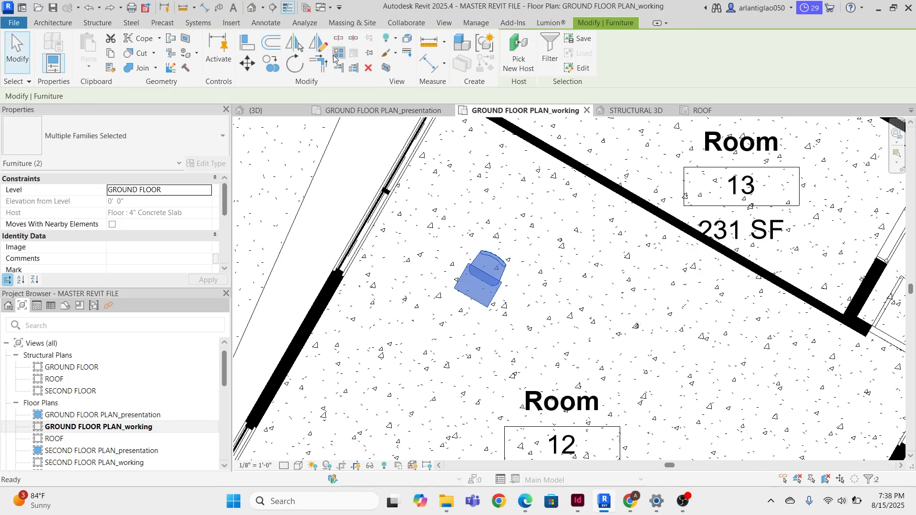
click(336, 54)
key(Escape)
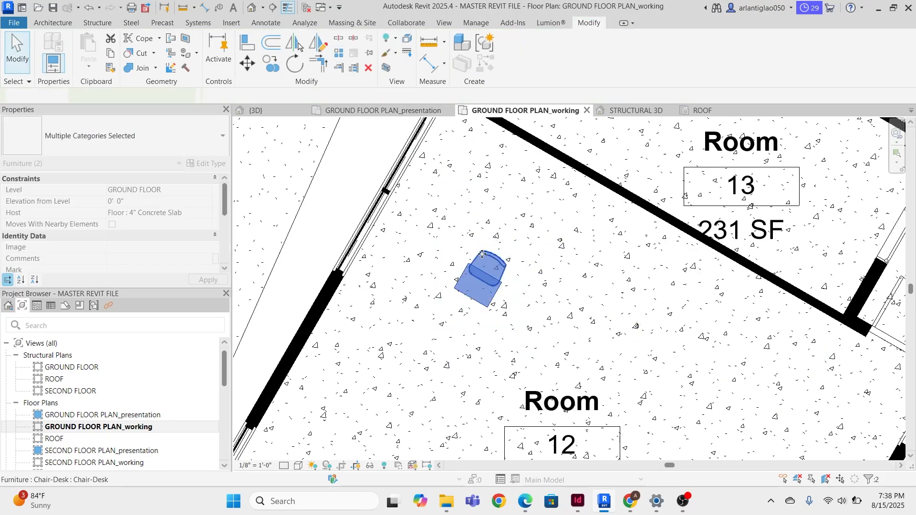
- Array the student desk with its chair into a row of six about 3'-5" apart, perpendicular to Room 12's angled exterior wall
scroll(601, 256, down, 3)
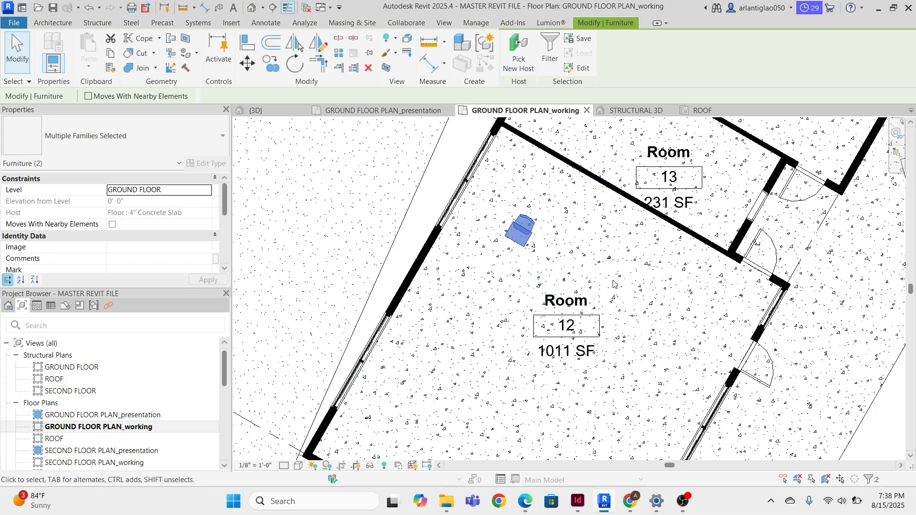
scroll(553, 231, up, 2)
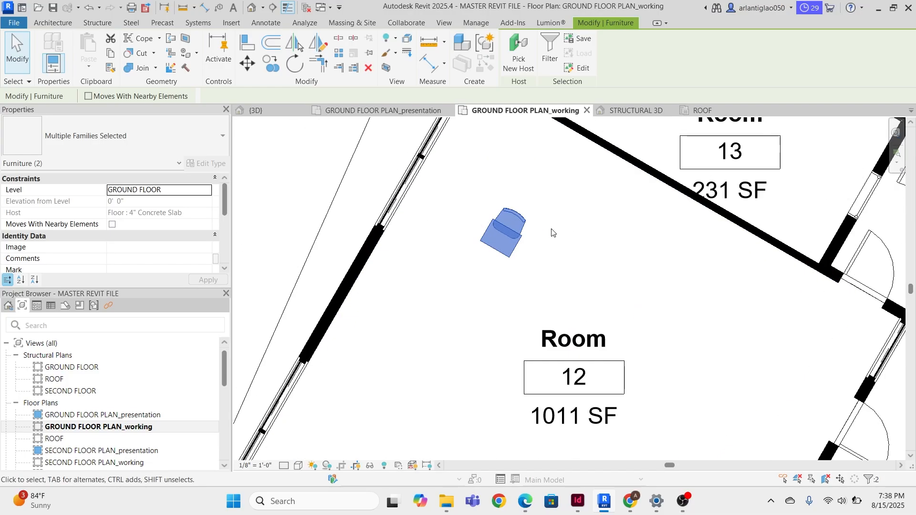
click(338, 53)
scroll(596, 308, up, 2)
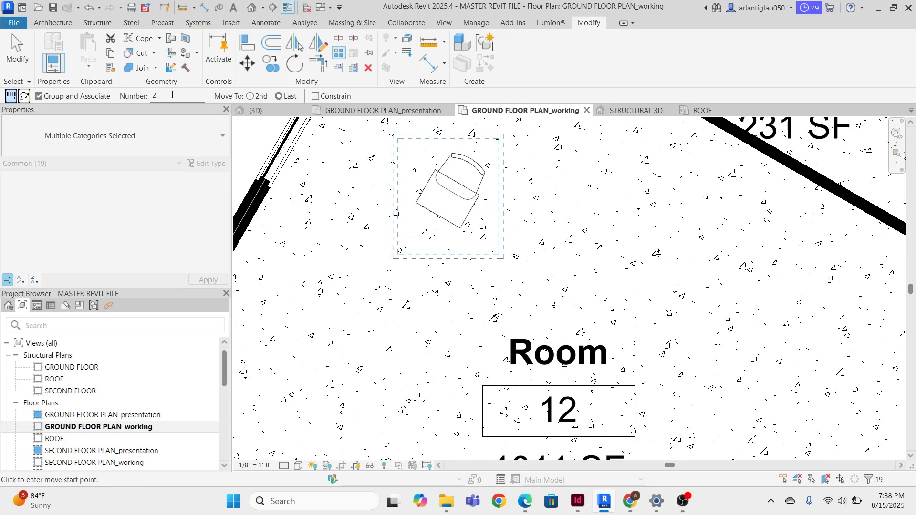
scroll(479, 217, down, 2)
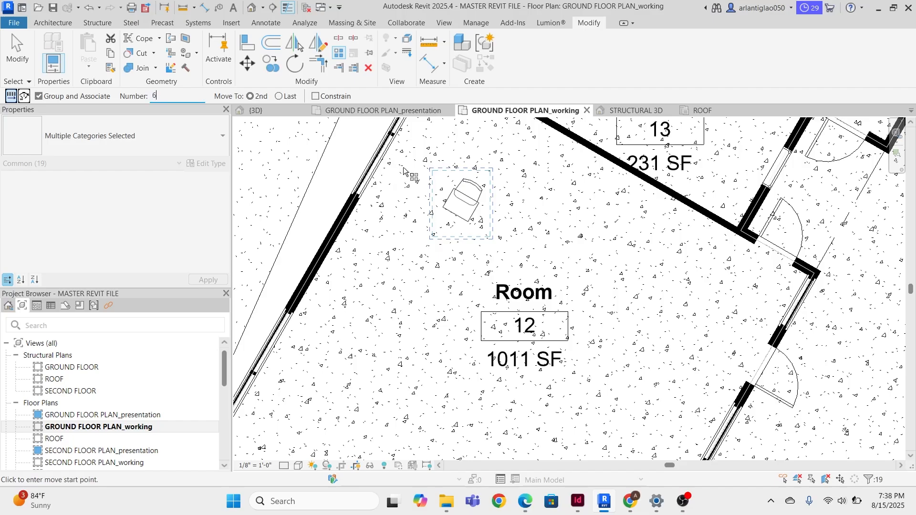
click(457, 206)
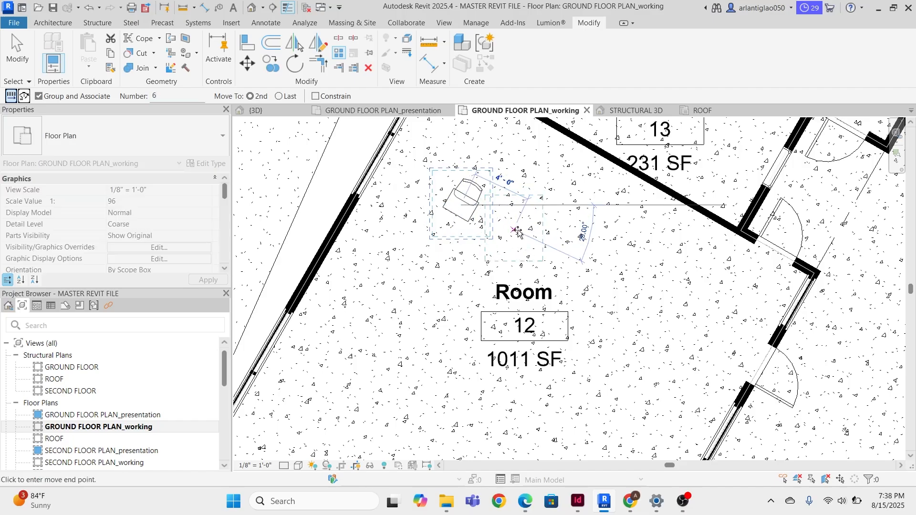
scroll(506, 232, up, 2)
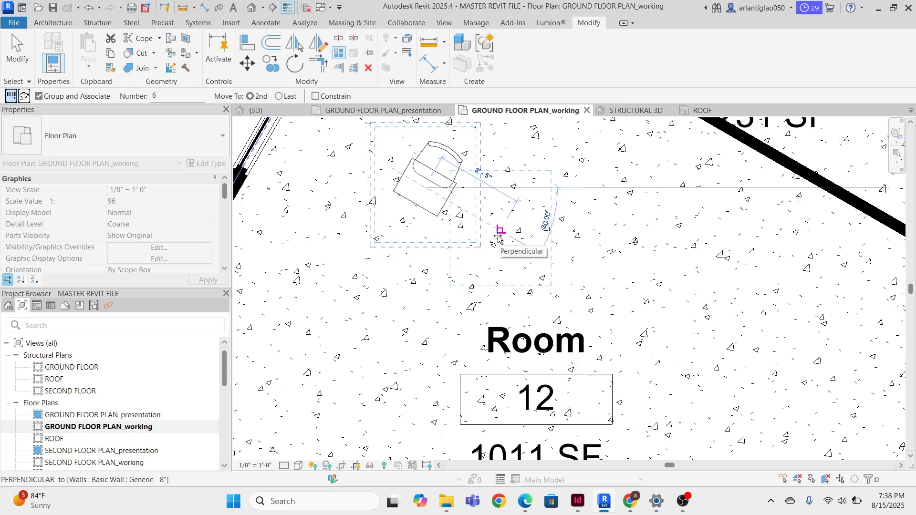
click(498, 234)
scroll(525, 248, down, 3)
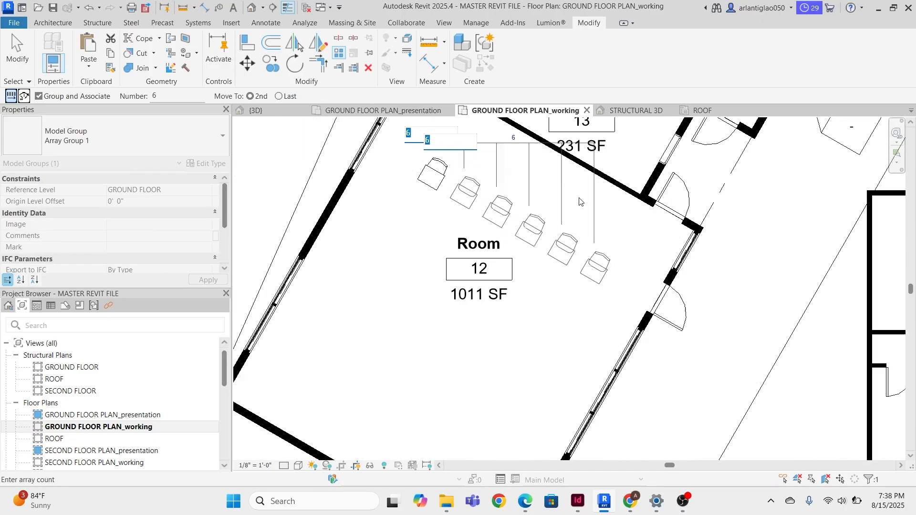
key(Return)
- Array the whole row of six desks once more, parallel to Room 12's angled exterior wall, to form a second row
click(452, 178)
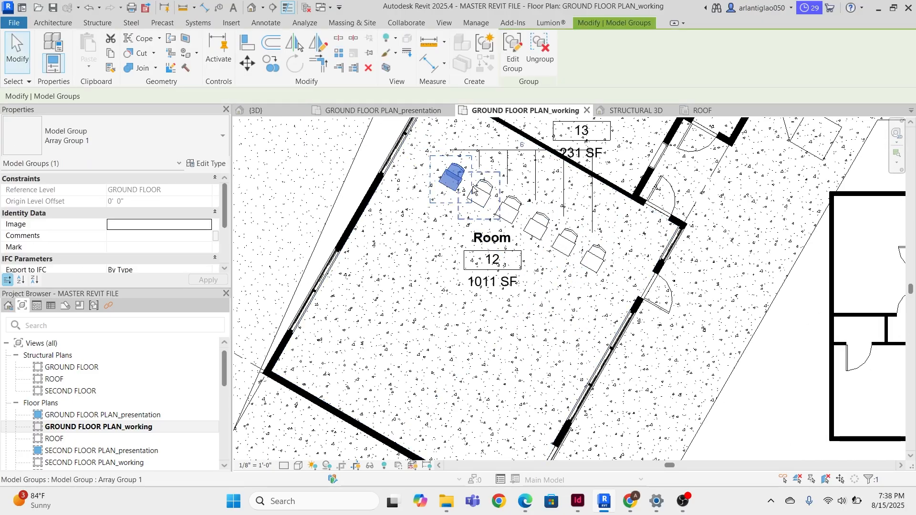
ctrl+click(597, 256)
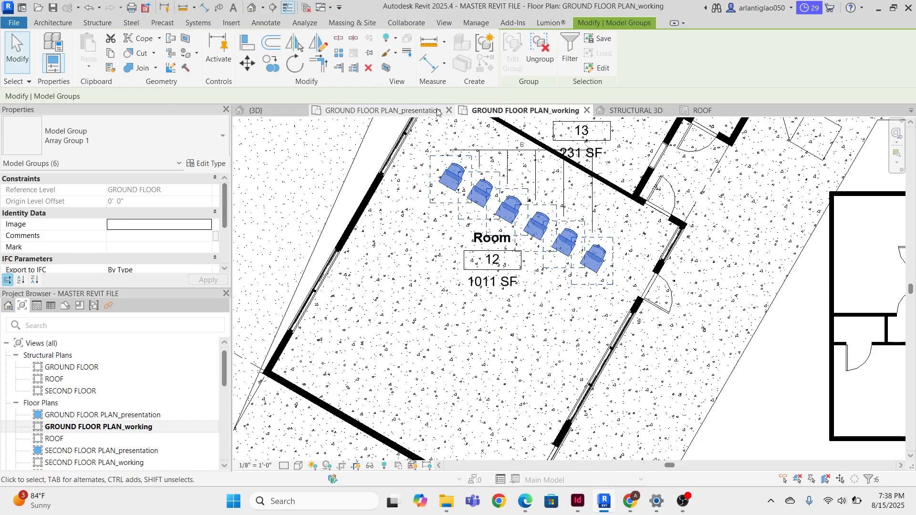
click(337, 54)
scroll(453, 186, up, 2)
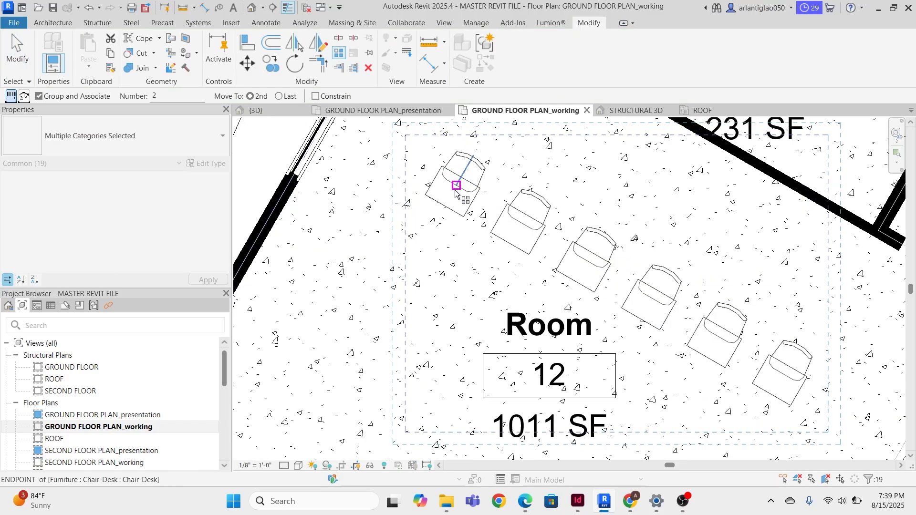
click(459, 188)
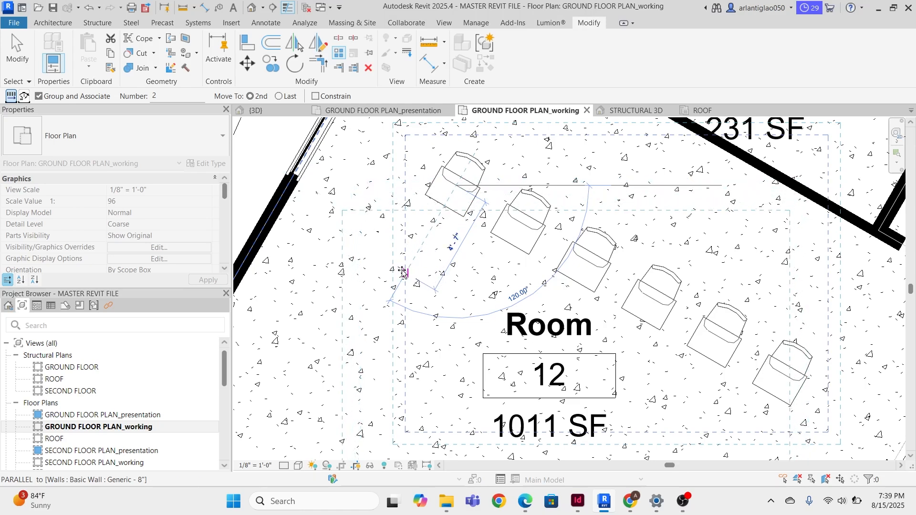
click(405, 270)
scroll(405, 270, down, 3)
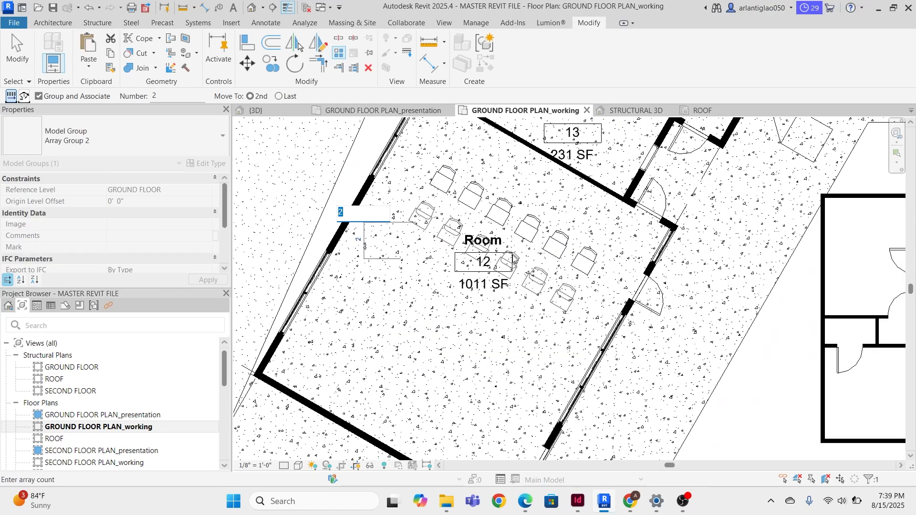
key(Return)
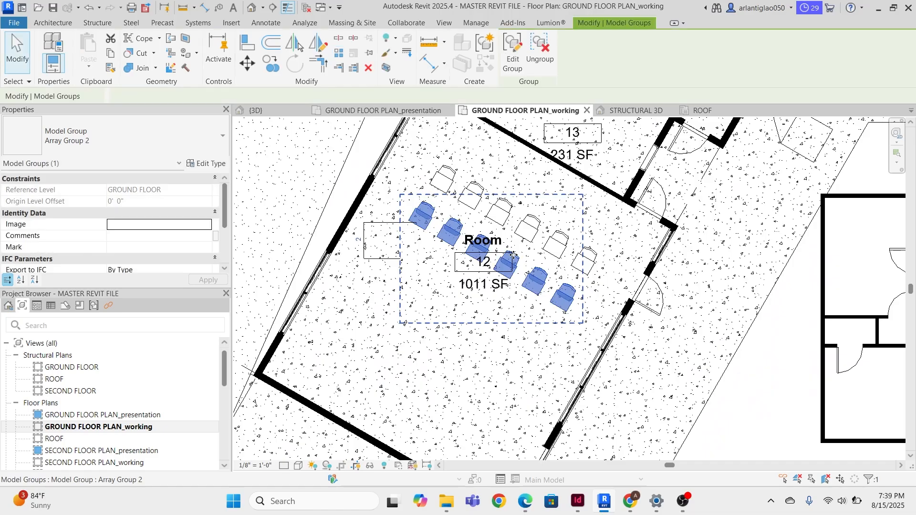
- Increase the array of desk rows in Room 12, trying 6 rows and settling on 5
key(Escape)
click(425, 228)
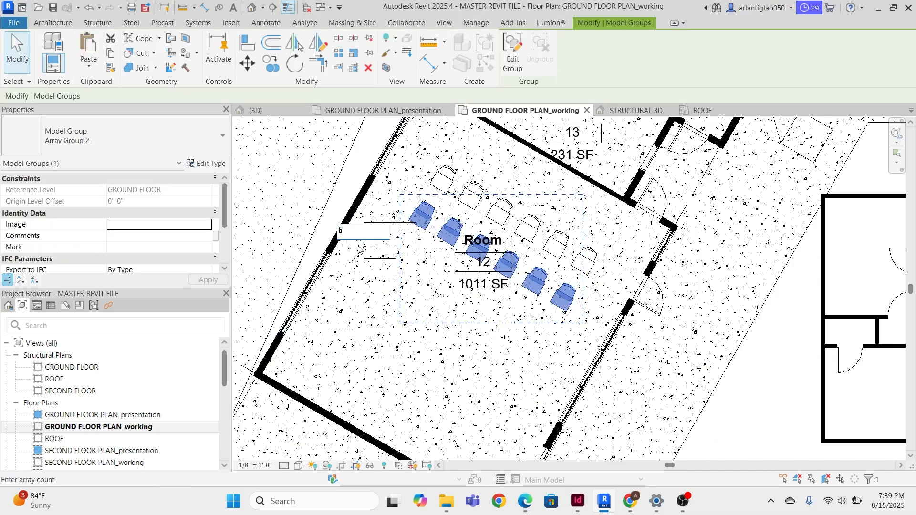
key(Return)
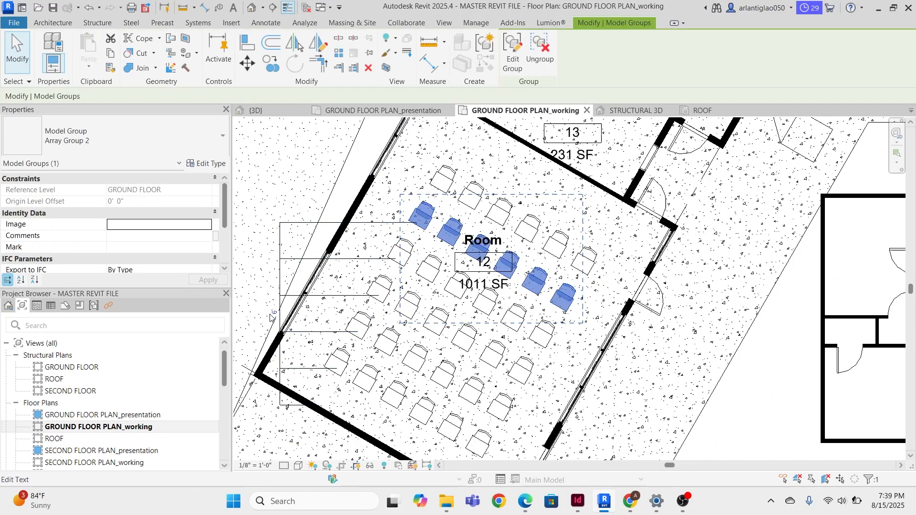
key(Return)
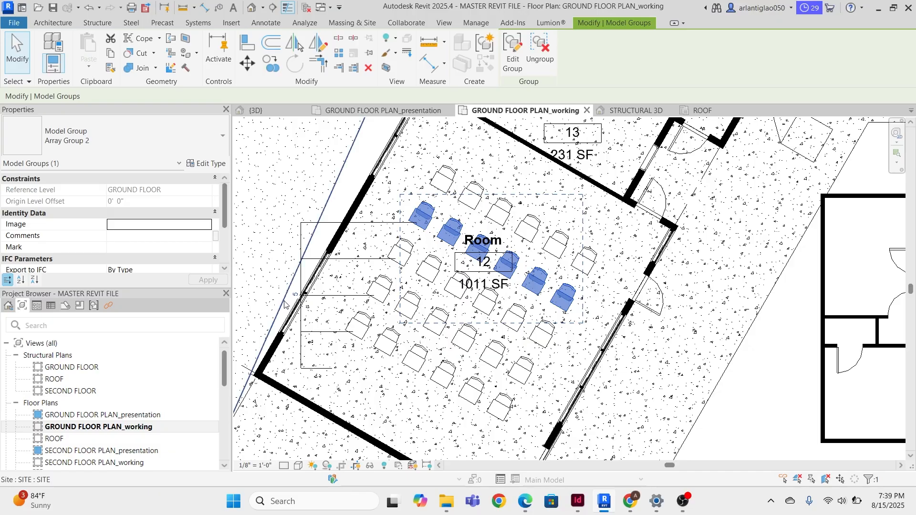
- Examine the desk layout in Room 12 against its walls, doors and neighbouring rooms on the ground floor
scroll(435, 266, down, 3)
click(585, 320)
middle_drag(585, 320, 515, 292)
scroll(515, 292, down, 3)
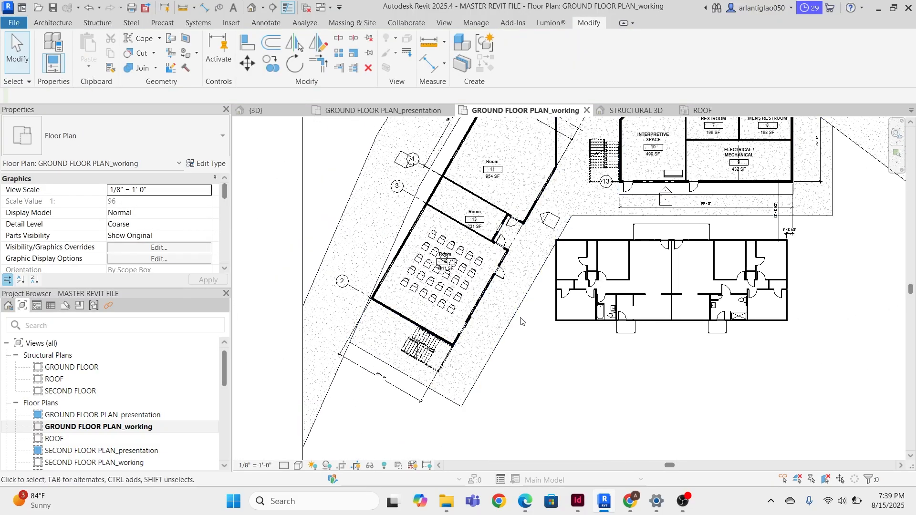
scroll(499, 315, up, 3)
scroll(399, 213, up, 2)
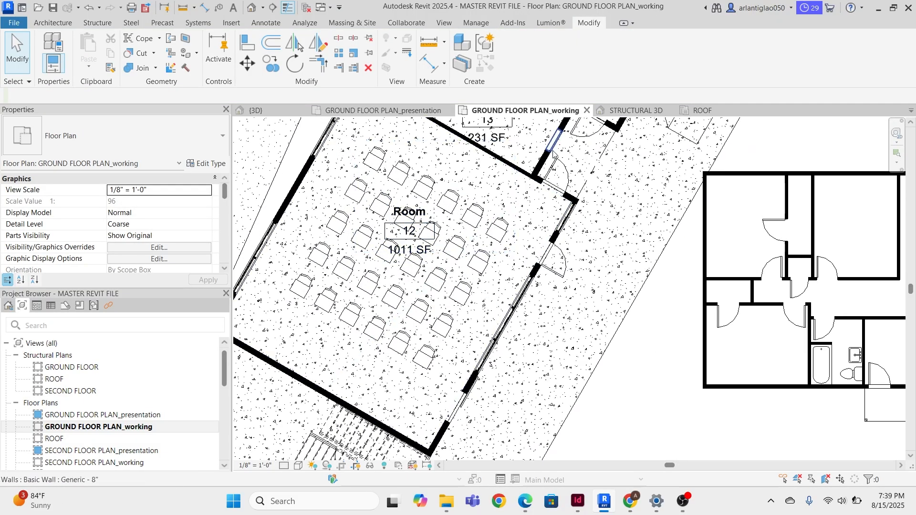
scroll(471, 263, down, 5)
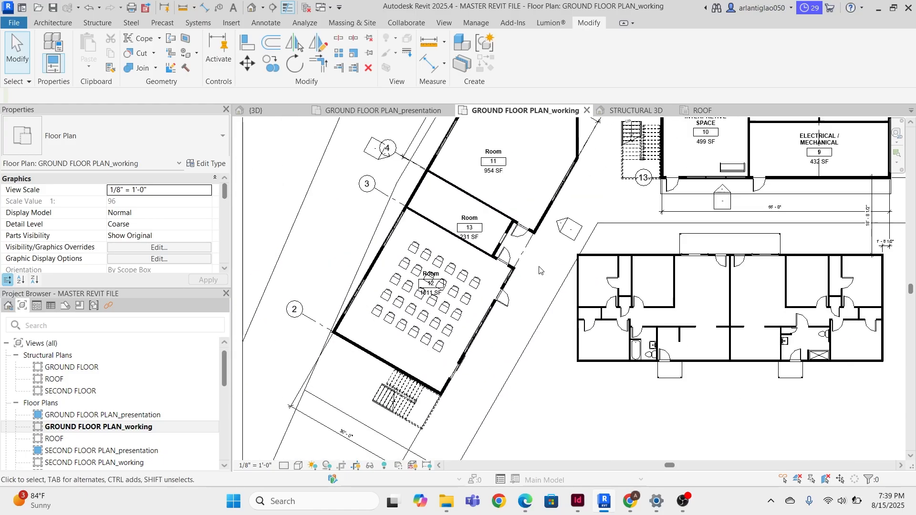
scroll(484, 189, up, 2)
scroll(483, 189, up, 2)
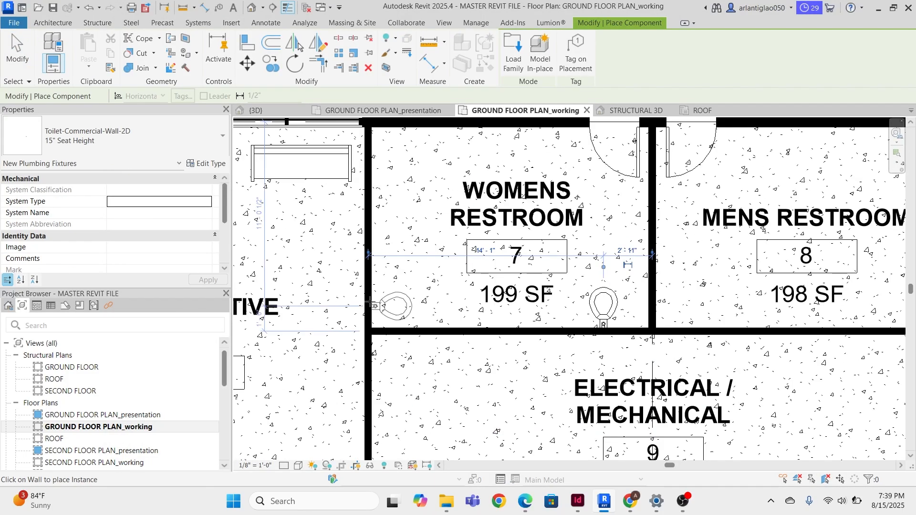
- Stop placing toilets and delete the one on the Womens Restroom wall shared with the Electrical / Mechanical room
key(Escape)
key(Escape)
click(603, 307)
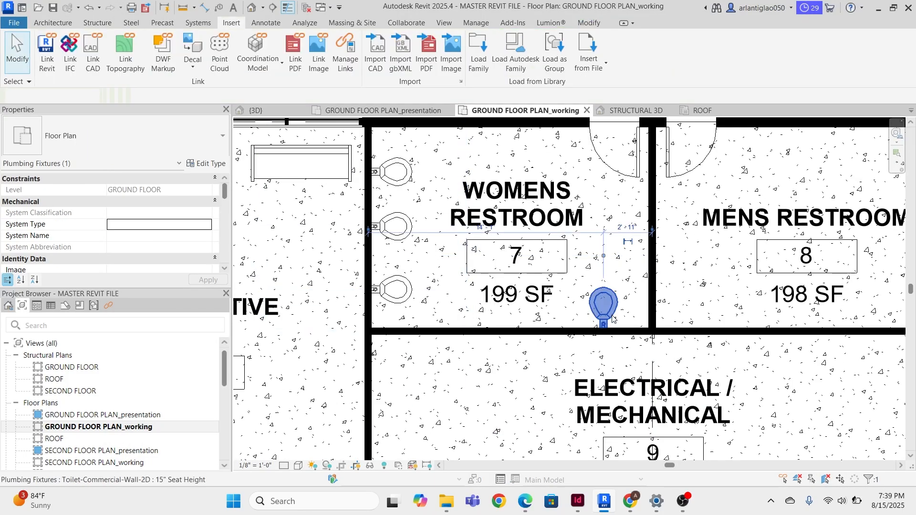
scroll(482, 239, down, 1)
click(429, 296)
key(Delete)
key(c)
key(m)
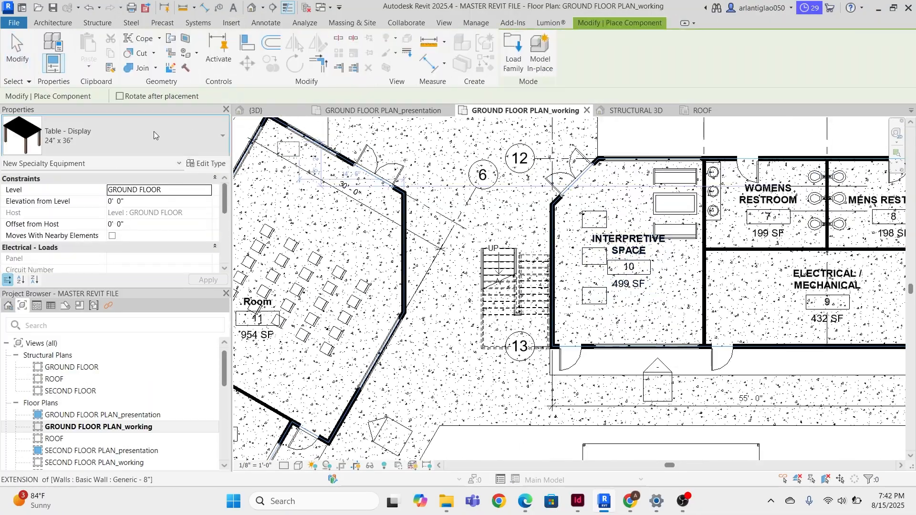
click(232, 25)
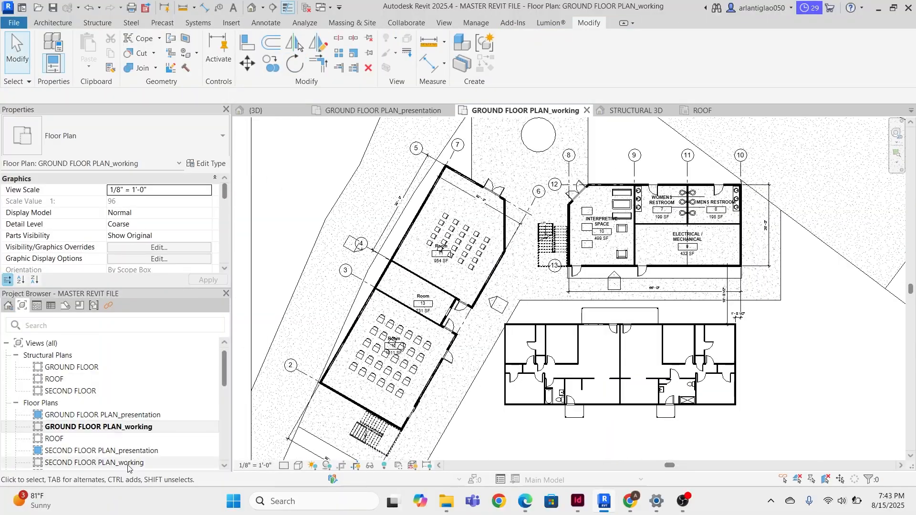
- Open the SECOND FLOOR PLAN_working view and search the component types for "sofa"
double_click(128, 463)
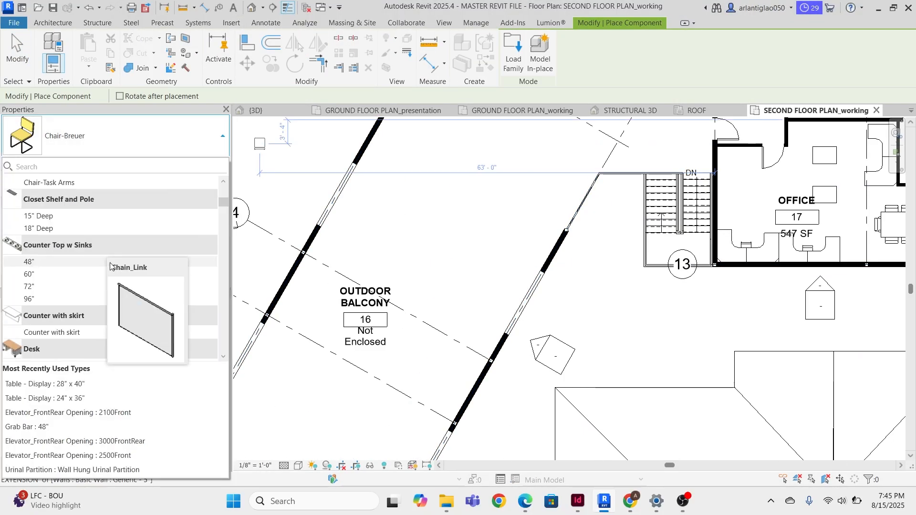
text(sofa)
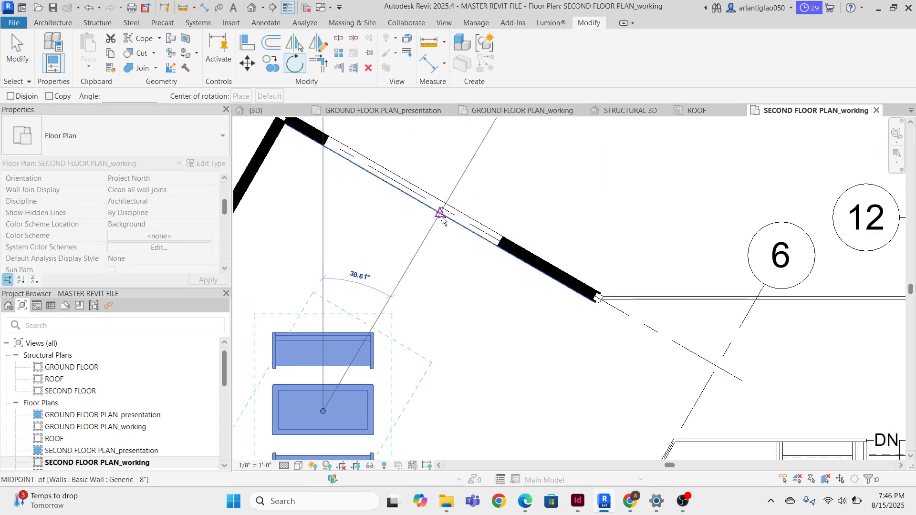
- Rotate the two sofas and coffee table about 30° to follow the angled walls of the Outdoor Balcony
scroll(442, 219, down, 3)
click(463, 178)
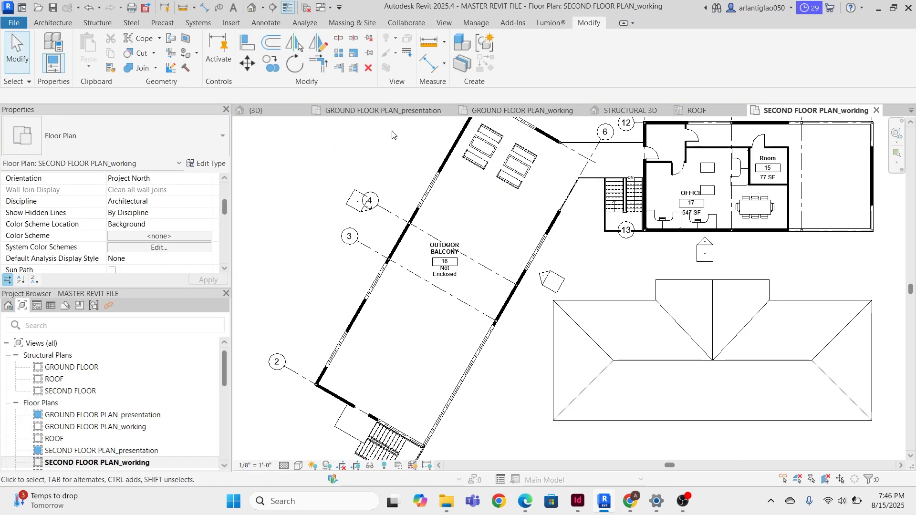
click(230, 23)
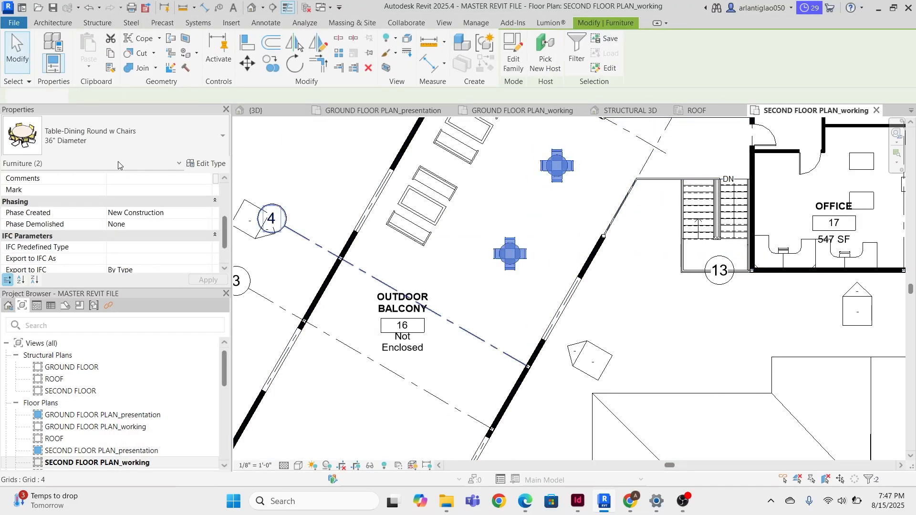
- Change both round dining tables on the Outdoor Balcony to the 60" Diameter type and copy one beside the room tag
click(120, 137)
click(67, 224)
middle_drag(510, 310, 544, 269)
ctrl+drag(544, 213, 414, 266)
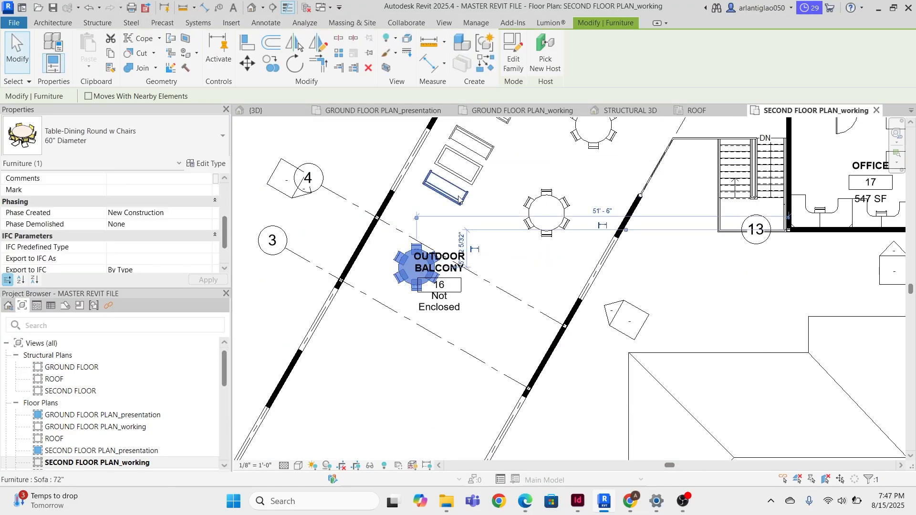
- Copy a 72" sofa across the Outdoor Balcony and rotate it parallel to the opposite long wall
ctrl+drag(445, 202, 523, 319)
key(r)
key(o)
click(710, 333)
scroll(497, 314, down, 3)
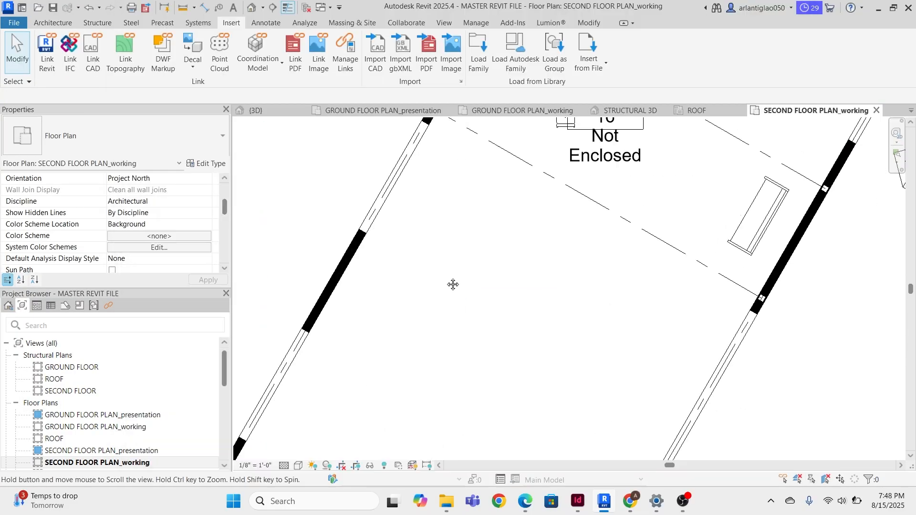
- Start a wall and duplicate a basic wall type under the name "Planter wall"
middle_drag(453, 284, 441, 282)
click(527, 268)
scroll(460, 253, down, 3)
key(w)
key(a)
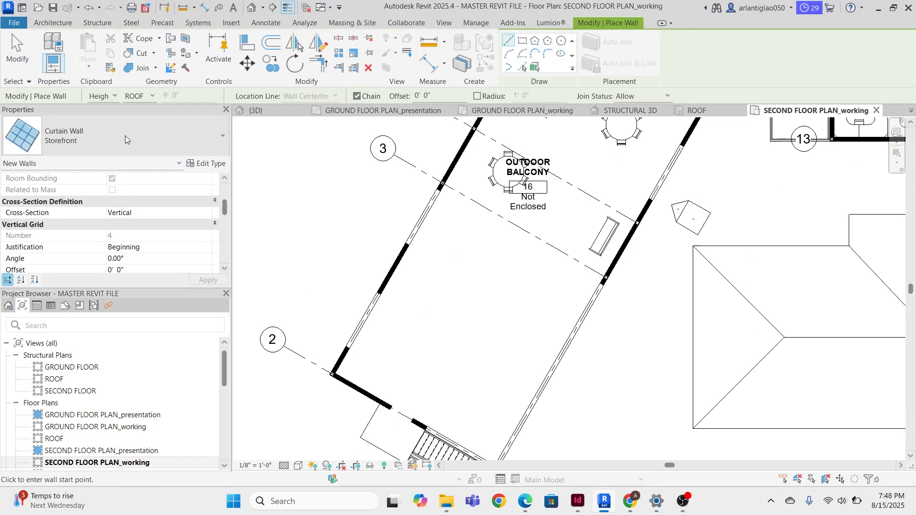
click(127, 139)
click(108, 203)
click(206, 163)
click(685, 53)
text(Planter wall)
click(572, 362)
- Draw a Planter wall about 6'-6" long square to the balcony's long exterior wall, with a 2' unconnected height, and position it near that wall
click(450, 240)
click(512, 275)
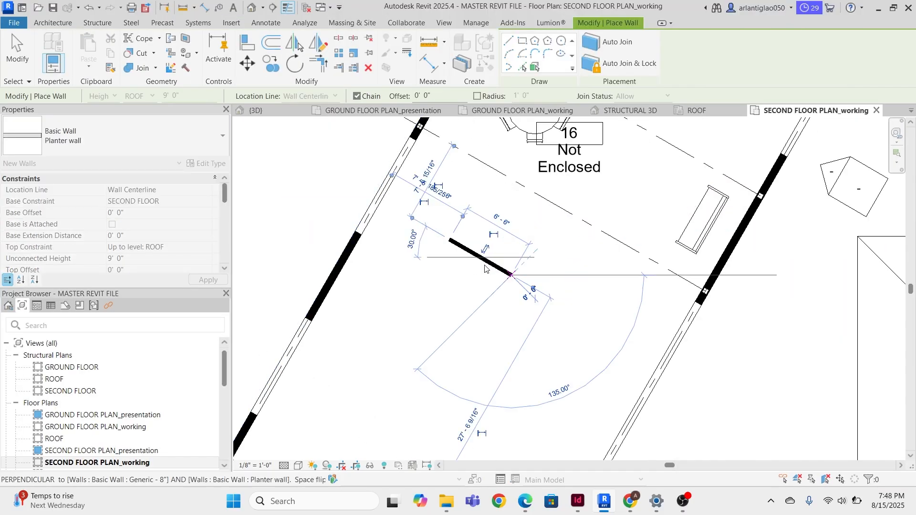
click(482, 258)
click(180, 258)
text(2)
drag(496, 268, 438, 279)
- Close the rectangular planter with three more Planter walls and match their type properties to the first wall
key(w)
key(a)
click(392, 252)
click(343, 336)
click(405, 370)
click(451, 291)
key(m)
key(a)
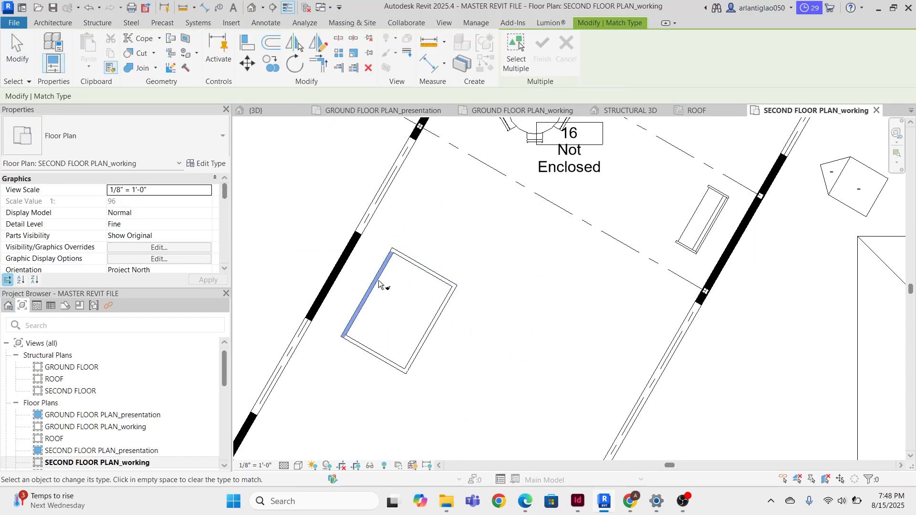
- Copy the planter twice within the grid 2 end of the Outdoor Balcony and stretch the copies into differently sized rectangles
ctrl+drag(444, 175, 520, 220)
ctrl+drag(520, 219, 470, 307)
drag(431, 368, 444, 346)
drag(481, 337, 515, 356)
drag(520, 215, 544, 171)
scroll(424, 353, down, 3)
click(754, 285)
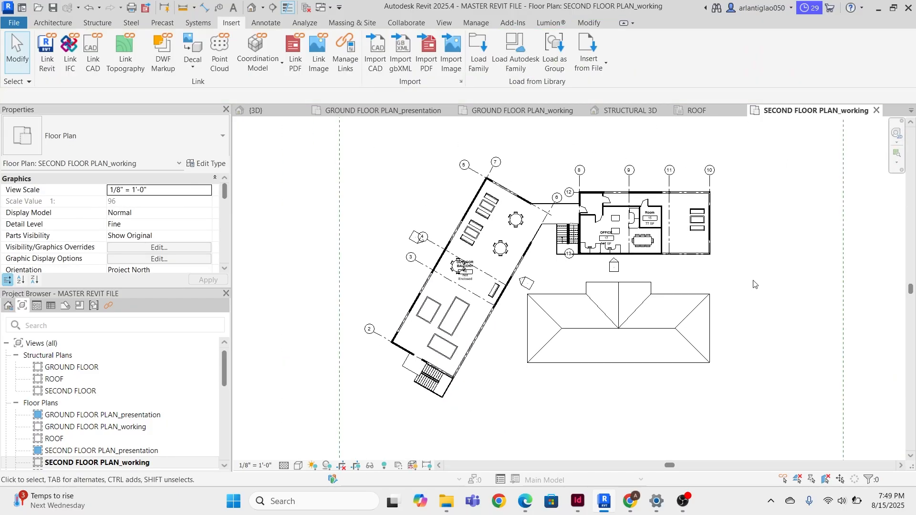
- Review the ground and second floor working plans, and examine the building's exterior walls and upper-floor openings in the 3D view
scroll(679, 252, up, 1)
scroll(567, 292, down, 2)
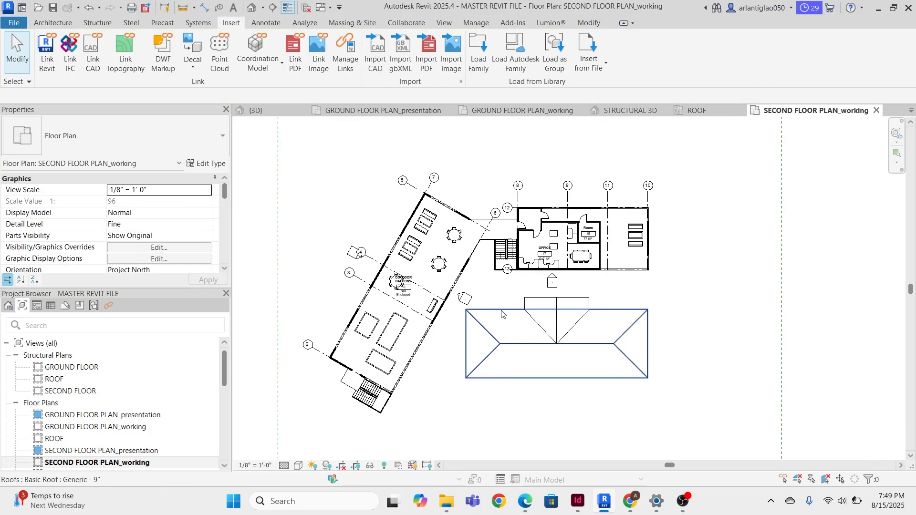
click(543, 113)
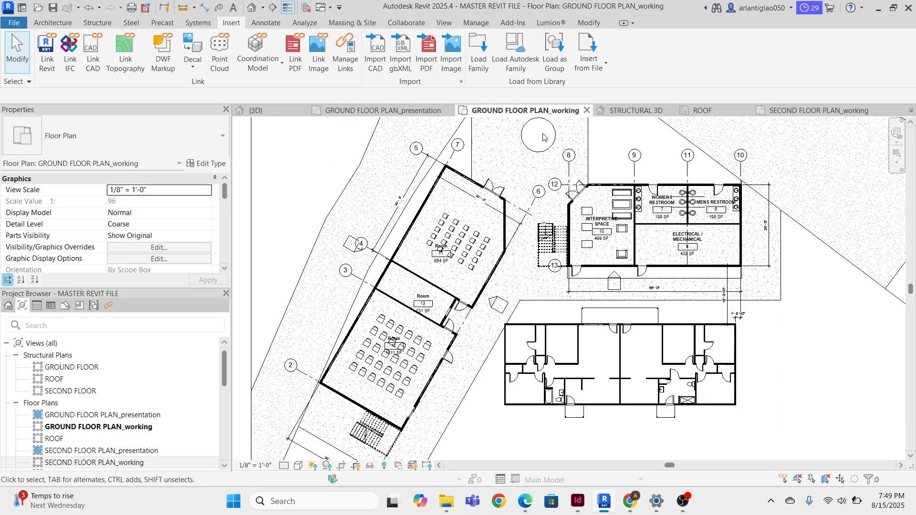
click(776, 112)
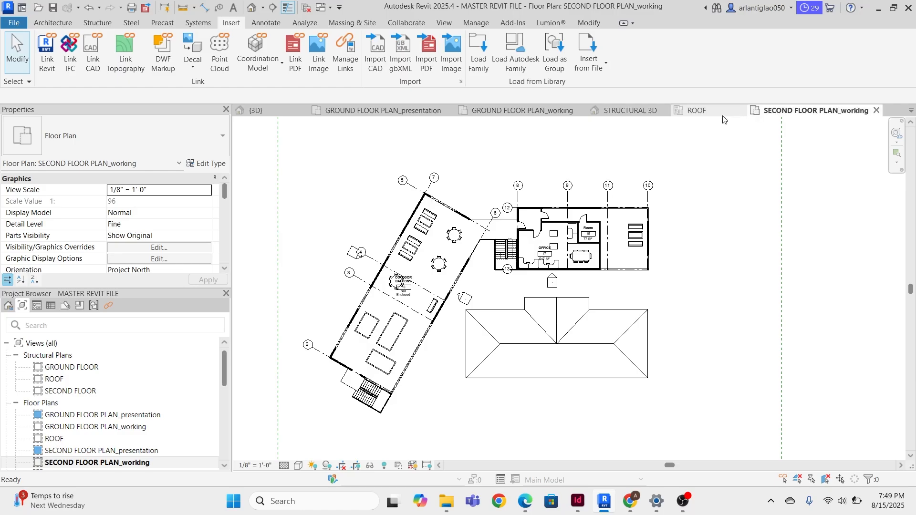
click(307, 111)
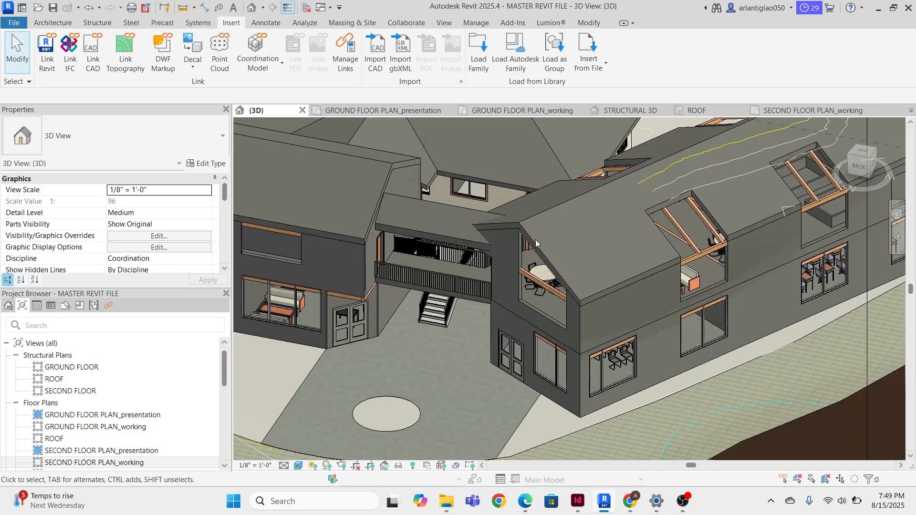
mouse_move(679, 333)
shift+middle_down()
mouse_move(580, 293)
mouse_move(774, 260)
mouse_move(705, 292)
mouse_move(663, 388)
mouse_move(674, 324)
shift+middle_up()
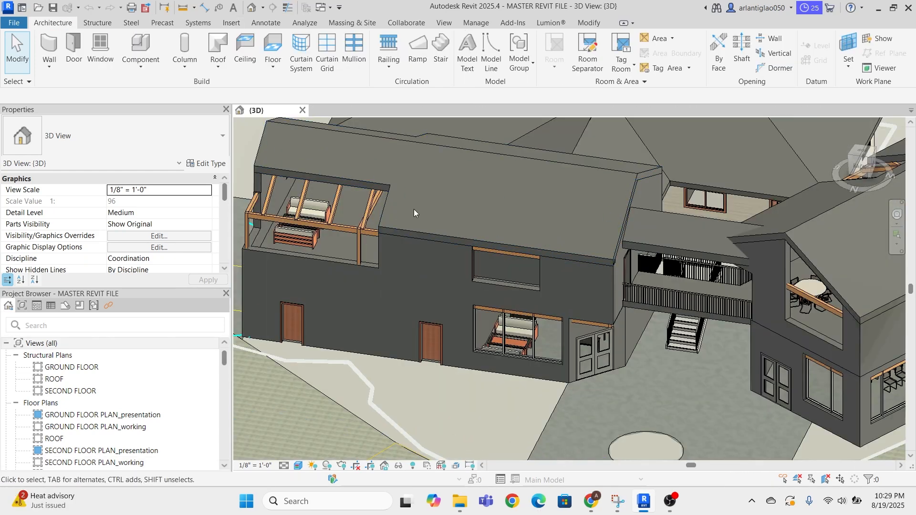
shift+middle_drag(371, 247, 416, 237)
scroll(330, 282, up, 2)
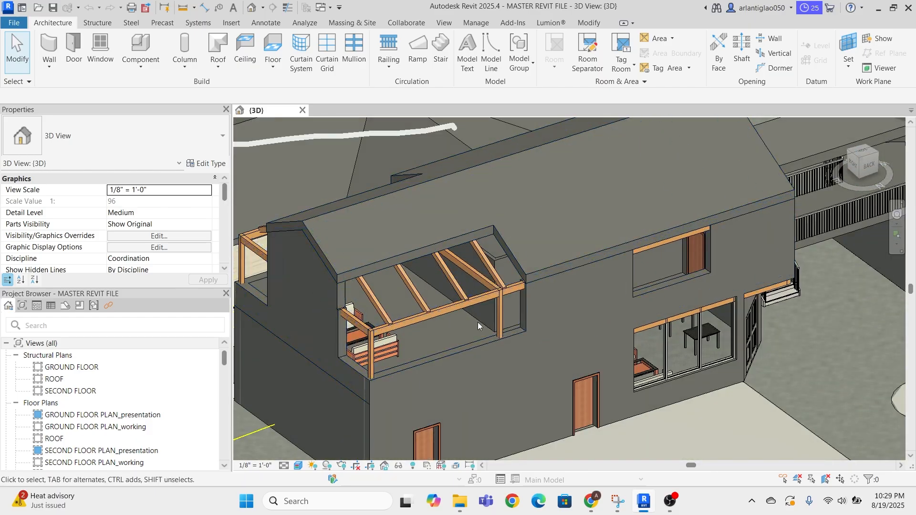
scroll(478, 325, down, 4)
scroll(482, 328, up, 3)
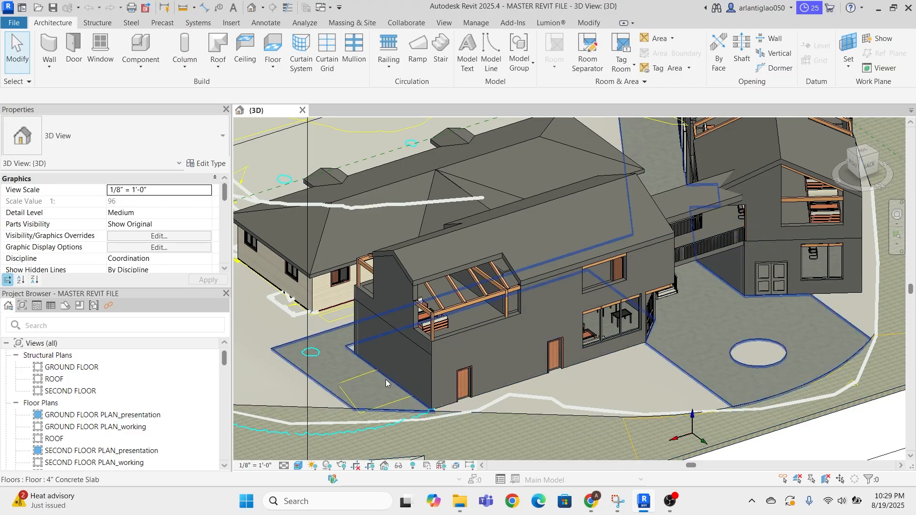
scroll(388, 273, up, 3)
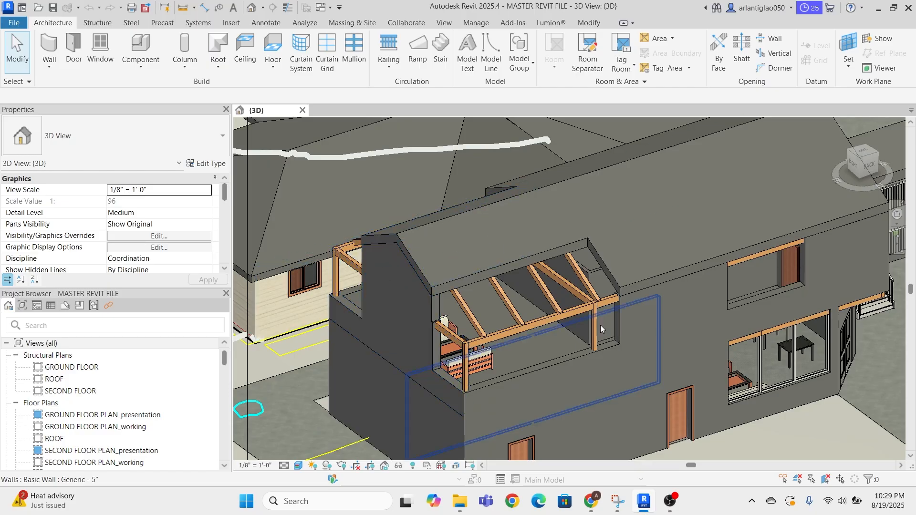
- Open the layer structure of the Generic - 8" second-floor exterior wall beside the timber-framed opening for editing
click(616, 315)
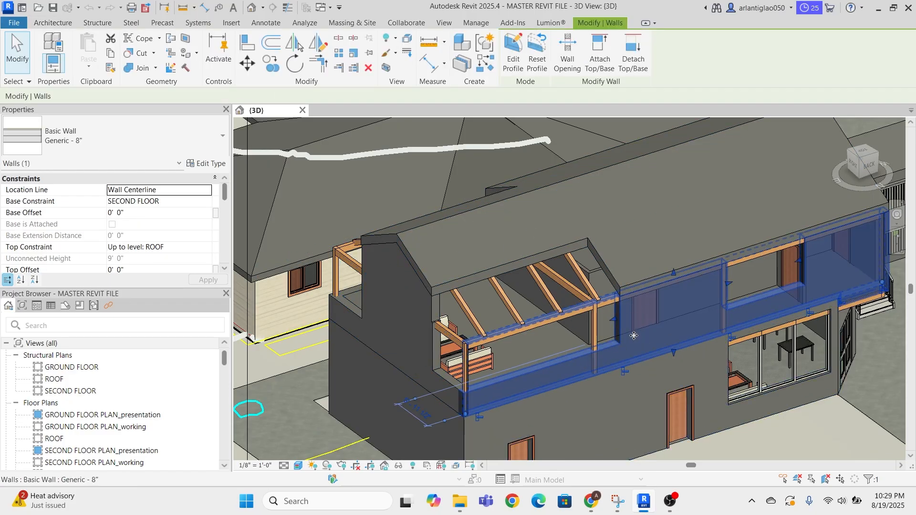
scroll(632, 335, up, 3)
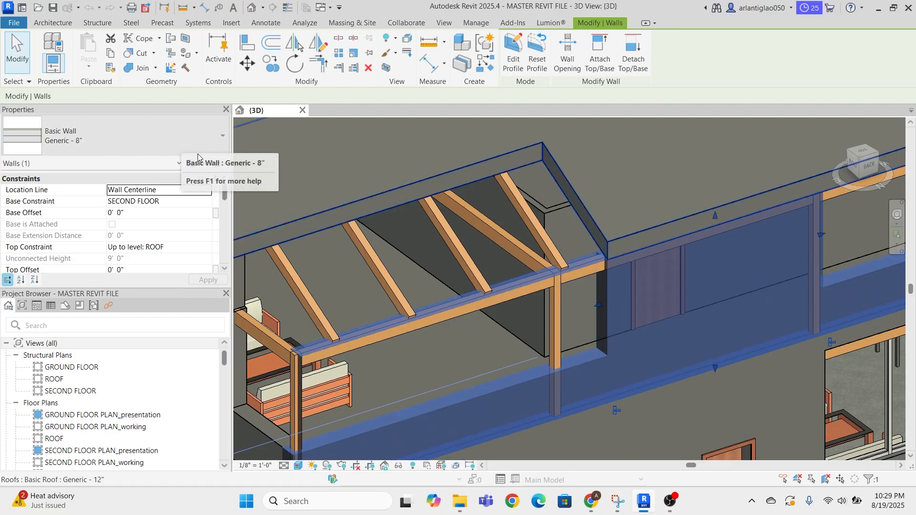
click(206, 163)
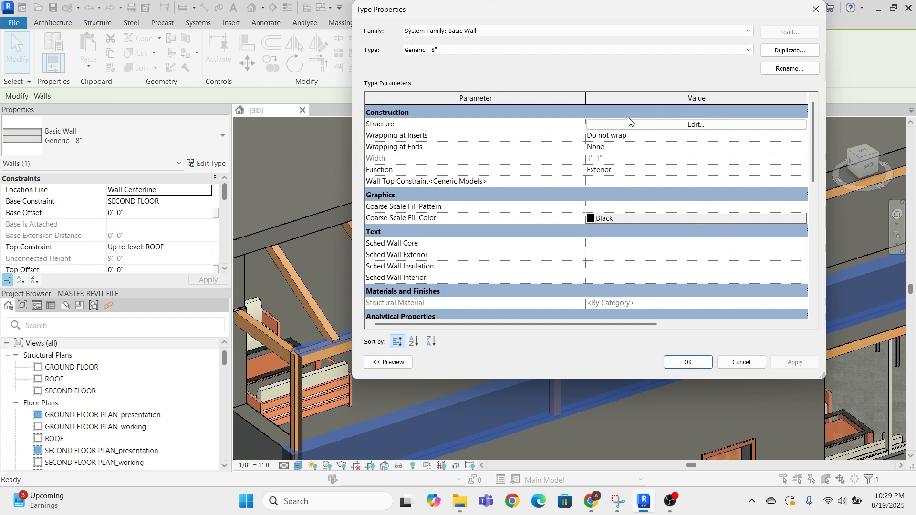
click(668, 125)
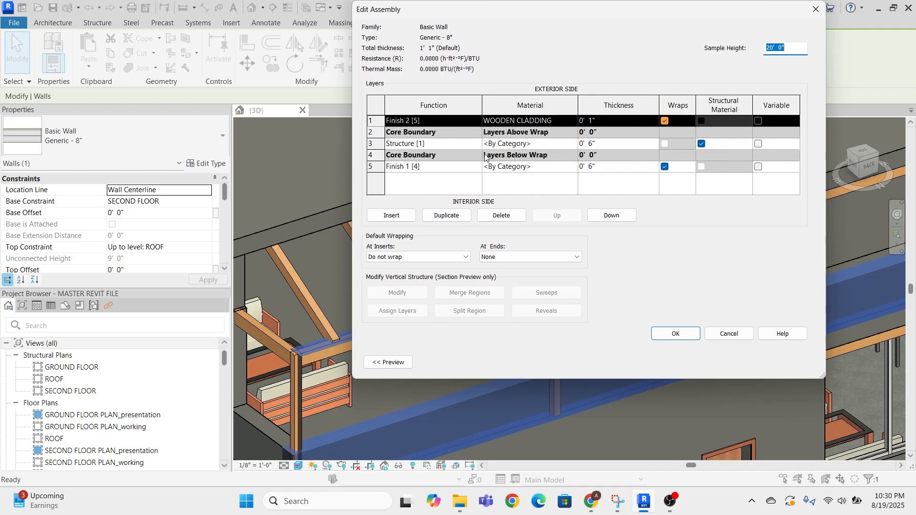
- Insert a new Structure [1] layer in the wall assembly and move it below Finish 1 [4] on the interior side
click(532, 181)
click(394, 216)
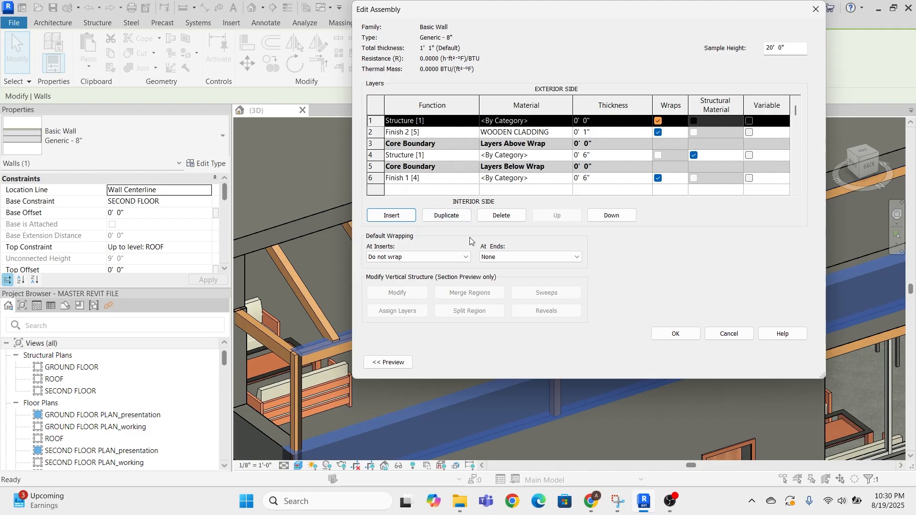
click(603, 217)
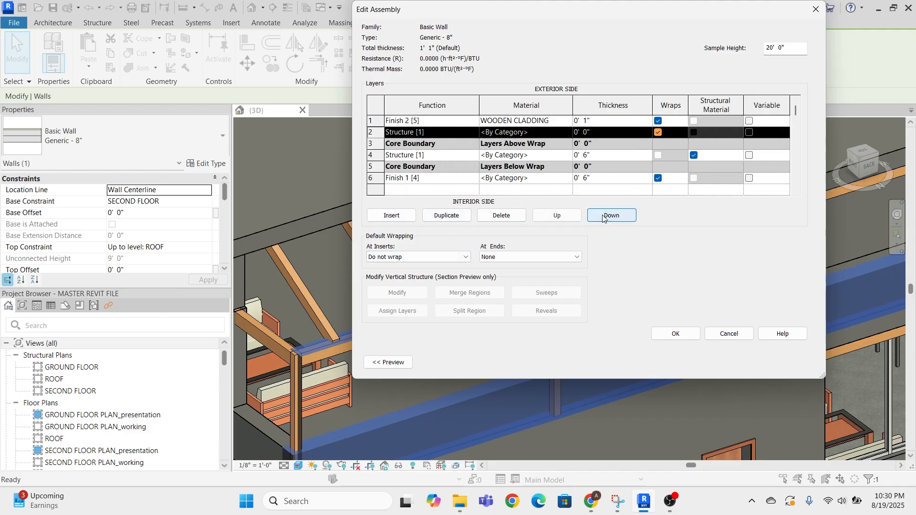
click(603, 217)
click(603, 216)
click(603, 216)
click(603, 216)
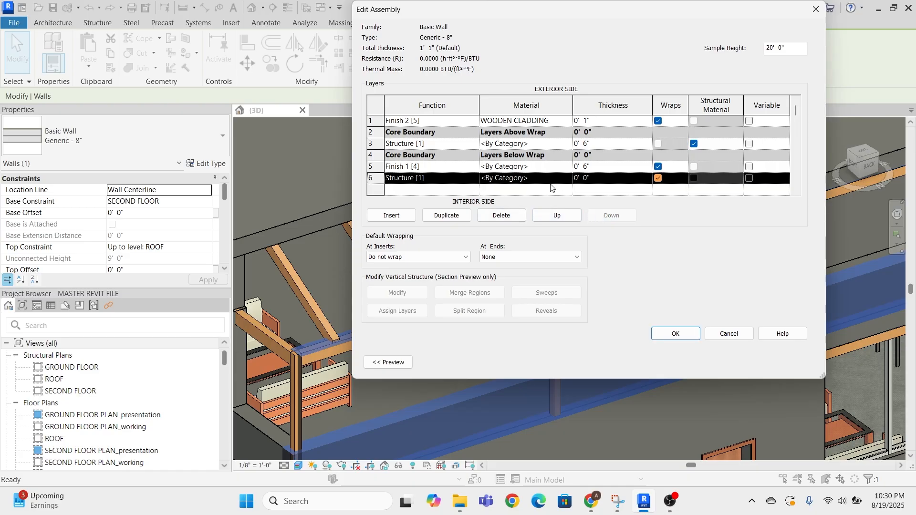
- Browse the project materials for the new layer, previewing 00 Concrete - Tilt Up, and leave without assigning one
click(503, 181)
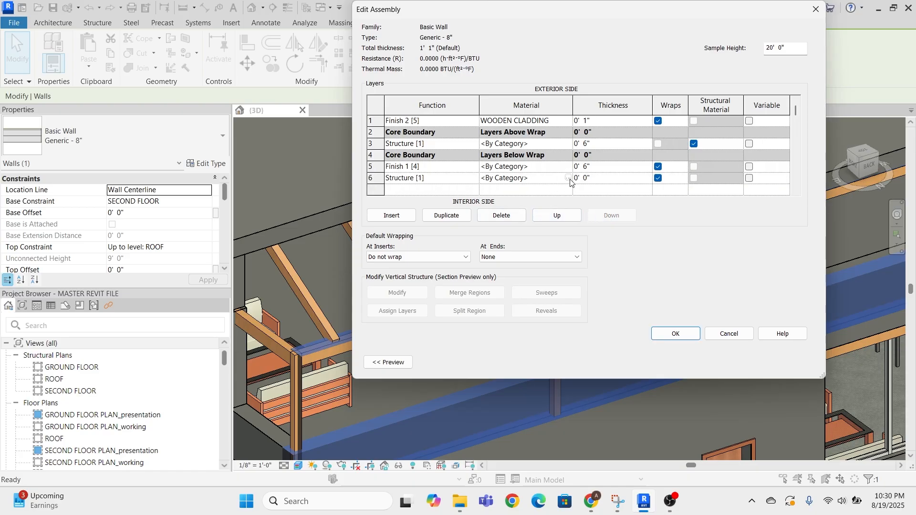
click(569, 179)
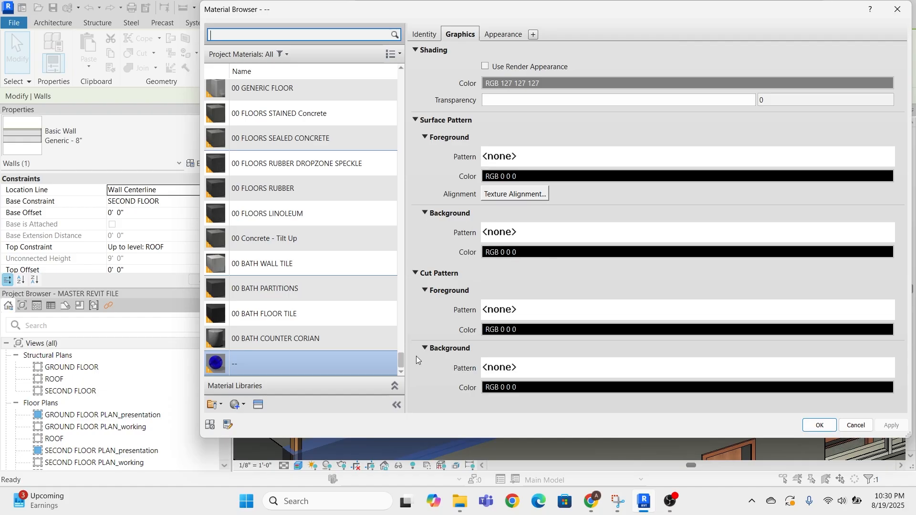
click(242, 405)
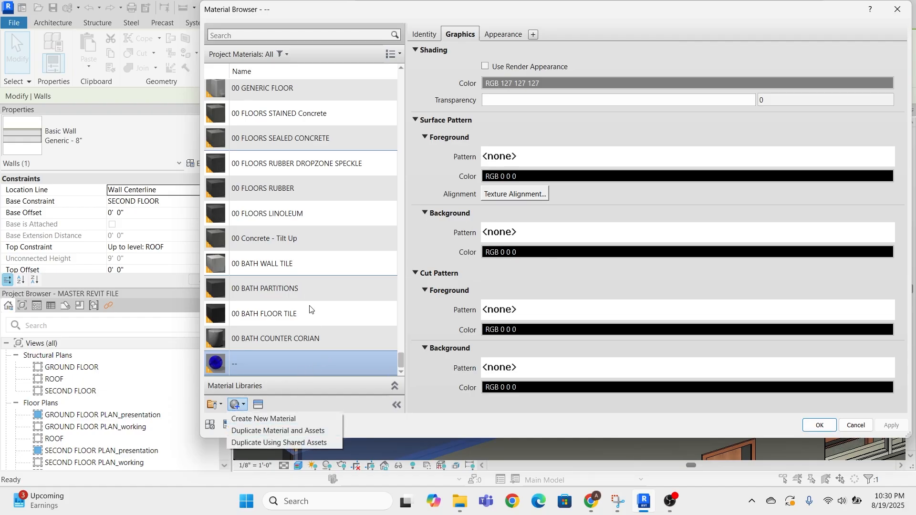
click(305, 291)
click(290, 238)
scroll(292, 238, up, 15)
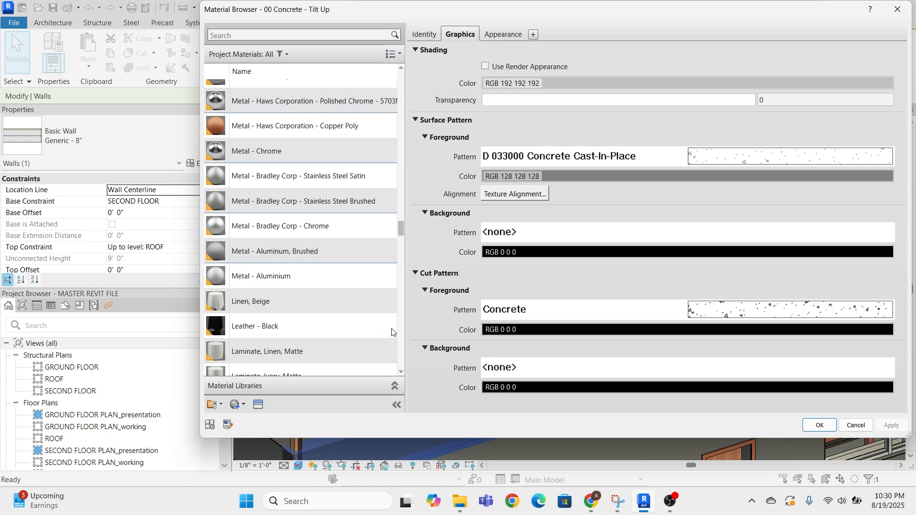
scroll(281, 206, down, 4)
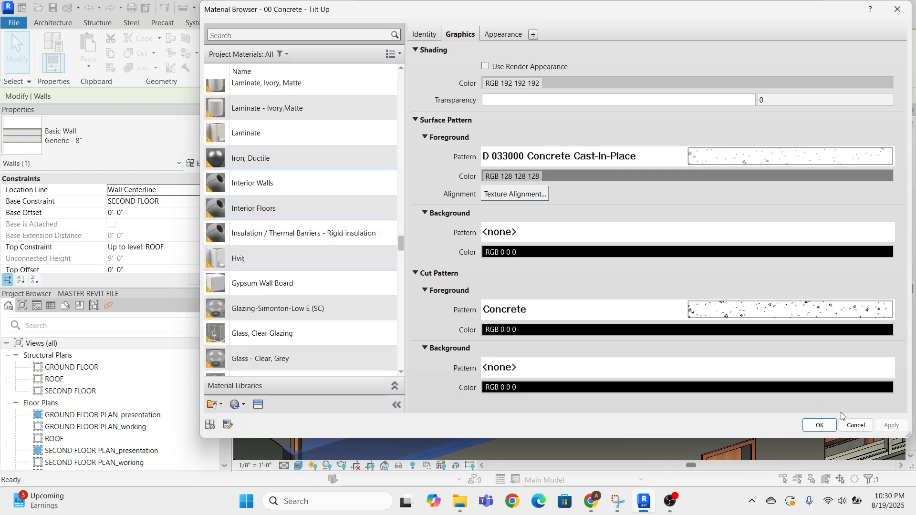
click(853, 426)
- Delete the newly inserted Structure [1] layer from the interior side of the wall assembly
click(420, 178)
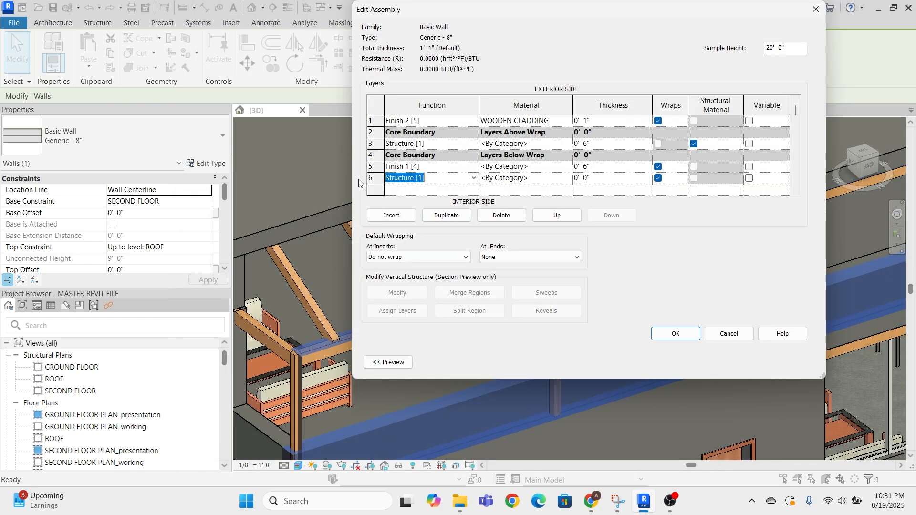
click(371, 179)
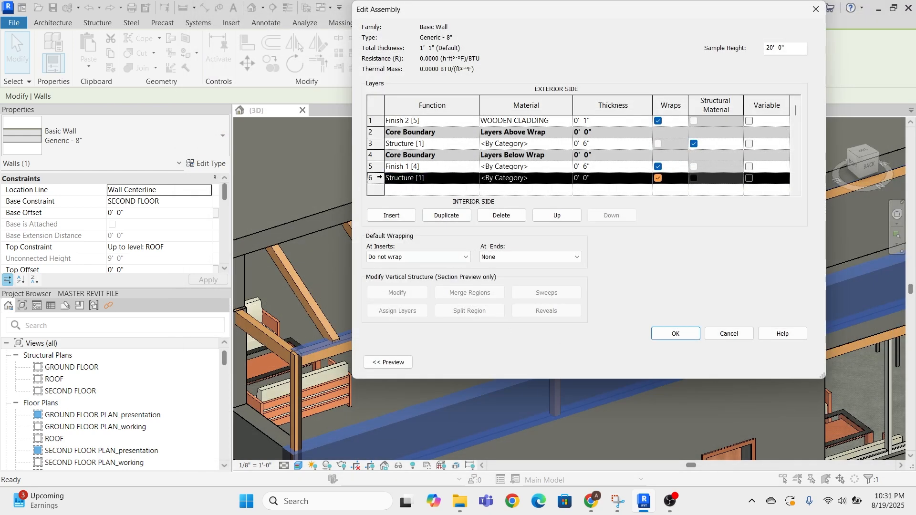
click(501, 215)
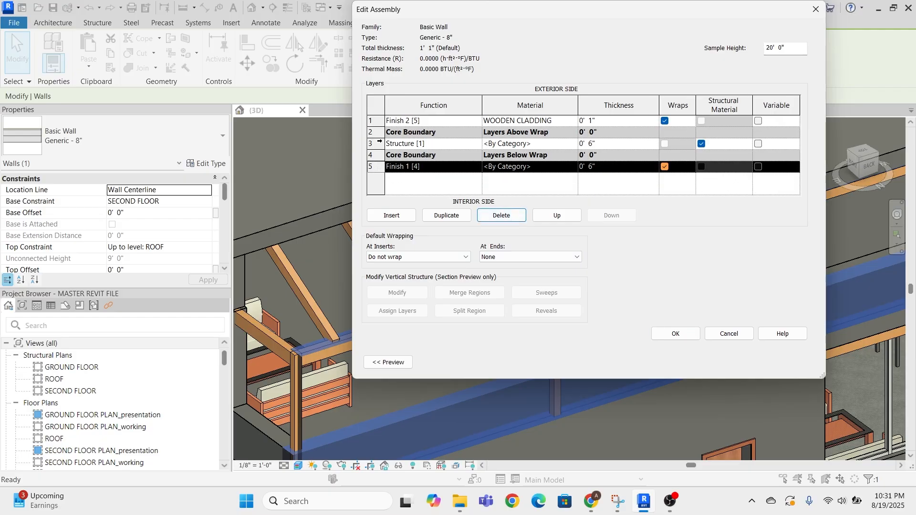
- Set the thickness of the interior Finish 1 [4] layer to 1"
click(372, 121)
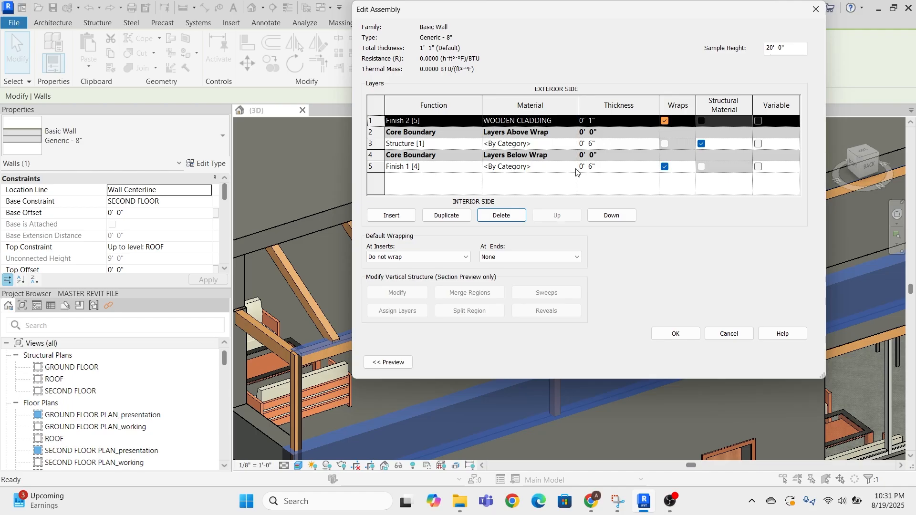
click(600, 167)
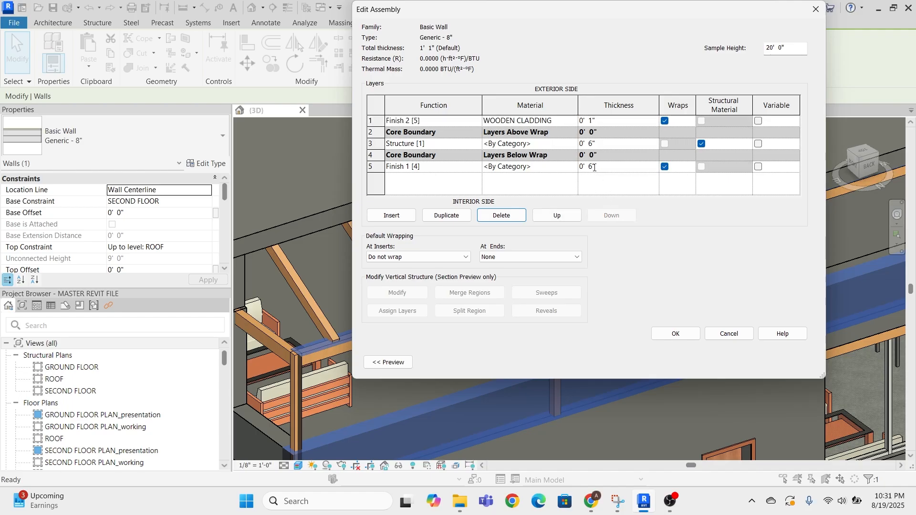
key(BackSpace)
text(1)
- Examine the shading colour and foreground surface pattern of the WOODEN CLADDING material on the exterior finish layer
click(529, 121)
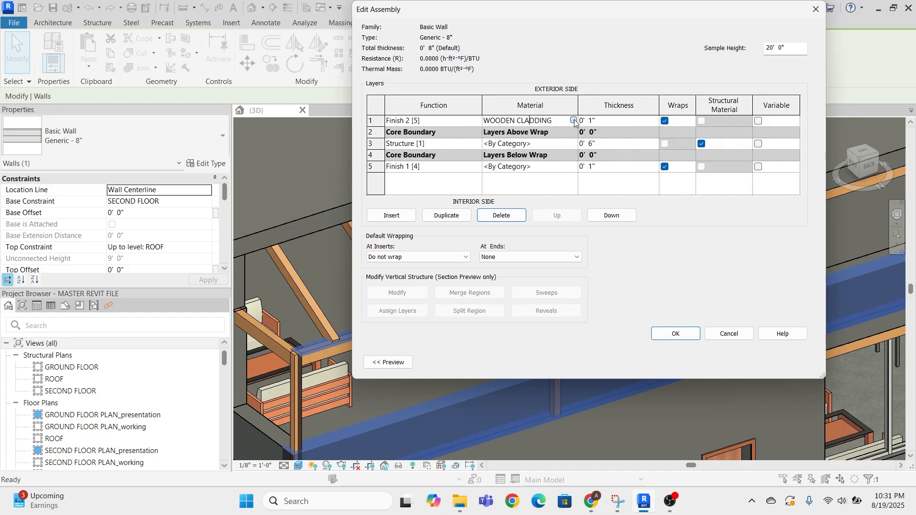
click(572, 120)
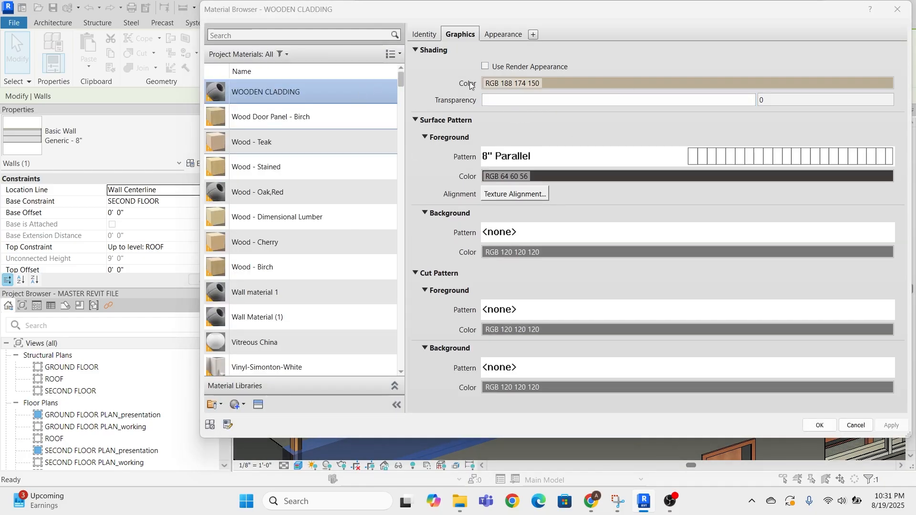
drag(625, 14, 630, 61)
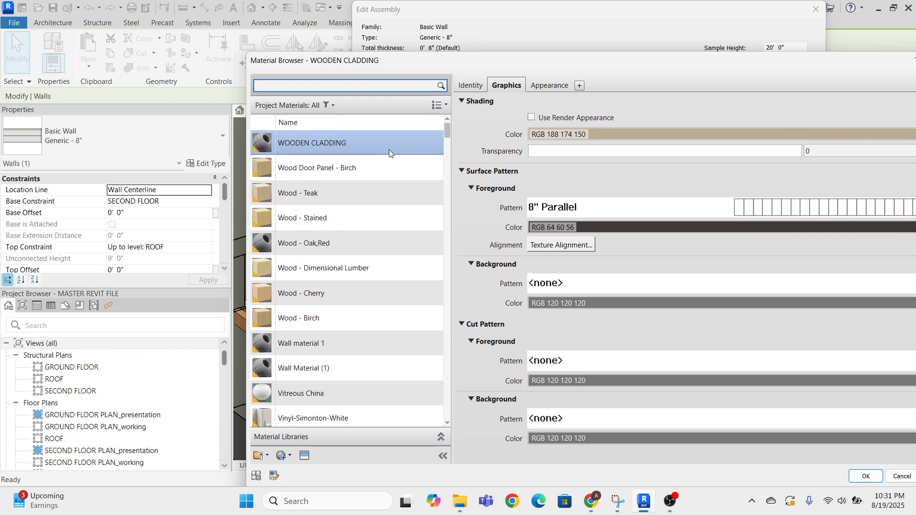
click(376, 175)
click(351, 143)
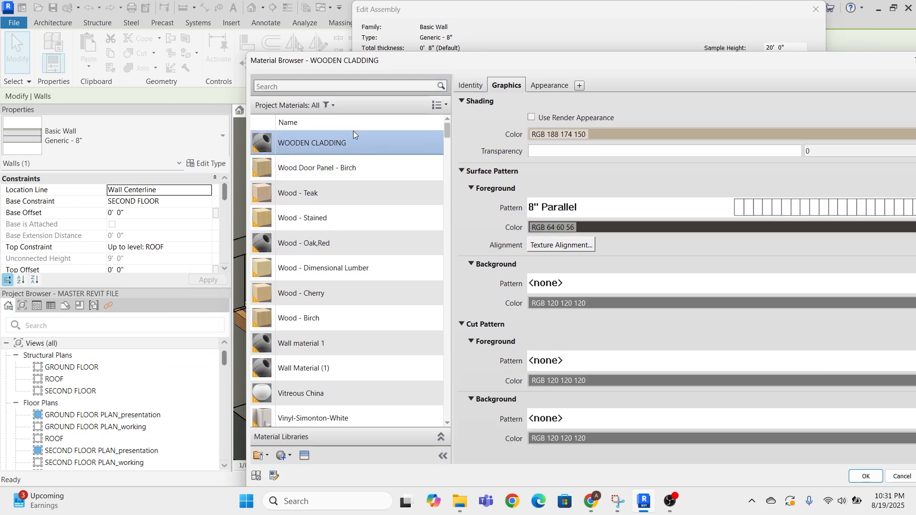
drag(571, 59, 336, 12)
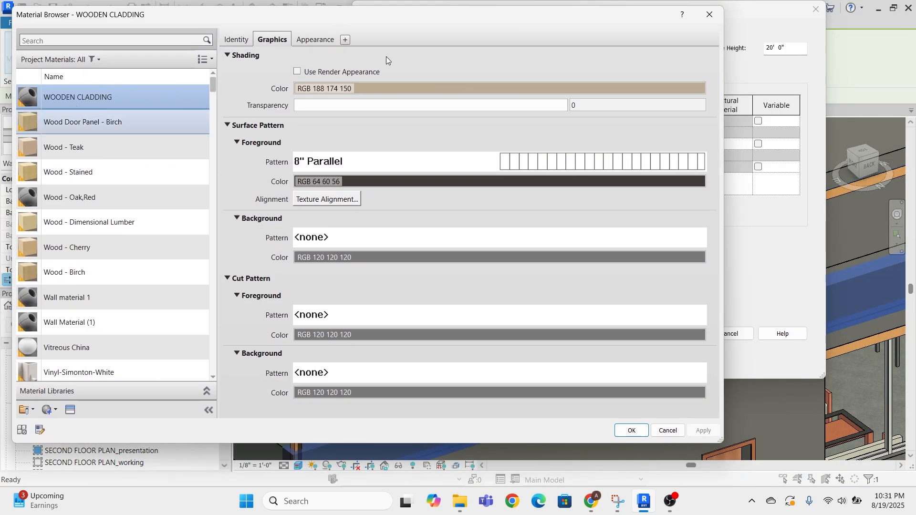
click(368, 88)
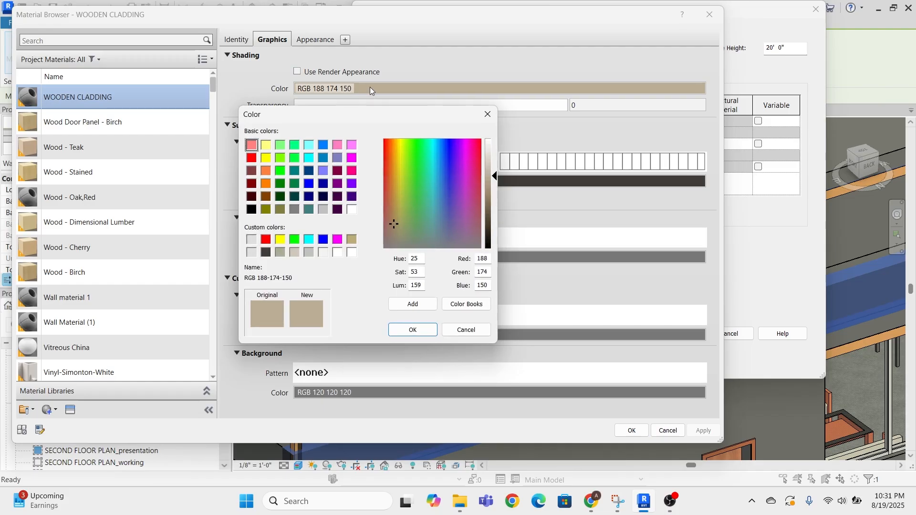
click(413, 331)
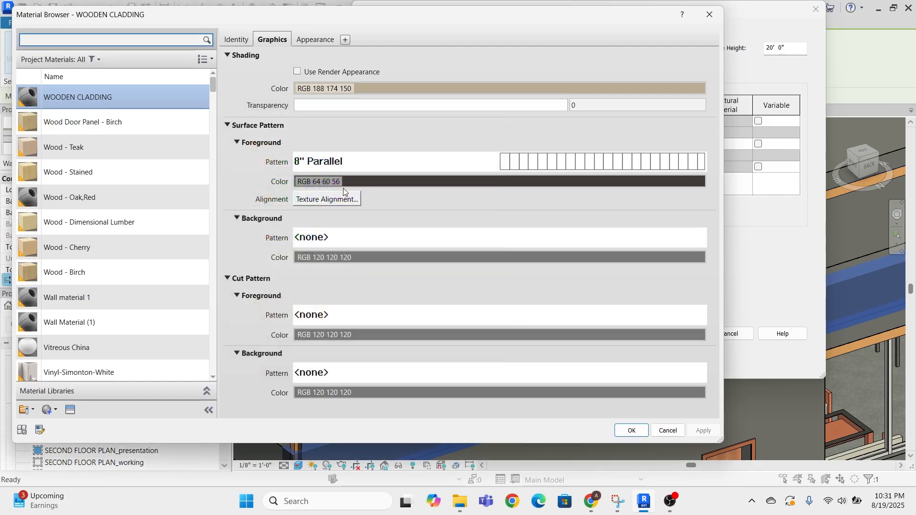
click(553, 161)
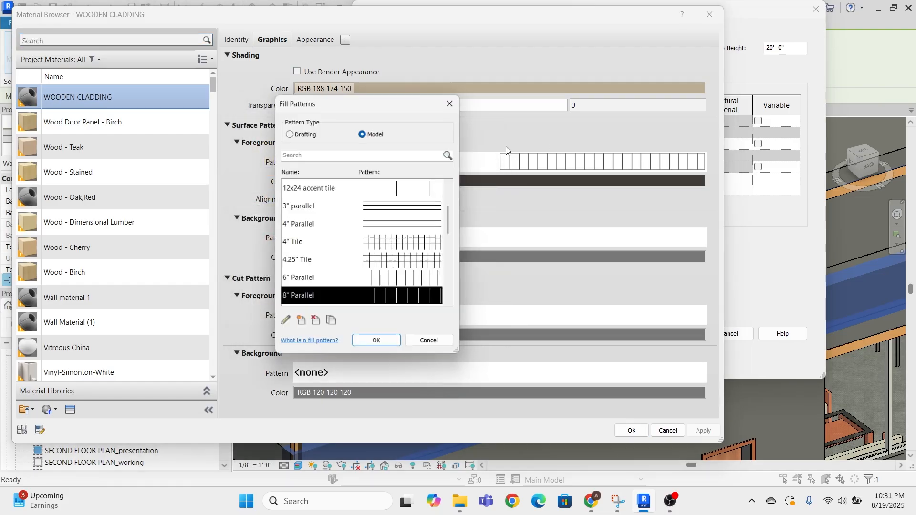
click(454, 102)
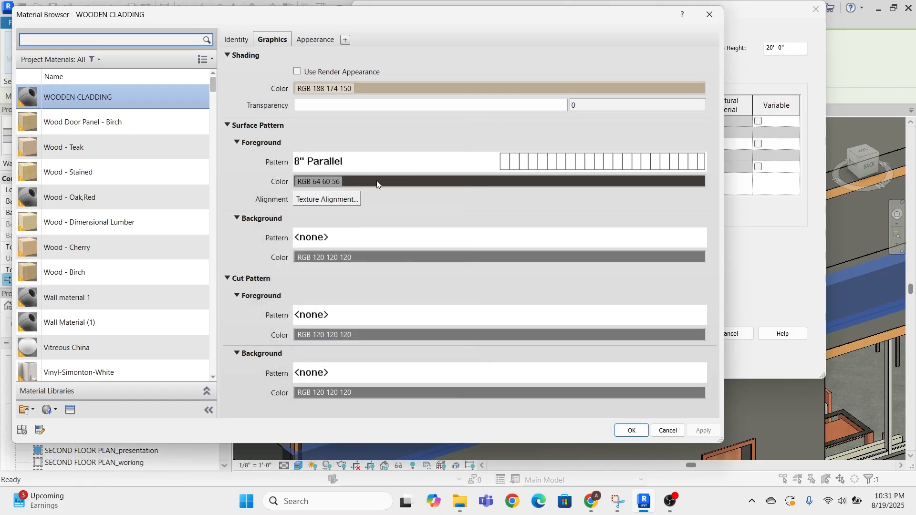
click(632, 431)
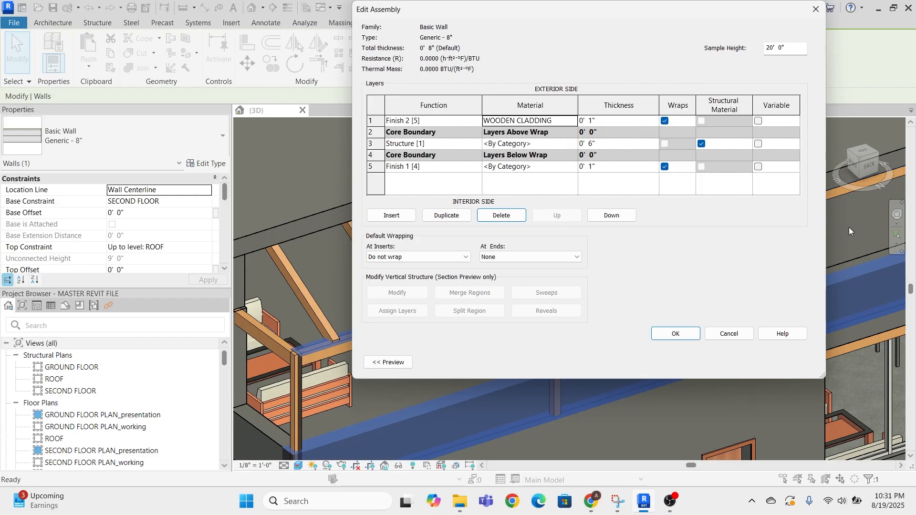
- Create a new project material for the interior Finish 1 [4] layer of the Generic - 8" wall
click(527, 168)
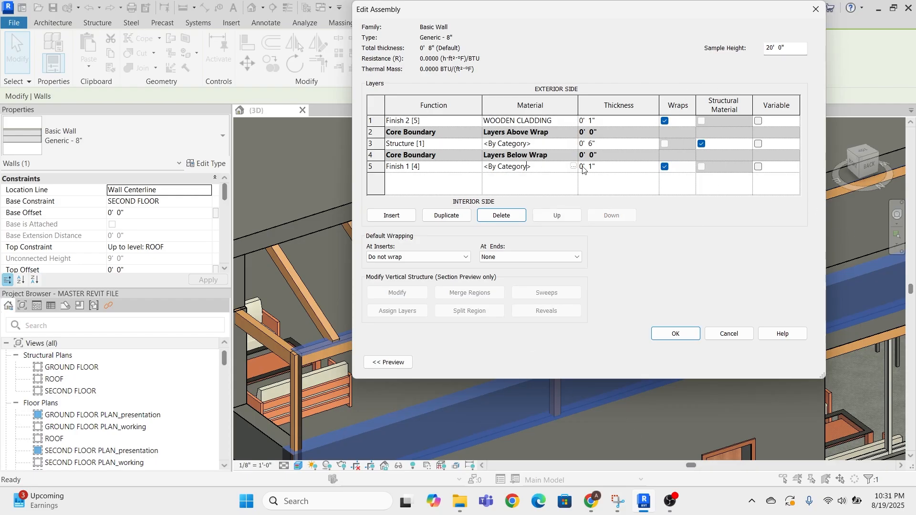
click(573, 167)
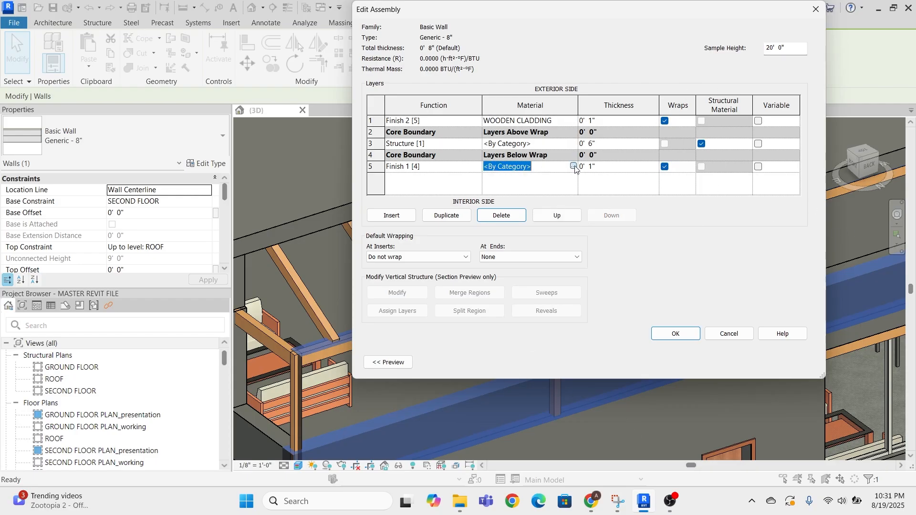
mouse_move(647, 15)
mouse_down()
mouse_move(548, 138)
mouse_move(515, 222)
mouse_move(642, 3)
mouse_up()
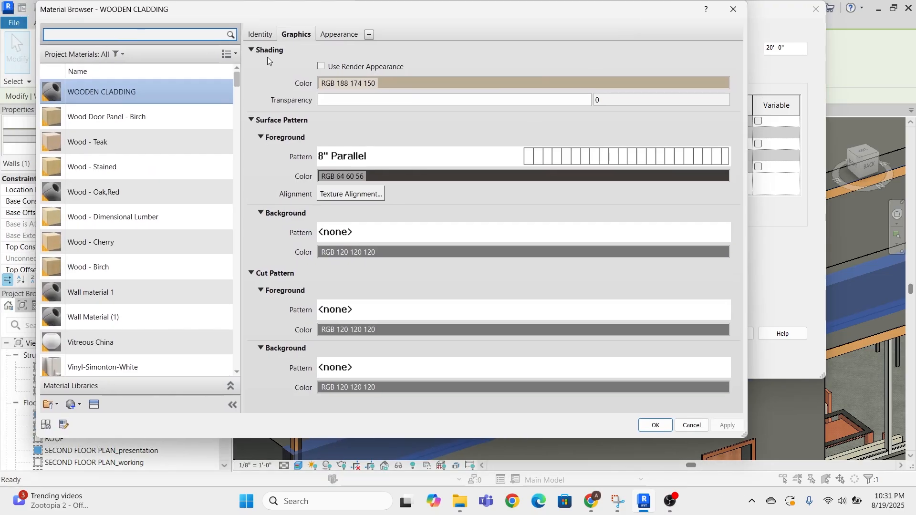
click(72, 405)
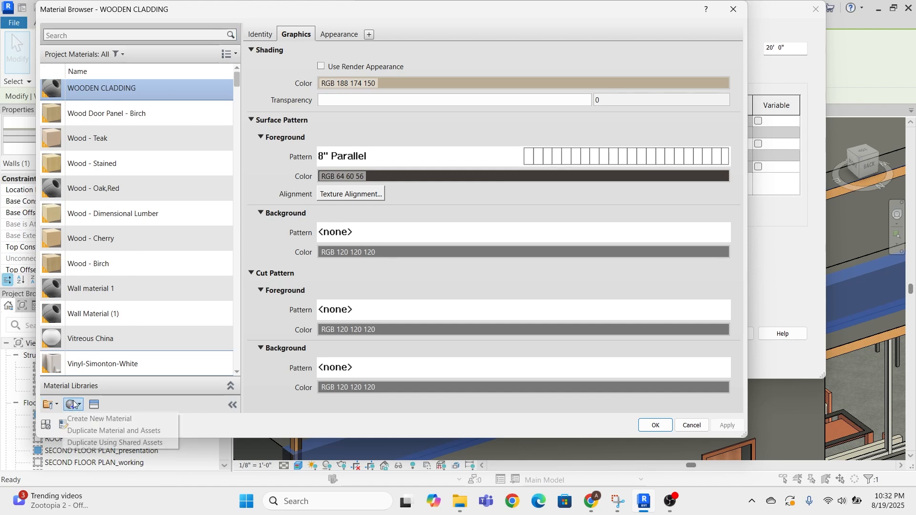
click(123, 418)
- Rename the new material as WHITE INTERIOR FINISH
right_click(123, 223)
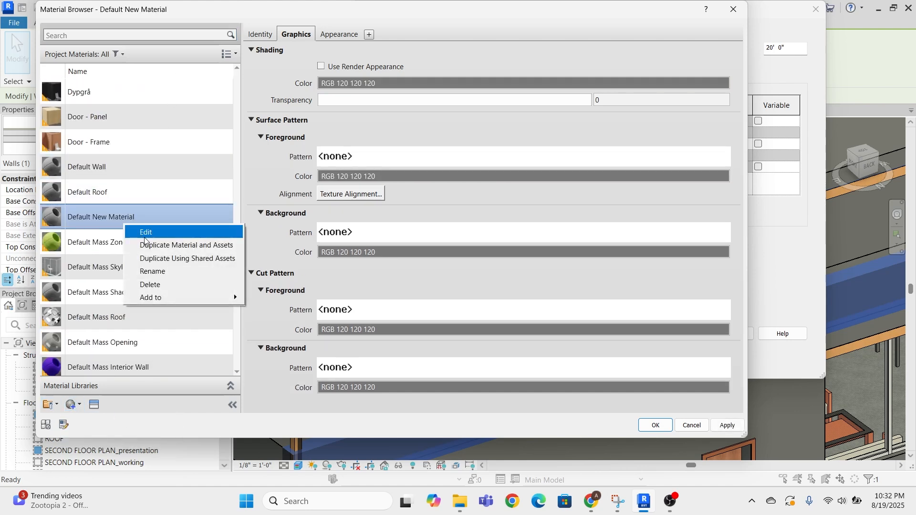
click(159, 233)
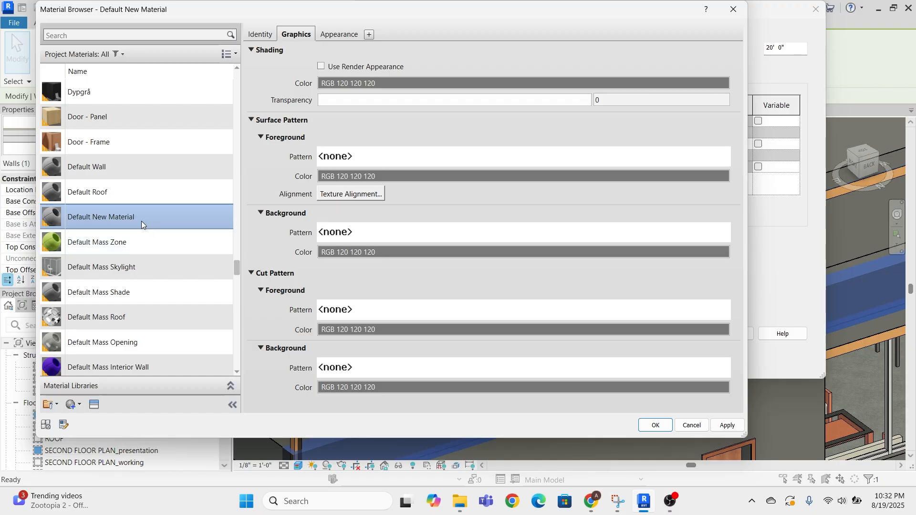
right_click(142, 221)
click(187, 267)
key(Caps_Lock)
text(WH)
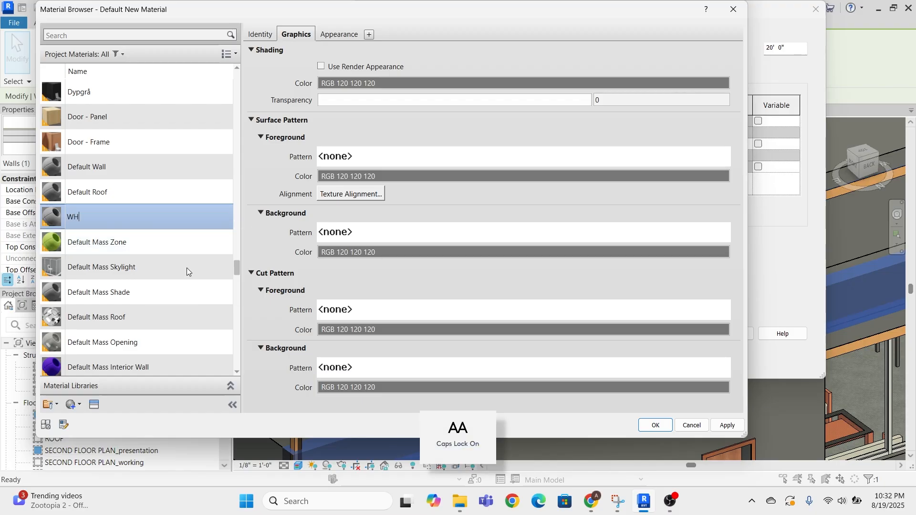
text(ITE INTERIOR FINISH)
key(Return)
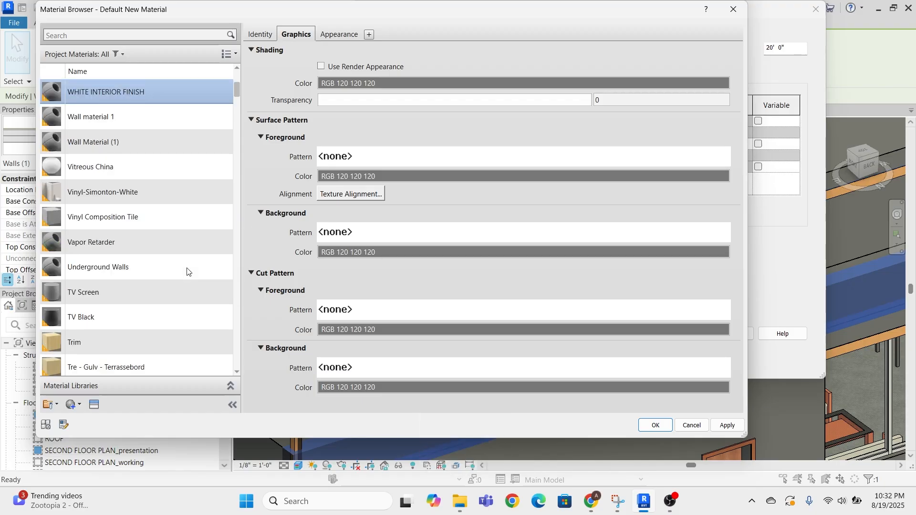
key(Caps_Lock)
- Set the material's shading colour to white, RGB 255 255 255, and apply it to the wall type's interior finish layer
click(514, 82)
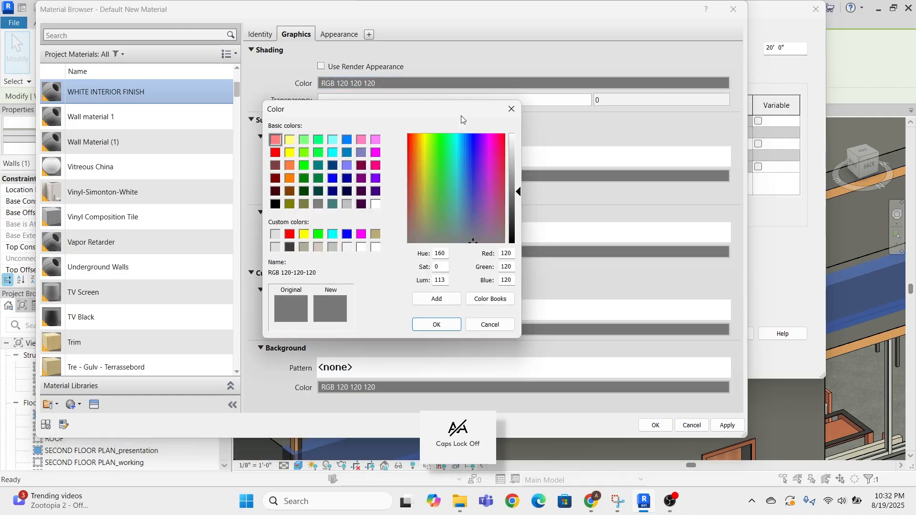
click(376, 204)
click(428, 326)
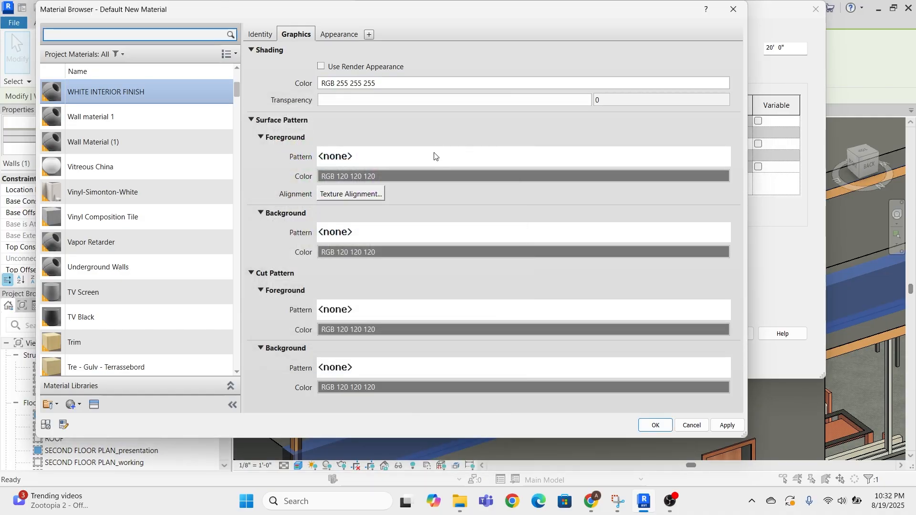
click(655, 426)
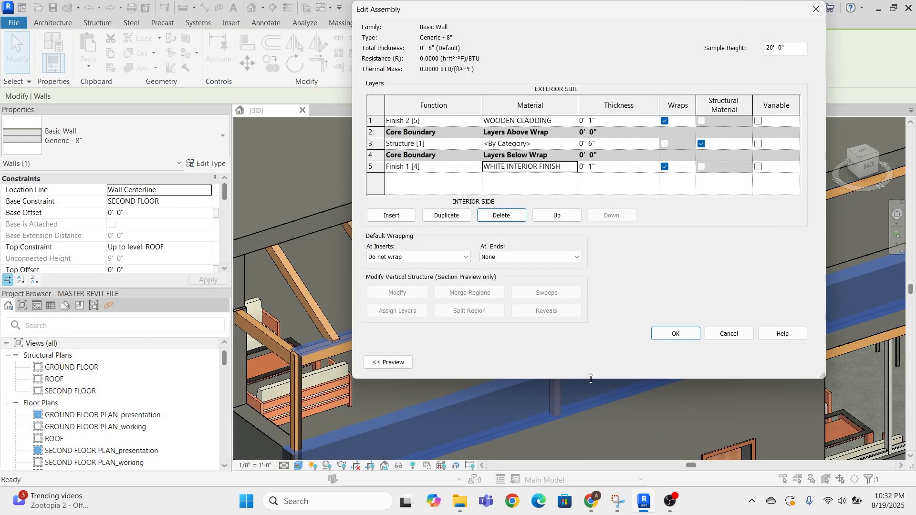
click(672, 333)
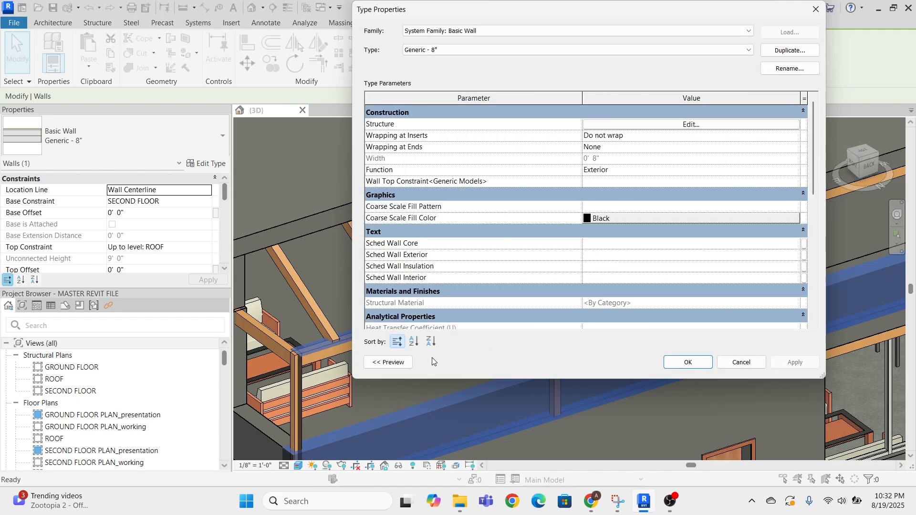
click(688, 362)
- Deselect the wall and set the 3D view's visual style to Textures
scroll(505, 328, down, 5)
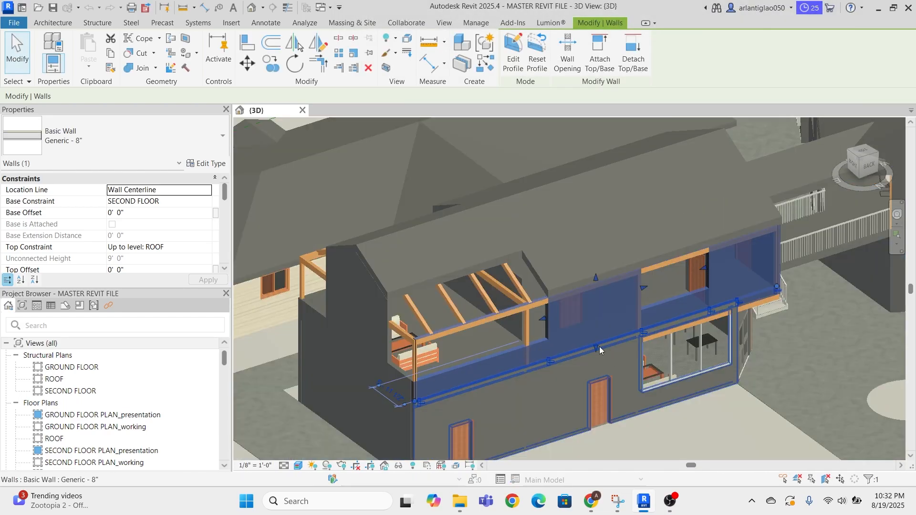
scroll(436, 373, up, 4)
key(Escape)
scroll(362, 351, down, 6)
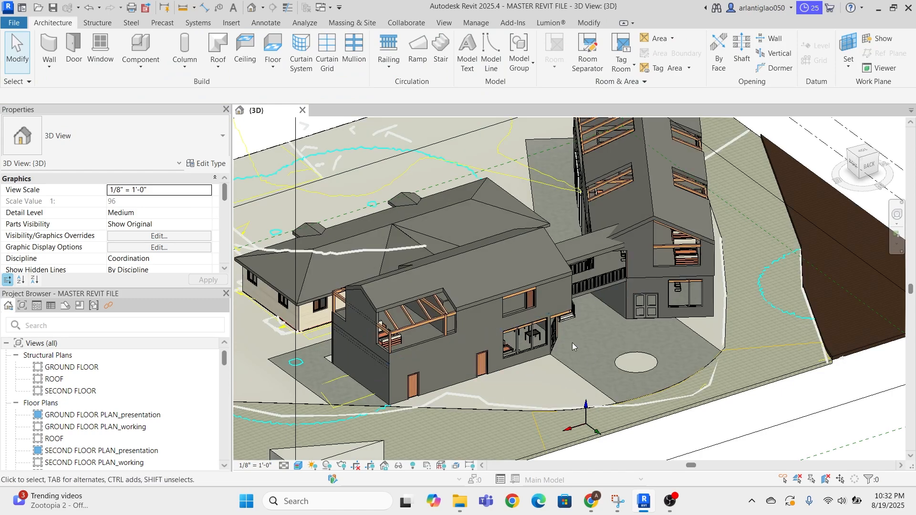
click(299, 466)
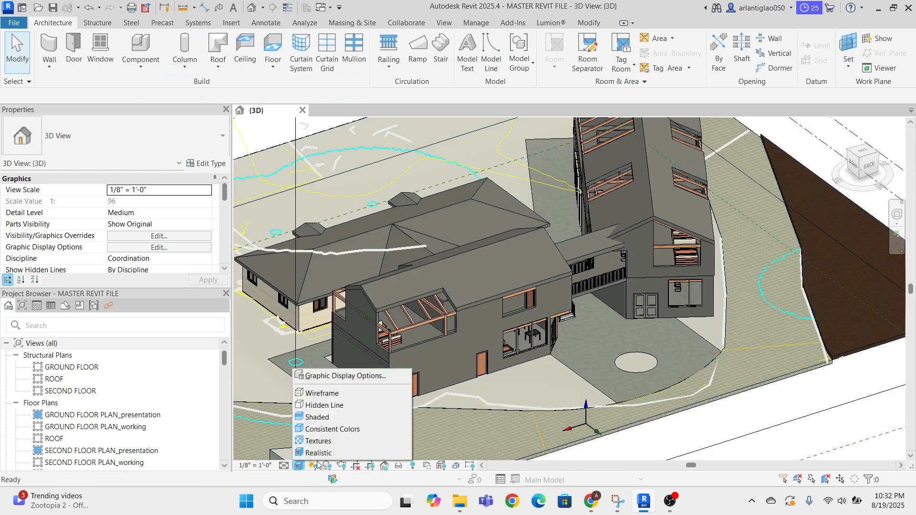
click(318, 441)
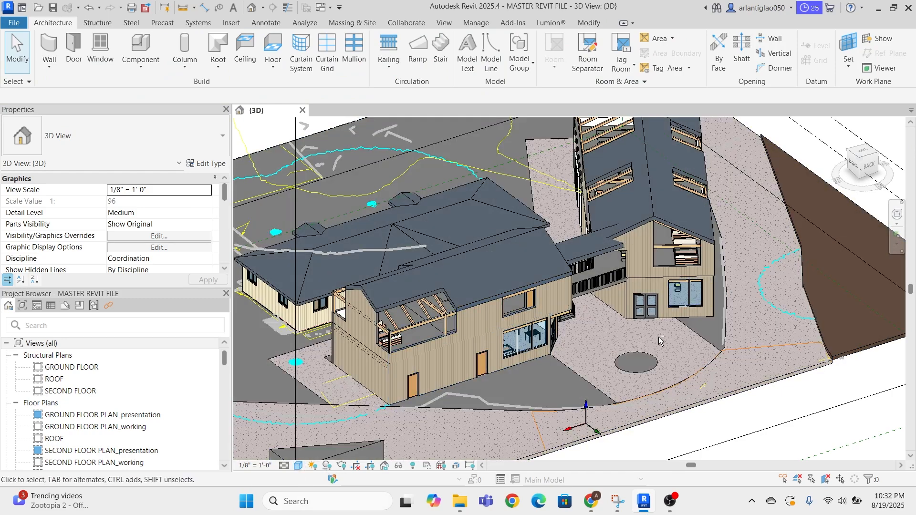
- Examine the wall cladding and roofs on all sides of the buildings in the 3D view
shift+middle_drag(658, 341, 496, 353)
scroll(654, 366, up, 4)
middle_drag(654, 367, 420, 215)
scroll(495, 259, down, 3)
shift+middle_drag(697, 262, 543, 265)
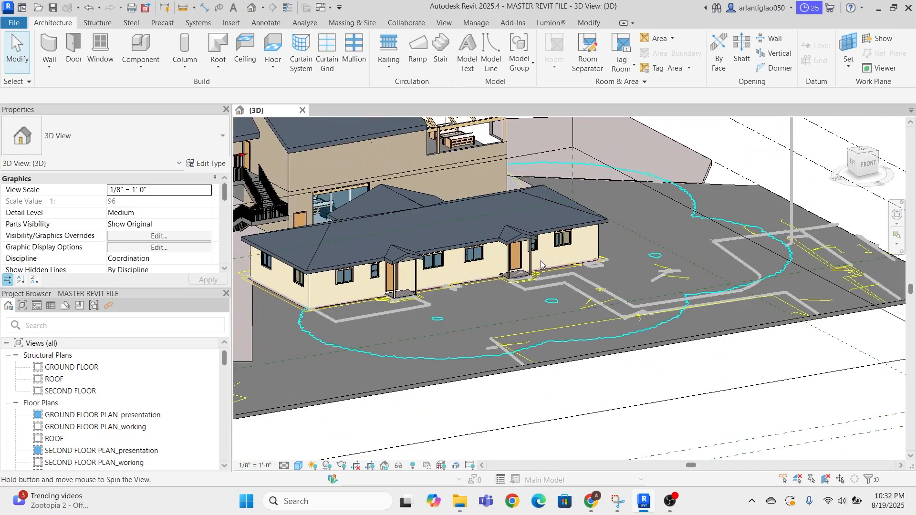
middle_drag(477, 257, 765, 232)
scroll(406, 245, up, 2)
shift+middle_drag(407, 245, 520, 261)
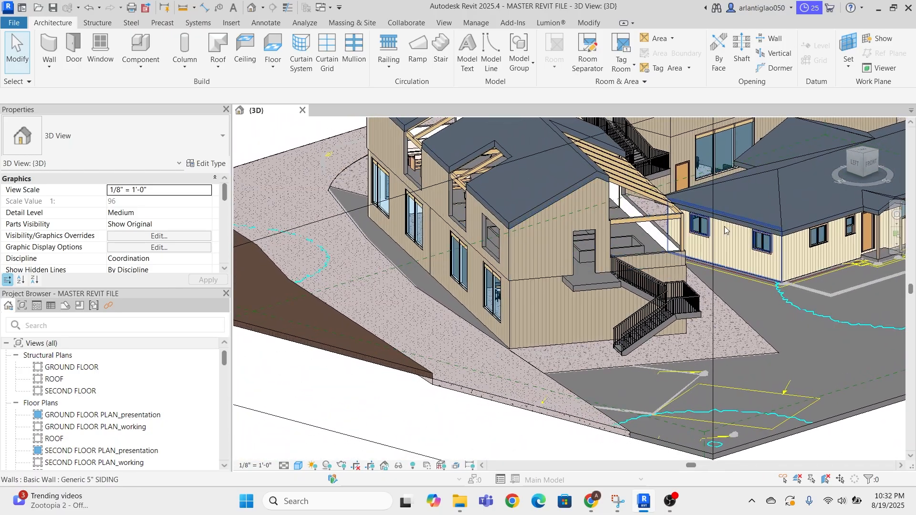
scroll(724, 230, up, 3)
scroll(669, 222, down, 3)
shift+middle_drag(620, 224, 494, 243)
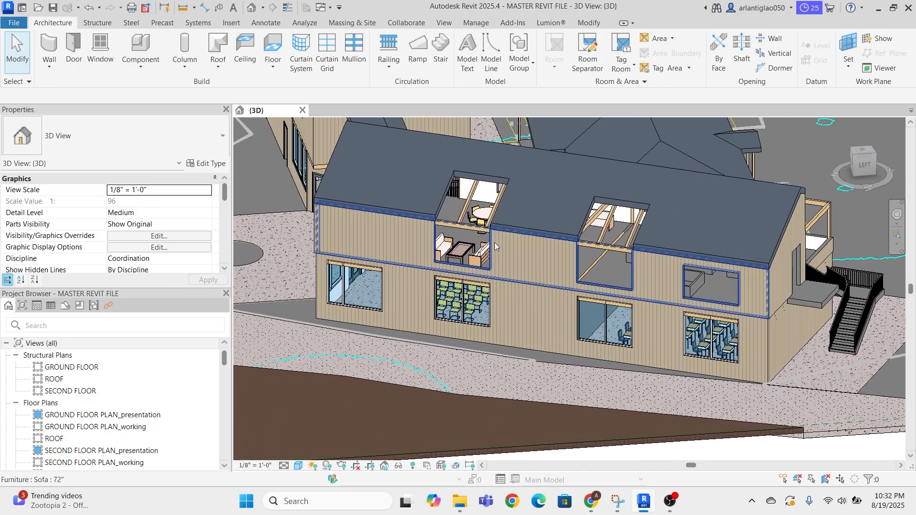
- Insert a new layer above the core boundary in the Generic - 12" roof's assembly
click(514, 226)
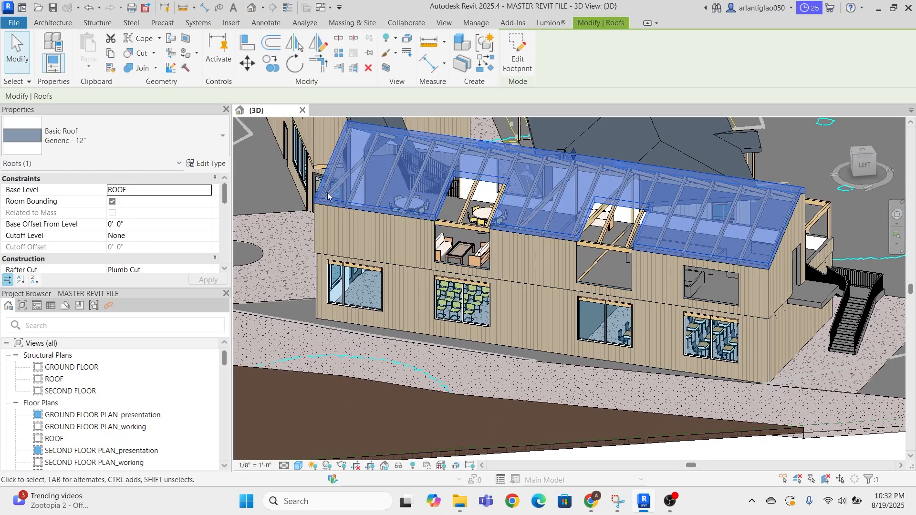
click(206, 164)
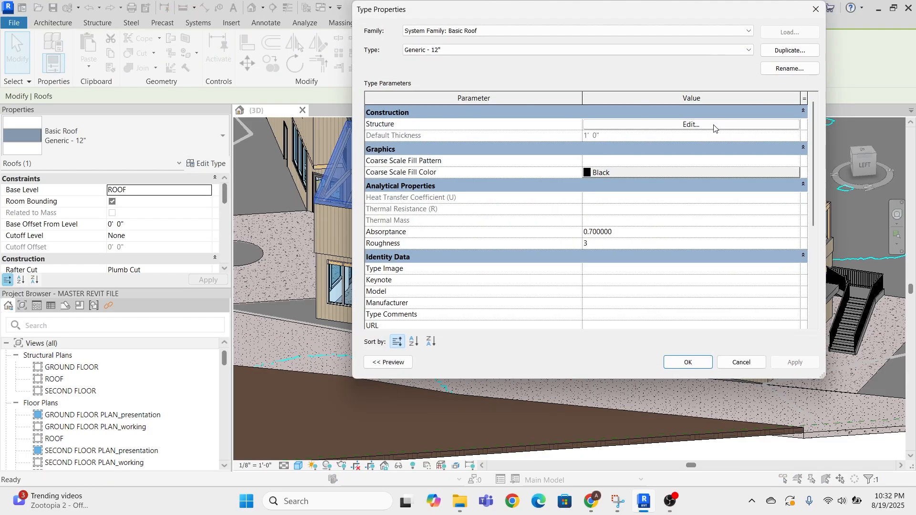
click(691, 124)
click(385, 122)
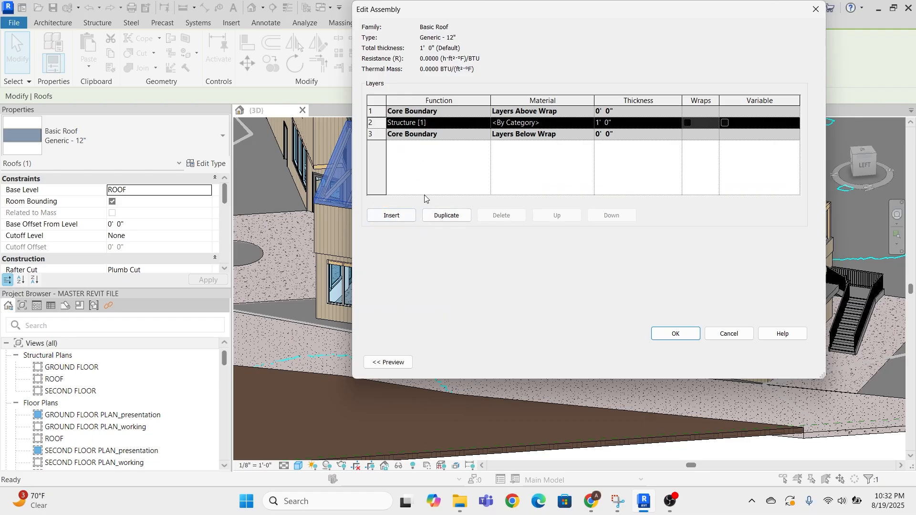
click(397, 219)
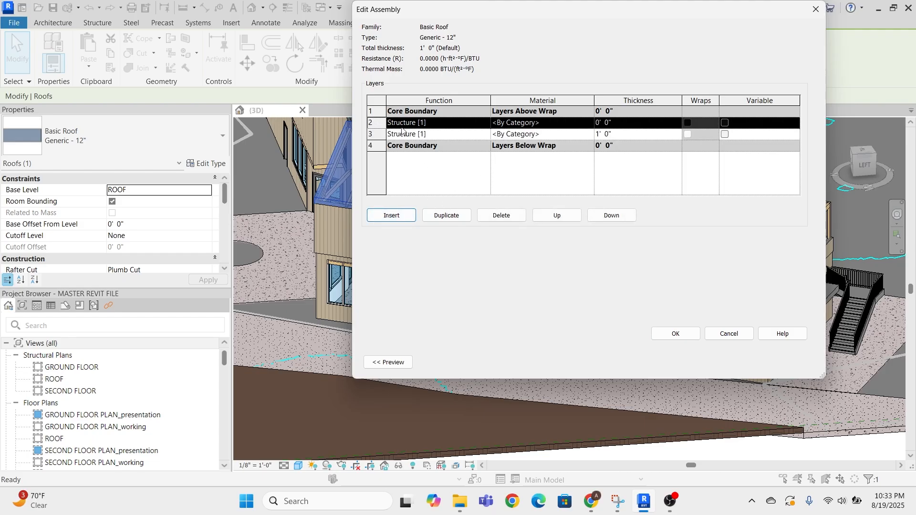
click(556, 215)
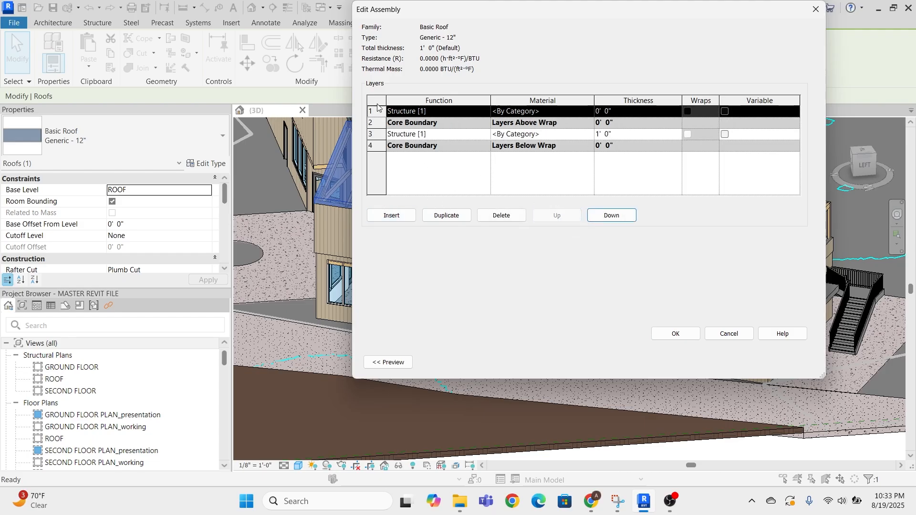
- Set the roof's outer layer thickness to 2" and the core Structure [1] layer thickness to 6"
click(604, 112)
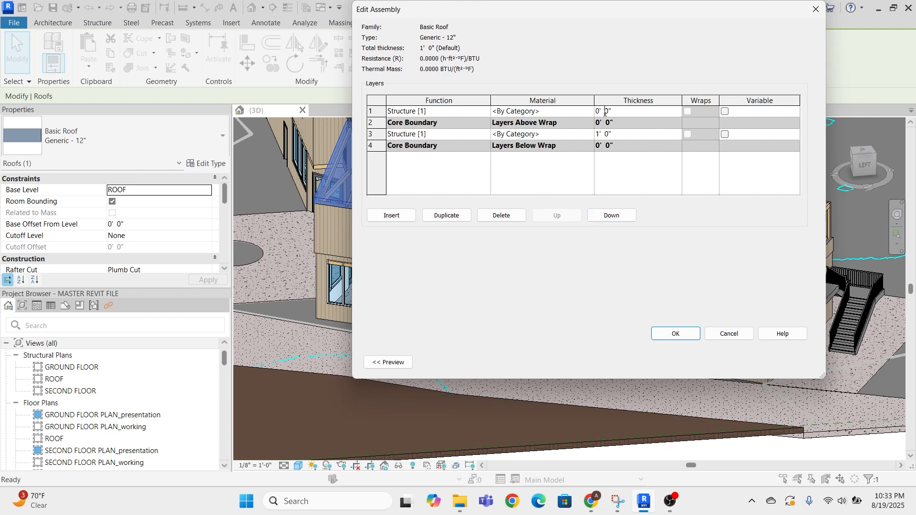
key(Delete)
text(6)
click(602, 135)
click(606, 111)
key(Delete)
key(Num_Lock)
text(2)
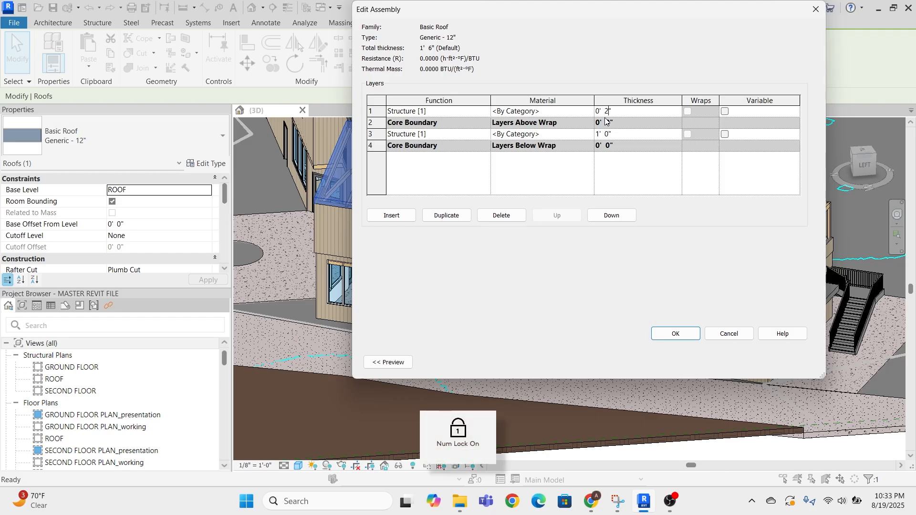
click(610, 139)
click(610, 140)
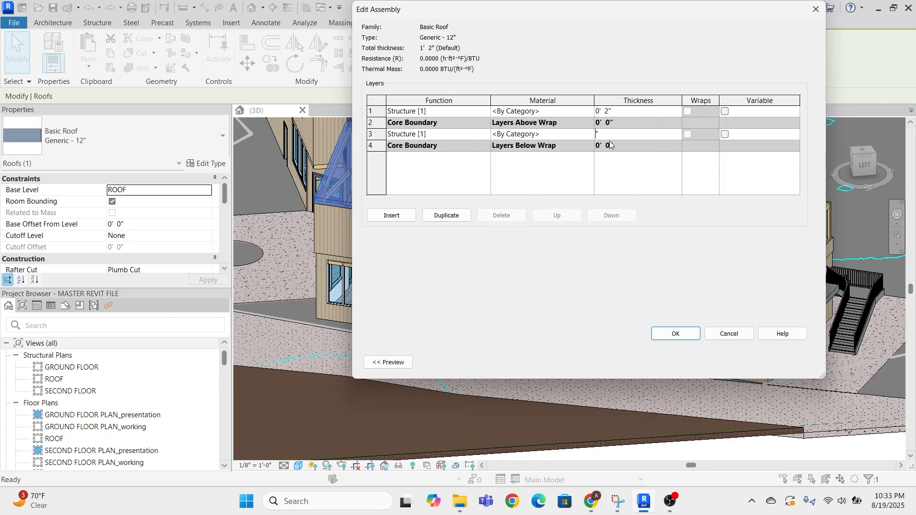
text(6)
- Insert another layer below the roof's lower core boundary and set its thickness to 2"
click(393, 216)
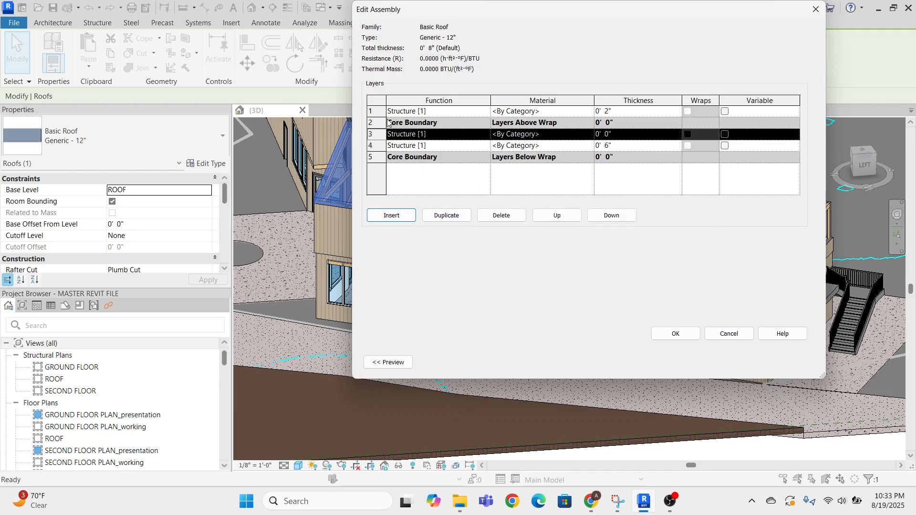
click(611, 215)
click(612, 215)
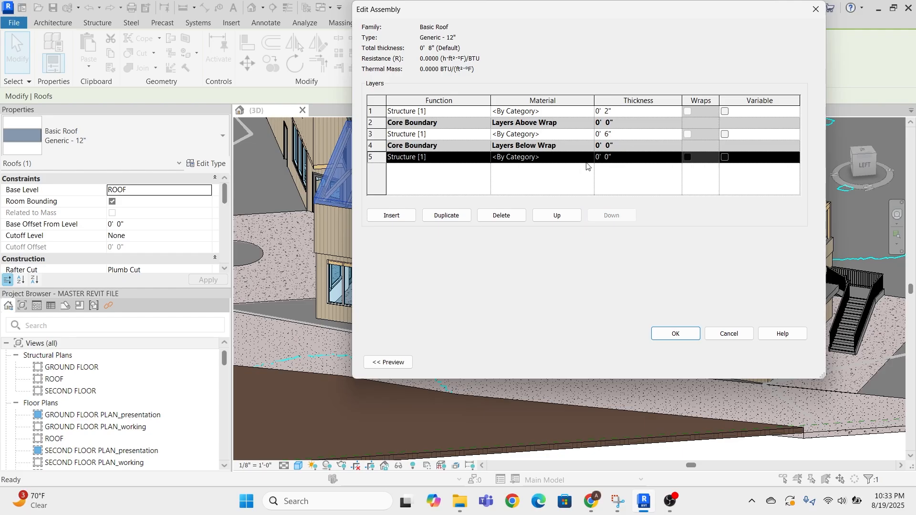
click(609, 158)
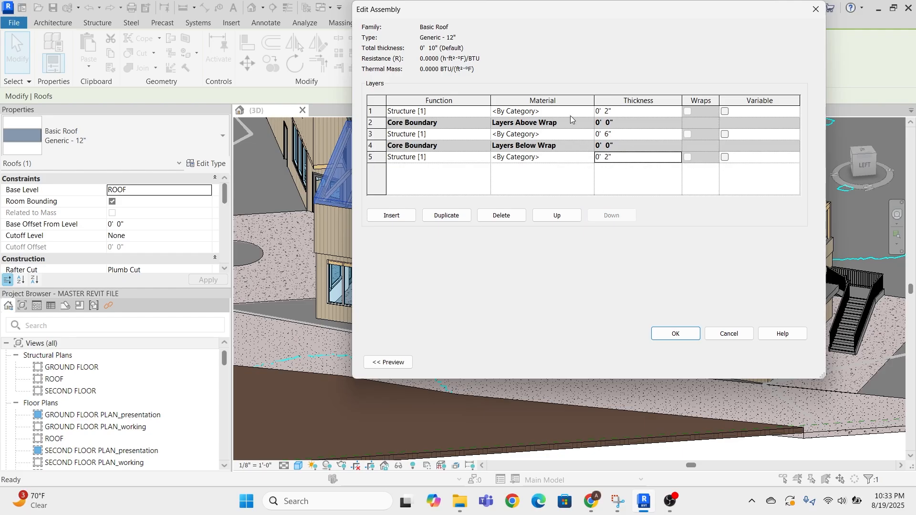
- Assign the WOODEN CLADDING material to the roof's outer 2" layer
click(590, 111)
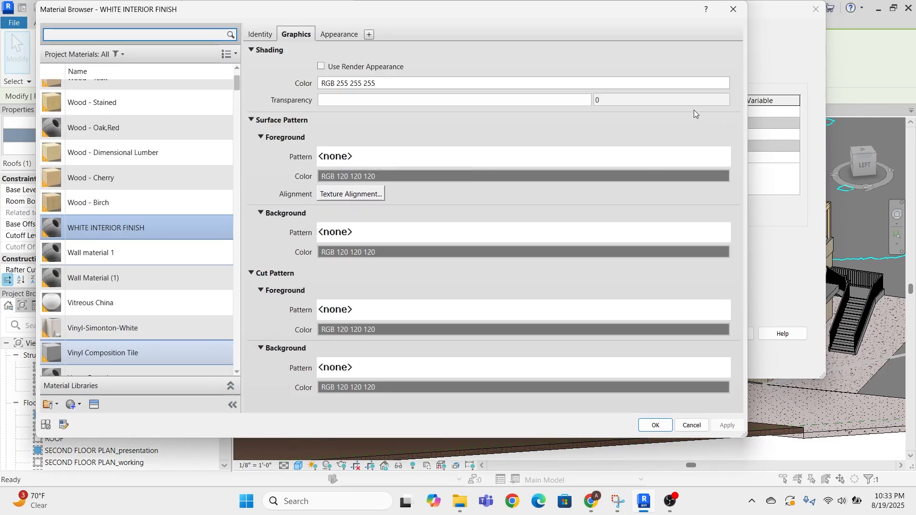
scroll(112, 114, up, 3)
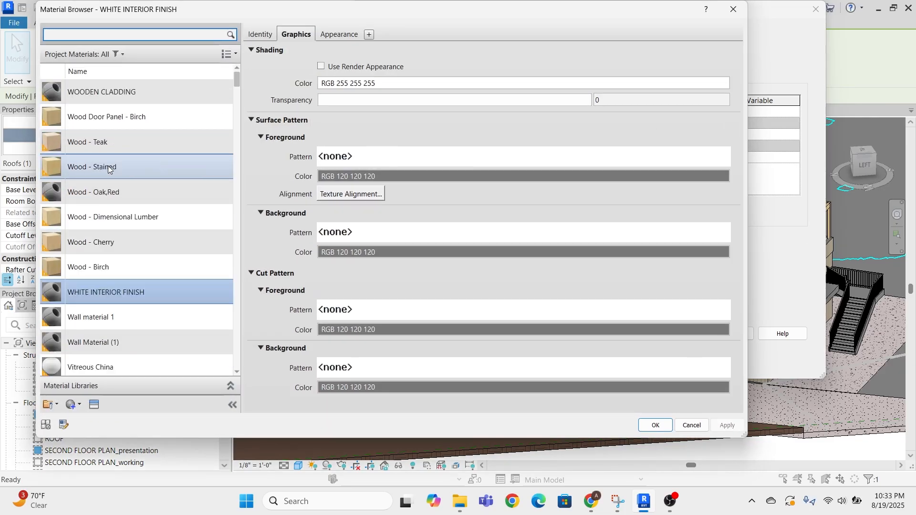
click(112, 99)
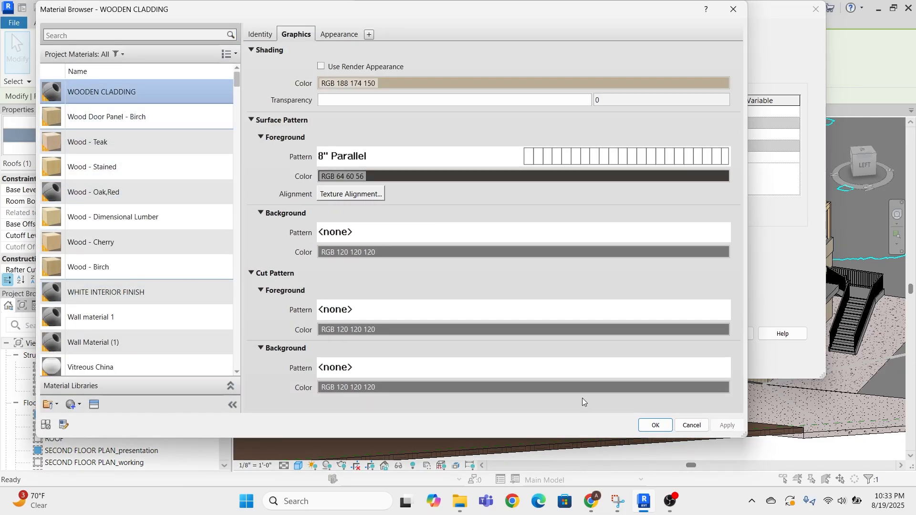
click(655, 426)
- Assign the WHITE INTERIOR FINISH material to the roof's 2" layer below the core boundary and apply the roof type changes
click(580, 157)
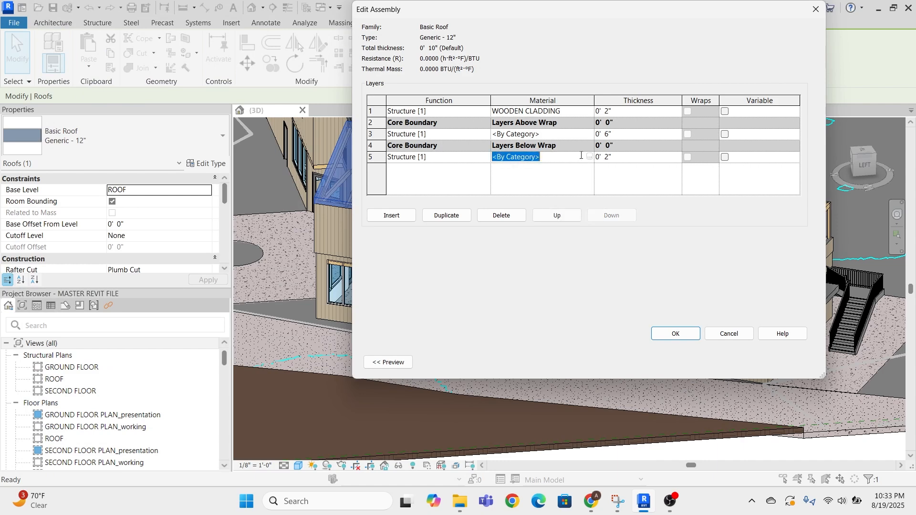
click(590, 157)
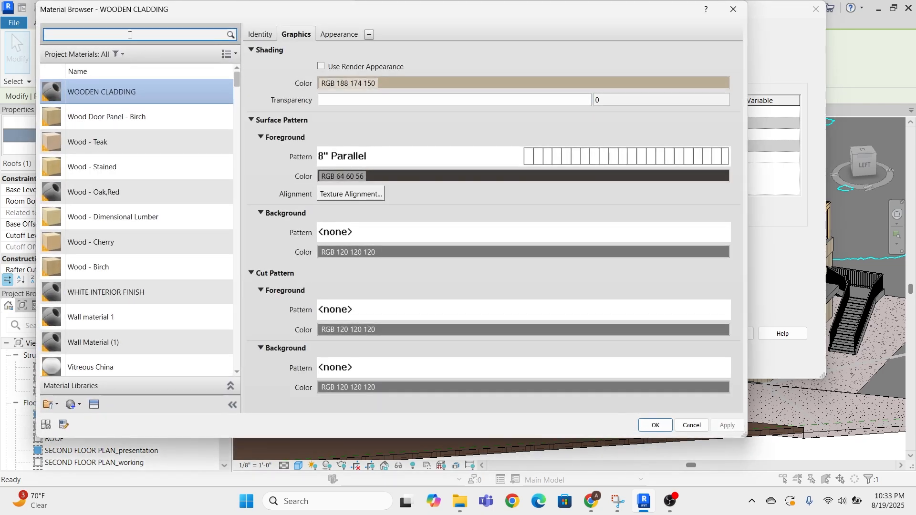
click(130, 35)
text(white)
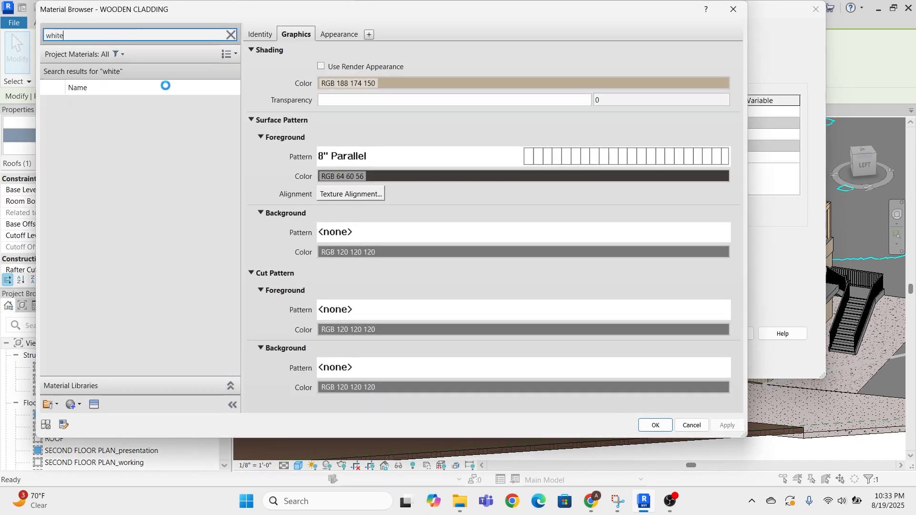
click(115, 118)
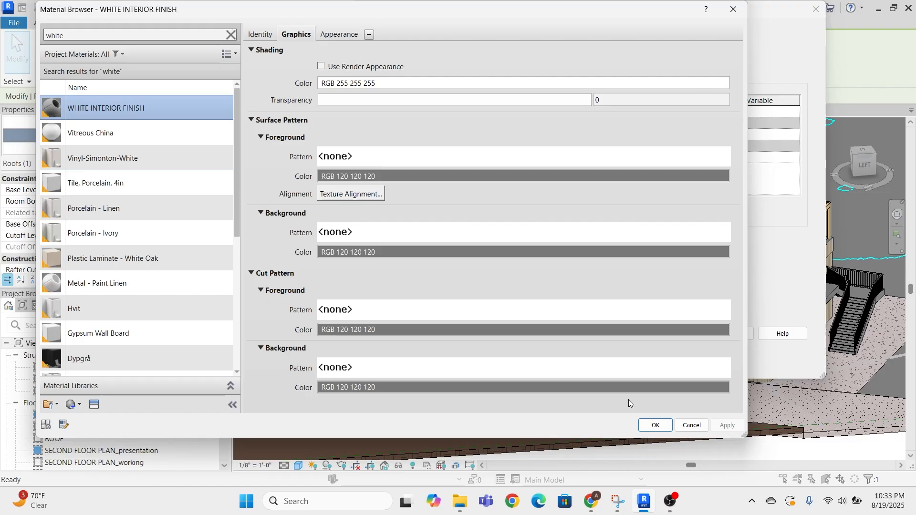
click(655, 425)
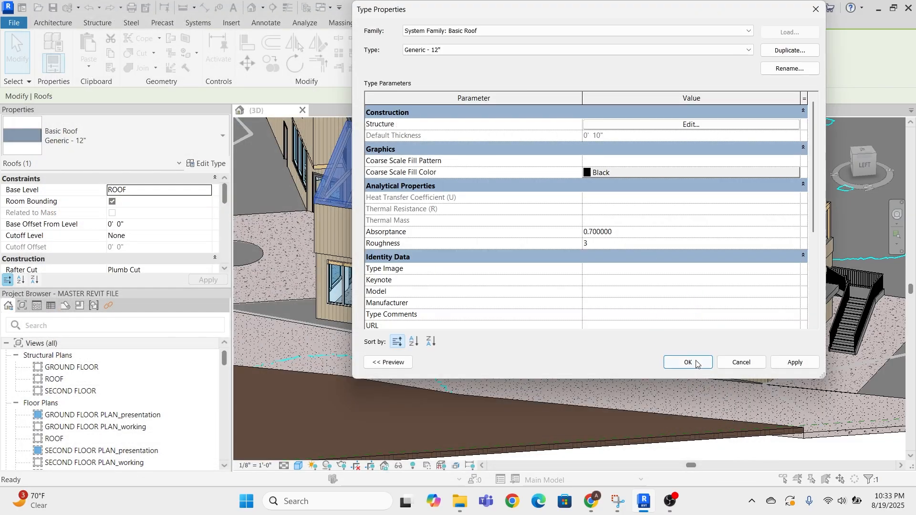
click(696, 364)
key(Escape)
- Examine the cladding on the roofs and exterior walls from several sides of the buildings in the 3D view
scroll(429, 205, down, 3)
shift+middle_drag(430, 172, 314, 215)
scroll(393, 270, up, 5)
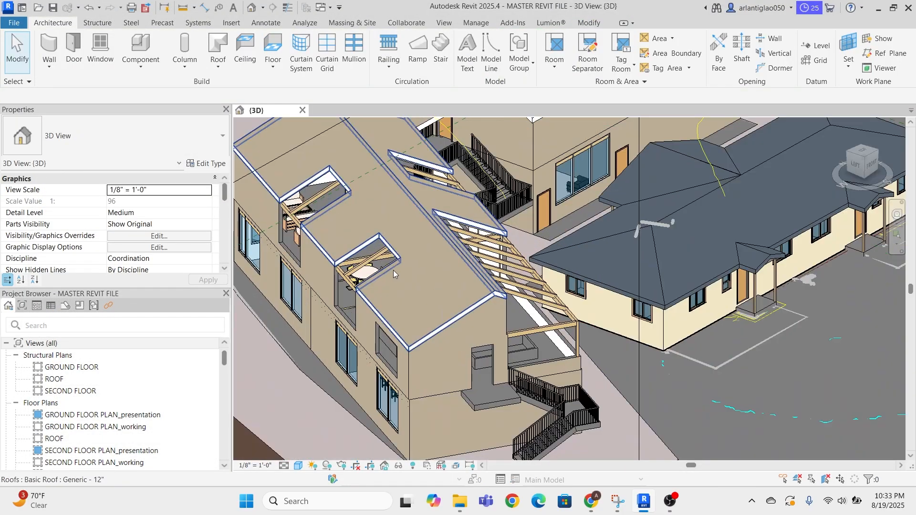
shift+middle_drag(692, 279, 599, 291)
shift+middle_drag(447, 342, 633, 332)
scroll(732, 302, down, 5)
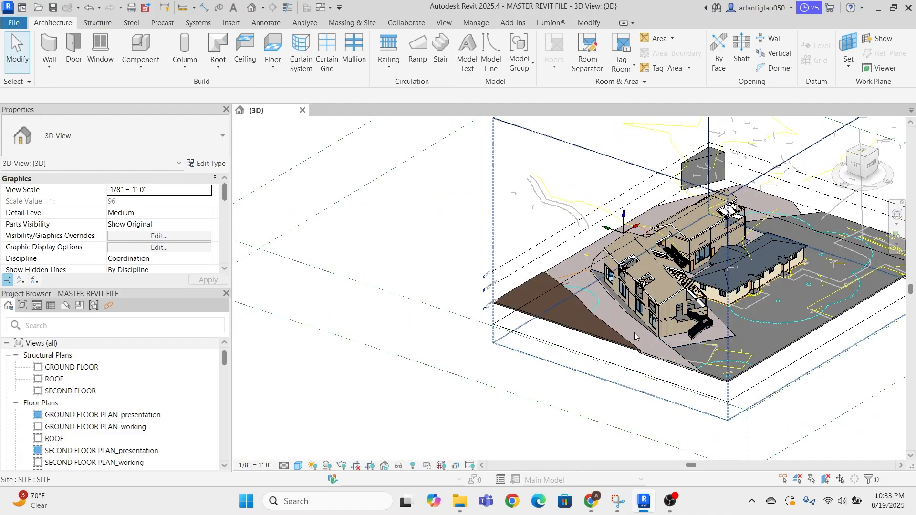
scroll(634, 332, up, 10)
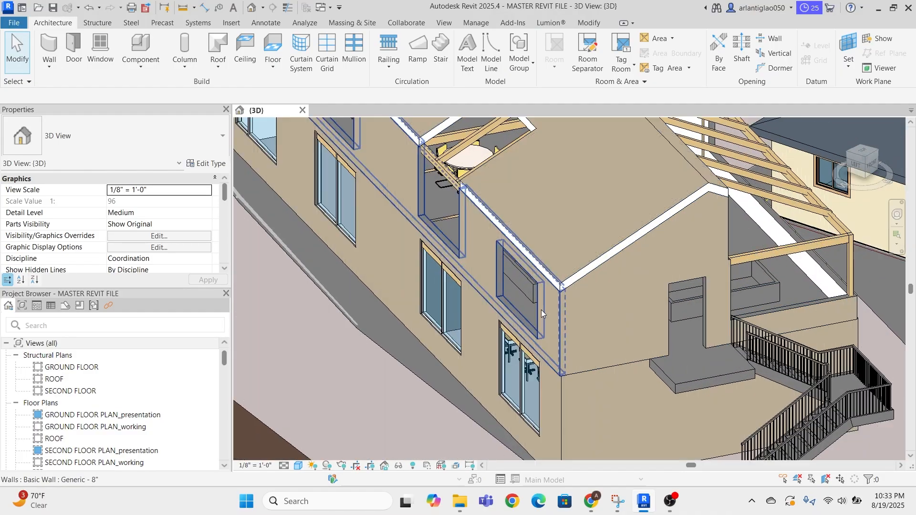
scroll(541, 310, up, 2)
scroll(518, 276, down, 5)
scroll(439, 184, up, 5)
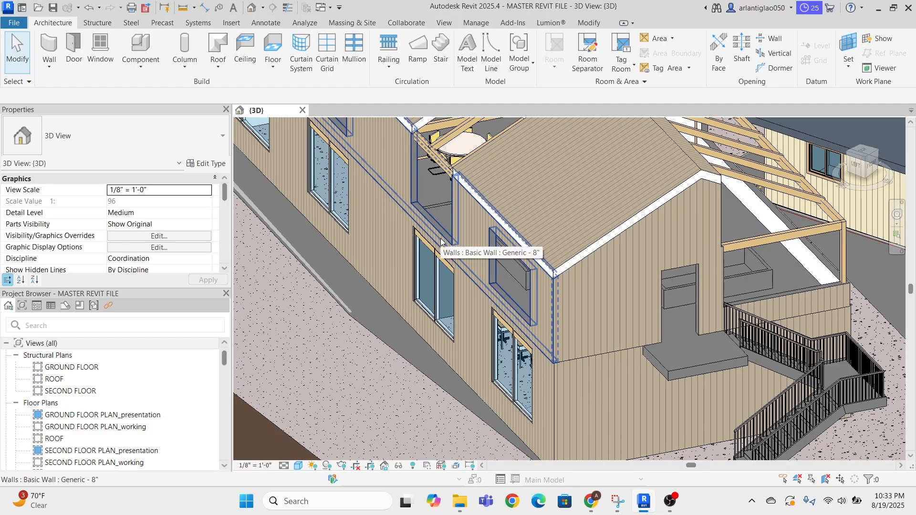
scroll(440, 242, down, 5)
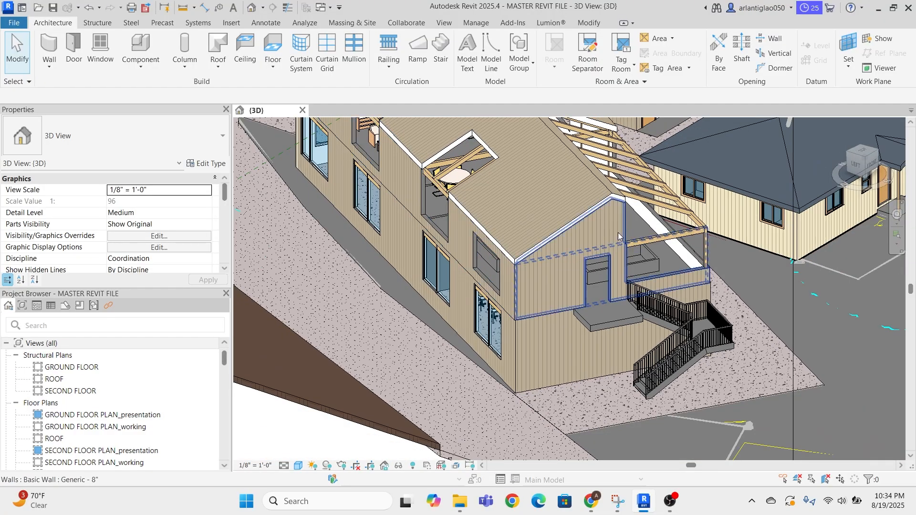
scroll(574, 234, up, 3)
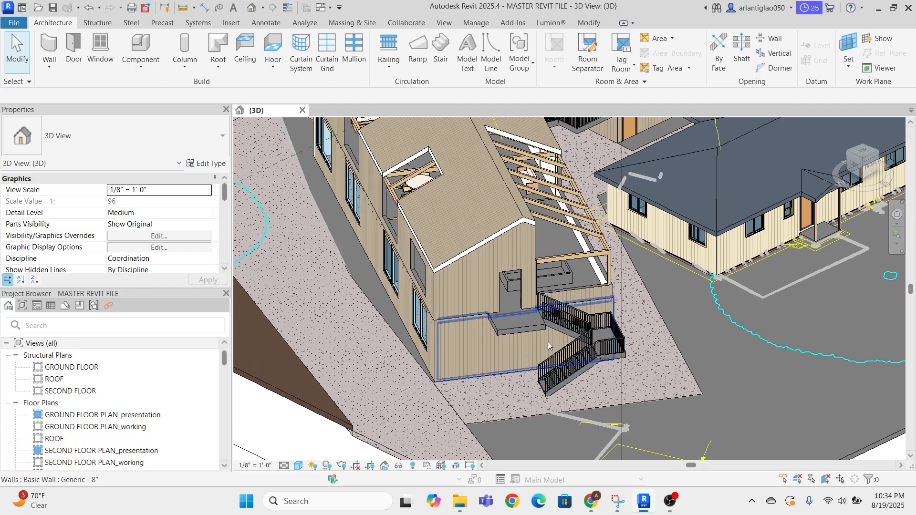
scroll(547, 341, up, 2)
scroll(505, 327, up, 2)
scroll(472, 320, down, 3)
shift+middle_drag(441, 314, 354, 330)
scroll(354, 330, down, 3)
scroll(592, 321, up, 4)
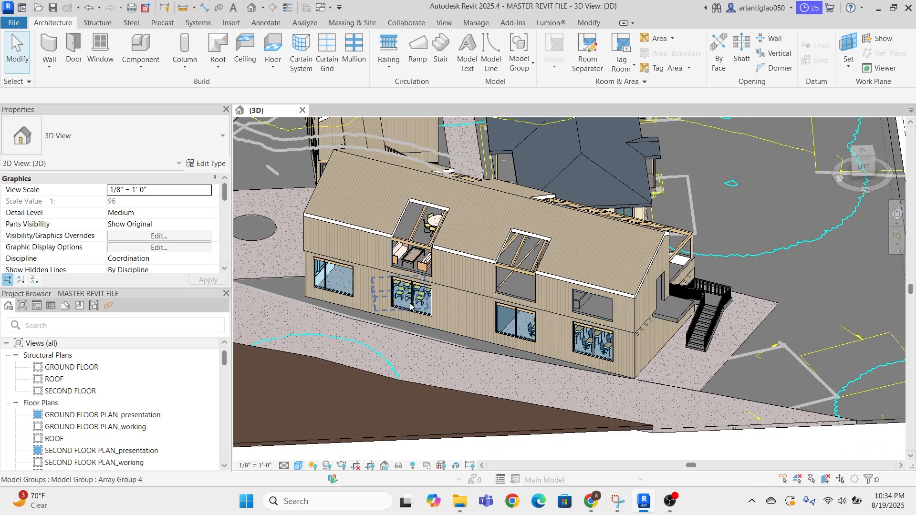
scroll(592, 321, down, 3)
scroll(530, 197, up, 4)
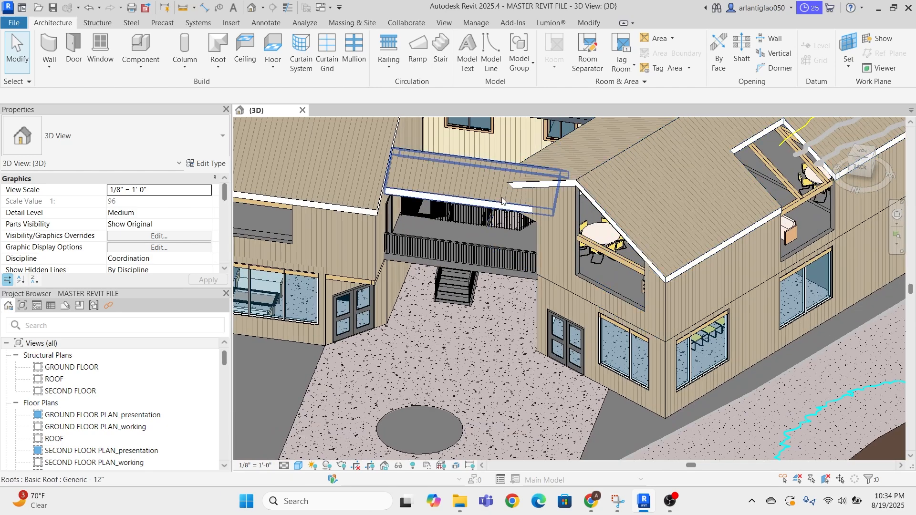
middle_drag(488, 318, 707, 338)
scroll(436, 280, down, 3)
scroll(356, 265, up, 3)
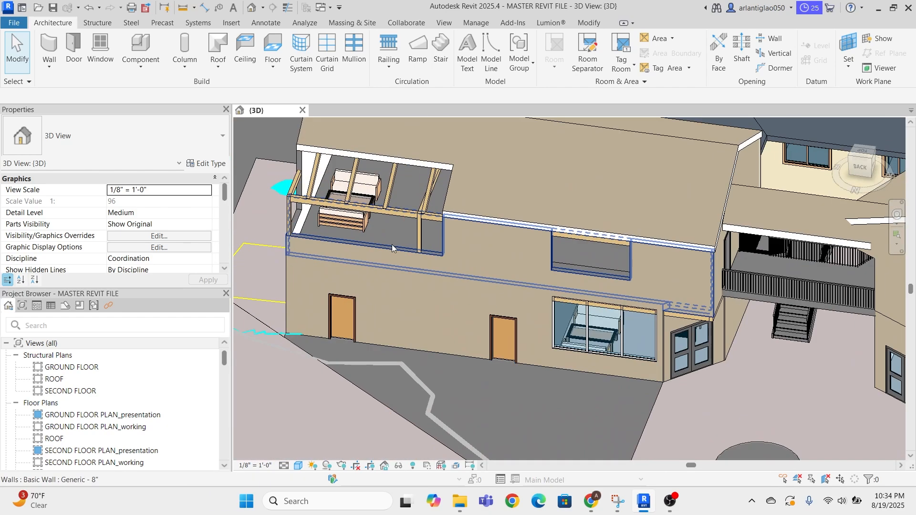
middle_drag(404, 232, 505, 251)
scroll(496, 248, up, 2)
middle_drag(860, 320, 523, 291)
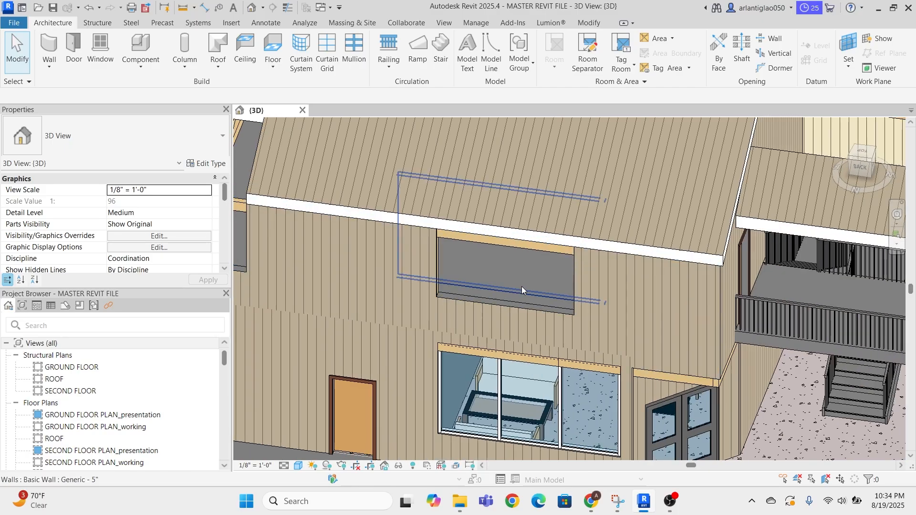
- Insert a new layer above the core boundary in the assembly of the second floor's Generic - 12" floor
click(780, 342)
scroll(780, 342, down, 2)
middle_drag(780, 342, 572, 302)
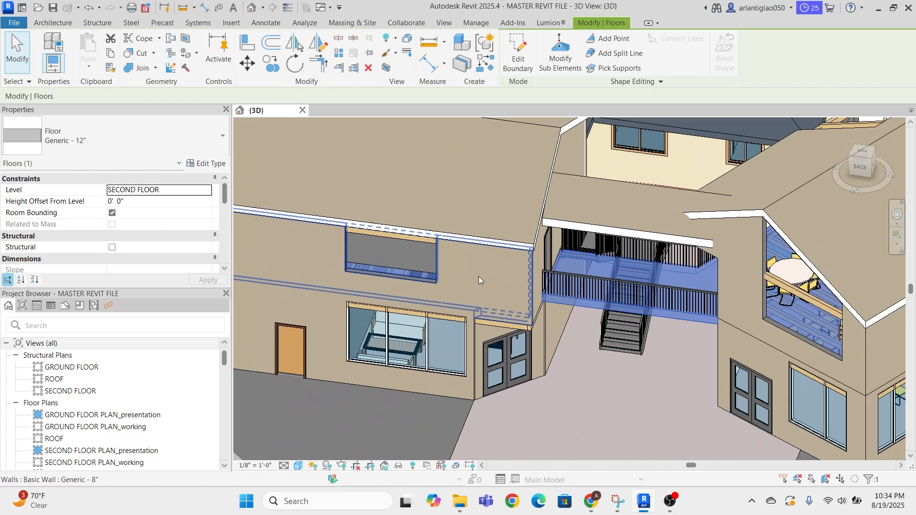
click(218, 165)
click(755, 126)
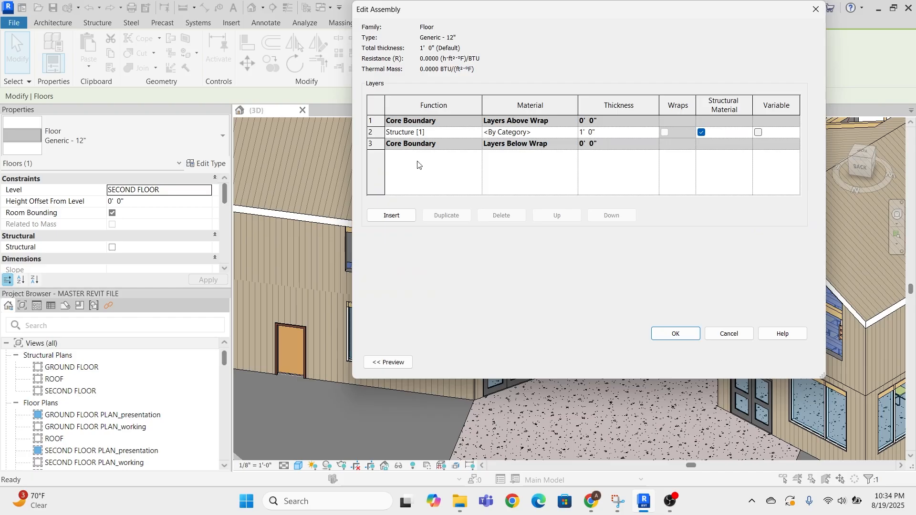
click(371, 132)
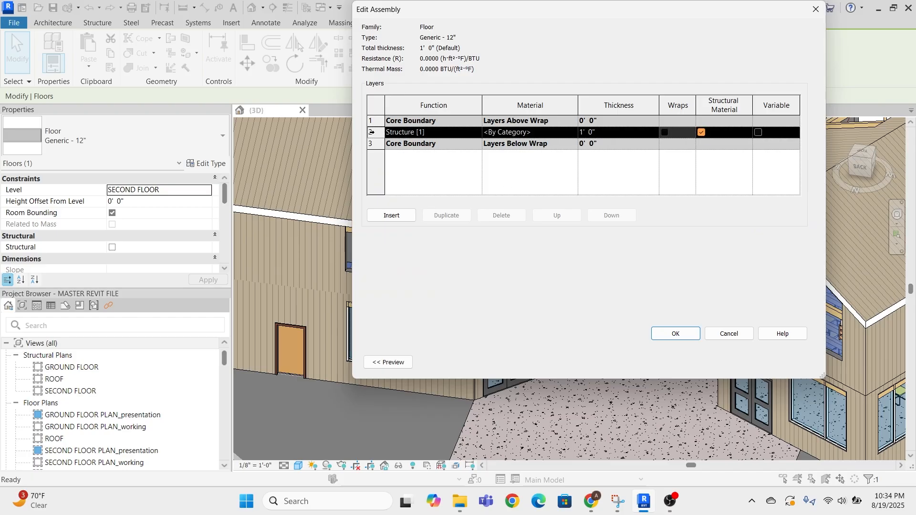
click(405, 219)
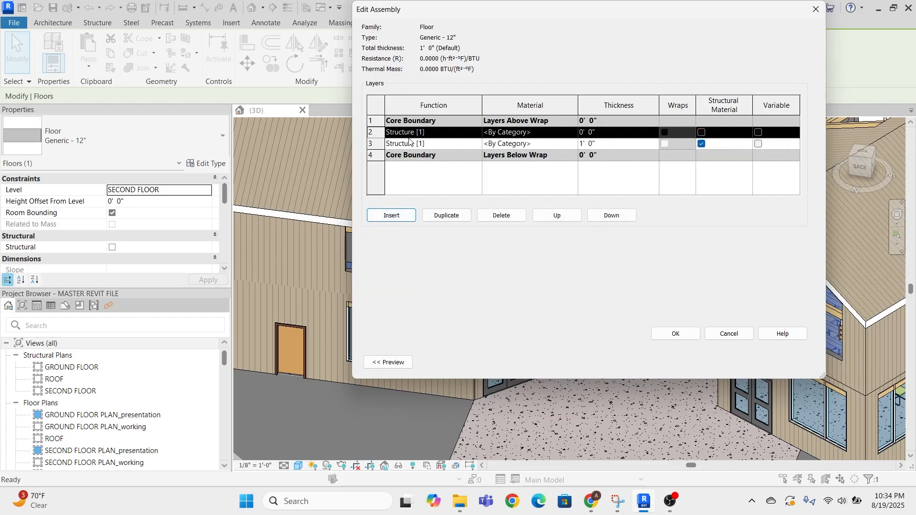
click(565, 215)
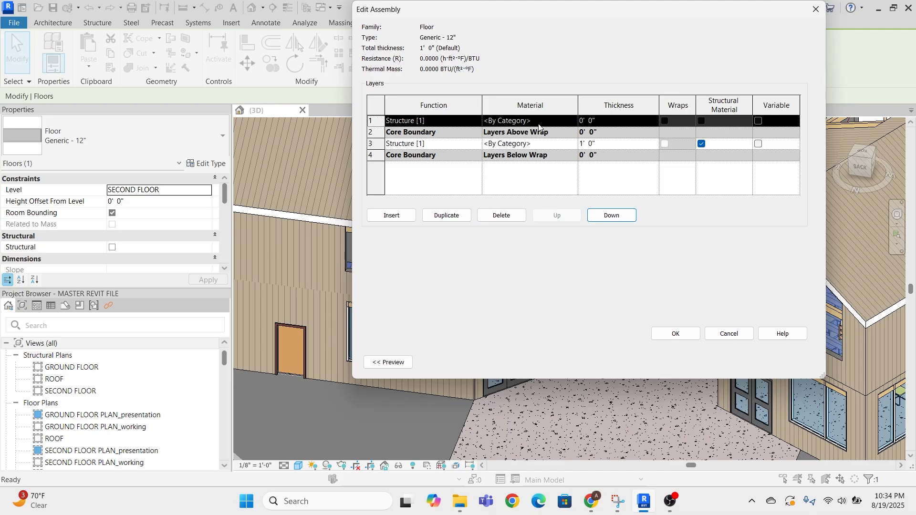
- Assign the Wood - Stained material to the floor's new layer above the core boundary
click(571, 121)
click(573, 121)
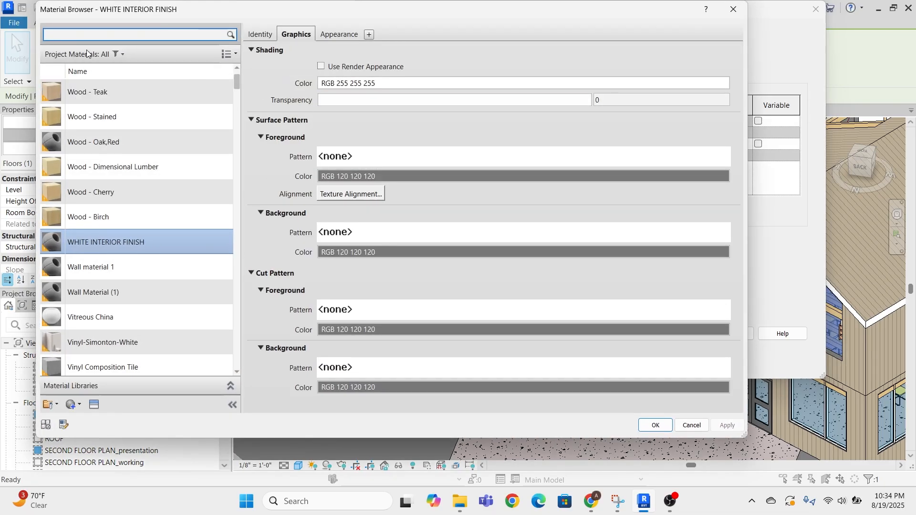
click(132, 115)
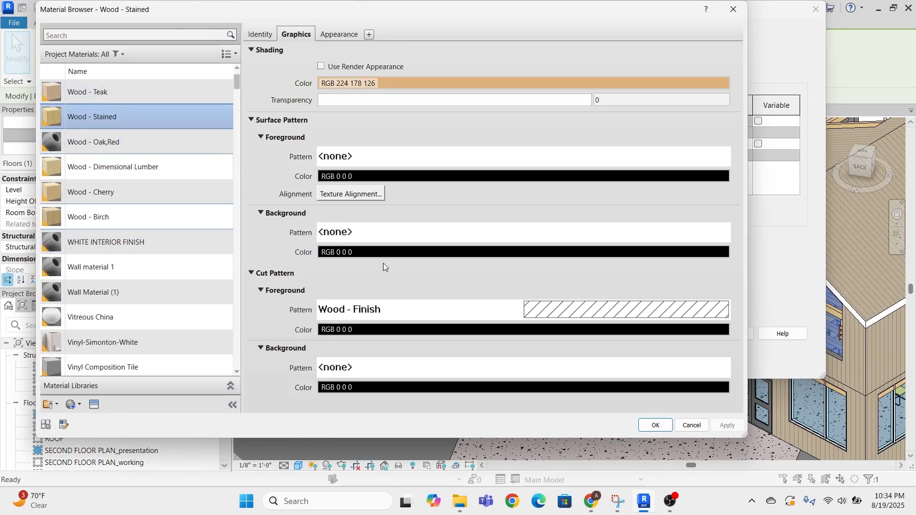
click(656, 425)
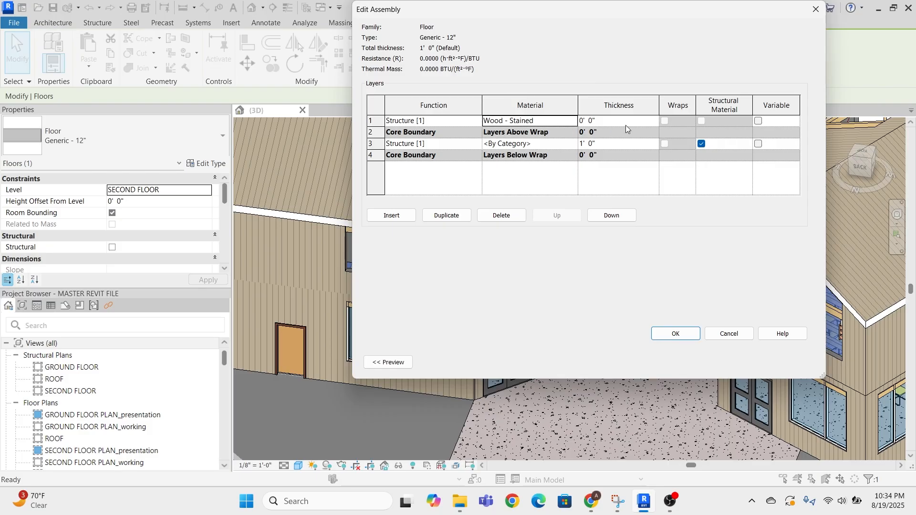
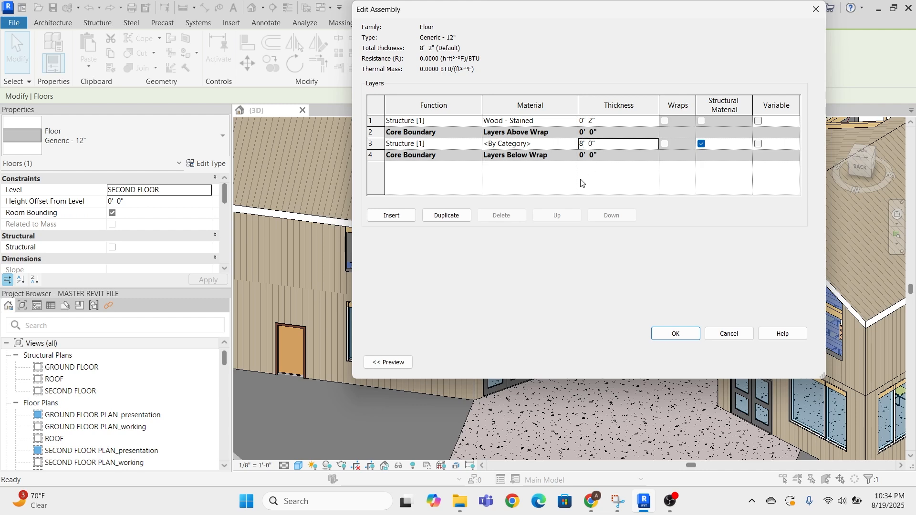
- Duplicate the floor's core Structure [1] layer, move the copy below the lower core boundary and set its thickness to 2"
click(384, 145)
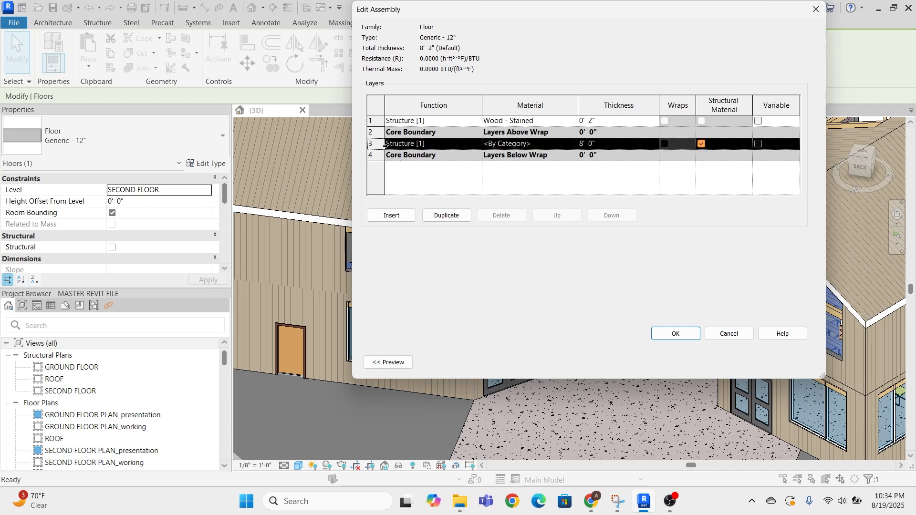
click(469, 216)
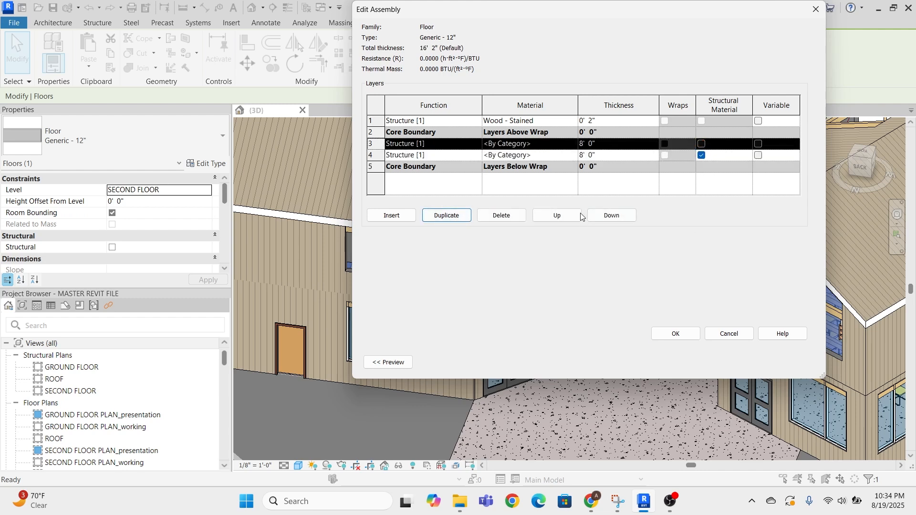
click(625, 218)
click(624, 218)
click(585, 166)
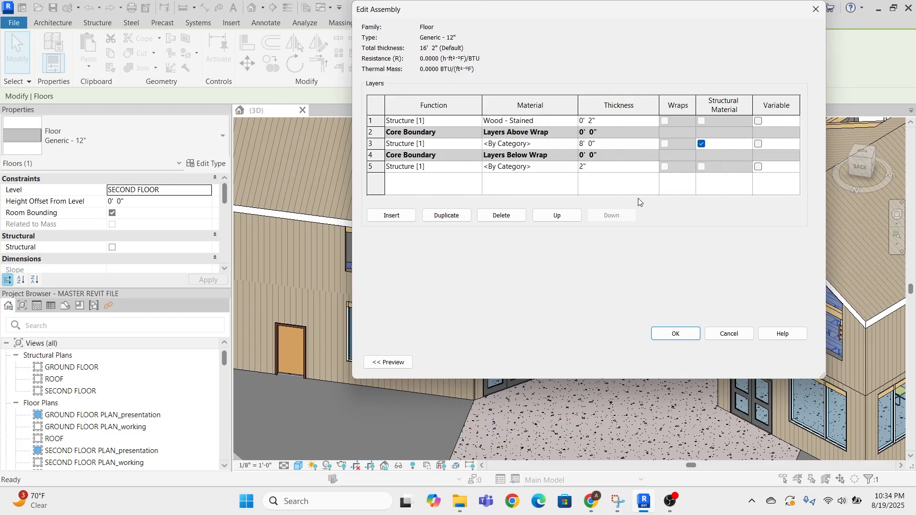
- Set the function of the floor's top layer to Finish 2 [5] and of its bottom layer to Finish 1 [4]
click(470, 124)
click(475, 125)
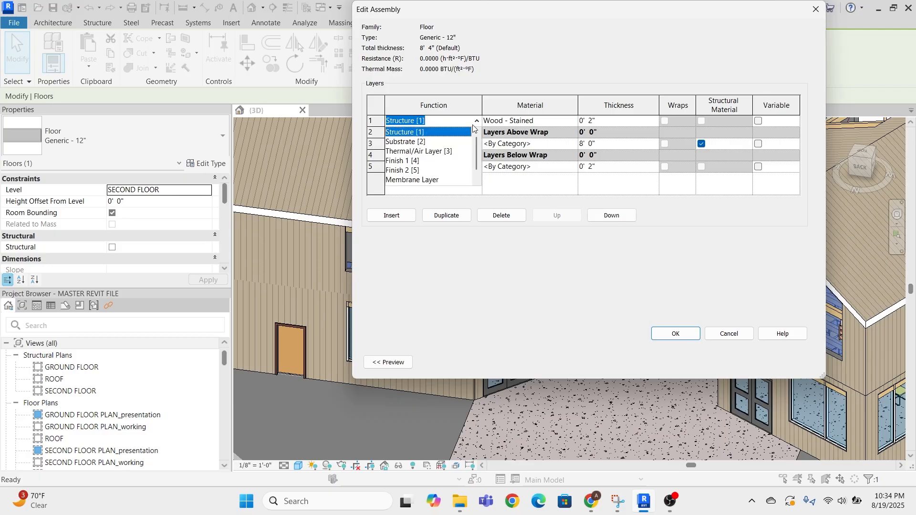
click(432, 171)
click(474, 166)
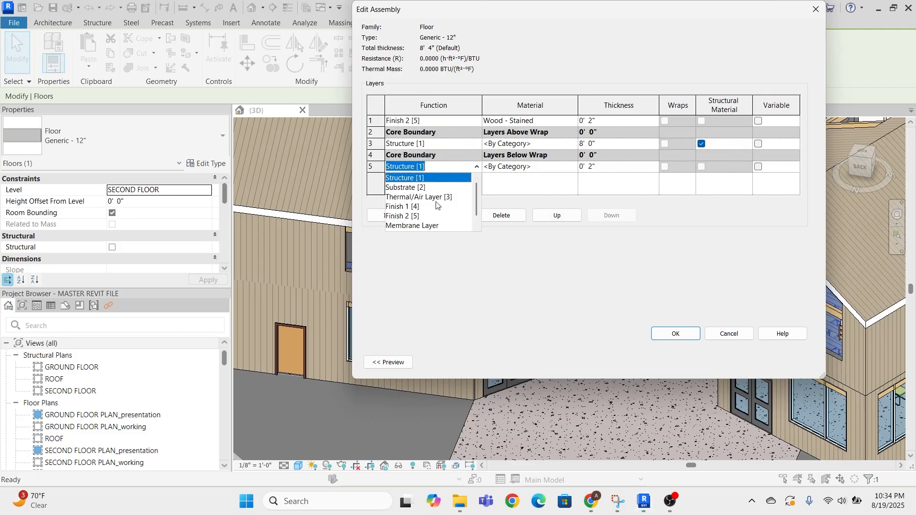
click(450, 206)
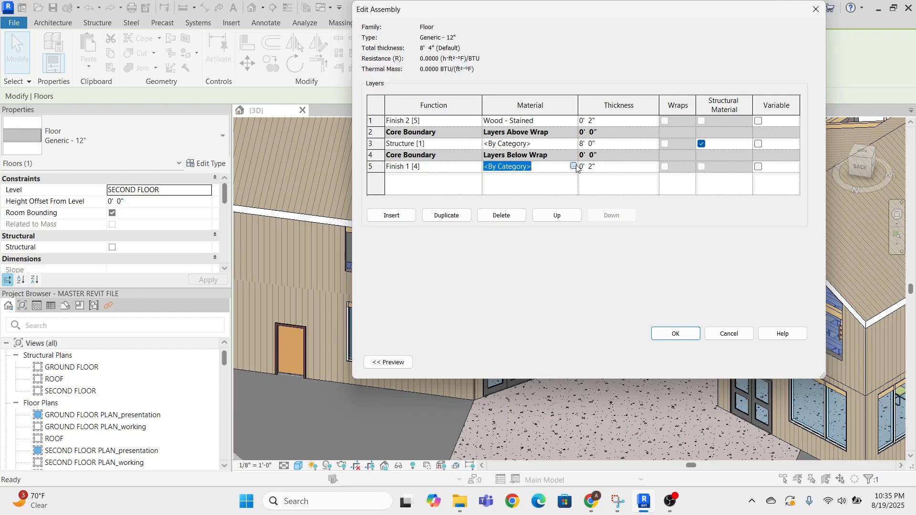
- Assign the Wood - Teak material to the floor's bottom Finish 1 [4] layer and apply the assembly changes
click(573, 166)
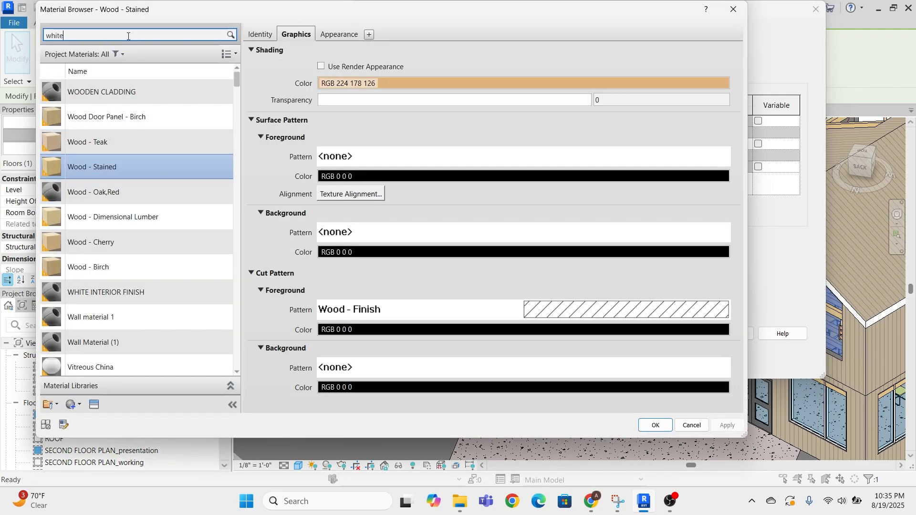
scroll(135, 188, down, 4)
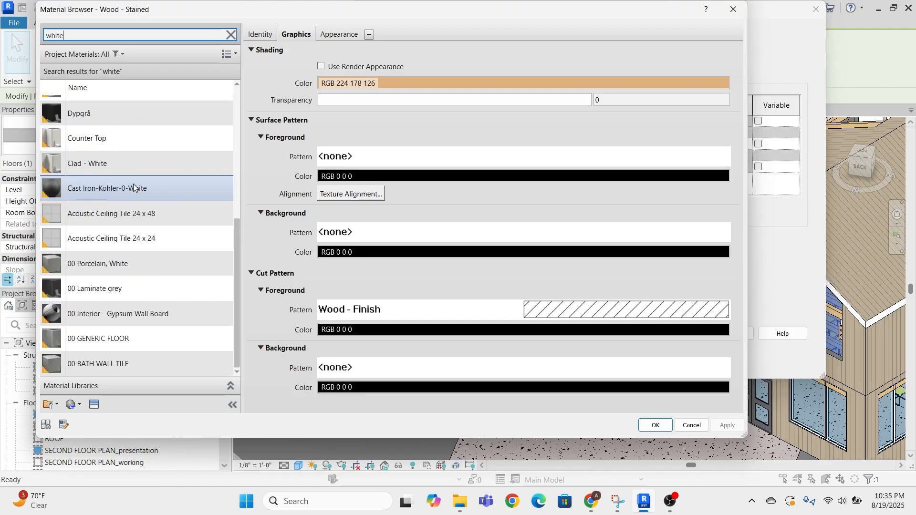
scroll(134, 188, up, 4)
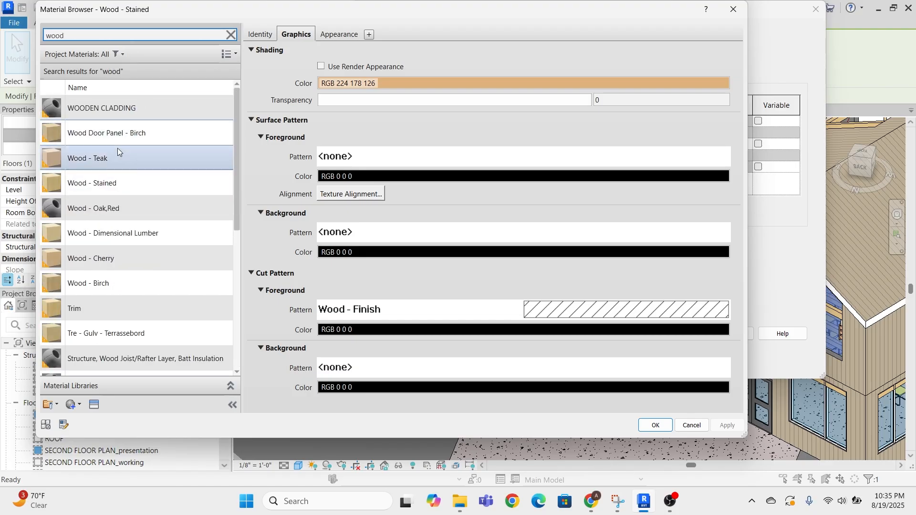
click(108, 162)
click(97, 183)
click(89, 236)
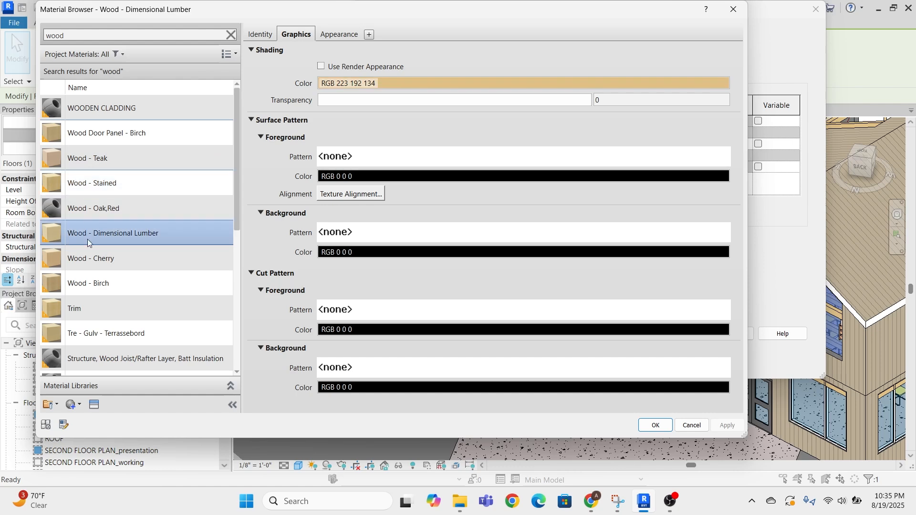
click(88, 266)
click(117, 313)
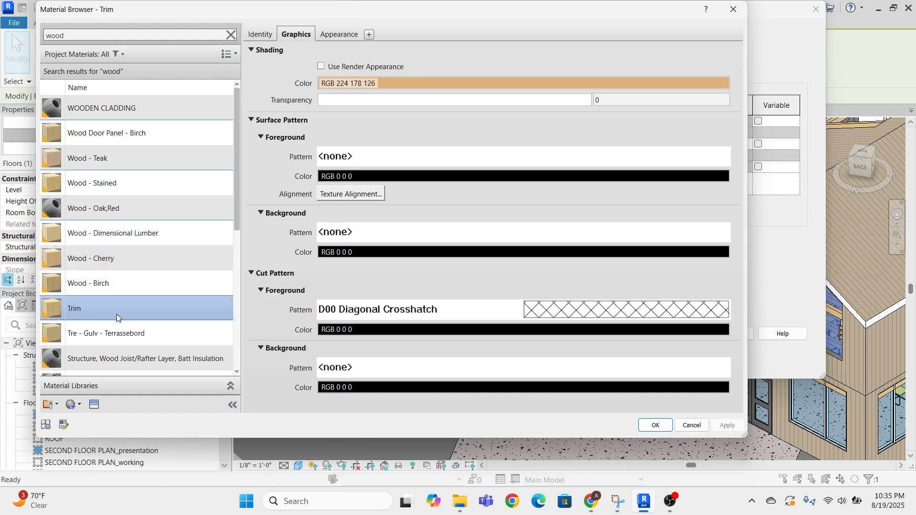
click(125, 162)
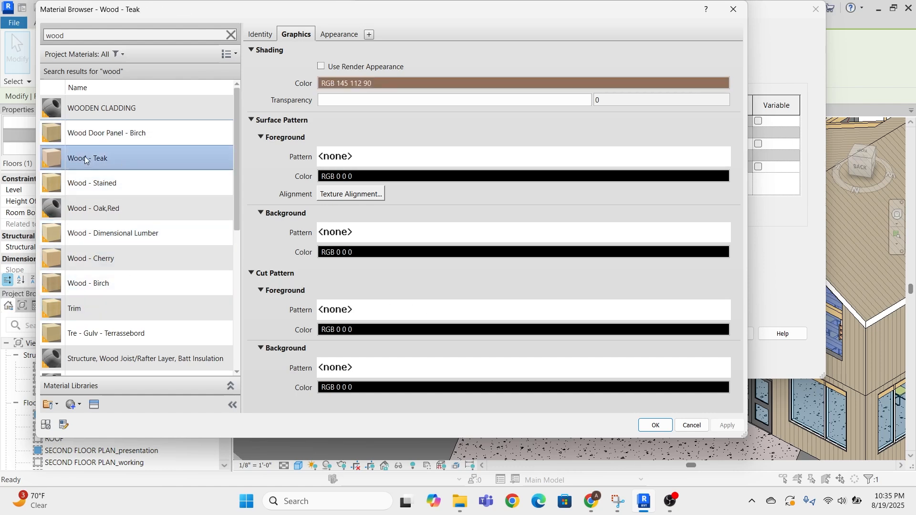
click(656, 426)
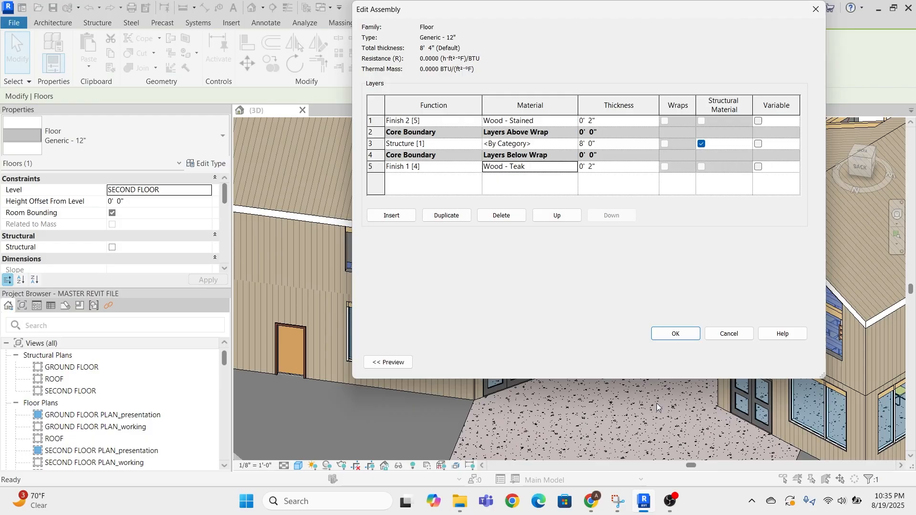
click(675, 327)
click(682, 358)
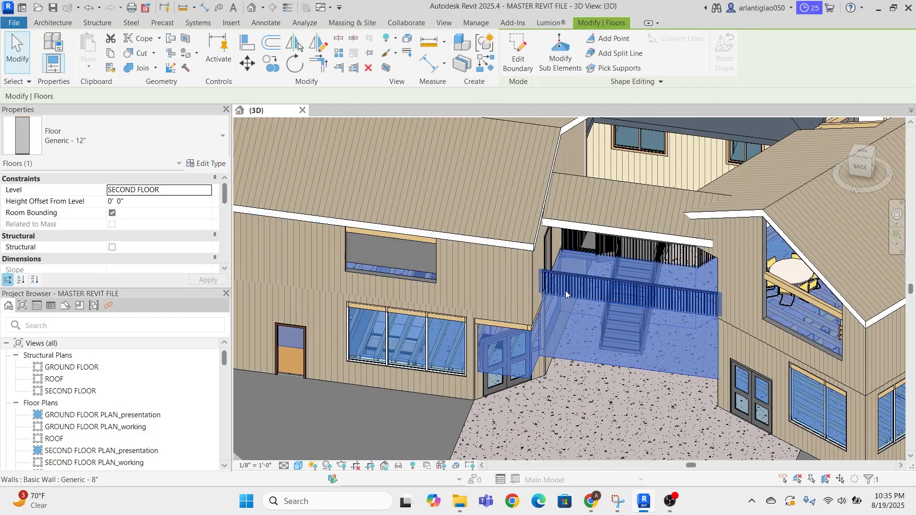
- Set the thickness of the second floor's core Structure [1] layer to 8" in the Generic - 12" floor type
scroll(566, 288, down, 3)
click(644, 340)
shift+middle_drag(648, 373, 594, 341)
scroll(588, 353, up, 1)
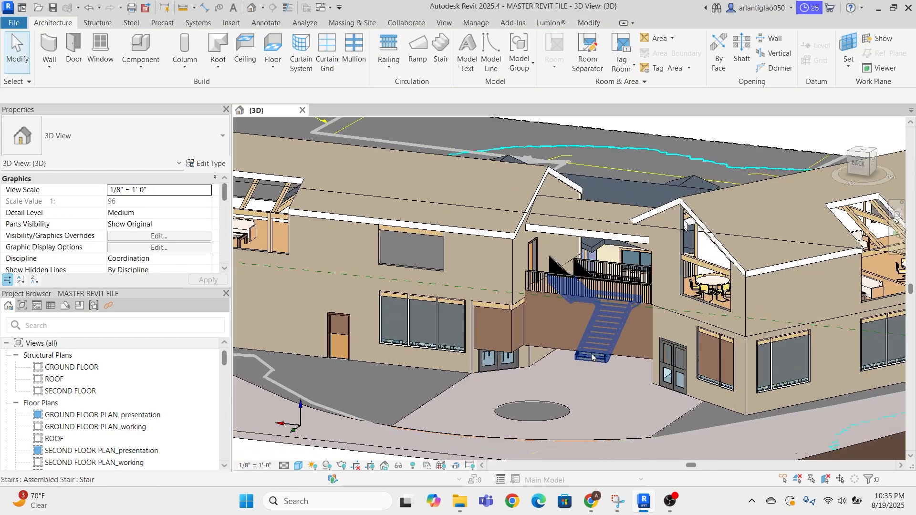
click(536, 342)
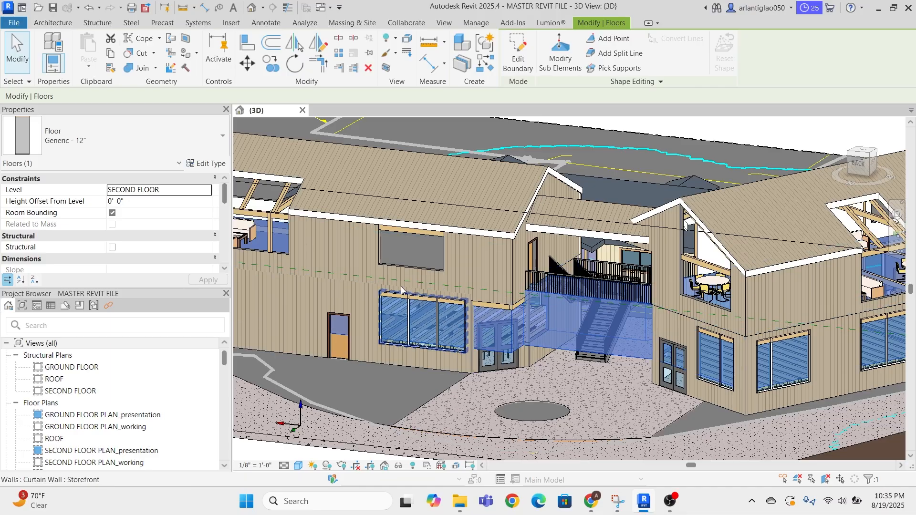
click(206, 163)
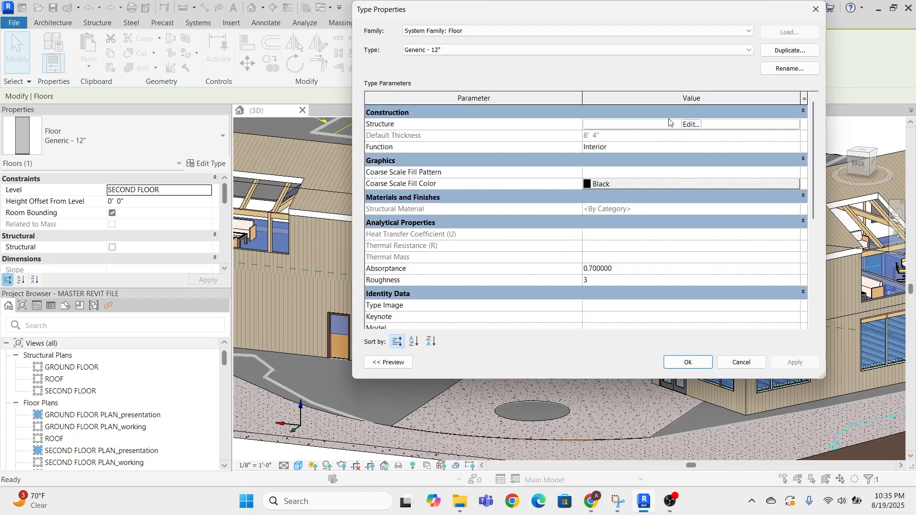
scroll(668, 125, down, 3)
scroll(668, 125, up, 3)
click(671, 123)
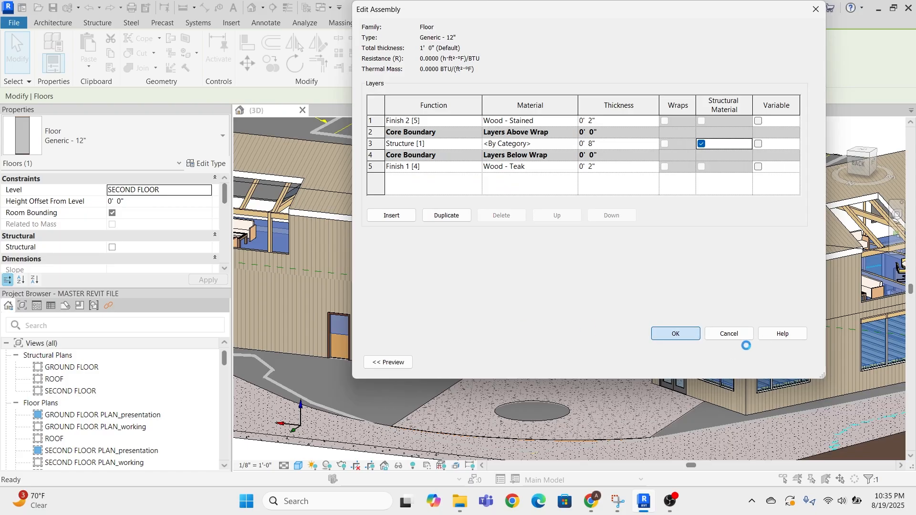
click(687, 360)
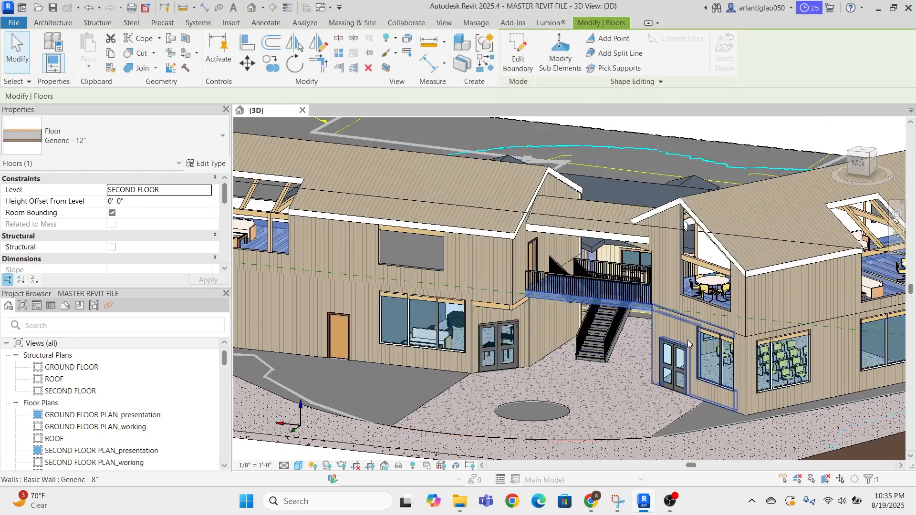
- Examine the second-floor balcony slab and the adjoining roof edges in the 3D view from several sides
key(Escape)
scroll(670, 322, down, 4)
shift+middle_drag(516, 350, 668, 350)
scroll(589, 334, up, 4)
shift+middle_drag(589, 334, 375, 352)
scroll(534, 216, up, 3)
middle_drag(596, 233, 348, 239)
scroll(517, 235, up, 3)
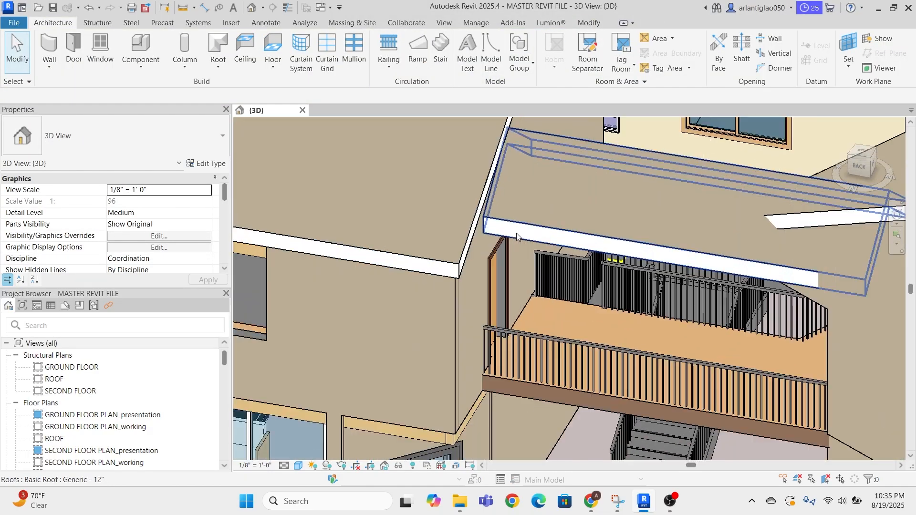
click(526, 226)
scroll(479, 257, down, 4)
key(Escape)
scroll(526, 240, up, 3)
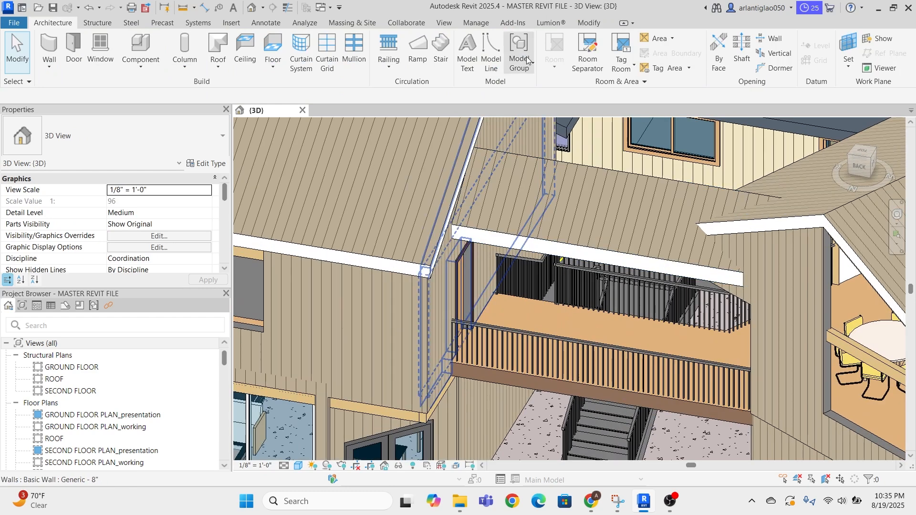
- Start the Paint tool, search the materials for wood and choose WOODEN CLADDING as the paint material
click(588, 24)
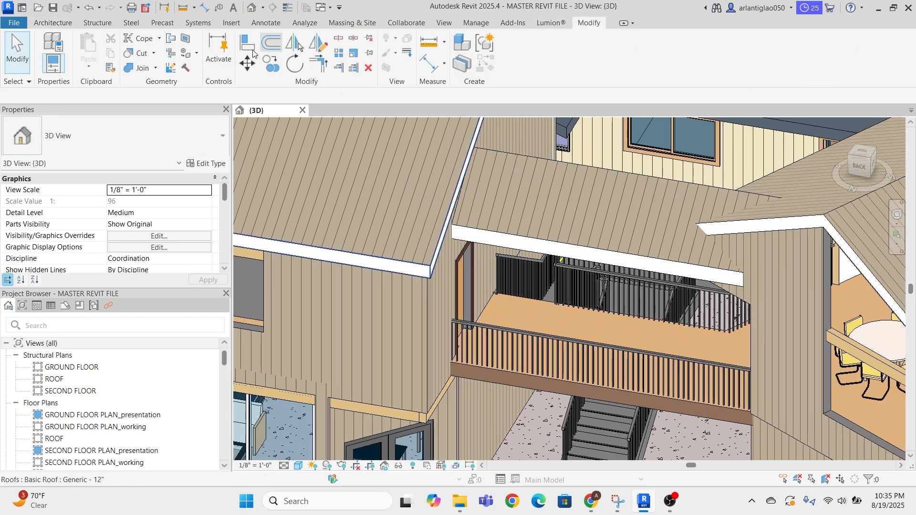
click(187, 53)
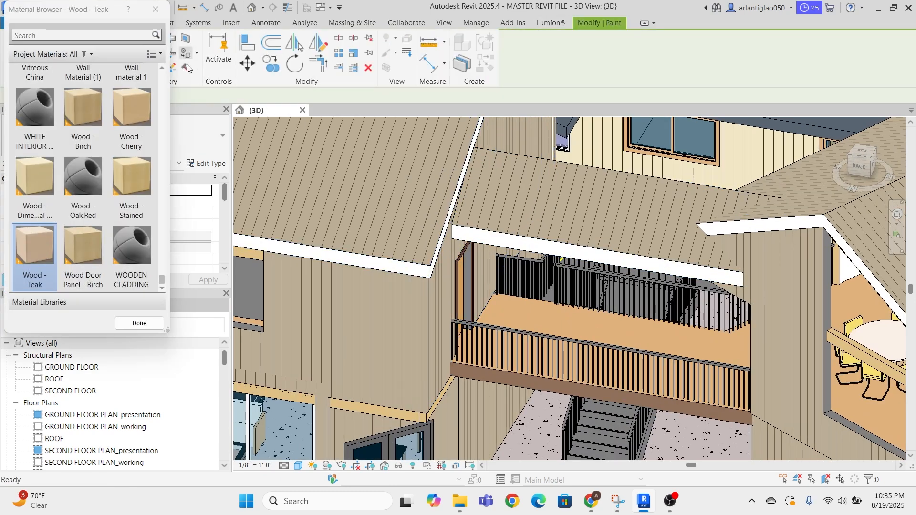
scroll(447, 266, up, 5)
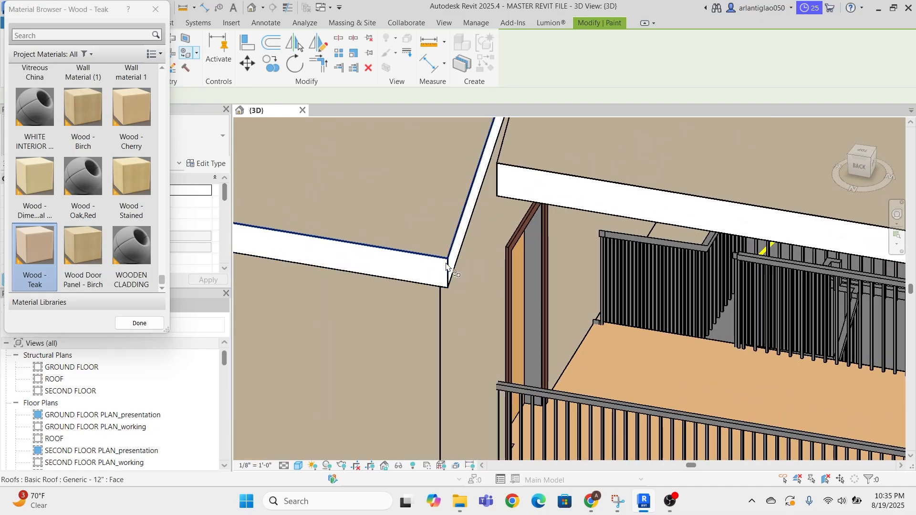
scroll(447, 266, down, 2)
scroll(447, 266, up, 5)
scroll(385, 280, down, 3)
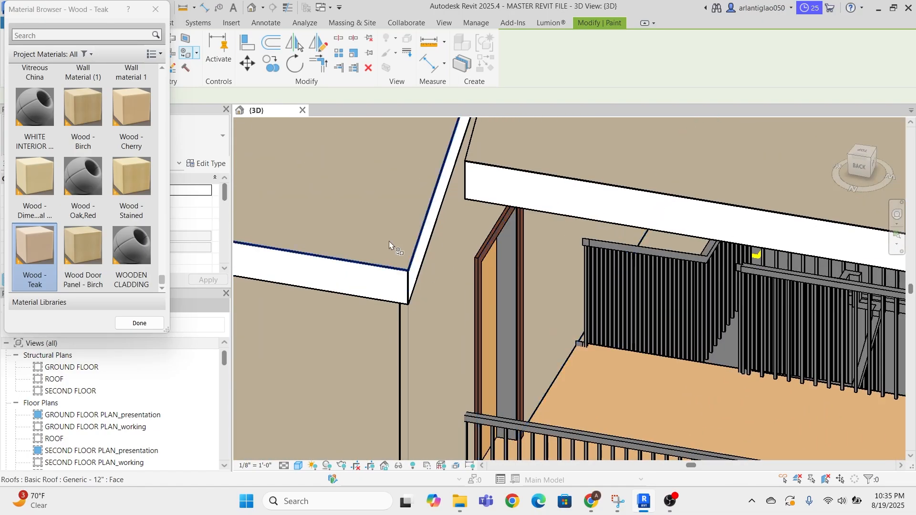
scroll(517, 262, down, 8)
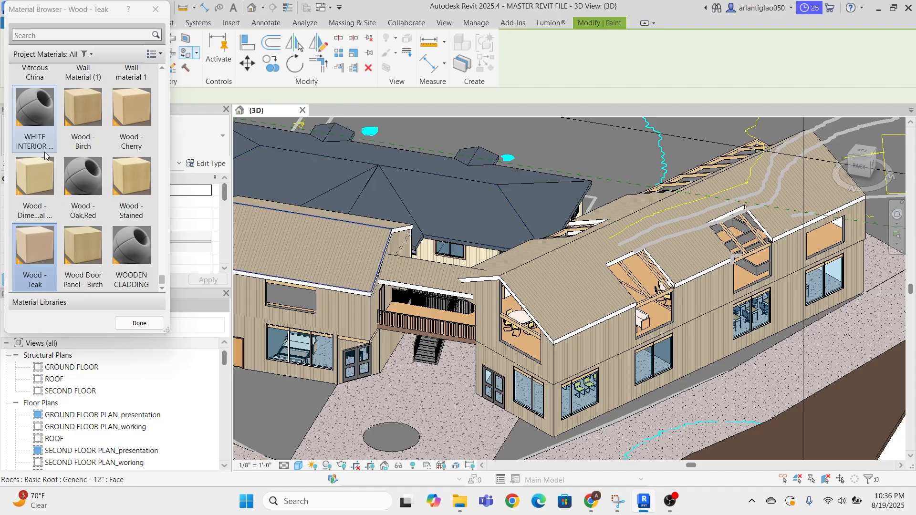
scroll(46, 155, up, 1)
scroll(491, 281, up, 3)
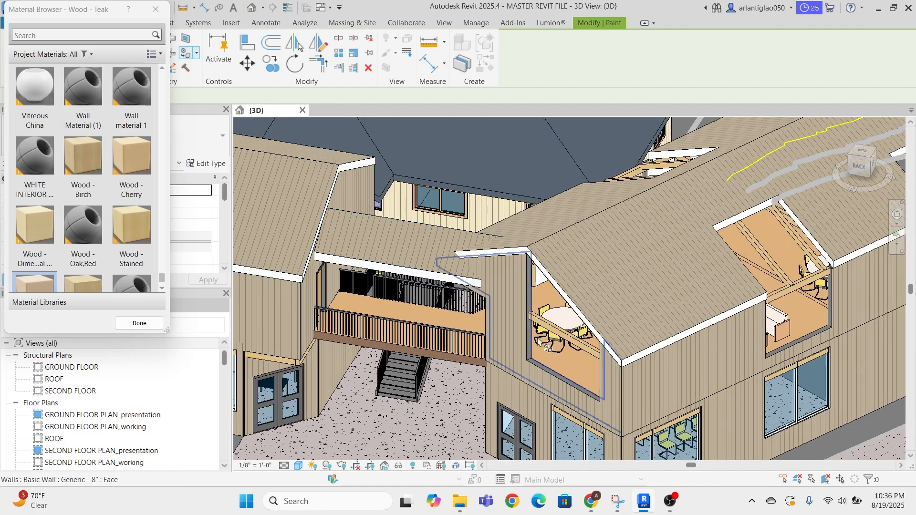
click(98, 34)
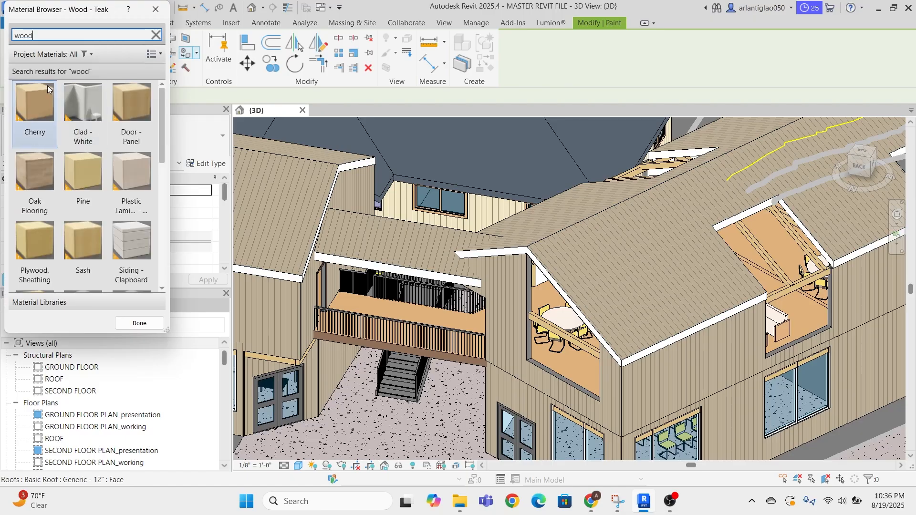
scroll(120, 157, down, 5)
click(55, 244)
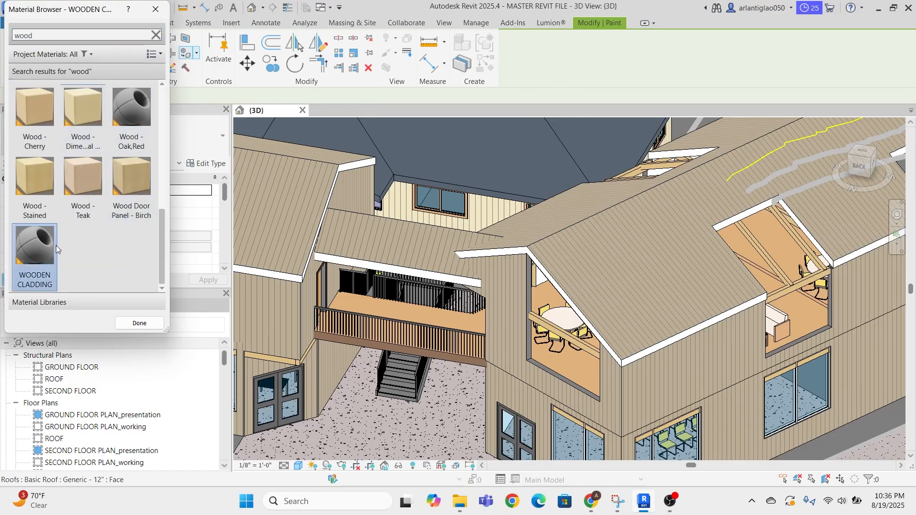
- Paint the fascia of the balcony roof and the gable and eave edges of the adjoining wing's roof with WOODEN CLADDING
scroll(387, 270, up, 3)
click(385, 262)
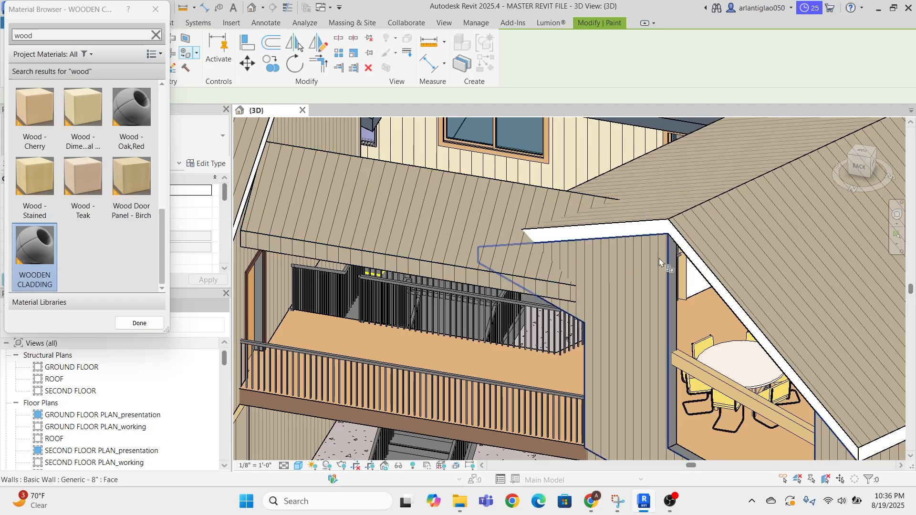
click(632, 230)
scroll(780, 270, down, 3)
scroll(609, 300, up, 4)
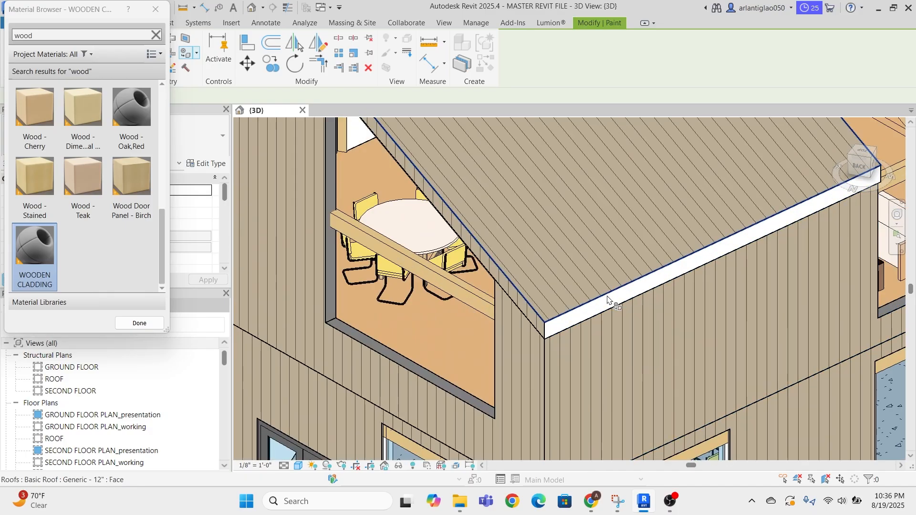
click(610, 305)
- Paint the white side and upper edges of the roof opening nearest the gable end with WOODEN CLADDING
scroll(610, 305, down, 4)
scroll(487, 253, up, 6)
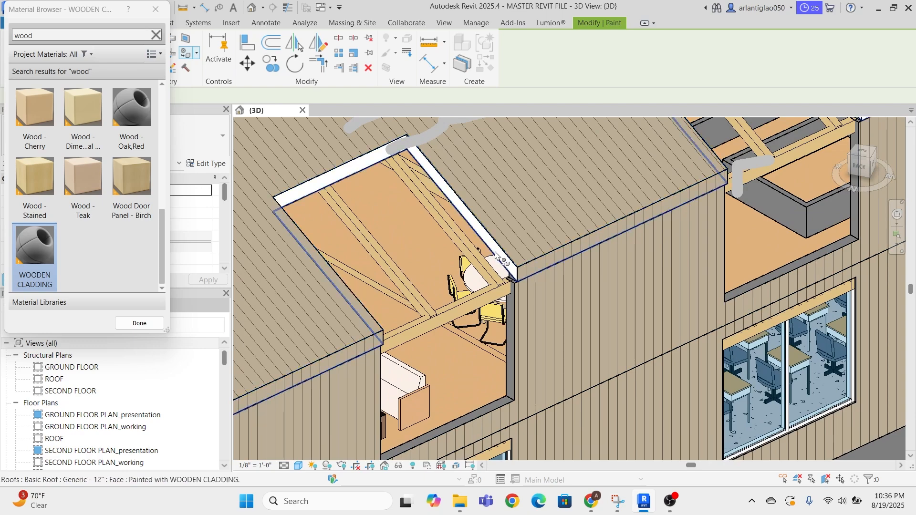
click(497, 256)
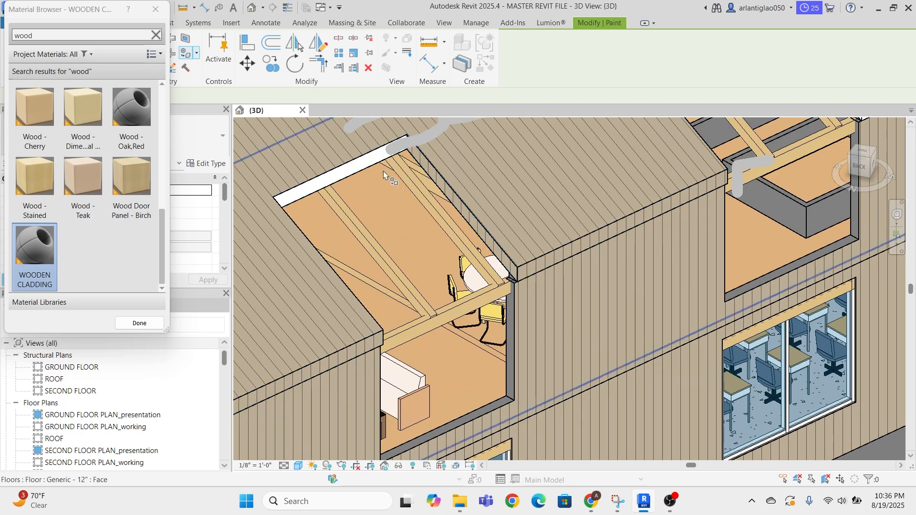
click(355, 173)
- On the opposite slope of the roof, paint the two white edges of the opening above the round table with WOODEN CLADDING
shift+middle_drag(534, 208, 357, 276)
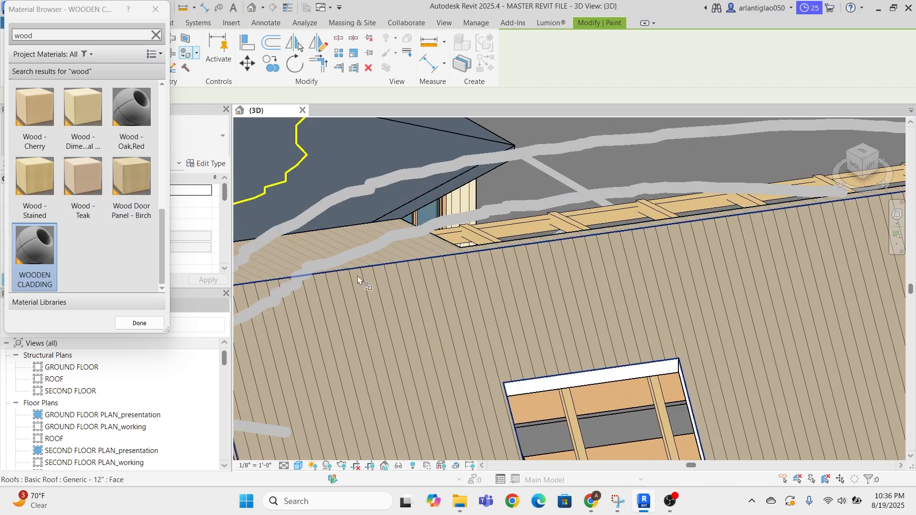
scroll(356, 276, down, 2)
shift+middle_drag(688, 242, 405, 281)
mouse_move(272, 382)
middle_down()
mouse_move(417, 241)
mouse_move(427, 220)
middle_up()
scroll(401, 202, up, 3)
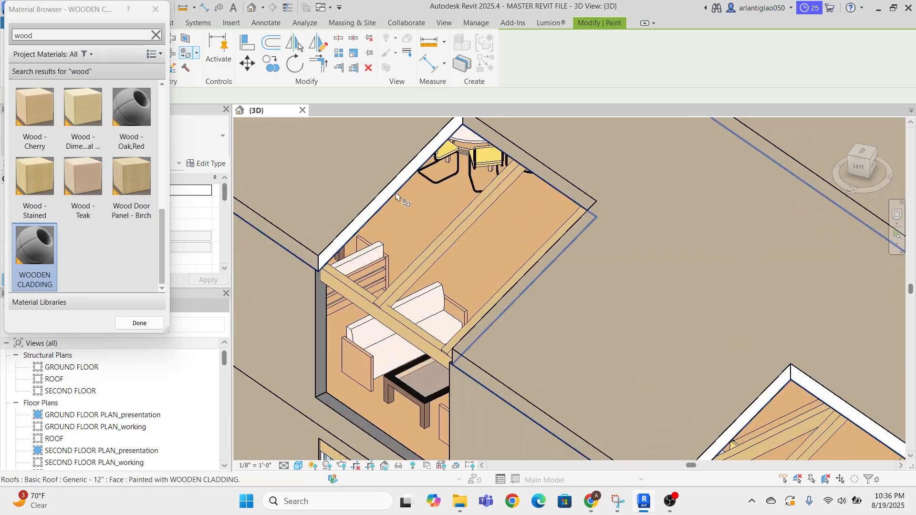
scroll(396, 194, down, 3)
scroll(578, 326, up, 3)
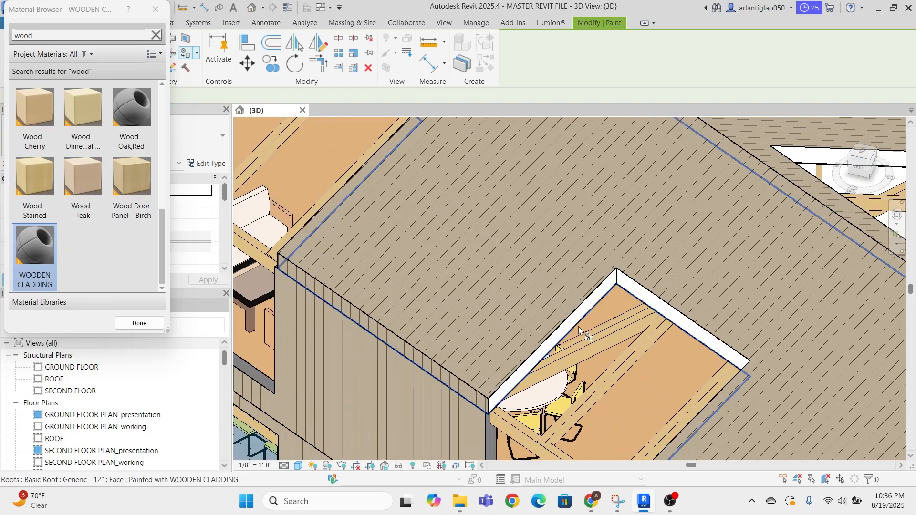
click(574, 327)
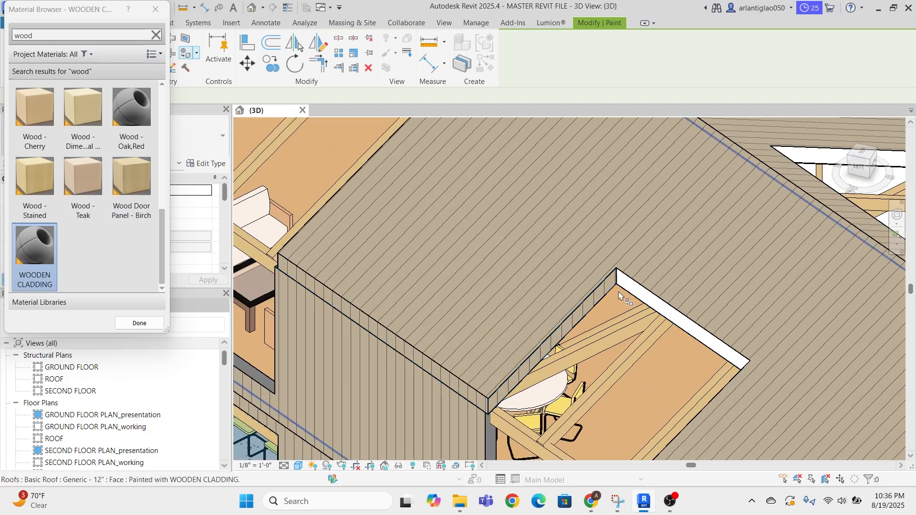
click(620, 280)
- Return to the balcony-side slope and paint the sloping white edge of the next roof opening with WOODEN CLADDING
scroll(577, 313, down, 3)
shift+middle_drag(382, 348, 591, 351)
scroll(493, 325, up, 3)
scroll(494, 324, up, 2)
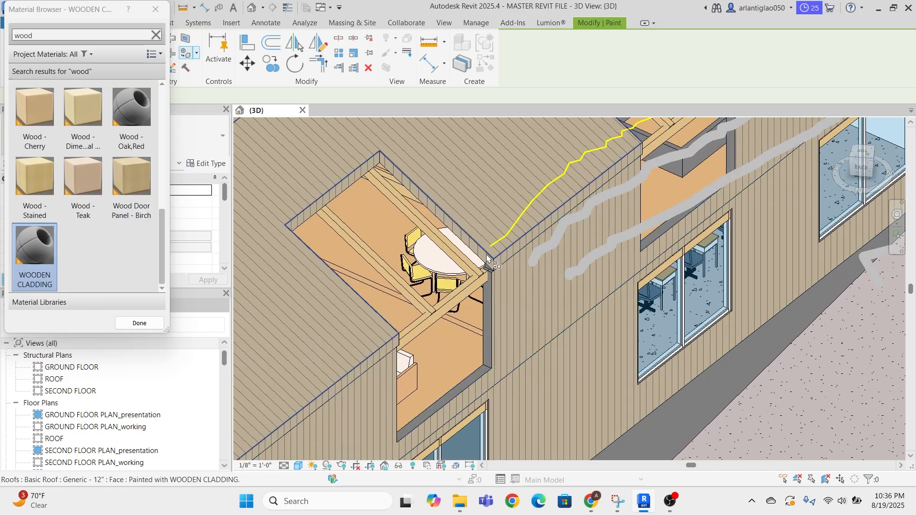
scroll(662, 200, down, 3)
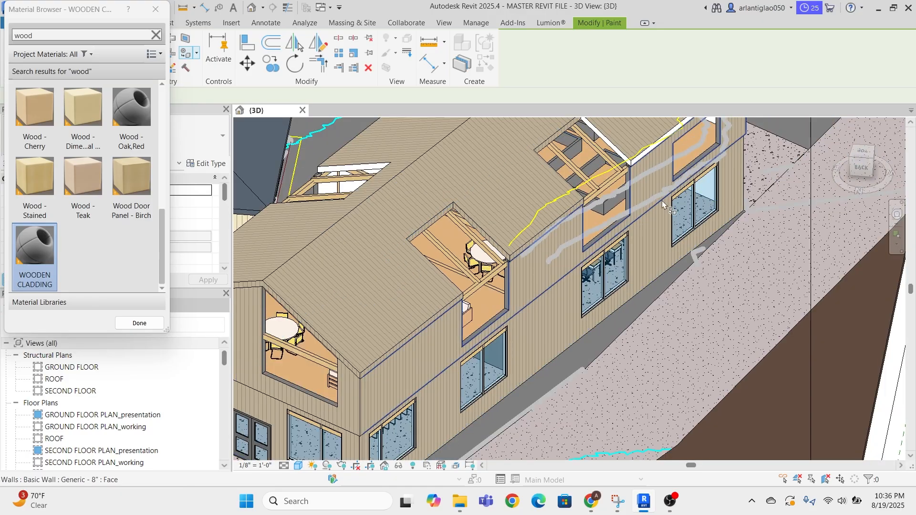
scroll(644, 175, up, 1)
scroll(628, 185, down, 2)
scroll(628, 186, up, 4)
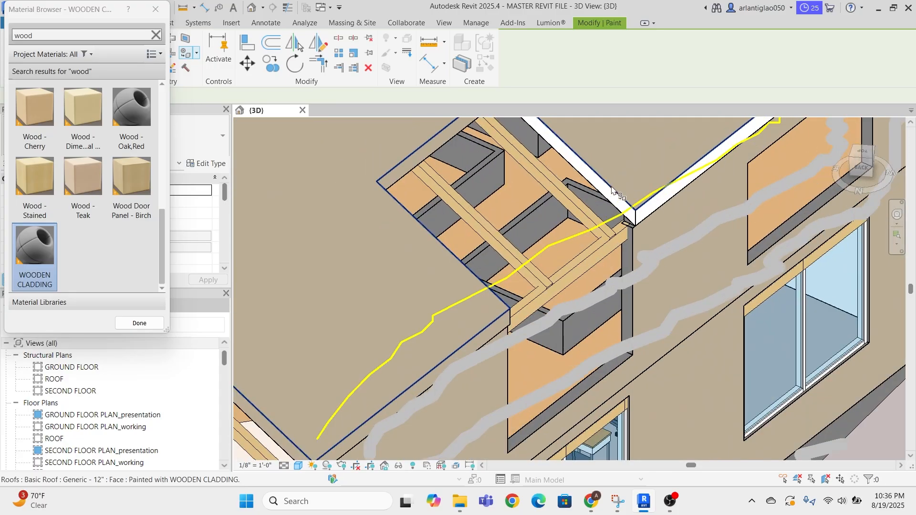
click(610, 189)
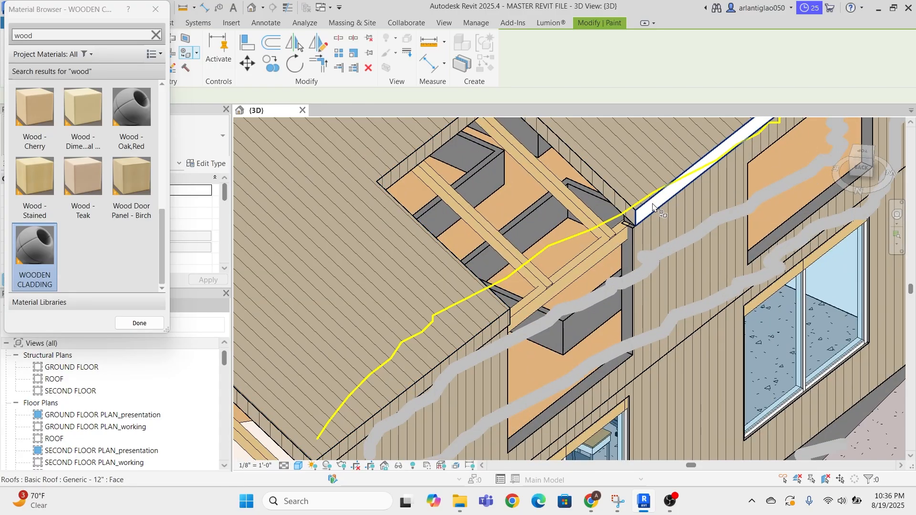
- Paint the remaining white eave edge beside the roof opening with WOODEN CLADDING
scroll(652, 205, down, 3)
scroll(646, 274, up, 4)
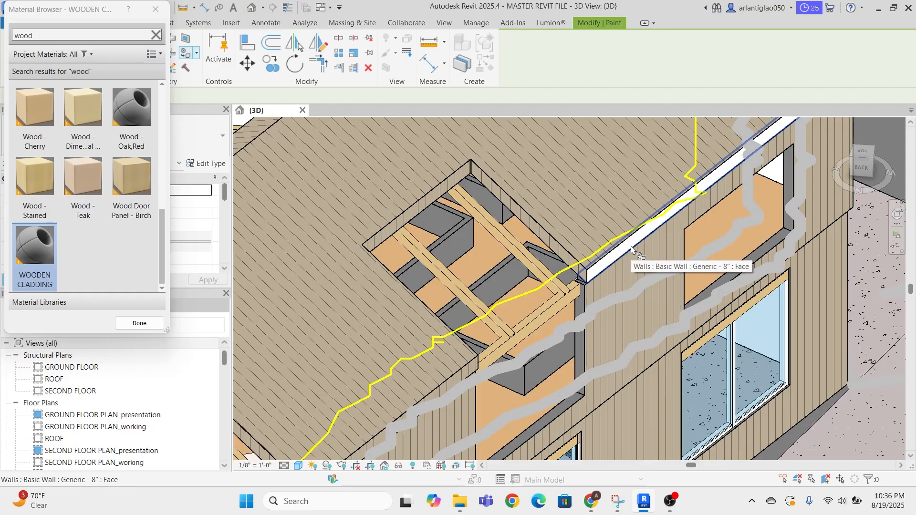
scroll(689, 257, down, 3)
shift+middle_drag(689, 256, 539, 251)
scroll(539, 251, up, 3)
scroll(540, 248, down, 6)
shift+middle_drag(546, 200, 701, 281)
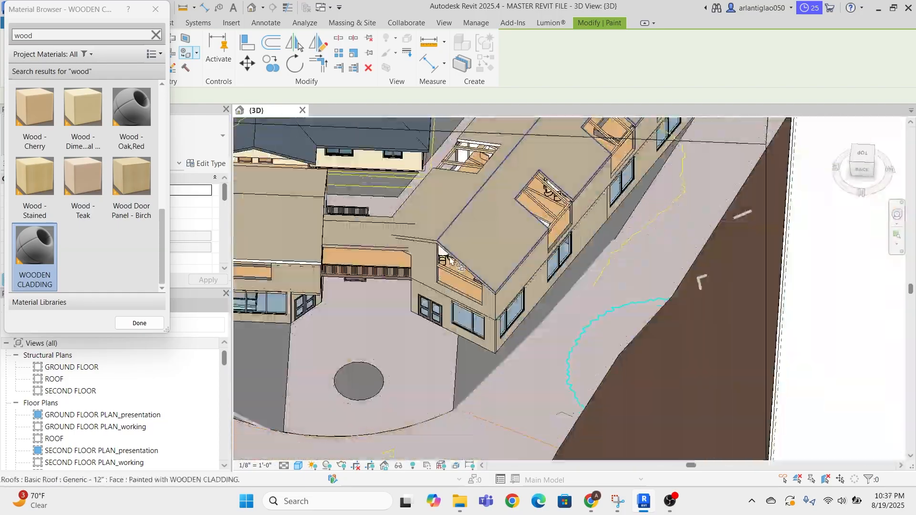
- Examine the roofs and walls from all sides for edges still missing the cladding, and end painting
scroll(670, 252, up, 5)
shift+middle_drag(670, 252, 396, 286)
scroll(394, 288, up, 3)
scroll(394, 288, down, 5)
scroll(642, 267, up, 3)
mouse_move(642, 268)
shift+middle_down()
mouse_move(429, 300)
mouse_move(674, 191)
mouse_move(629, 257)
mouse_move(475, 329)
mouse_move(547, 287)
mouse_move(273, 242)
shift+middle_up()
scroll(415, 305, up, 3)
scroll(413, 305, down, 3)
scroll(674, 192, up, 2)
scroll(475, 328, down, 2)
mouse_move(530, 338)
shift+middle_down()
mouse_move(507, 321)
mouse_move(491, 177)
mouse_move(578, 261)
mouse_move(642, 154)
mouse_move(593, 333)
mouse_move(601, 229)
mouse_move(658, 267)
mouse_move(670, 288)
shift+middle_up()
scroll(593, 334, down, 6)
key(Escape)
- Edit the boundary of the 4" Concrete Slab ground floor beside the two-door wall, trim its lines and finish the sketch
click(658, 267)
scroll(659, 267, up, 3)
double_click(670, 289)
scroll(461, 276, up, 2)
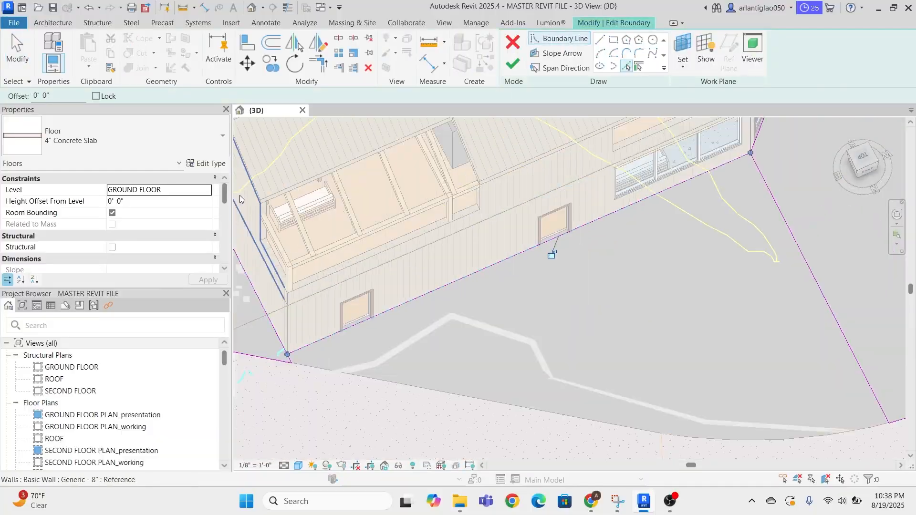
key(t)
key(r)
scroll(440, 292, down, 2)
scroll(399, 362, up, 4)
click(512, 63)
key(Escape)
- Try raising the bottom face of the 3D view's section box, and undo the change
scroll(506, 286, down, 5)
mouse_move(506, 286)
shift+middle_down()
mouse_move(228, 230)
mouse_move(528, 355)
shift+middle_up()
scroll(563, 229, up, 3)
scroll(567, 239, down, 3)
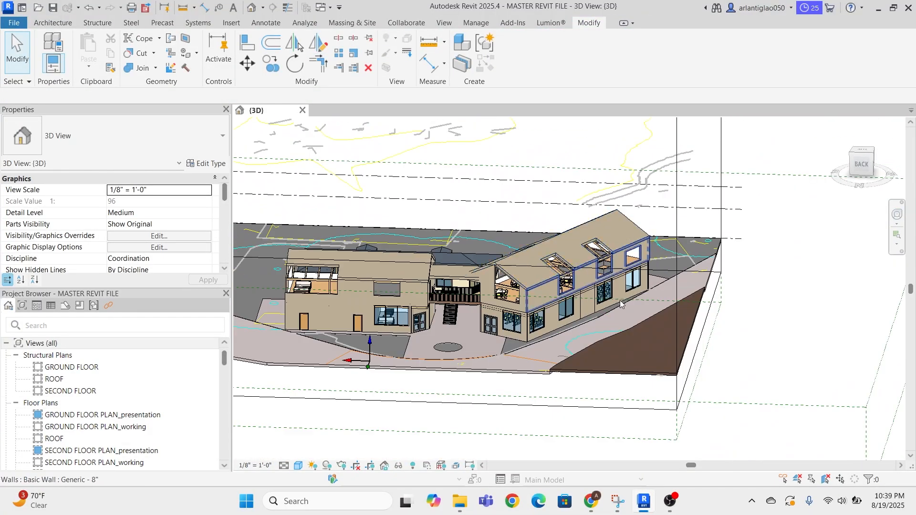
click(634, 408)
scroll(588, 331, up, 4)
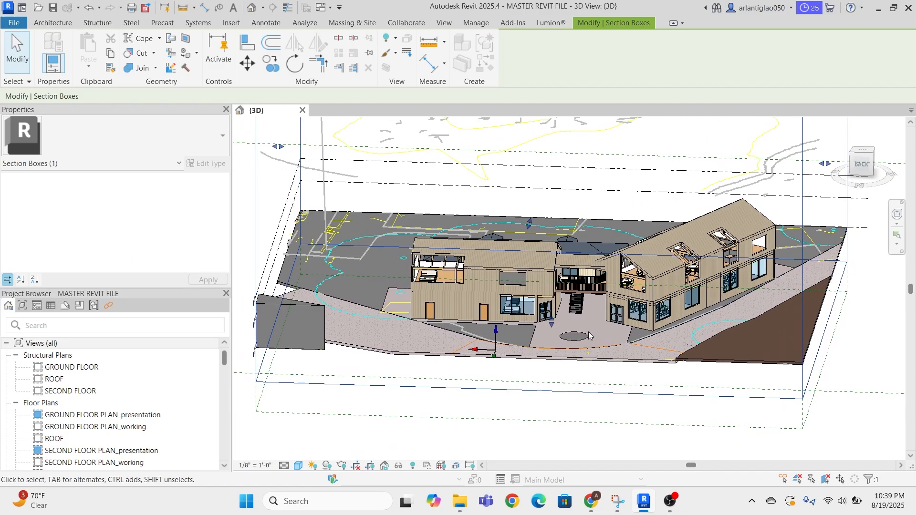
drag(540, 316, 659, 413)
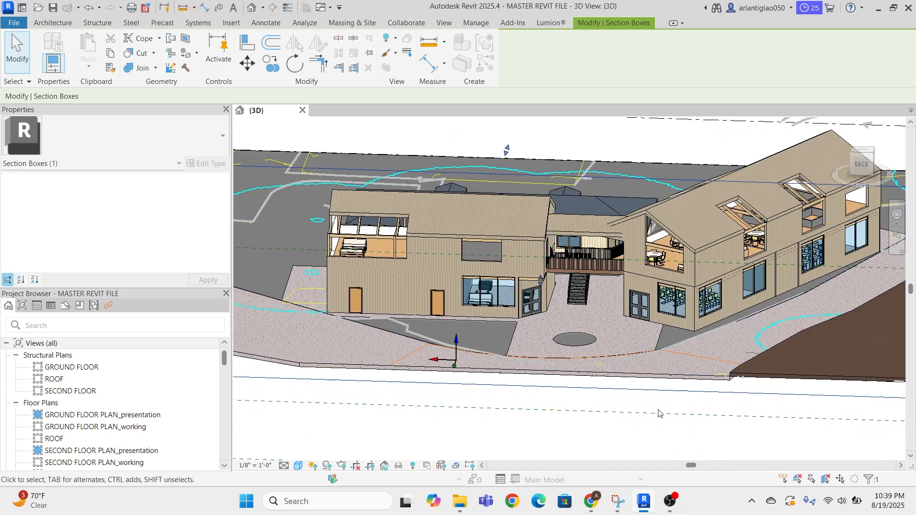
drag(540, 276, 540, 247)
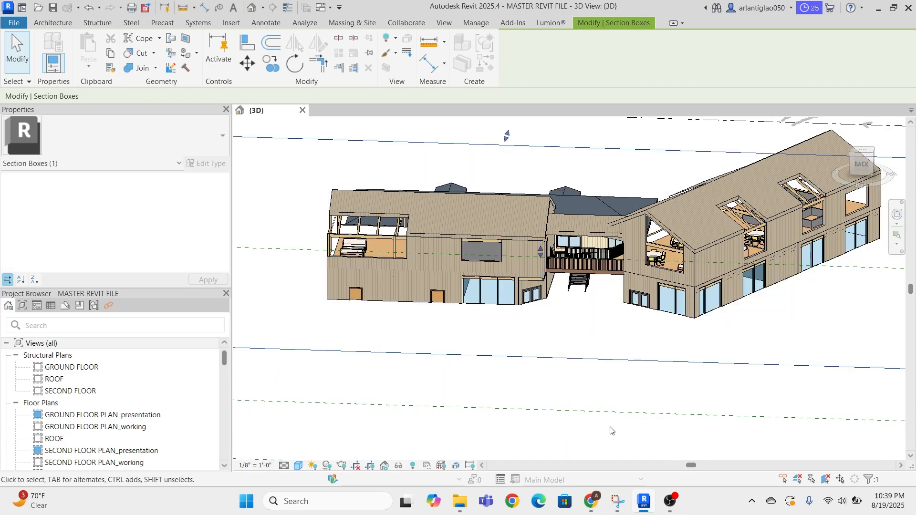
click(607, 421)
key(ctrl+z)
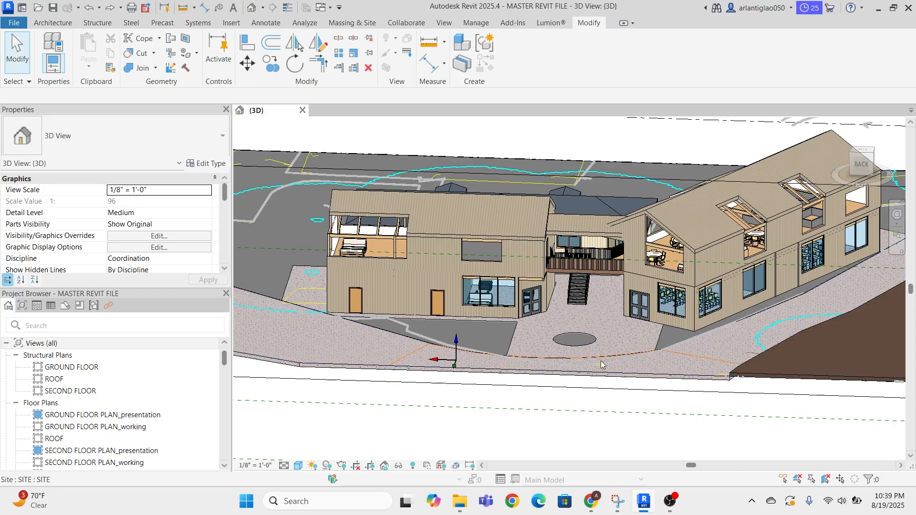
- Open the GROUND FLOOR PLAN_presentation floor plan
scroll(673, 208, up, 4)
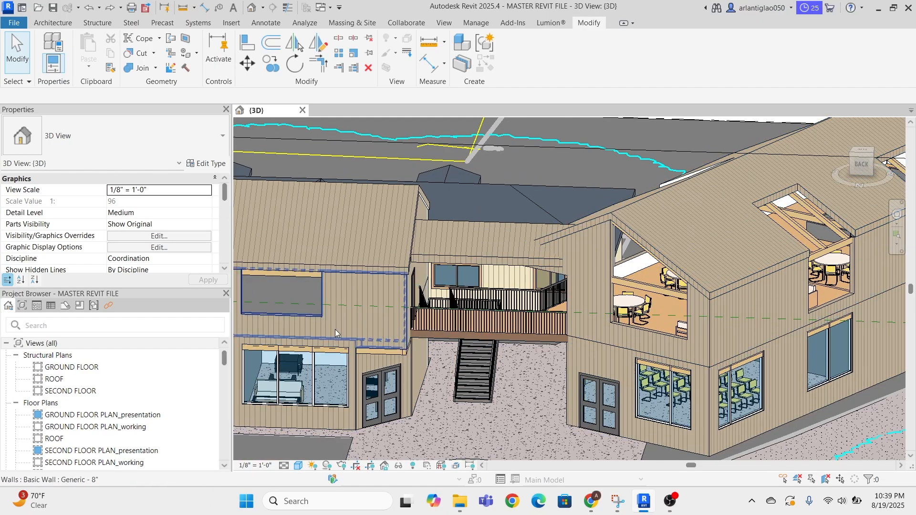
scroll(482, 371, down, 2)
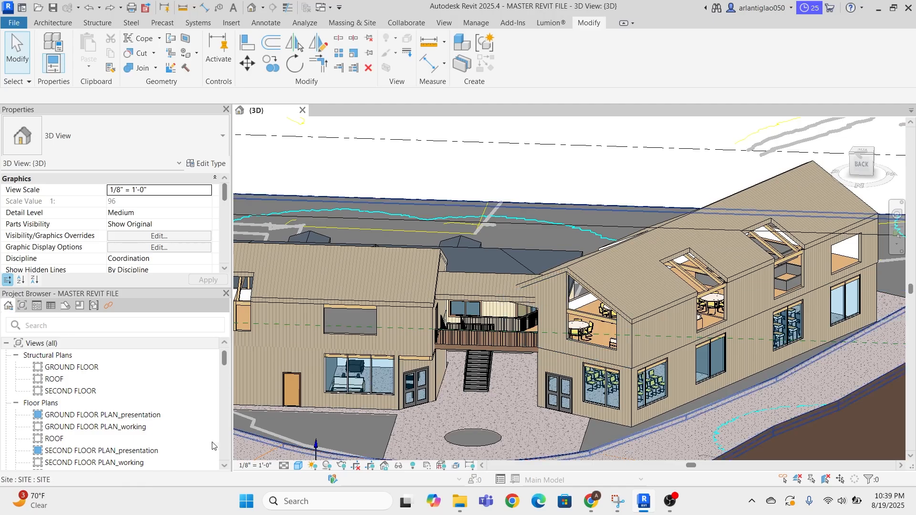
double_click(174, 428)
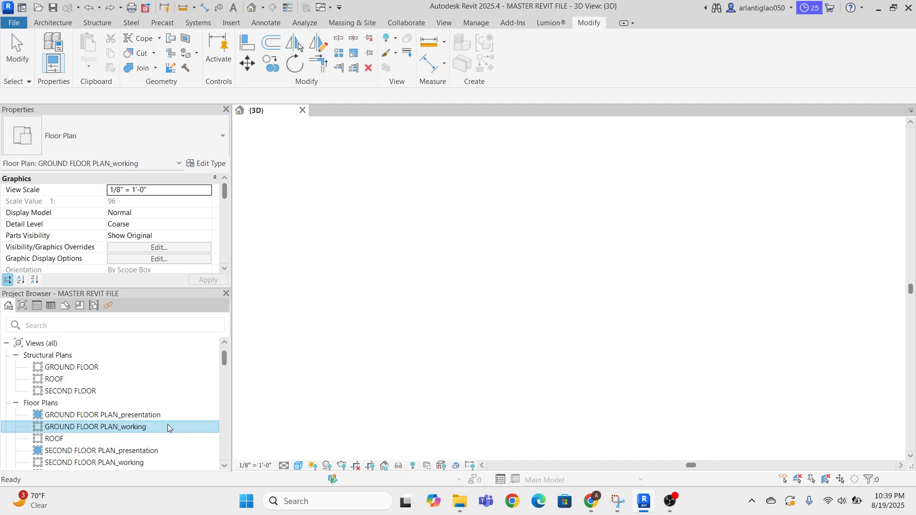
double_click(164, 418)
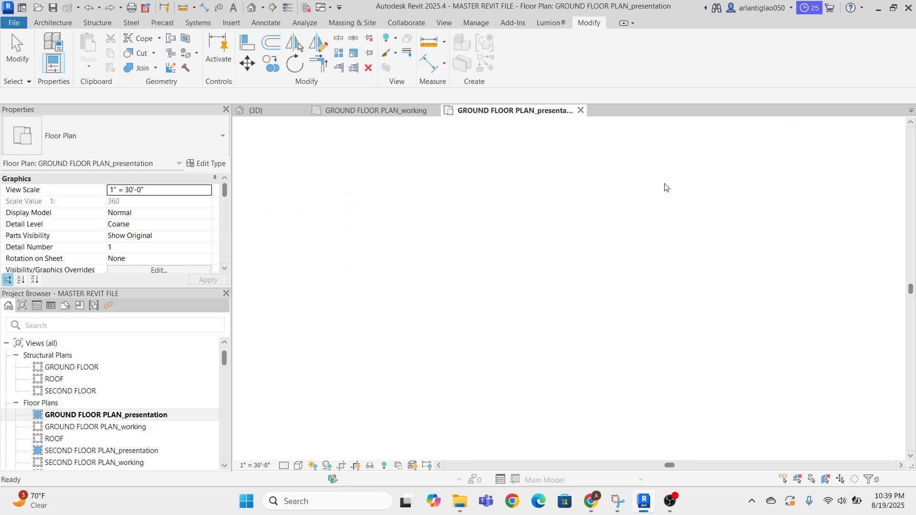
scroll(490, 264, up, 3)
scroll(490, 264, up, 1)
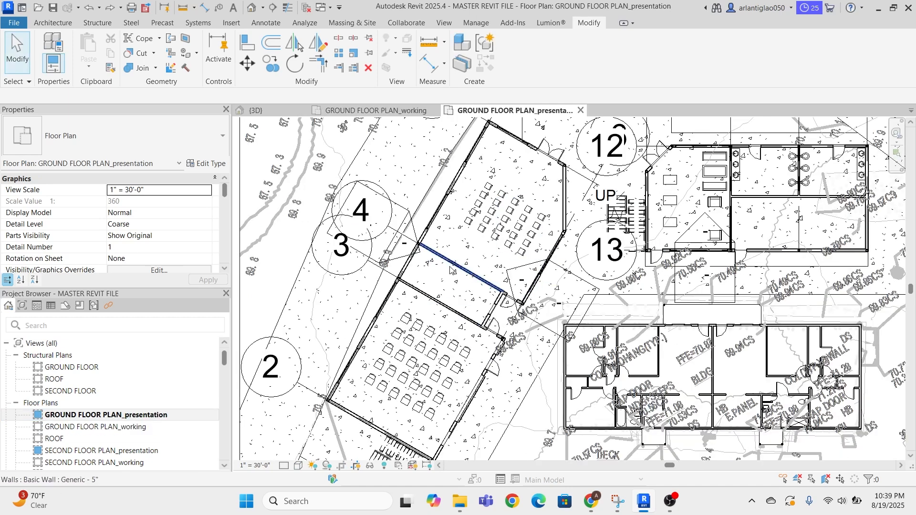
- Hide the imported X17-083 ST.dwg survey drawing as an element in this plan
middle_drag(302, 238, 551, 227)
click(542, 211)
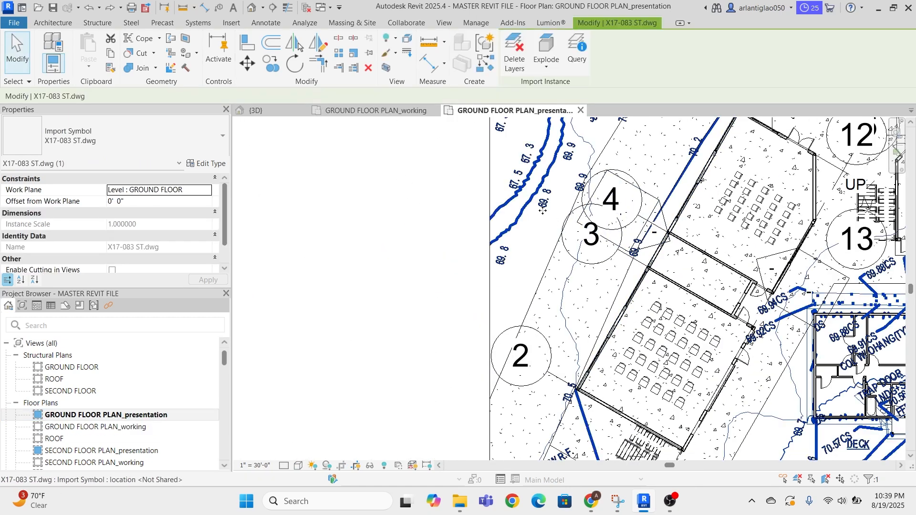
right_click(546, 203)
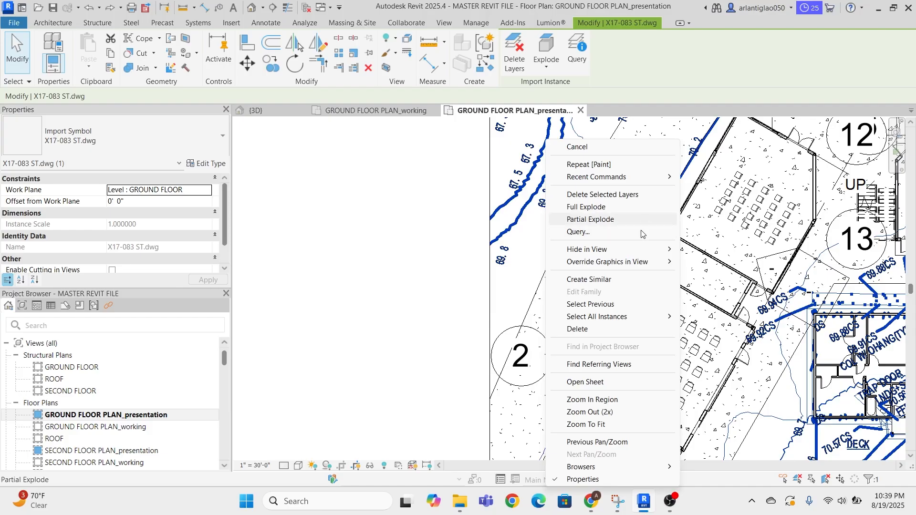
mouse_move(659, 249)
click(713, 249)
middle_drag(817, 249, 503, 243)
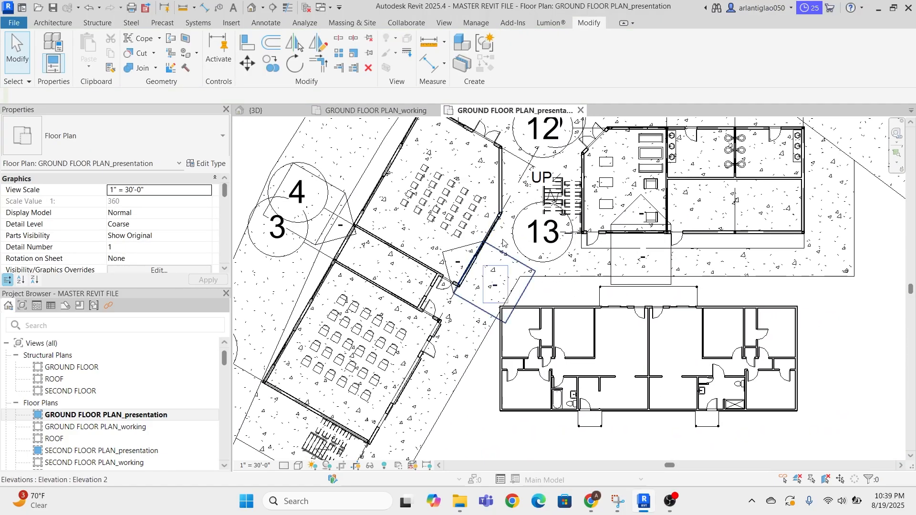
- Hide the Elevations and Grids categories in the presentation plan
right_click(508, 262)
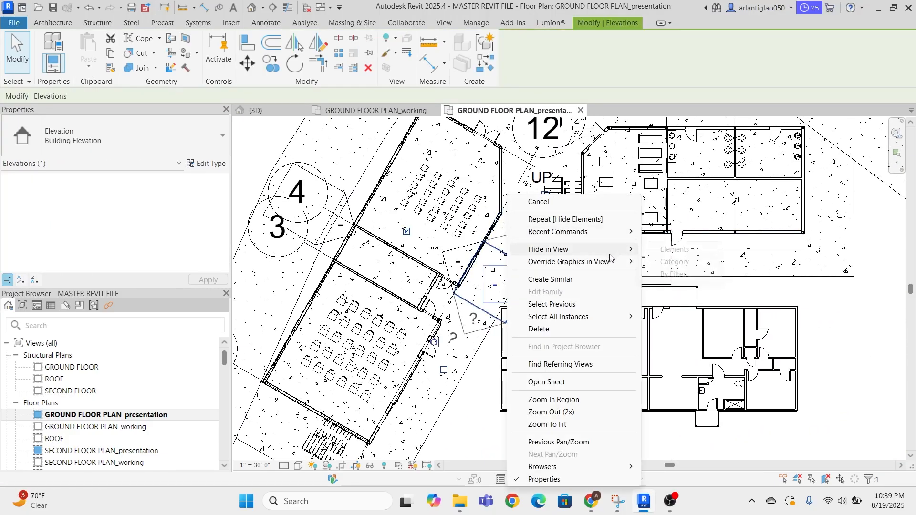
click(670, 262)
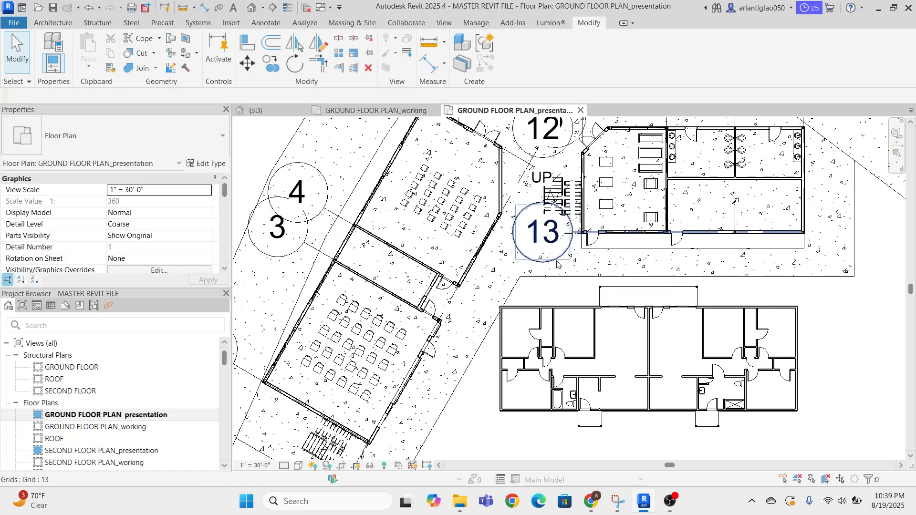
right_click(557, 233)
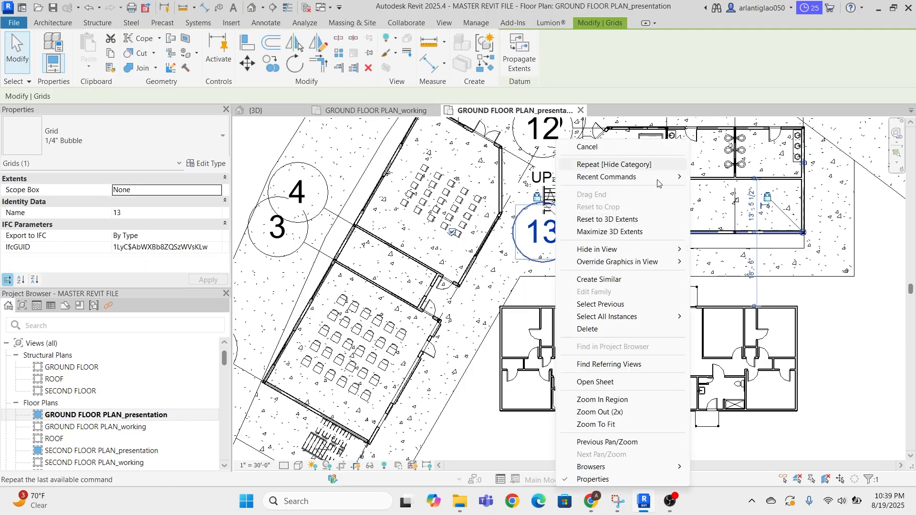
mouse_move(636, 255)
click(716, 262)
- Turn off Show Up Text and Show Down Text for the stair path between the two buildings
scroll(622, 186, up, 4)
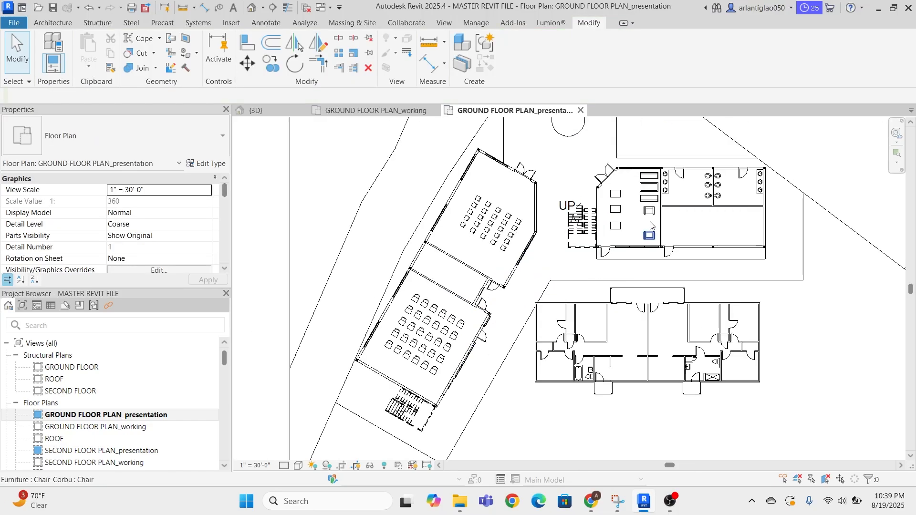
scroll(510, 406, down, 2)
scroll(519, 358, up, 4)
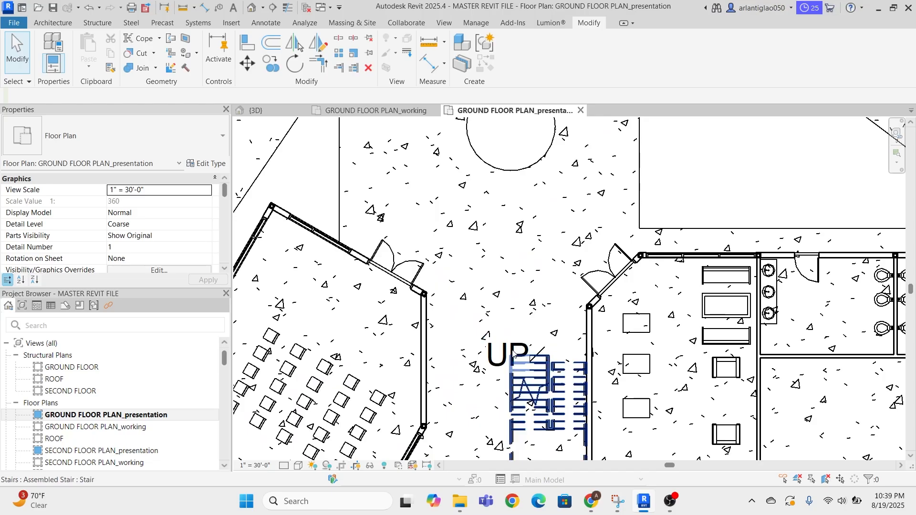
click(520, 361)
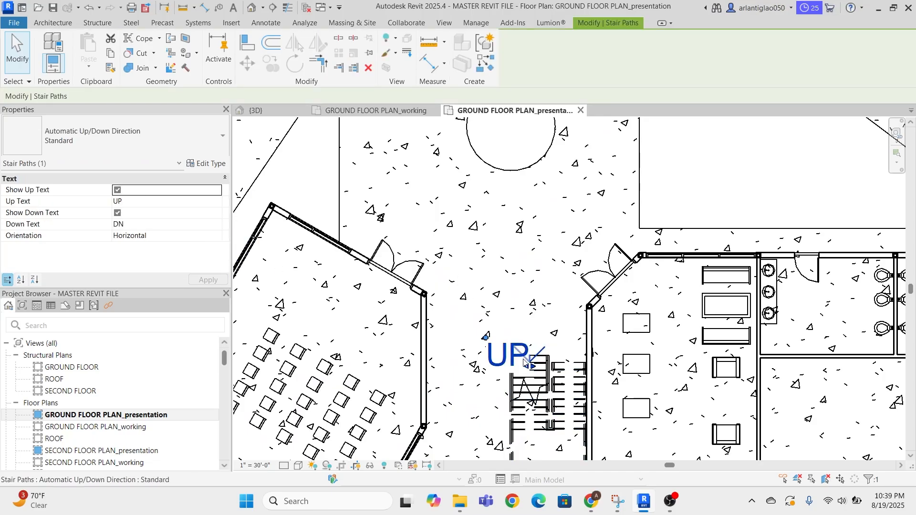
middle_drag(502, 378, 526, 235)
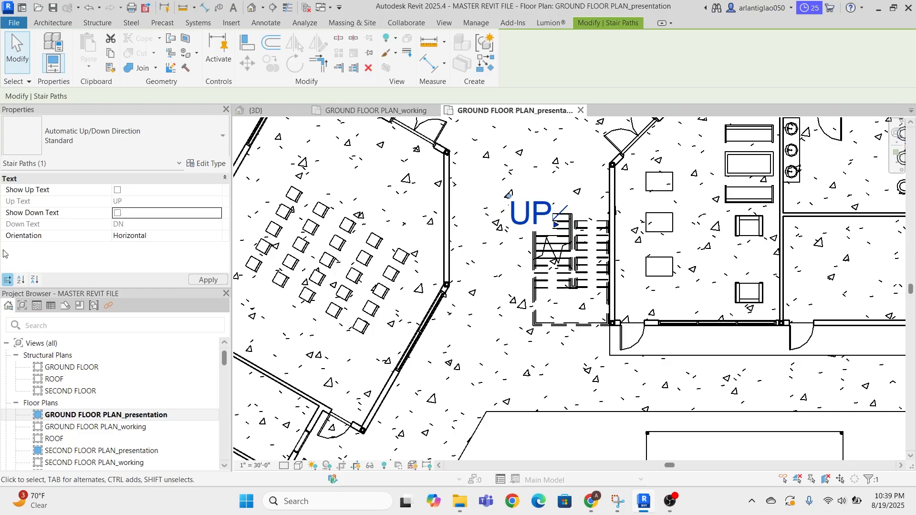
scroll(630, 234, down, 4)
click(598, 324)
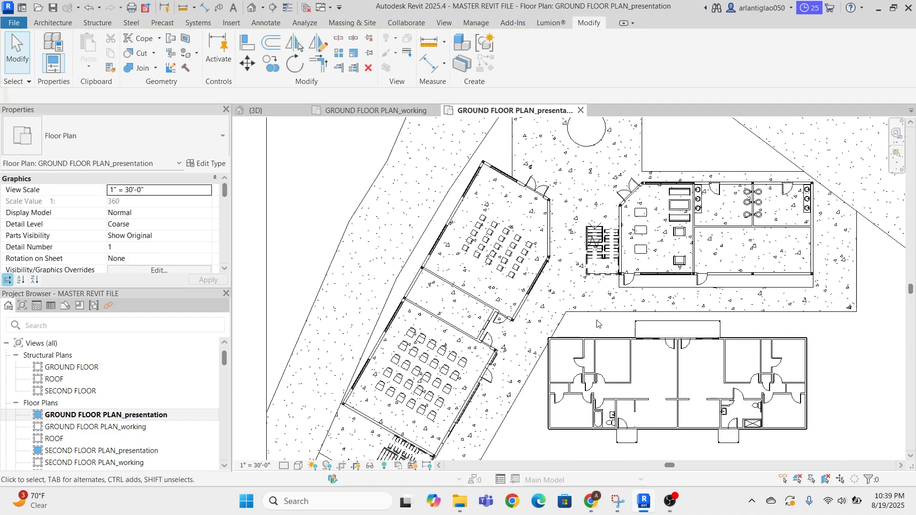
- Examine the extents of the plan's crop region around the whole site
scroll(718, 200, down, 6)
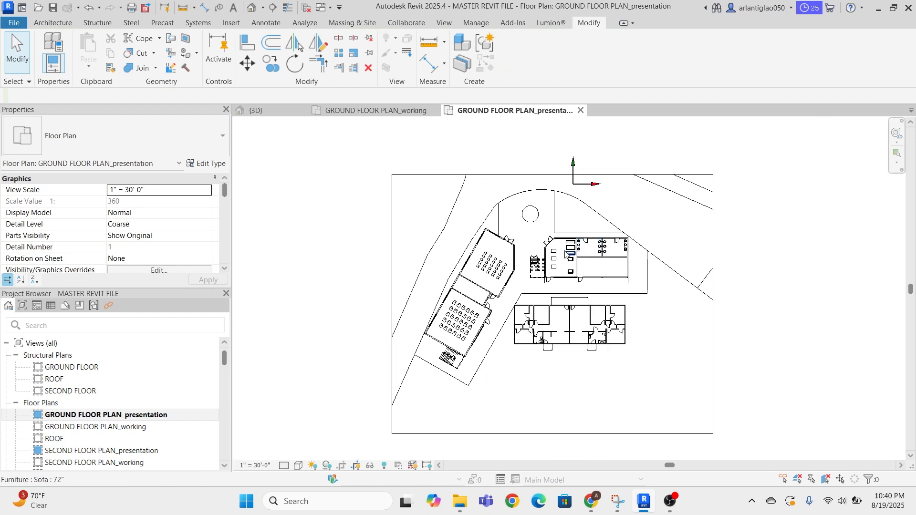
click(721, 209)
middle_drag(751, 275, 702, 257)
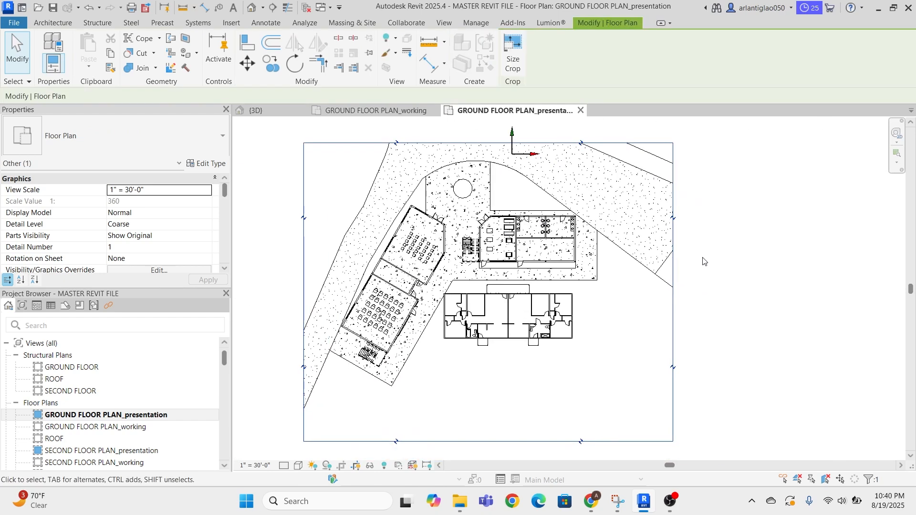
scroll(426, 295, up, 2)
middle_drag(381, 313, 605, 267)
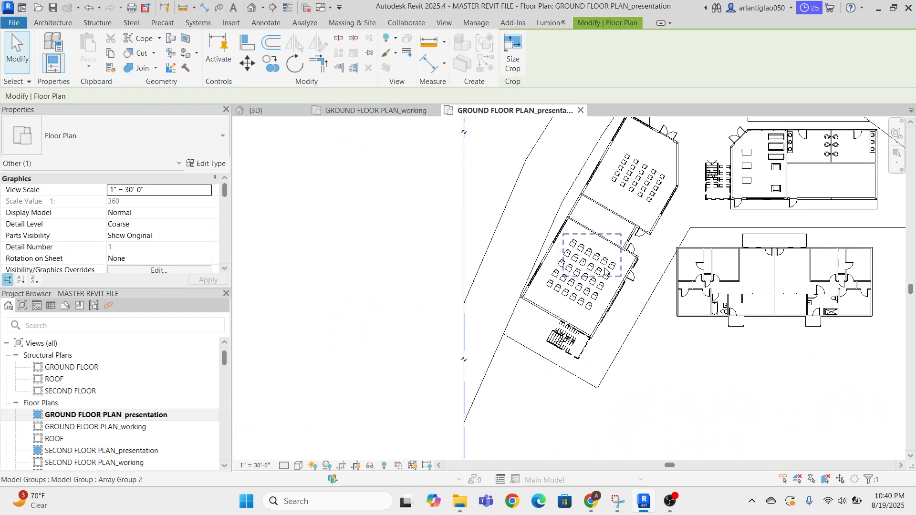
scroll(606, 265, down, 2)
scroll(363, 315, down, 2)
click(363, 316)
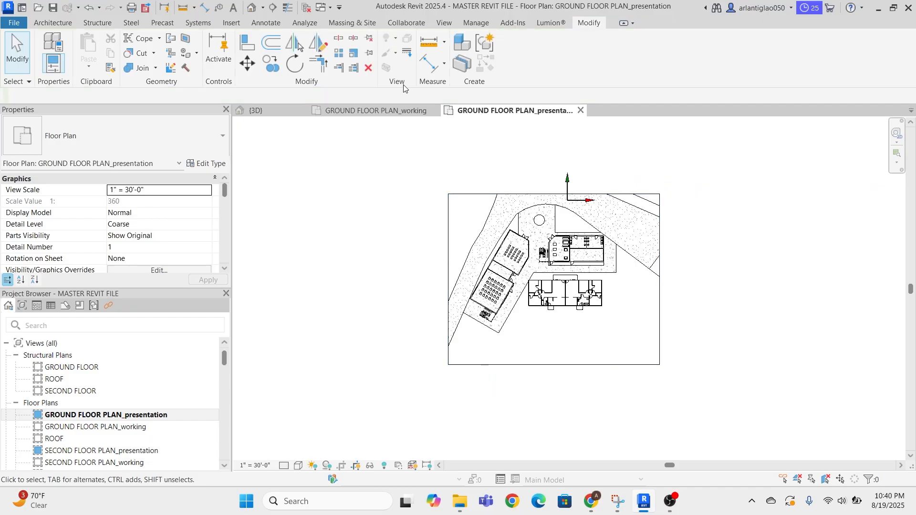
- Enlarge the OVERALL BUILDING scope box outward on all four sides in the 3D view, seen from above
click(291, 115)
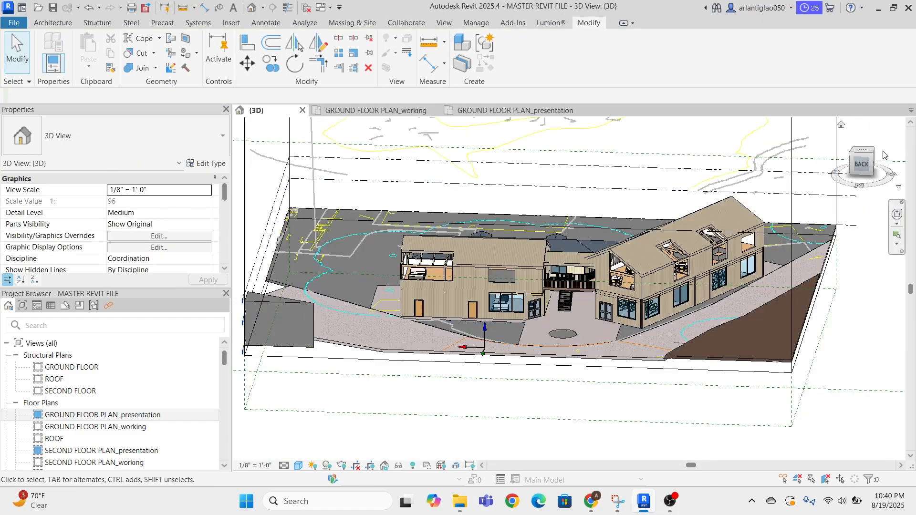
click(864, 152)
scroll(681, 205, up, 5)
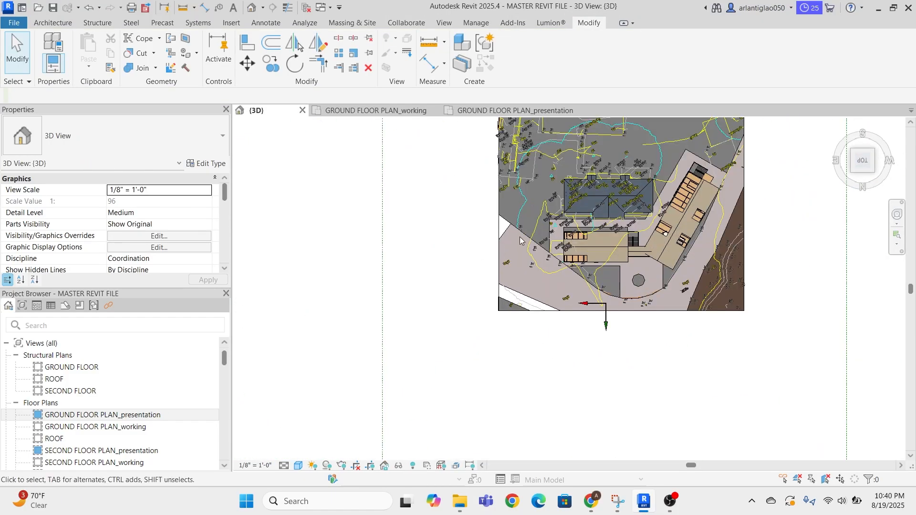
middle_drag(682, 205, 603, 265)
middle_drag(625, 123, 537, 272)
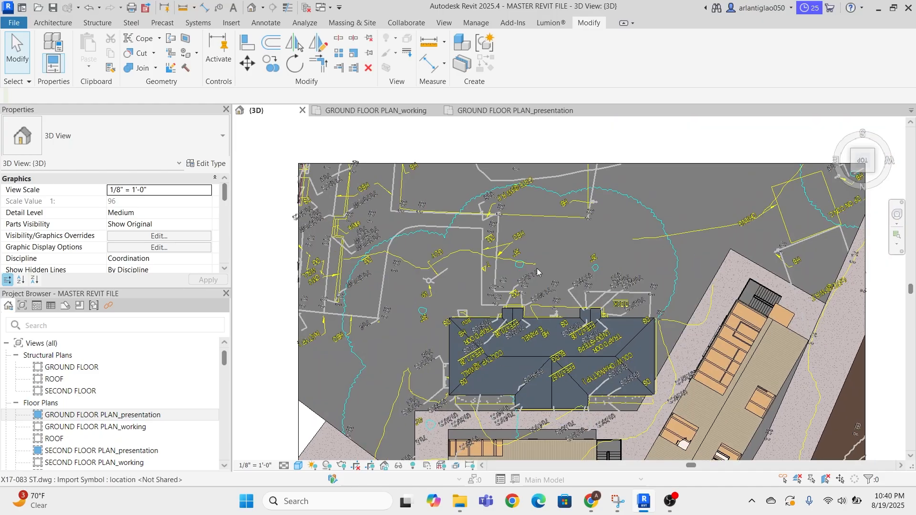
shift+middle_drag(540, 391, 596, 314)
middle_drag(482, 389, 549, 289)
click(474, 316)
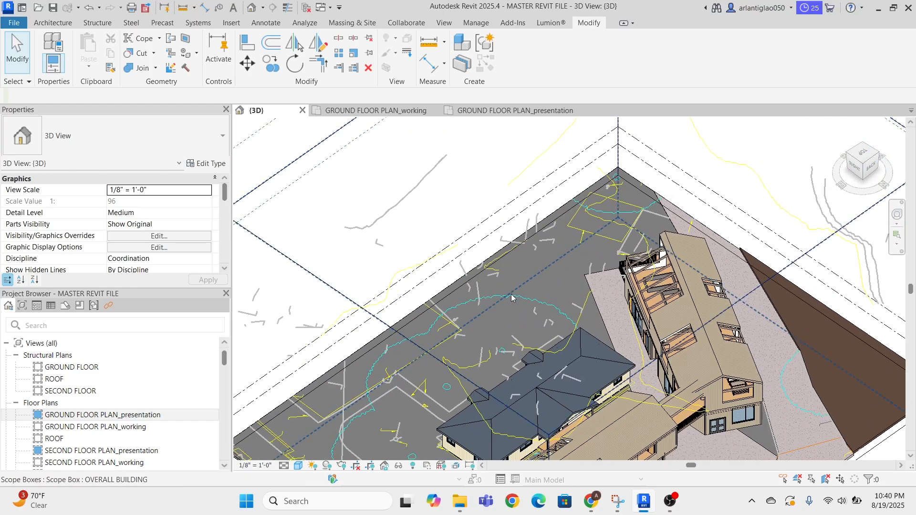
click(863, 154)
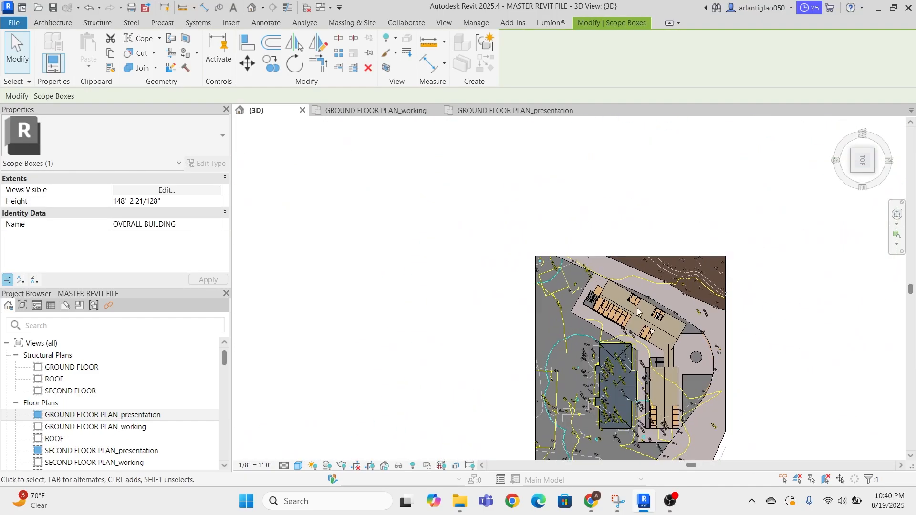
drag(469, 290, 448, 290)
drag(558, 170, 558, 153)
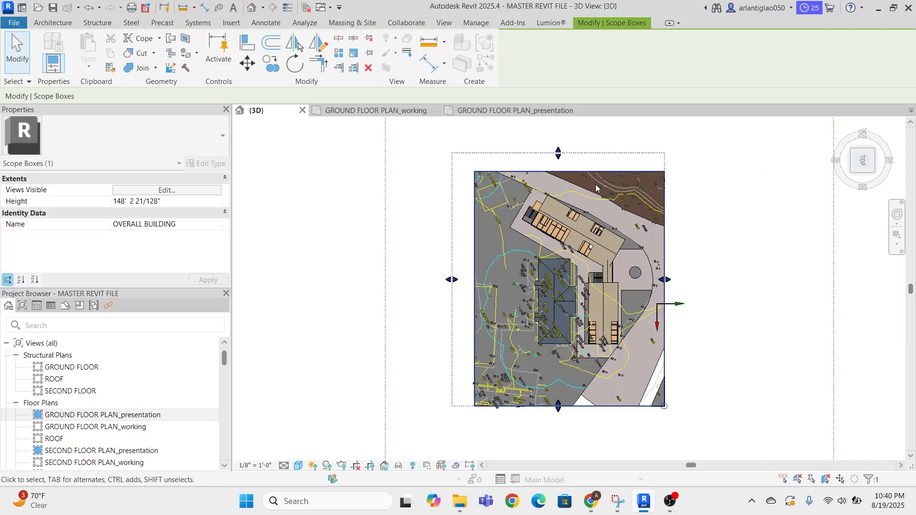
drag(667, 284, 700, 282)
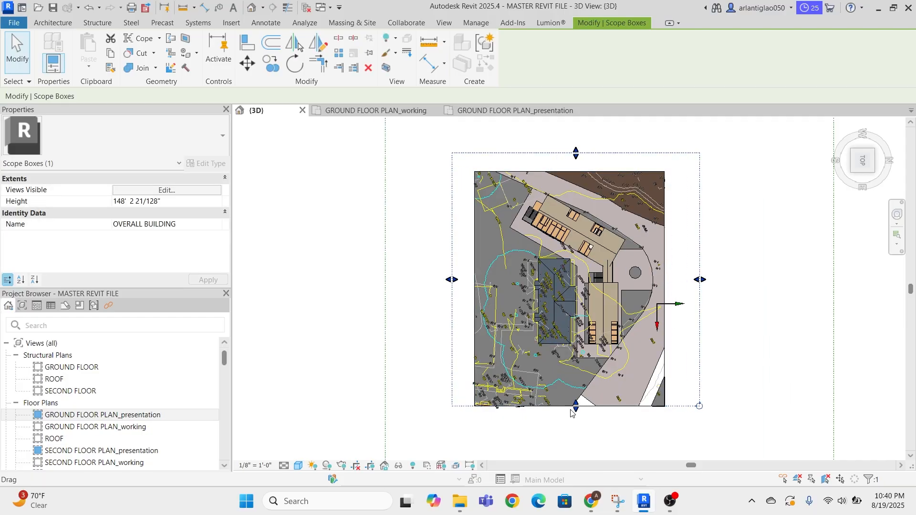
drag(578, 411, 576, 426)
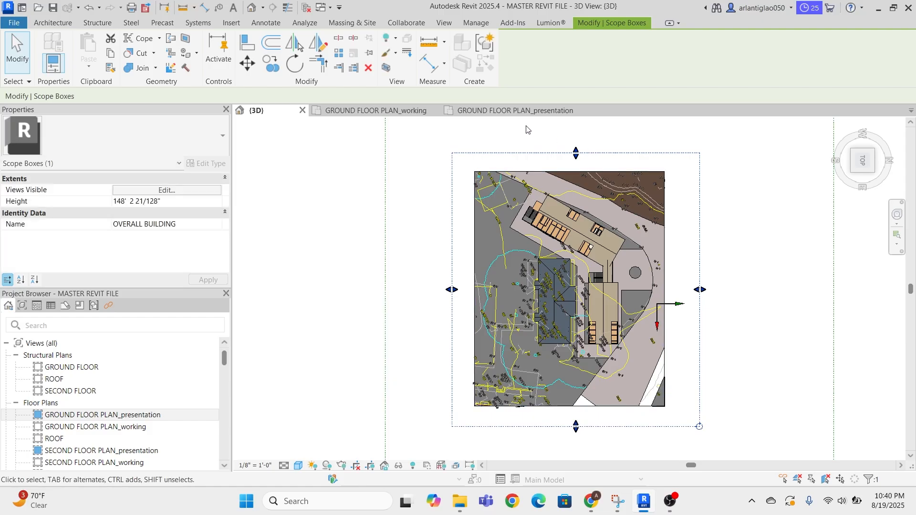
- Examine the extents of the ground floor presentation plan against the enlarged scope box
click(515, 110)
scroll(586, 244, up, 3)
middle_drag(587, 244, 656, 201)
click(816, 252)
scroll(817, 232, down, 5)
click(842, 206)
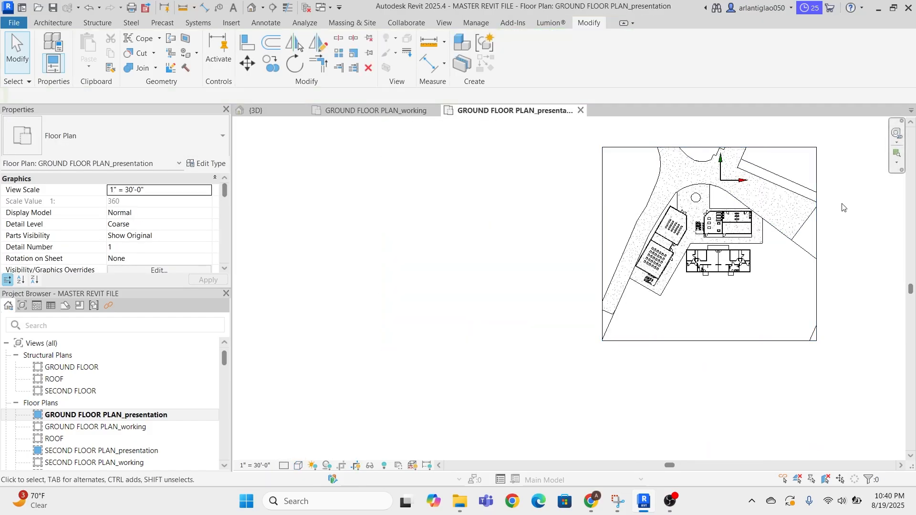
scroll(691, 191, up, 4)
click(726, 128)
click(766, 374)
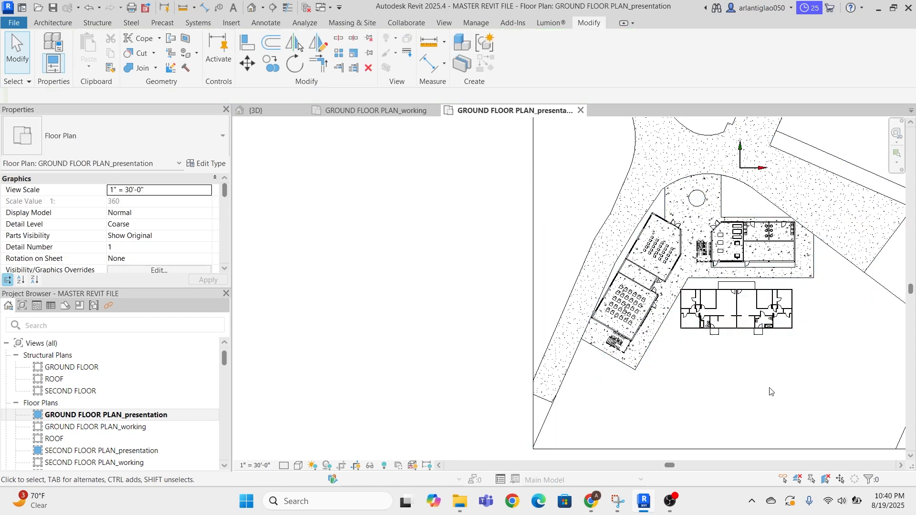
- Inspect the 4" Concrete Slab floor around the buildings and the adjoining site element in the presentation plan
scroll(626, 350, up, 3)
click(654, 363)
middle_drag(668, 307, 518, 347)
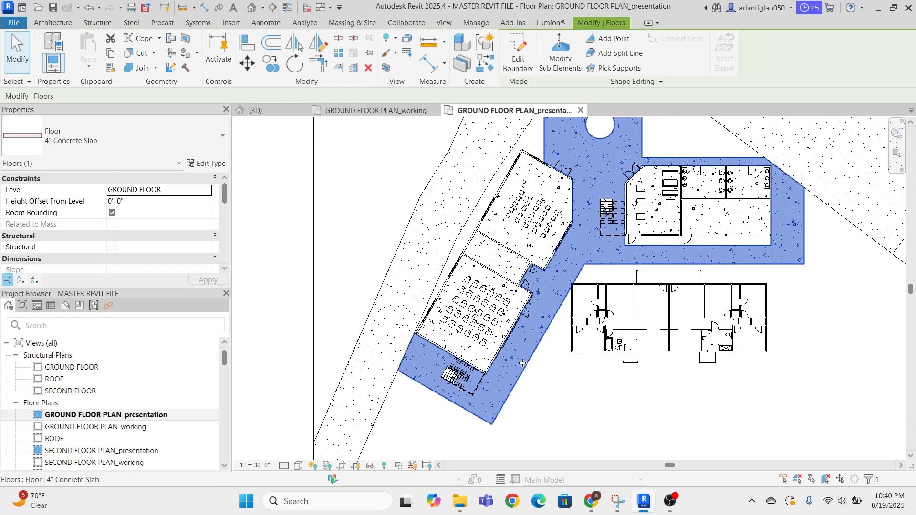
scroll(501, 368, up, 5)
scroll(521, 321, down, 6)
scroll(603, 207, up, 3)
middle_drag(604, 208, 523, 390)
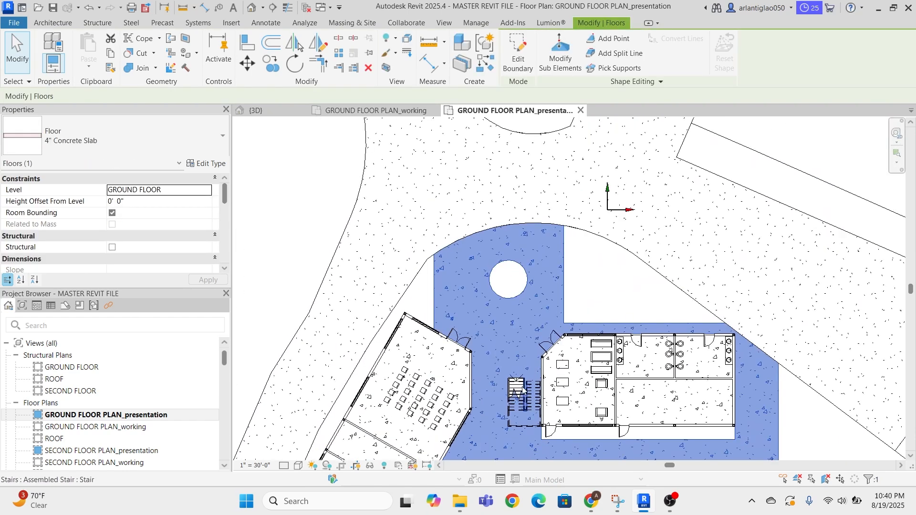
ctrl+click(656, 266)
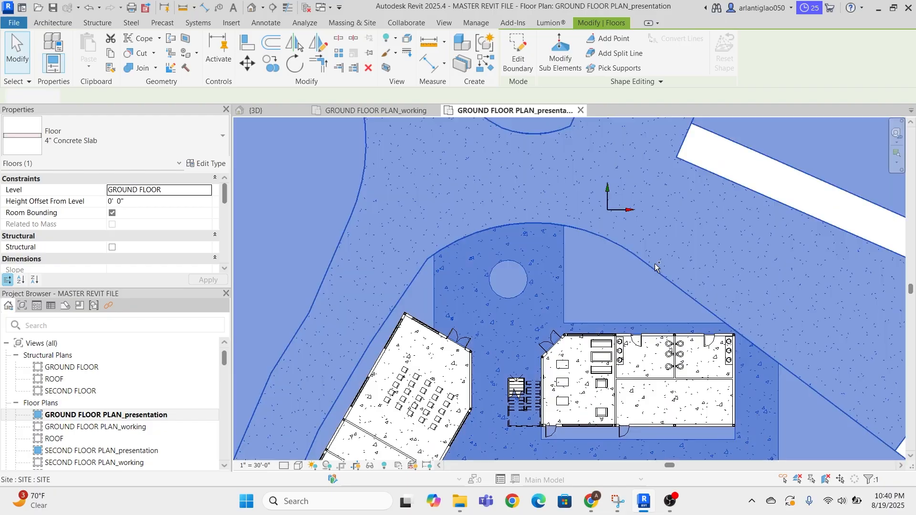
scroll(634, 266, down, 3)
key(Escape)
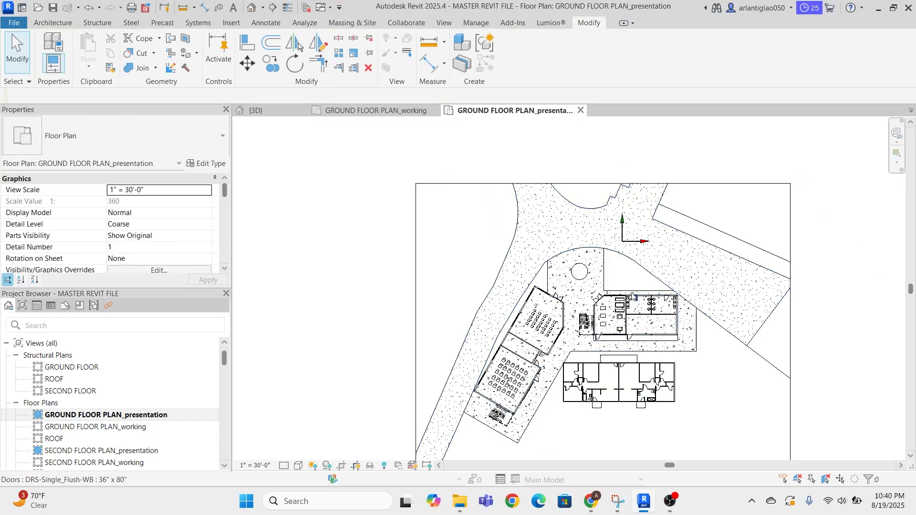
click(599, 270)
right_click(603, 267)
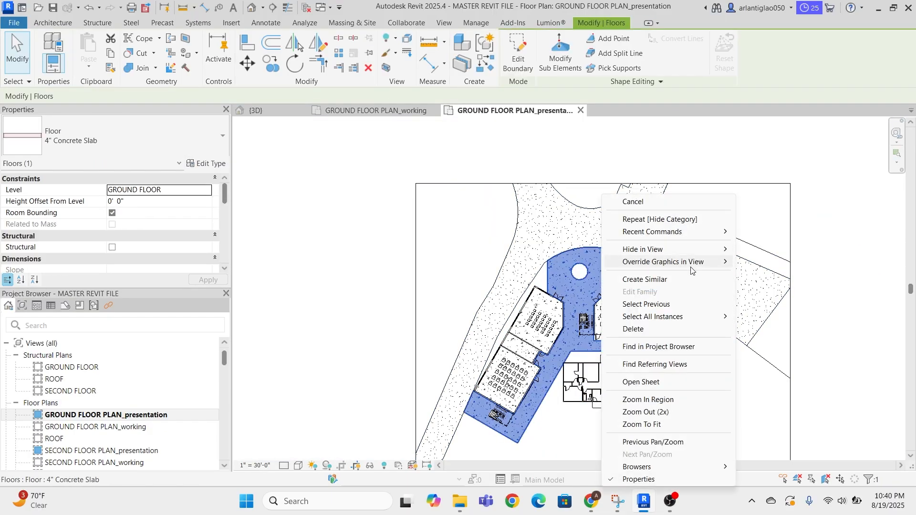
click(758, 265)
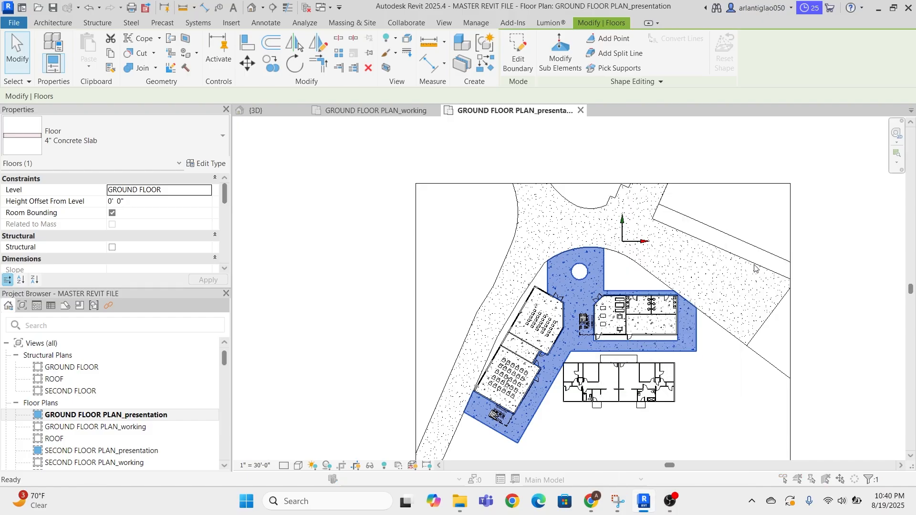
key(Escape)
key(Escape)
scroll(618, 334, down, 1)
middle_drag(619, 335, 599, 253)
scroll(599, 253, up, 6)
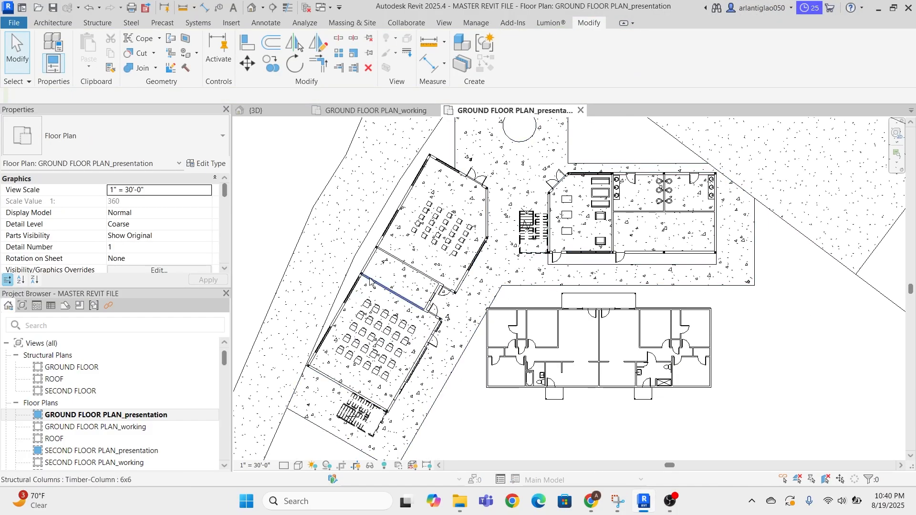
scroll(372, 281, down, 4)
scroll(341, 254, up, 3)
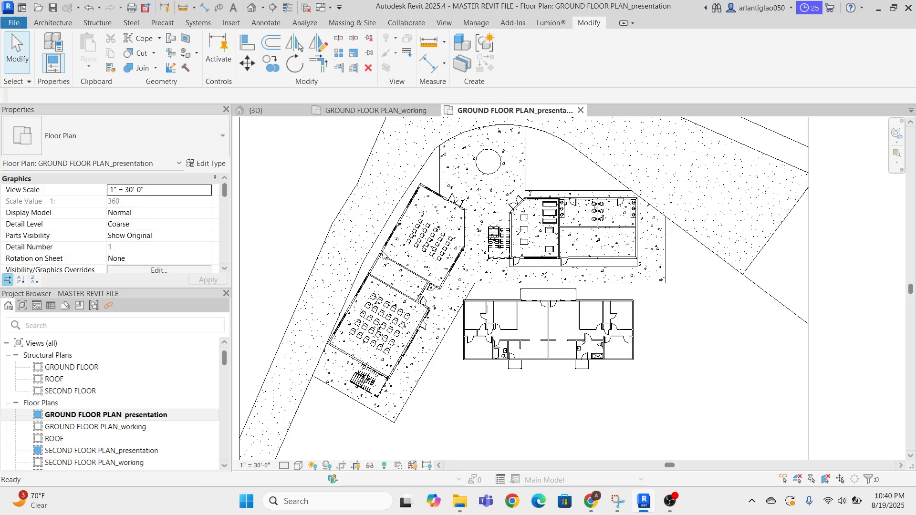
- Override the Floors category's projection/surface foreground pattern with a white solid fill in the ground floor presentation plan
key(v)
key(v)
click(217, 57)
text(f)
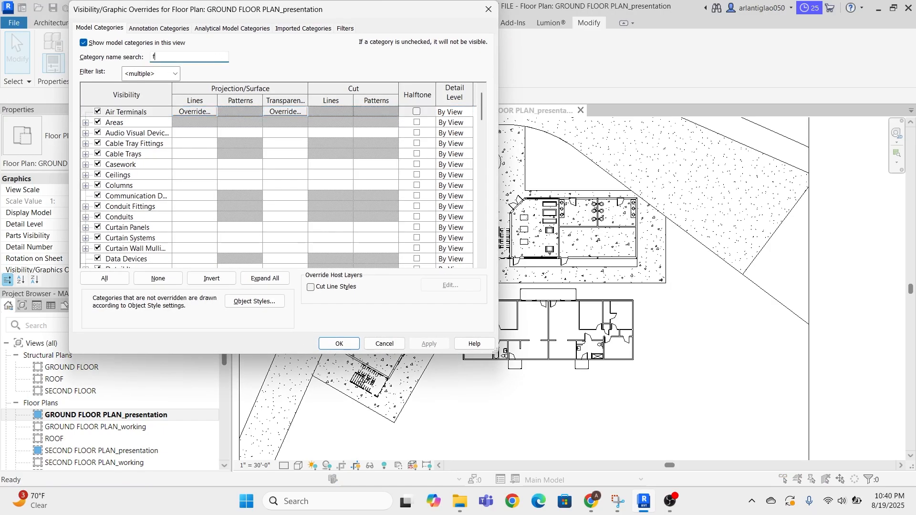
key(BackSpace)
text(m)
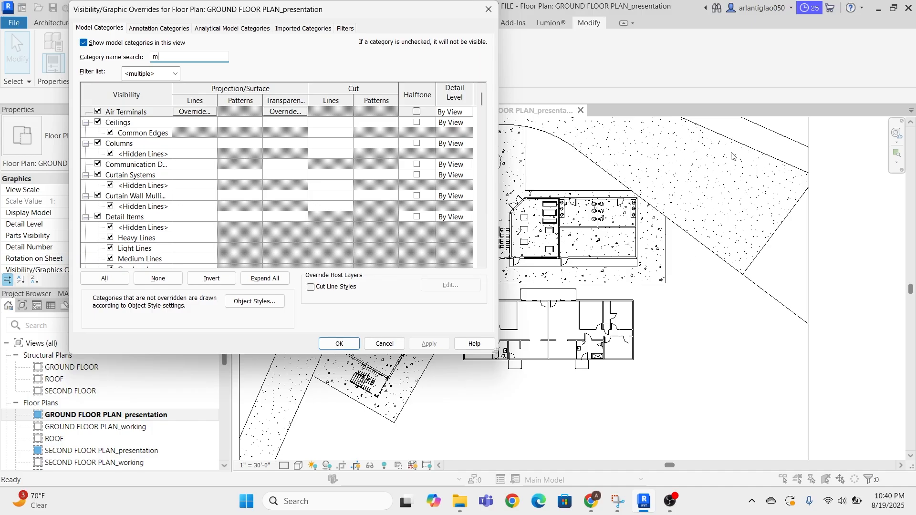
key(BackSpace)
text(floor)
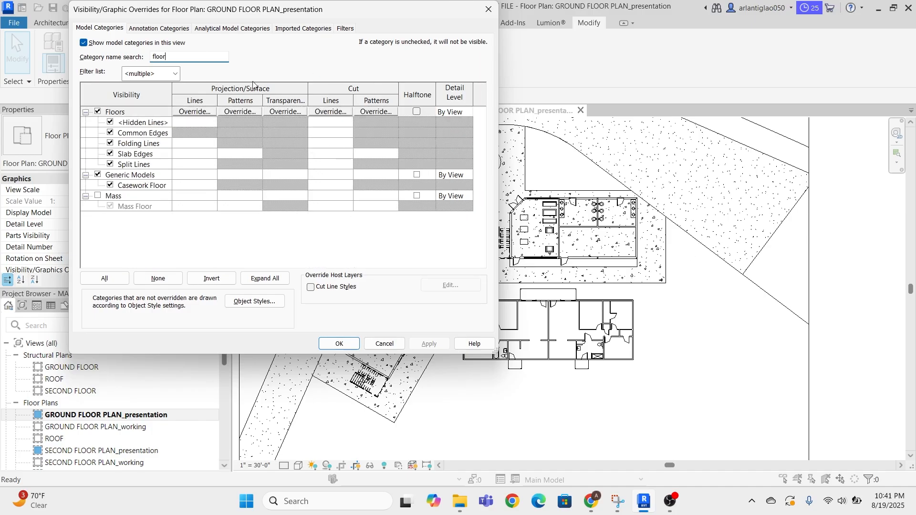
click(247, 113)
click(301, 144)
click(301, 159)
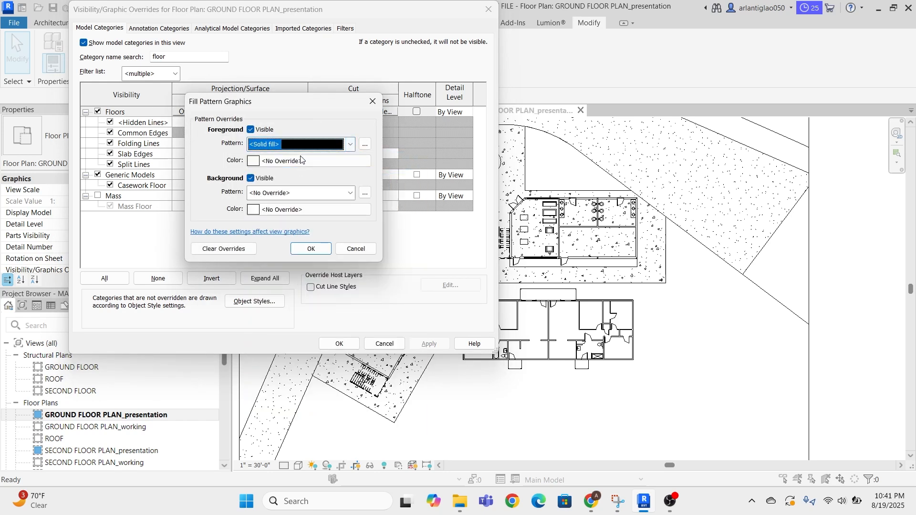
click(301, 160)
click(327, 283)
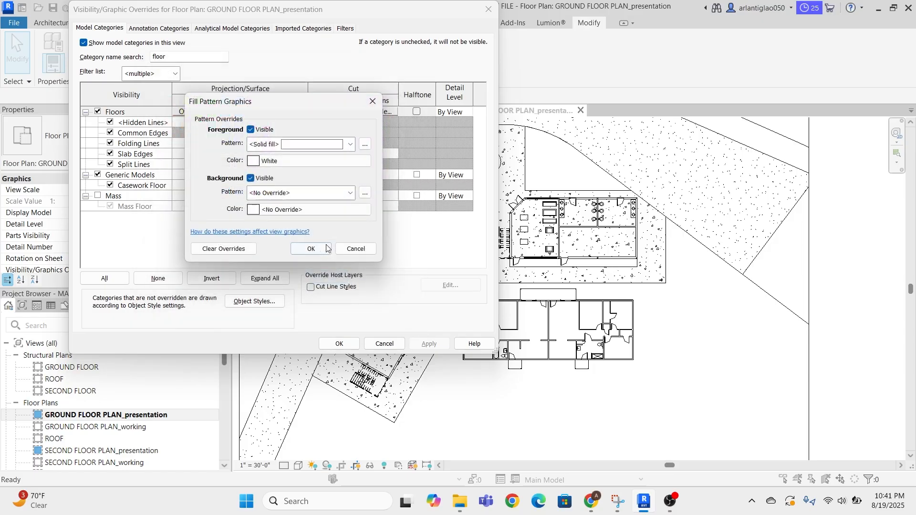
click(325, 301)
click(338, 344)
- Inspect the stippled paving around the buildings to identify which element and category it belongs to
scroll(486, 253, up, 3)
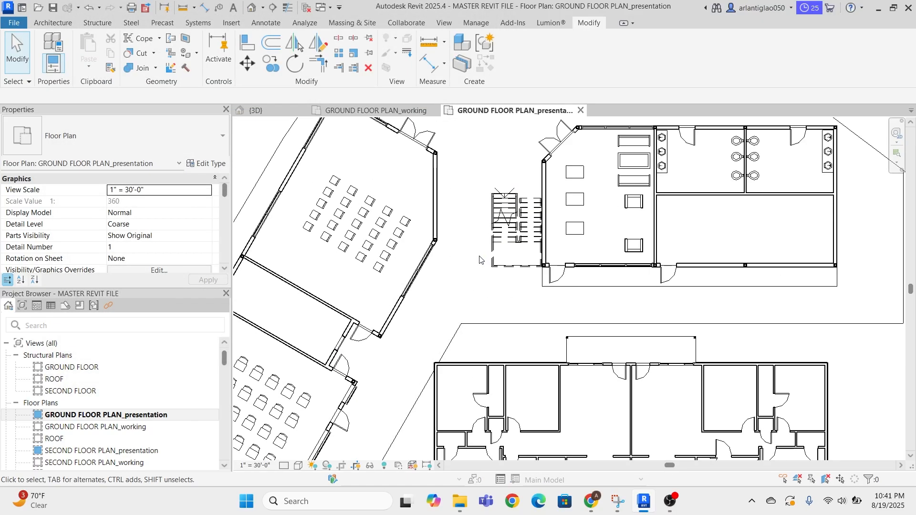
scroll(479, 262, down, 3)
middle_drag(400, 274, 518, 270)
click(496, 237)
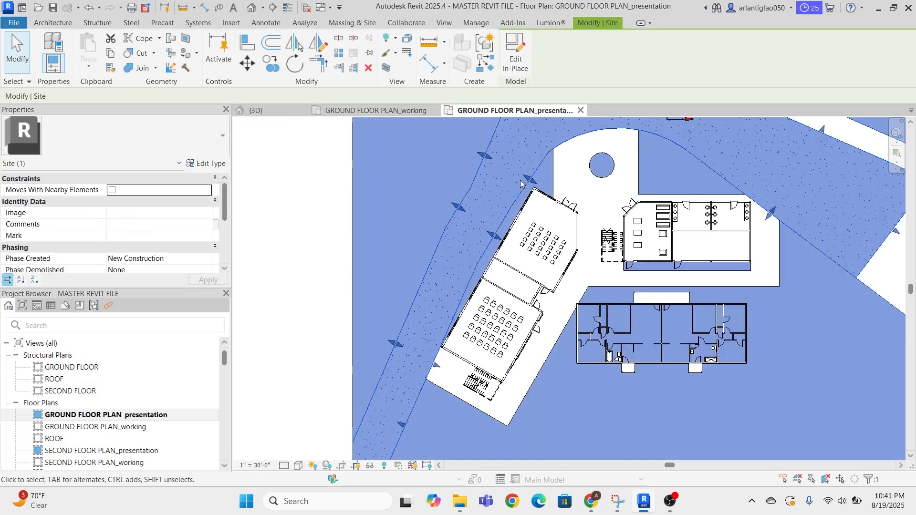
scroll(385, 232, down, 2)
click(592, 240)
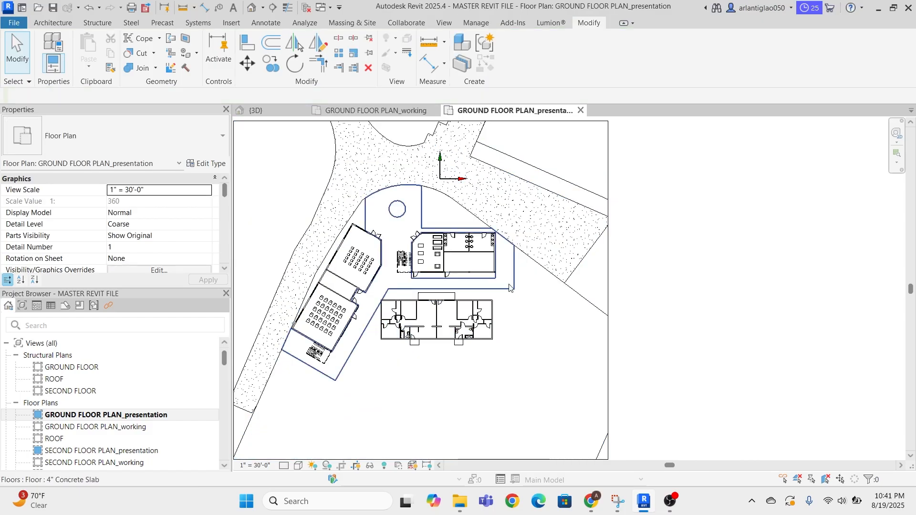
click(595, 304)
click(654, 266)
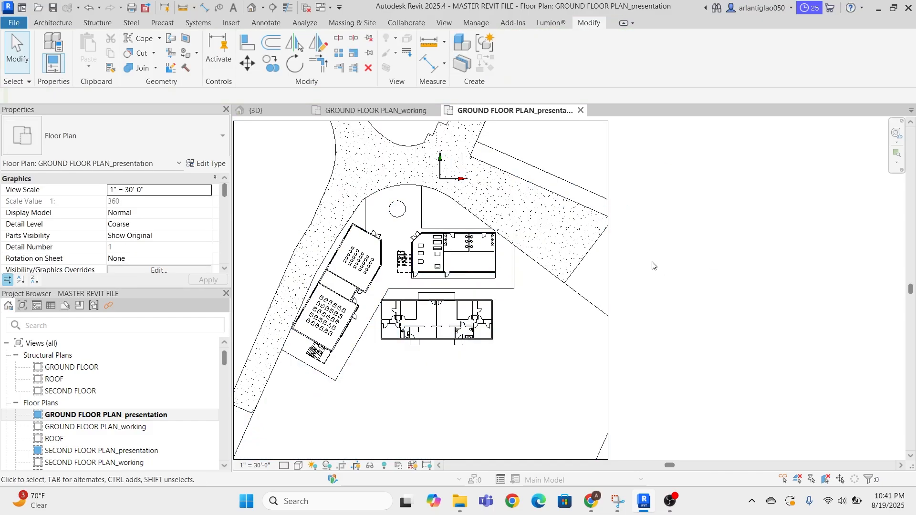
click(580, 284)
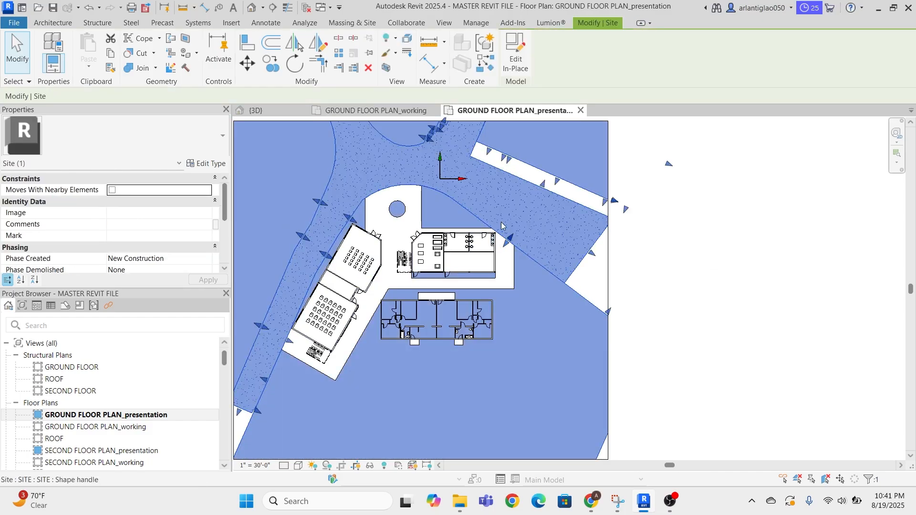
click(754, 278)
scroll(544, 302, up, 5)
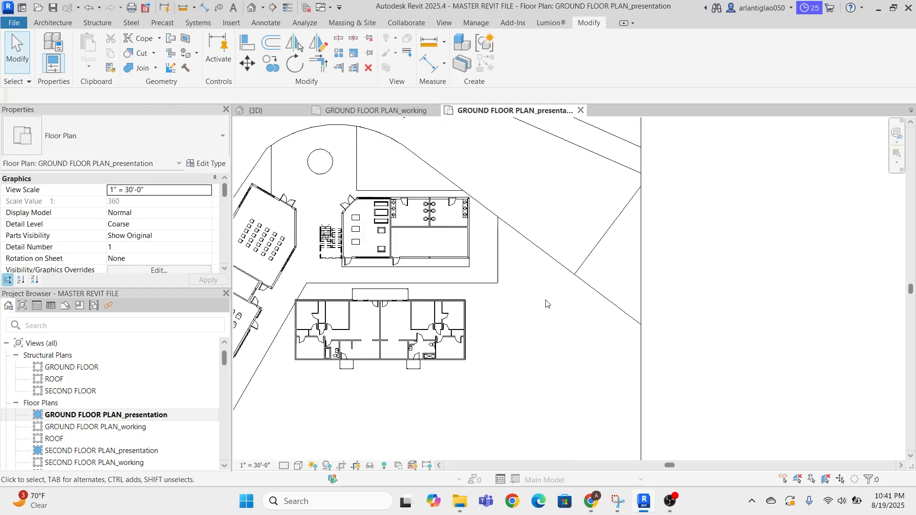
click(633, 323)
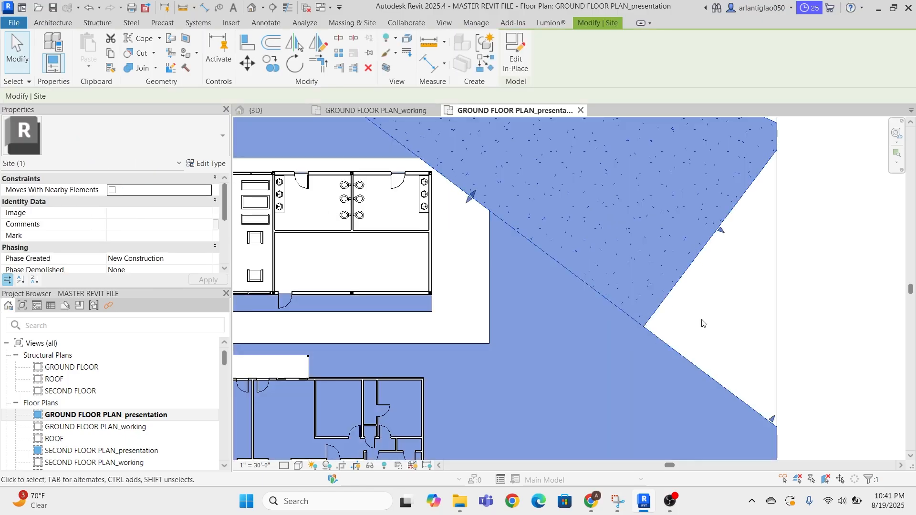
click(704, 318)
- Override the Site category's projection/surface foreground pattern with a white solid fill in the ground floor presentation plan
key(v)
key(v)
click(199, 59)
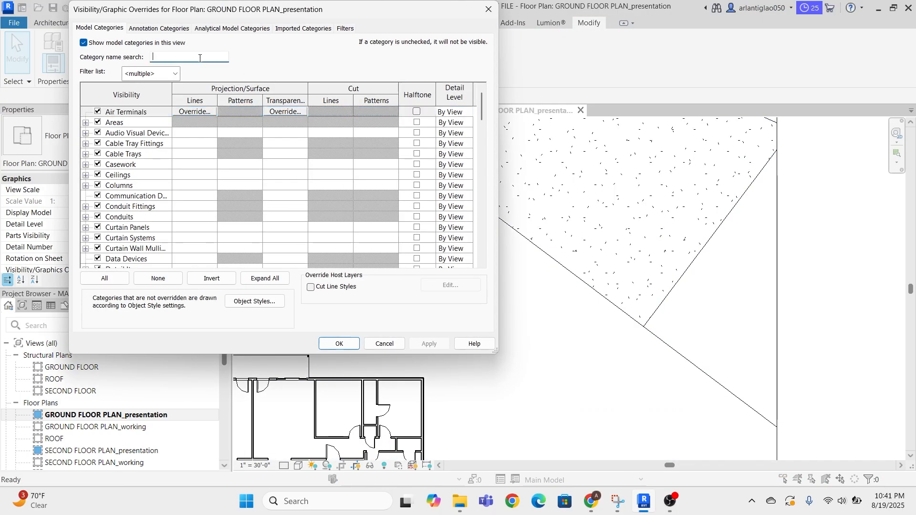
text(site)
click(133, 112)
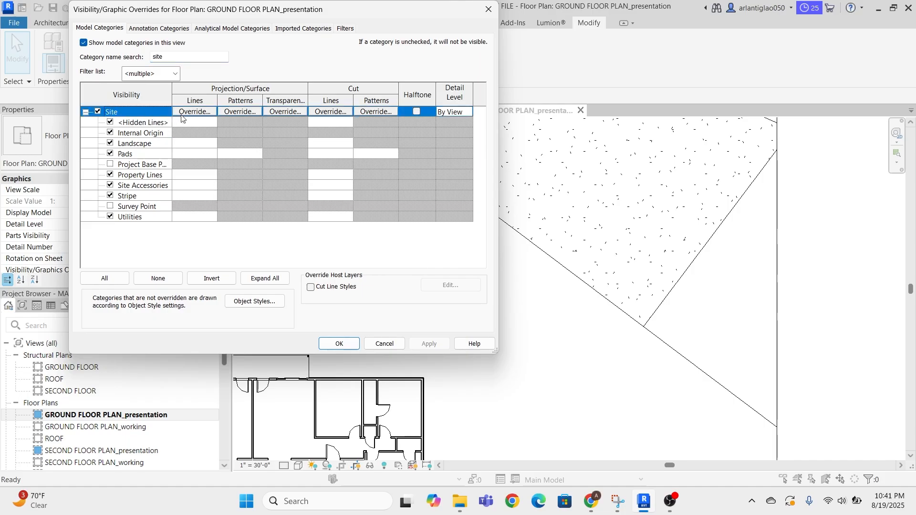
click(235, 114)
click(286, 144)
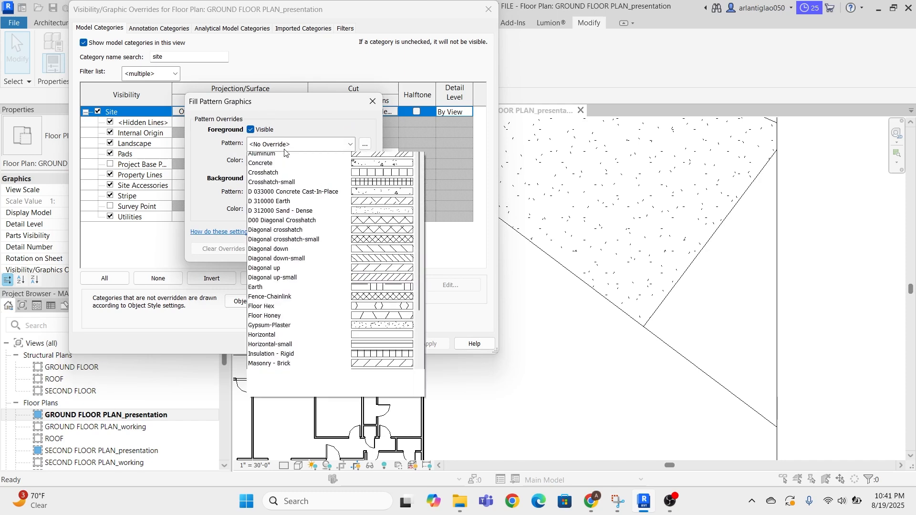
click(276, 158)
click(286, 144)
click(276, 158)
click(278, 161)
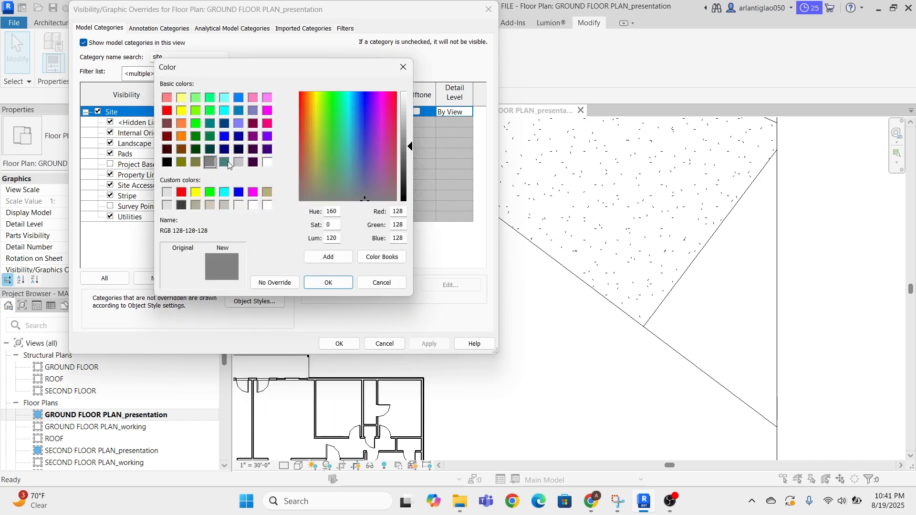
click(267, 163)
click(328, 283)
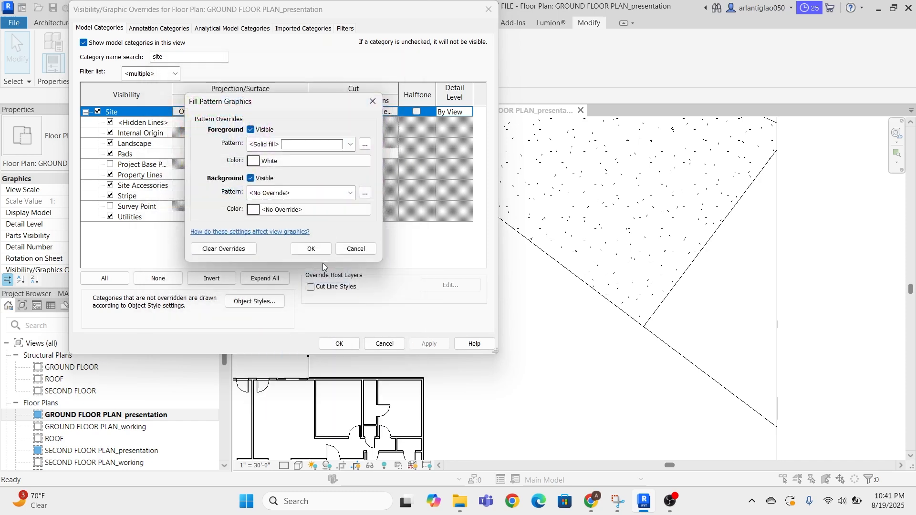
key(Return)
click(339, 343)
- Hide the crop region boundary around the ground floor presentation plan
scroll(719, 315, down, 5)
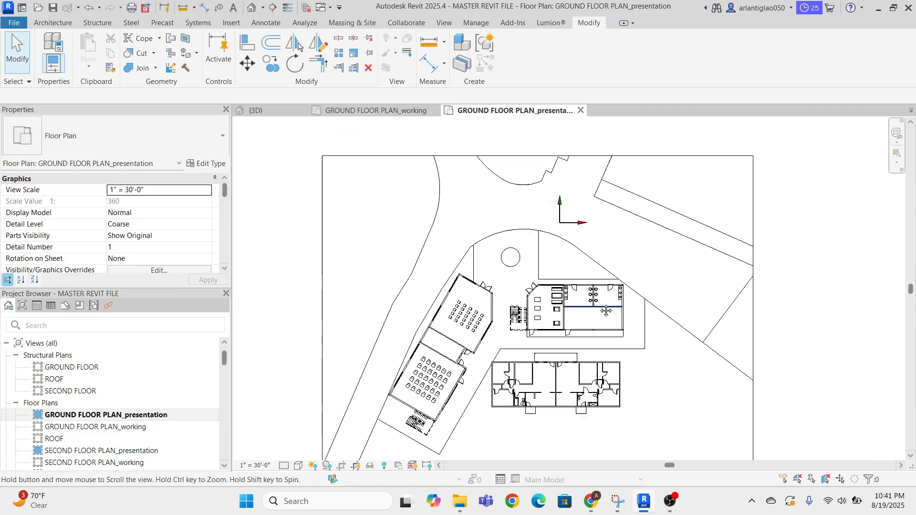
scroll(719, 316, up, 3)
scroll(665, 317, down, 2)
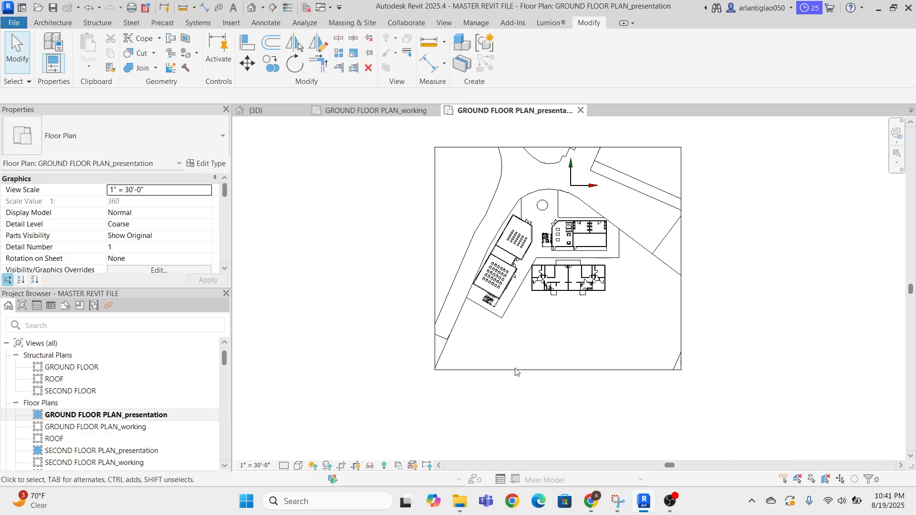
middle_drag(626, 227, 560, 279)
scroll(560, 276, up, 3)
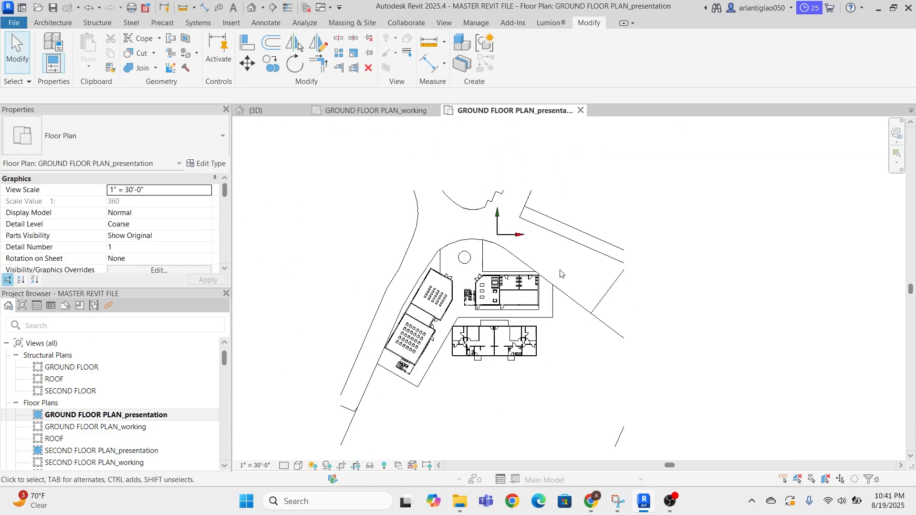
- Examine the remaining site and building linework in the ground floor presentation plan and compare it with the 3D view
scroll(588, 329, down, 5)
middle_drag(611, 362, 607, 299)
scroll(608, 299, up, 1)
scroll(607, 353, up, 2)
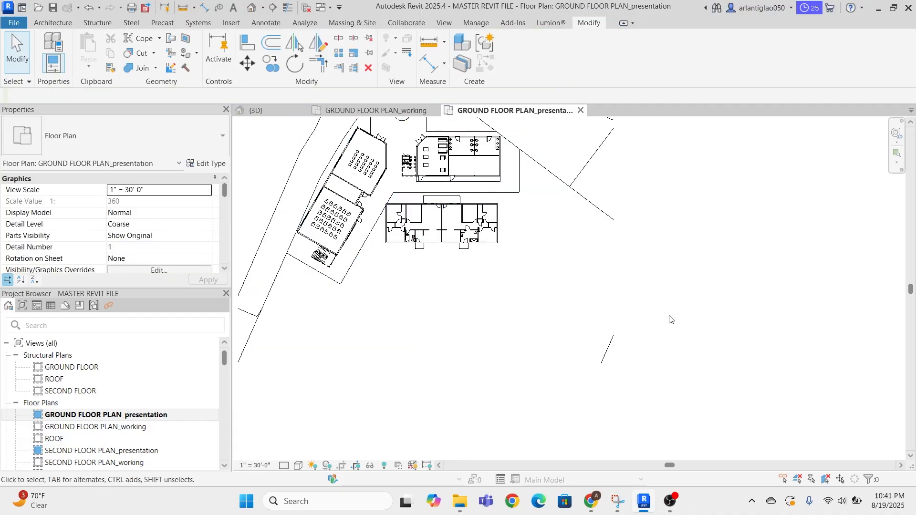
scroll(521, 253, down, 2)
middle_drag(456, 159, 460, 241)
scroll(459, 247, up, 4)
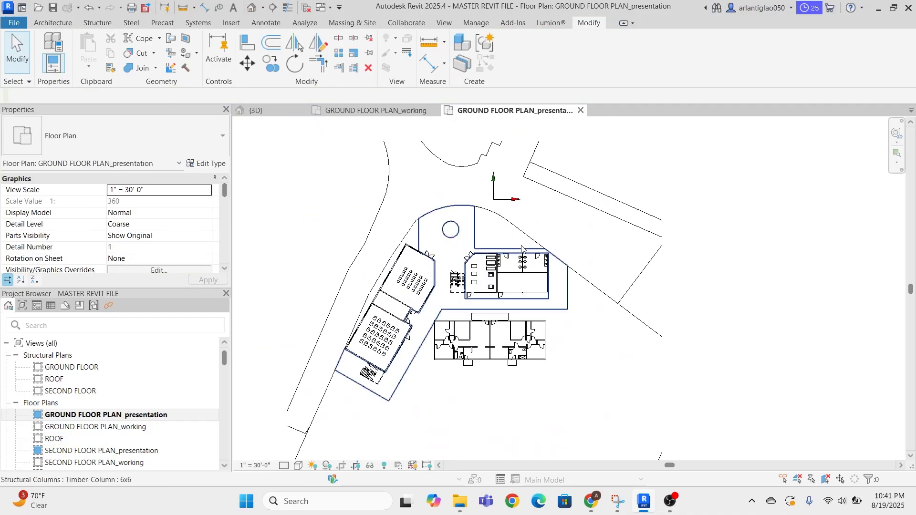
scroll(464, 307, down, 3)
click(258, 111)
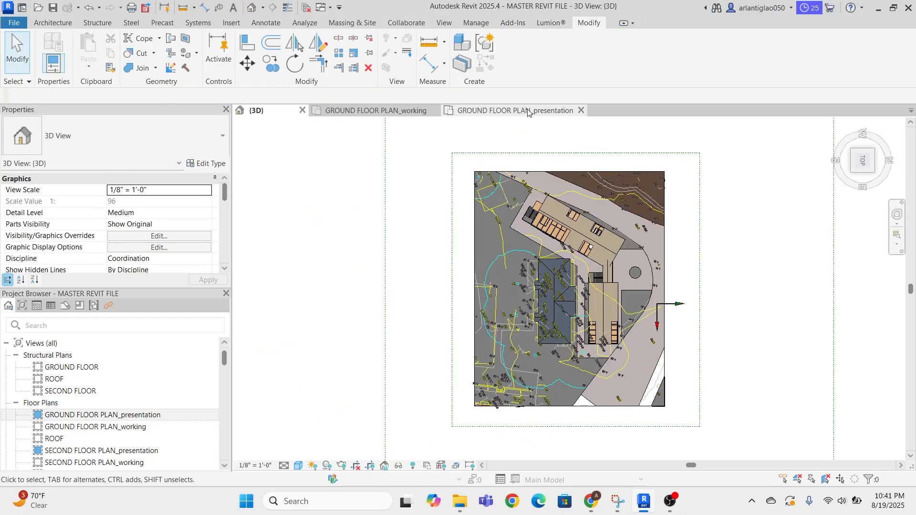
click(530, 113)
scroll(184, 234, down, 1)
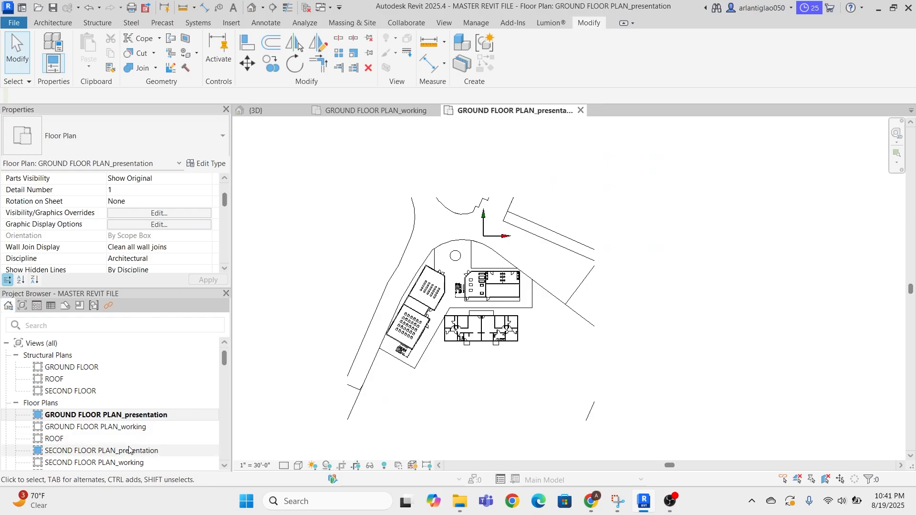
- Open the SECOND FLOOR PLAN_presentation view and inspect the imported X17-083 ST.dwg survey drawing
scroll(129, 430, down, 2)
scroll(281, 352, up, 2)
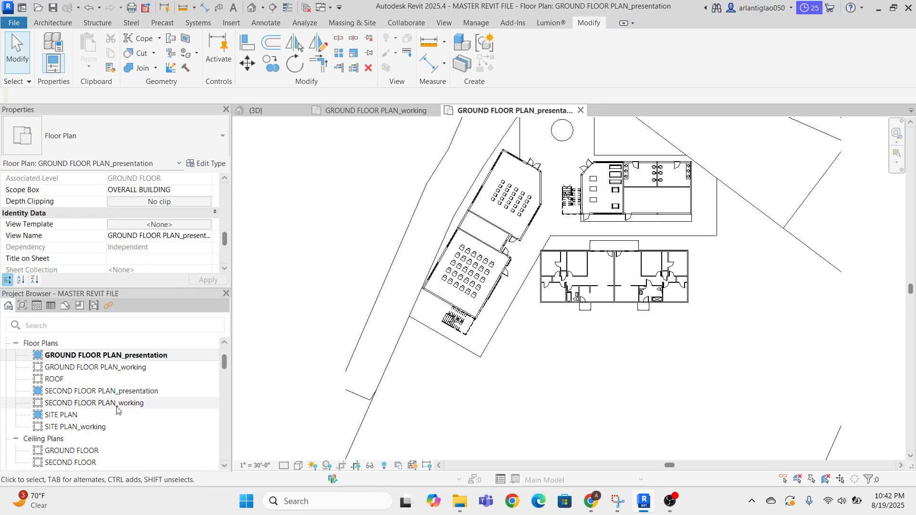
double_click(124, 391)
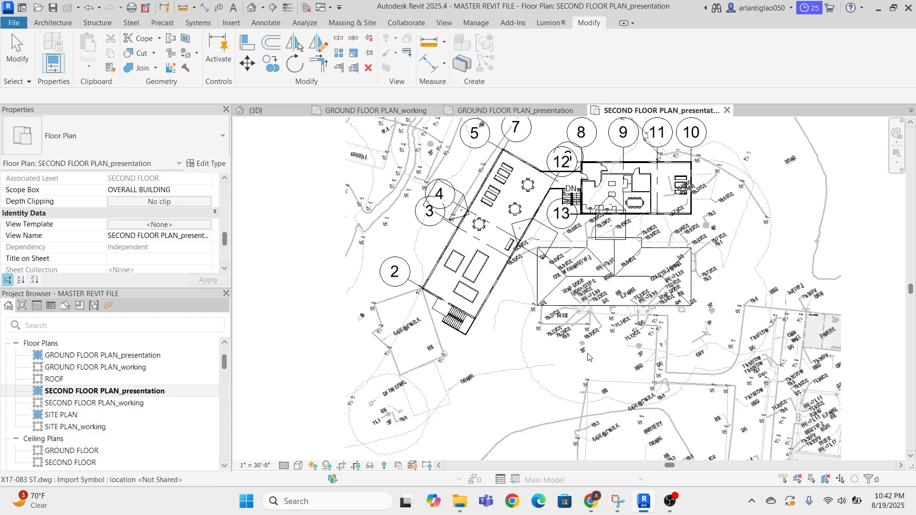
scroll(486, 305, down, 3)
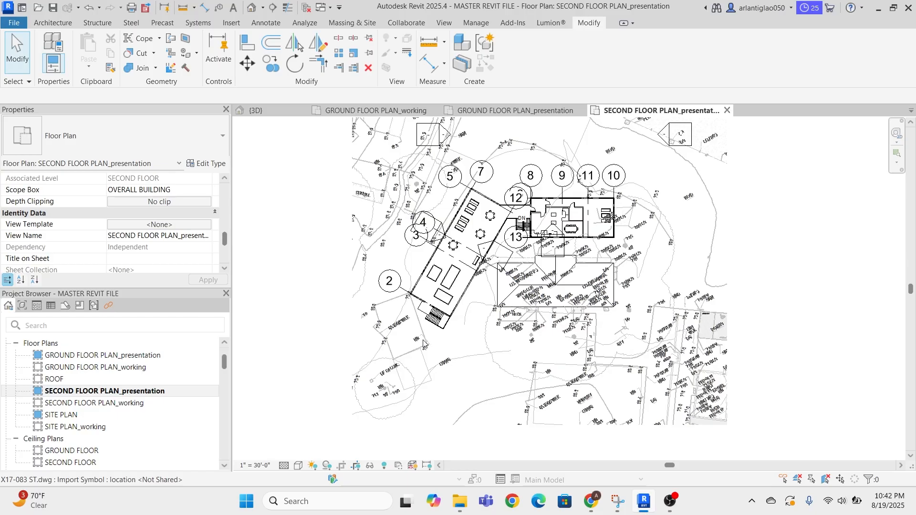
click(423, 340)
right_click(424, 342)
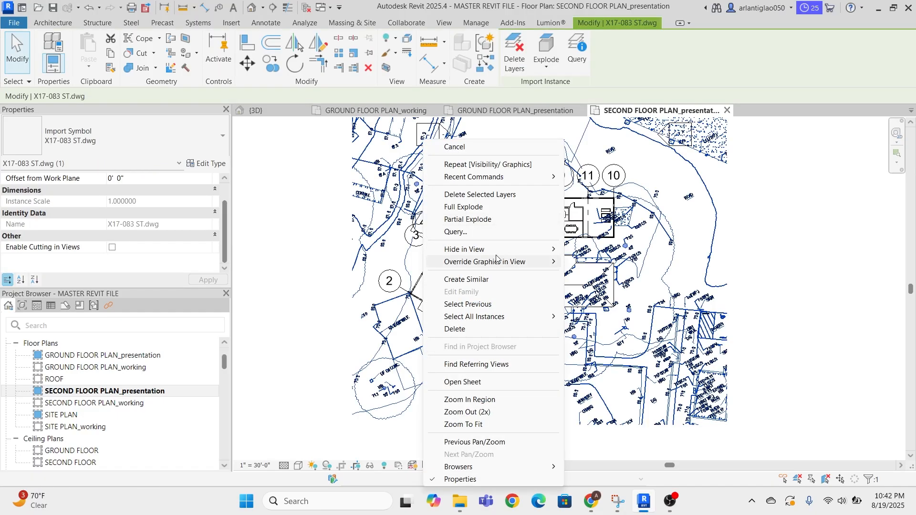
key(Escape)
key(Escape)
- Override the Walls category's cut pattern with a black solid fill in the ground floor presentation plan
right_click(558, 138)
click(624, 164)
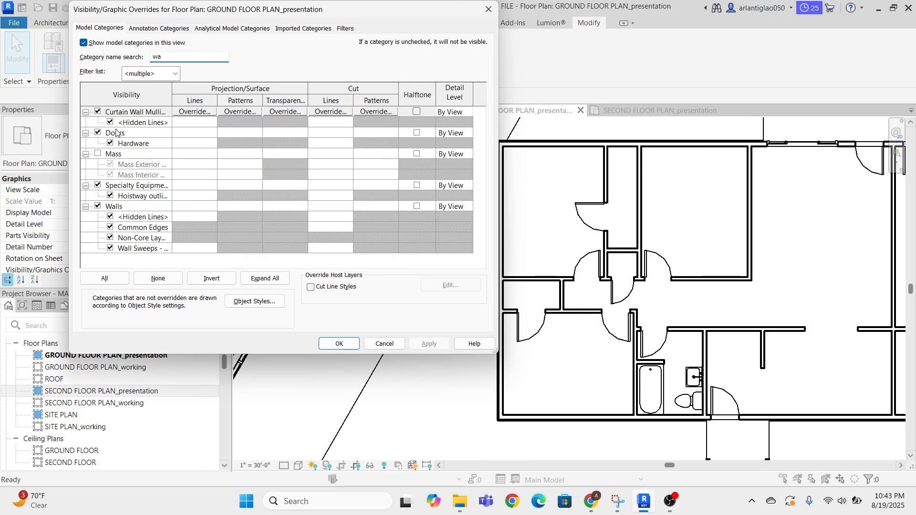
click(205, 208)
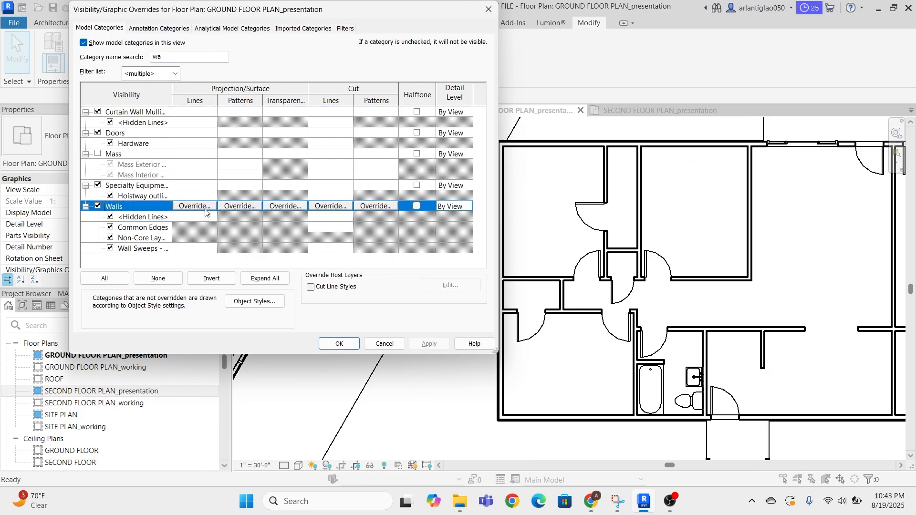
click(167, 162)
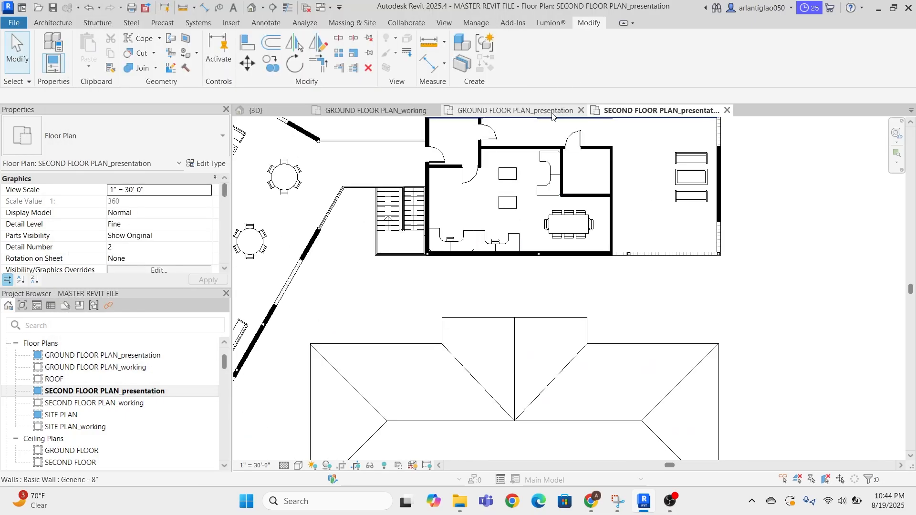
- Return to the ground floor presentation plan and examine the black-filled walls and room layout of the long rectangular building
click(550, 113)
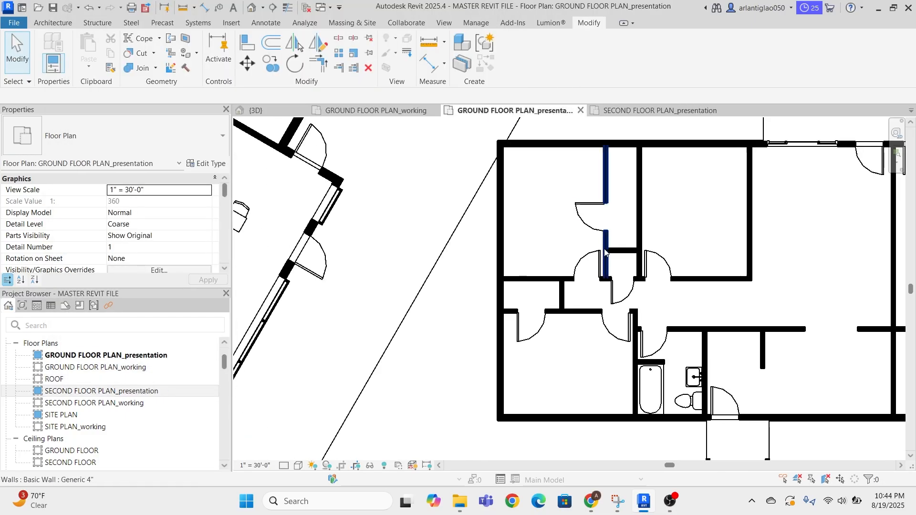
scroll(604, 267, down, 4)
middle_drag(867, 286, 663, 340)
scroll(652, 336, up, 2)
scroll(549, 333, down, 2)
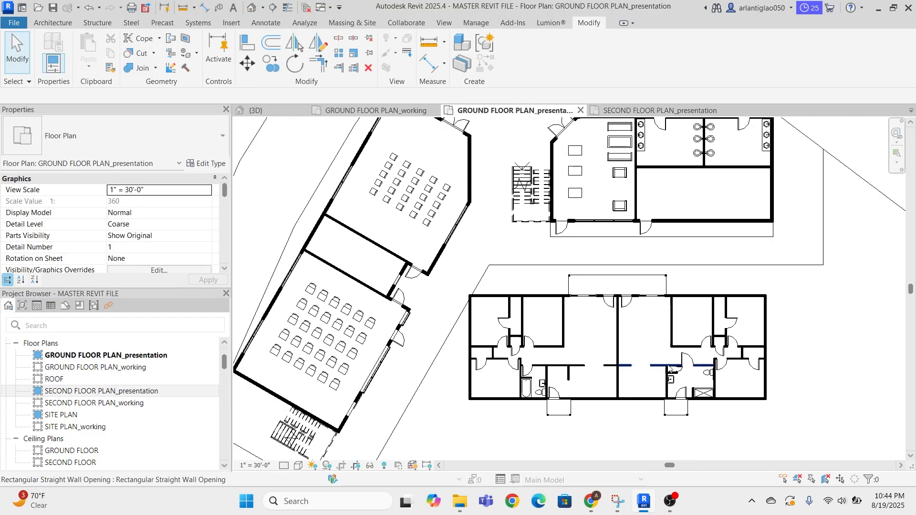
scroll(672, 329, up, 3)
scroll(658, 329, down, 3)
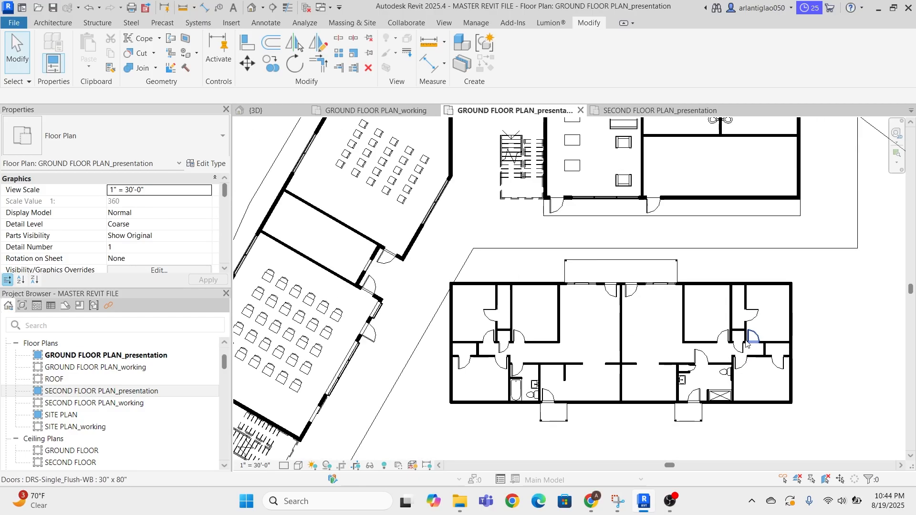
scroll(620, 328, up, 2)
scroll(457, 339, up, 1)
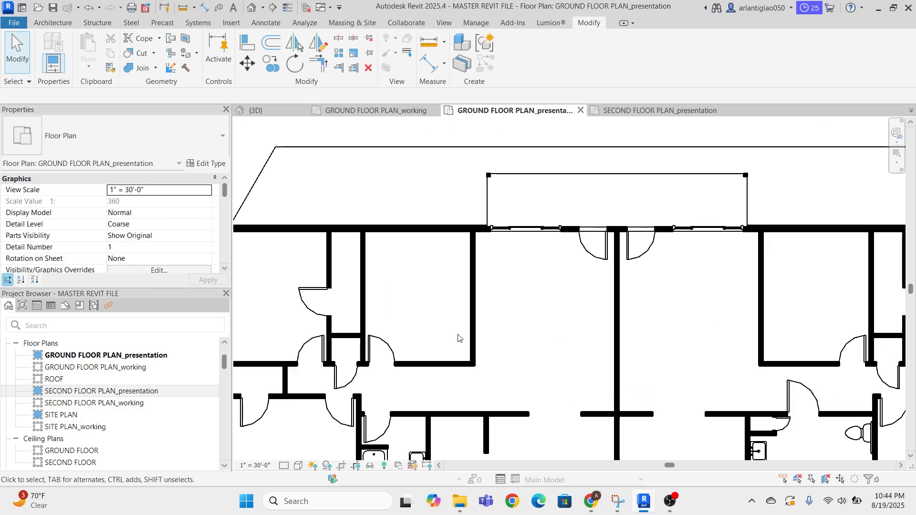
scroll(459, 338, down, 2)
scroll(429, 322, up, 1)
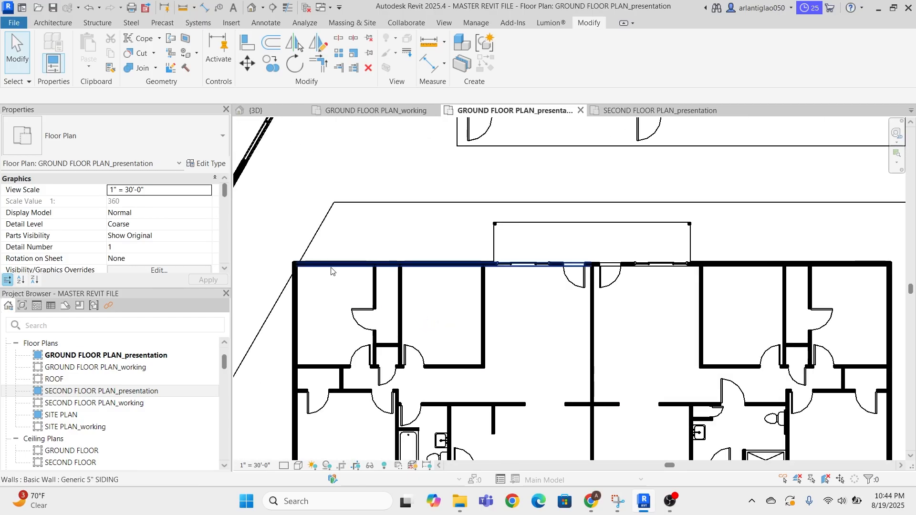
scroll(434, 296, down, 1)
scroll(382, 291, up, 1)
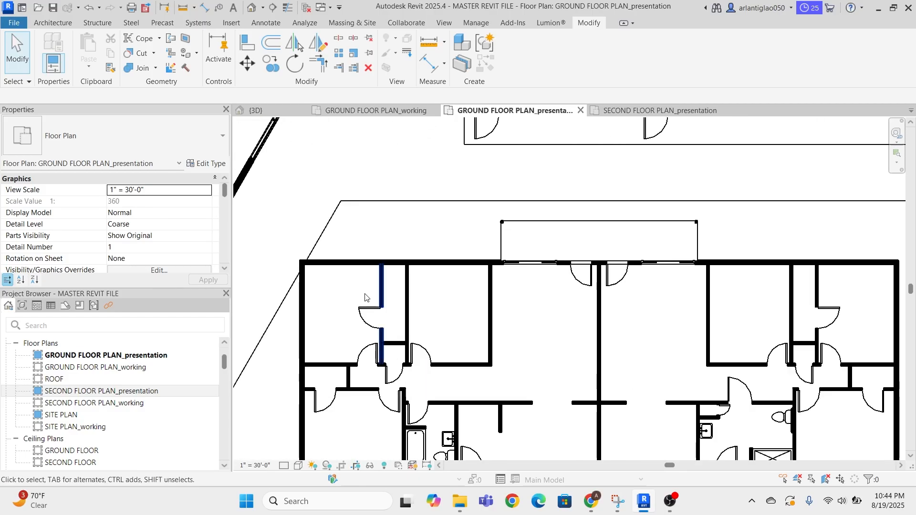
- Draw a rectangular masking region over the long rectangular building's interior, from corner to corner along the inner faces of its exterior walls
click(54, 23)
click(210, 23)
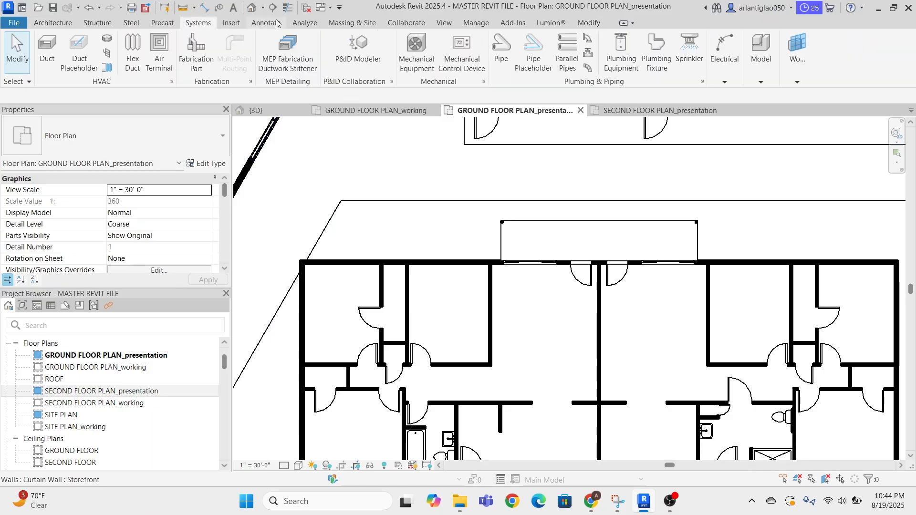
click(273, 21)
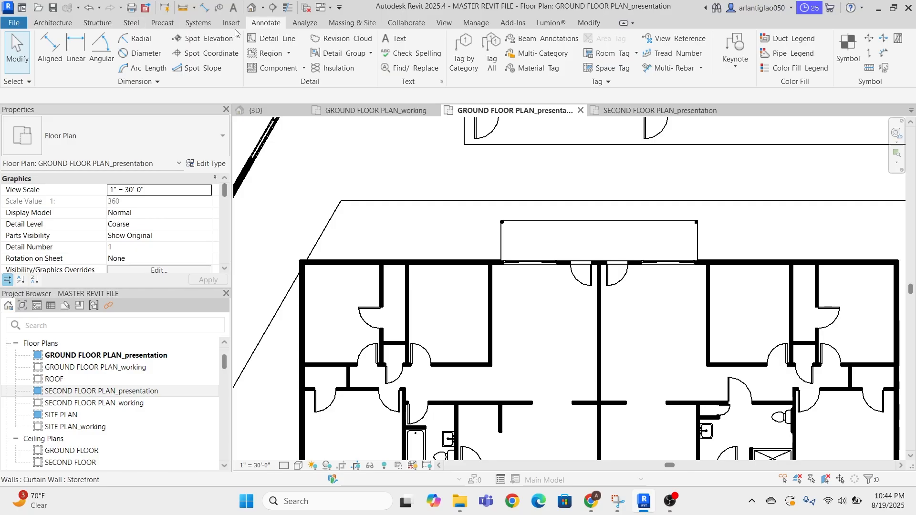
click(267, 55)
scroll(413, 248, down, 2)
scroll(402, 225, up, 4)
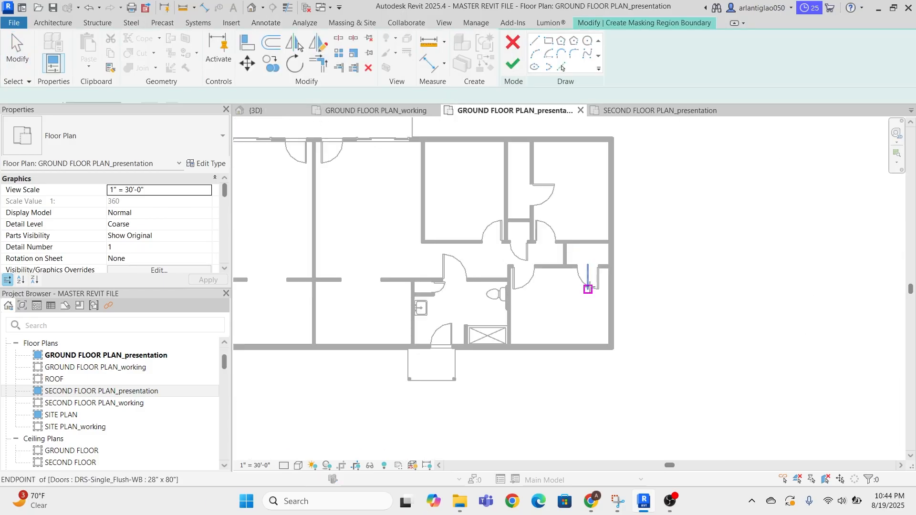
scroll(402, 225, down, 4)
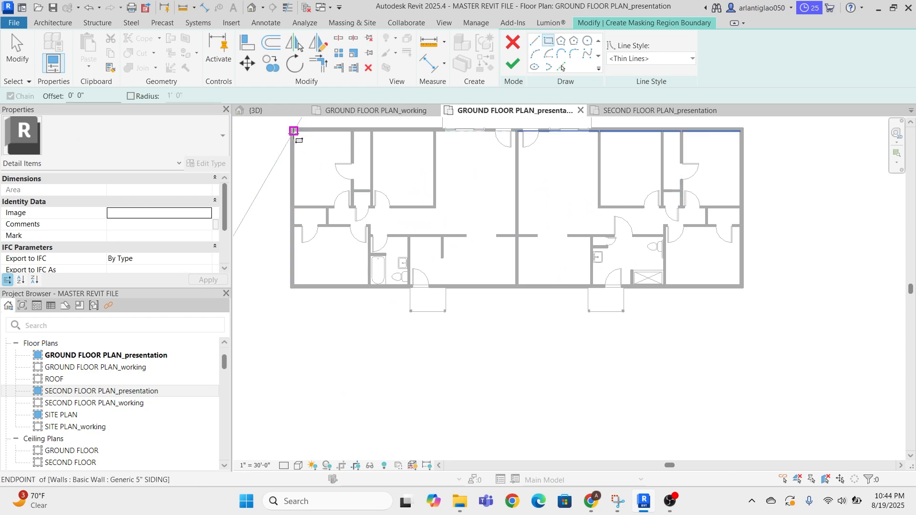
scroll(293, 132, up, 3)
click(293, 131)
scroll(482, 238, down, 3)
middle_drag(858, 275, 468, 234)
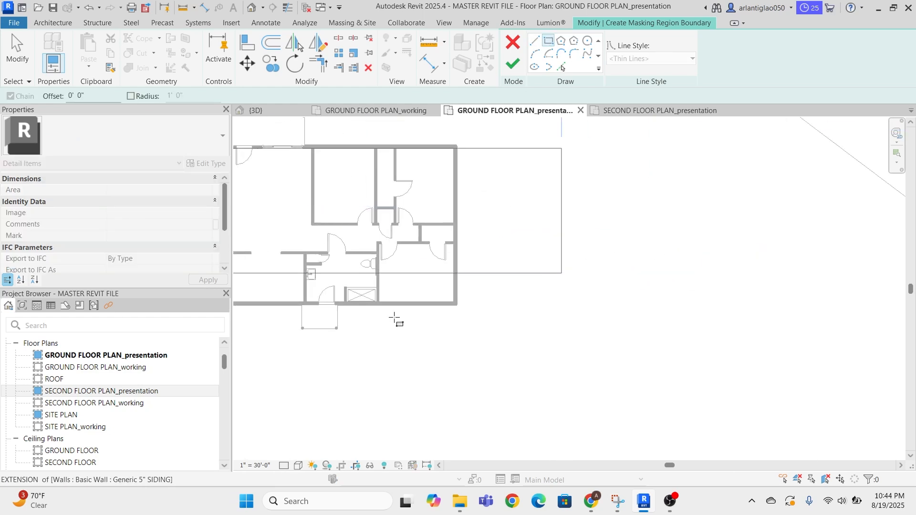
scroll(448, 305, up, 3)
click(349, 322)
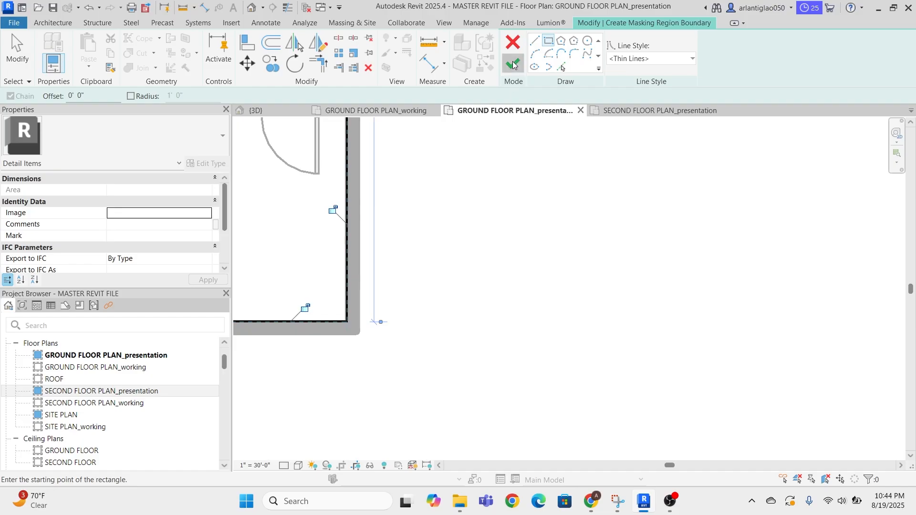
click(512, 65)
scroll(477, 267, down, 5)
key(Escape)
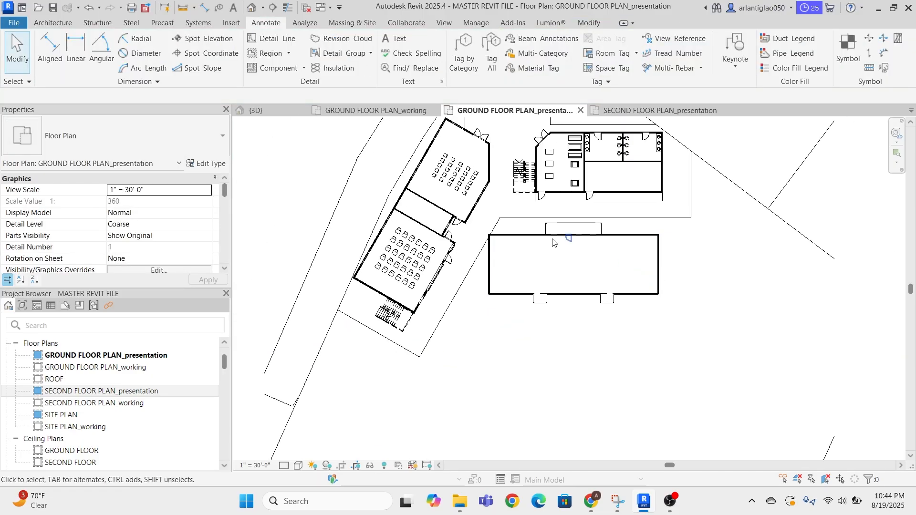
- Inspect the masking region over the rectangular building and review its properties and the interior elements it covers
scroll(496, 246, up, 3)
click(498, 245)
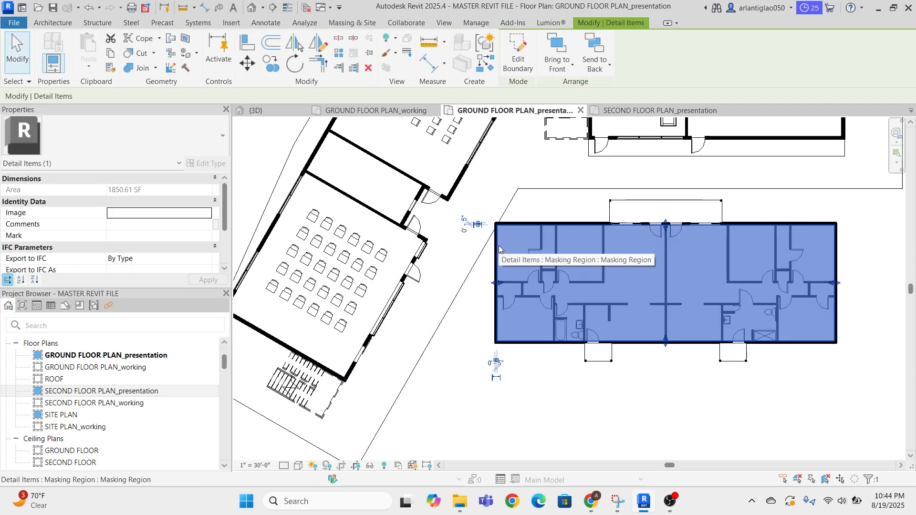
scroll(500, 241, up, 1)
middle_drag(507, 236, 356, 279)
scroll(361, 280, down, 4)
scroll(361, 279, up, 5)
scroll(129, 223, down, 2)
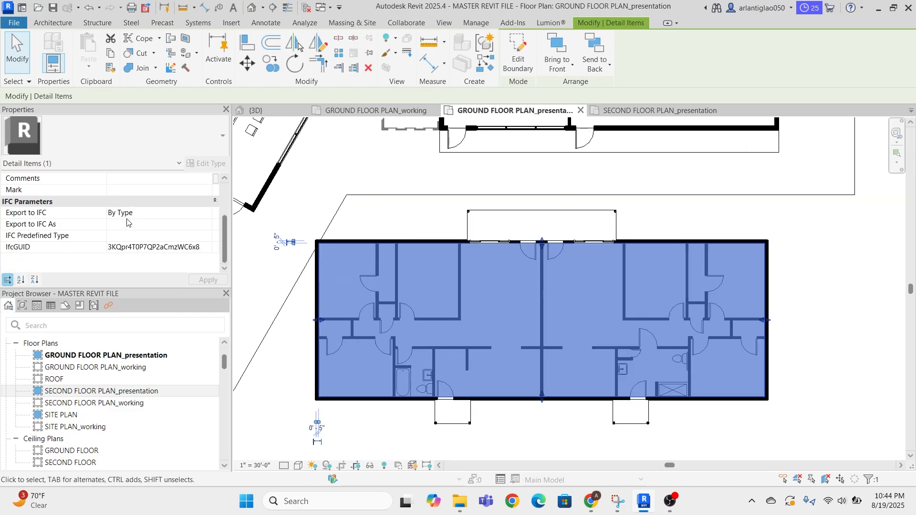
click(297, 304)
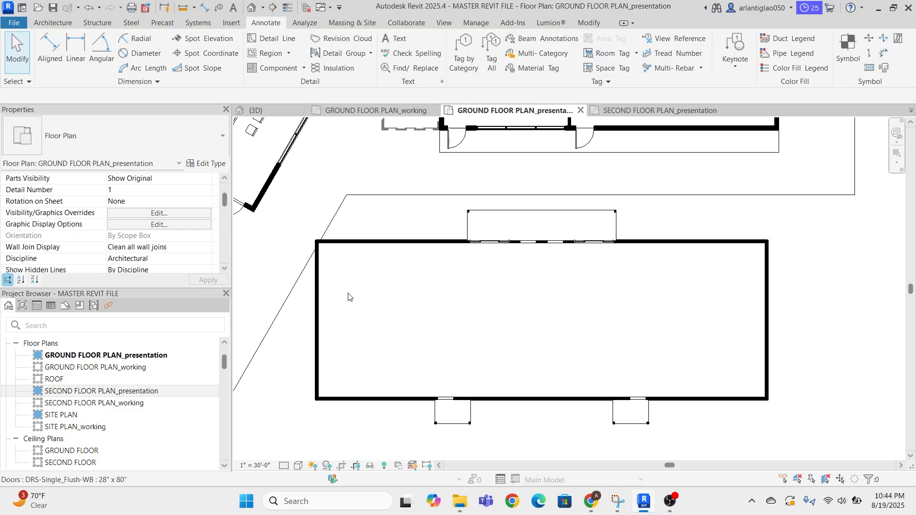
- Override the masking region's surface transparency in this view to let the interior layout of the long rectangular building show through
click(316, 312)
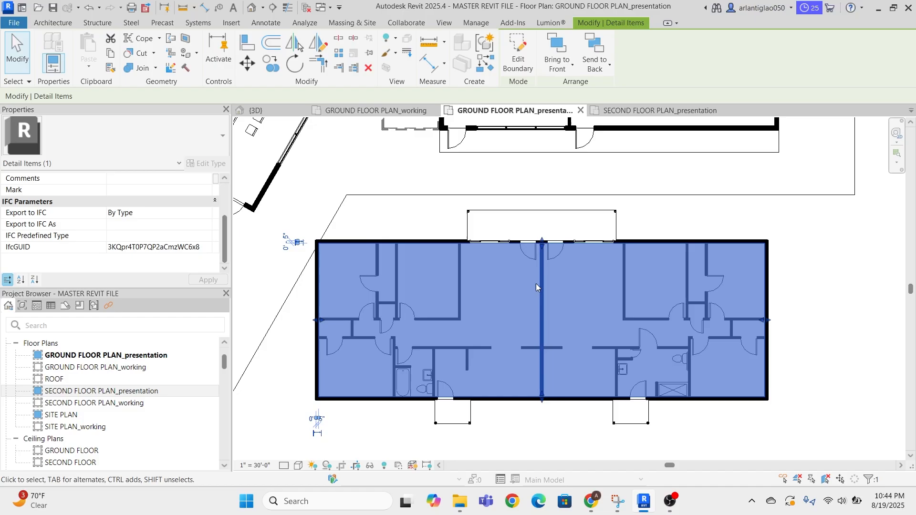
right_click(326, 297)
mouse_move(419, 264)
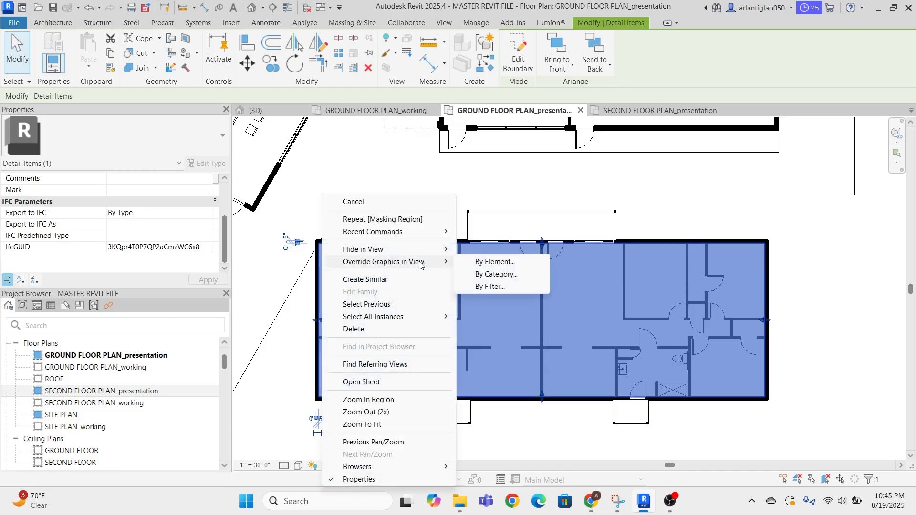
click(483, 263)
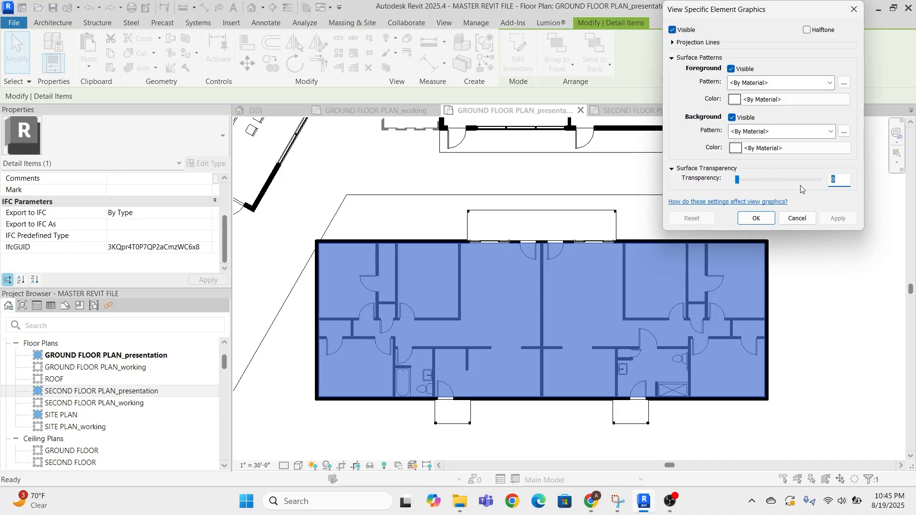
click(756, 218)
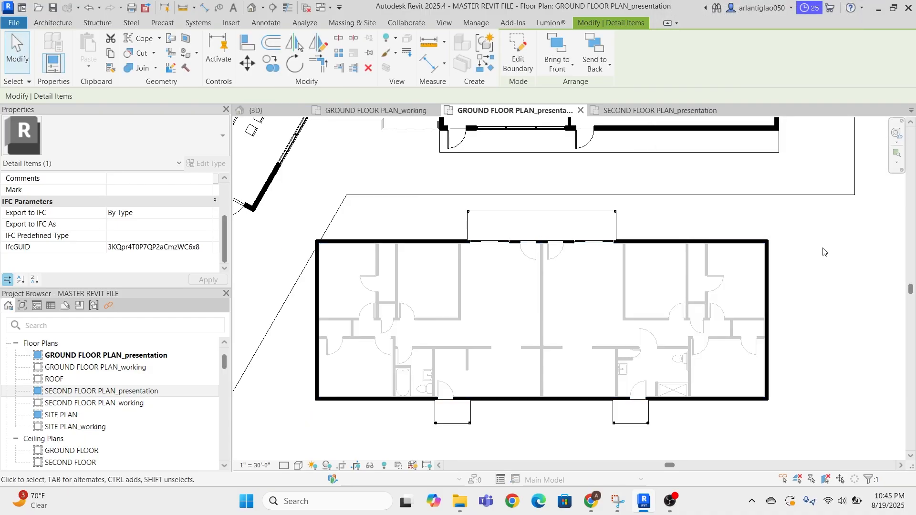
- Examine the masked interior and try to select the masking region's edge along the building's west exterior wall
key(Escape)
scroll(596, 306, down, 3)
scroll(596, 307, up, 6)
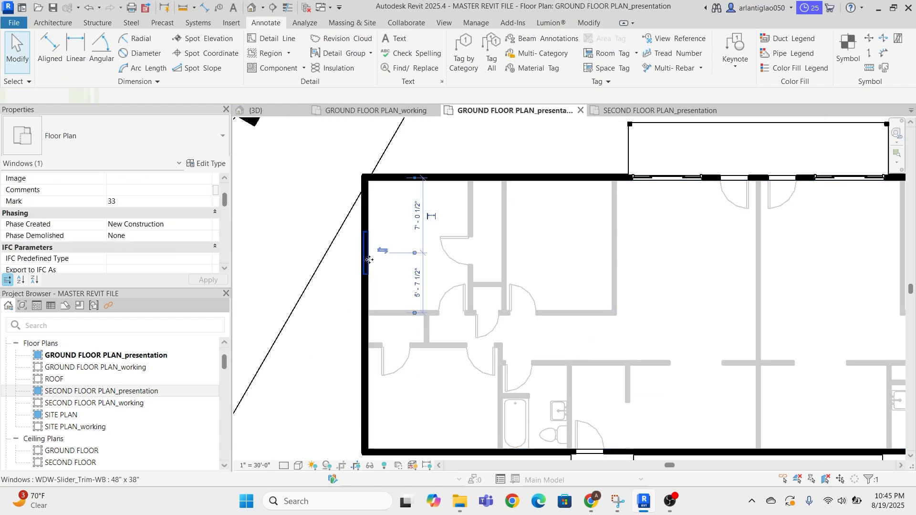
click(372, 259)
key(Tab)
click(372, 259)
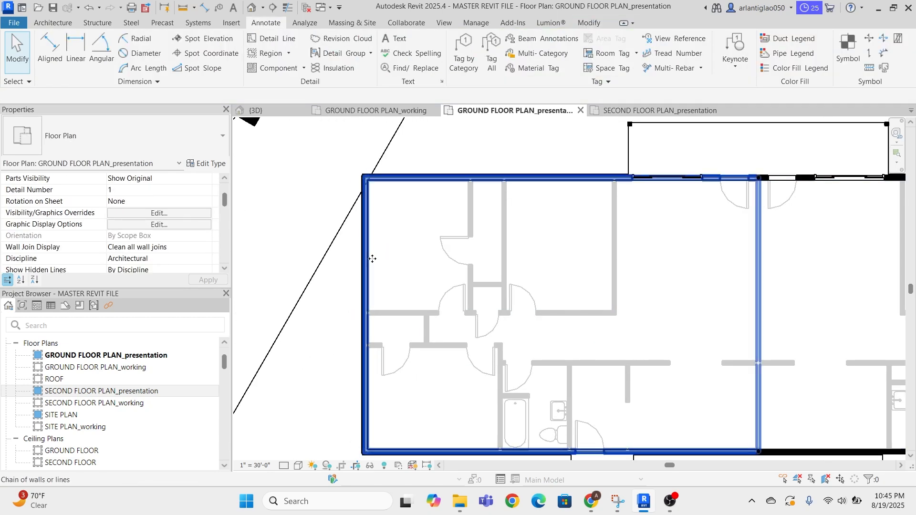
click(372, 259)
click(435, 254)
scroll(436, 255, down, 3)
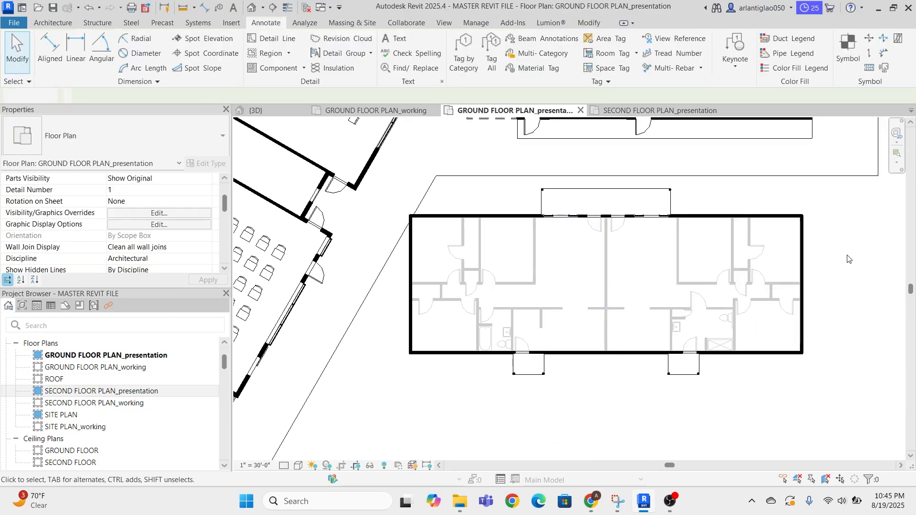
- Try to pick the masking region's boundary along the building's east and north exterior walls
key(Tab)
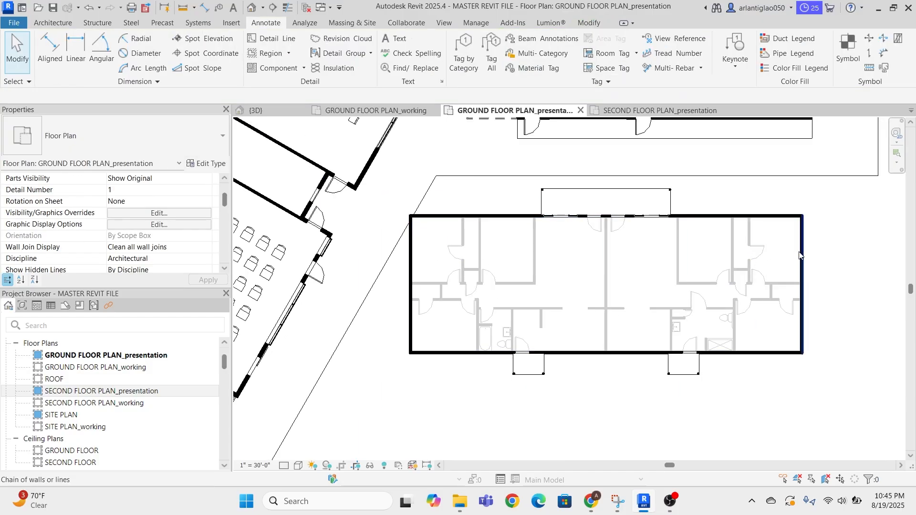
click(799, 252)
click(784, 224)
scroll(784, 224, up, 3)
click(788, 207)
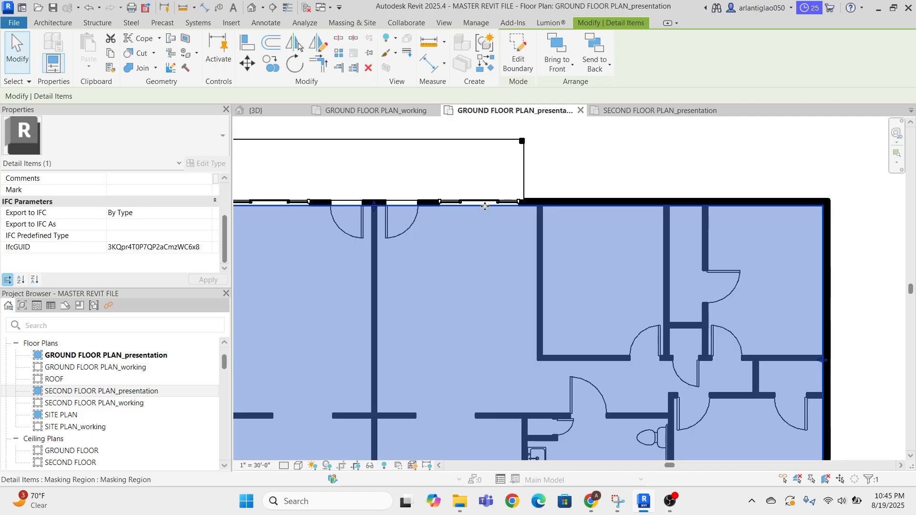
key(Escape)
key(Tab)
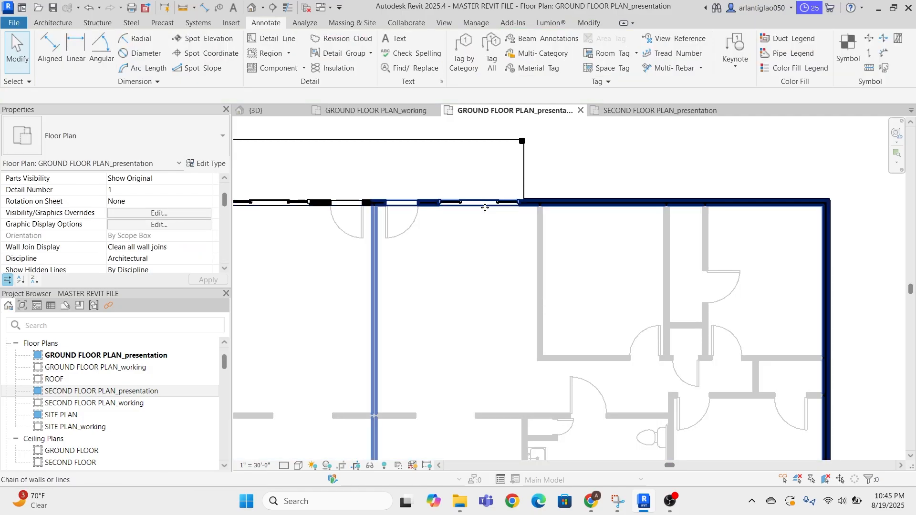
key(Tab)
click(485, 208)
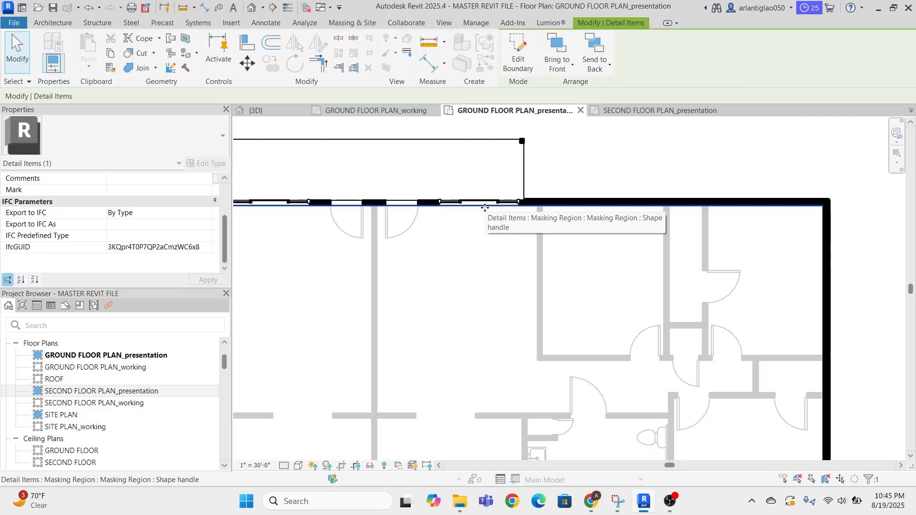
key(Escape)
- Edit the masking region's boundary over the long rectangular building, delete its sketch lines and finish the edit to remove the mask
scroll(527, 221, up, 5)
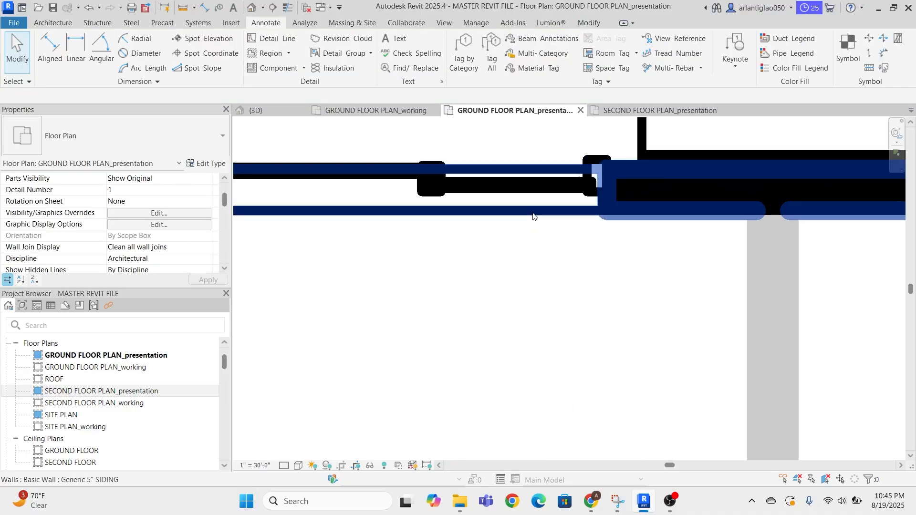
scroll(551, 228, down, 5)
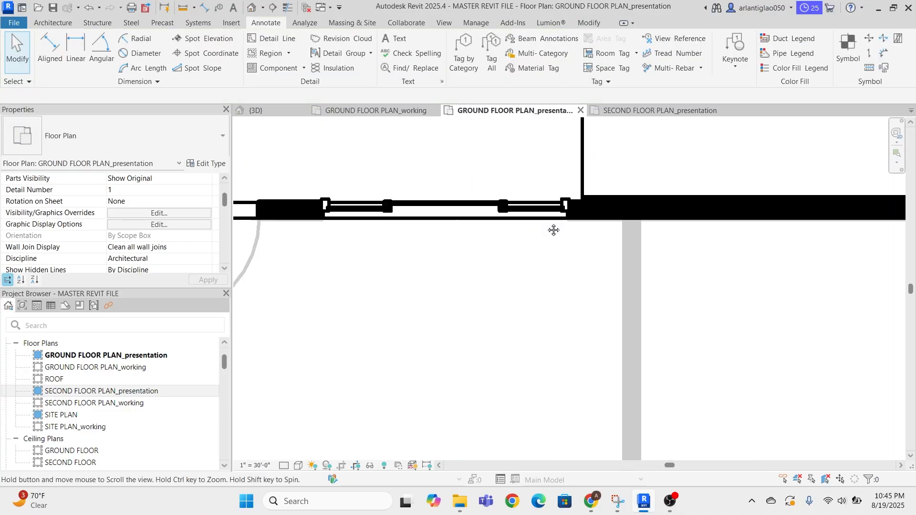
click(572, 287)
click(485, 312)
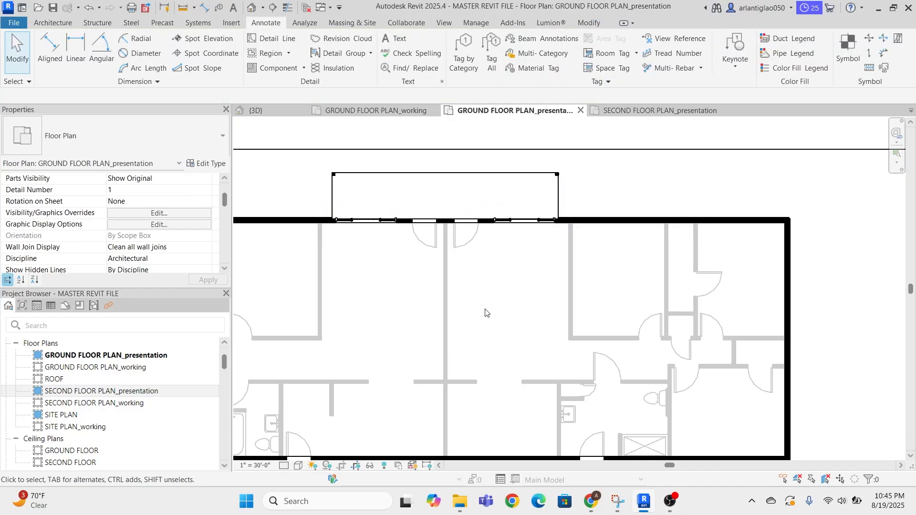
scroll(732, 313, down, 5)
scroll(568, 313, up, 5)
double_click(527, 300)
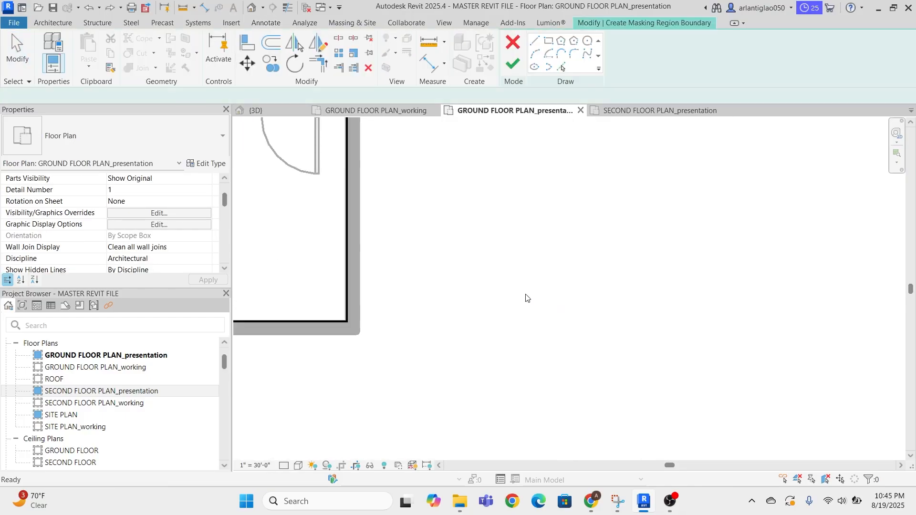
scroll(395, 297, down, 2)
scroll(465, 278, down, 3)
click(512, 65)
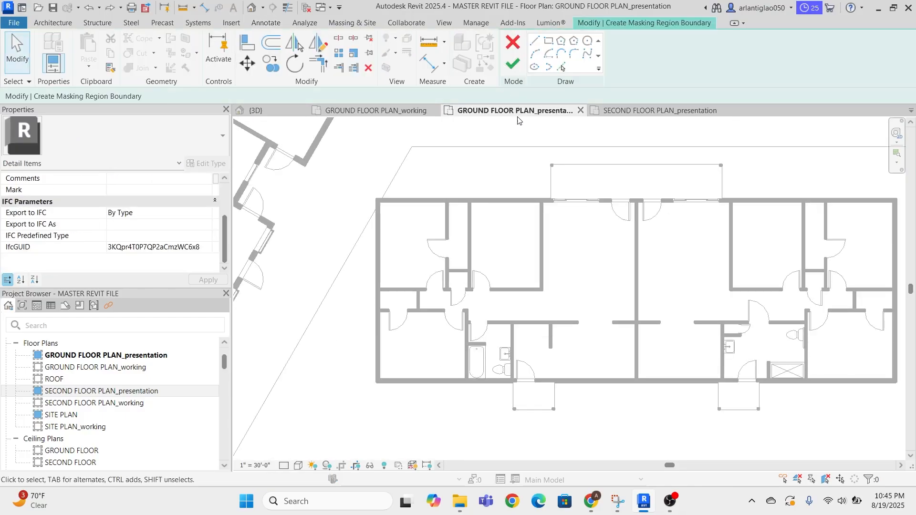
- Start a filled region for the long rectangular building and duplicate the Diagonal Crosshatch type as SOLID WHITE
scroll(475, 206, down, 3)
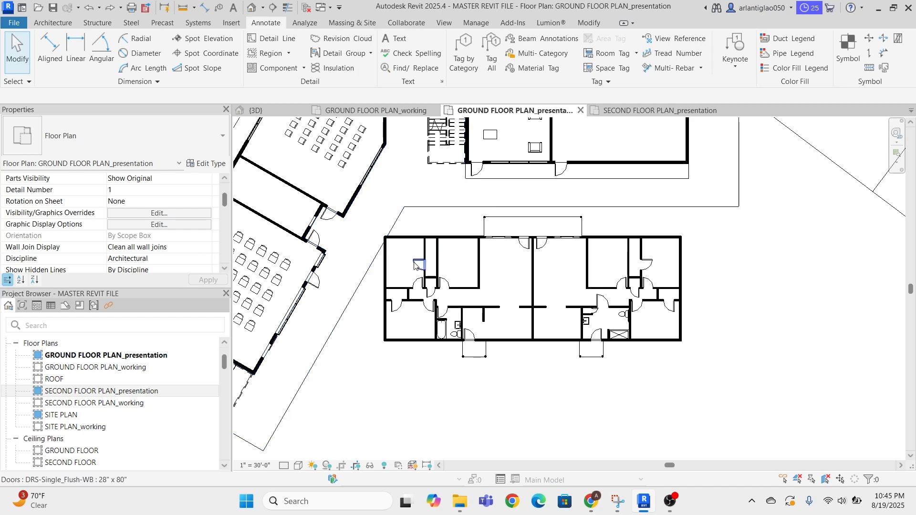
scroll(422, 264, up, 3)
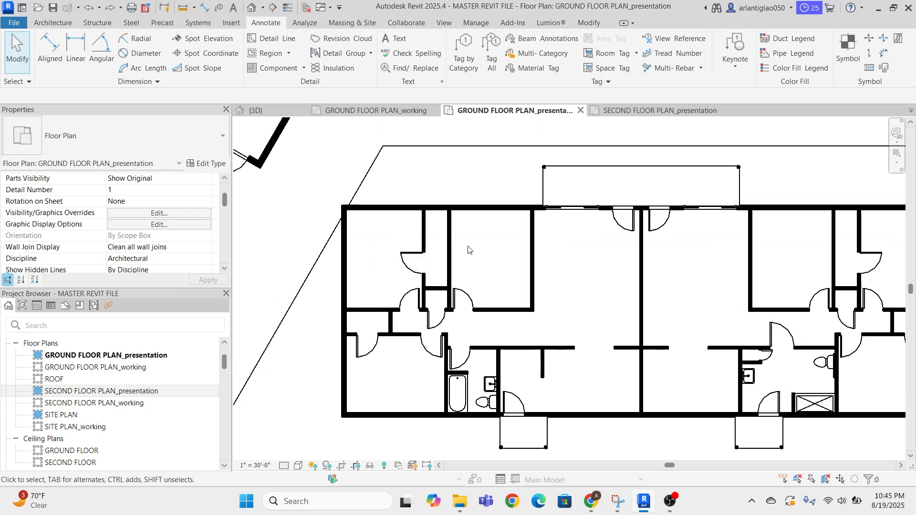
scroll(468, 250, down, 3)
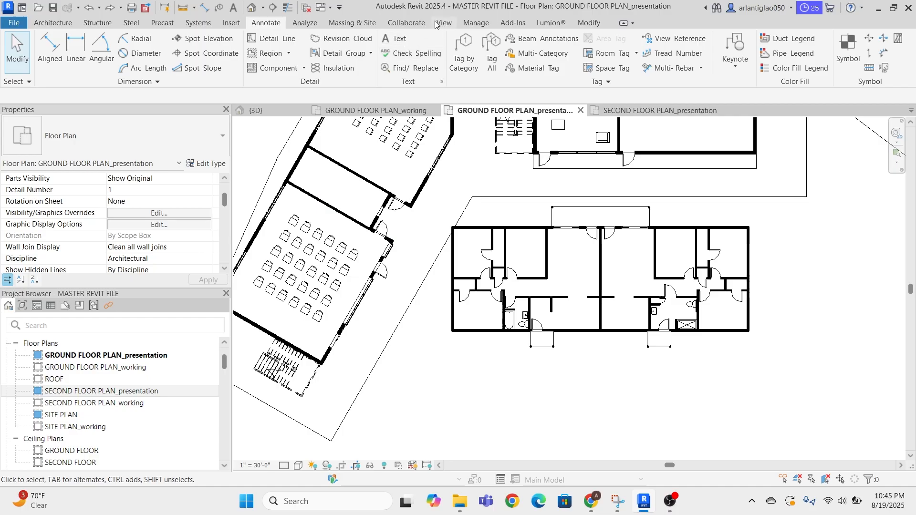
click(288, 53)
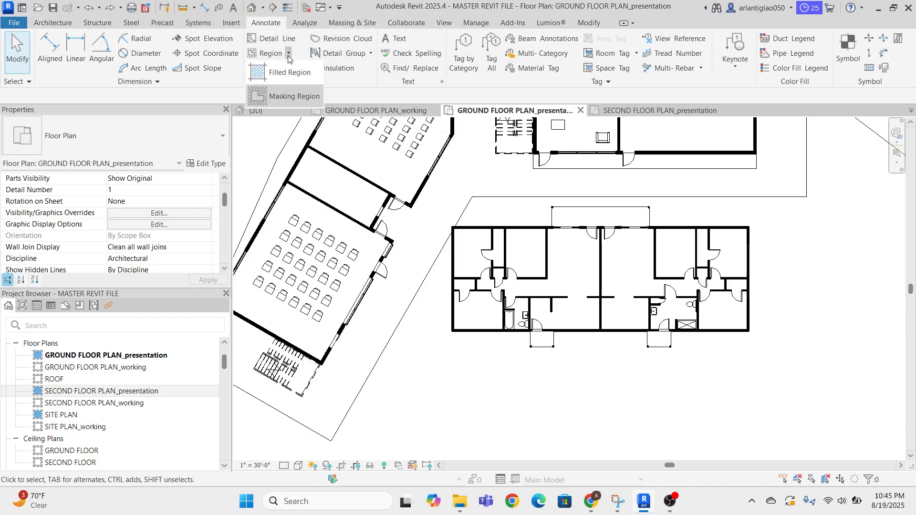
click(294, 72)
click(176, 149)
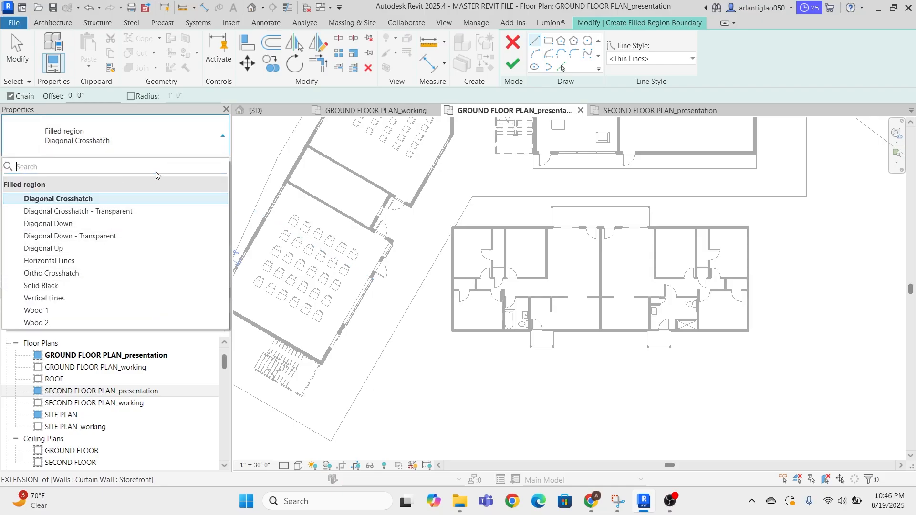
click(172, 147)
click(206, 163)
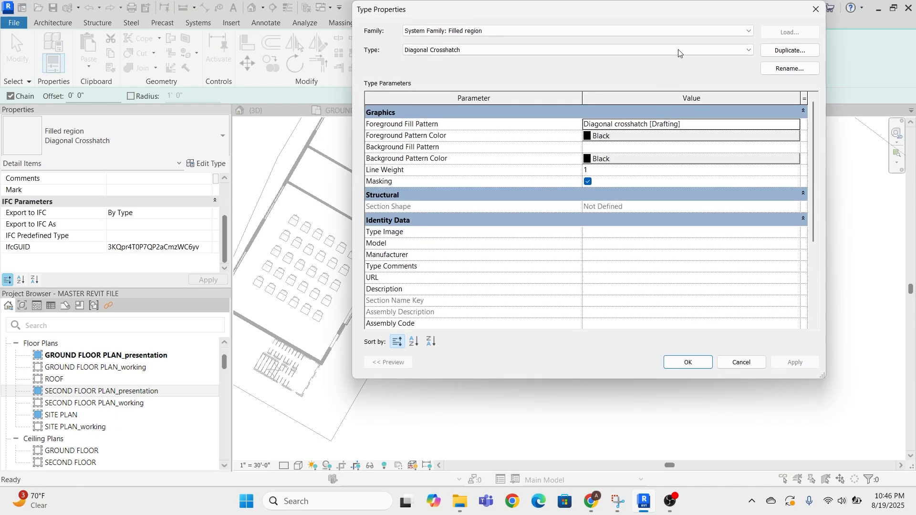
click(807, 54)
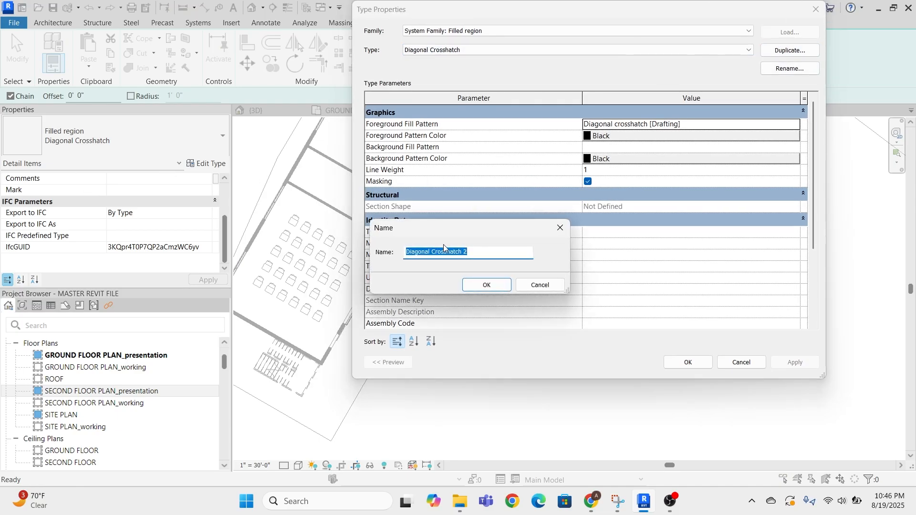
text(SOLID WH)
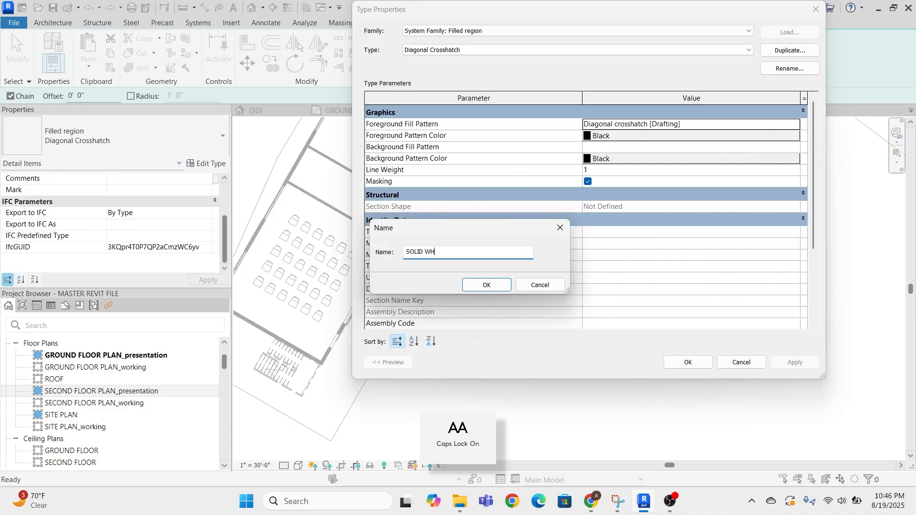
text(ITE)
key(Caps_Lock)
key(Return)
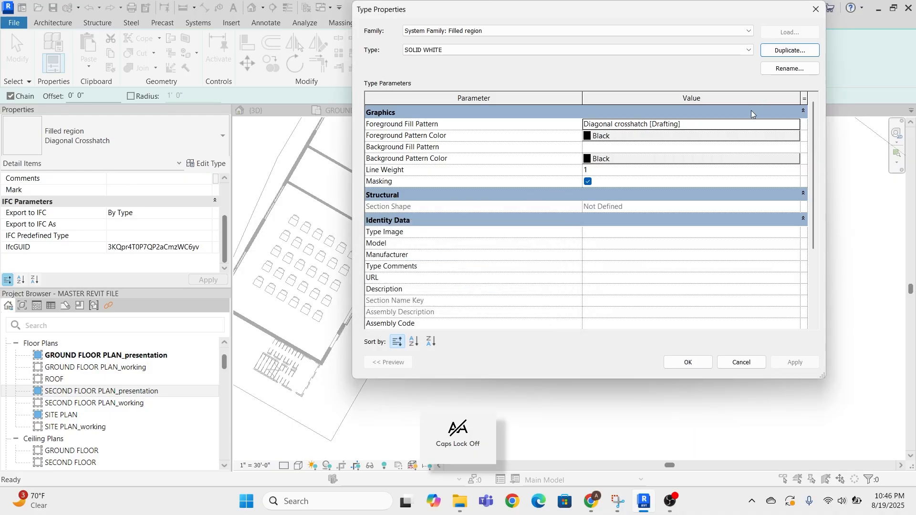
- Set the SOLID WHITE type's foreground to a <Solid fill> pattern in white and apply the type to the new region
click(752, 113)
click(532, 114)
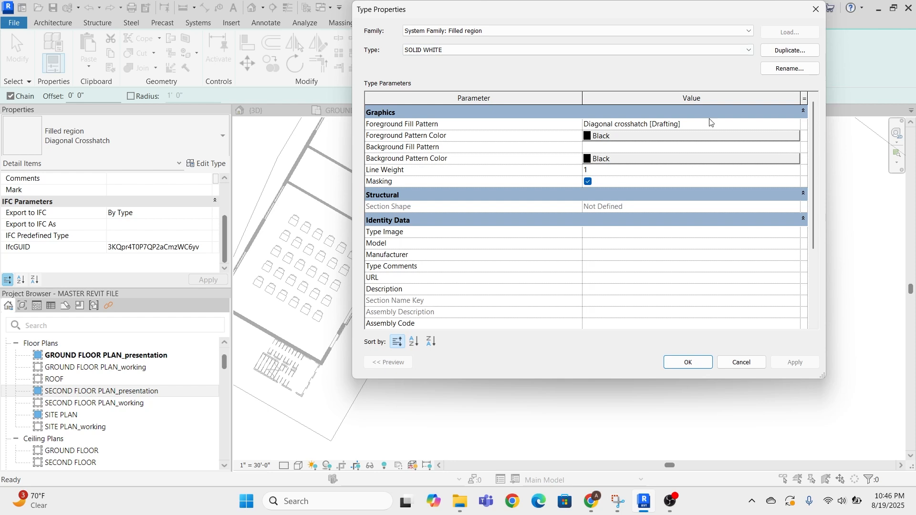
click(796, 125)
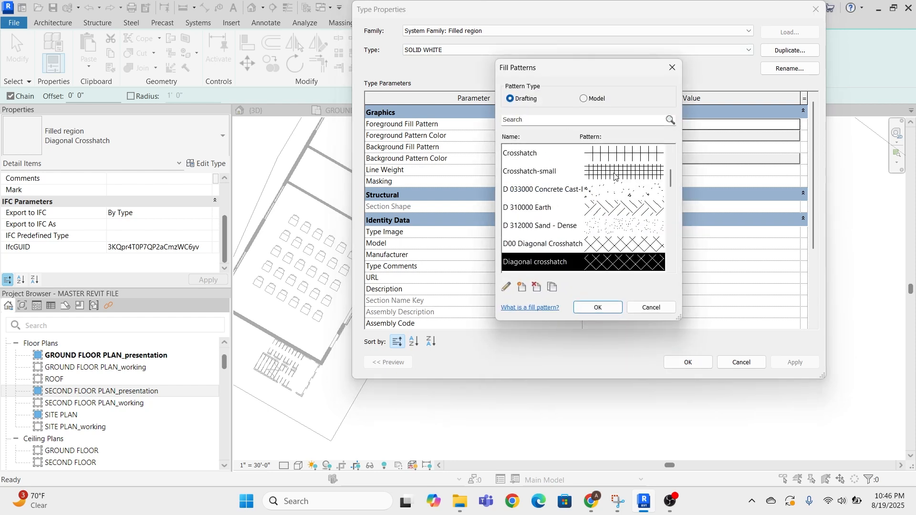
scroll(615, 182, up, 5)
click(604, 172)
click(597, 308)
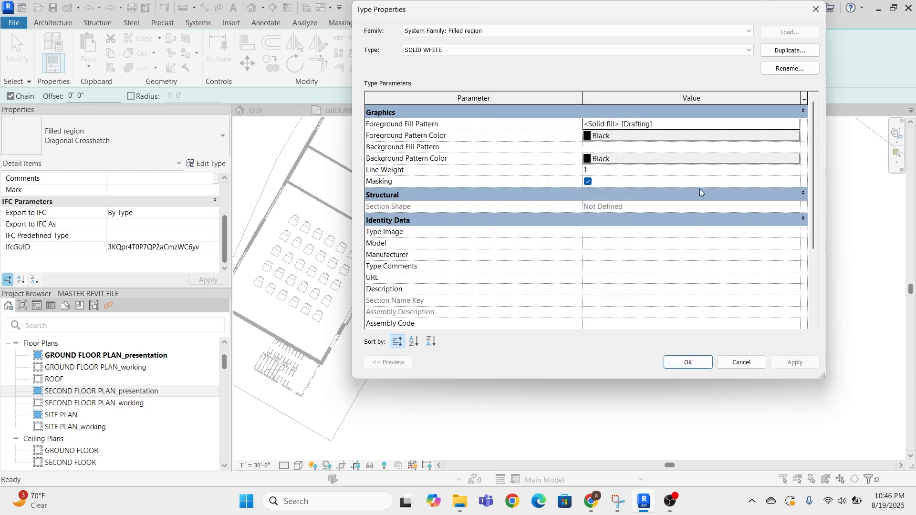
click(615, 135)
click(573, 175)
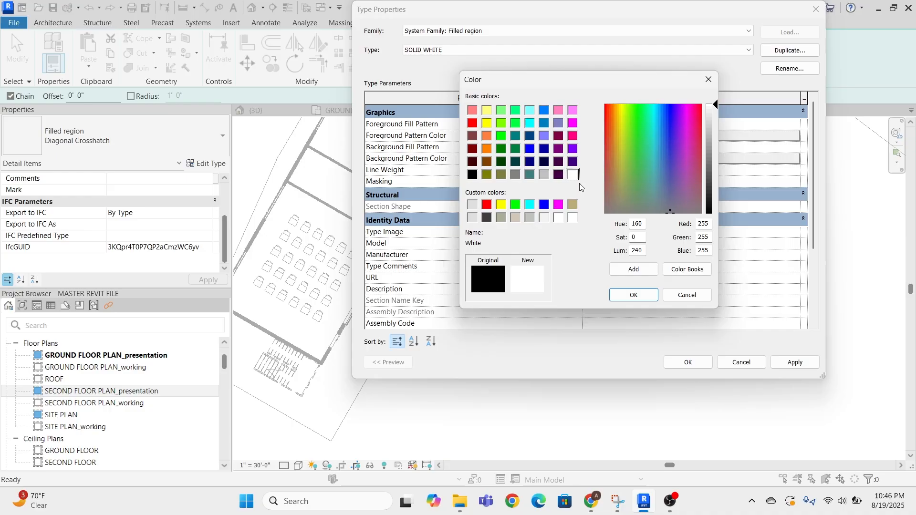
click(628, 296)
click(630, 157)
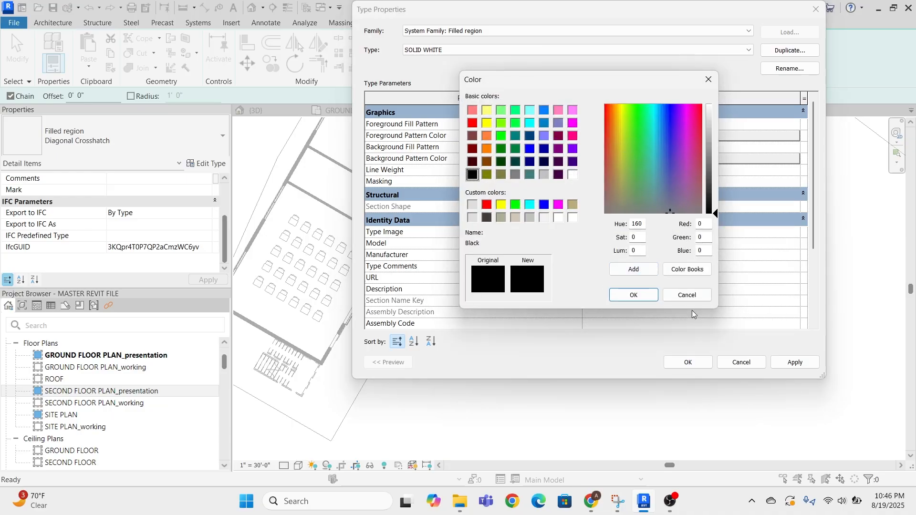
click(692, 296)
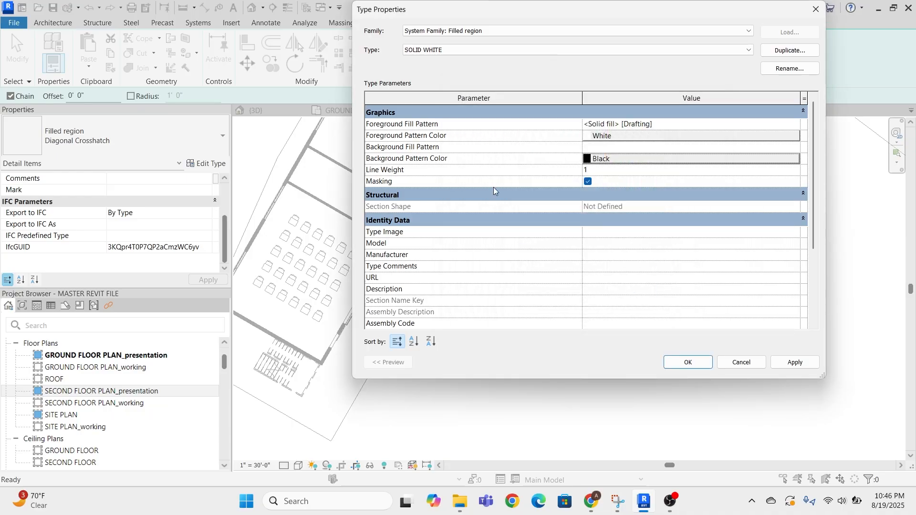
click(688, 363)
- Pick the filled region's boundary along the long rectangular building's west and north exterior walls
scroll(596, 267, up, 3)
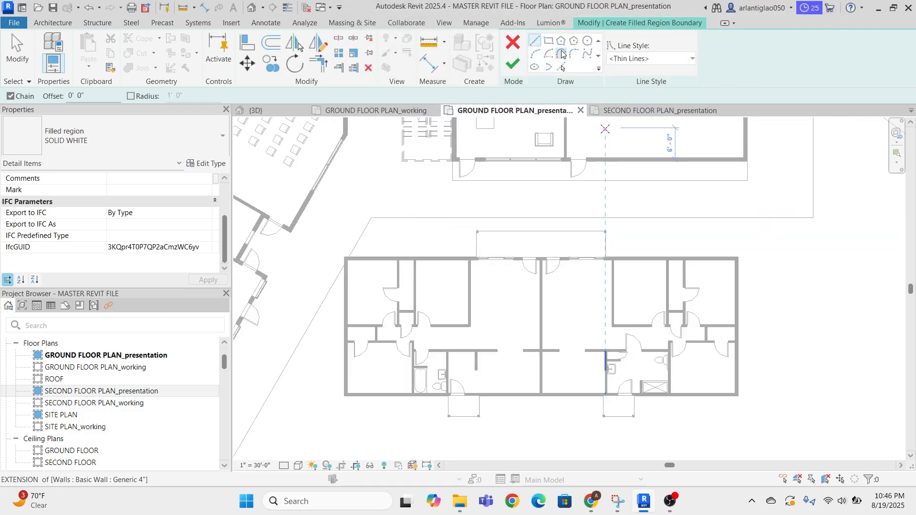
click(561, 67)
scroll(346, 268, up, 2)
scroll(350, 268, up, 2)
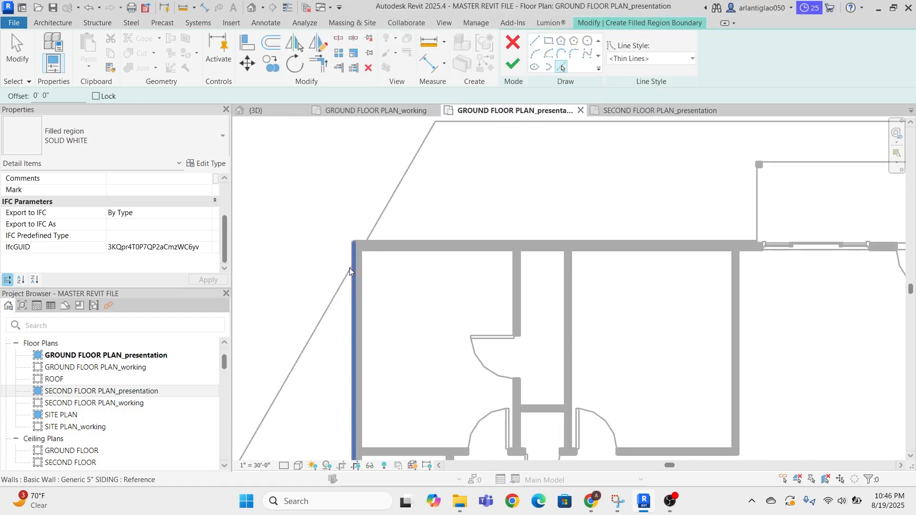
click(351, 268)
click(368, 243)
- Pick the region's boundary along the building's east and south exterior walls to close the outline
scroll(742, 252, down, 2)
middle_drag(742, 252, 436, 228)
scroll(720, 278, up, 2)
middle_drag(729, 280, 238, 268)
scroll(477, 267, down, 1)
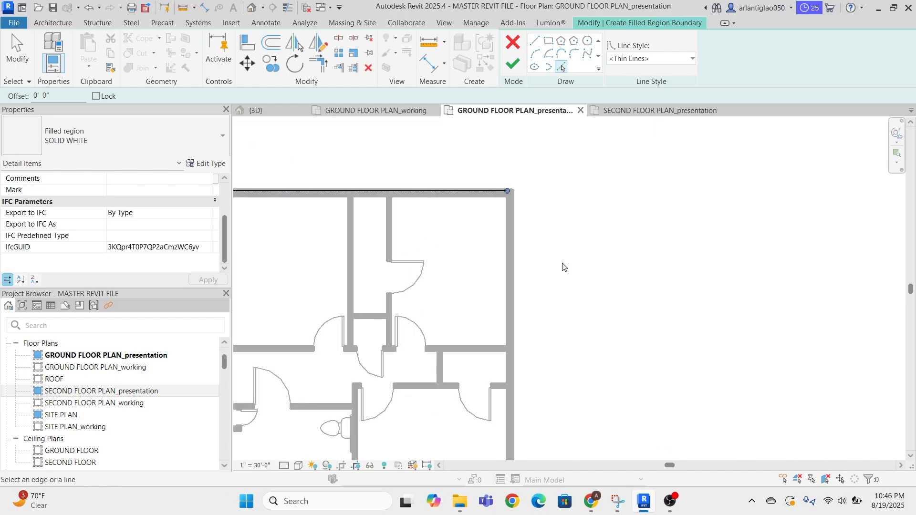
click(515, 278)
scroll(458, 443, down, 1)
middle_drag(458, 443, 641, 297)
scroll(541, 378, up, 3)
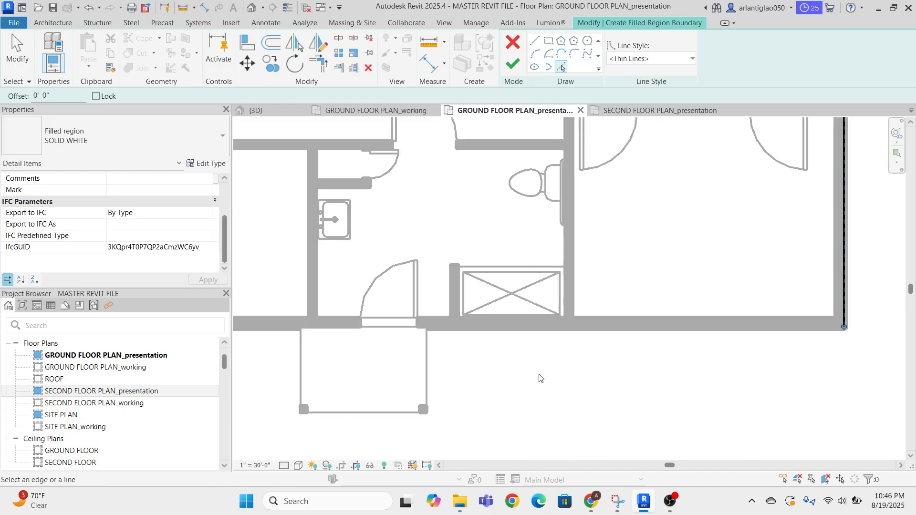
click(561, 334)
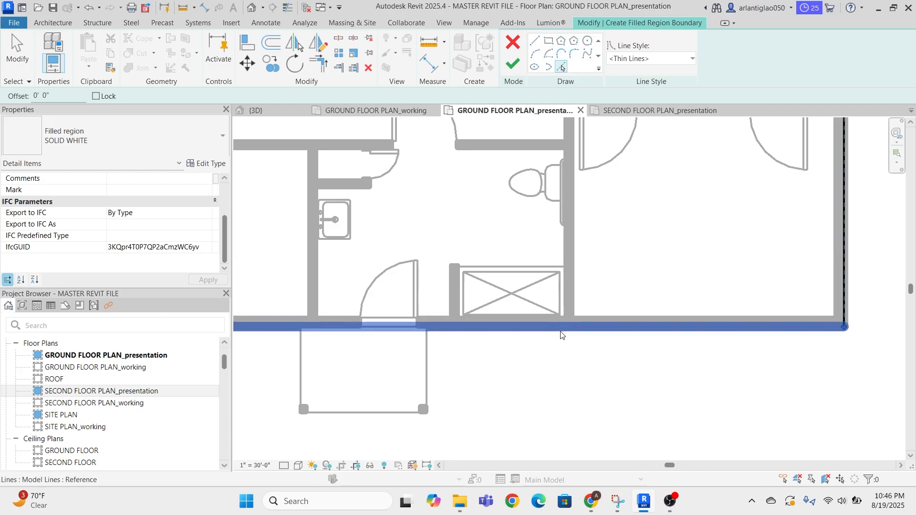
- Trim the boundary's north and east sketch lines to a corner at the building's northeast end
key(Escape)
scroll(716, 286, down, 5)
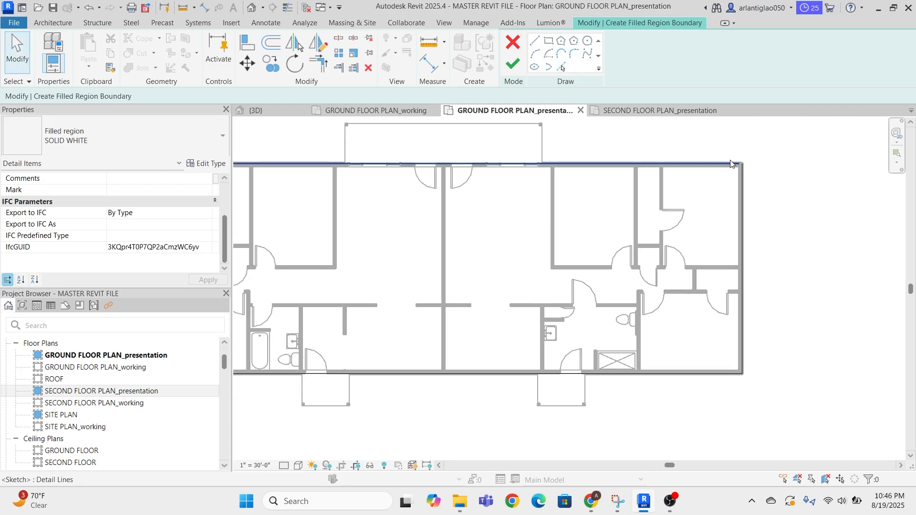
key(t)
key(r)
click(733, 167)
click(745, 173)
middle_drag(489, 224, 660, 228)
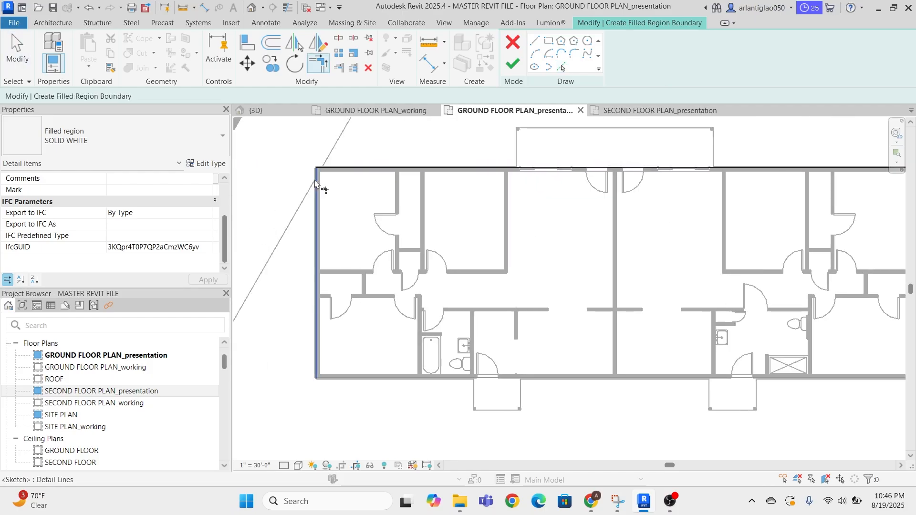
- Set all four boundary lines to the <Medium Lines> style and finish the SOLID WHITE filled region
key(Escape)
scroll(318, 156, down, 5)
drag(303, 147, 764, 327)
scroll(570, 177, up, 4)
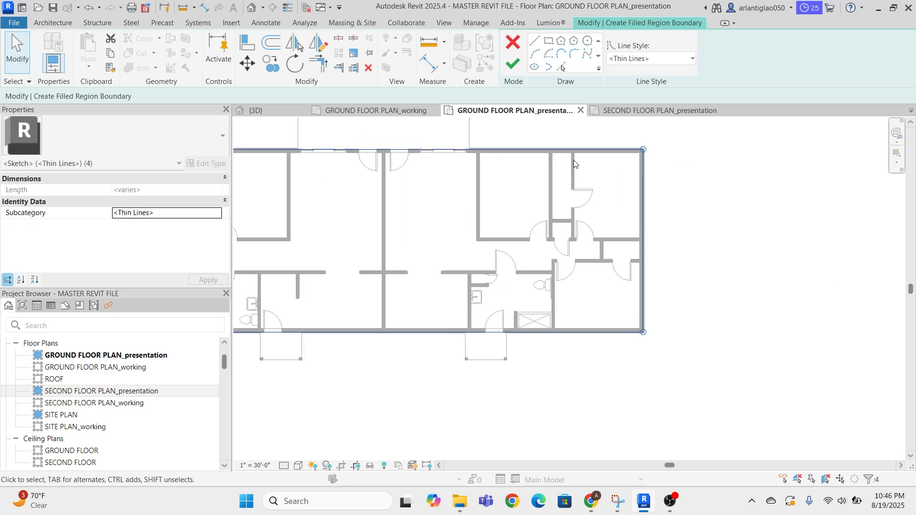
scroll(621, 256, up, 2)
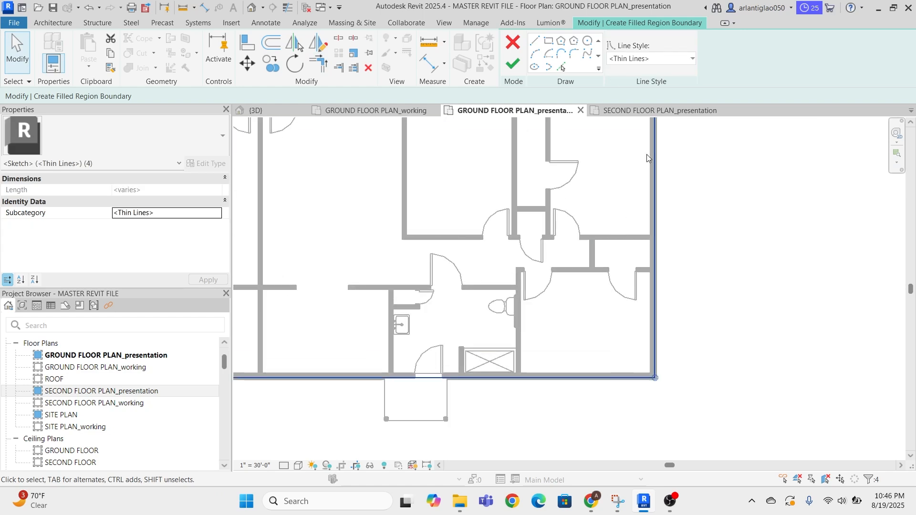
click(643, 58)
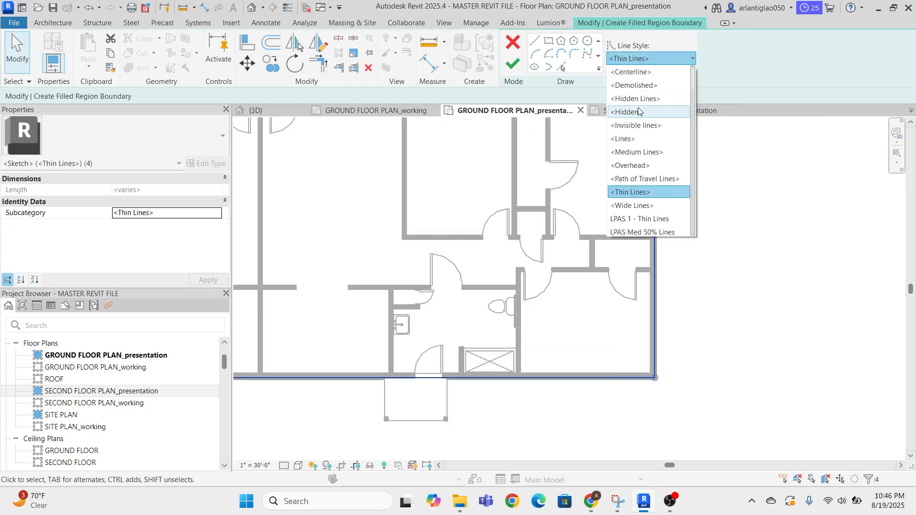
click(664, 153)
click(513, 65)
scroll(746, 315, down, 3)
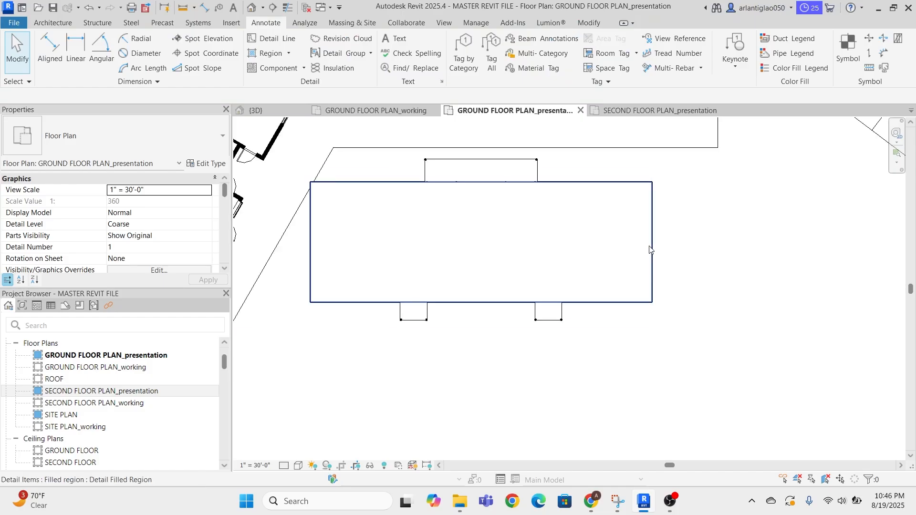
- Bring the SOLID WHITE filled region over the rectangular building forward in the drawing order
scroll(448, 212, up, 5)
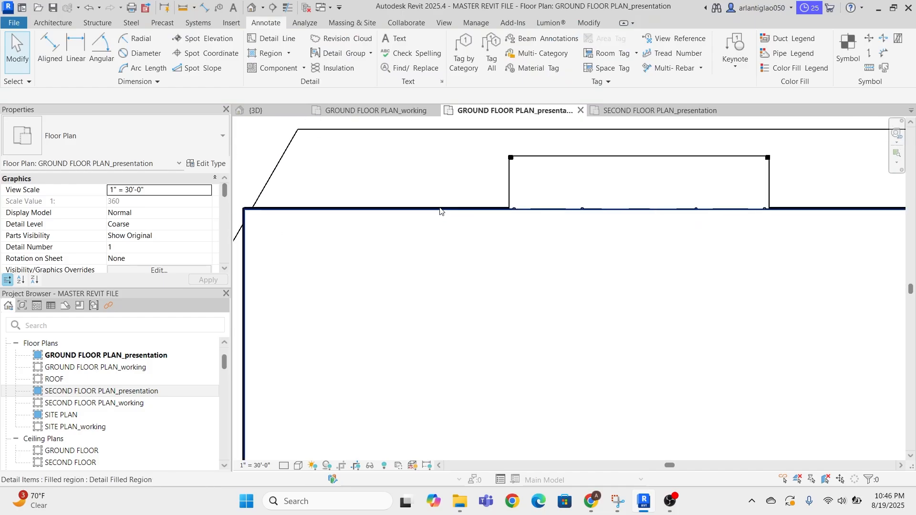
click(441, 210)
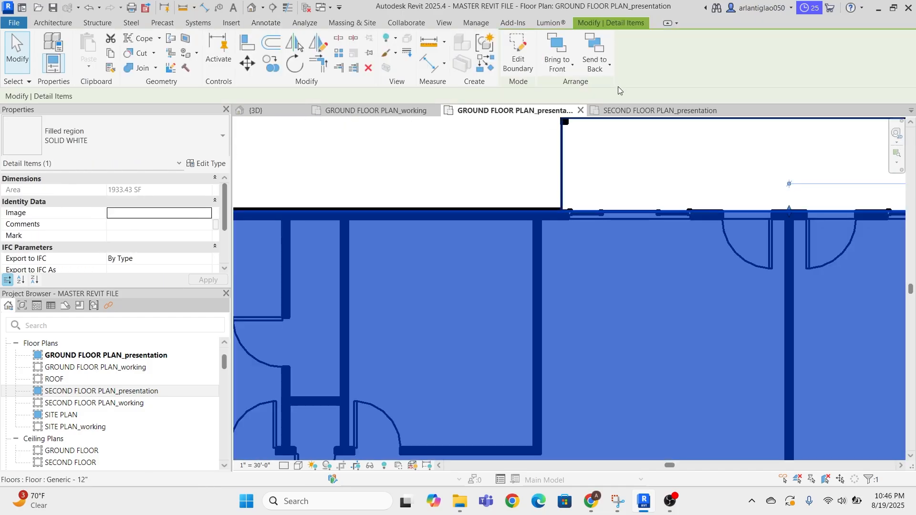
click(572, 65)
click(577, 85)
click(521, 178)
scroll(514, 187, down, 6)
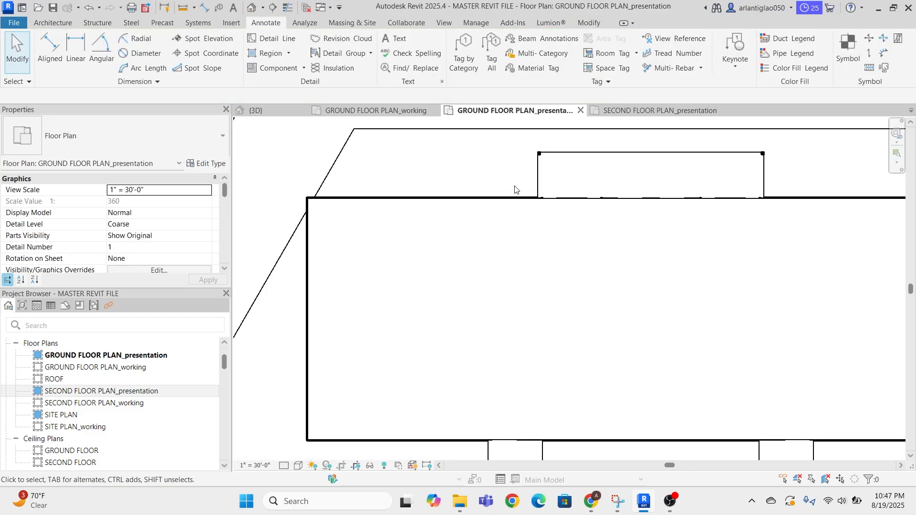
- Edit the filled region's boundary, set its four lines to the <Wide Lines> style and finish the edit
click(571, 199)
scroll(565, 197, up, 3)
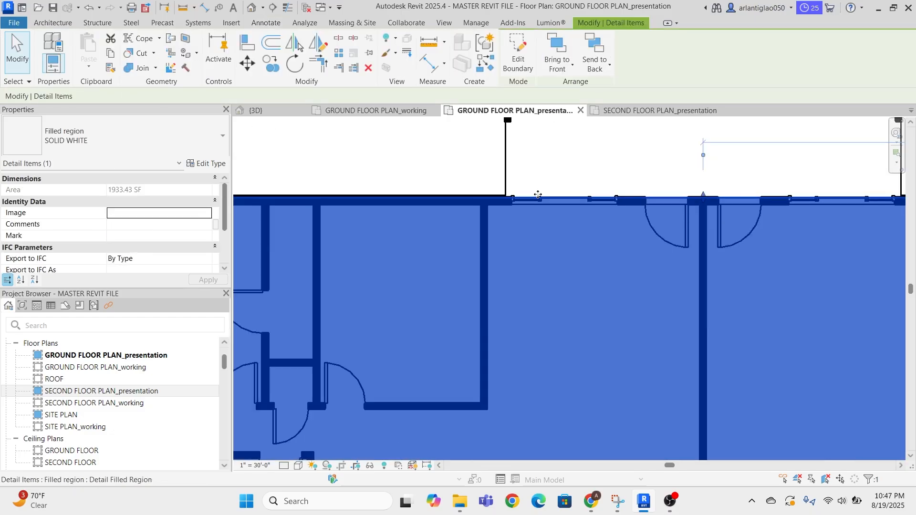
double_click(537, 193)
scroll(537, 193, down, 6)
key(Tab)
click(529, 198)
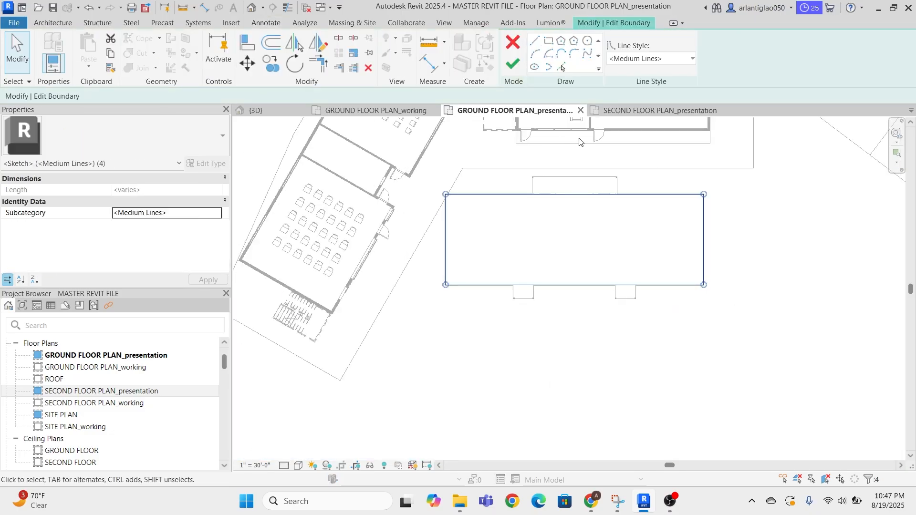
click(639, 58)
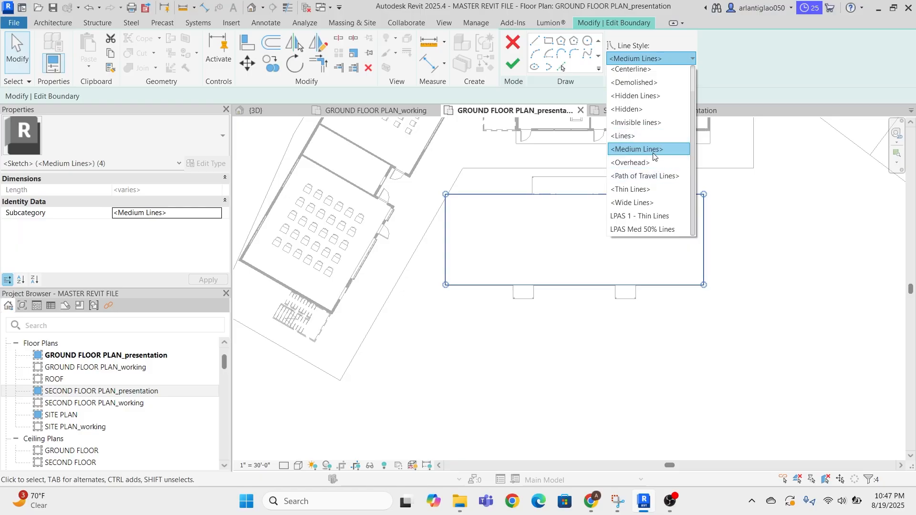
click(632, 203)
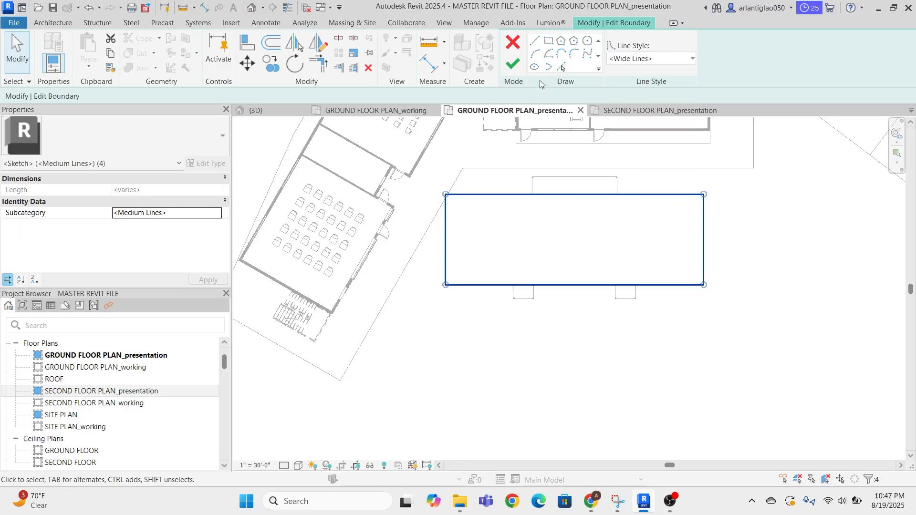
click(513, 68)
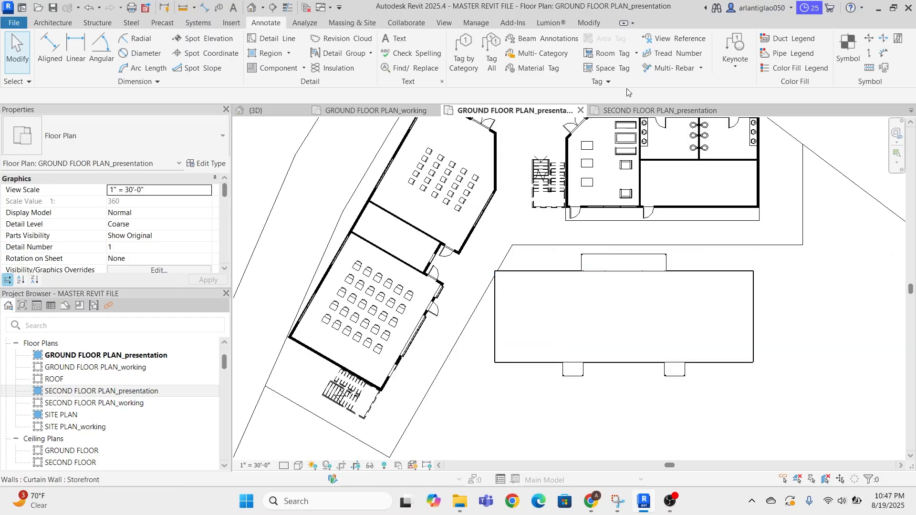
- Examine the covered rectangular building and compare it with the same building on the second floor presentation plan
scroll(623, 138, up, 2)
click(520, 372)
scroll(528, 330, down, 3)
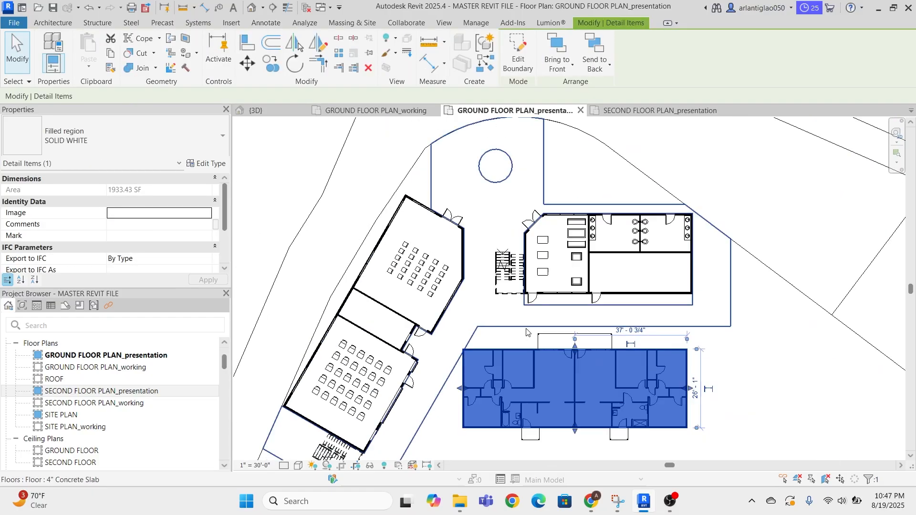
click(730, 371)
middle_drag(730, 371, 771, 286)
scroll(741, 280, up, 2)
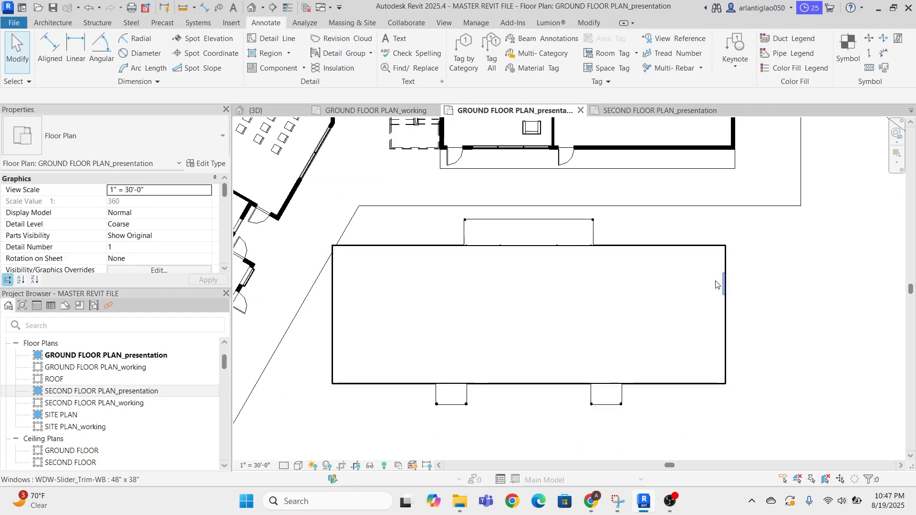
scroll(742, 284, down, 4)
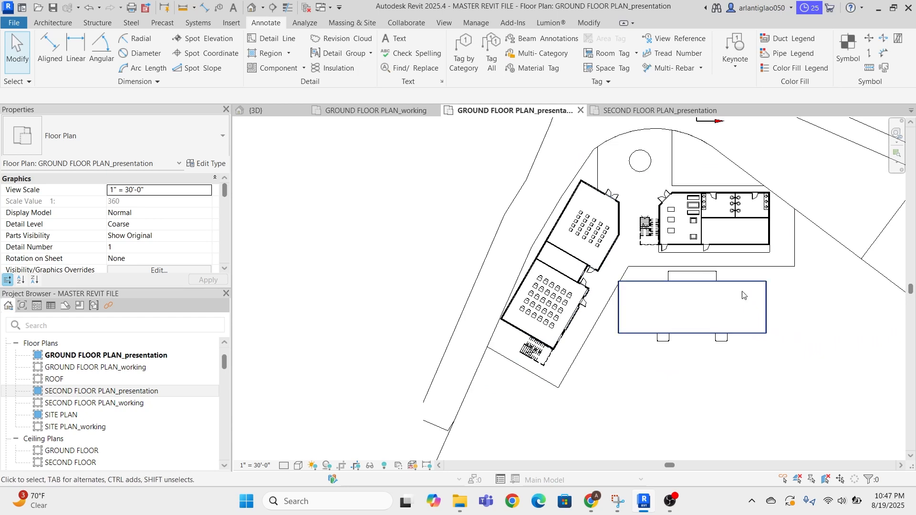
click(660, 110)
scroll(614, 208, down, 3)
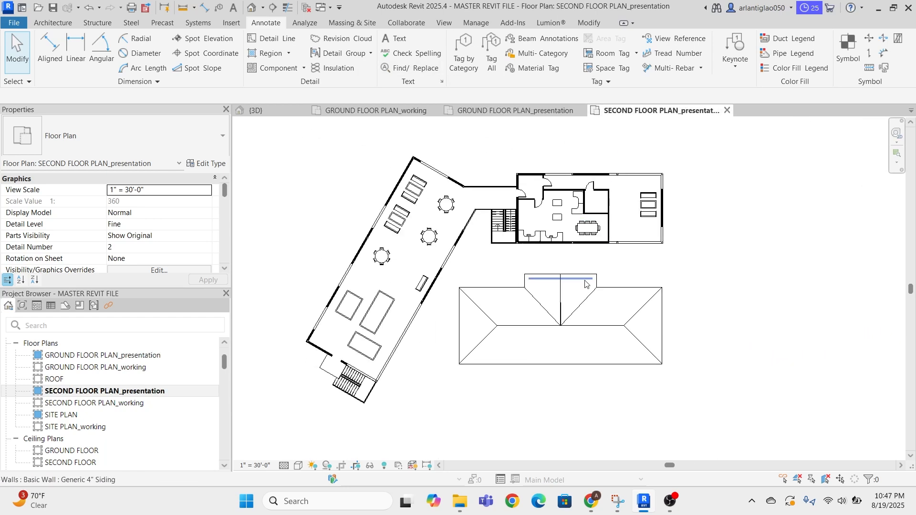
scroll(590, 279, up, 3)
click(519, 109)
scroll(661, 328, up, 5)
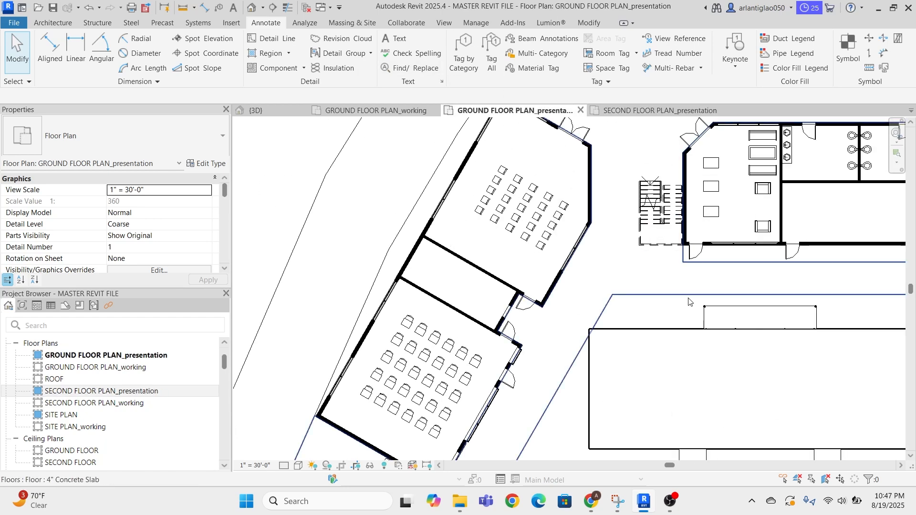
- Examine how the filled region's edge and the exterior walls overlap along the building's north and west sides
click(664, 330)
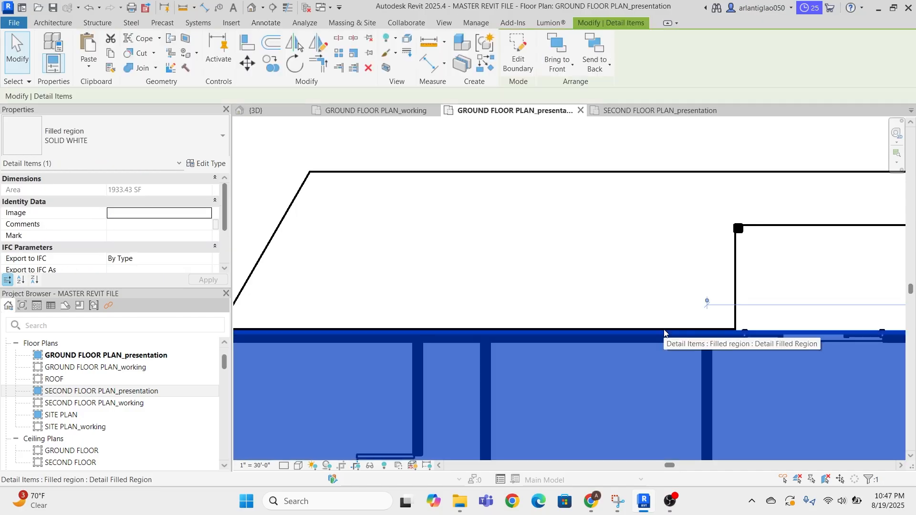
key(XF86AudioMute)
key(Escape)
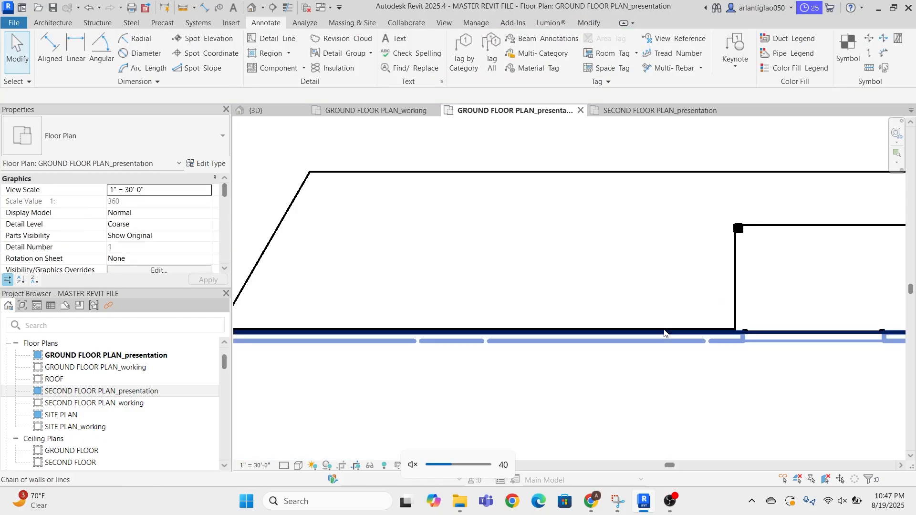
click(664, 330)
middle_drag(293, 374, 644, 213)
key(Tab)
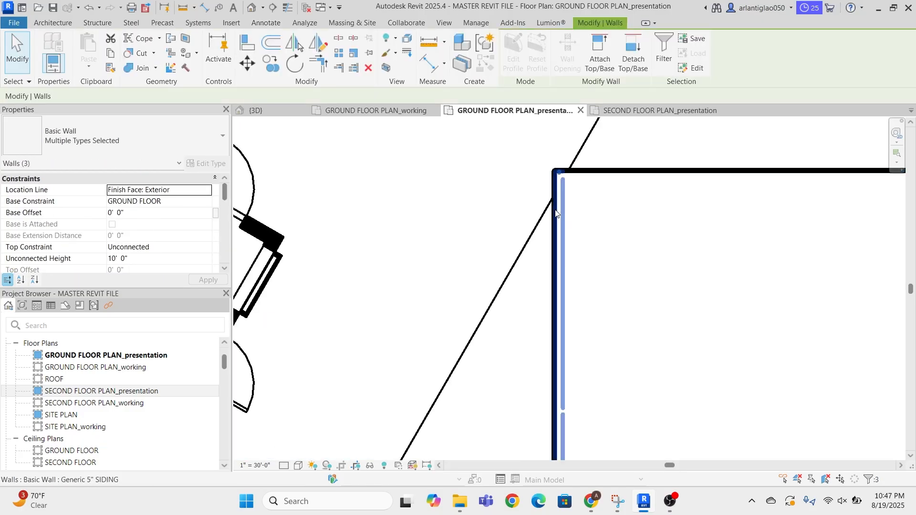
click(555, 210)
scroll(555, 210, down, 3)
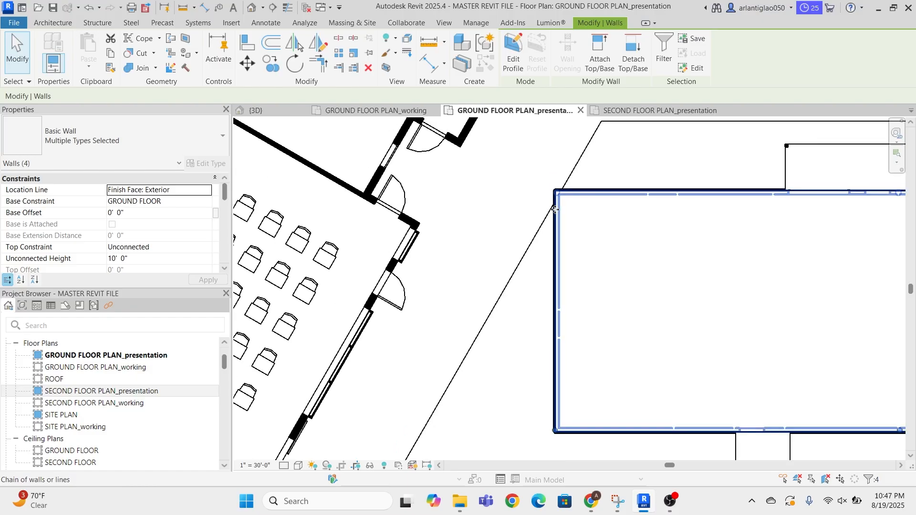
scroll(563, 246, up, 2)
key(Escape)
scroll(476, 199, up, 2)
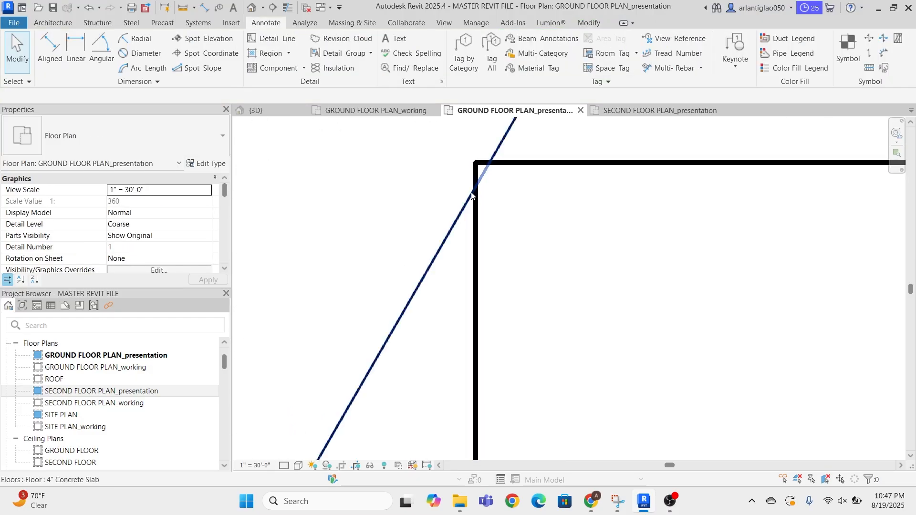
click(474, 193)
key(Escape)
scroll(477, 191, down, 3)
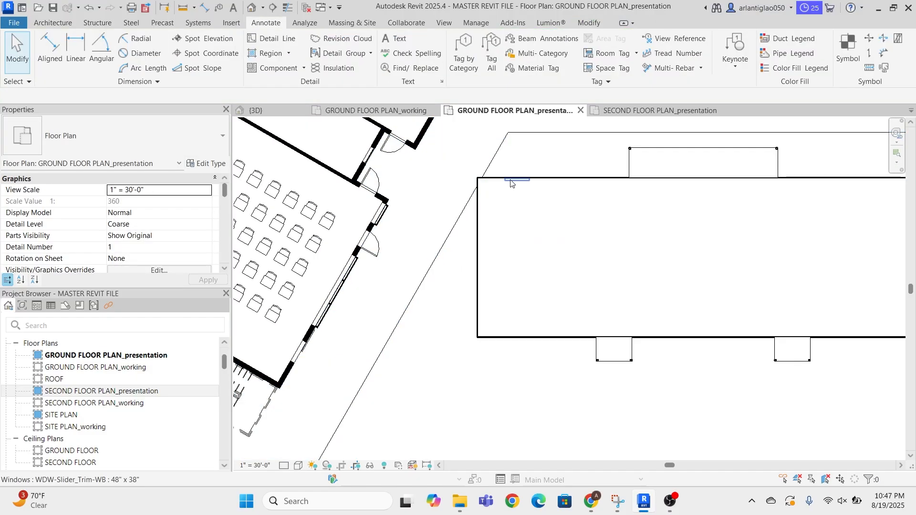
- Edit the filled region's boundary, set its four lines to the <Medium Lines> style and finish the edit
click(516, 179)
double_click(516, 179)
scroll(514, 178, down, 3)
drag(452, 152, 817, 335)
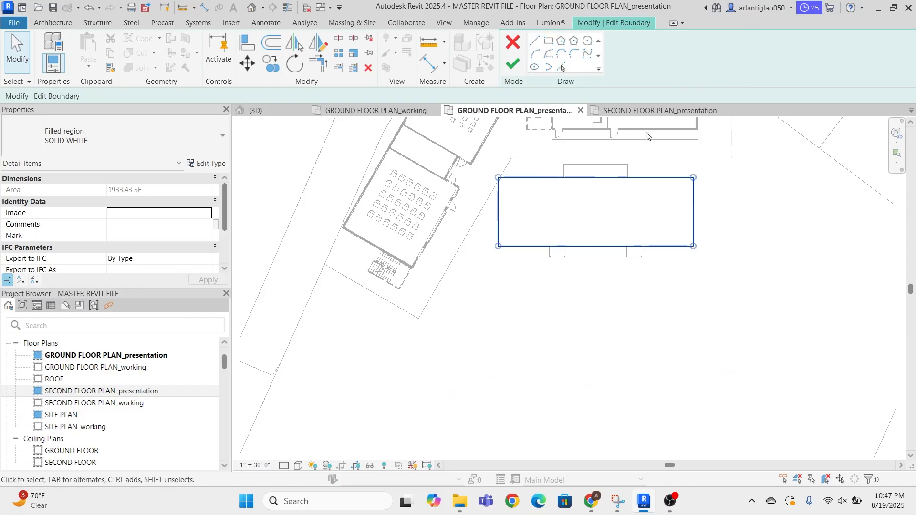
click(631, 62)
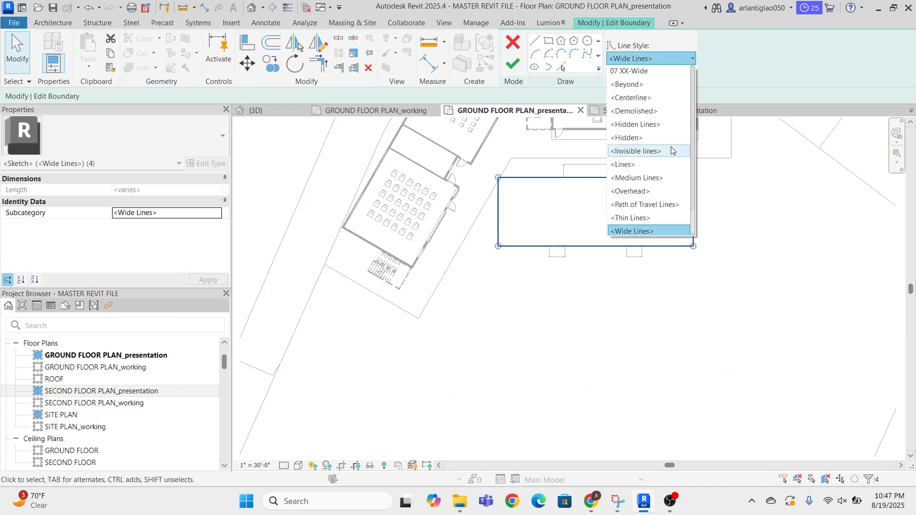
click(664, 180)
click(514, 65)
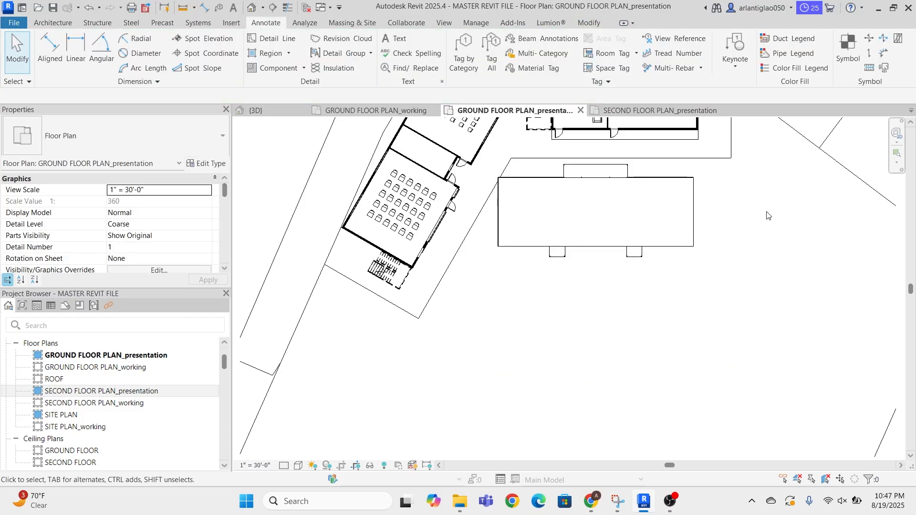
- Compare the overall appearance of the ground floor and second floor presentation plans
scroll(676, 266, down, 4)
scroll(677, 265, up, 3)
middle_drag(676, 265, 673, 284)
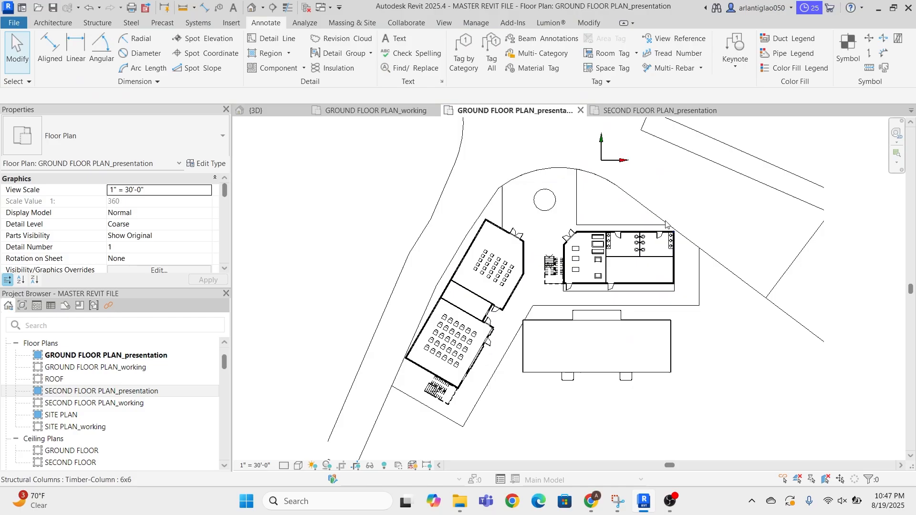
click(660, 110)
scroll(615, 293, down, 1)
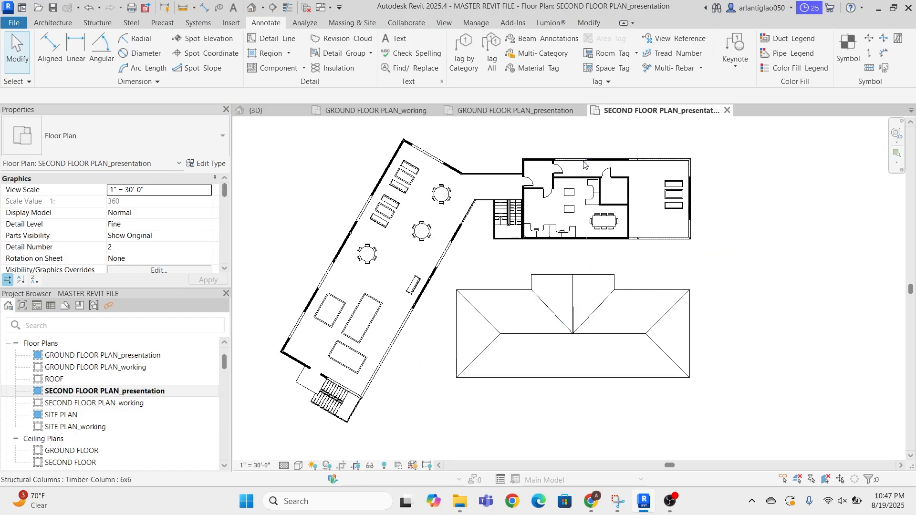
scroll(583, 165, up, 4)
scroll(508, 189, down, 3)
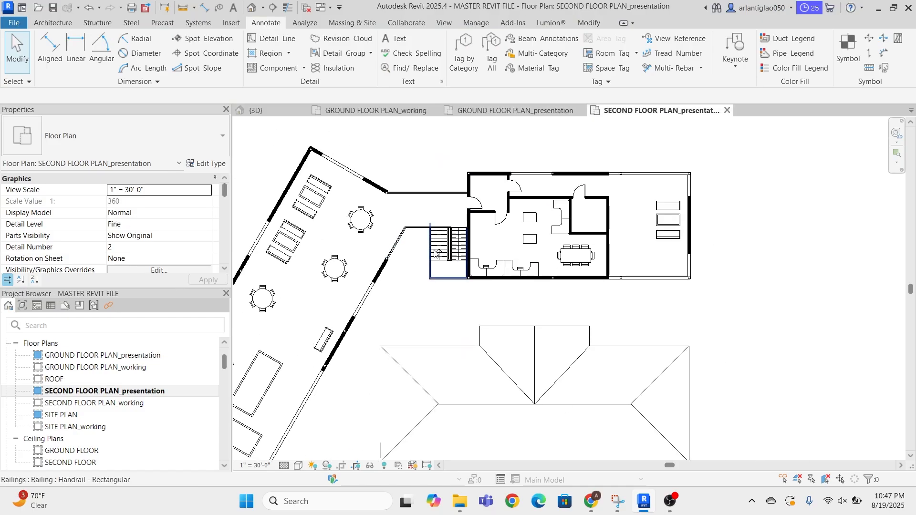
scroll(435, 254, down, 3)
scroll(364, 326, up, 3)
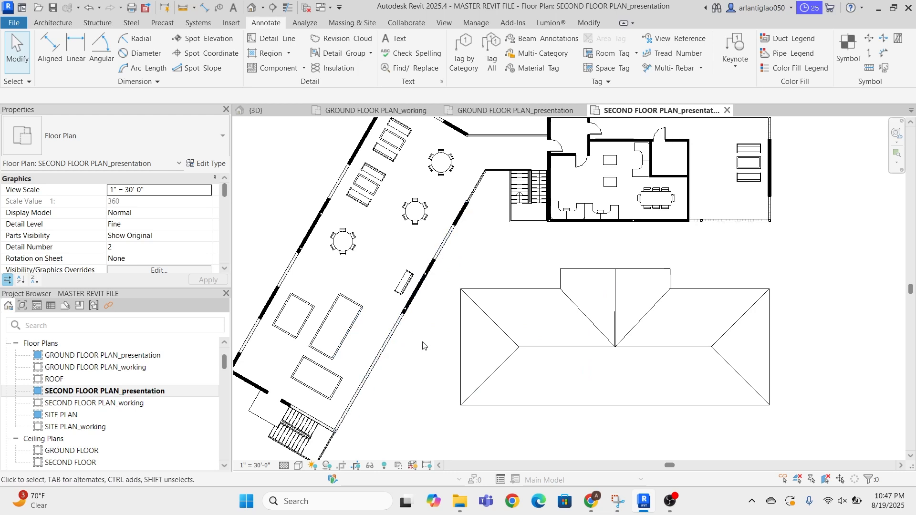
click(537, 111)
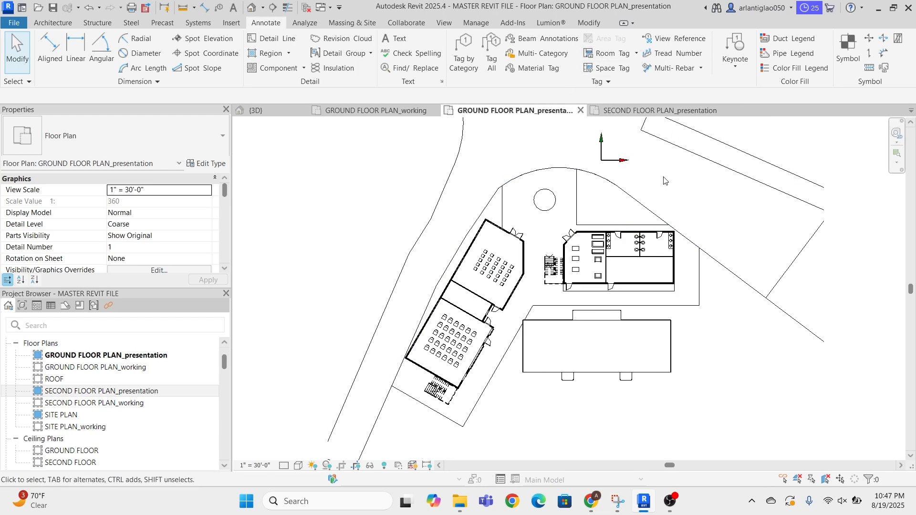
click(671, 502)
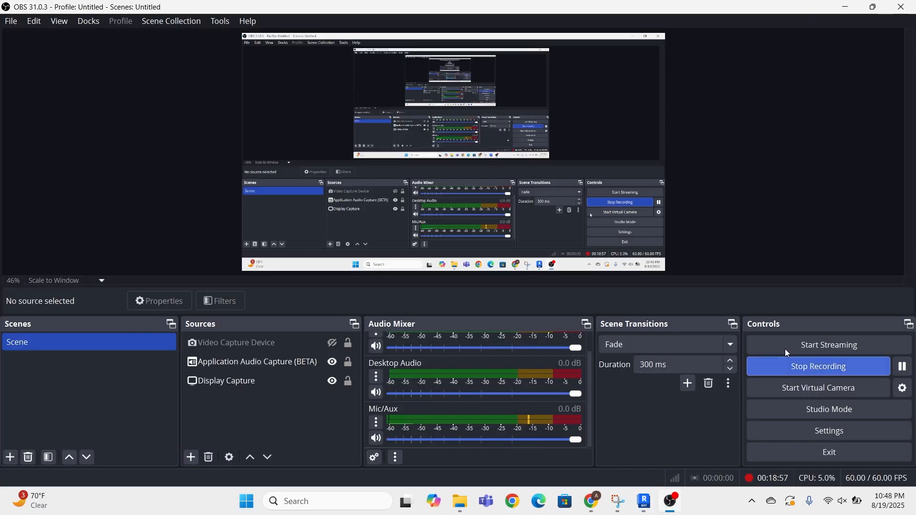